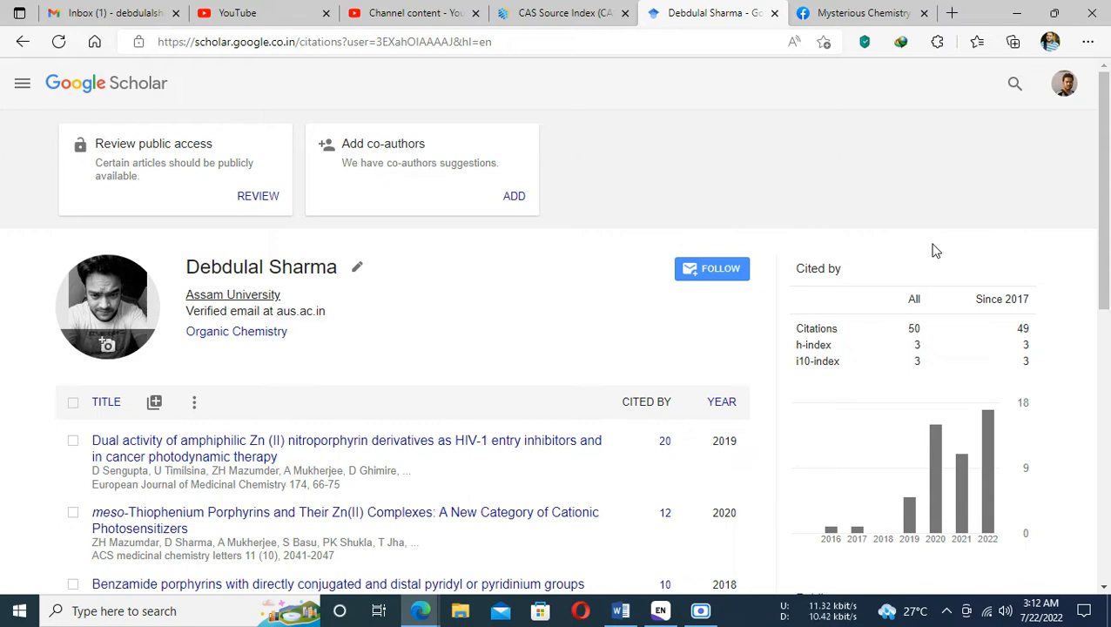
Step: Switch to the RD Manuscript document in Word and look over its first page, enlarged to 160%
left_click(622, 618)
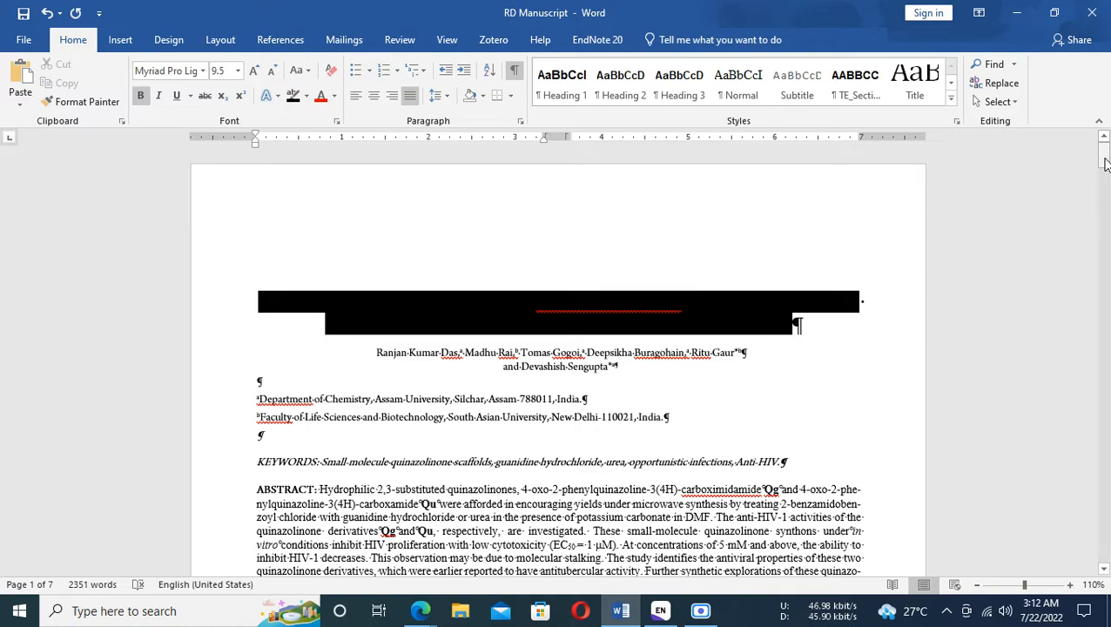
left_click_drag(1104, 164, 1106, 184)
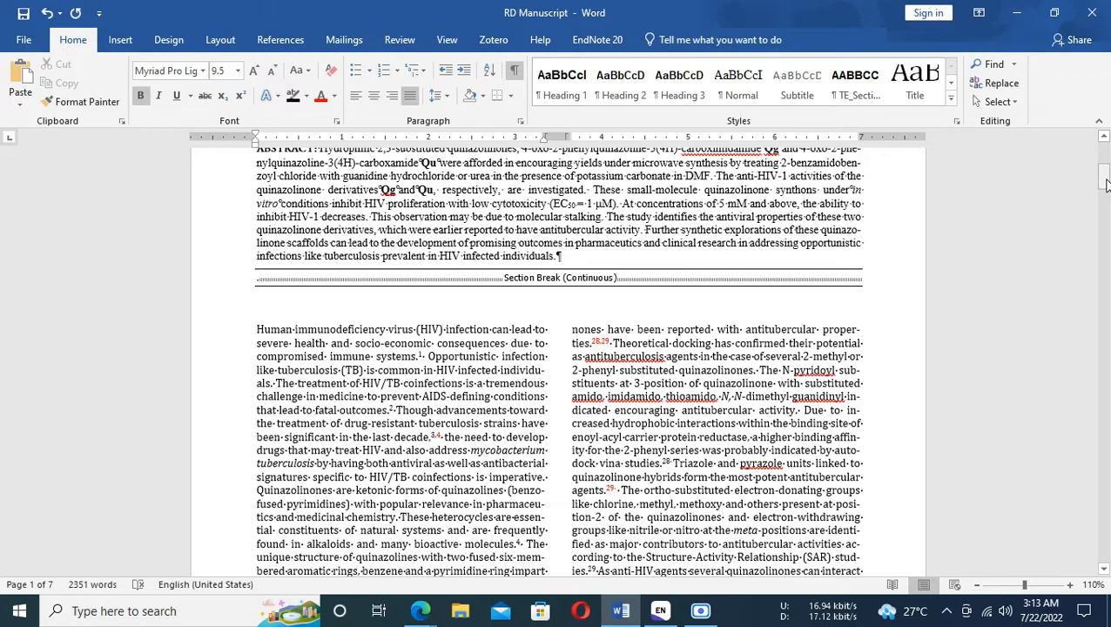
scroll(670, 209, "up", 5)
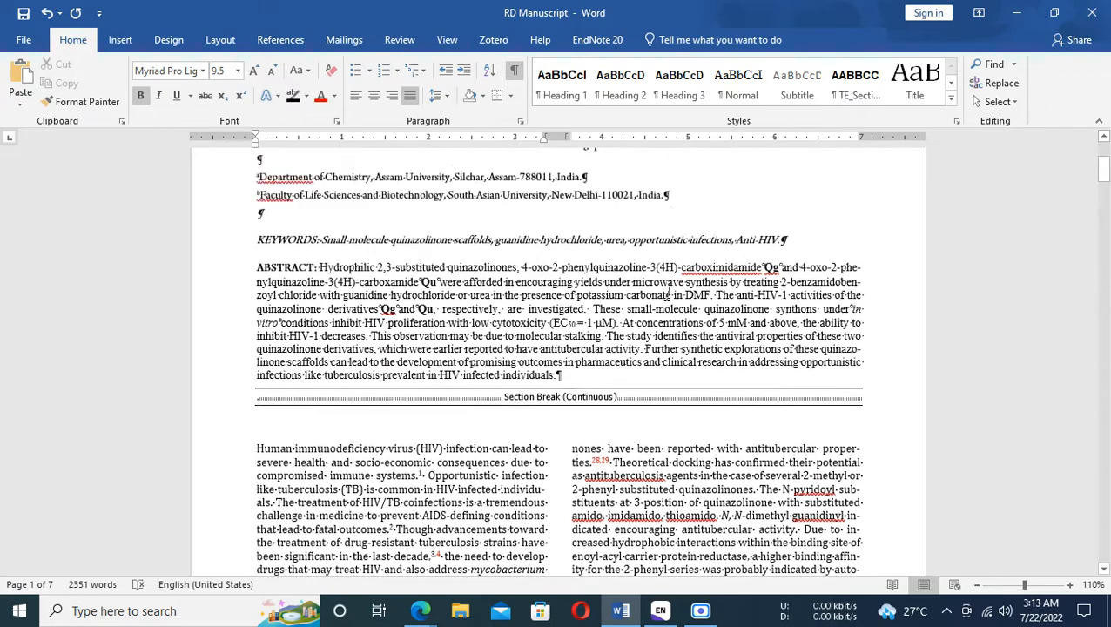
scroll(576, 175, "up", 3)
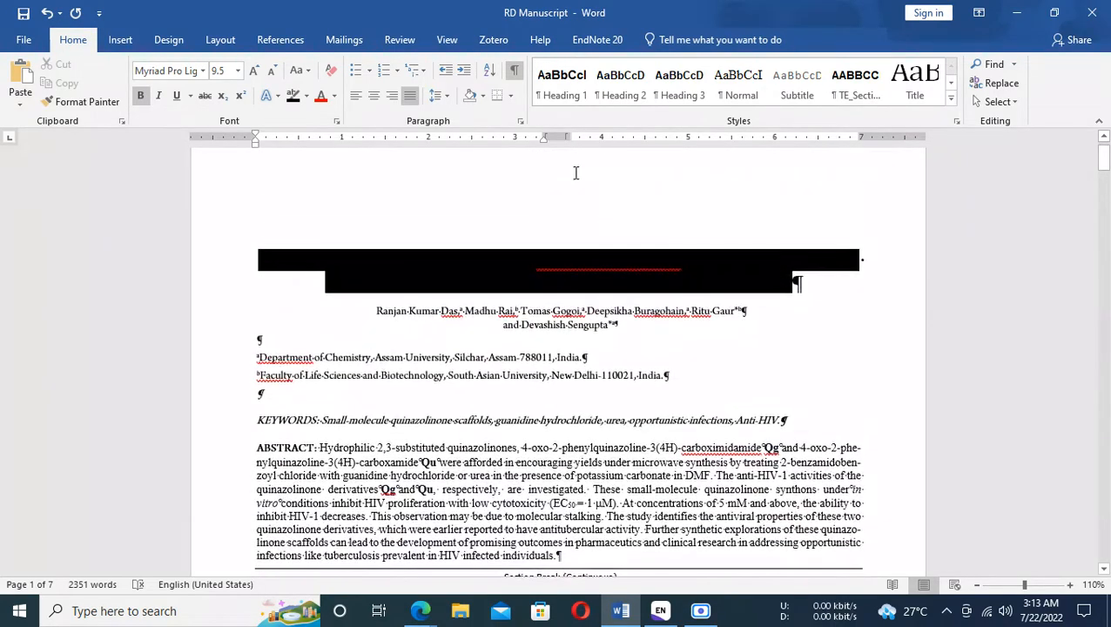
scroll(577, 174, "down", 4)
scroll(873, 461, "up", 1)
scroll(873, 461, "up", 1)
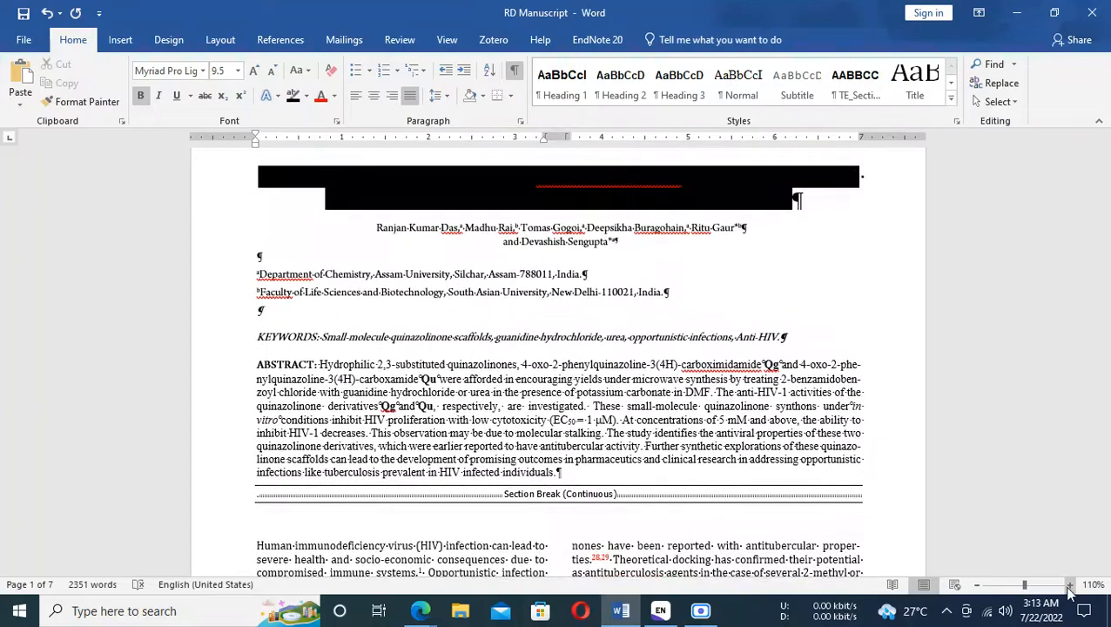
left_click(1071, 586)
left_click(1071, 586)
left_click(1071, 586)
left_click(1071, 585)
left_click(1070, 585)
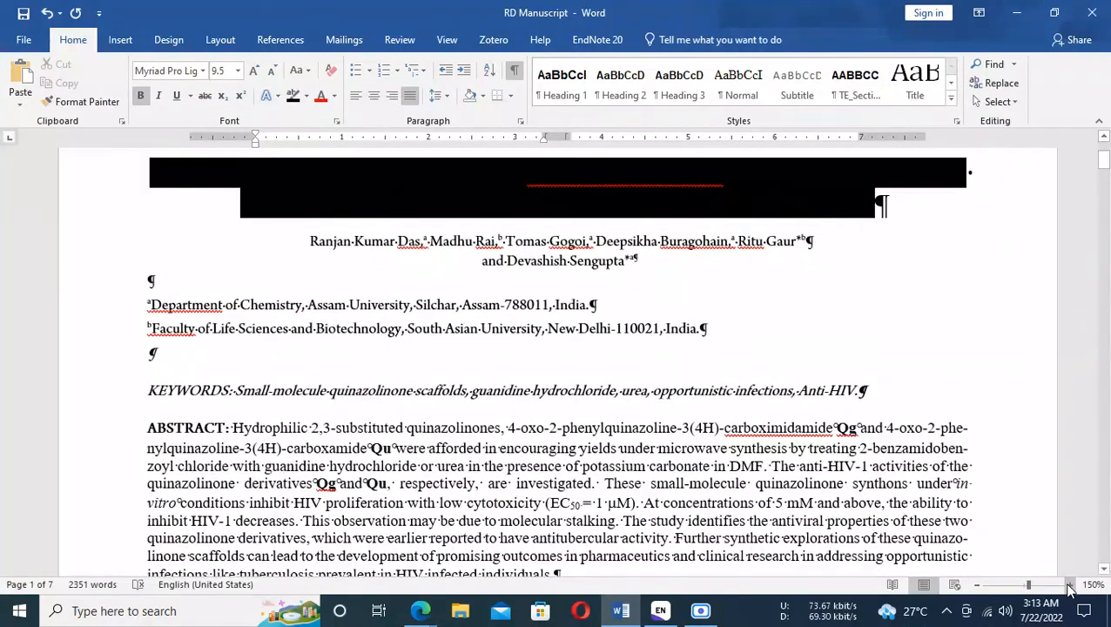
left_click(1070, 587)
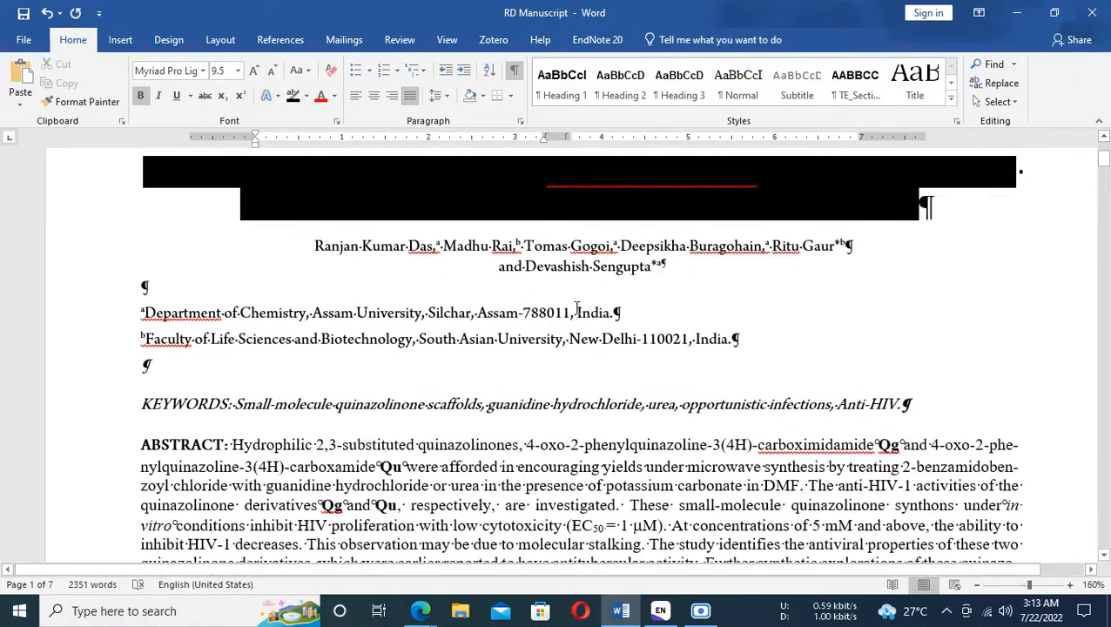
Step: Examine the numbered superscript citations in the manuscript's two-column introduction, including 2, 5-6, 7-24 and 25-26
scroll(573, 307, "up", 4)
scroll(572, 306, "down", 5)
scroll(572, 306, "down", 10)
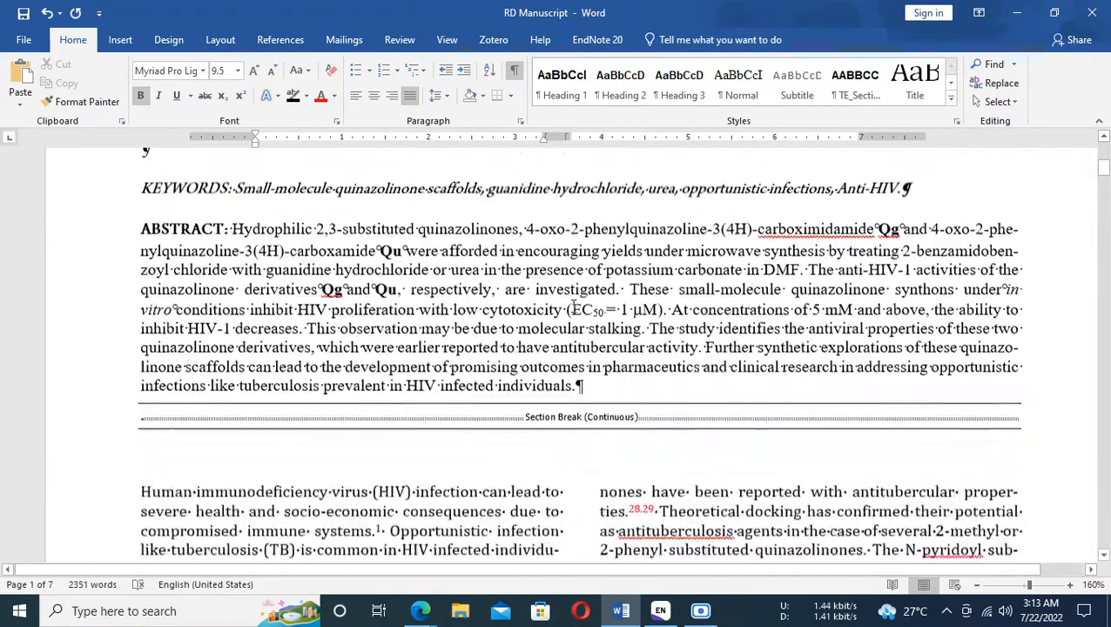
scroll(519, 308, "up", 3)
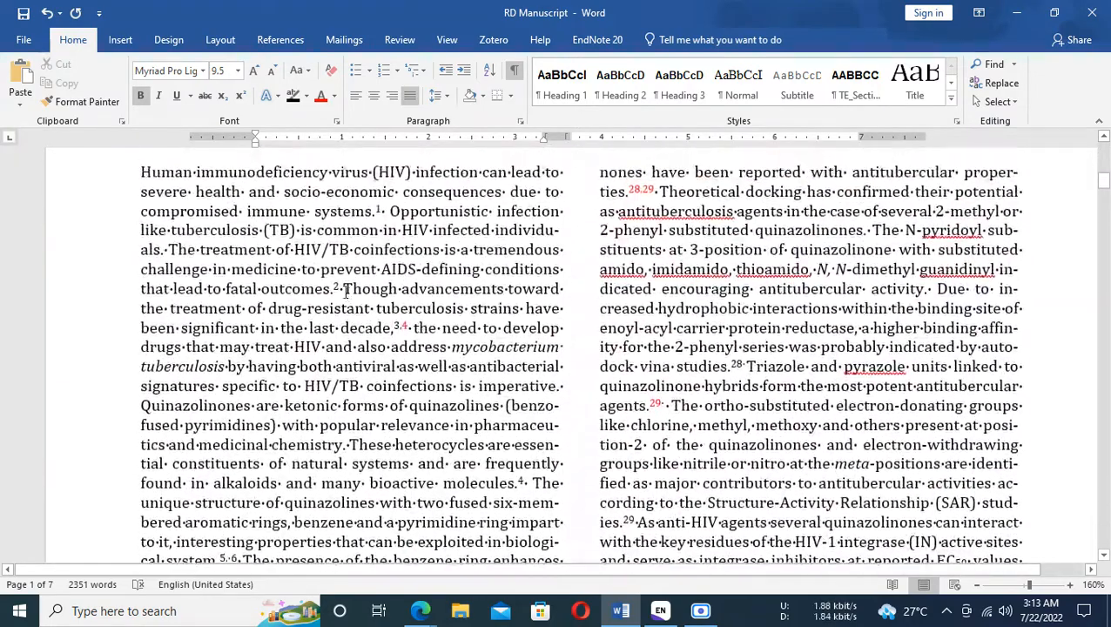
left_click(338, 290)
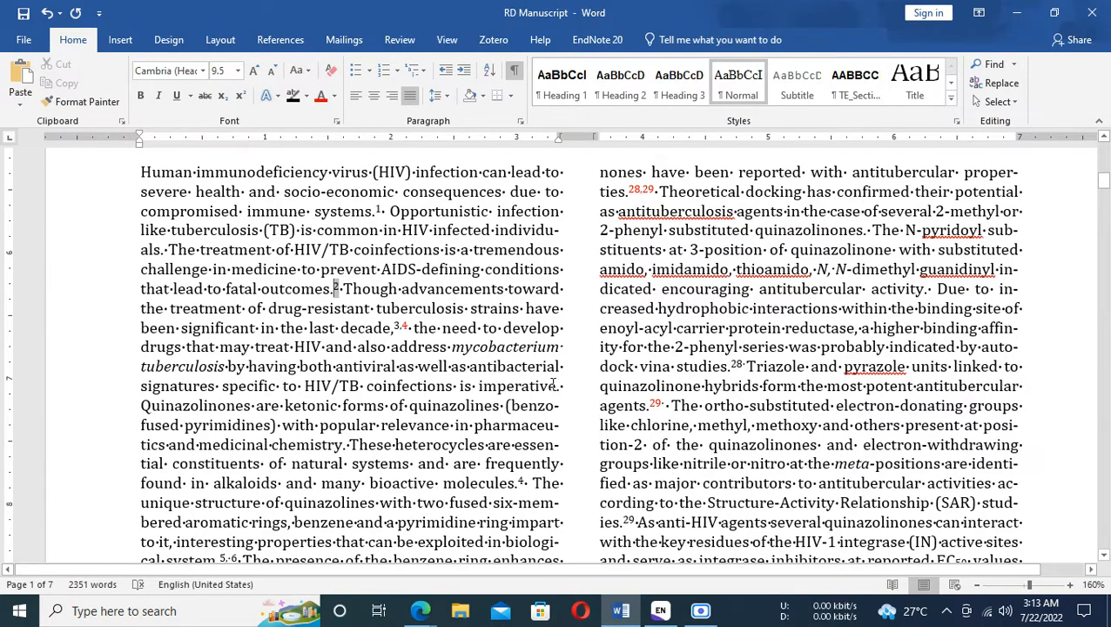
scroll(277, 468, "down", 3)
scroll(277, 468, "down", 1)
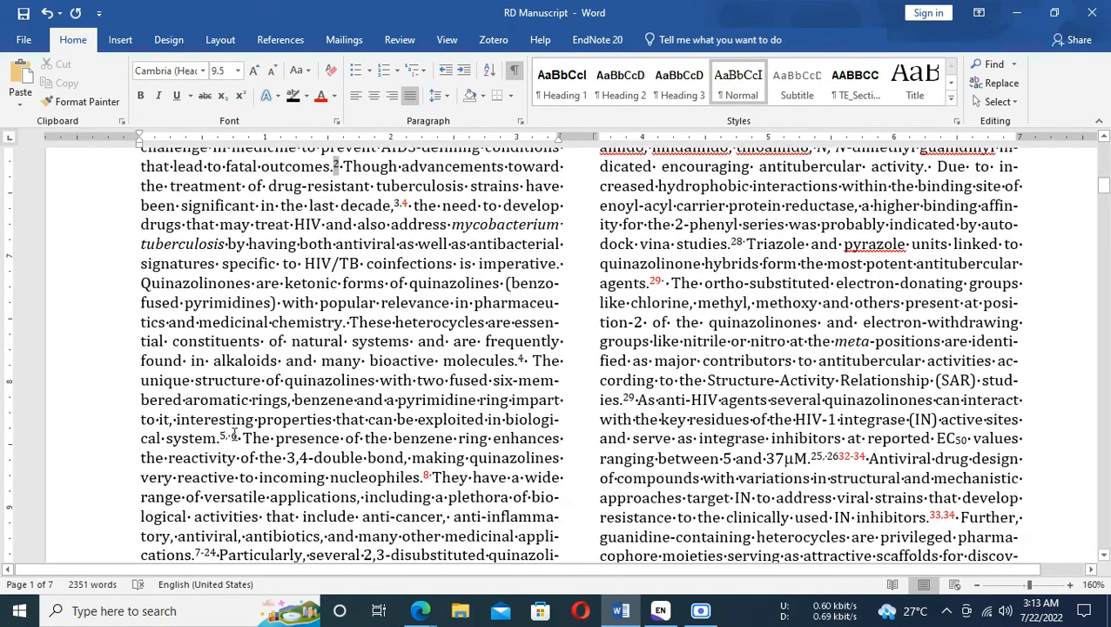
double_click(233, 433)
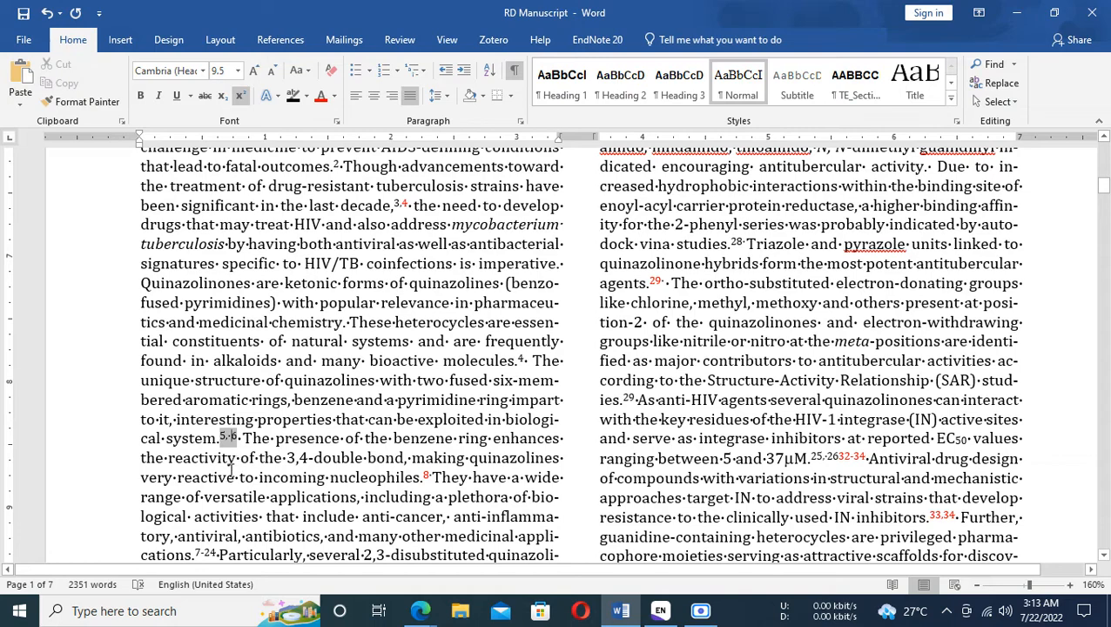
scroll(424, 485, "down", 2)
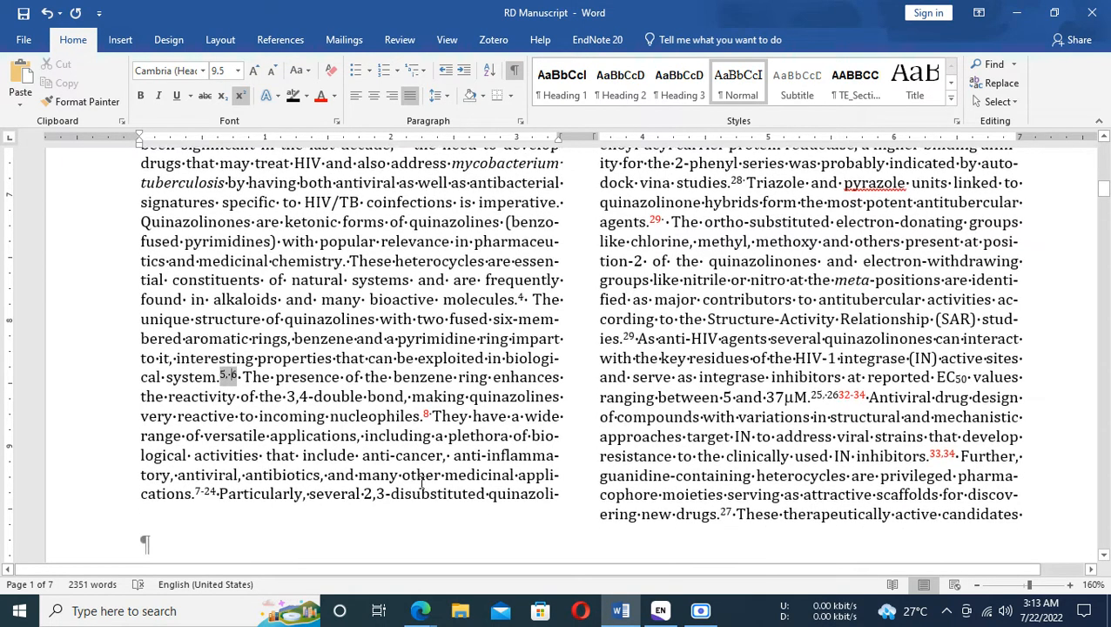
double_click(202, 493)
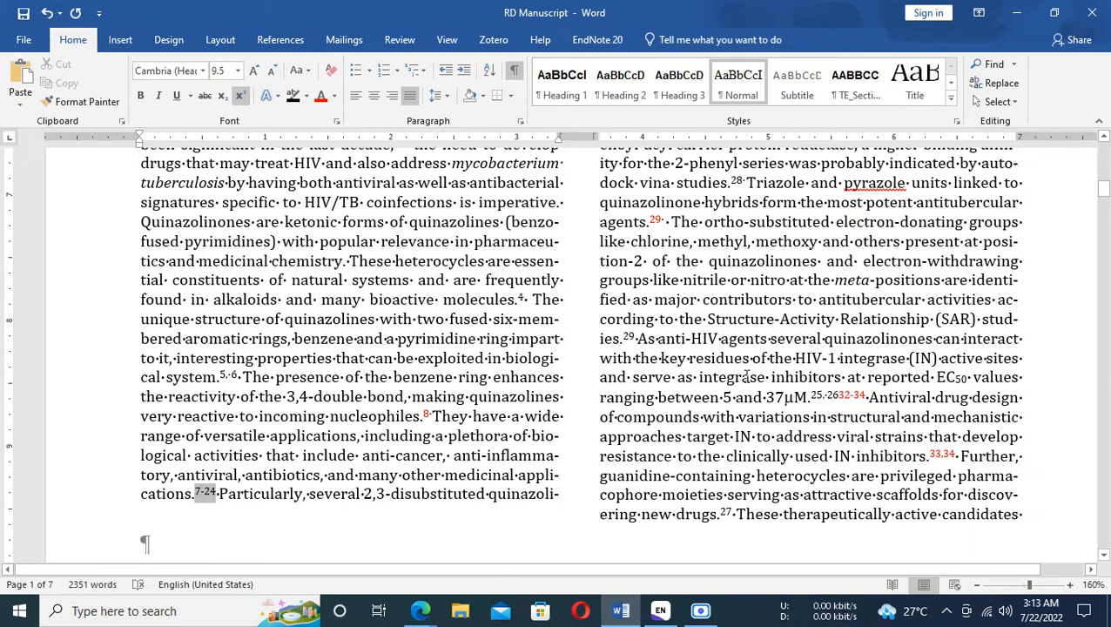
double_click(824, 395)
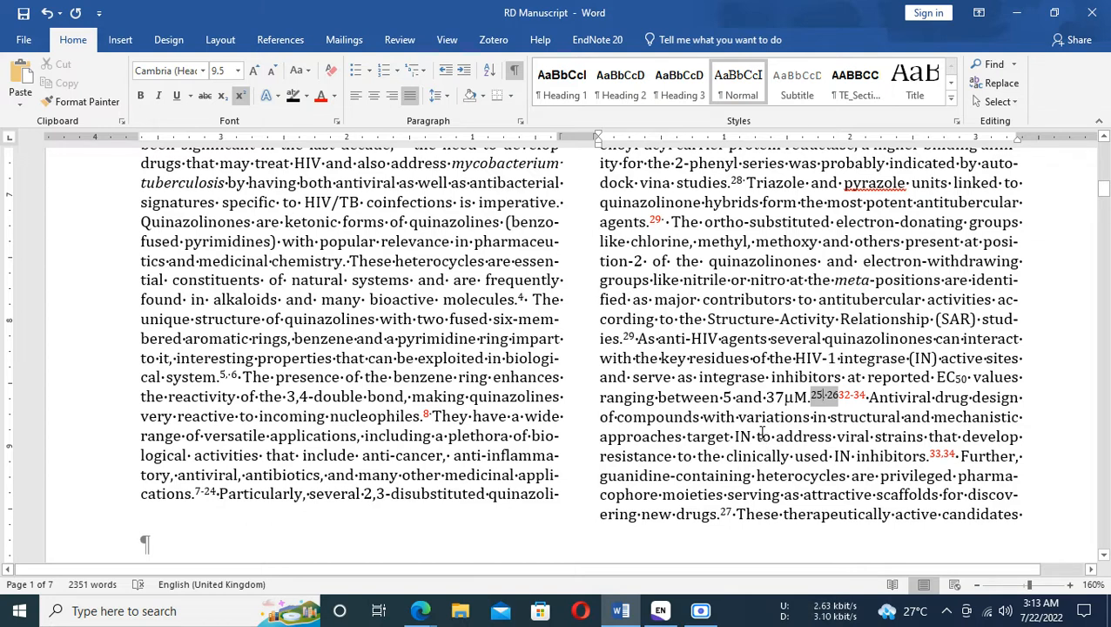
Step: Look through the rest of the manuscript to the numbered reference list at its end
scroll(791, 406, "down", 15)
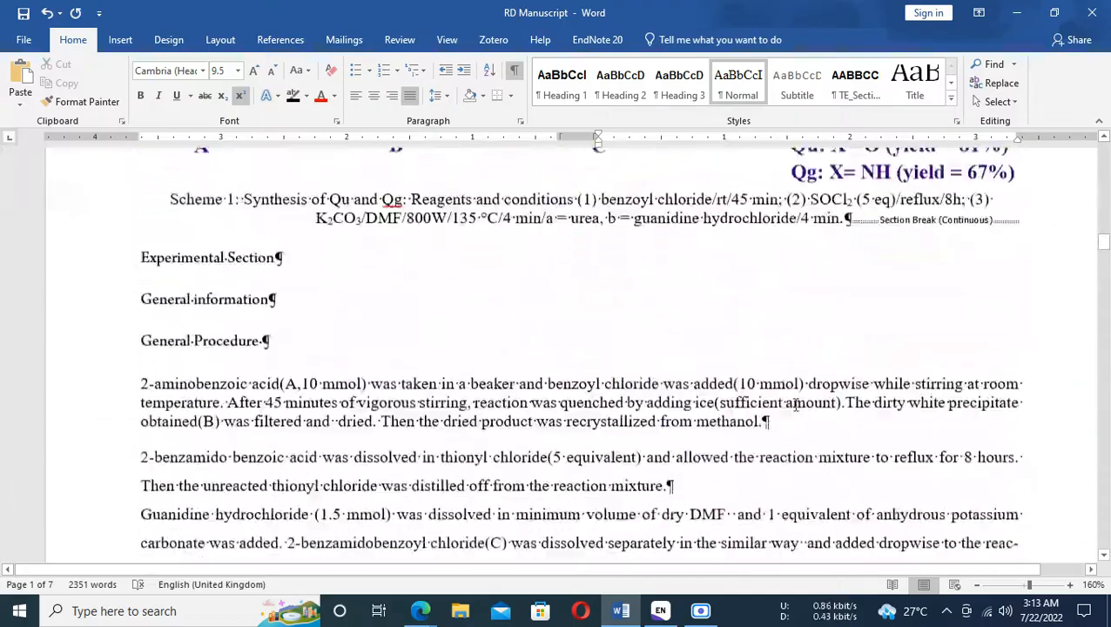
scroll(793, 402, "down", 20)
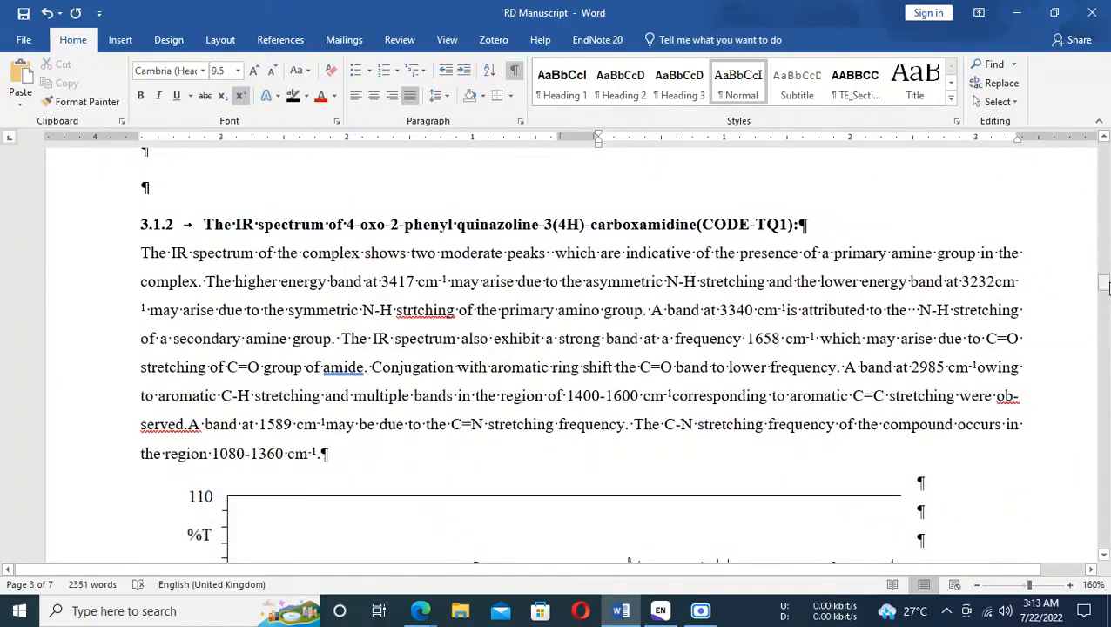
left_click_drag(1105, 283, 1102, 550)
scroll(777, 463, "up", 3)
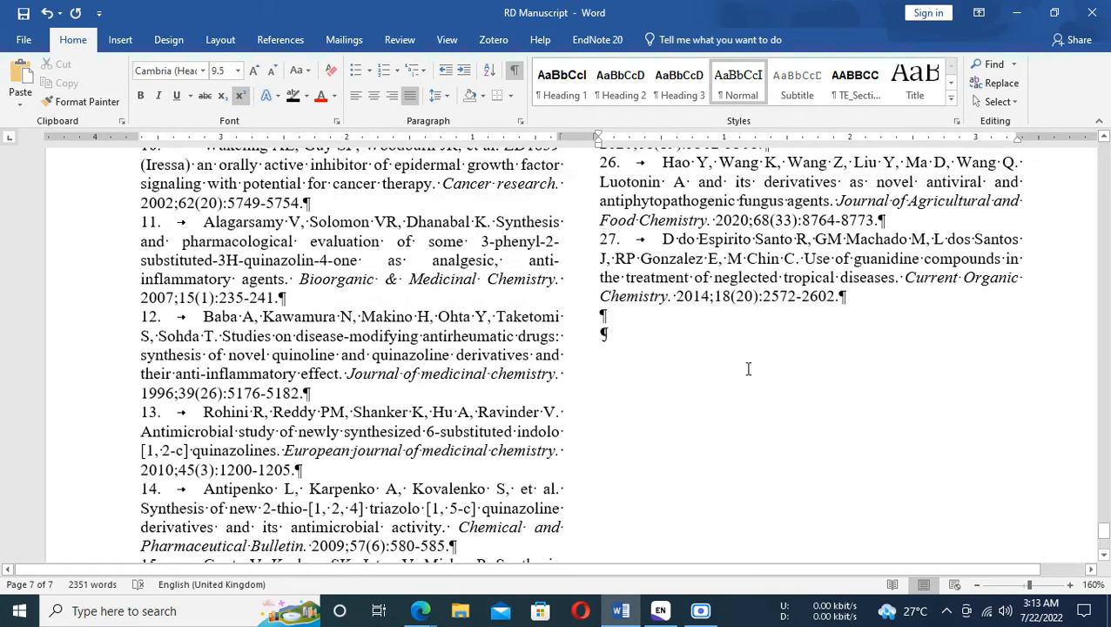
Step: Export the manuscript's EndNote traveling library, choosing a new EndNote library as the destination
left_click(597, 41)
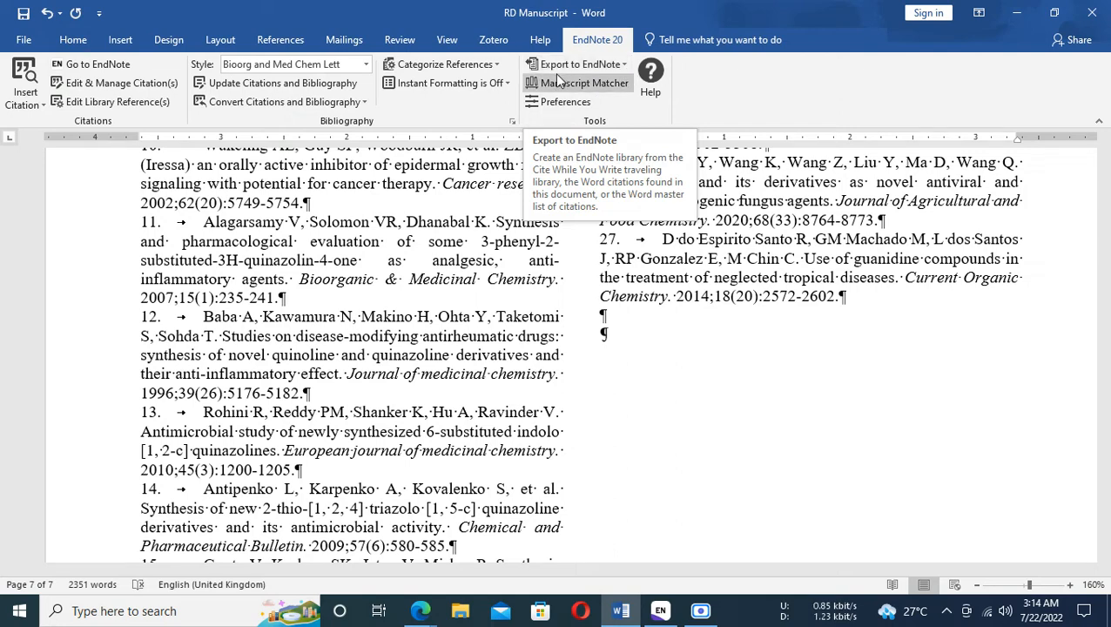
left_click(623, 65)
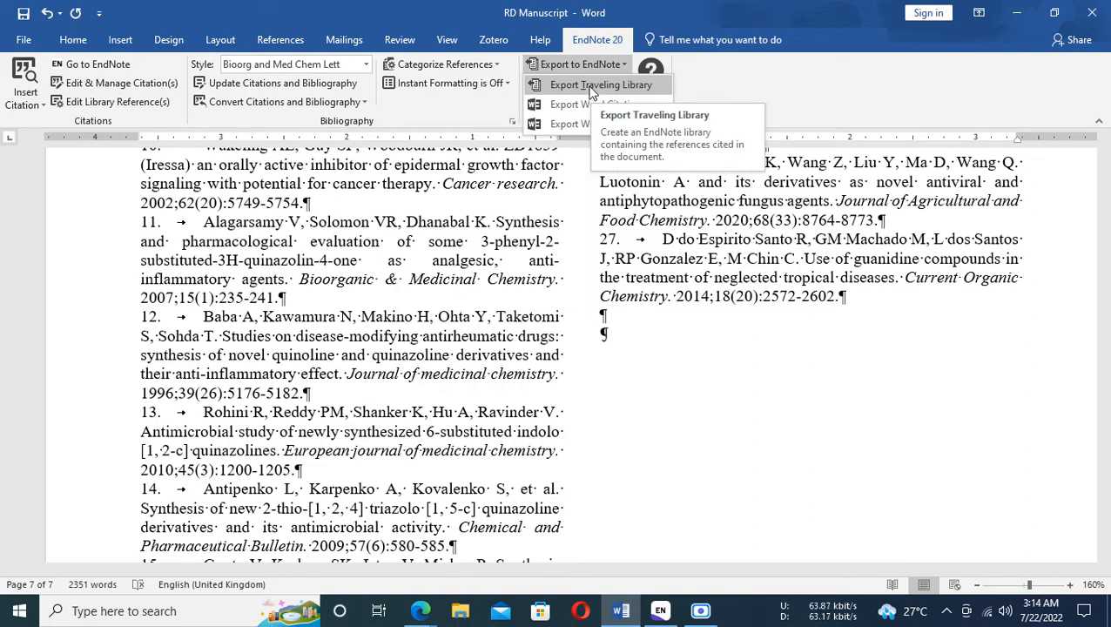
left_click(591, 87)
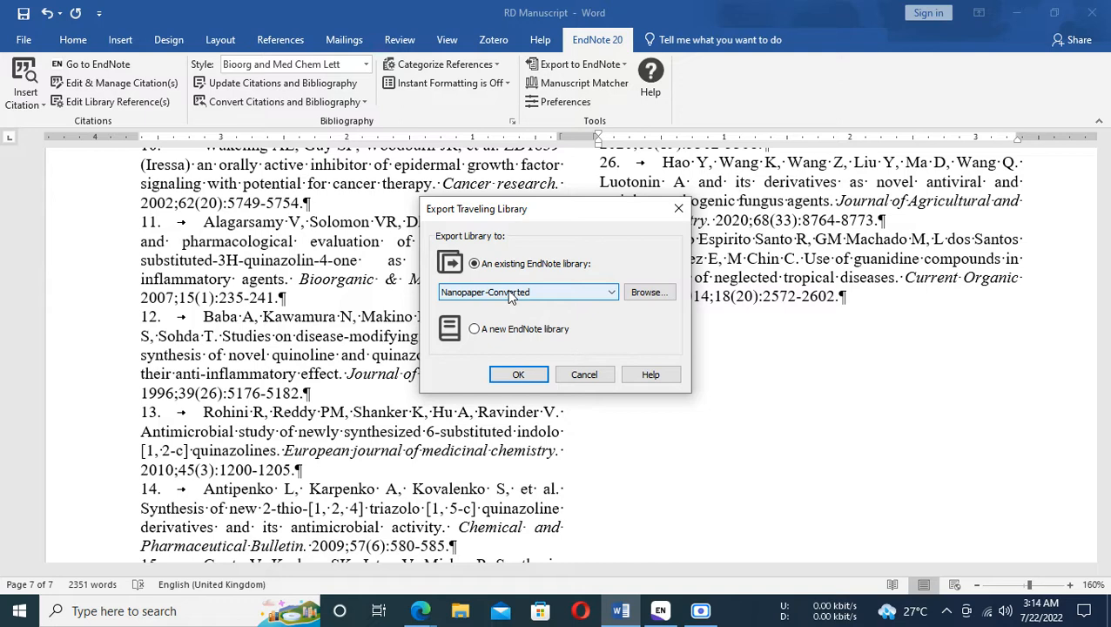
left_click(476, 328)
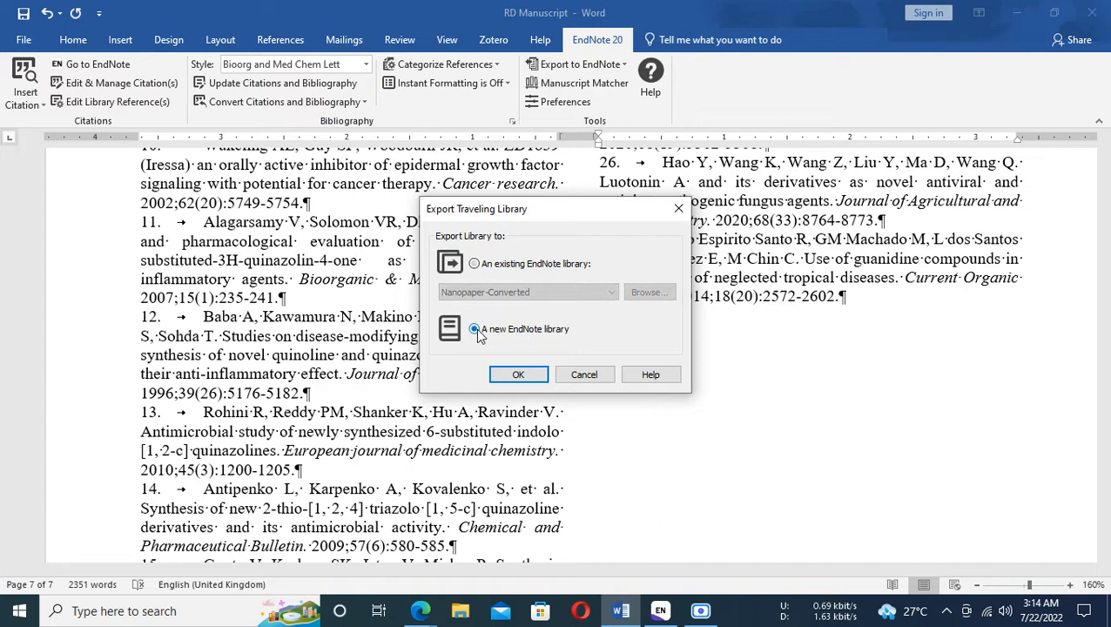
left_click(518, 376)
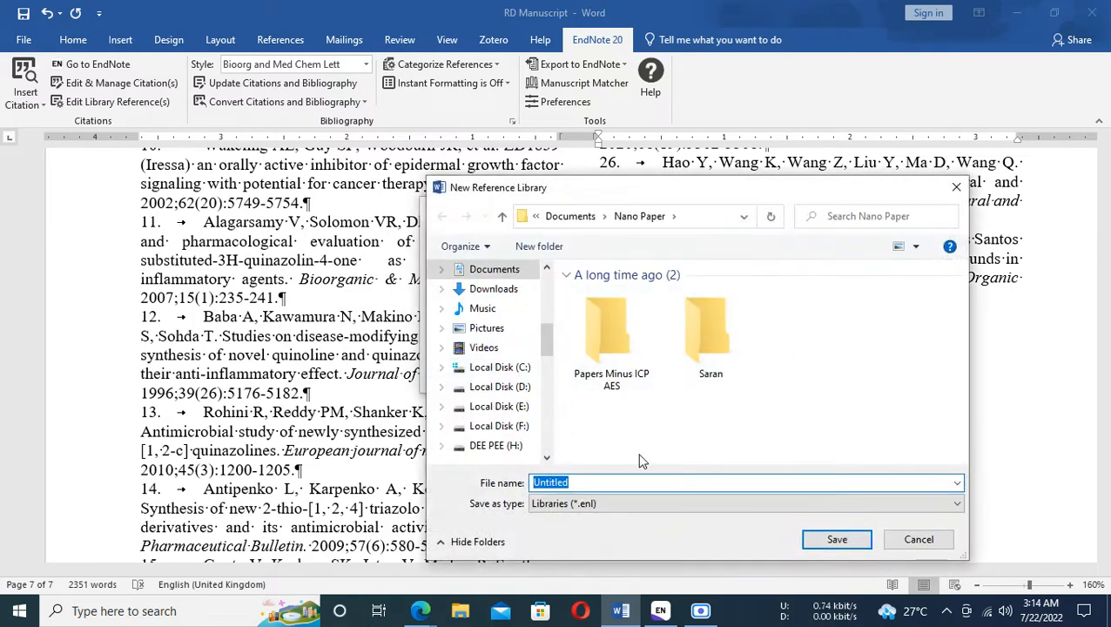
Step: Choose the EndNote folder within Documents as the save location for the new reference library
left_click(500, 270)
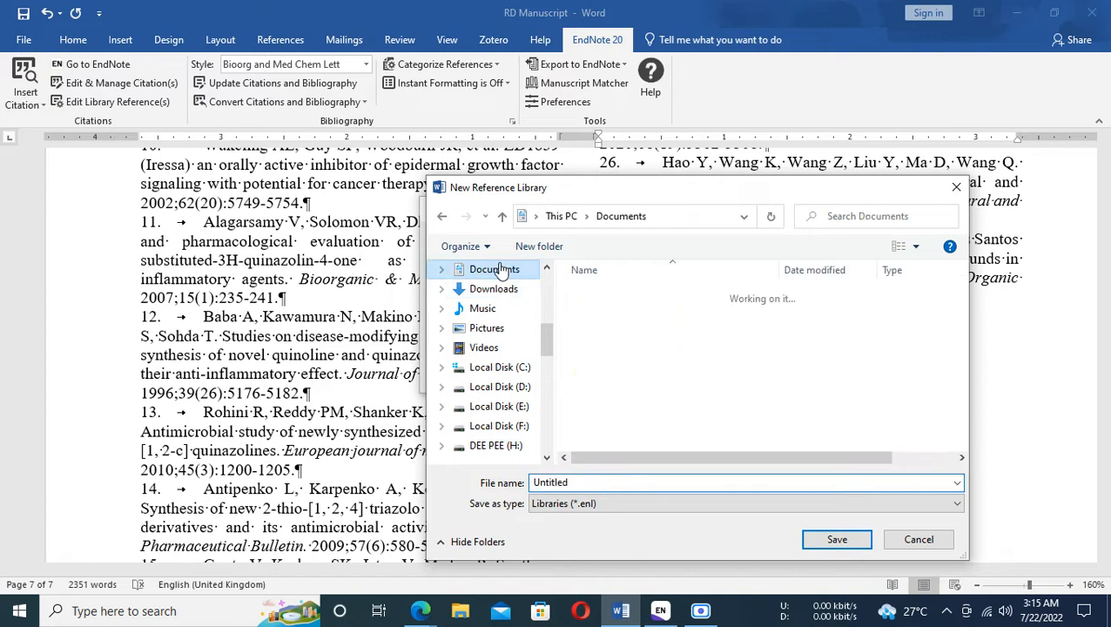
scroll(653, 383, "down", 3)
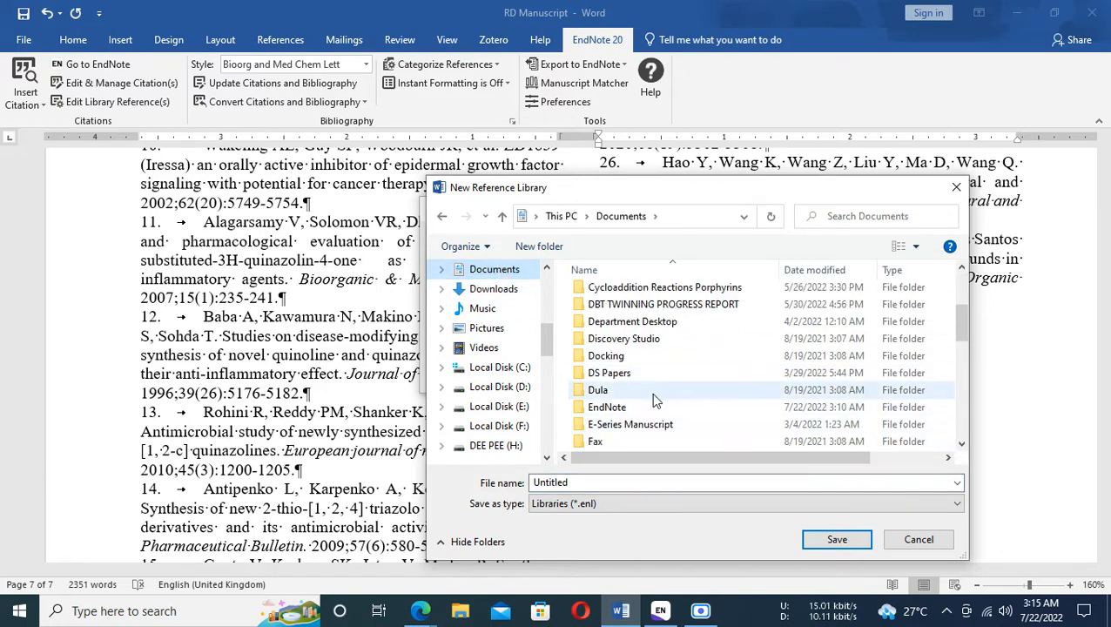
scroll(656, 399, "down", 2)
double_click(614, 305)
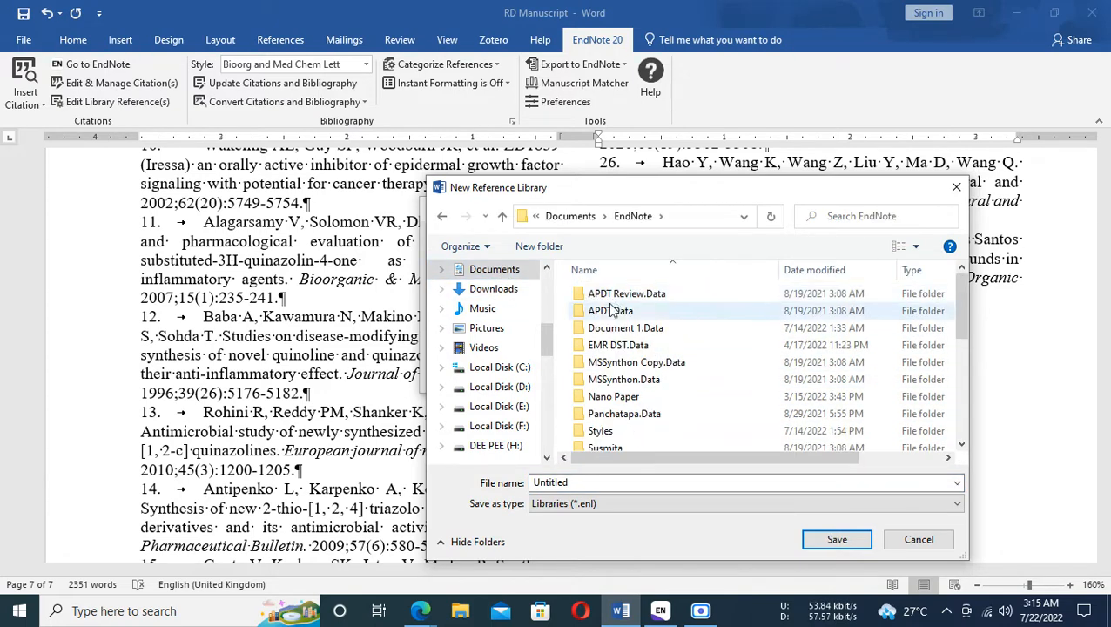
scroll(667, 384, "down", 5)
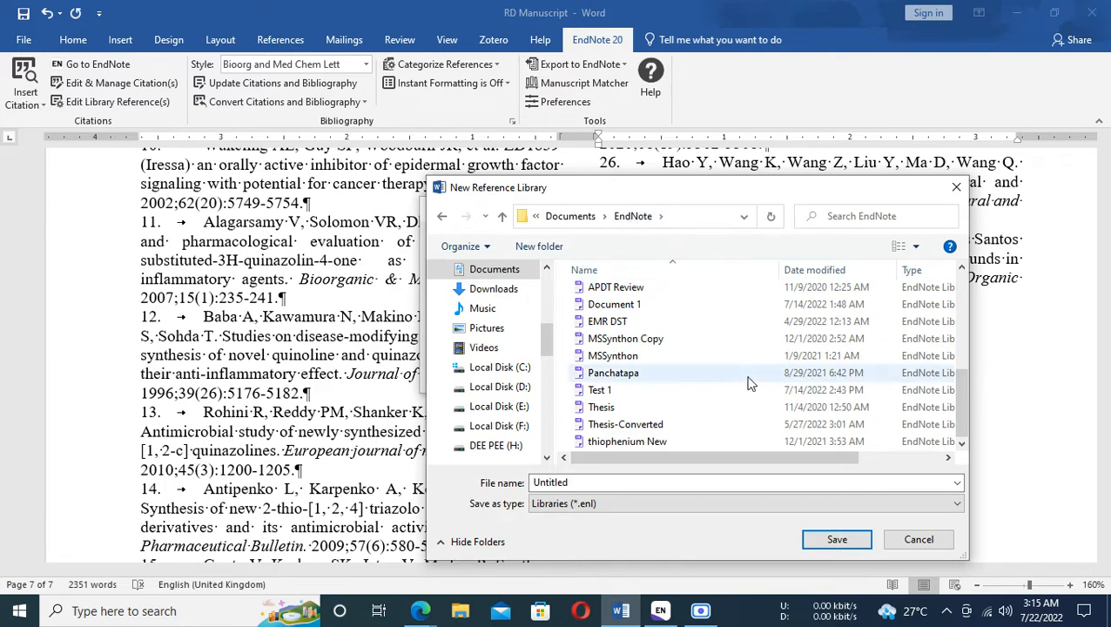
scroll(767, 405, "up", 2)
scroll(697, 435, "down", 2)
Step: Name the new reference library RD Manuscript, save it and close the export notice
left_click(581, 480)
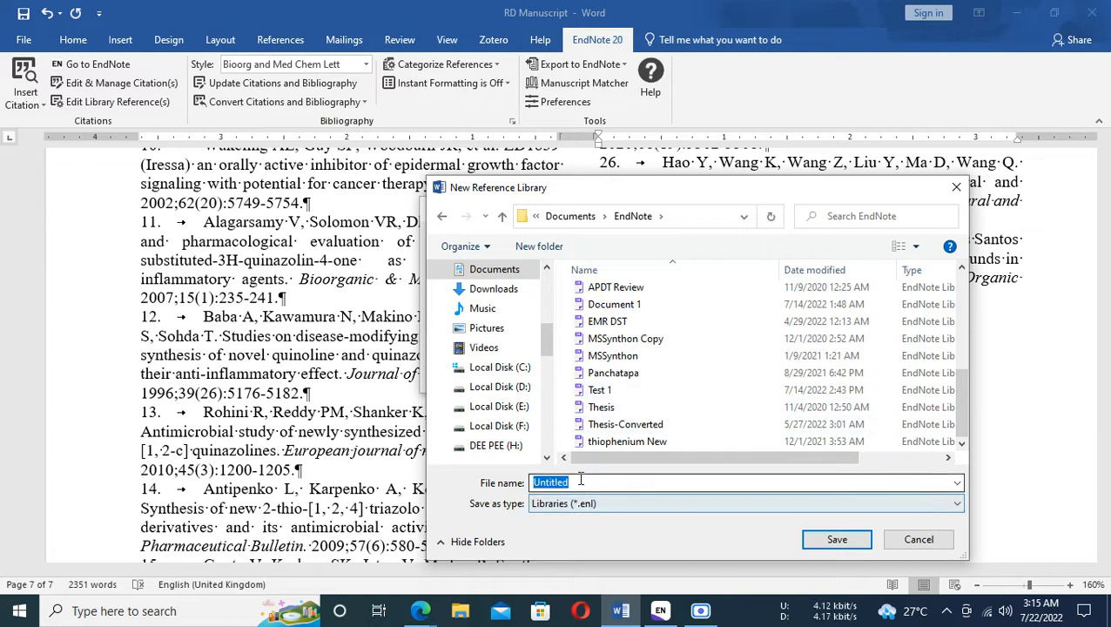
left_click(581, 480)
left_click_drag(581, 480, 528, 477)
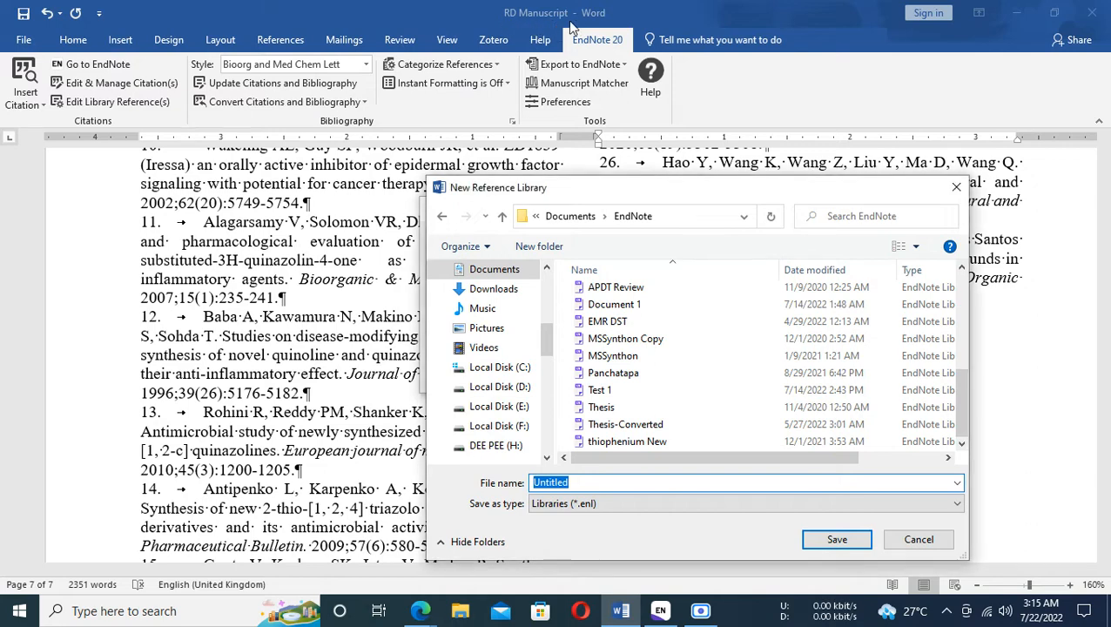
left_click(582, 484)
double_click(574, 482)
type("RD")
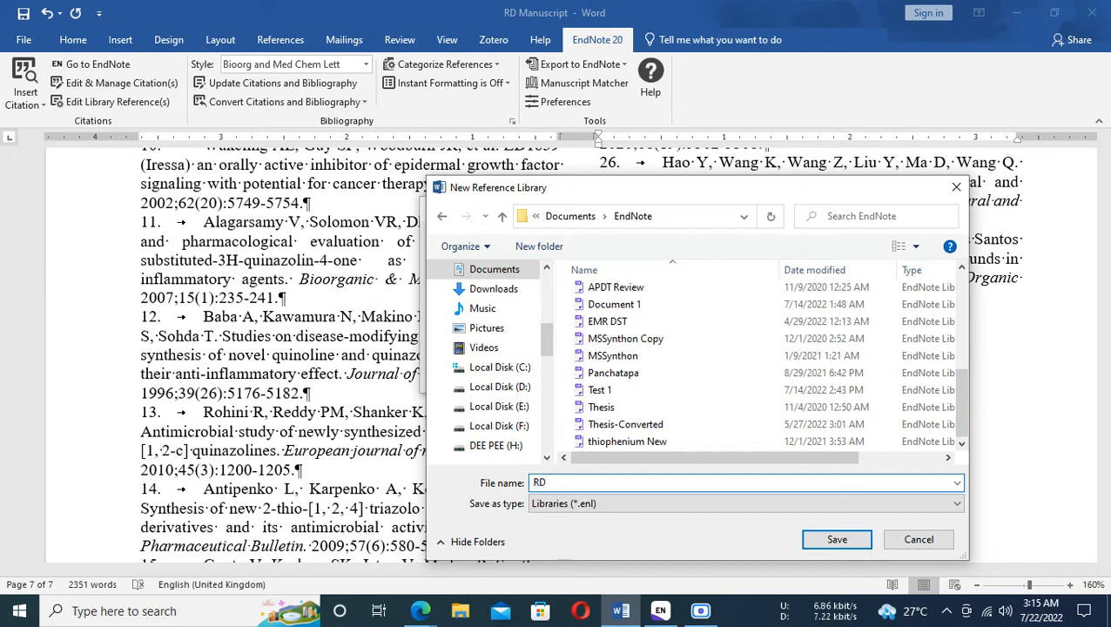
type(" Manuscript")
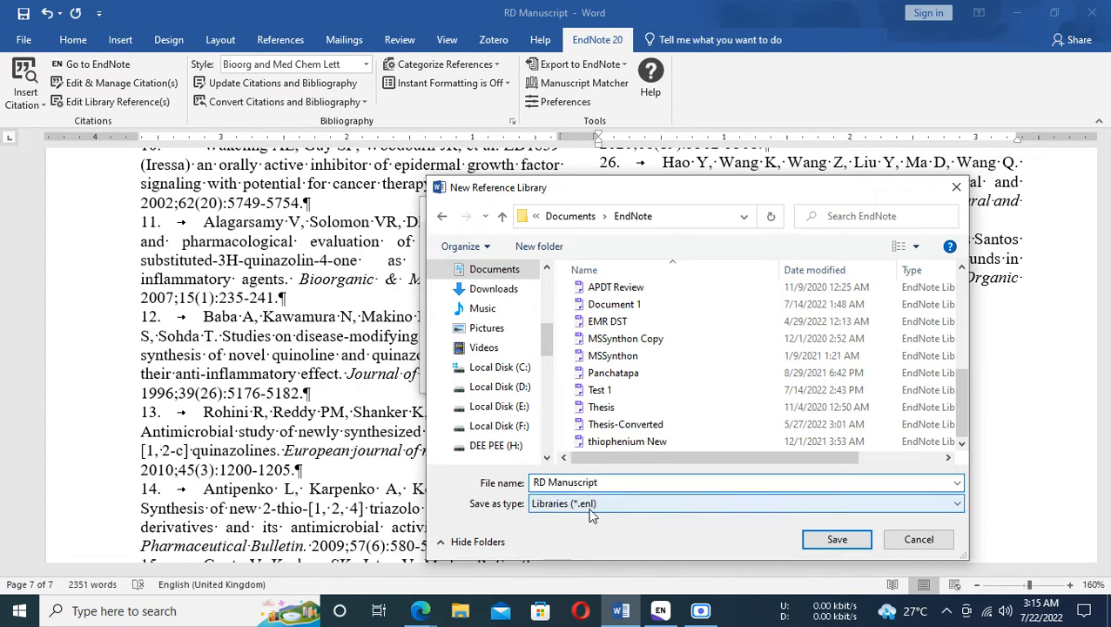
left_click(831, 545)
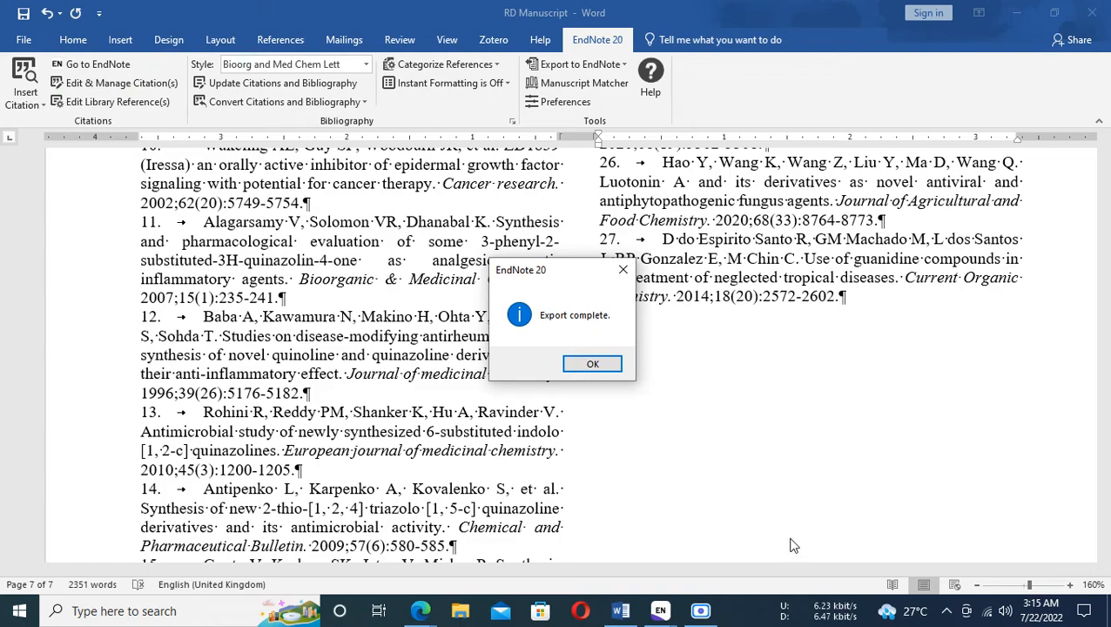
left_click(596, 365)
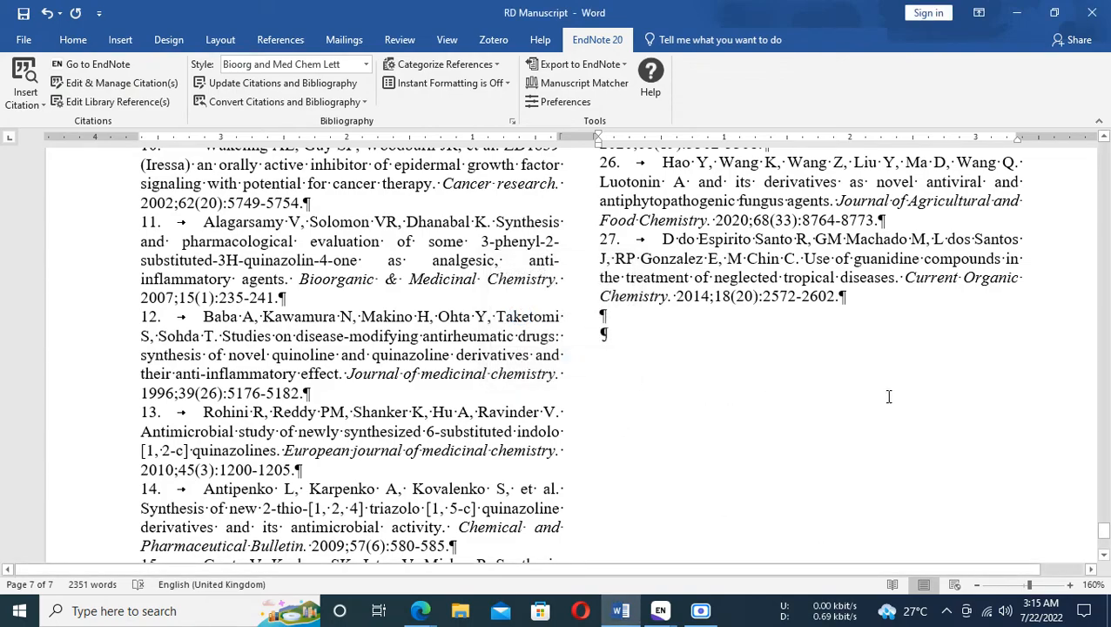
Step: Glance over the manuscript's reference list and switch to the EndNote window
scroll(896, 272, "up", 15)
scroll(896, 272, "down", 15)
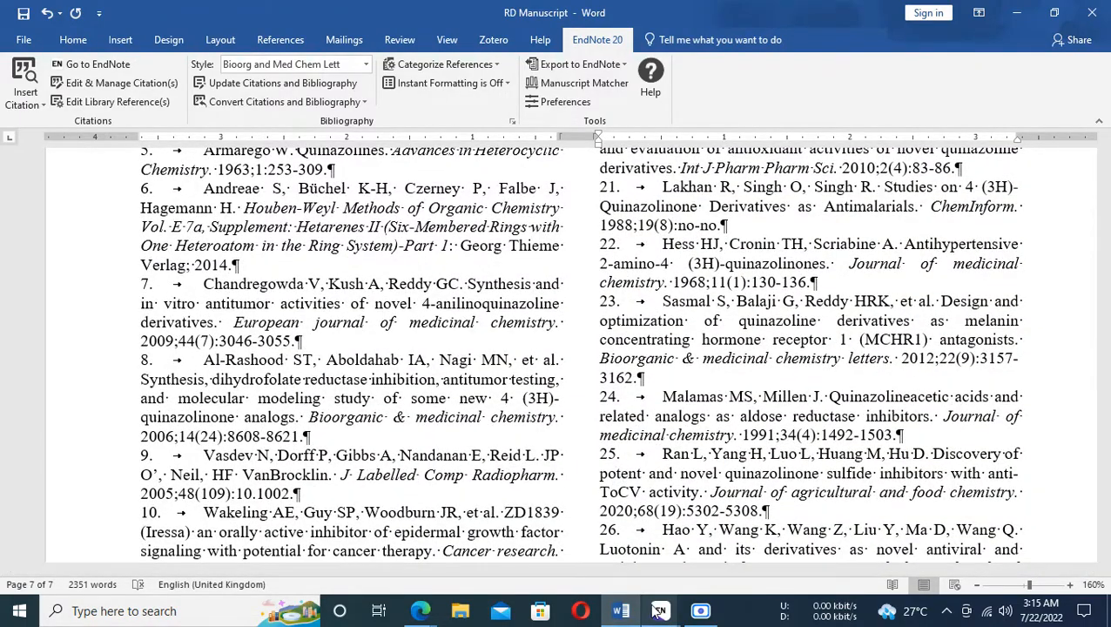
mouse_move(663, 614)
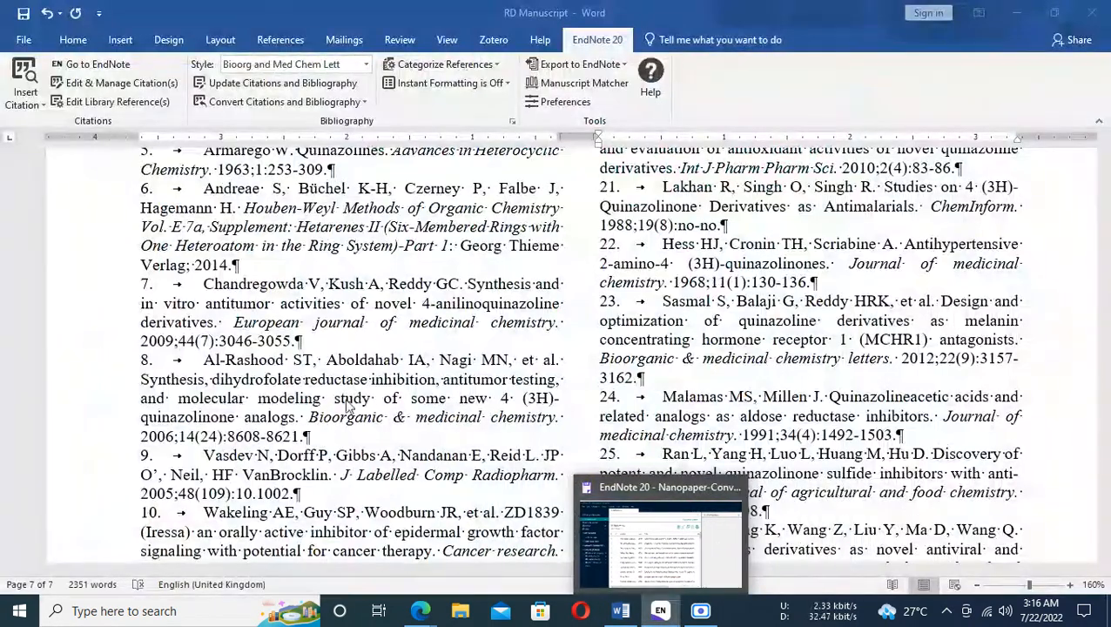
left_click(634, 548)
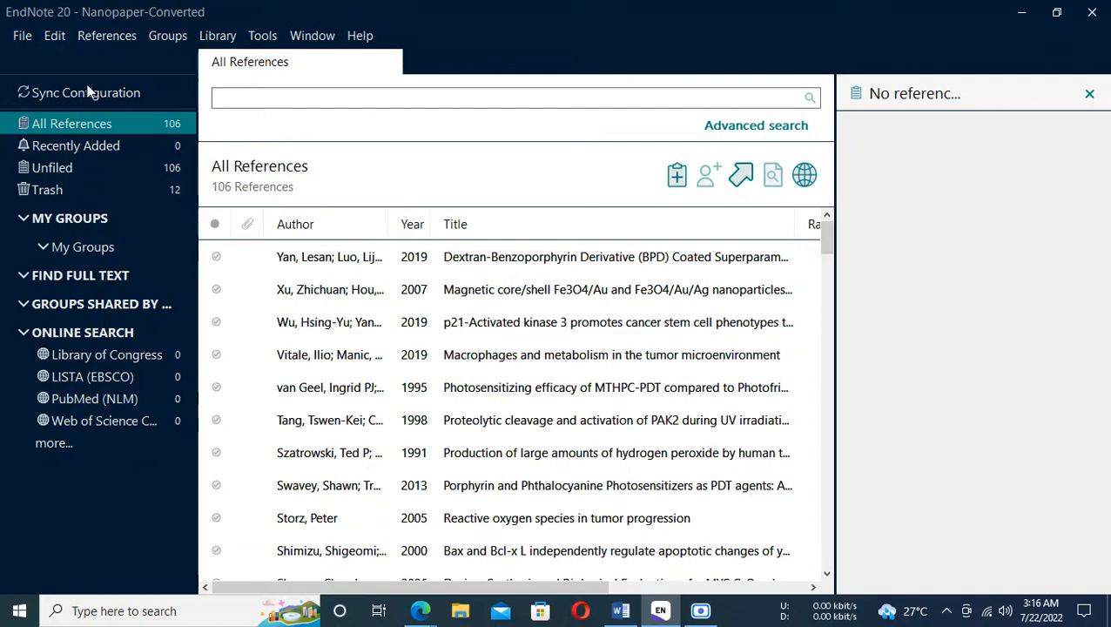
Step: Open the RD Manuscript reference library from the EndNote folder within Documents
left_click(17, 36)
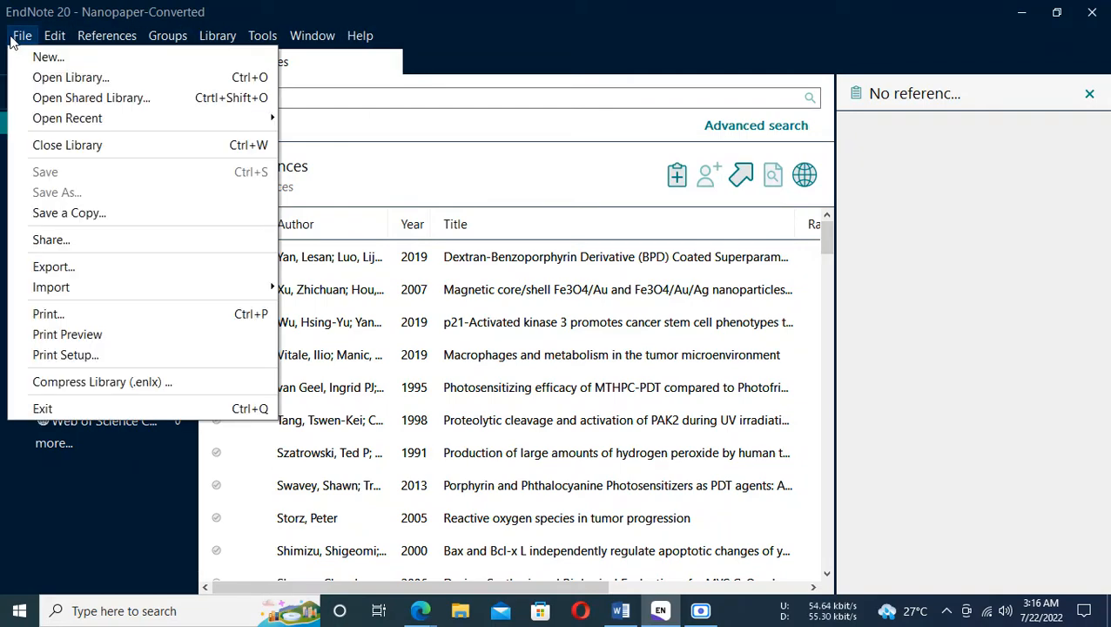
left_click(54, 78)
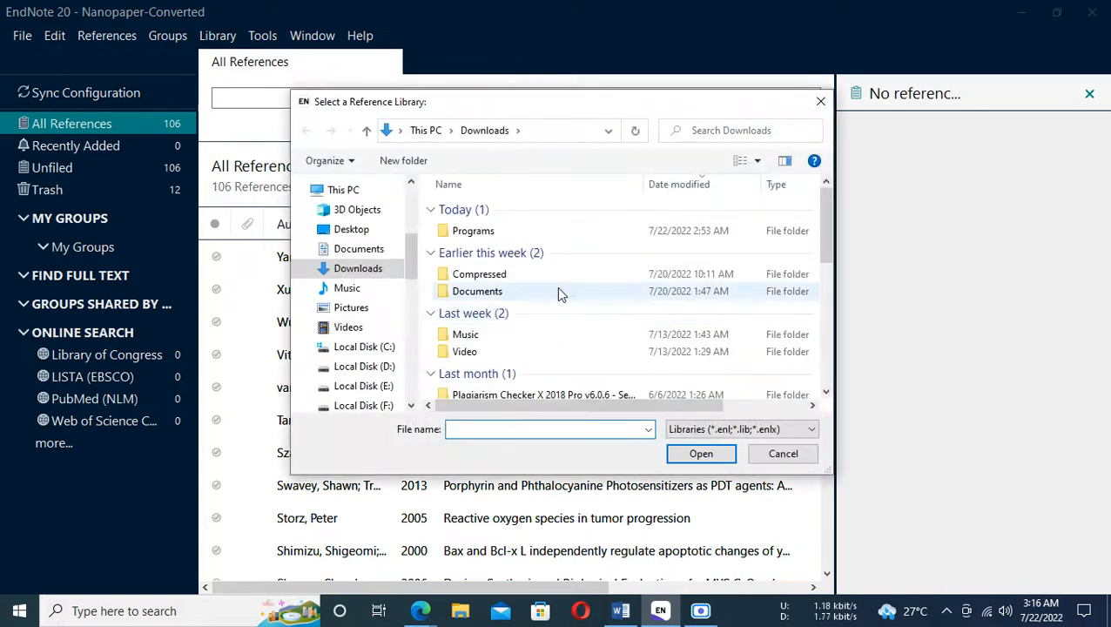
left_click(352, 249)
scroll(498, 338, "down", 3)
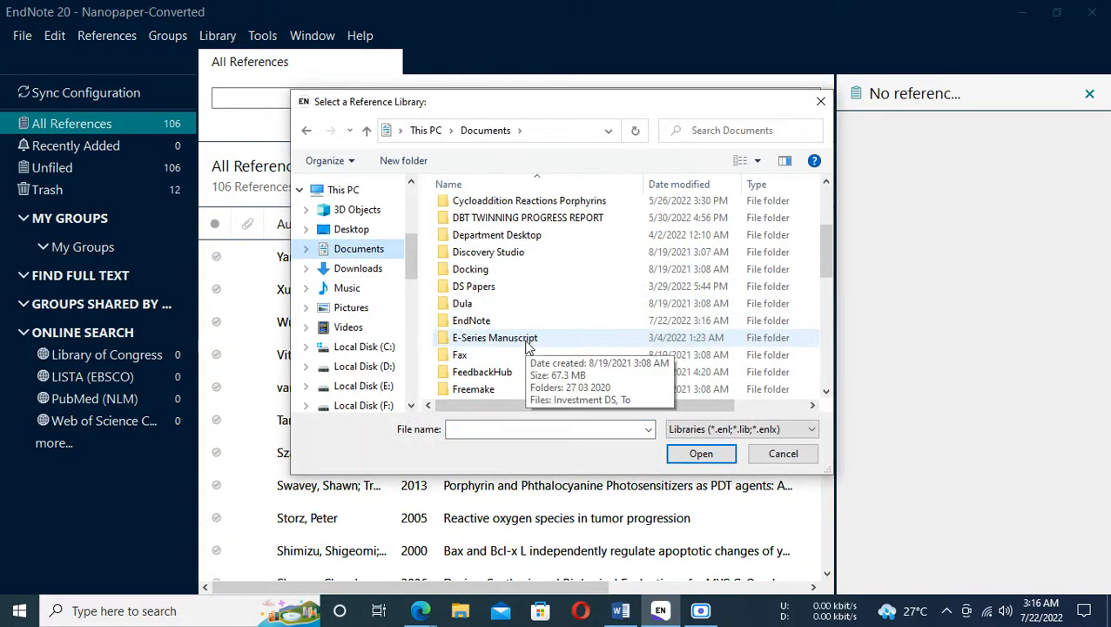
double_click(471, 320)
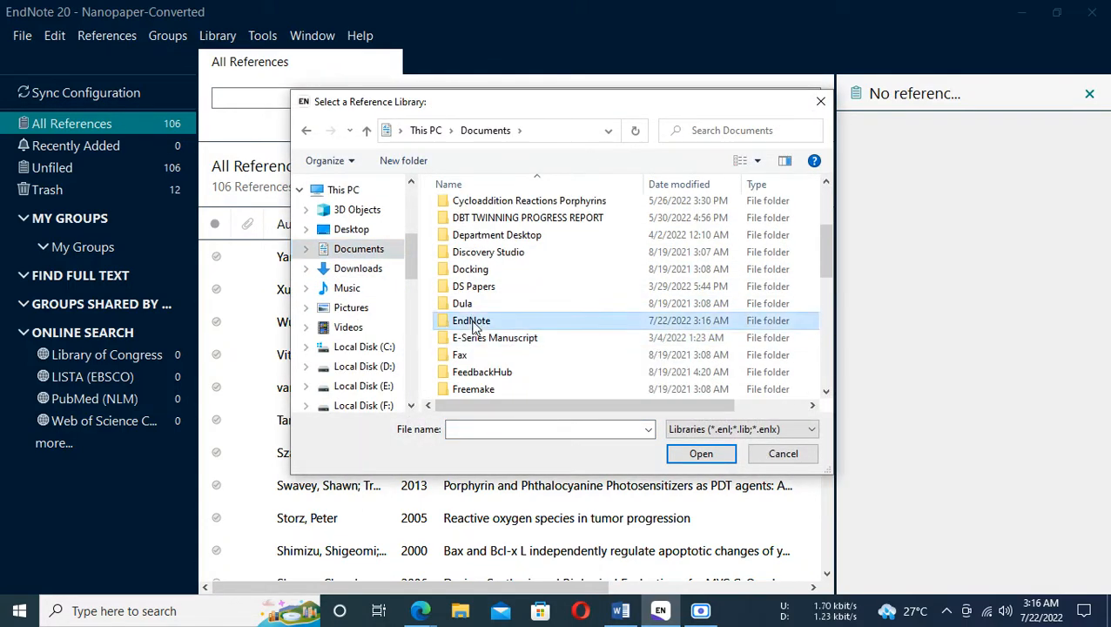
scroll(532, 328, "down", 5)
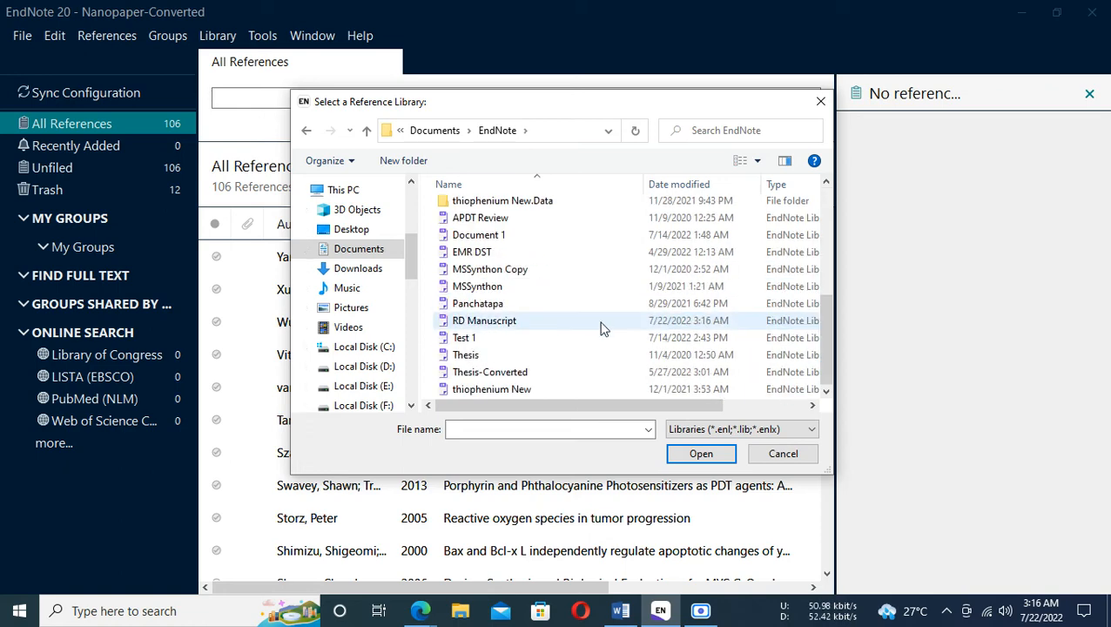
left_click(489, 322)
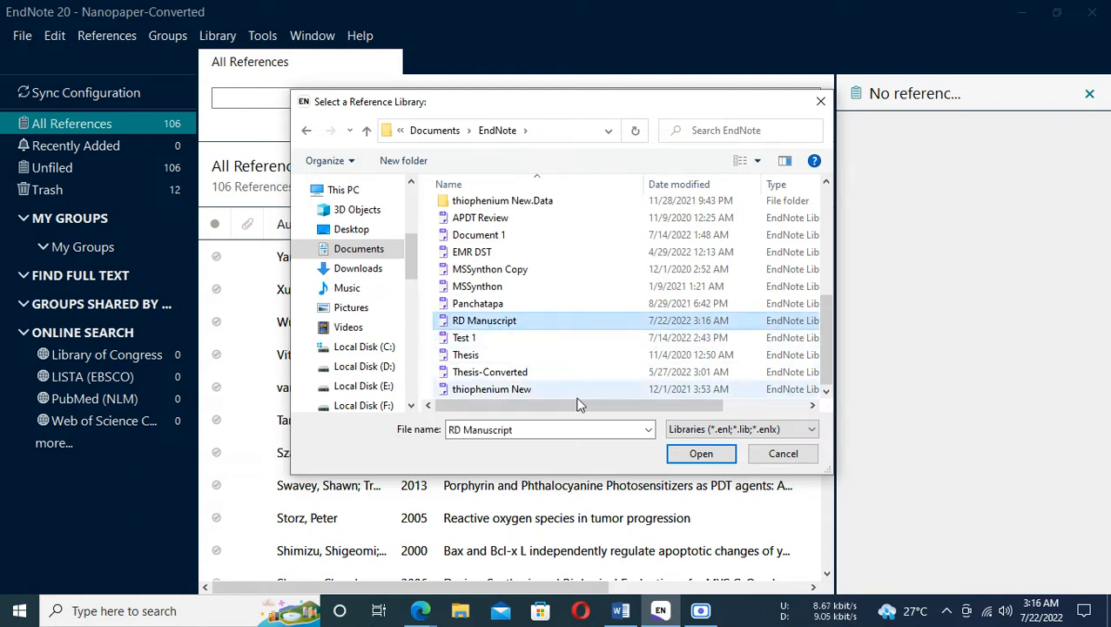
left_click(680, 455)
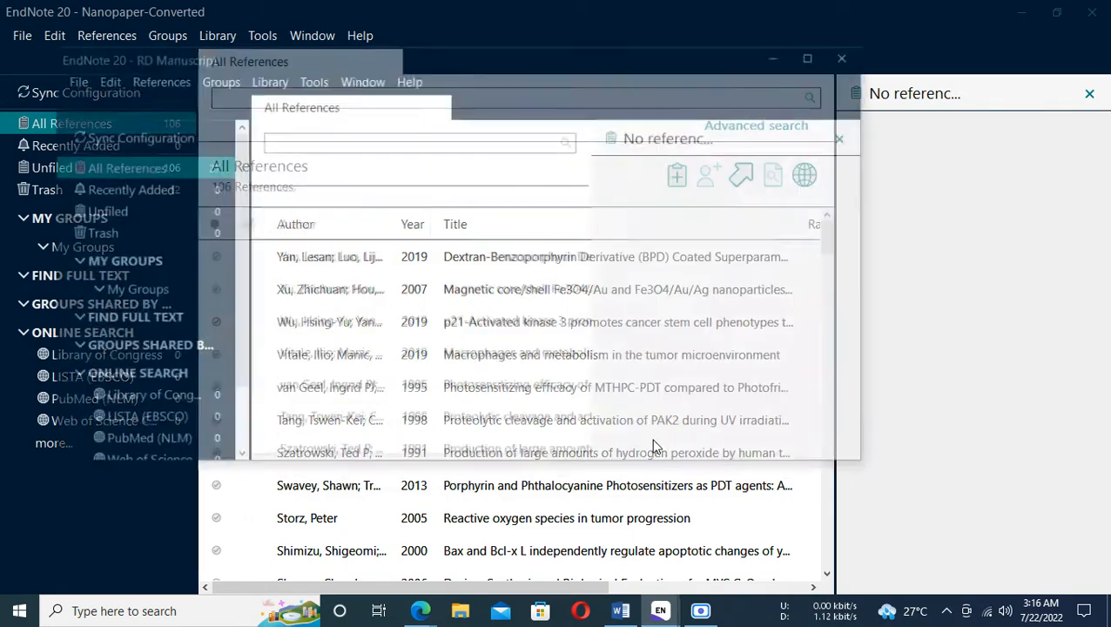
Step: Maximize the RD Manuscript library window and look through its references to the end of the list
left_click(814, 55)
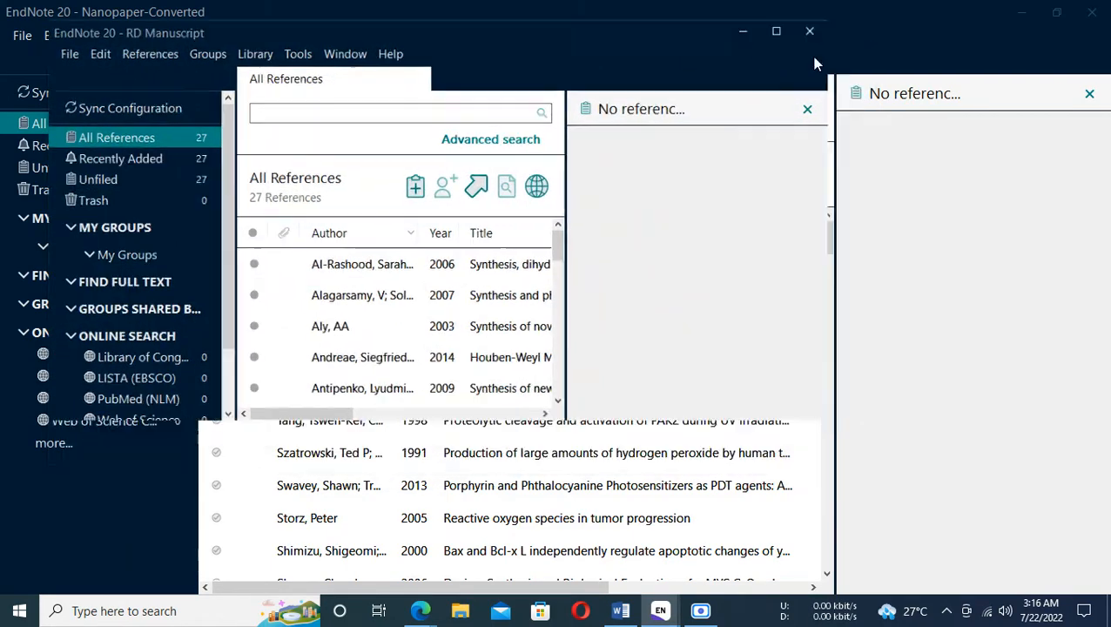
scroll(585, 402, "down", 6)
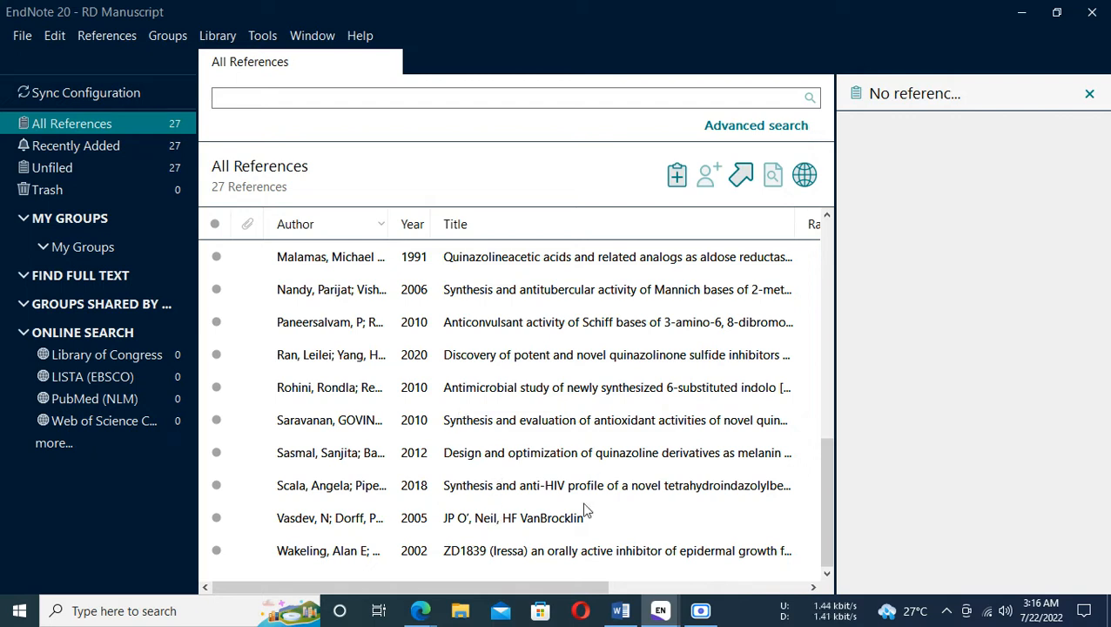
left_click(619, 613)
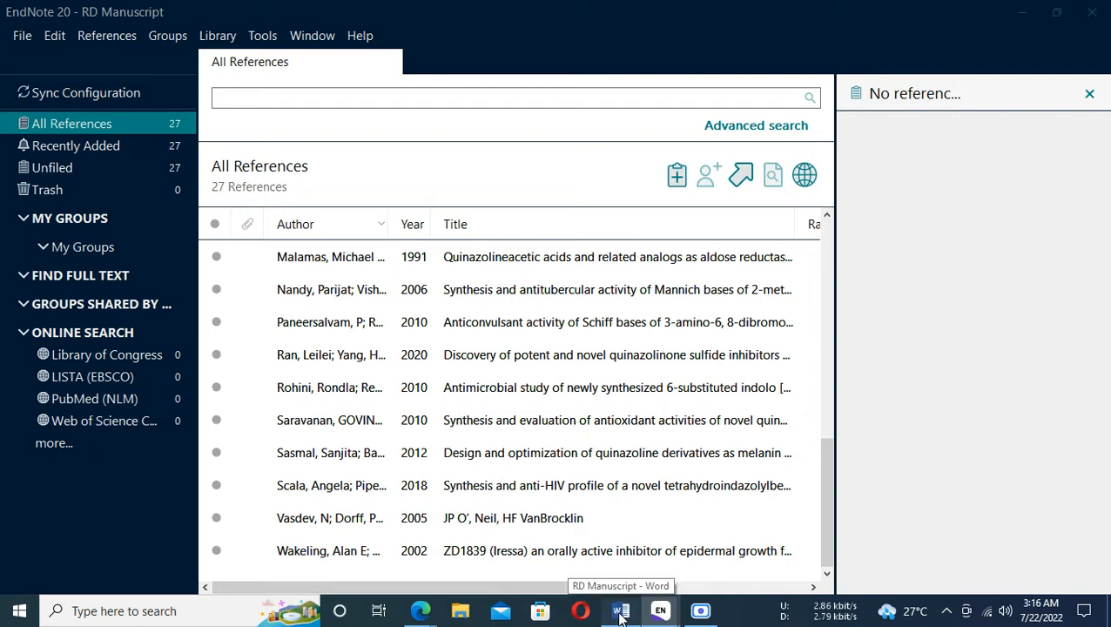
right_click(620, 613)
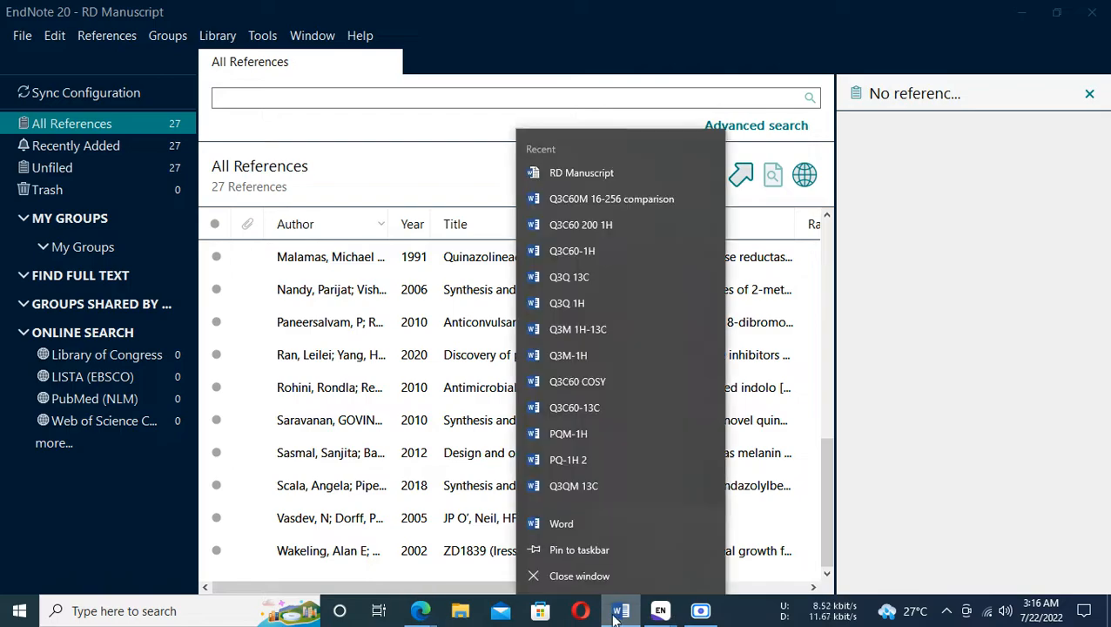
key("Escape")
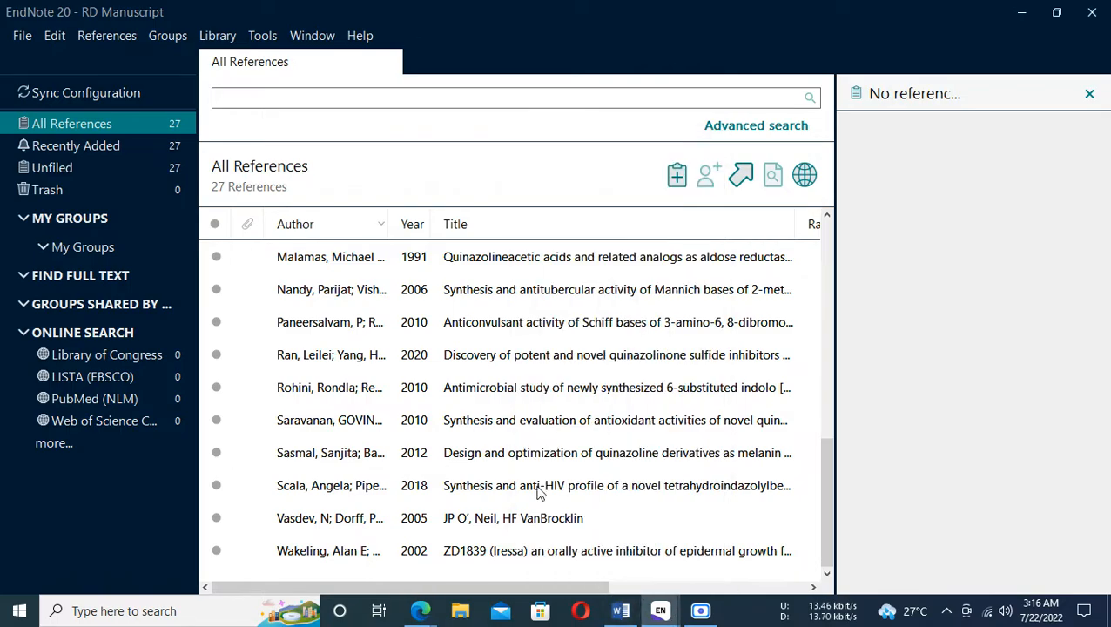
Step: Switch to the manuscript in Word and examine its reference list and the in-text citations on the first page
left_click(622, 612)
scroll(673, 384, "up", 15)
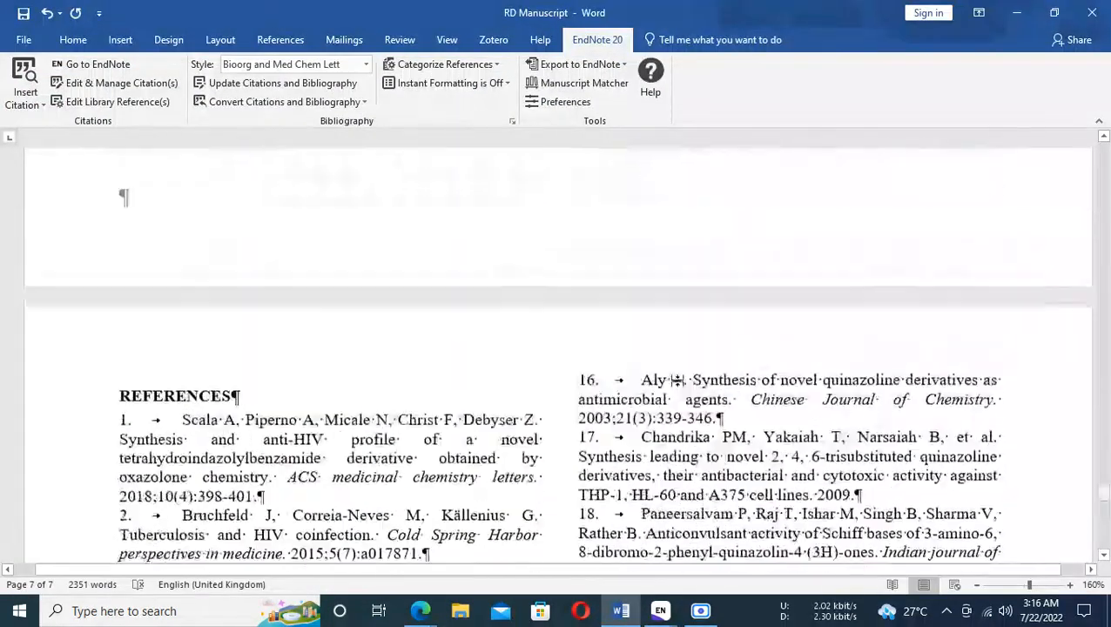
scroll(673, 384, "down", 20)
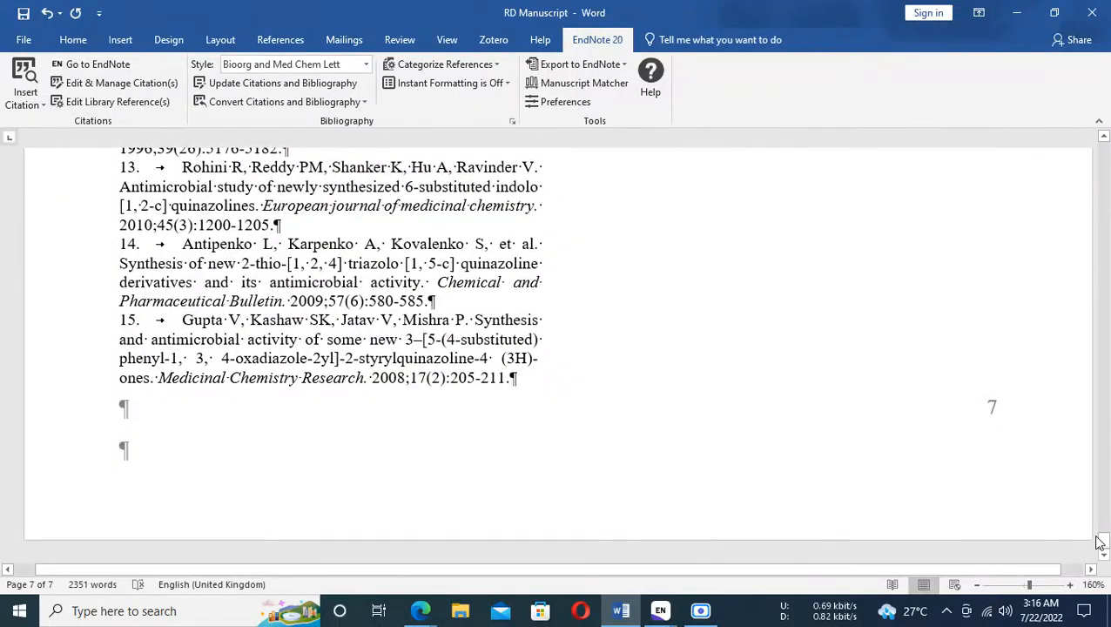
left_click_drag(1100, 542, 1105, 149)
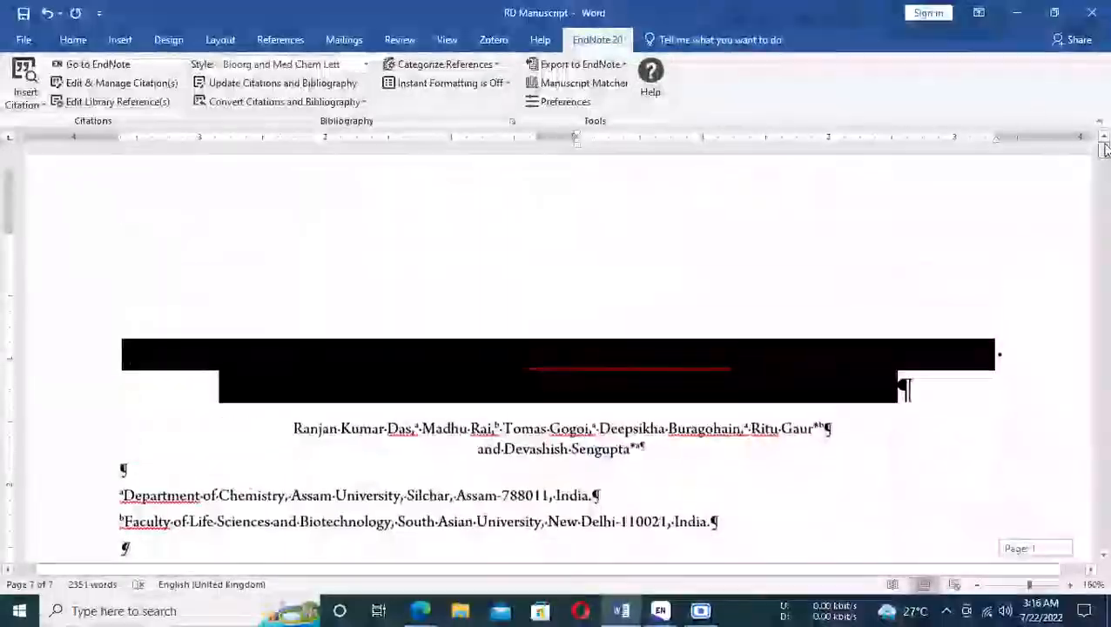
scroll(775, 312, "down", 15)
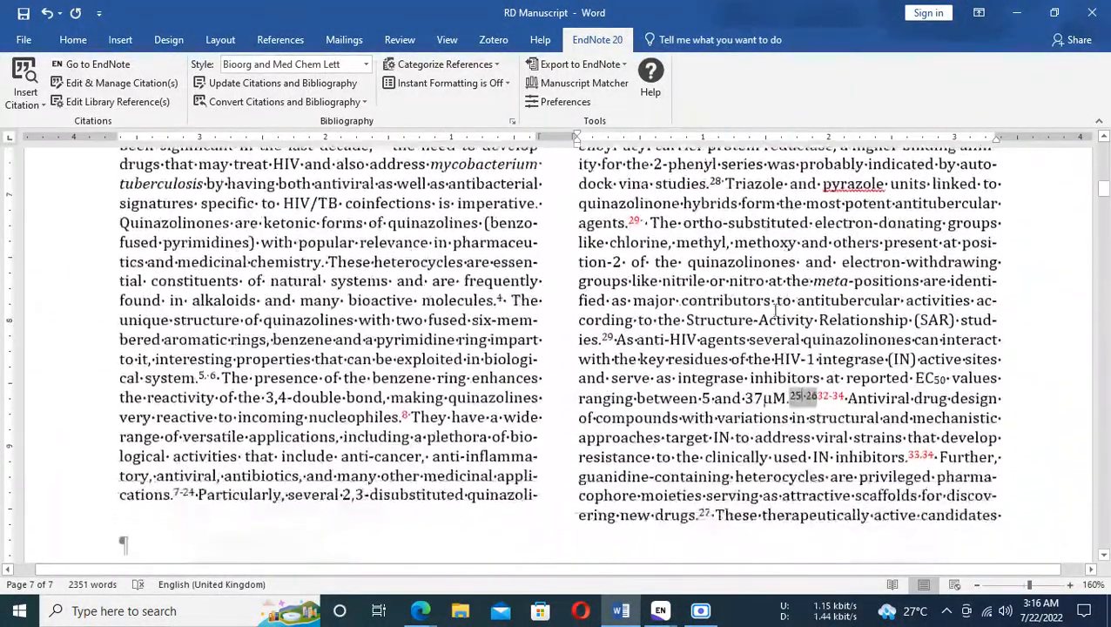
left_click(605, 335)
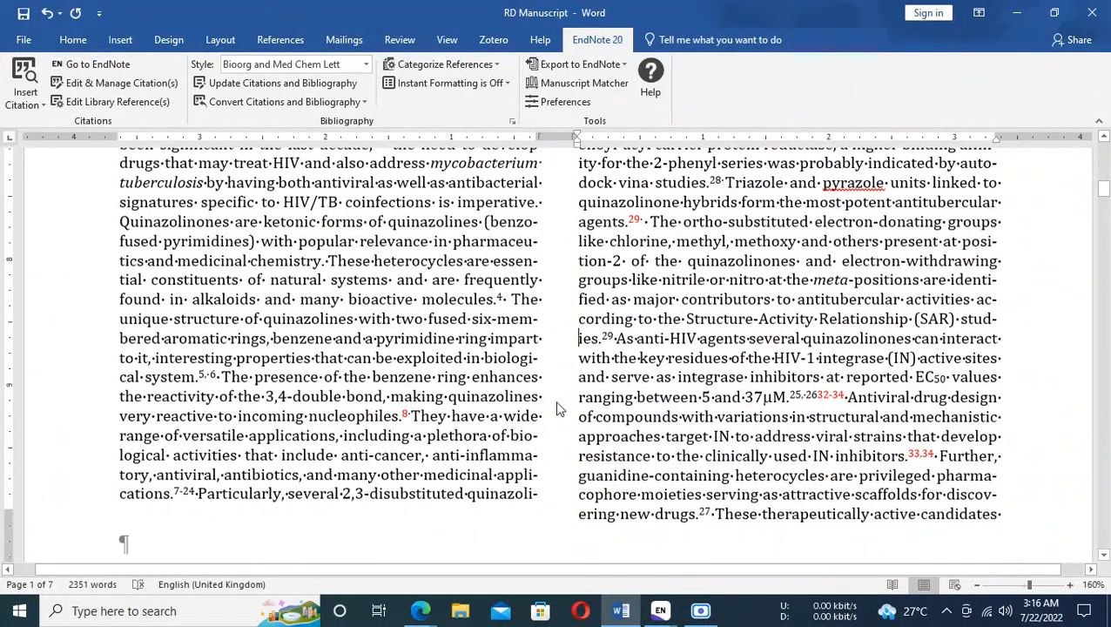
scroll(555, 401, "down", 3)
scroll(390, 417, "up", 3)
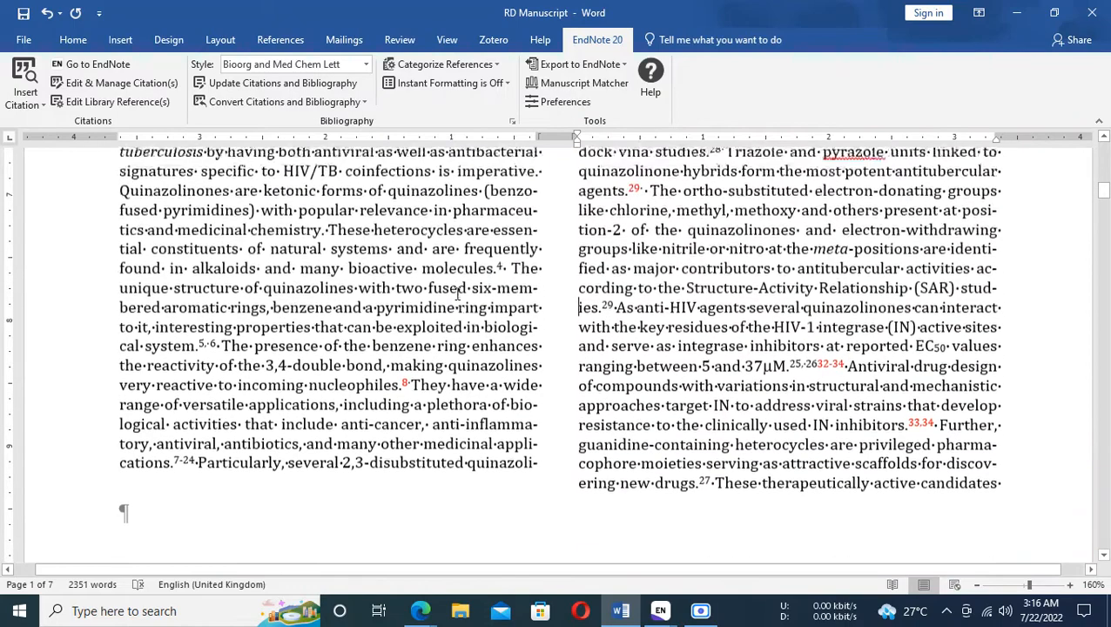
double_click(405, 414)
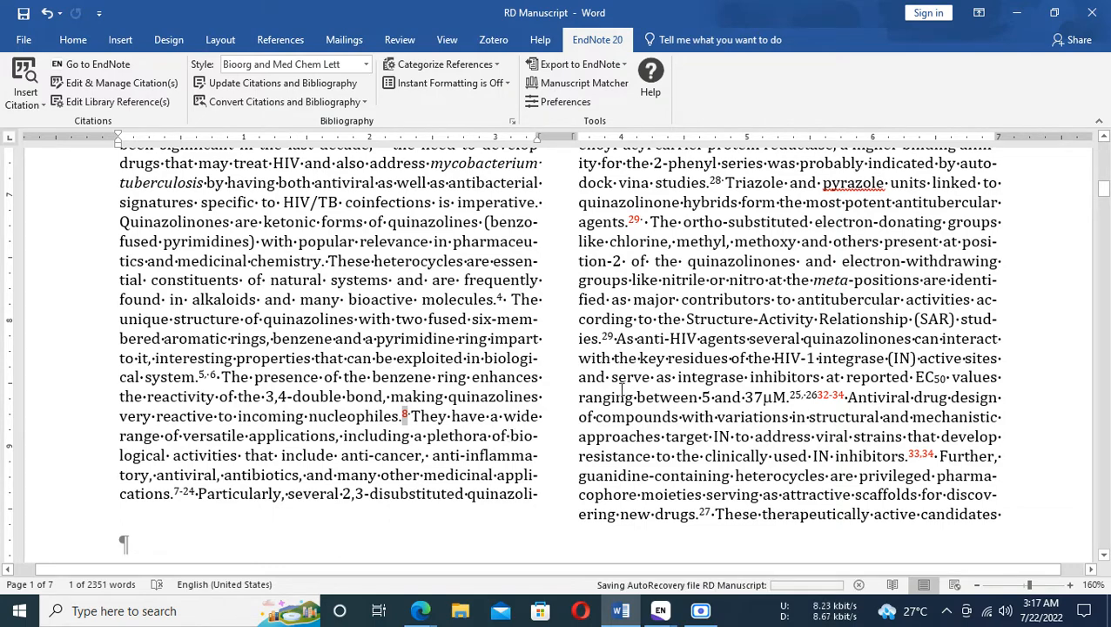
scroll(622, 390, "up", 10)
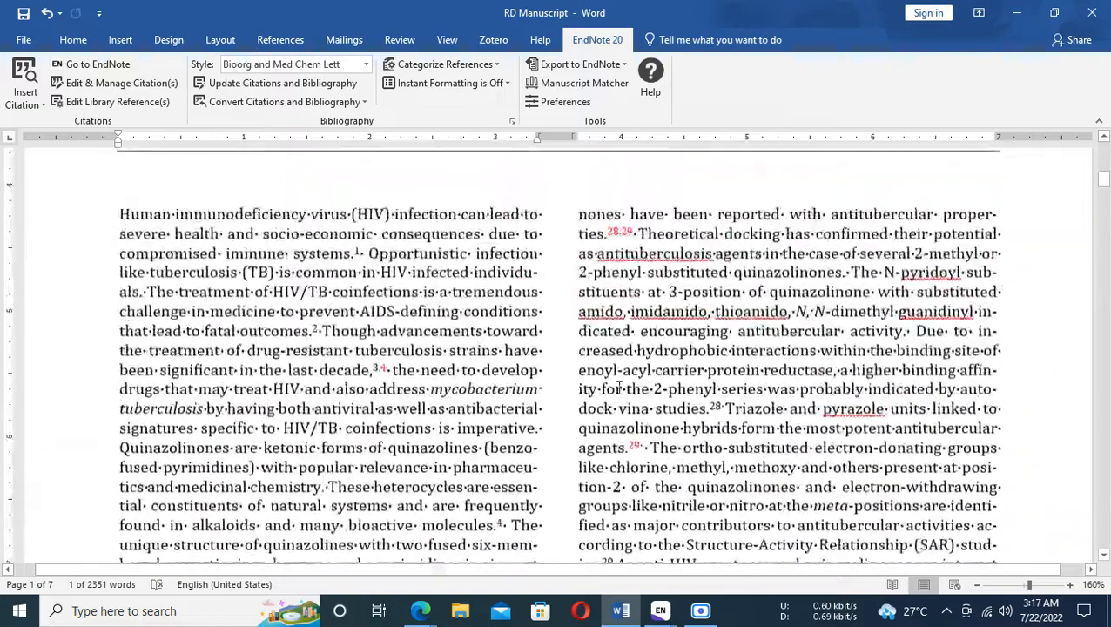
scroll(616, 386, "up", 1)
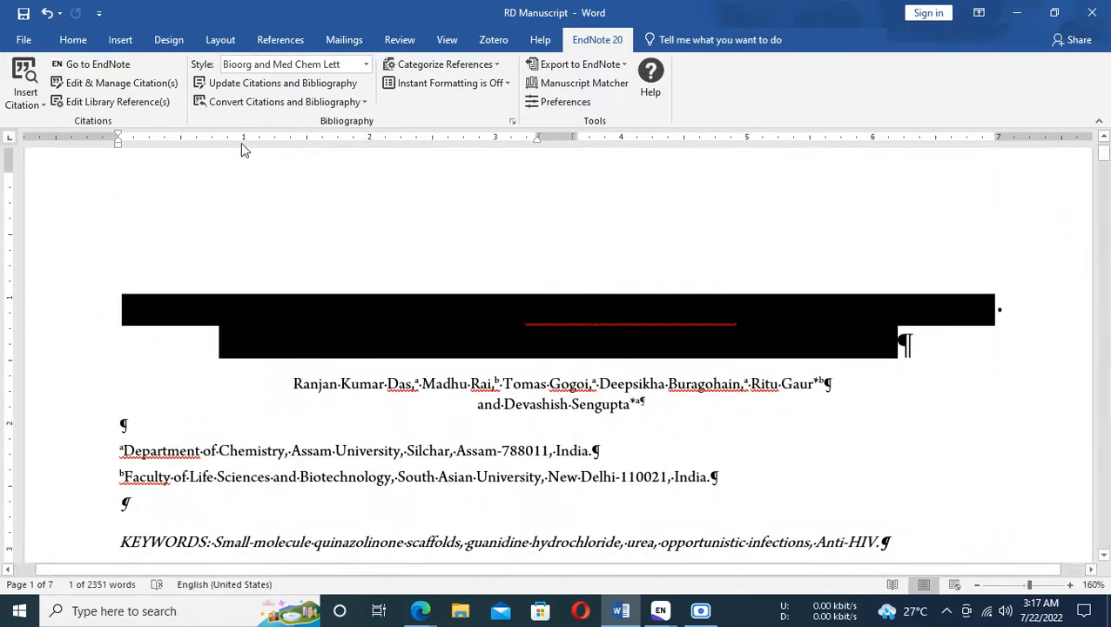
Step: Update the manuscript's citations and bibliography, and go to the start of the reference list
left_click(255, 90)
left_click_drag(1103, 159, 1094, 523)
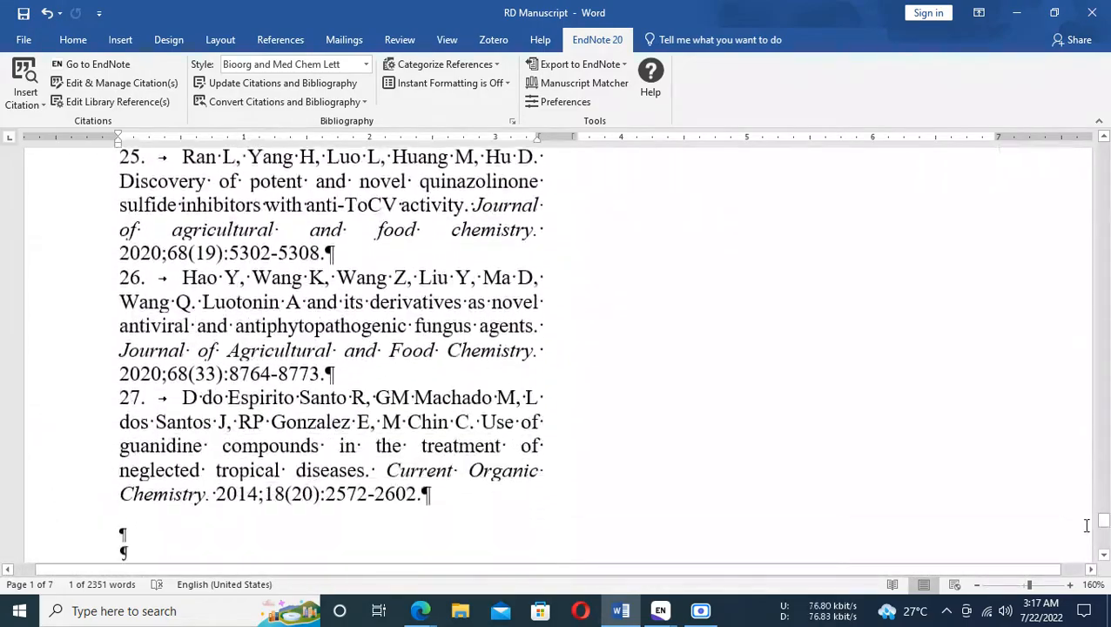
scroll(396, 397, "up", 20)
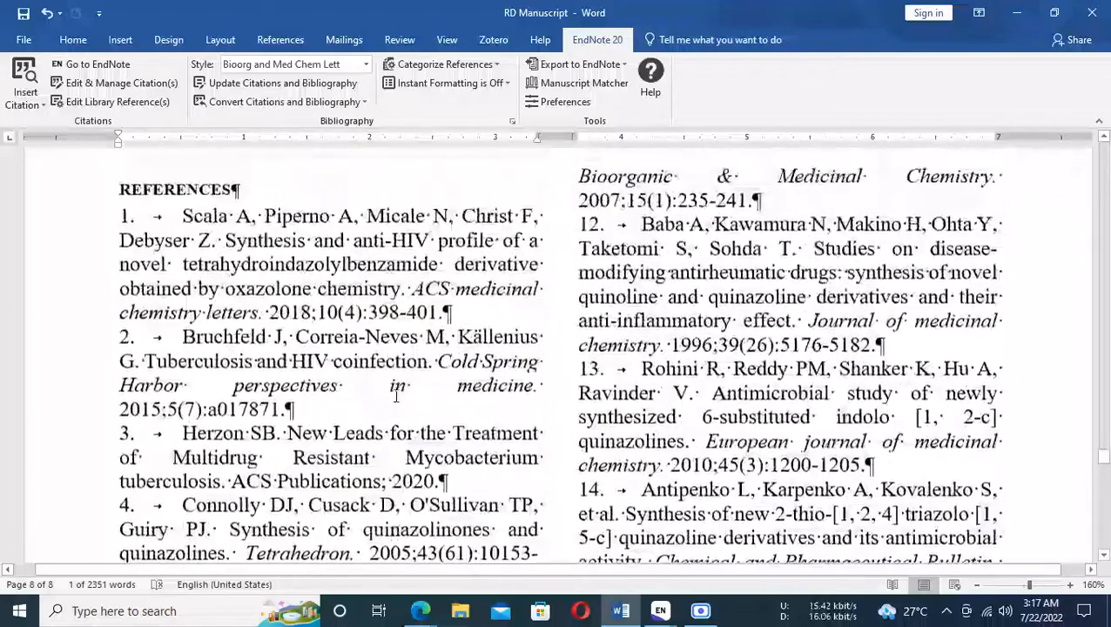
scroll(393, 401, "down", 5)
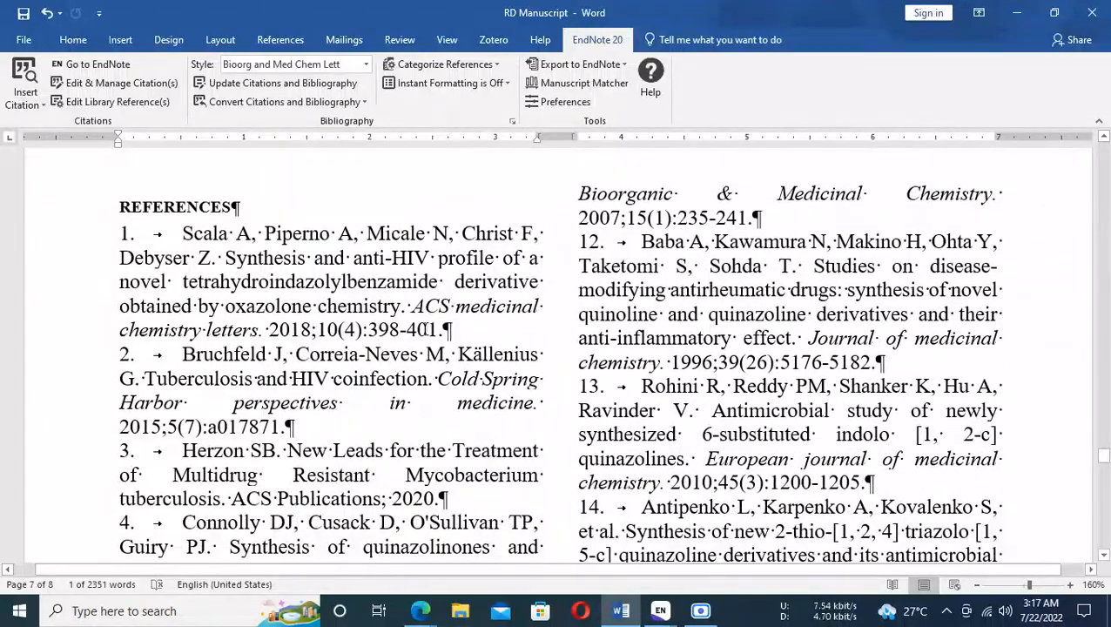
Step: Examine the journal name and punctuation in references 1 and 12, and look through the rest of the reference list
left_click(415, 306)
key("ctrl+shift+End")
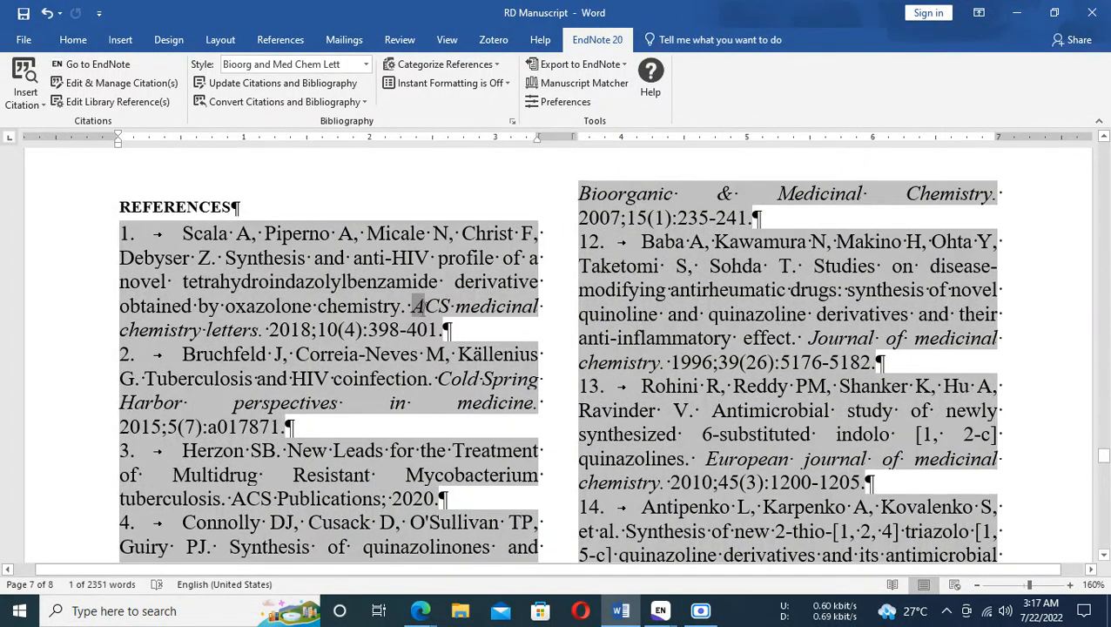
left_click_drag(432, 312, 466, 319)
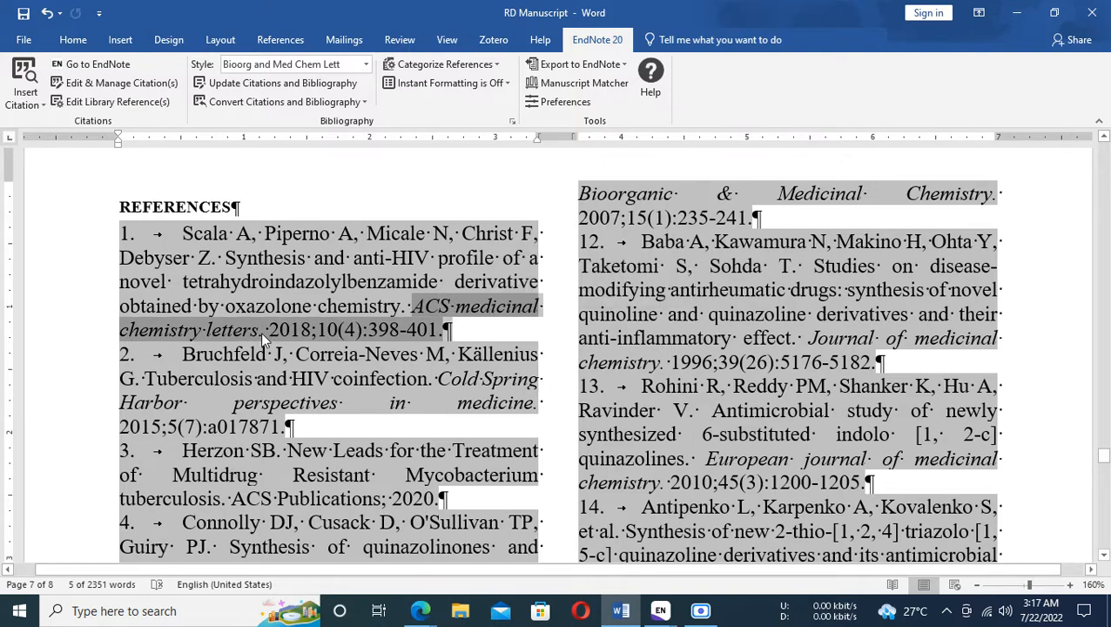
left_click(261, 332)
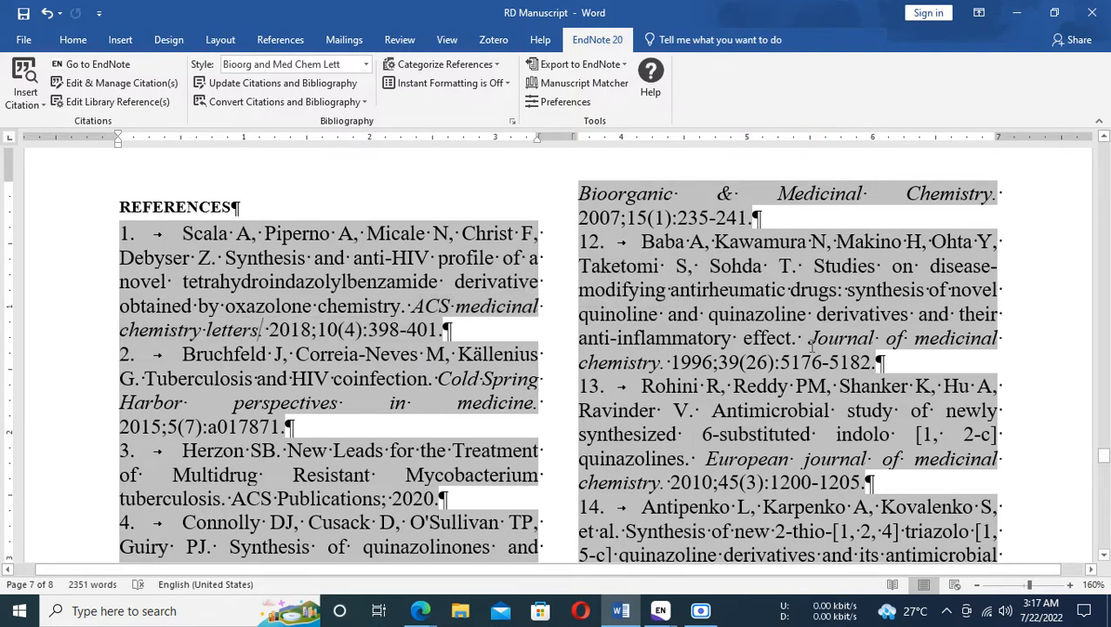
left_click(895, 363)
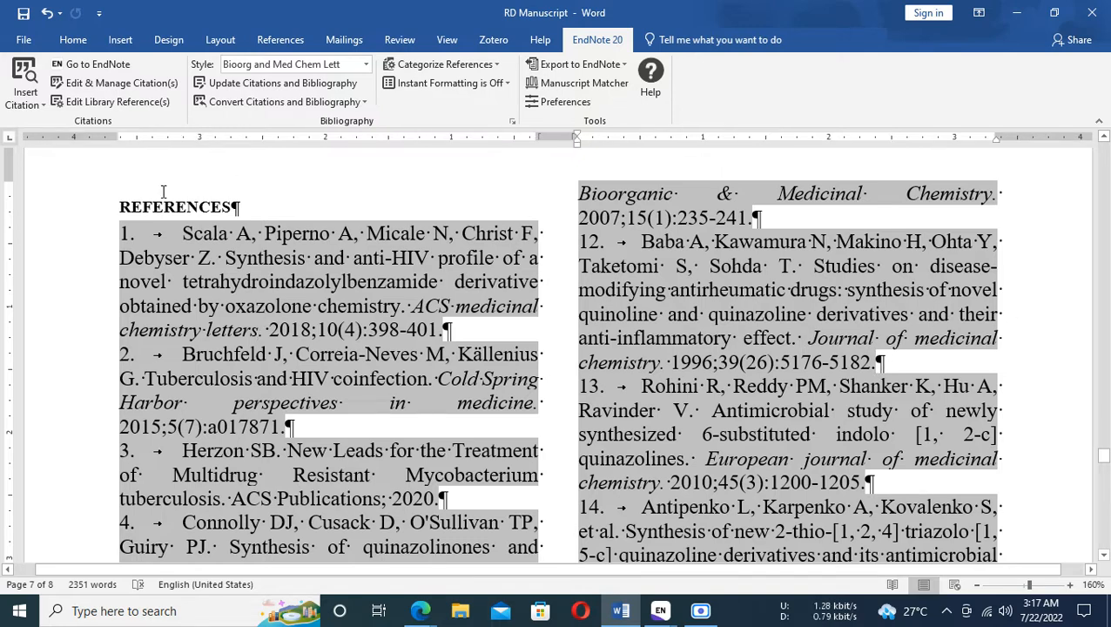
left_click(245, 206)
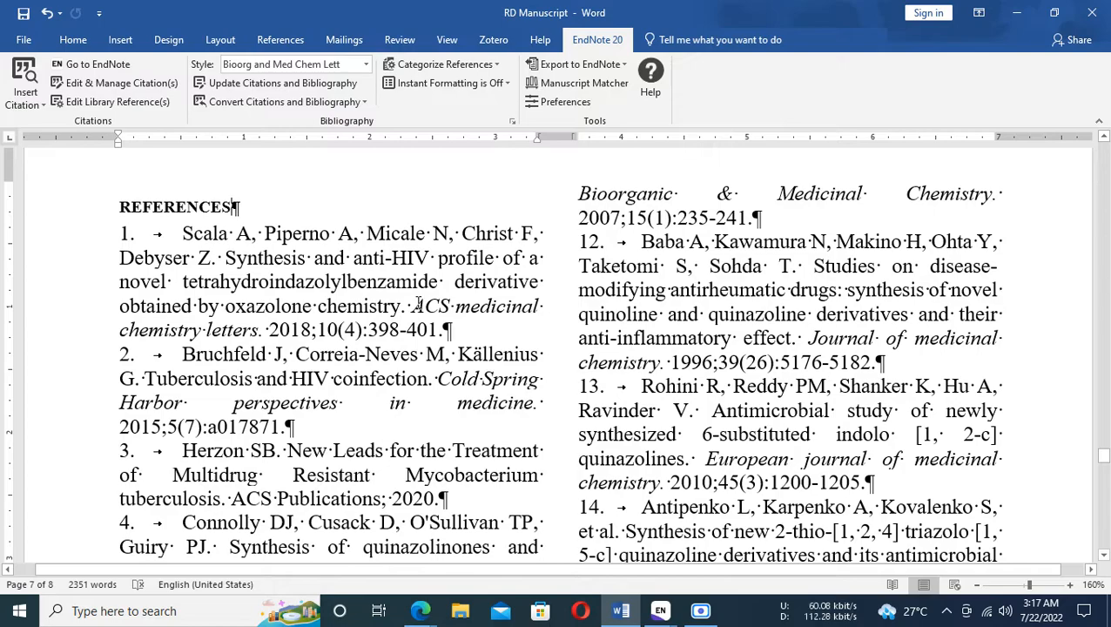
scroll(418, 303, "down", 15)
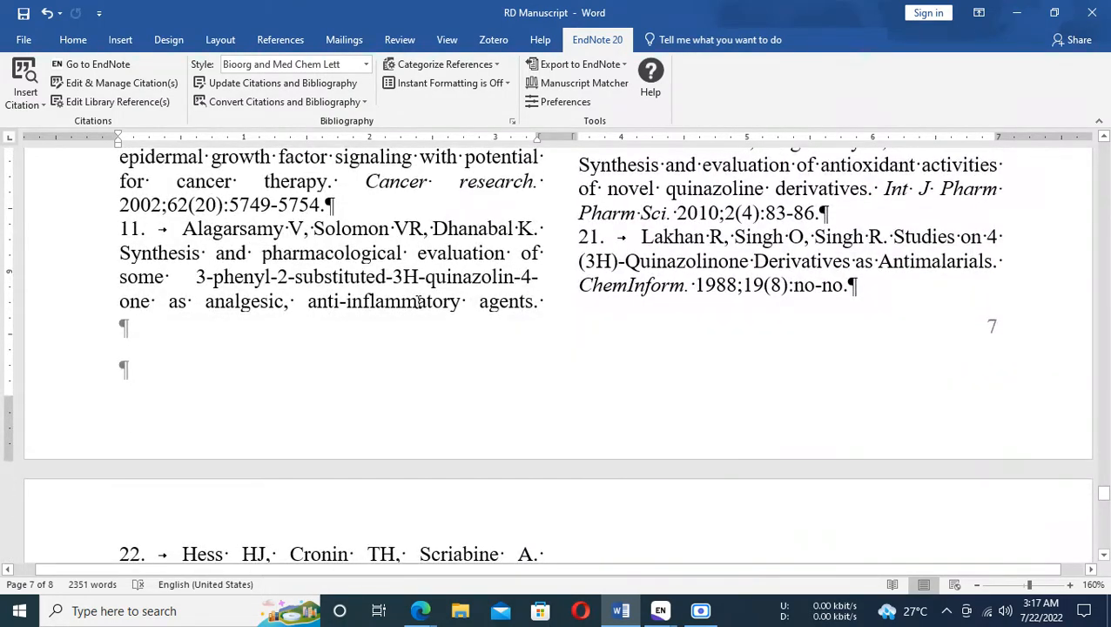
scroll(418, 302, "down", 14)
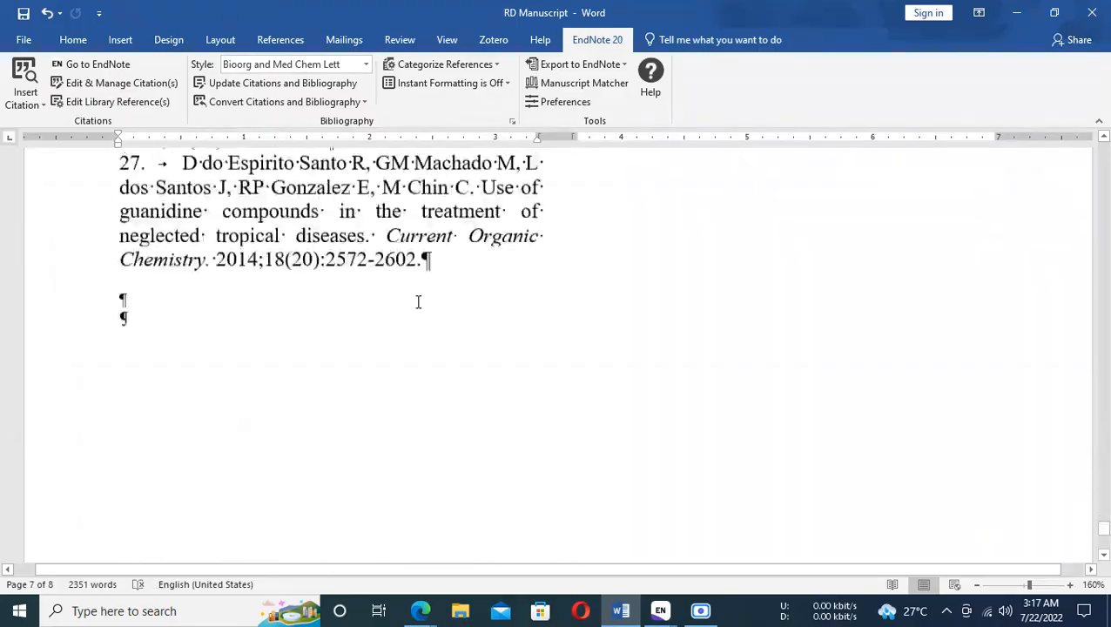
scroll(418, 303, "up", 6)
scroll(417, 300, "up", 15)
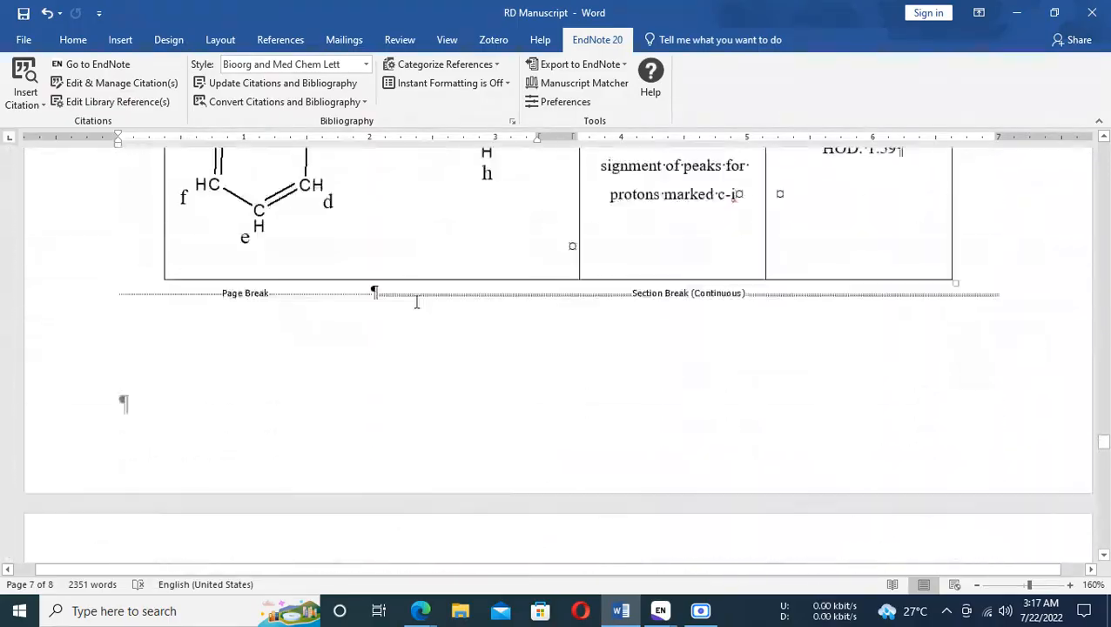
Step: Switch to the RD Manuscript library in EndNote and open the definition of its term lists
scroll(386, 303, "down", 8)
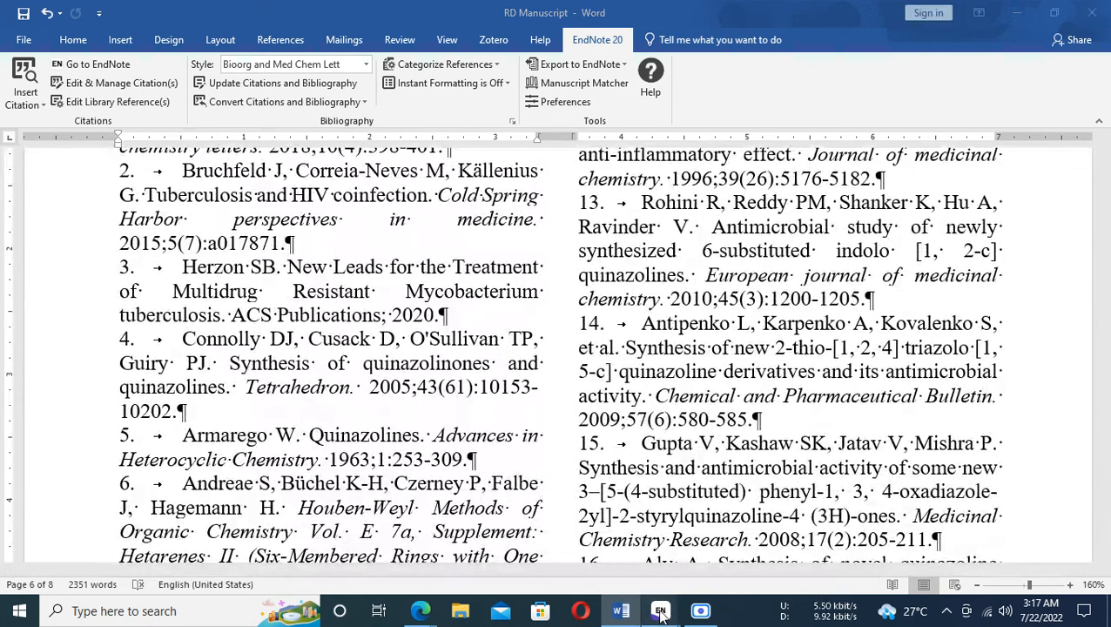
mouse_move(660, 577)
left_click(725, 530)
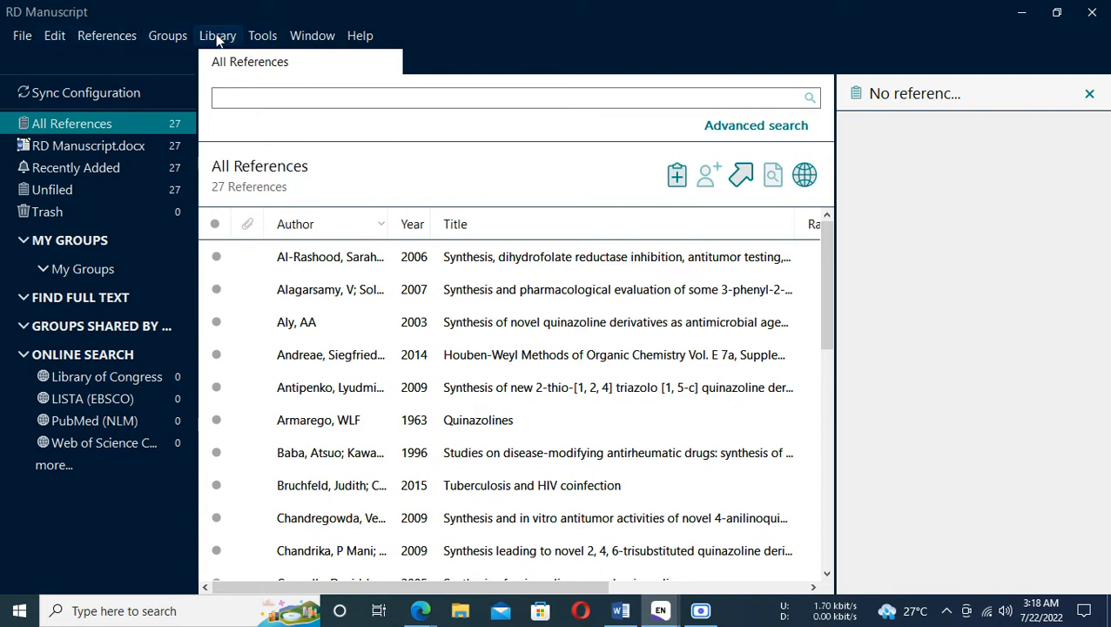
left_click(259, 40)
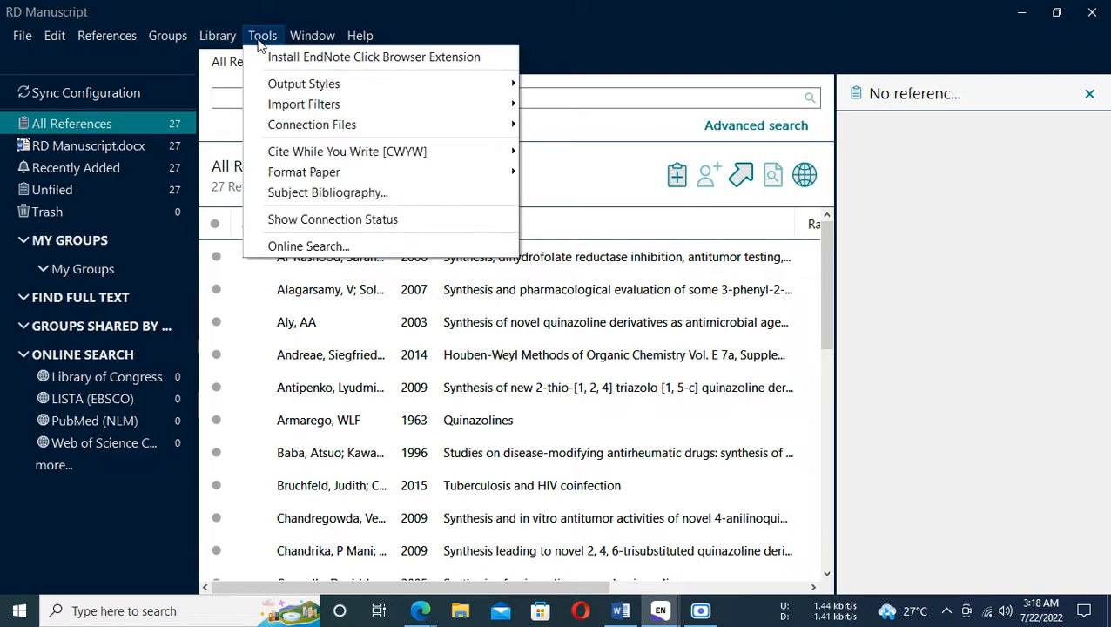
mouse_move(231, 43)
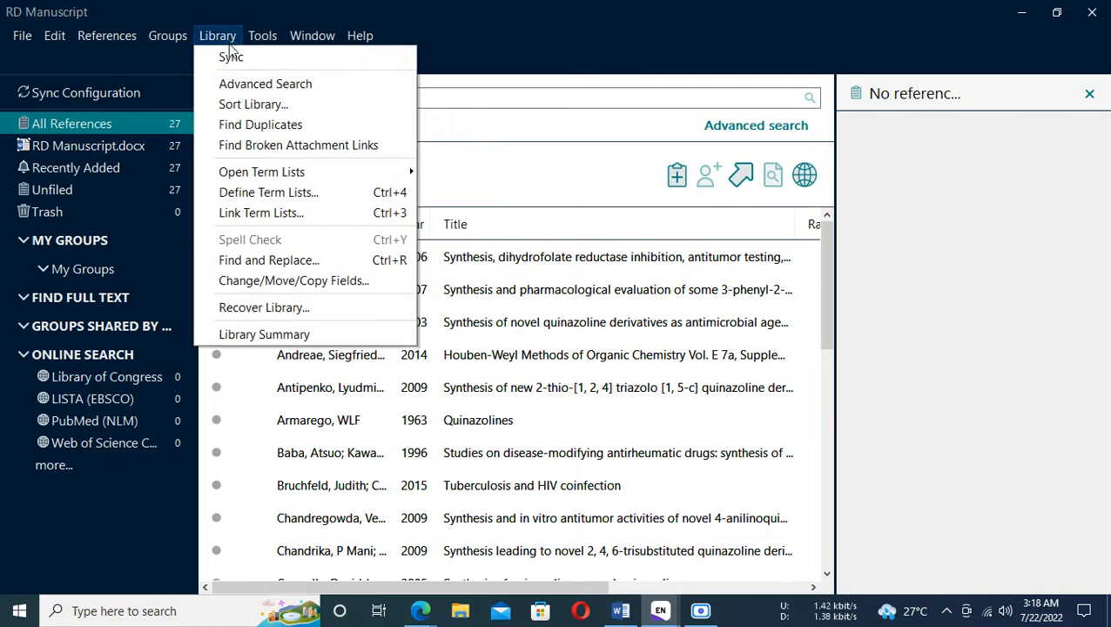
left_click(268, 194)
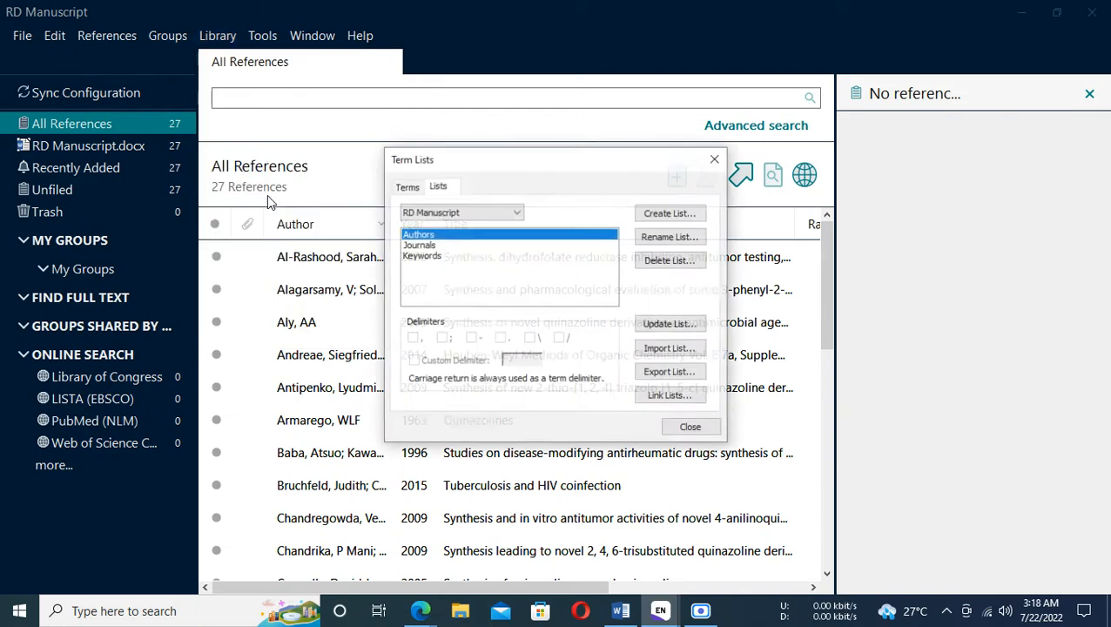
Step: Look through the terms of the Journals list and enlarge the Term Lists window to view all abbreviation columns
left_click(425, 245)
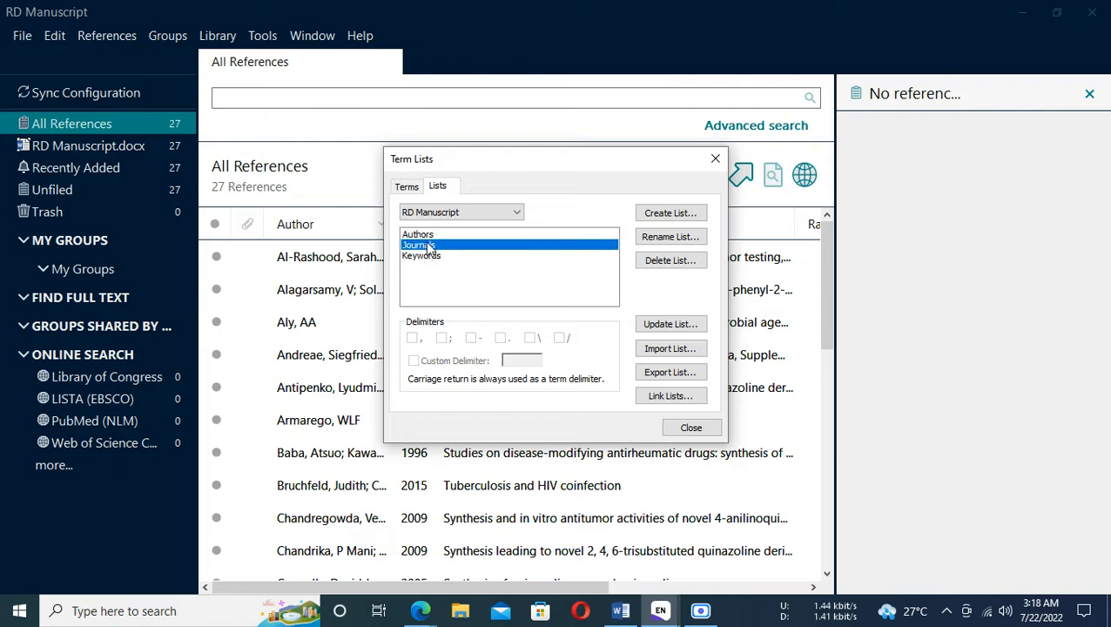
left_click(407, 186)
scroll(554, 300, "down", 3)
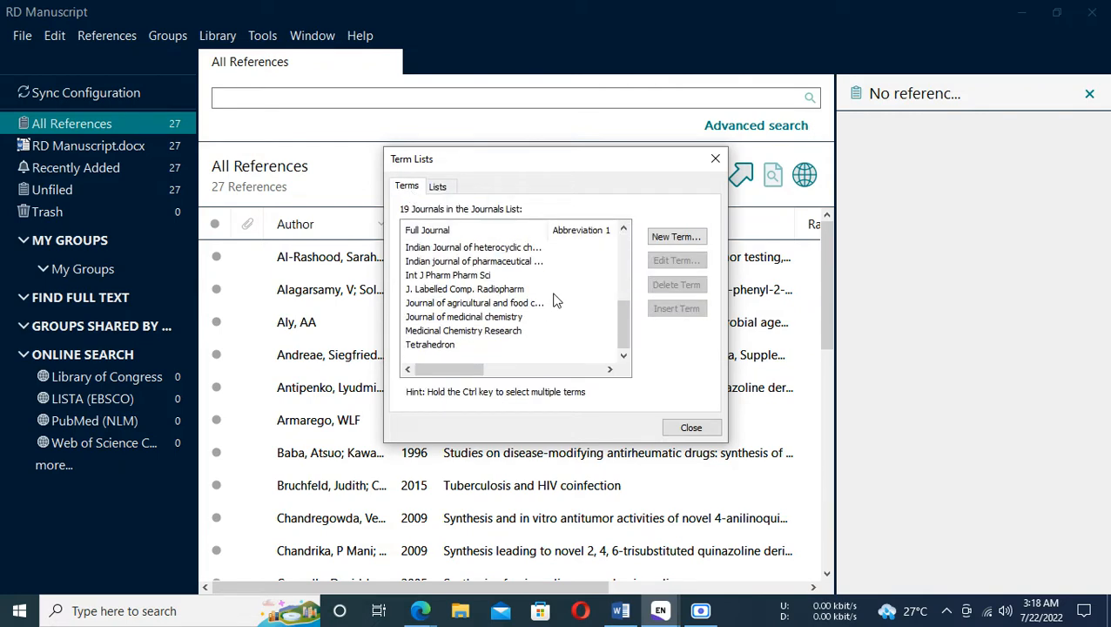
scroll(554, 300, "up", 4)
scroll(554, 300, "down", 4)
scroll(554, 300, "up", 4)
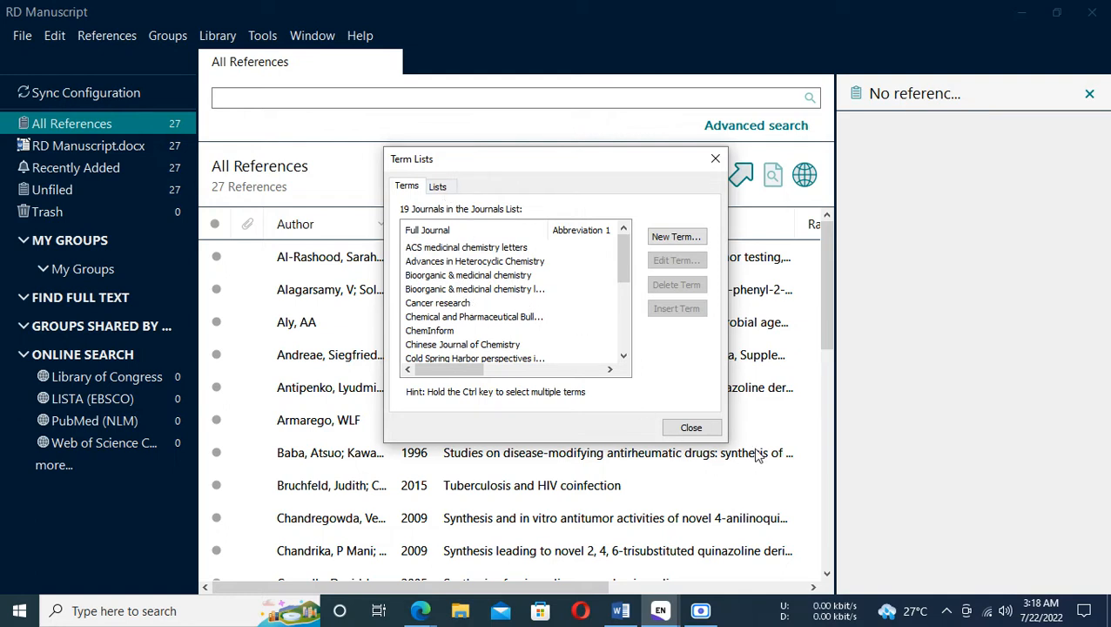
left_click_drag(723, 440, 1020, 596)
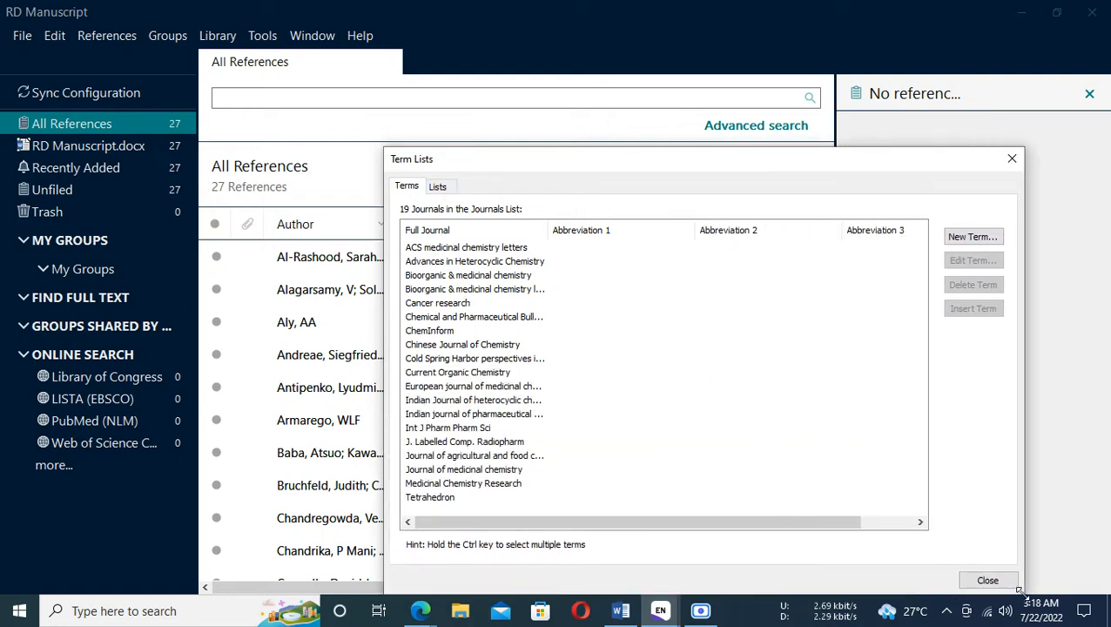
left_click_drag(383, 149, 251, 96)
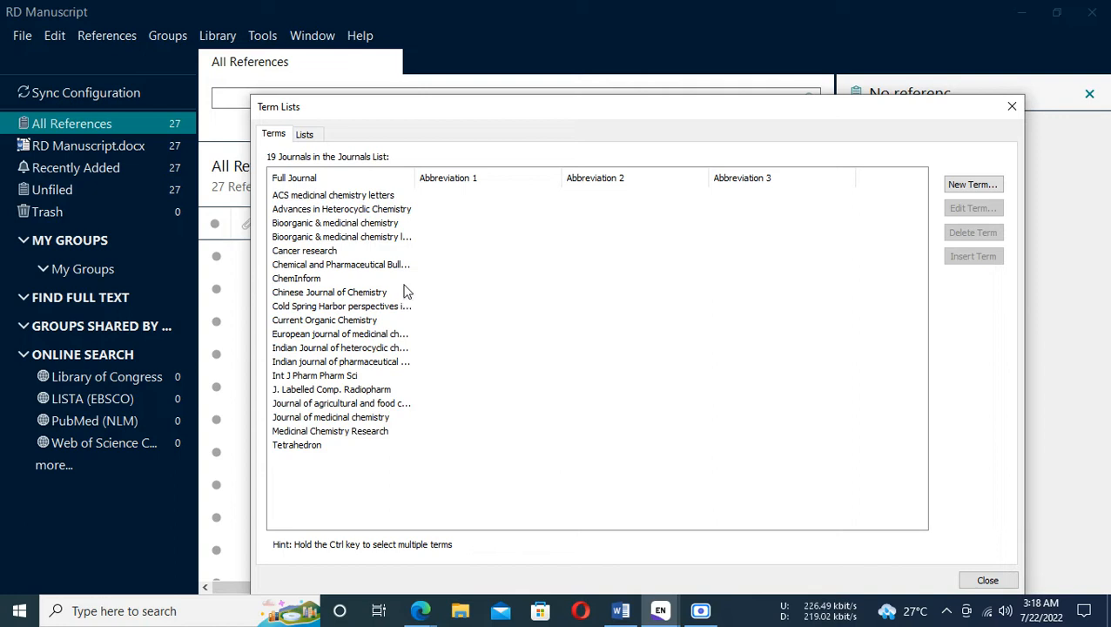
Step: Delete the Journals term list from the RD Manuscript library
left_click(305, 135)
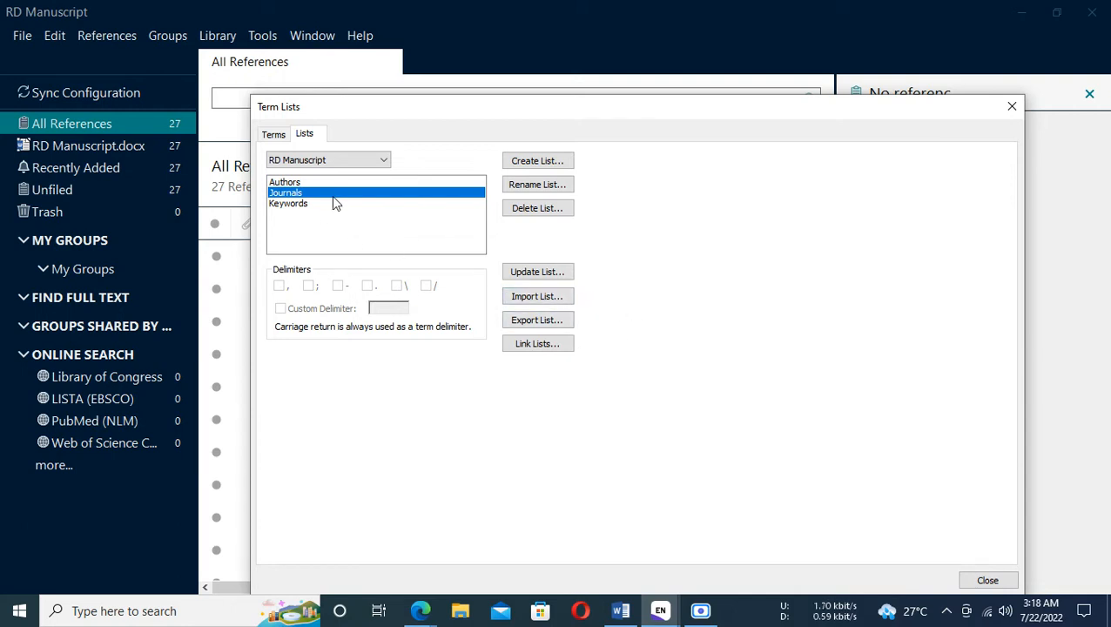
left_click(529, 212)
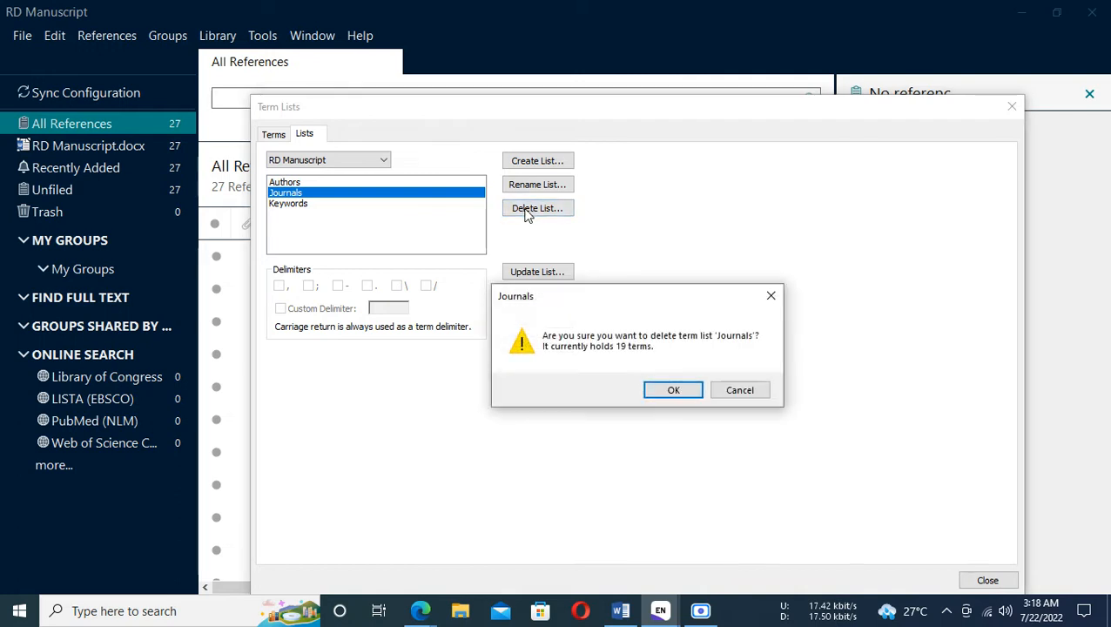
left_click(681, 391)
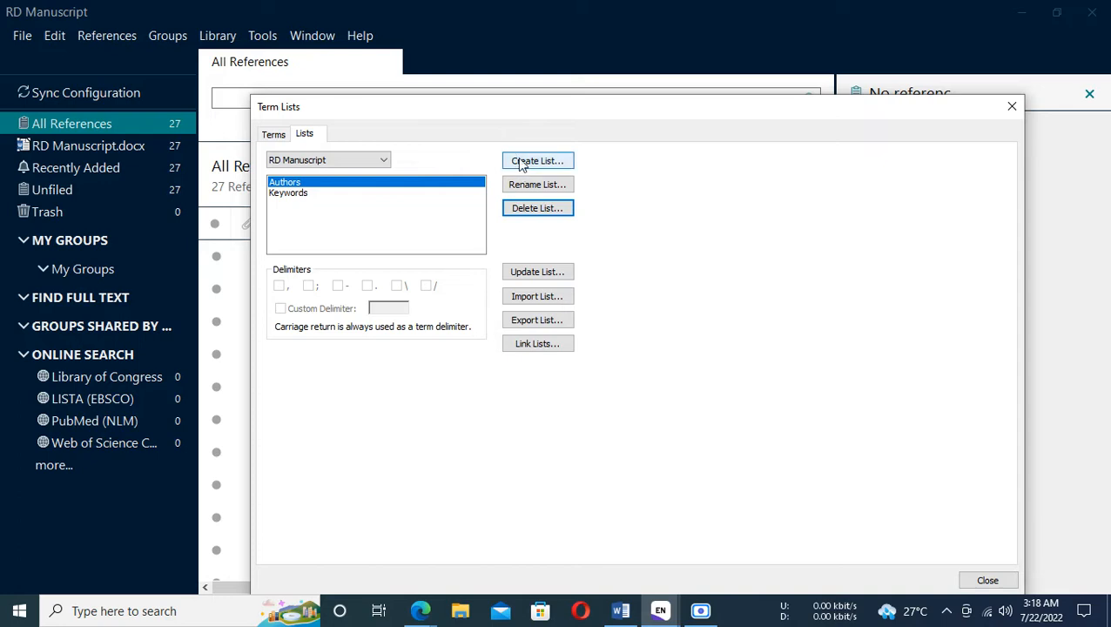
Step: Create a new term list named Journals, set as a journal list
left_click(525, 169)
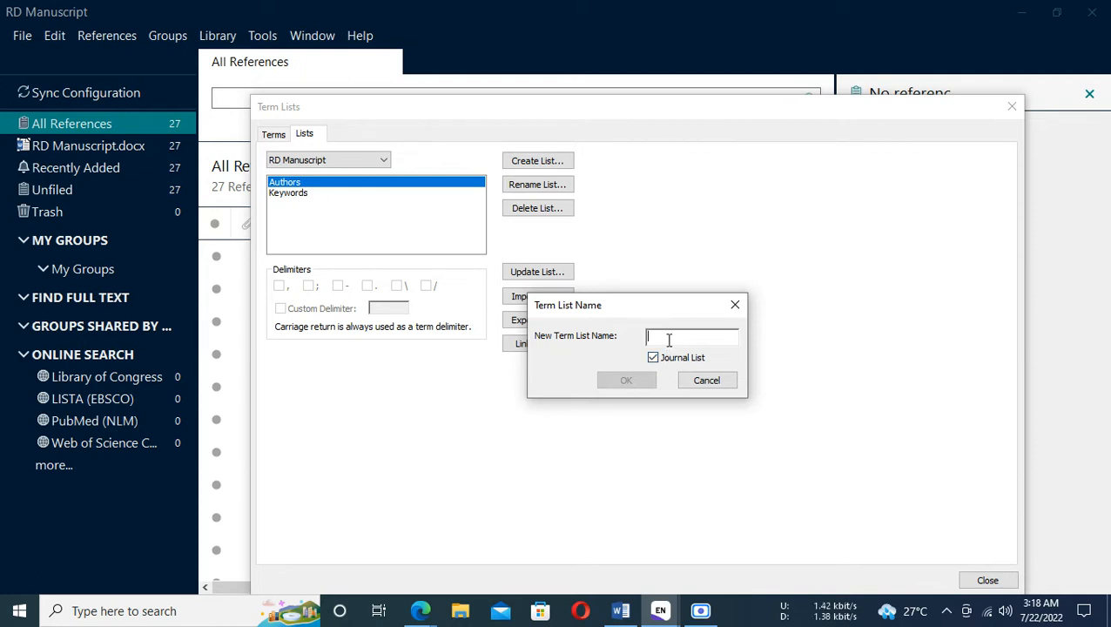
type("Journals")
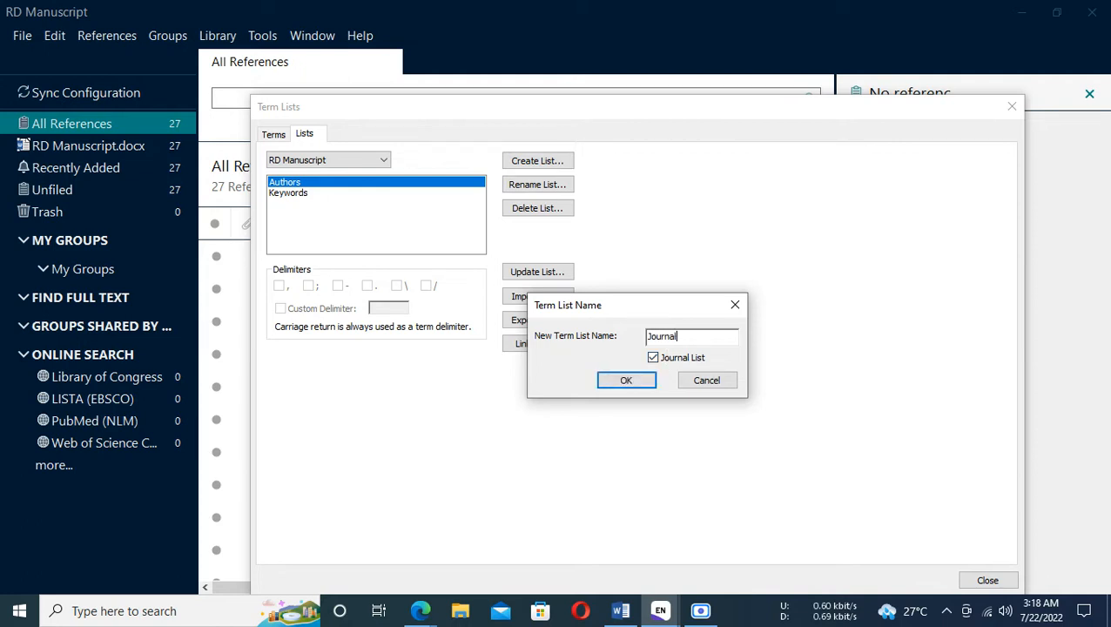
left_click(612, 385)
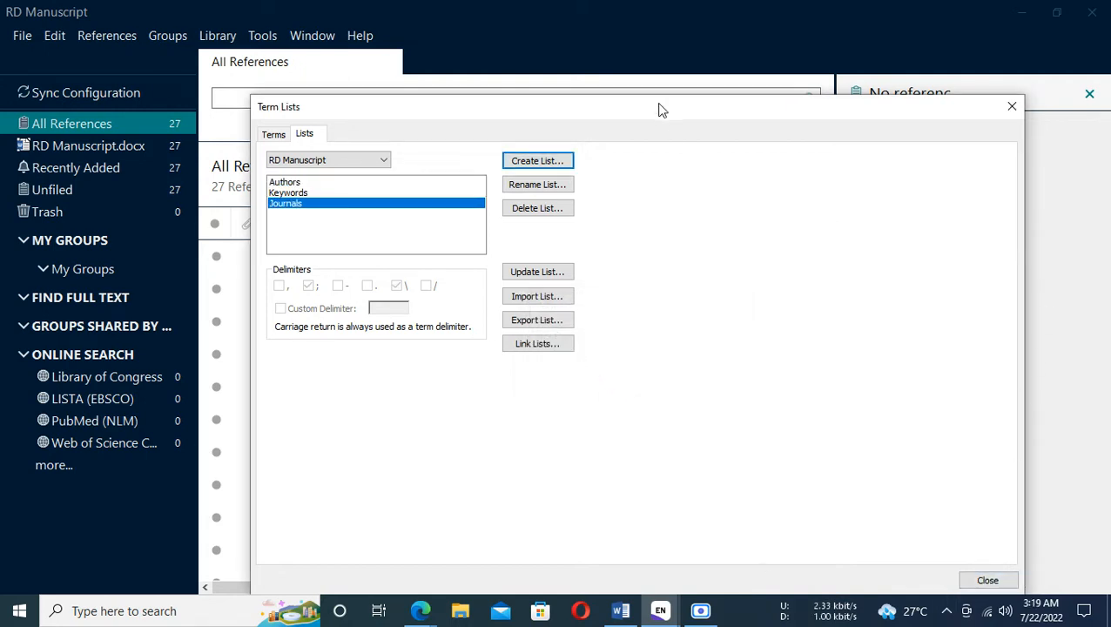
Step: Import the Chemical text file from EndNote's Terms Lists folder into the Journals list and close the Term Lists window
left_click_drag(654, 110, 641, 56)
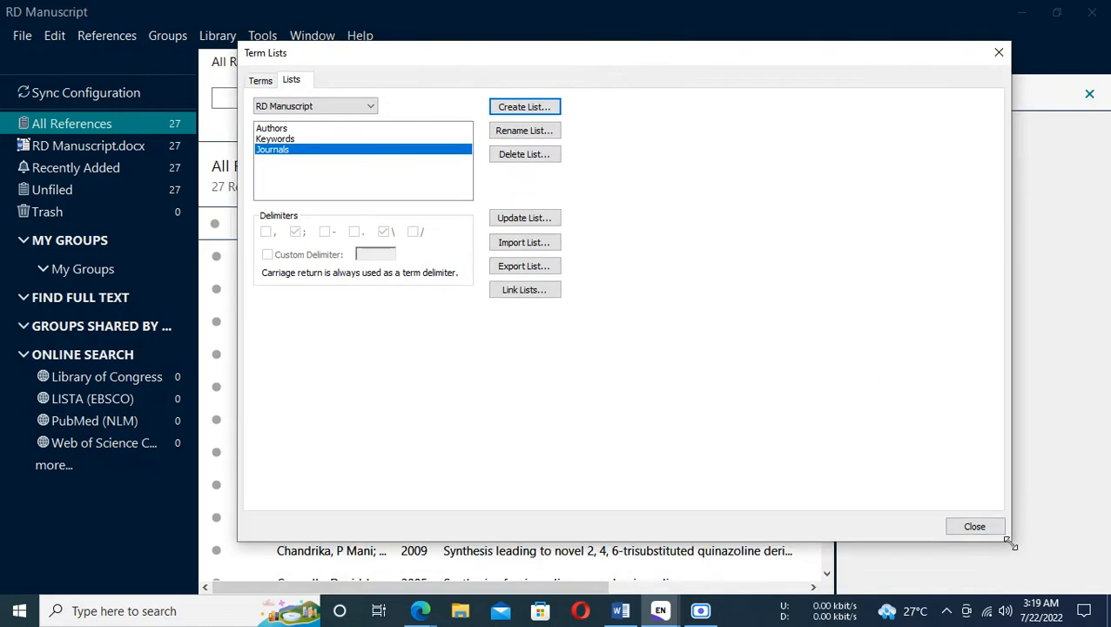
left_click_drag(1013, 543, 607, 341)
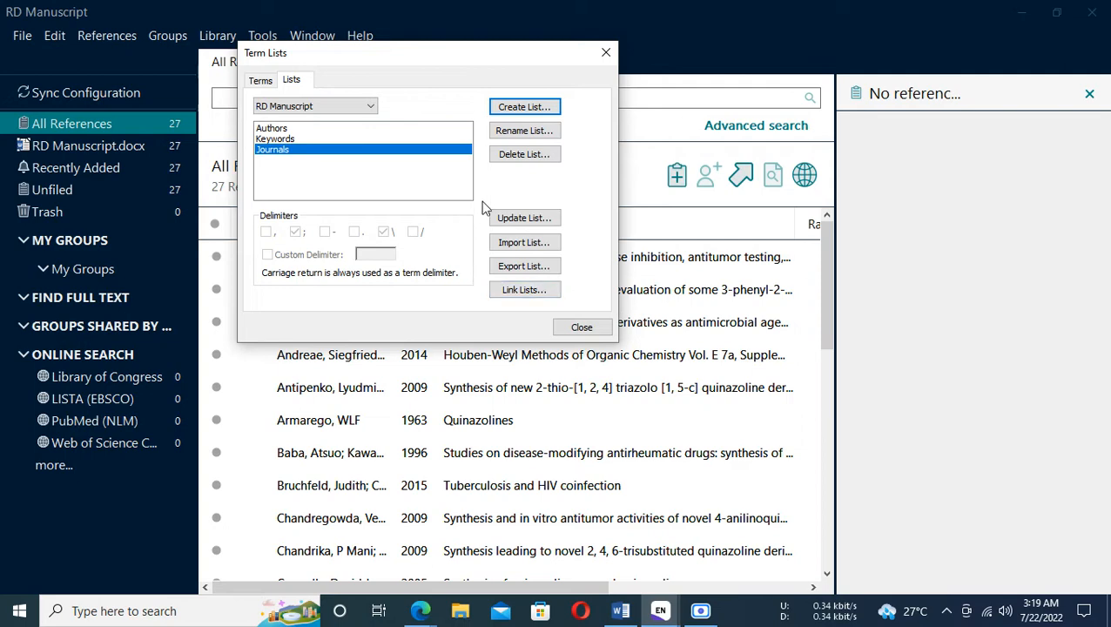
left_click(505, 246)
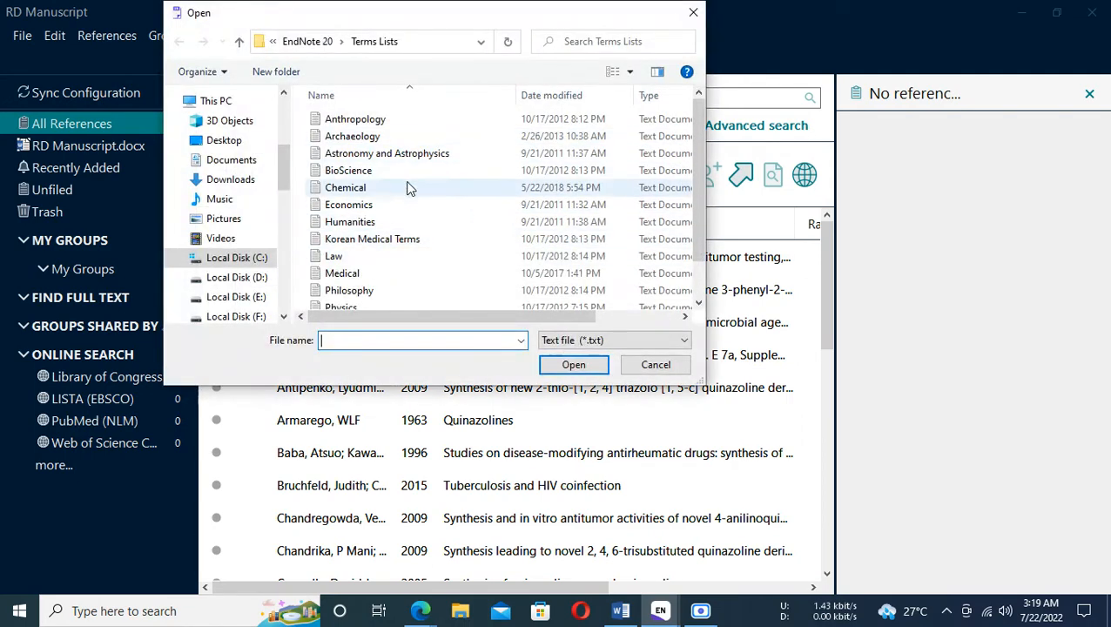
left_click(346, 195)
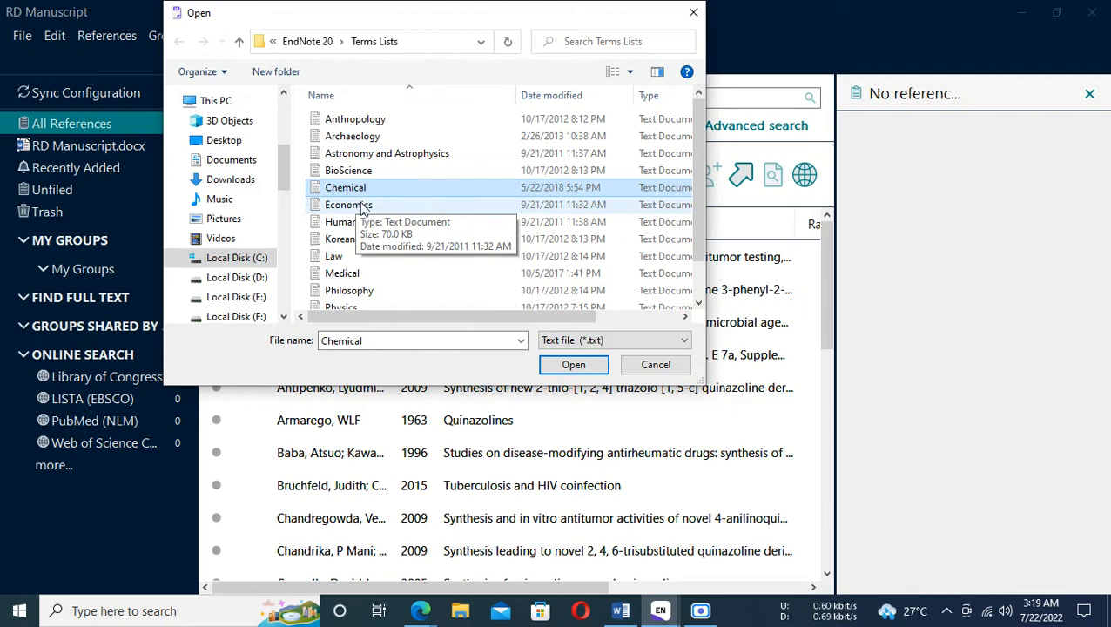
left_click(571, 367)
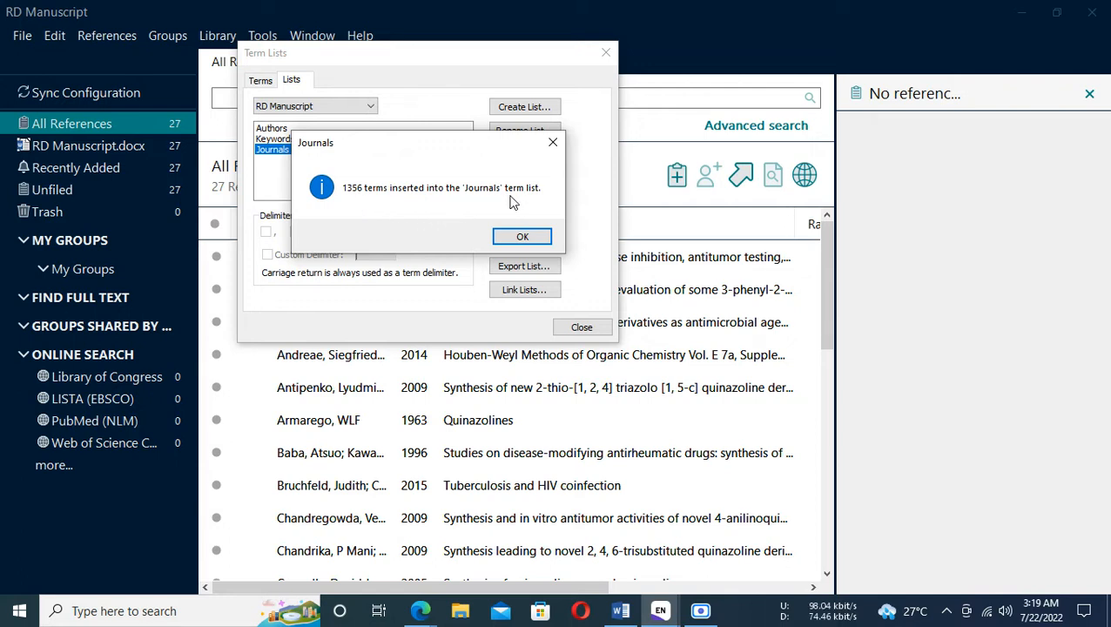
left_click(533, 239)
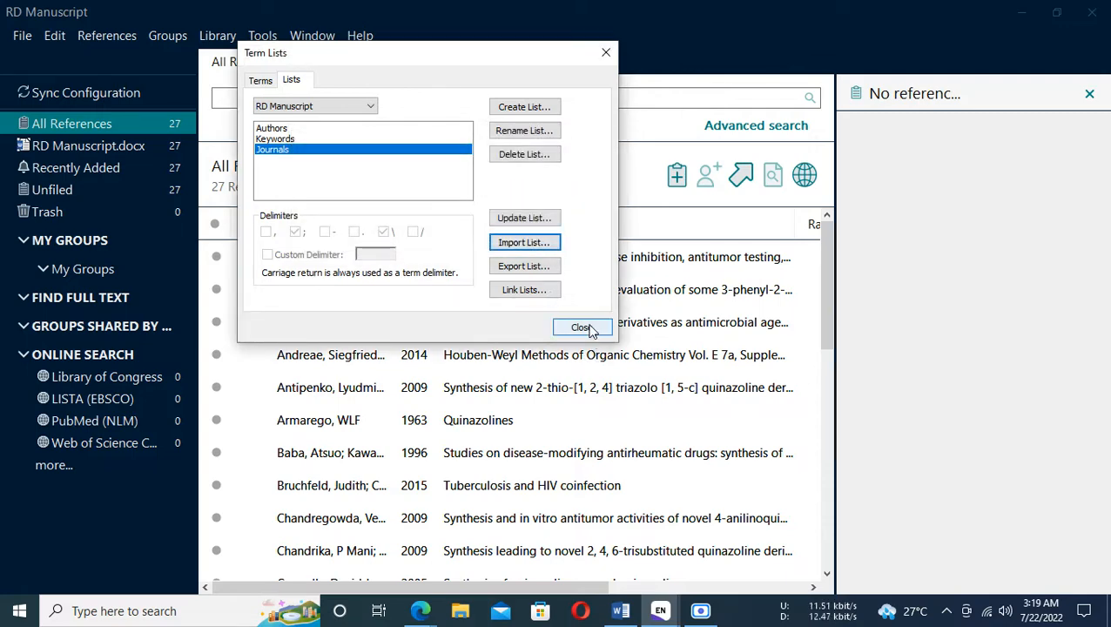
left_click(581, 327)
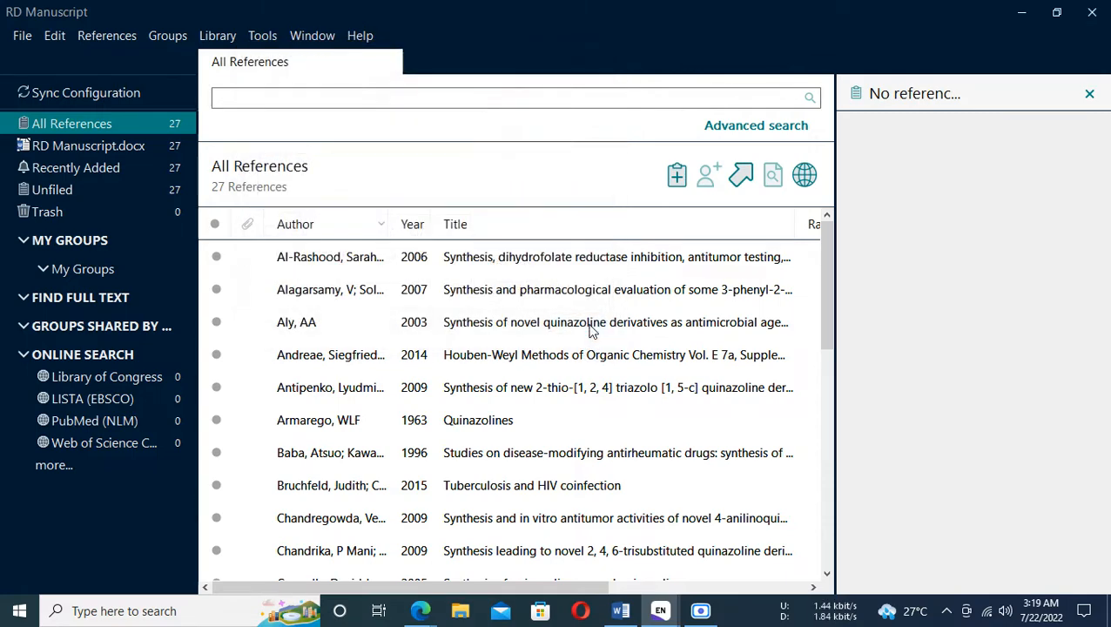
Step: Switch to the manuscript in Word and update its citations and bibliography in the Bioorg and Med Chem Lett style
left_click(620, 611)
scroll(300, 200, "up", 5)
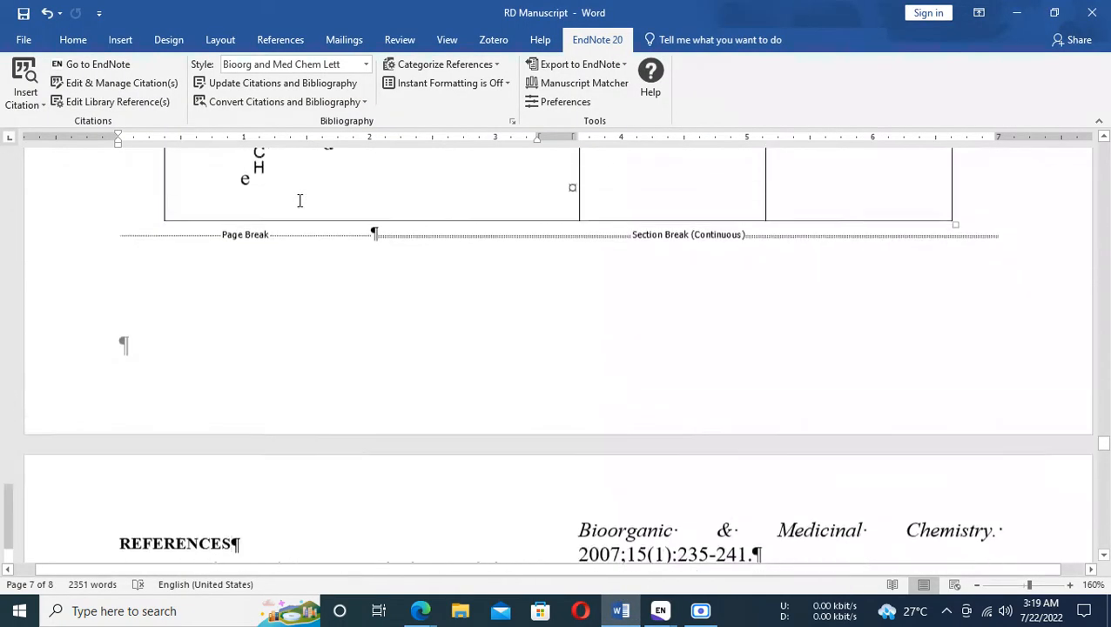
scroll(300, 200, "up", 1)
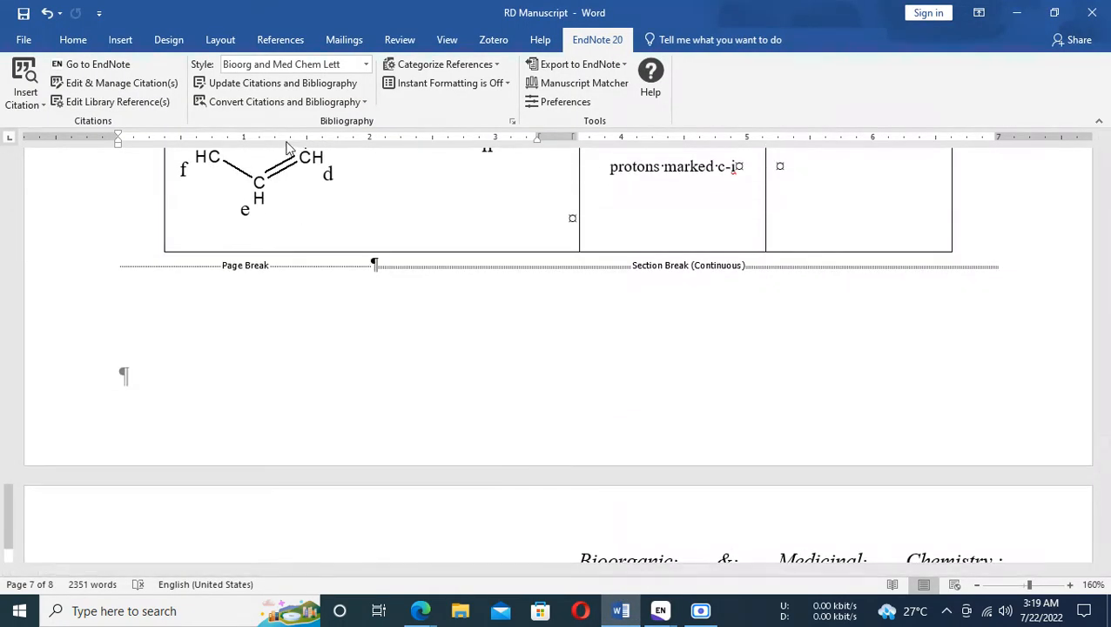
left_click(267, 87)
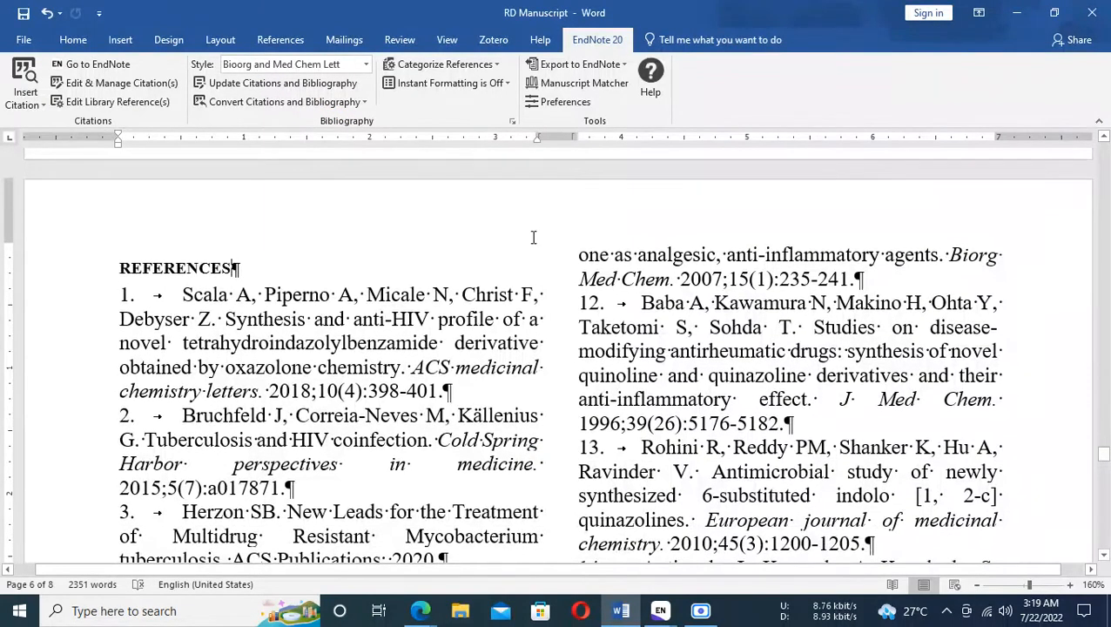
Step: Examine the journal names in references 11 and 12 and look through the following references for abbreviated and unabbreviated journal names
scroll(534, 236, "down", 2)
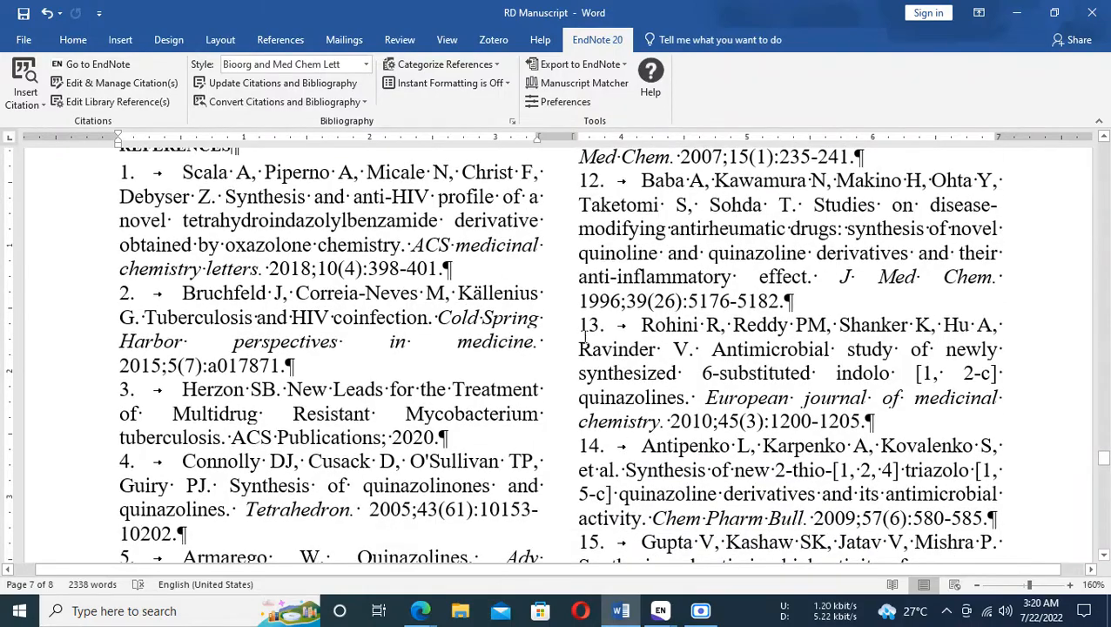
scroll(585, 335, "up", 3)
scroll(587, 332, "down", 3)
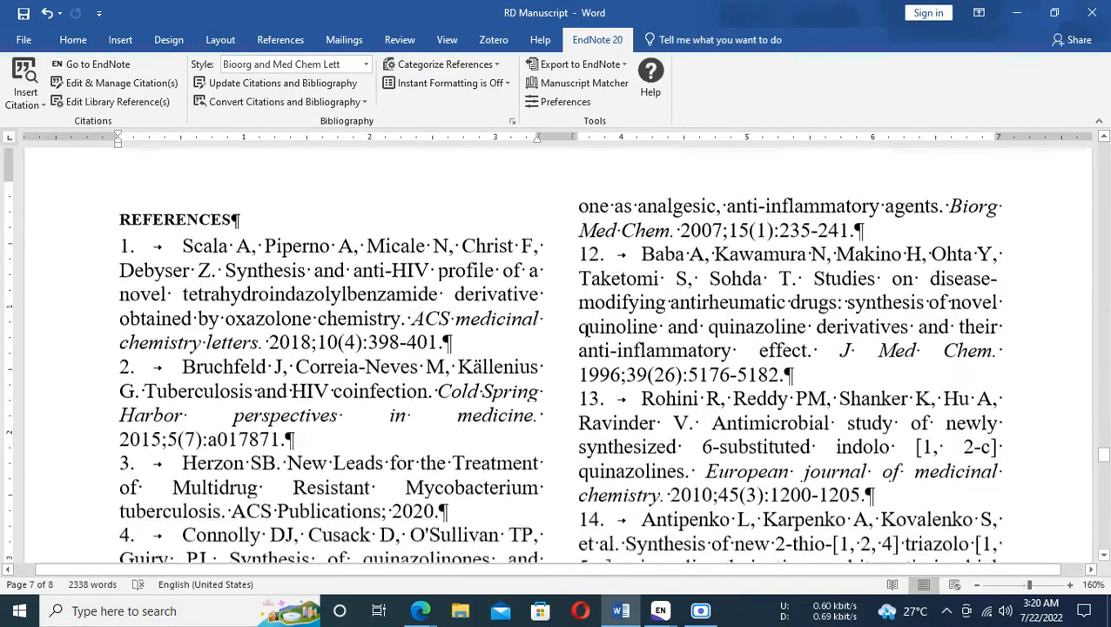
left_click(863, 222)
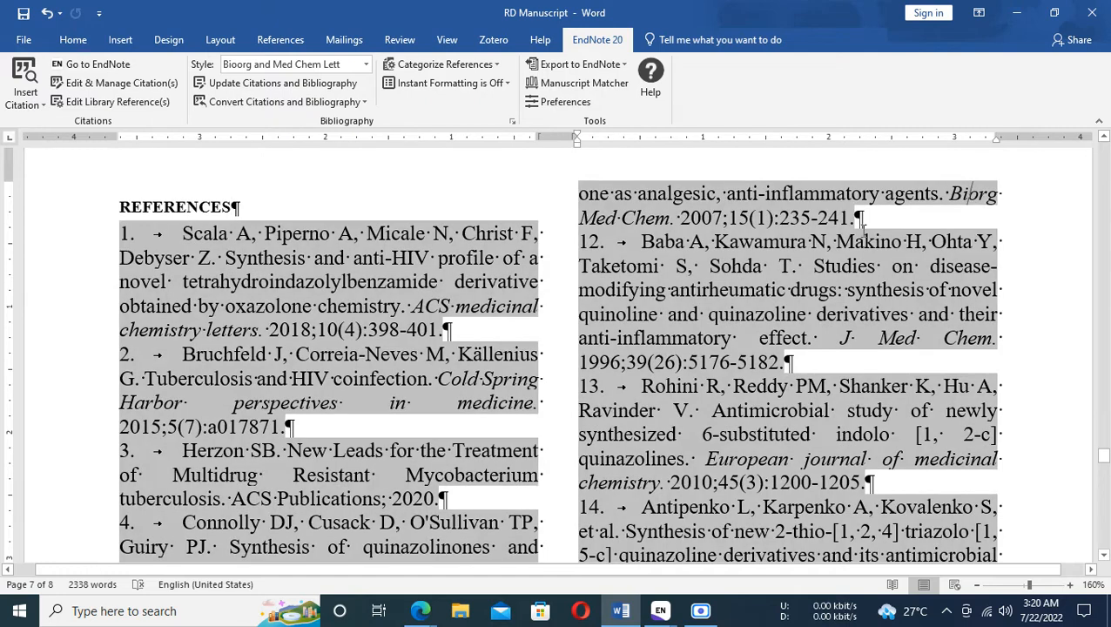
left_click(489, 174)
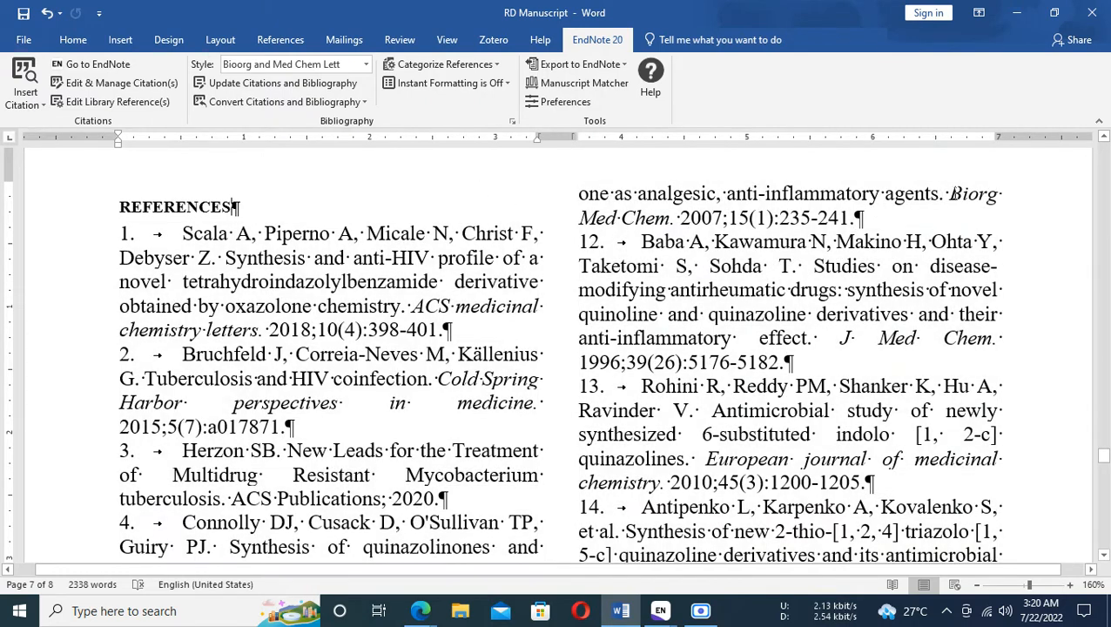
mouse_move(953, 192)
left_mouse_down()
mouse_move(831, 223)
mouse_move(653, 224)
mouse_move(676, 224)
left_mouse_up()
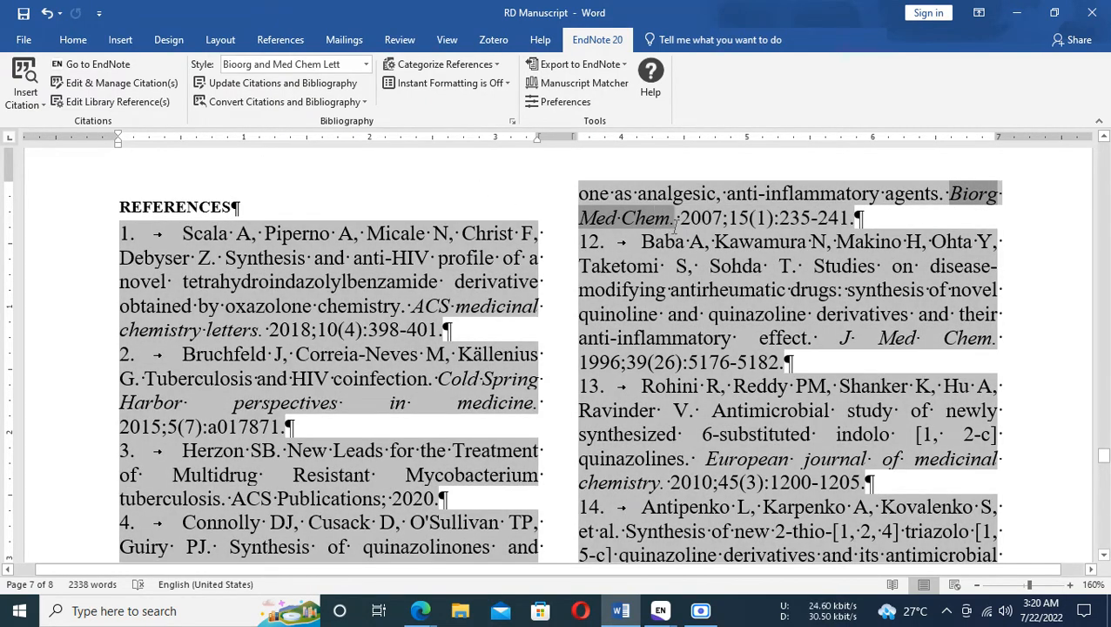
left_click(841, 339)
left_click_drag(844, 339, 730, 362)
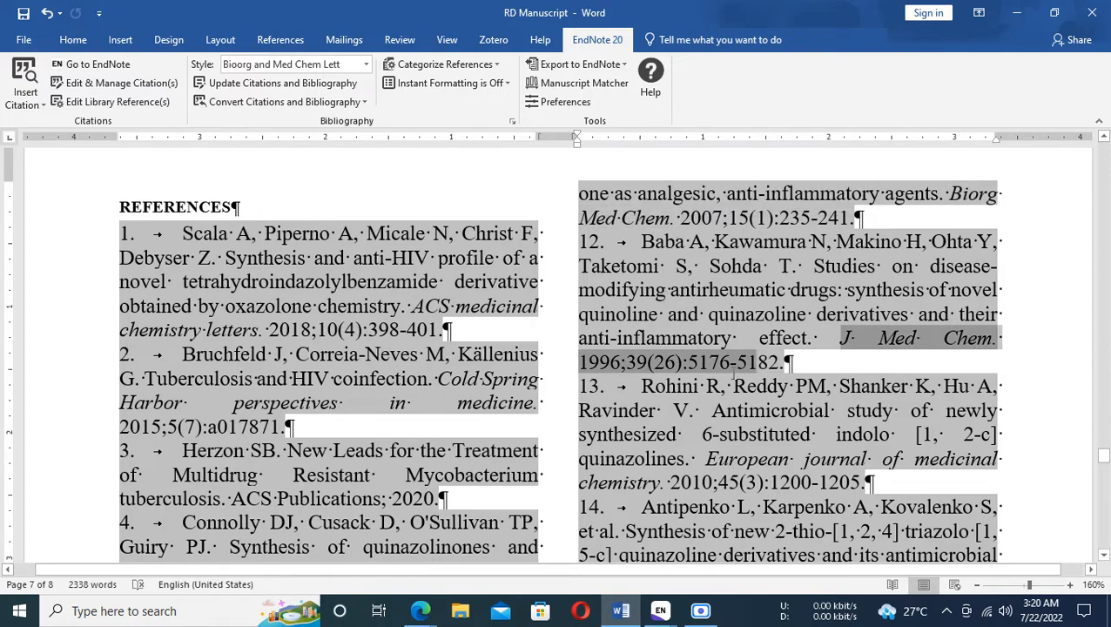
scroll(325, 392, "down", 3)
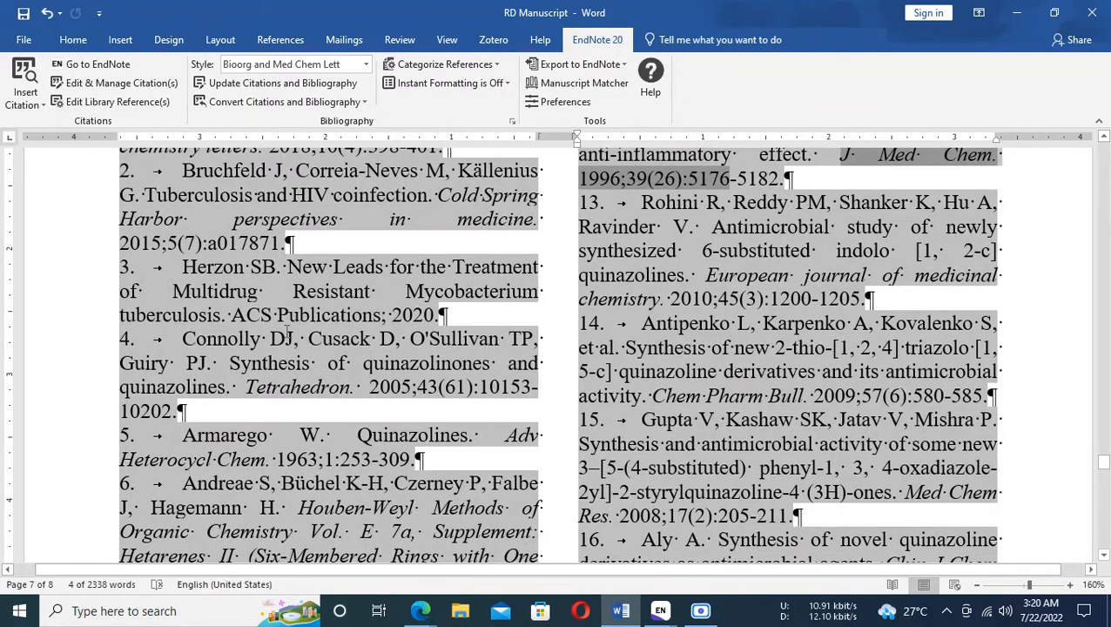
scroll(326, 296, "down", 4)
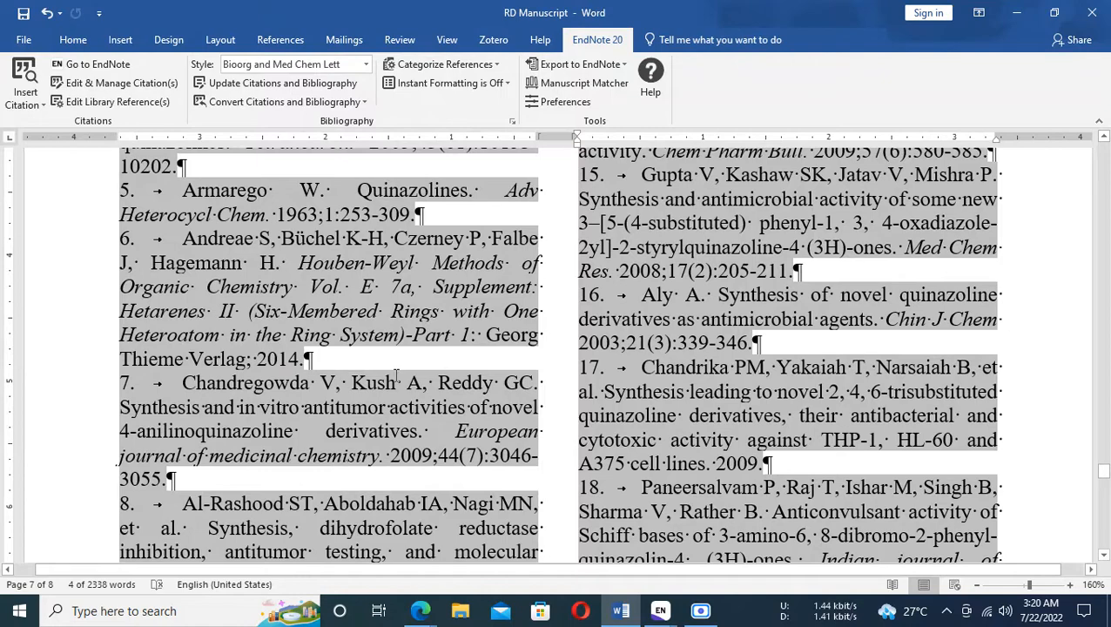
scroll(396, 376, "down", 1)
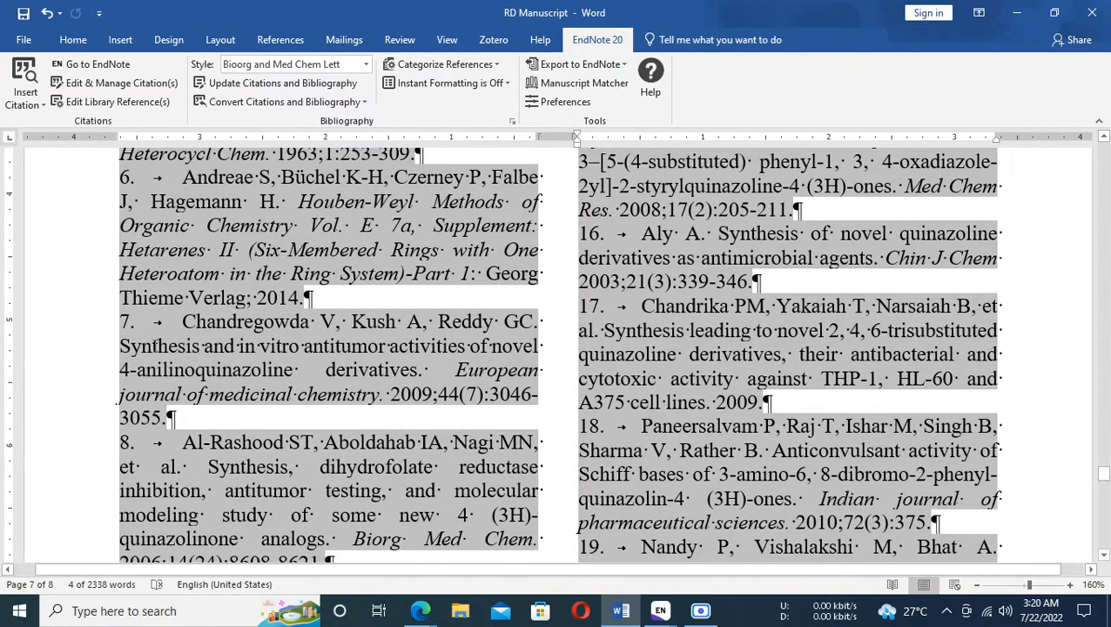
Step: Copy the journal name "ACS medicinal chemistry letters" from reference 1 in the bibliography
left_click(115, 326)
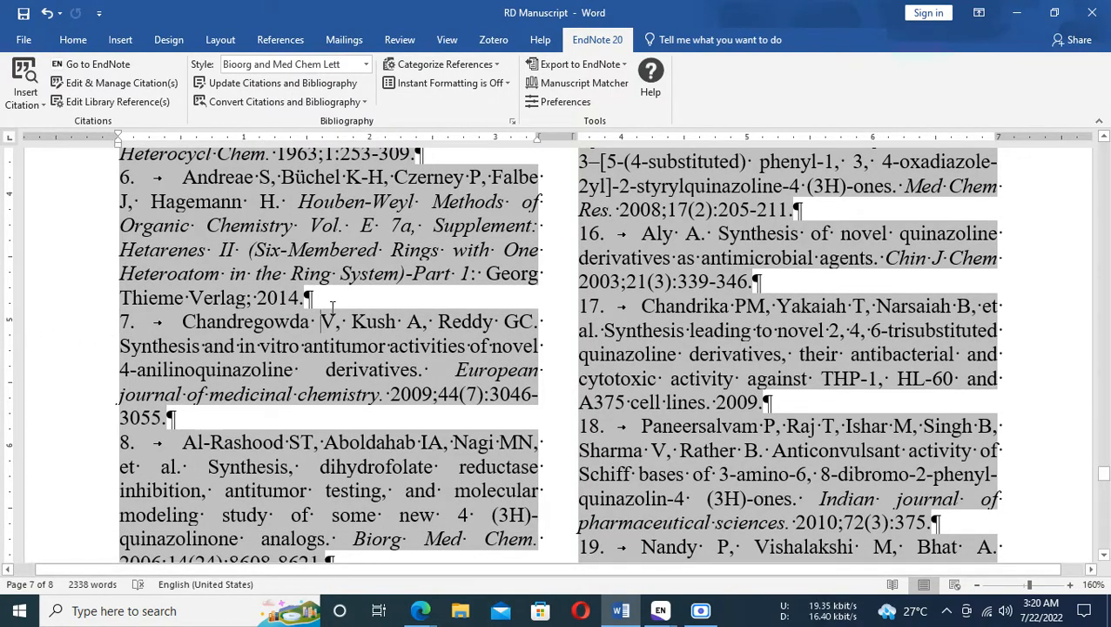
scroll(339, 296, "up", 6)
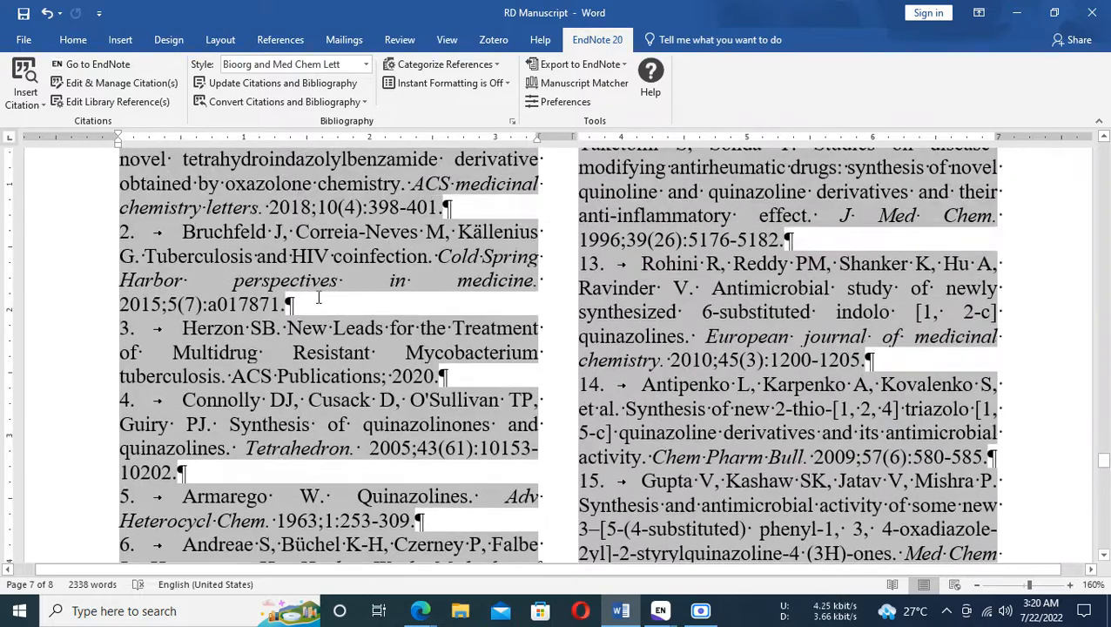
left_click(461, 203)
scroll(413, 187, "up", 1)
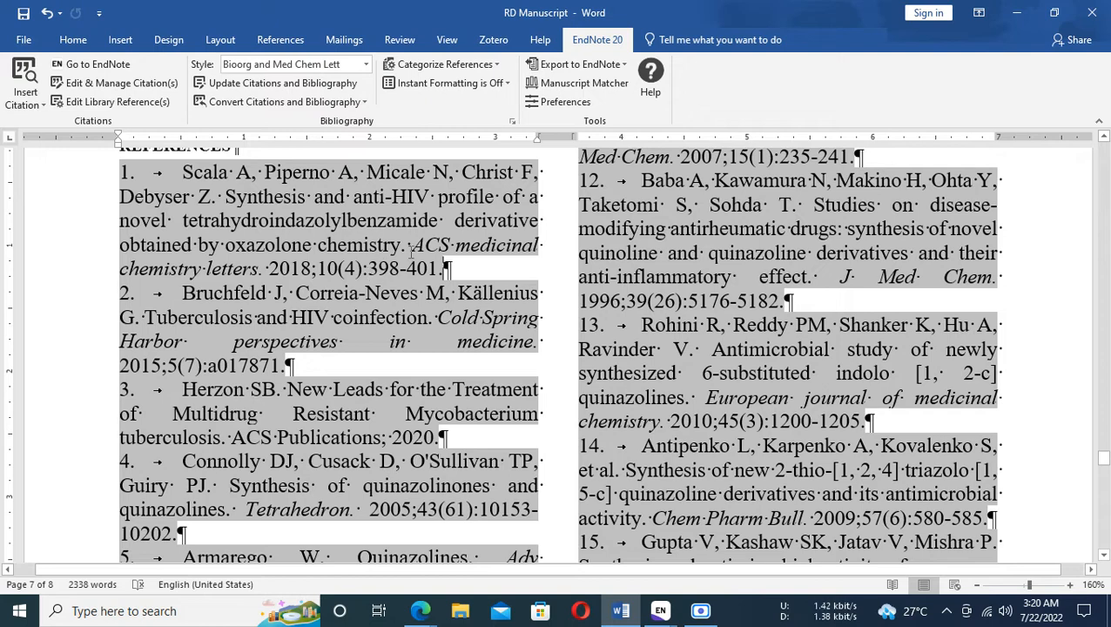
left_click_drag(413, 246, 228, 263)
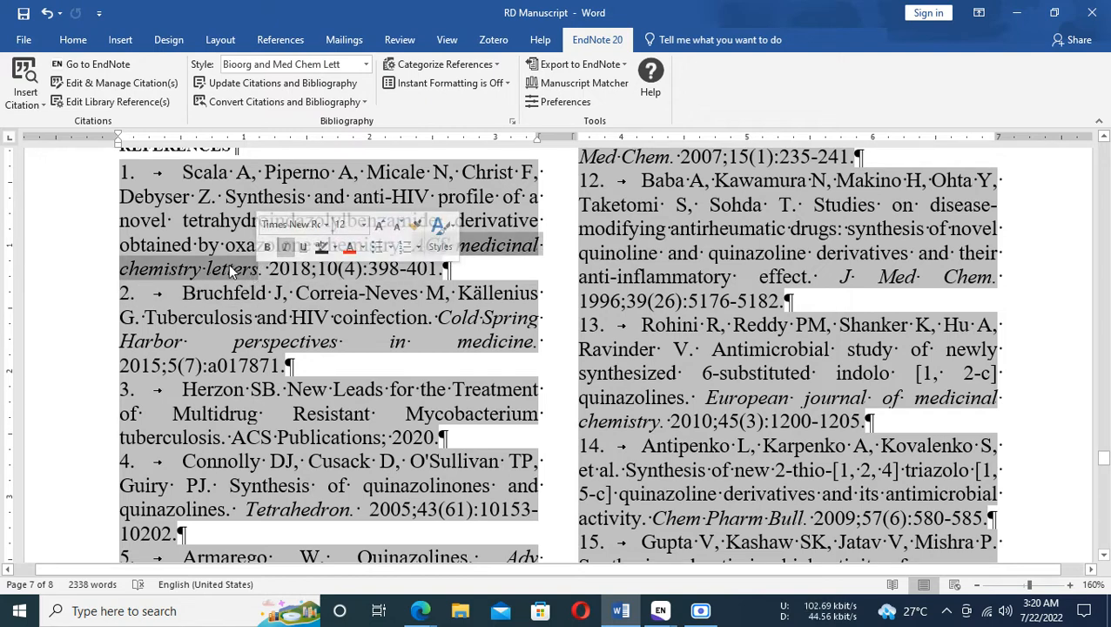
left_click(228, 264)
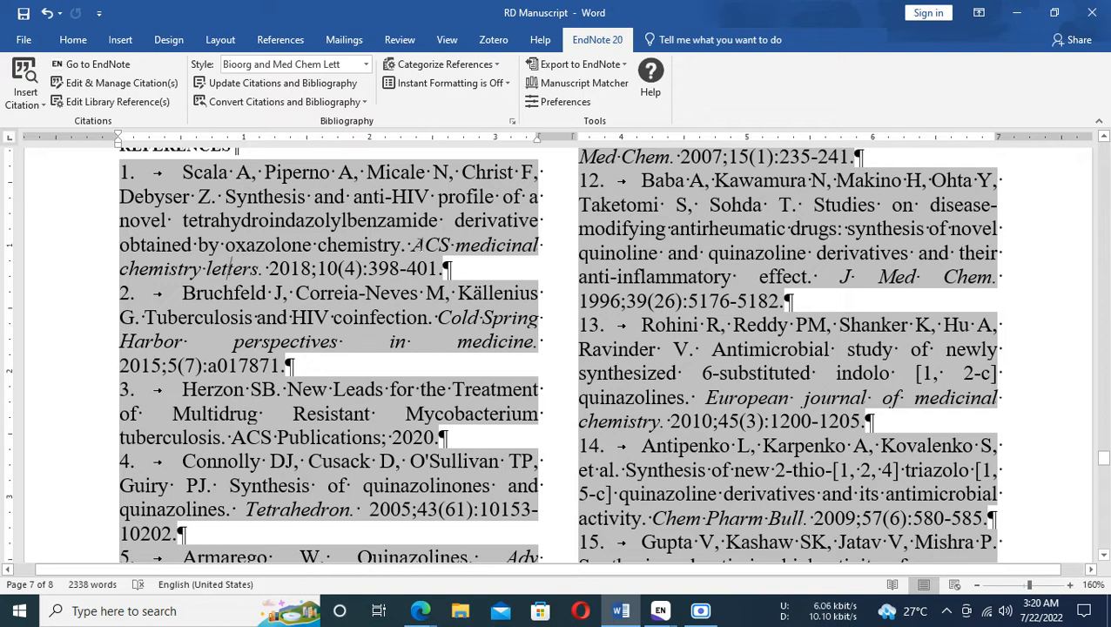
left_click_drag(413, 245, 259, 273)
key("ctrl+c")
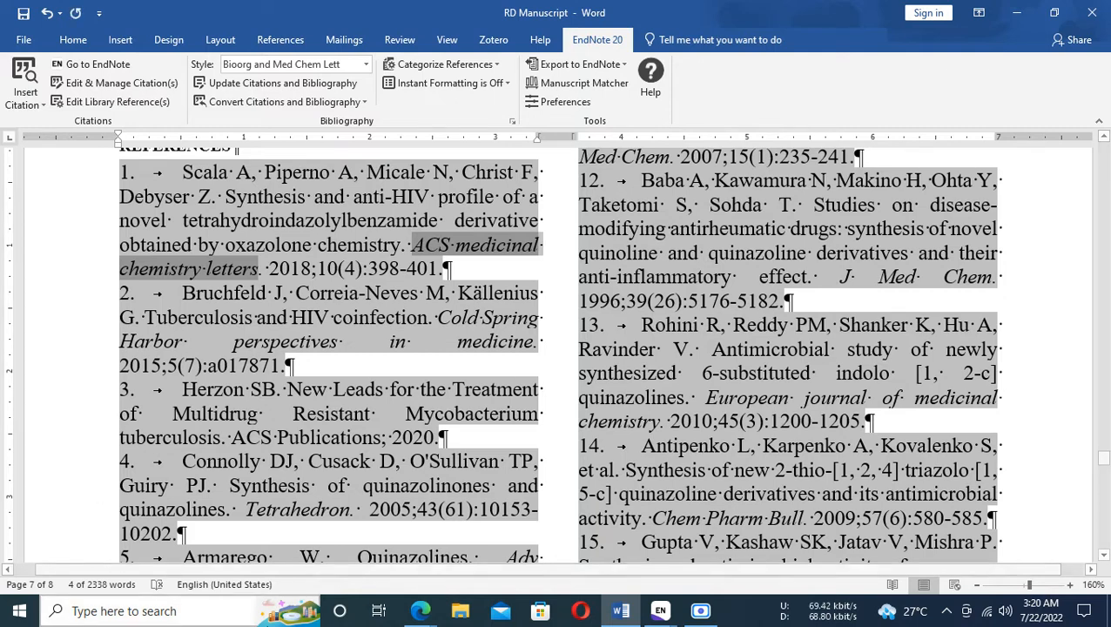
Step: Switch to the CAS Source Index page in the browser and search by title for the copied journal name with exact match enabled
mouse_move(421, 612)
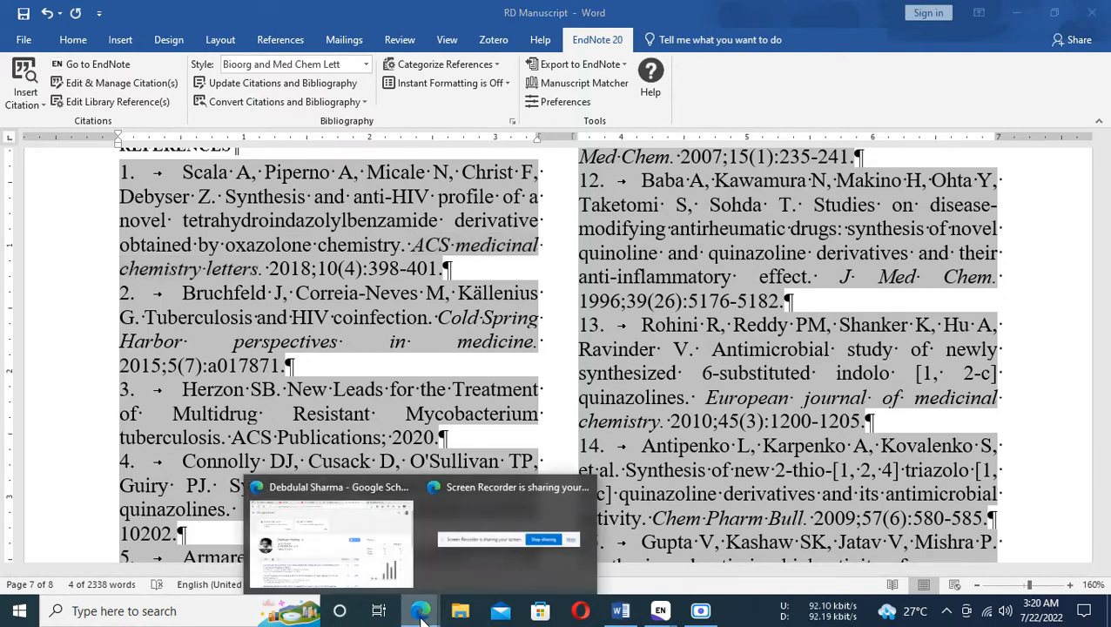
left_click(347, 522)
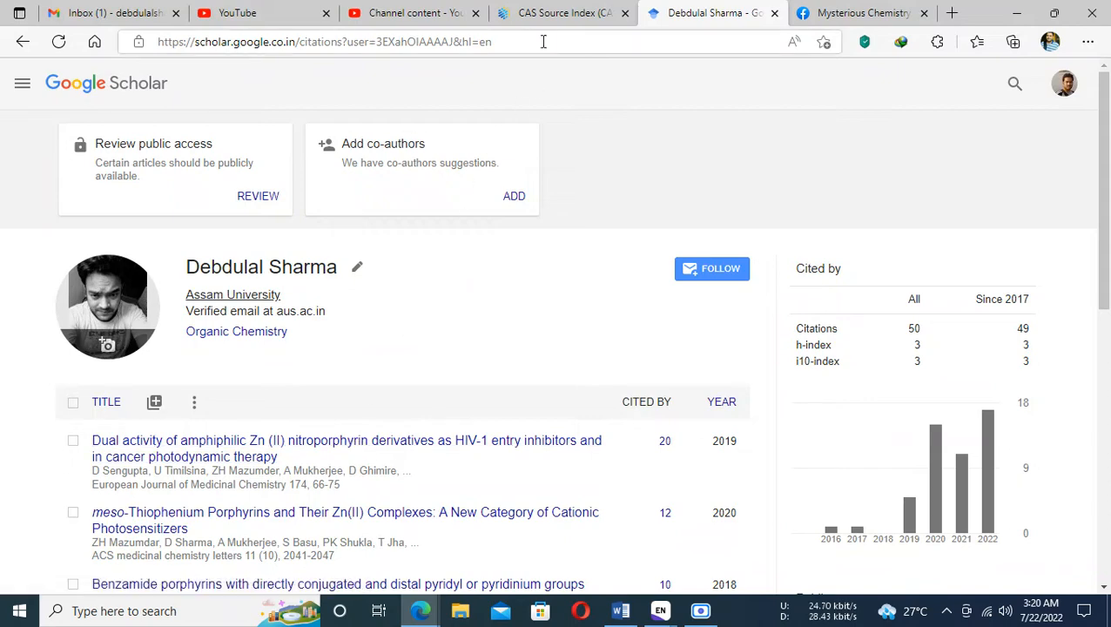
left_click(546, 11)
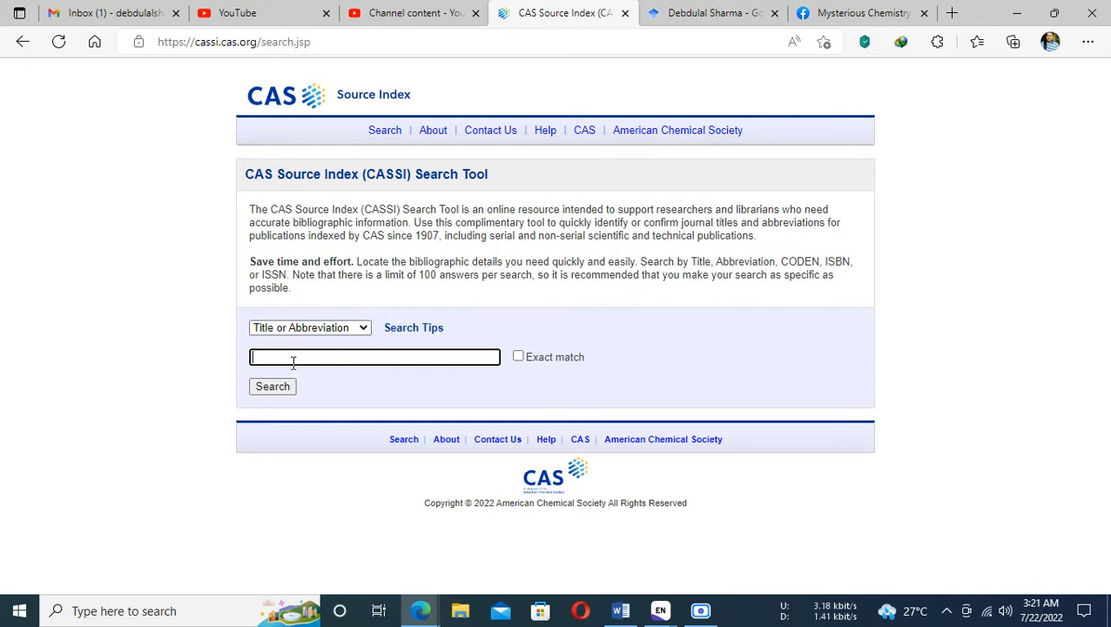
key("ctrl+v")
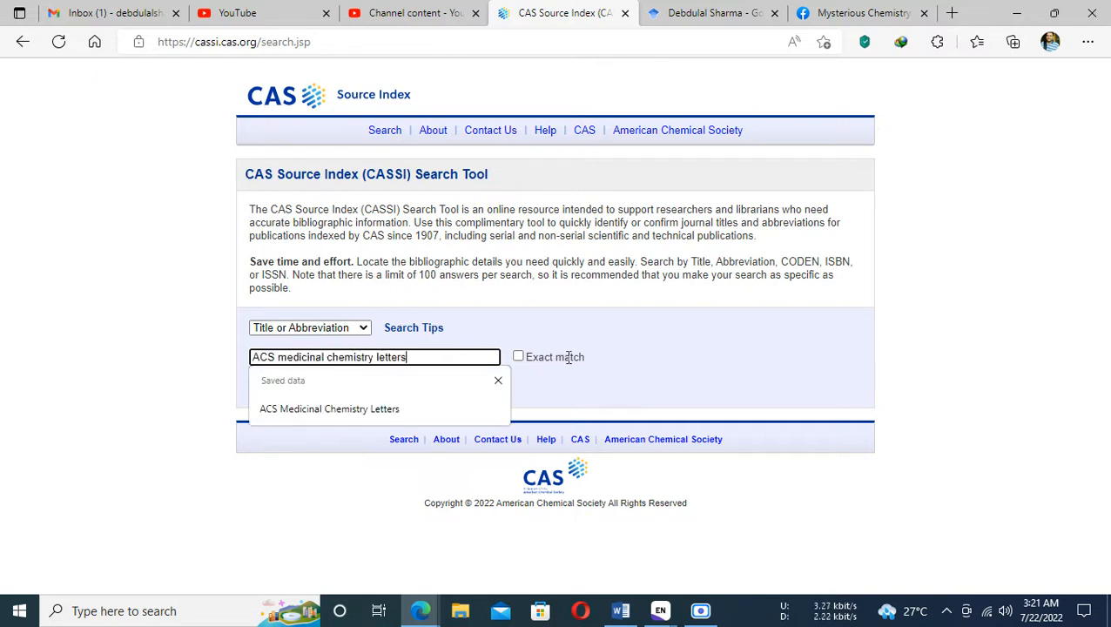
left_click(519, 358)
left_click(264, 389)
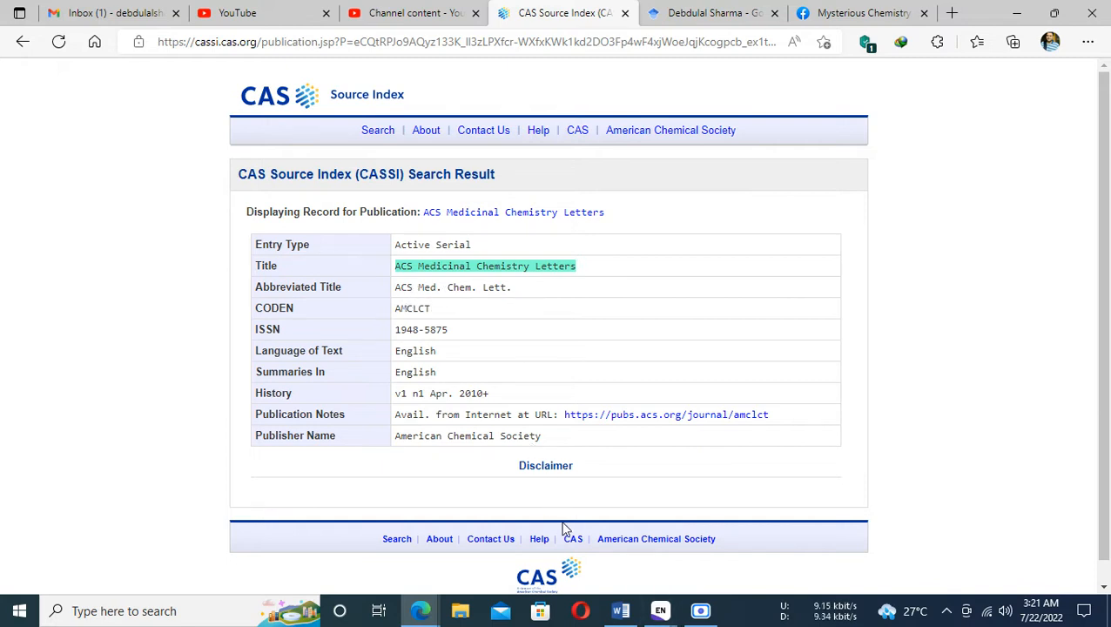
Step: Switch back to the manuscript in Word and place the cursor at the end of the REFERENCES heading
left_click(618, 612)
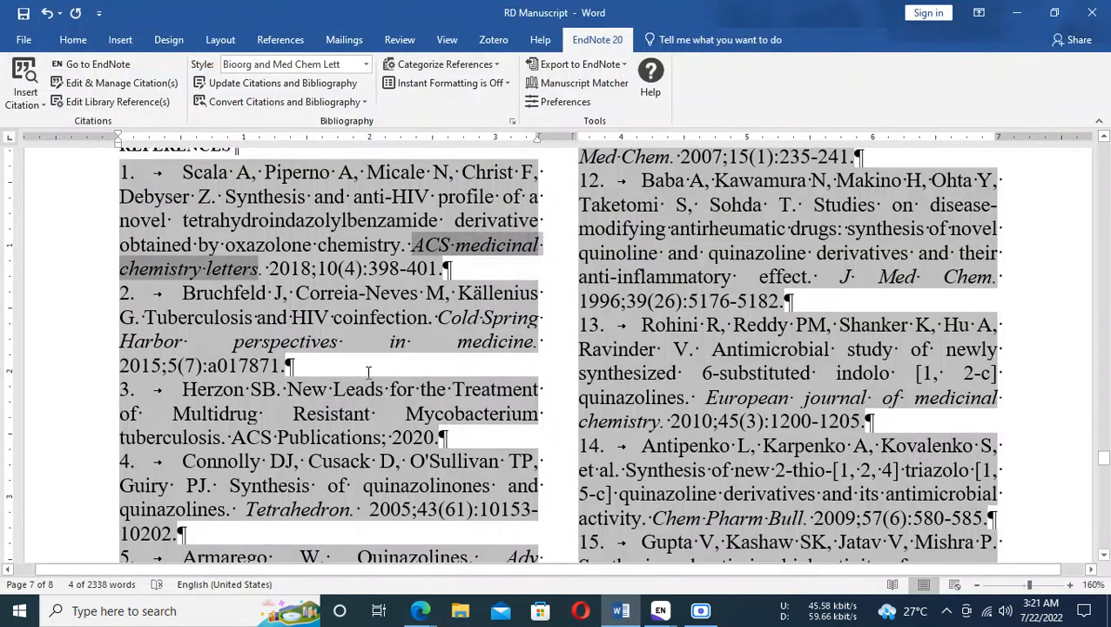
scroll(383, 371, "up", 2)
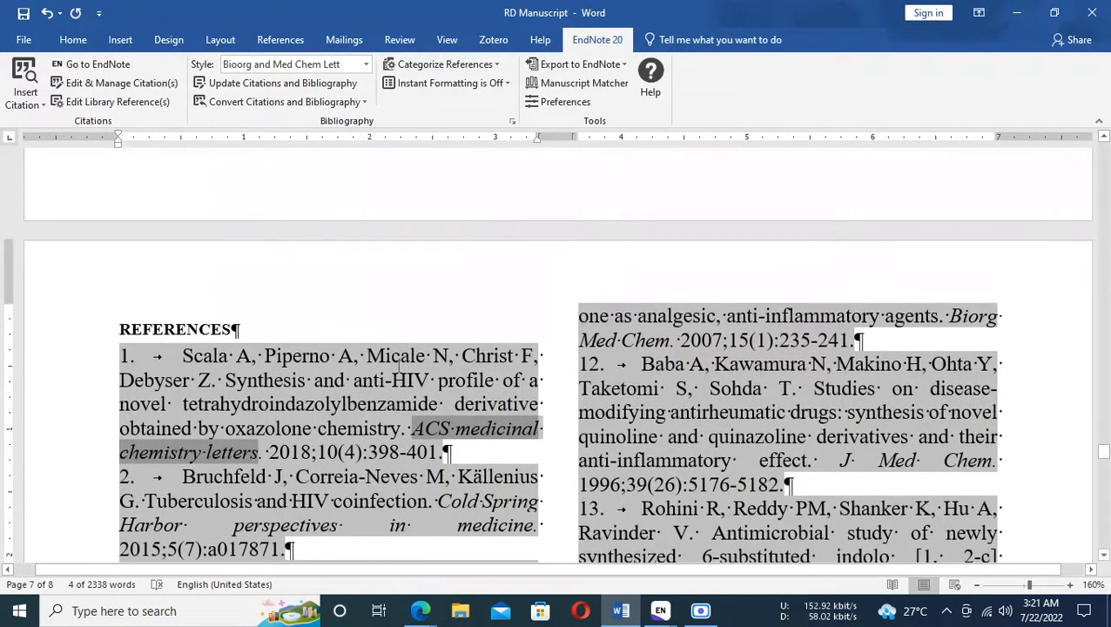
left_click(251, 326)
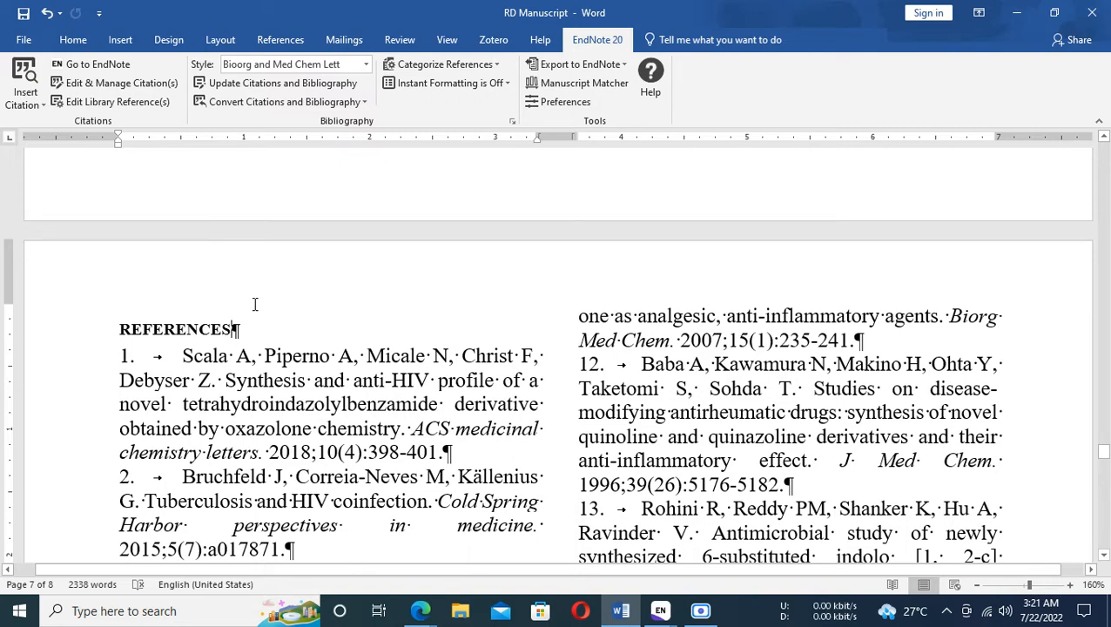
Step: Switch to EndNote, open the library's term list definitions and select the Journals list
mouse_move(701, 611)
left_click(748, 533)
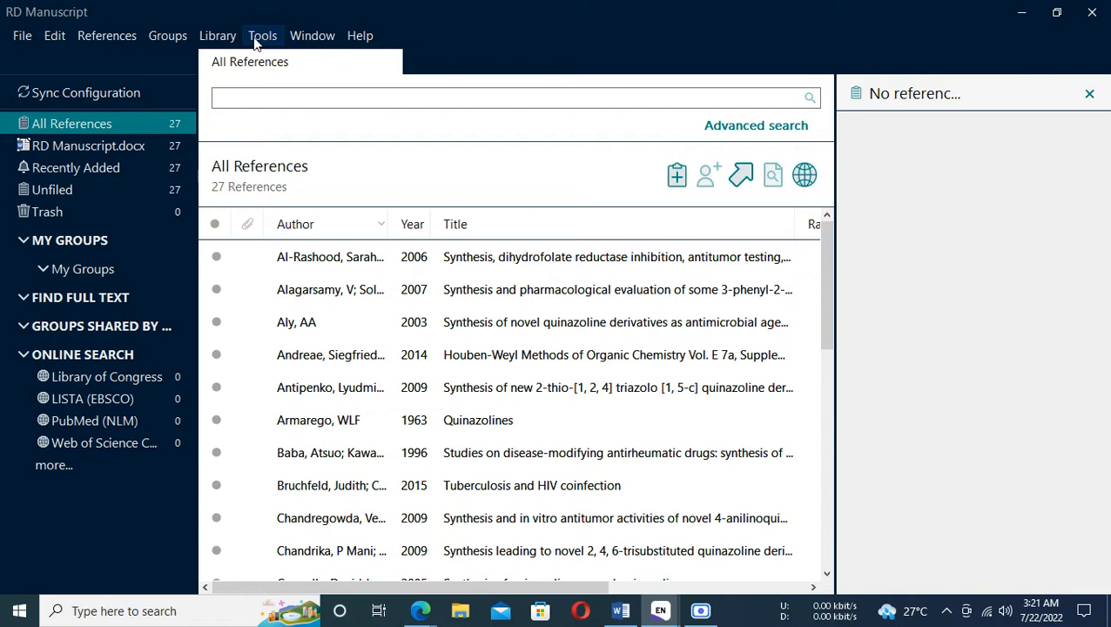
left_click(209, 38)
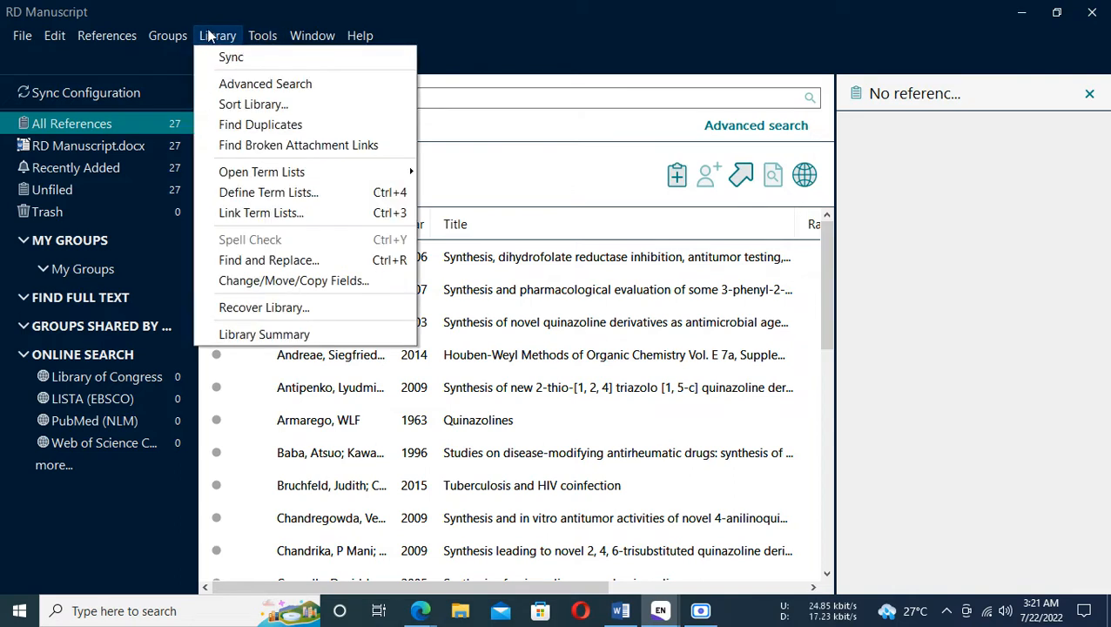
left_click(257, 191)
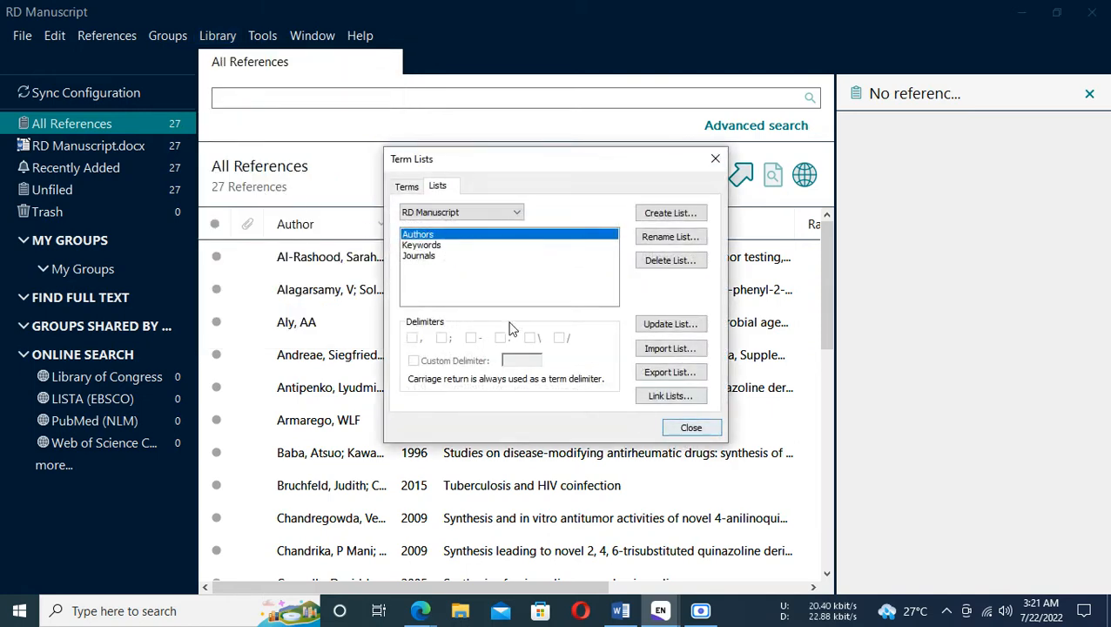
left_click(430, 259)
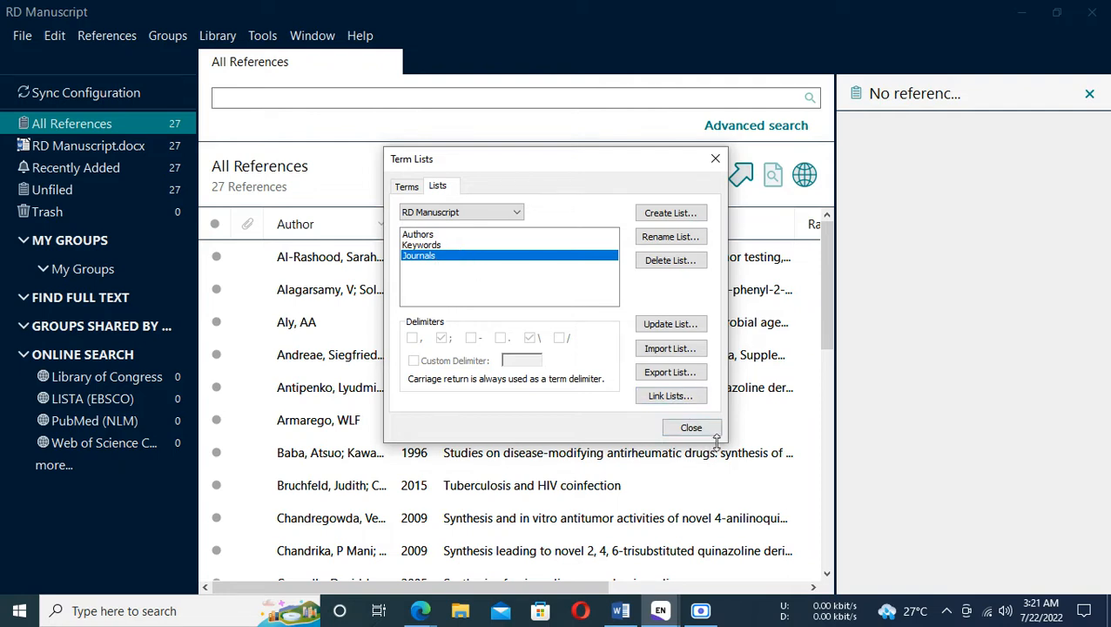
Step: Enlarge the Term Lists window and display the terms of the Journals list
left_click_drag(723, 442, 913, 566)
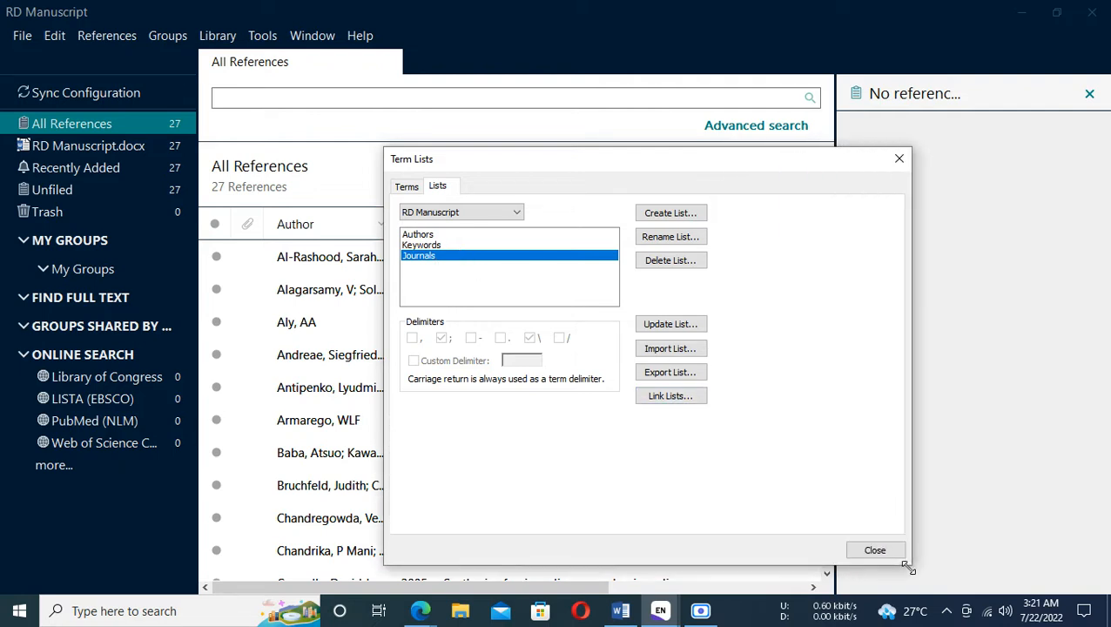
left_click_drag(381, 146, 268, 85)
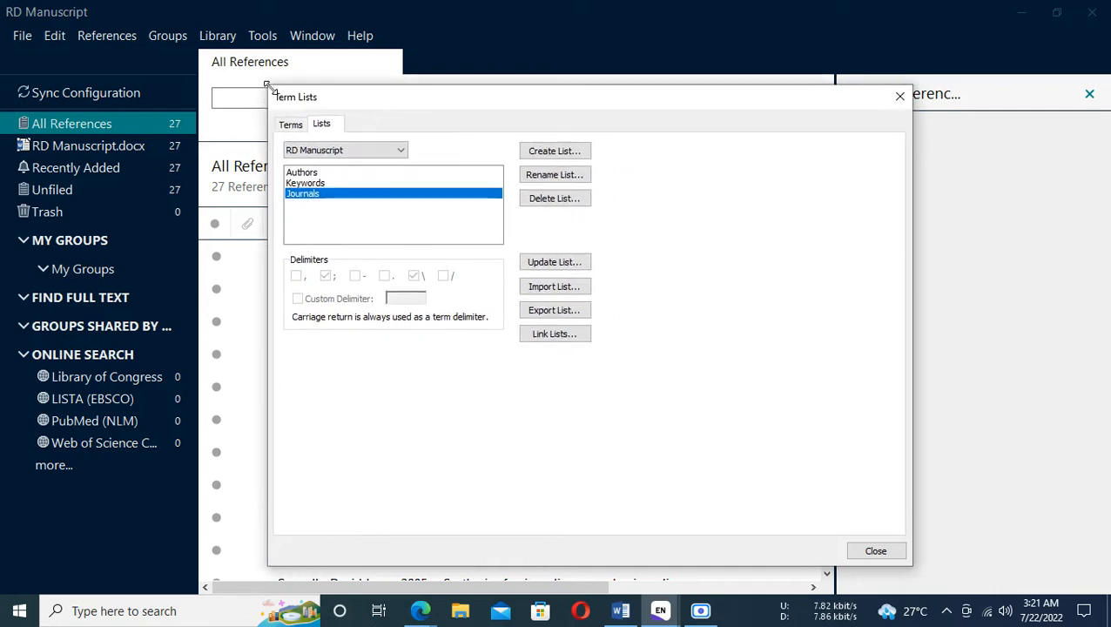
left_click(290, 125)
Step: Look down the Journals list through the entries starting with A and into those starting with B
scroll(403, 353, "down", 7)
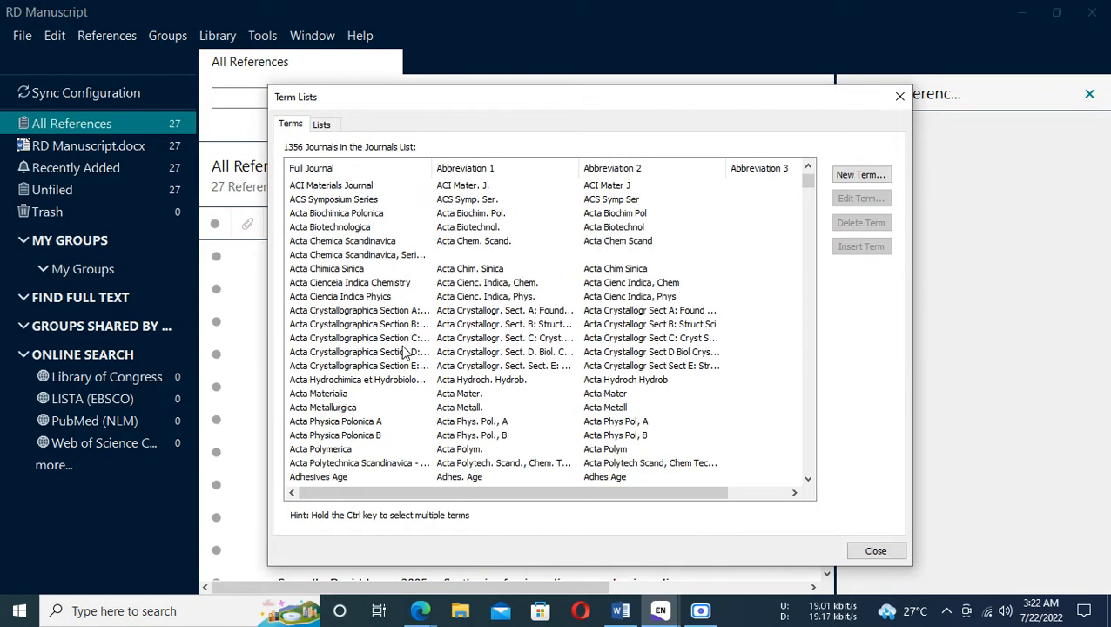
scroll(403, 353, "down", 19)
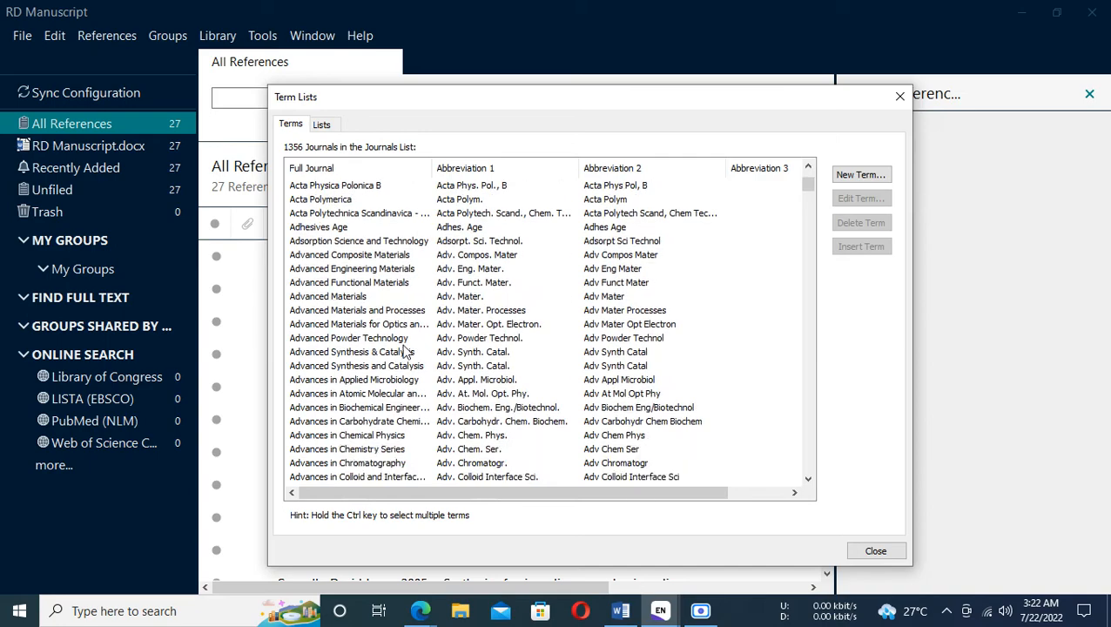
scroll(404, 353, "down", 20)
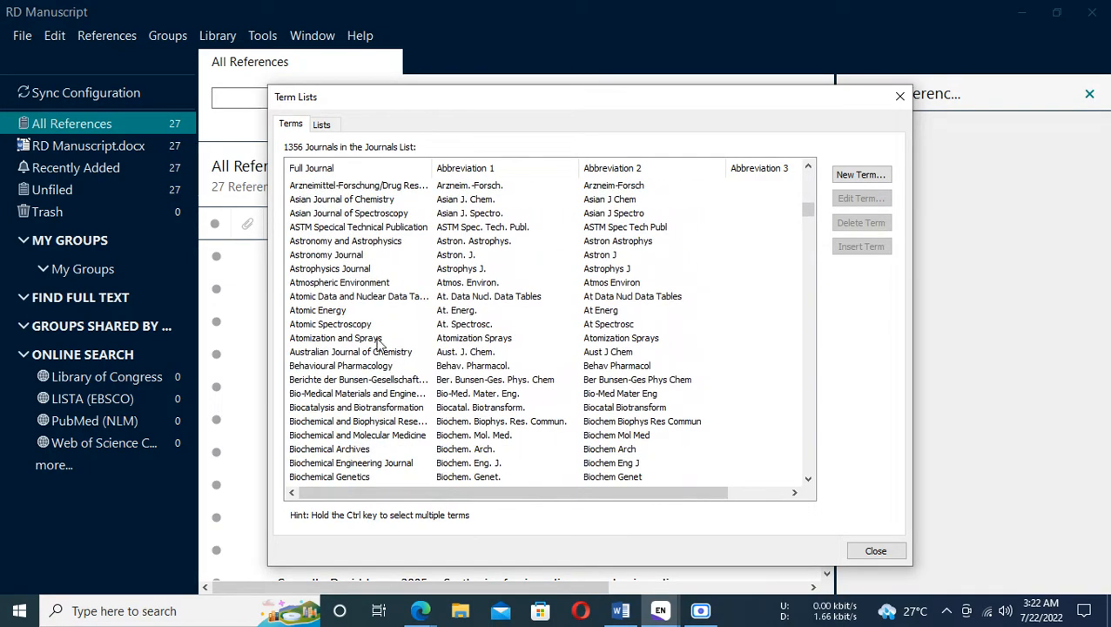
scroll(376, 341, "up", 1)
left_click(331, 311)
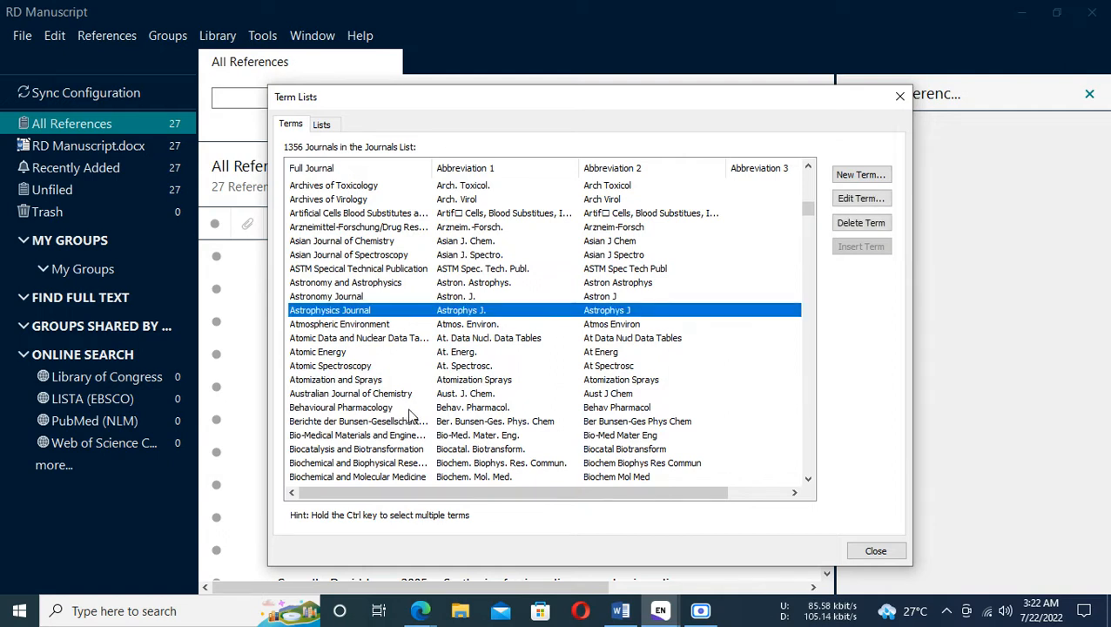
key("Down")
key("Down")
key("Down")
key("Down")
key("Down")
key("Down")
key("Down")
key("Down")
key("Down")
key("Down")
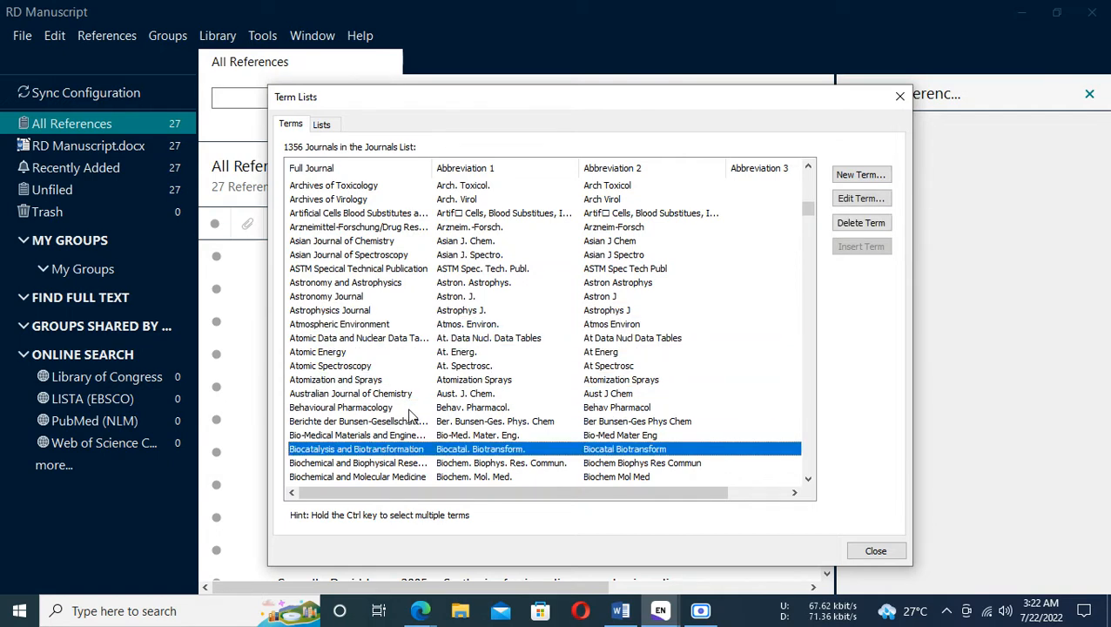
Step: Go back up through the journal terms from Biocatalysis and Biotransformation to Acta Biotechnologica, checking the full names and abbreviations
key("Up")
key("Up")
key("Up")
key("Up")
key("Up")
key("Up")
key("Up")
key("Up")
key("Up")
key("Up")
key("Up")
key("Up")
key("Up")
key("Up")
key("Up")
key("Up")
key("Up")
key("Up")
key("Up")
key("Up")
key("Up")
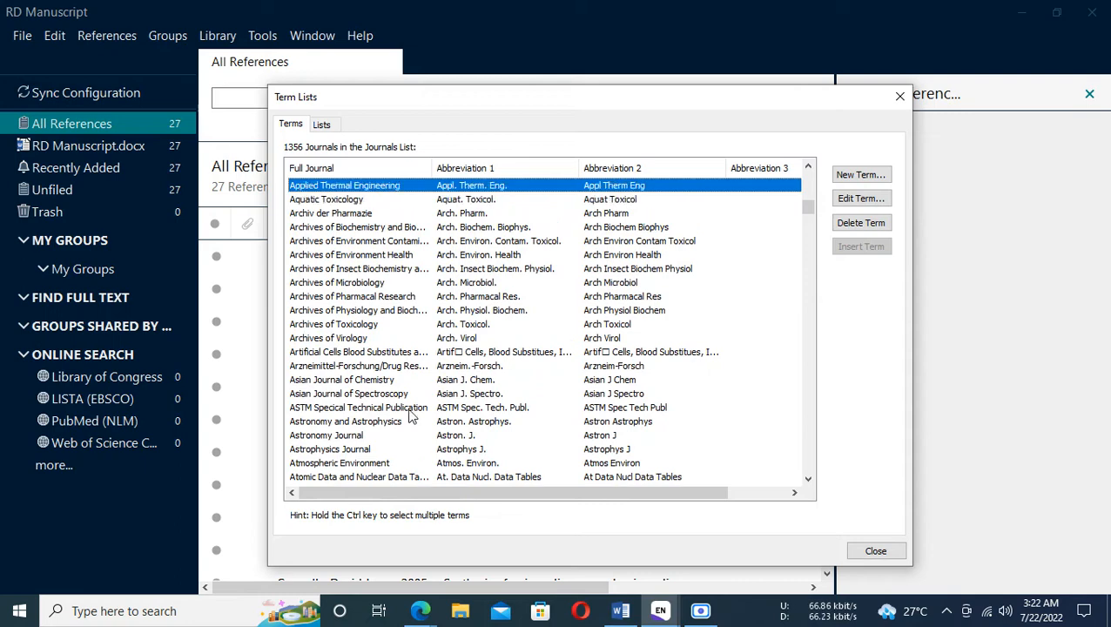
key("Up")
key("Up")
key("Up")
key("Up")
key("Up")
key("Up")
key("Up")
key("Up")
key("Up")
key("Up")
key("Up")
key("Up")
key("Up")
key("Up")
key("Up")
key("Up")
key("Up")
key("Up")
key("Up")
key("Up")
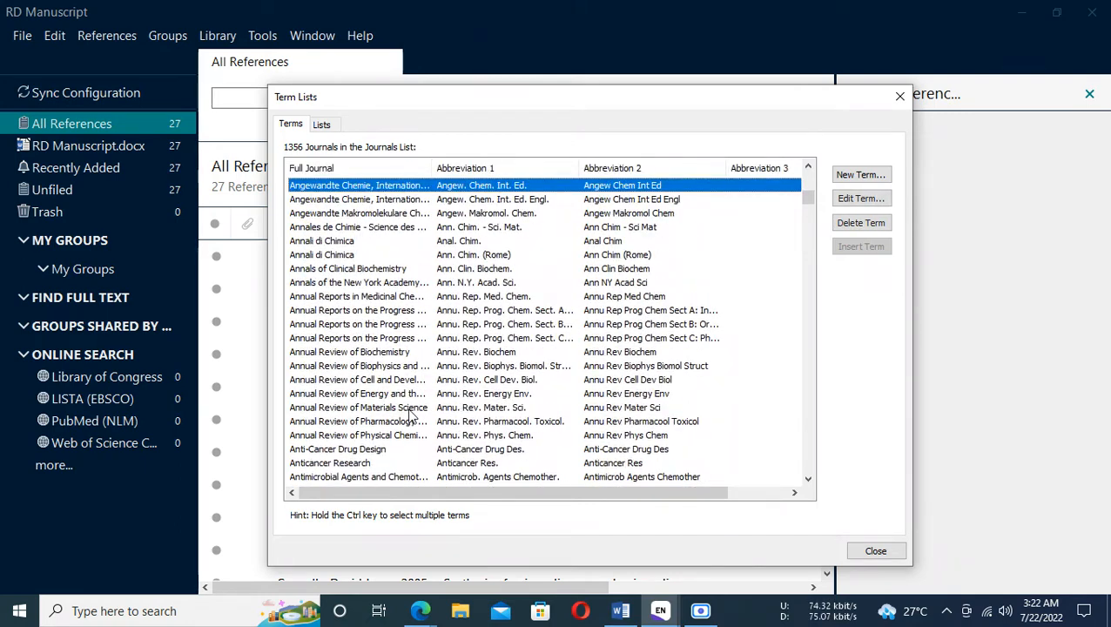
key("Up")
key("Up")
key("Up")
key("Up")
key("Up")
key("Up")
key("Up")
key("Up")
key("Up")
key("Up")
key("Up")
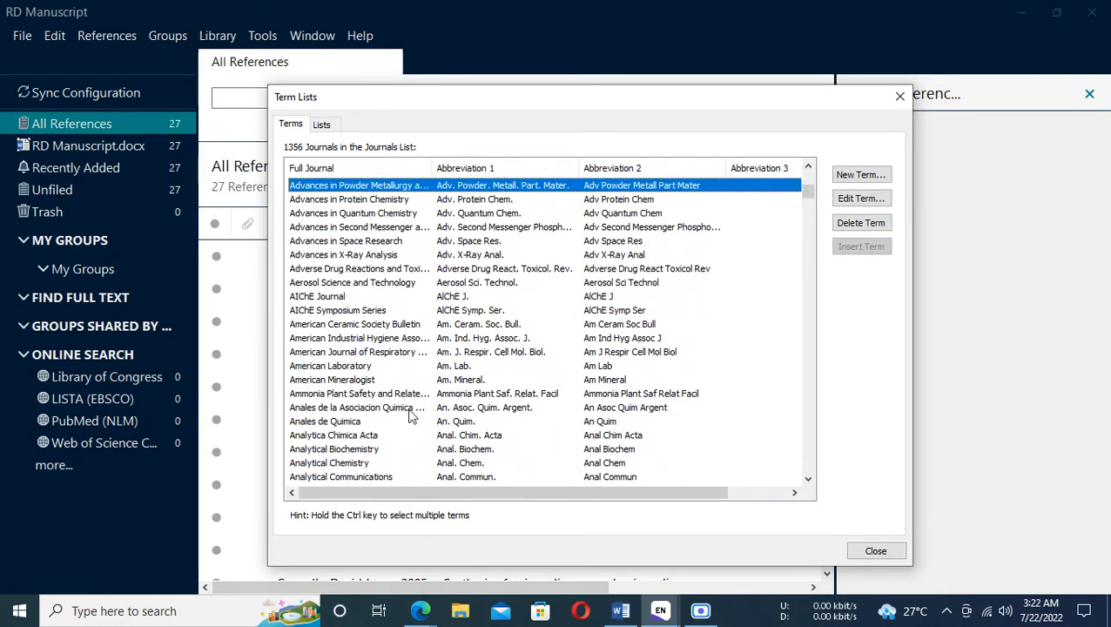
key("Down")
key("Down")
key("Down")
key("Down")
key("Up")
key("Up")
key("Up")
key("Up")
key("Up")
key("Up")
key("Up")
key("Up")
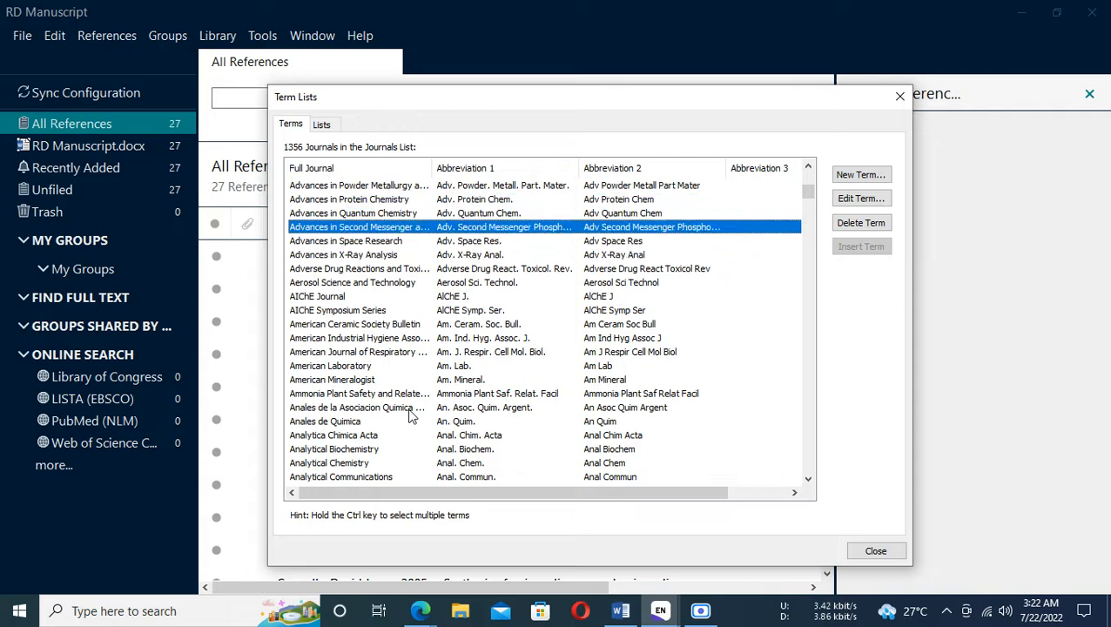
key("Up")
key("Up")
key("Up")
key("Up")
key("Up")
key("Up")
key("Up")
key("Up")
key("Up")
key("Up")
key("Up")
key("Up")
key("Up")
key("Up")
key("Up")
key("Up")
key("Up")
key("Up")
key("Up")
key("Up")
key("Up")
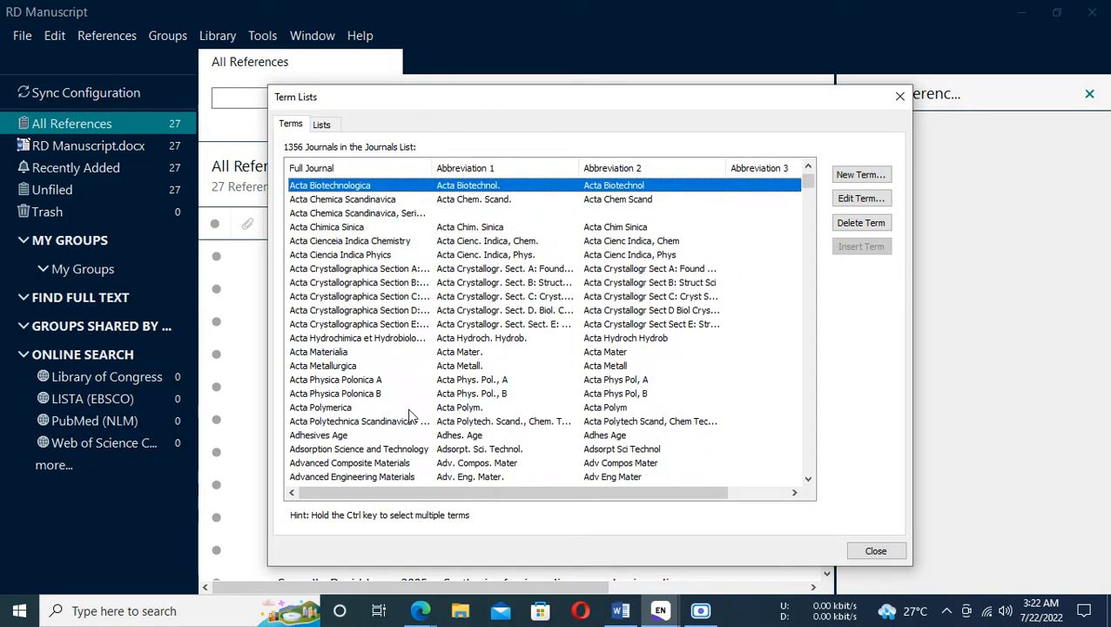
Step: Examine the terms around ACS Symposium Series for ACS Medicinal Chemistry Letters and look through the entries that follow
scroll(372, 345, "up", 1)
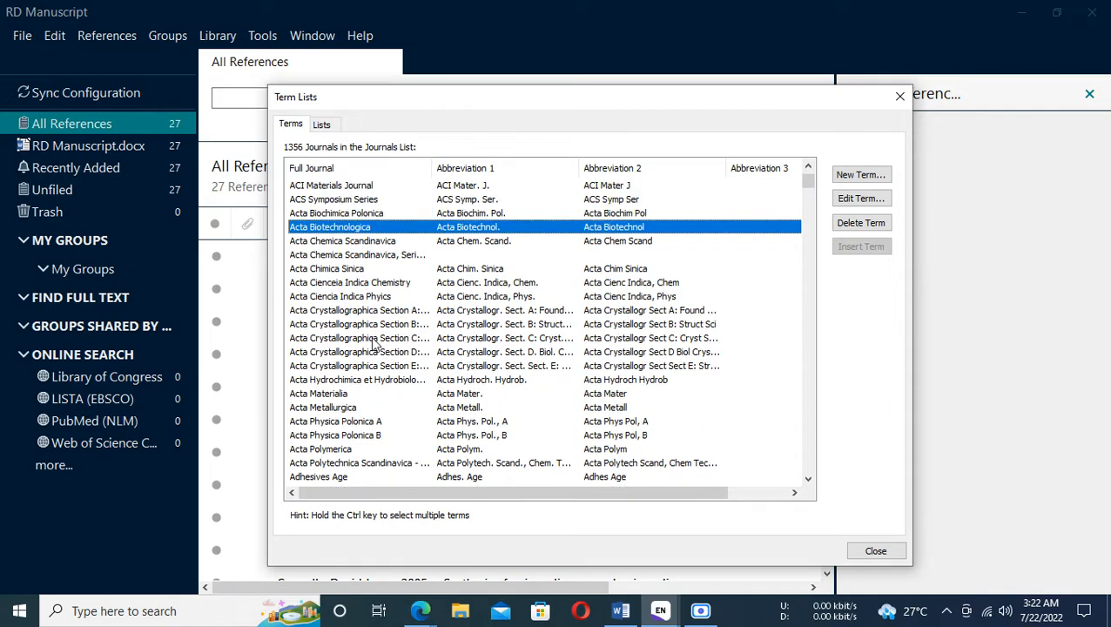
scroll(372, 345, "up", 1)
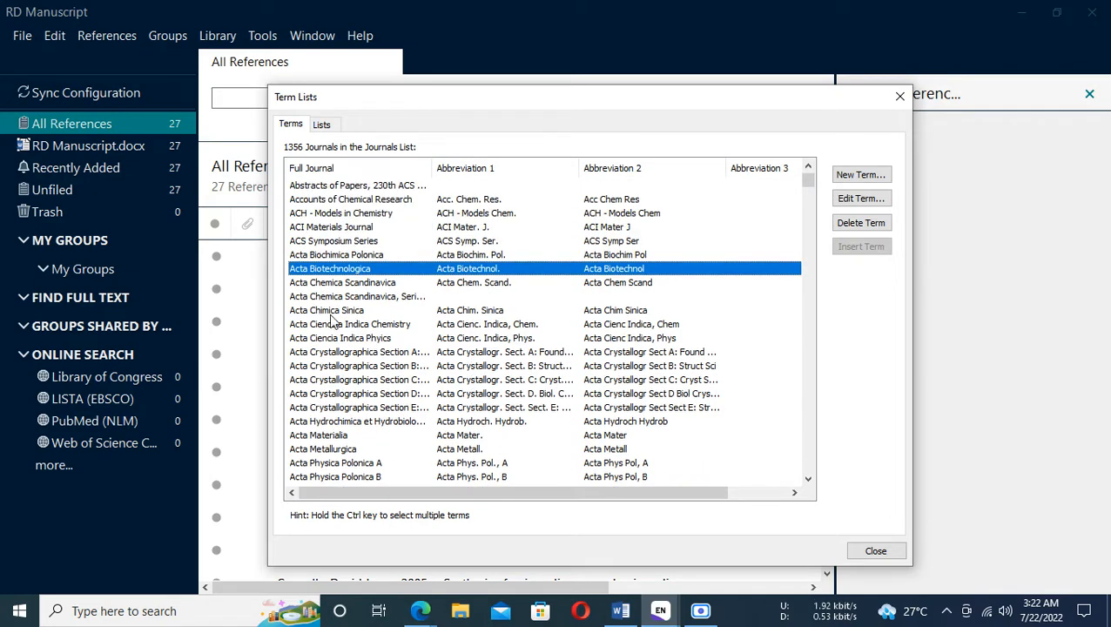
left_click(313, 242)
scroll(335, 270, "up", 1)
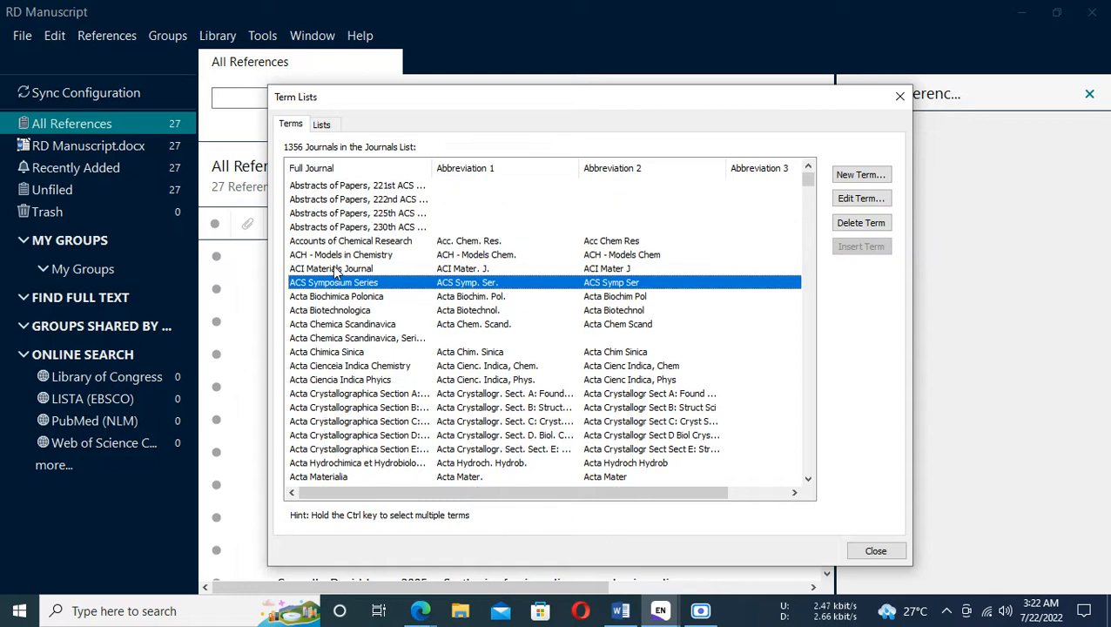
scroll(337, 272, "down", 5)
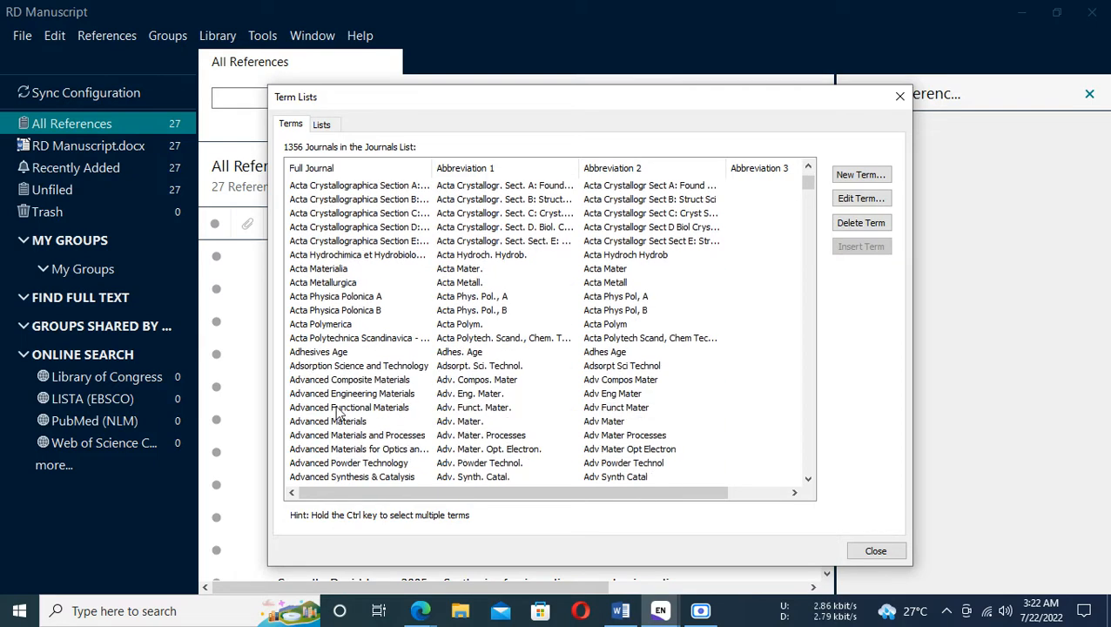
scroll(348, 415, "down", 1)
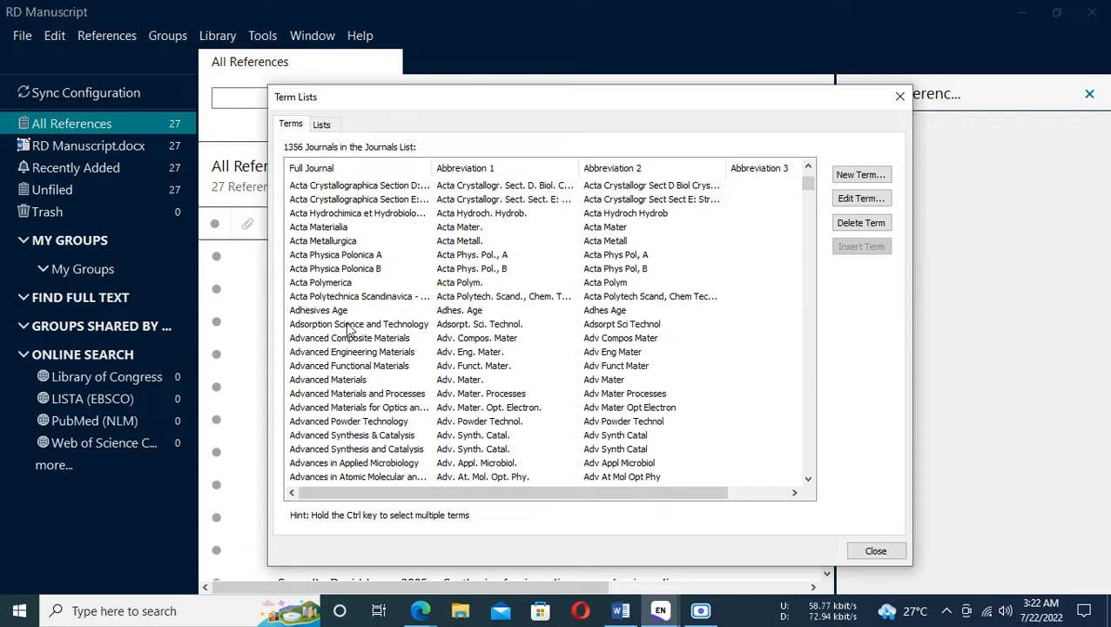
Step: Start a new journal term with the full name "ACS medicinal chemistry letters" and copy its abbreviated title from the CASSI record in the browser
left_click(860, 177)
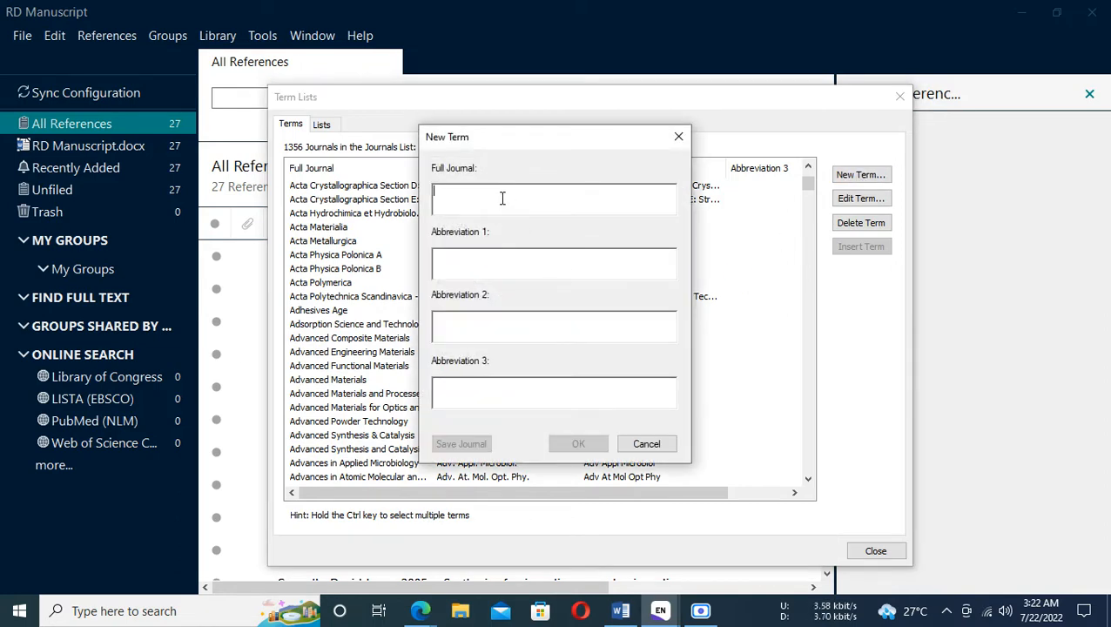
type("ACS medicinal chemistry letters")
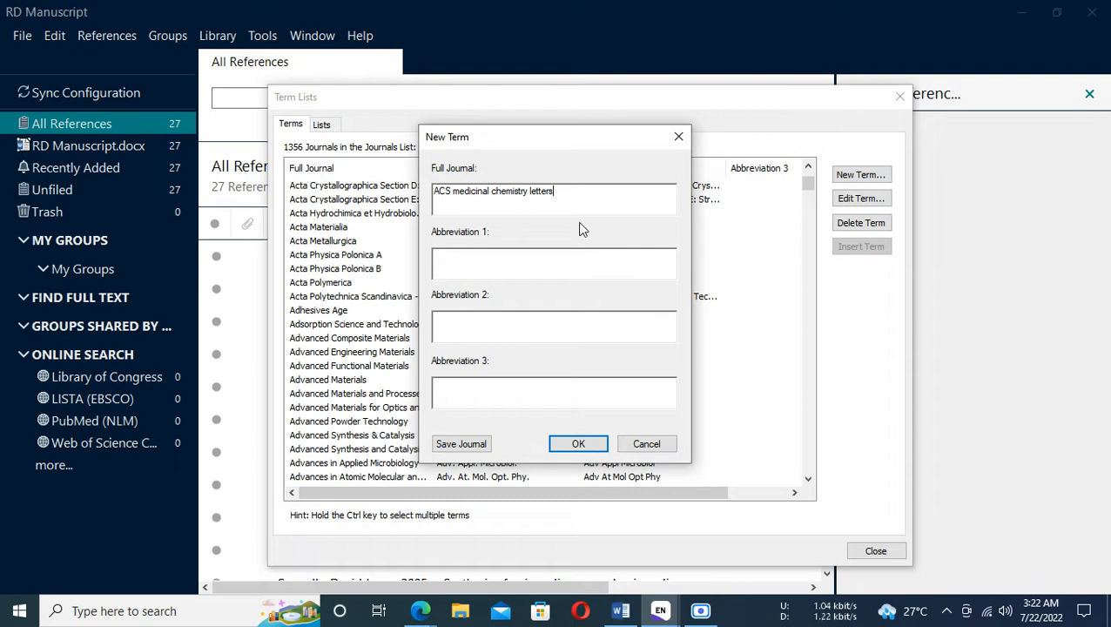
left_click(422, 614)
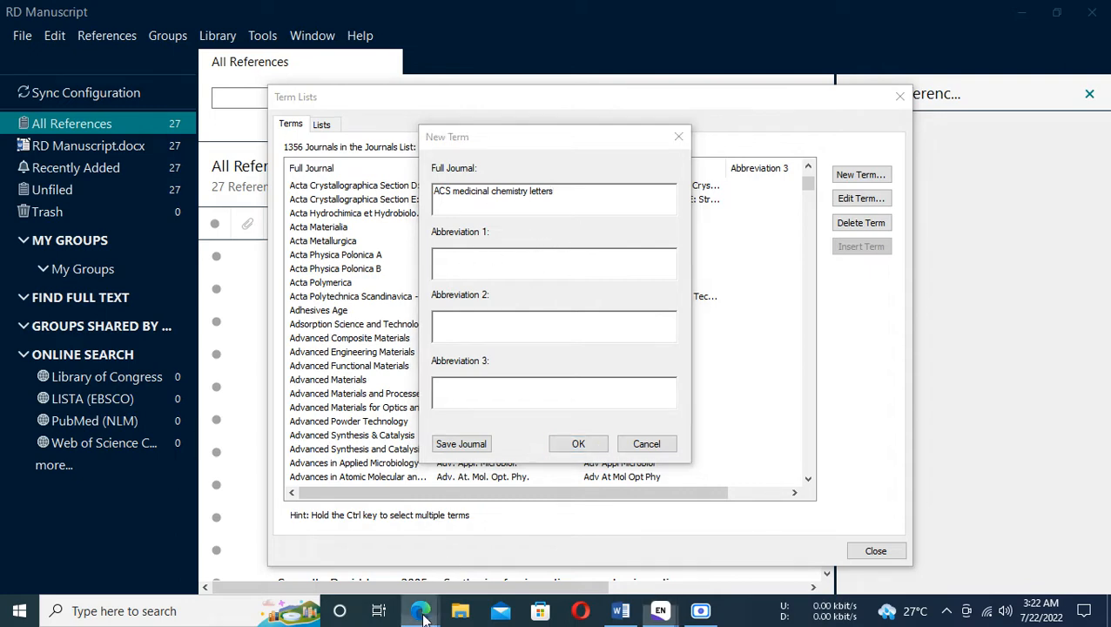
left_click(296, 540)
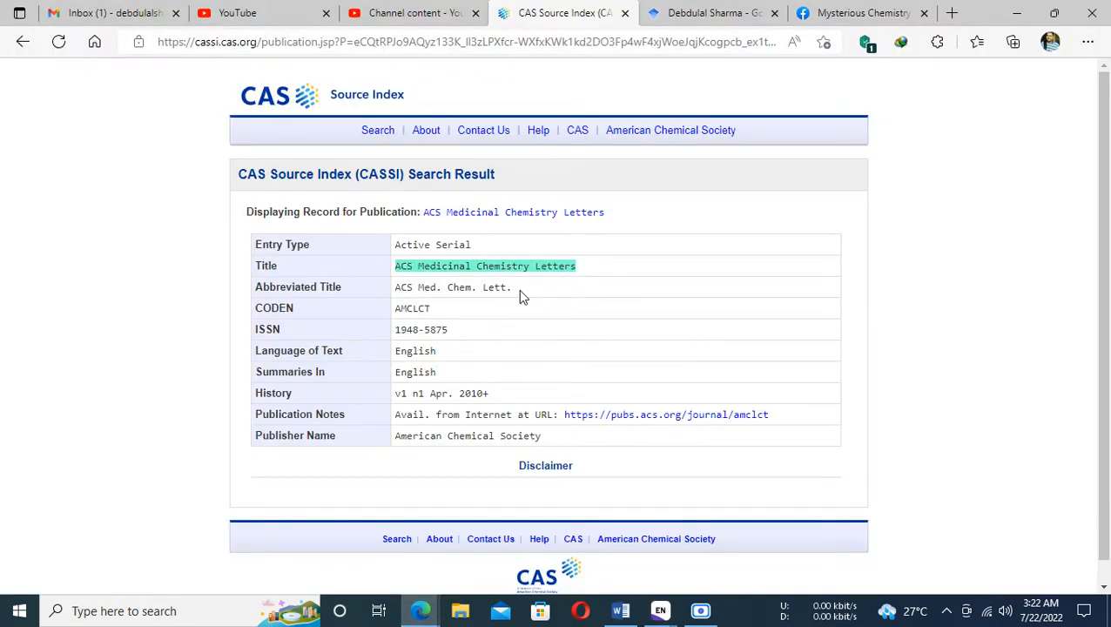
left_click_drag(520, 292, 381, 302)
key("ctrl+c")
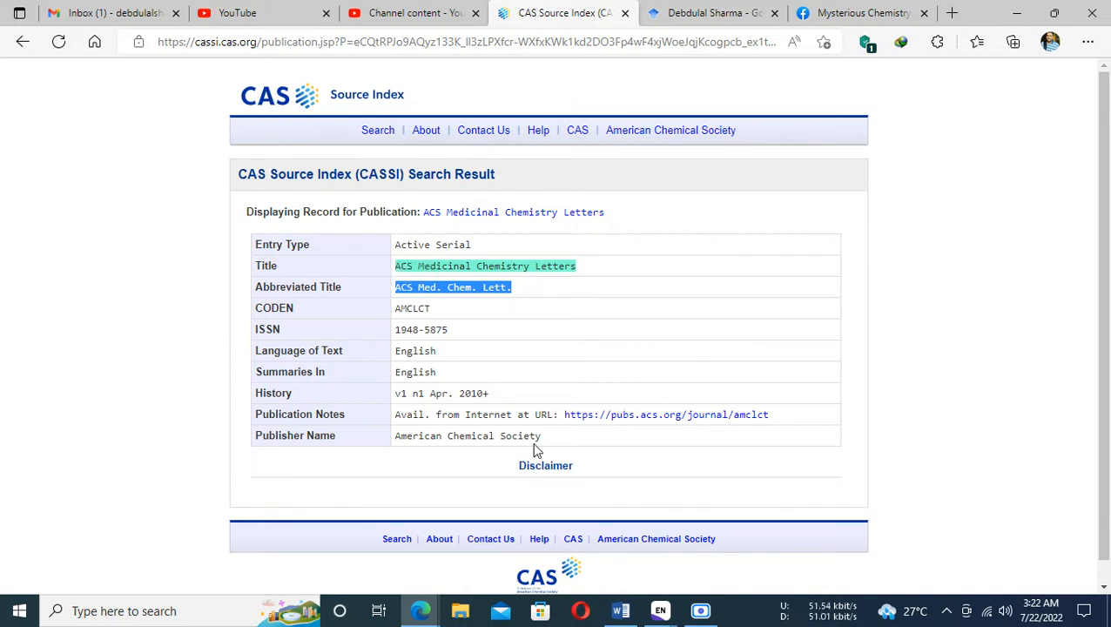
Step: Back in EndNote, fill Abbreviation 1 and Abbreviation 2 with "ACS Med. Chem. Lett.", remove the leading spaces and save the new term
key("alt+Tab")
left_click(489, 255)
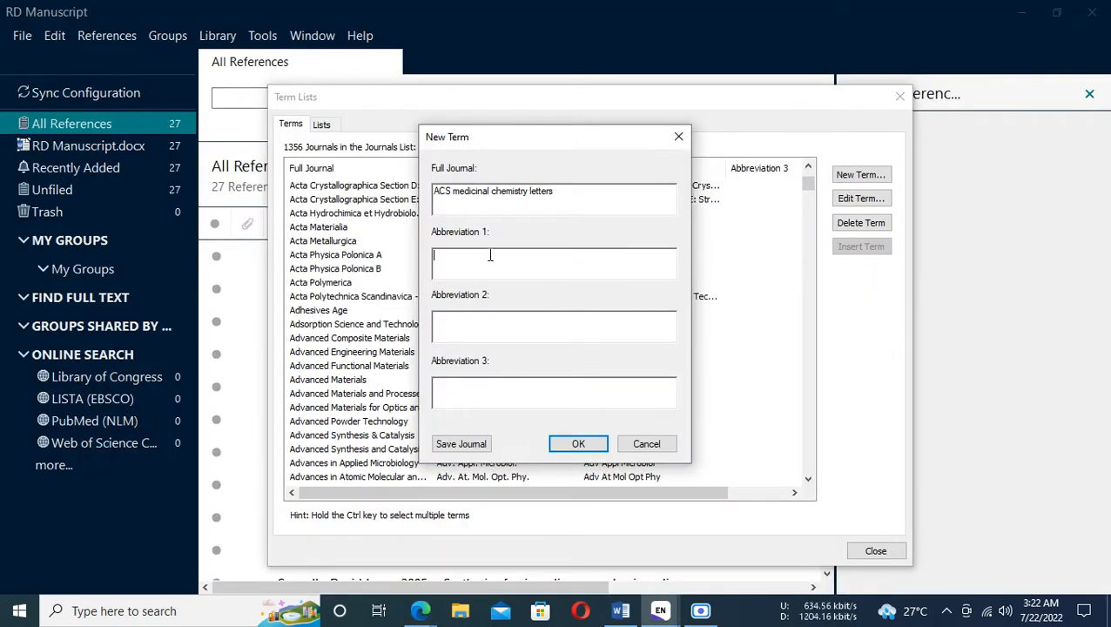
key("ctrl+v")
key("Home")
key("Delete")
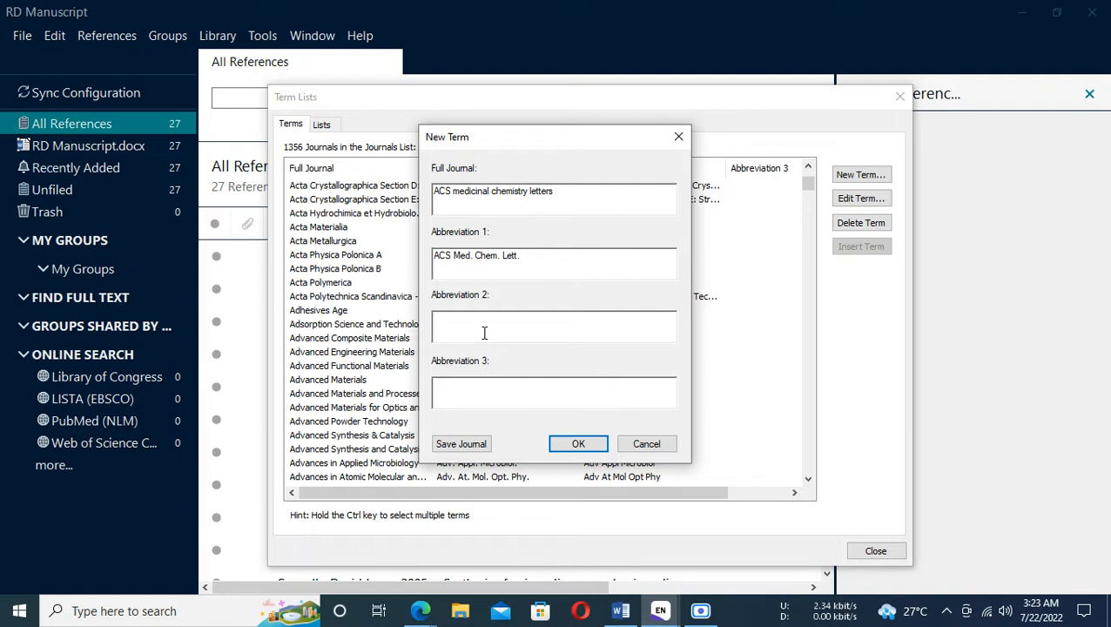
key("ctrl+v")
key("Home")
key("Delete")
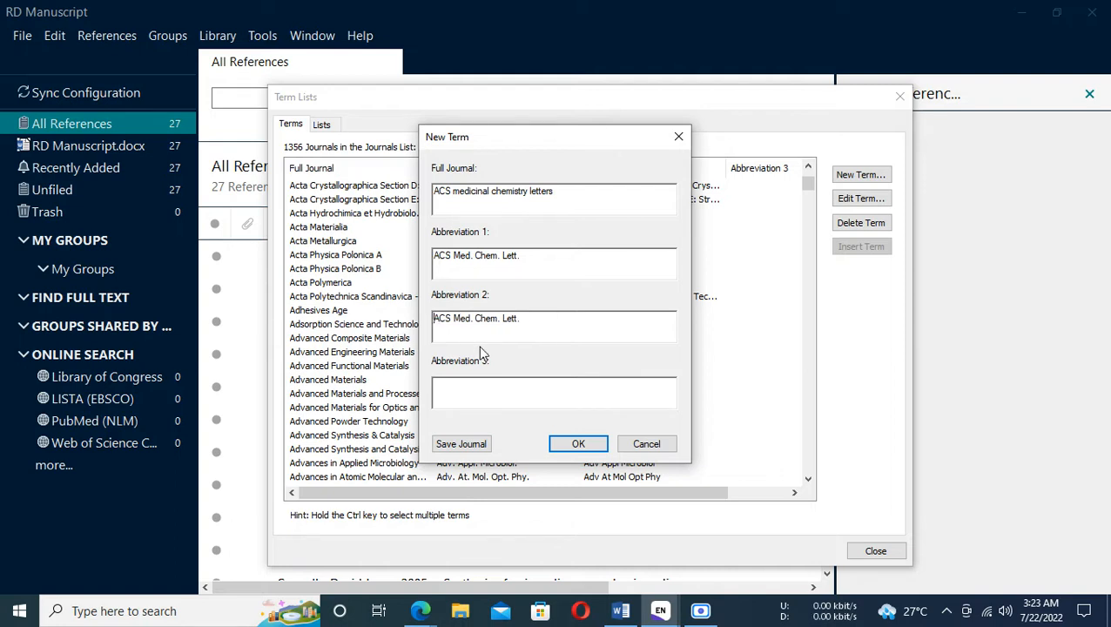
left_click(567, 442)
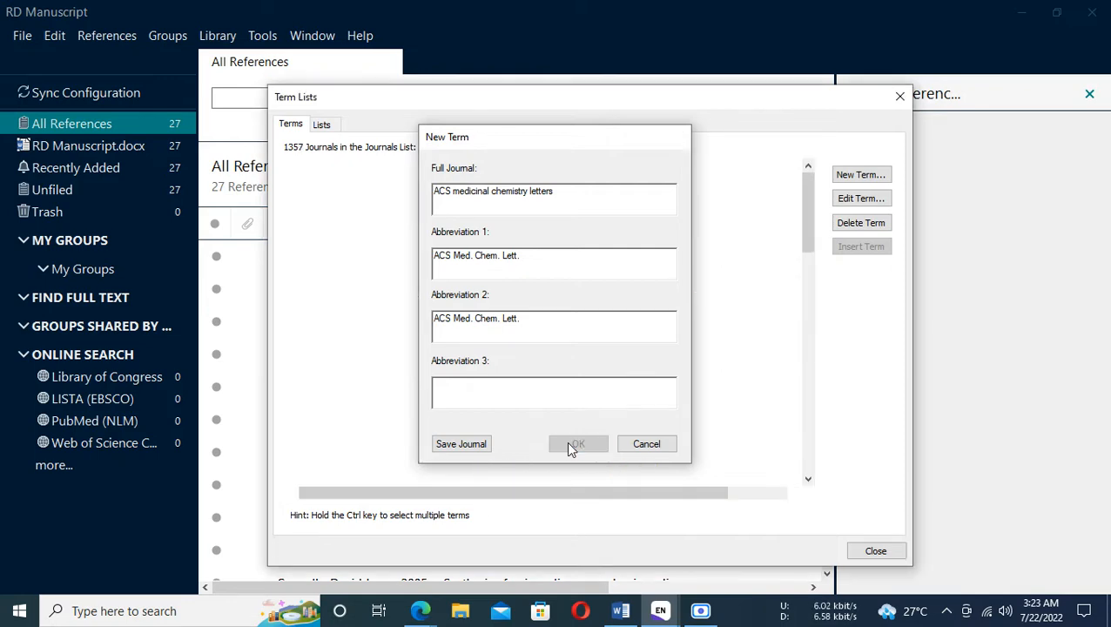
Step: Find the ACS medicinal chemistry letters entry in the Journals list, check its abbreviations and close the Term Lists window
scroll(560, 380, "down", 4)
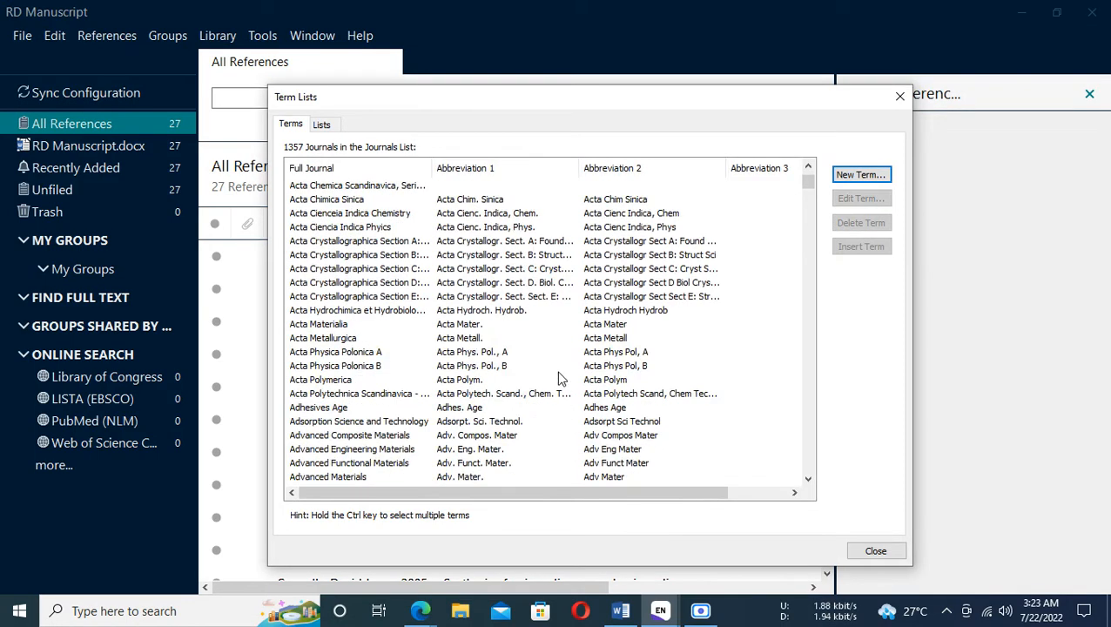
scroll(560, 380, "down", 2)
scroll(454, 346, "down", 7)
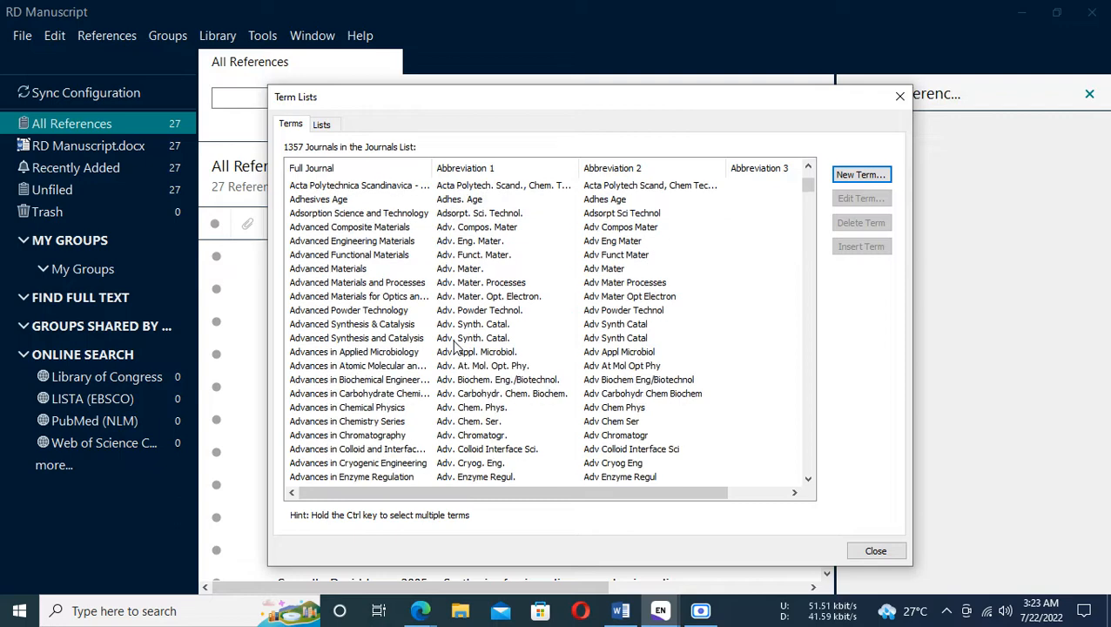
scroll(454, 346, "down", 3)
scroll(454, 346, "up", 12)
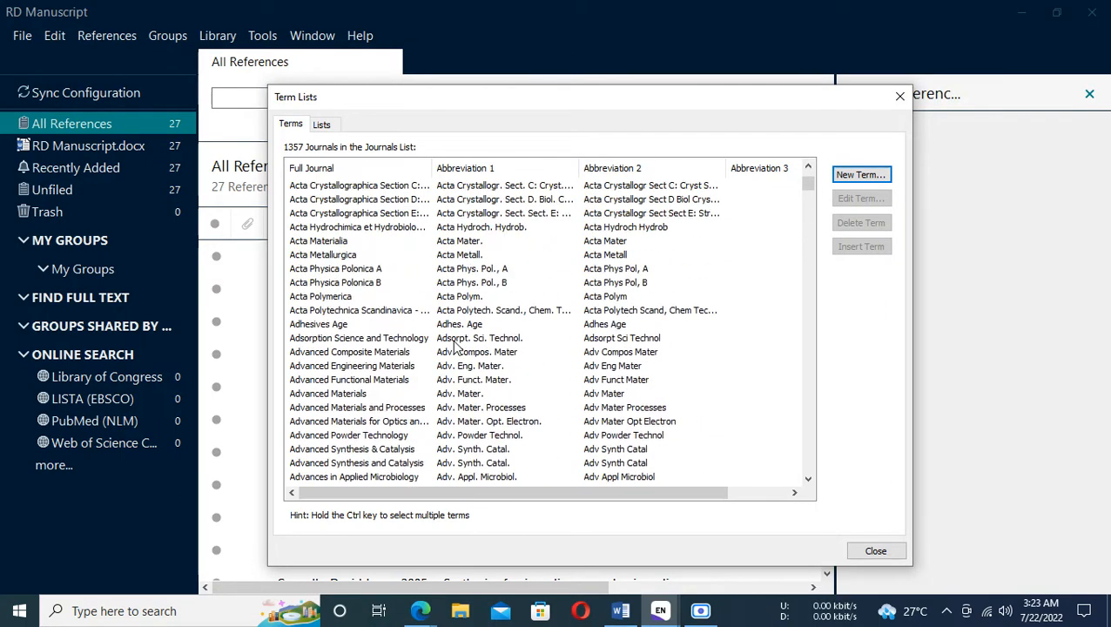
scroll(454, 346, "up", 4)
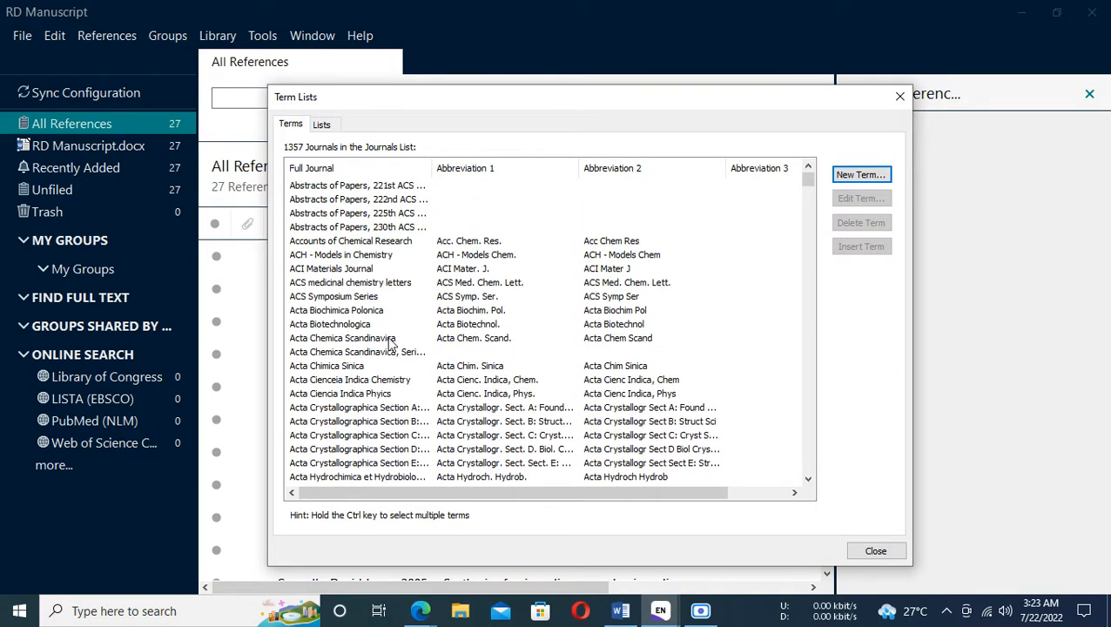
left_click(351, 284)
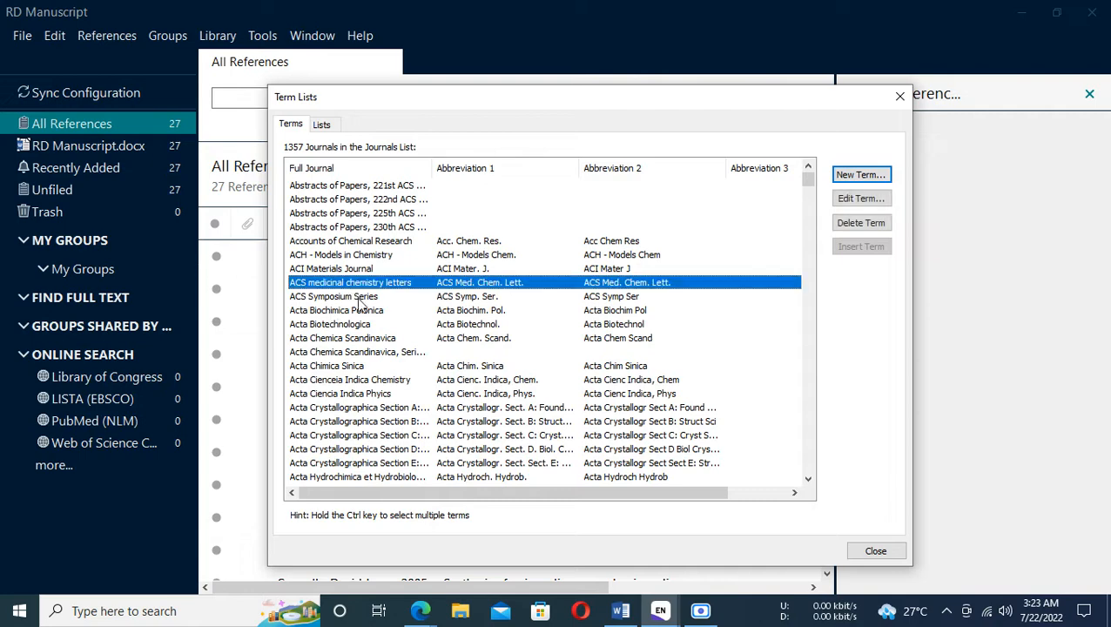
left_click(861, 556)
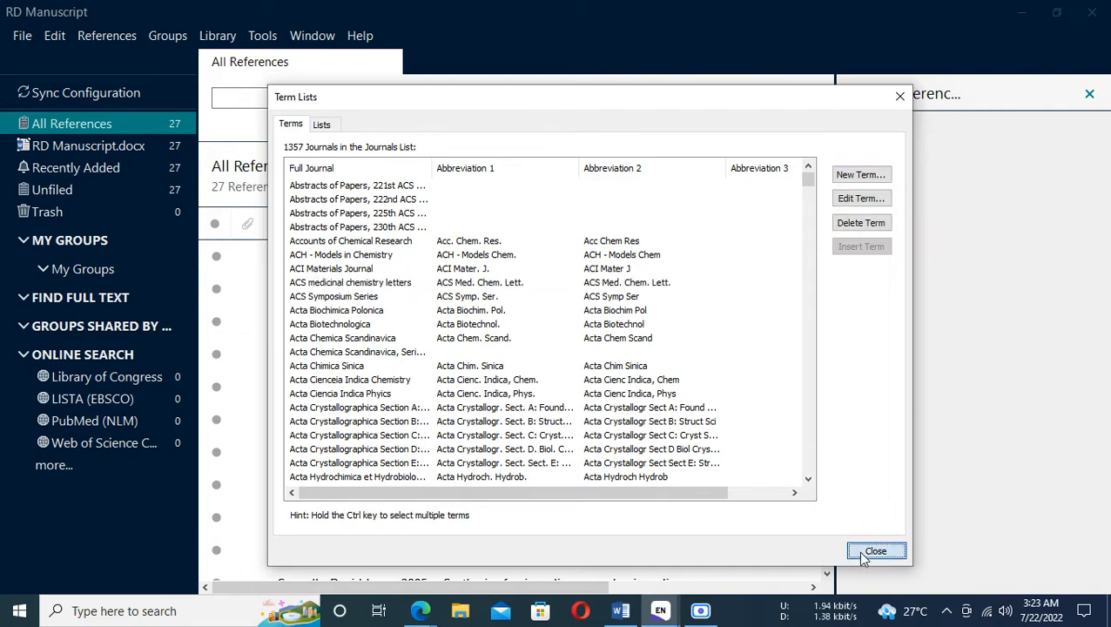
Step: Switch to the Word manuscript, update the citations and bibliography, and check the journal name in reference 1
left_click(622, 612)
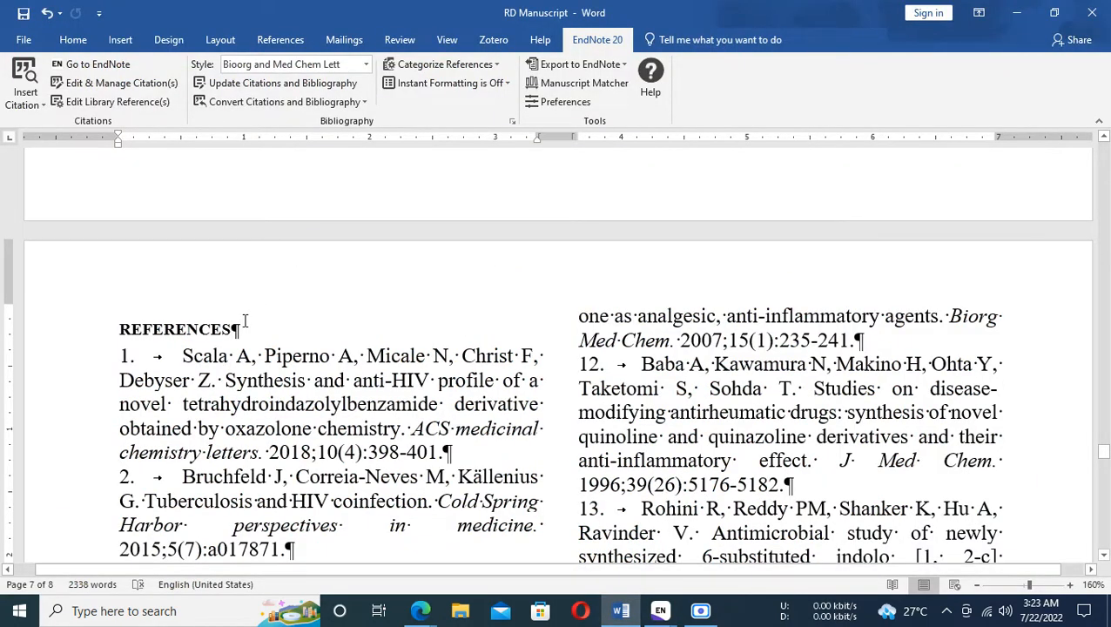
left_click(259, 88)
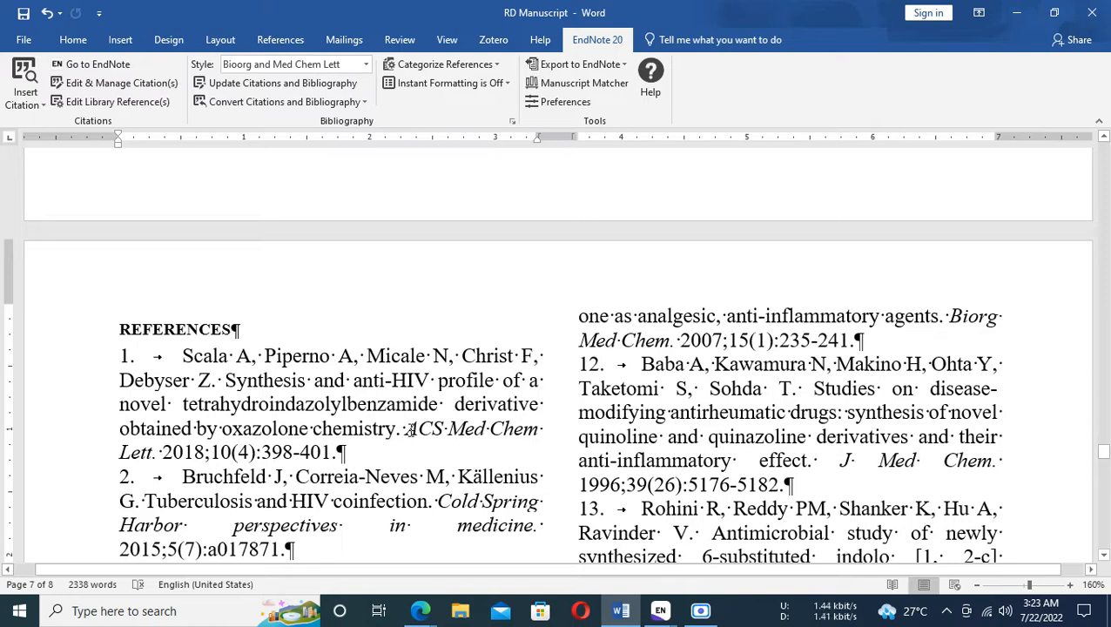
mouse_move(411, 429)
left_mouse_down()
mouse_move(534, 436)
mouse_move(336, 453)
mouse_move(126, 453)
mouse_move(159, 453)
left_mouse_up()
scroll(217, 348, "down", 2)
scroll(272, 373, "up", 2)
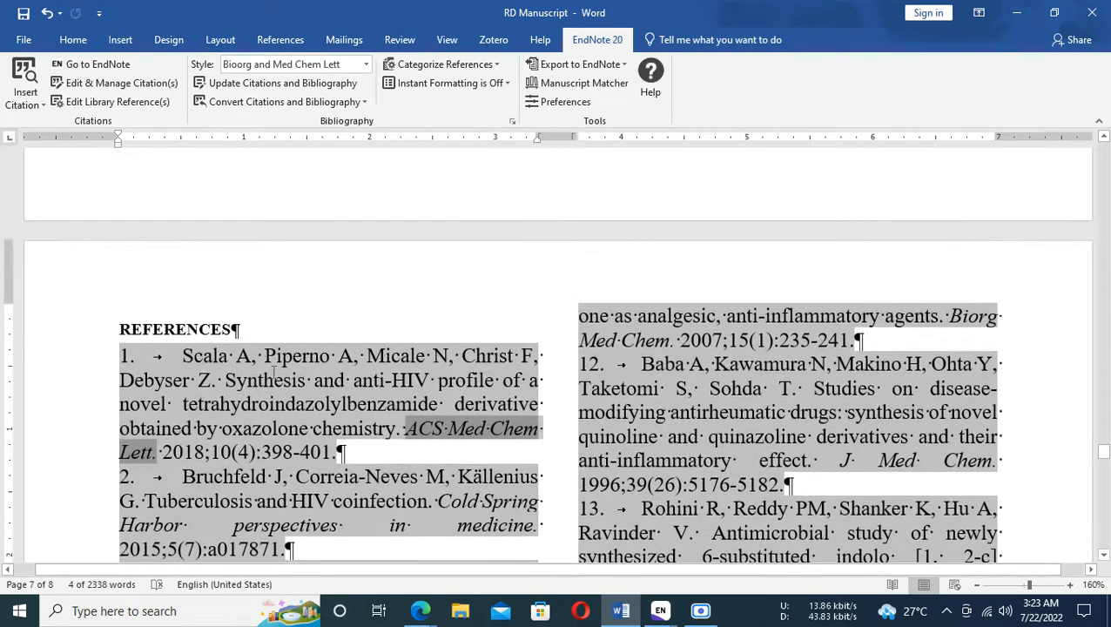
left_click(262, 324)
Step: Copy the journal name "Cold Spring Harbor perspectives in medicine" from reference 2 of the bibliography
scroll(331, 324, "down", 3)
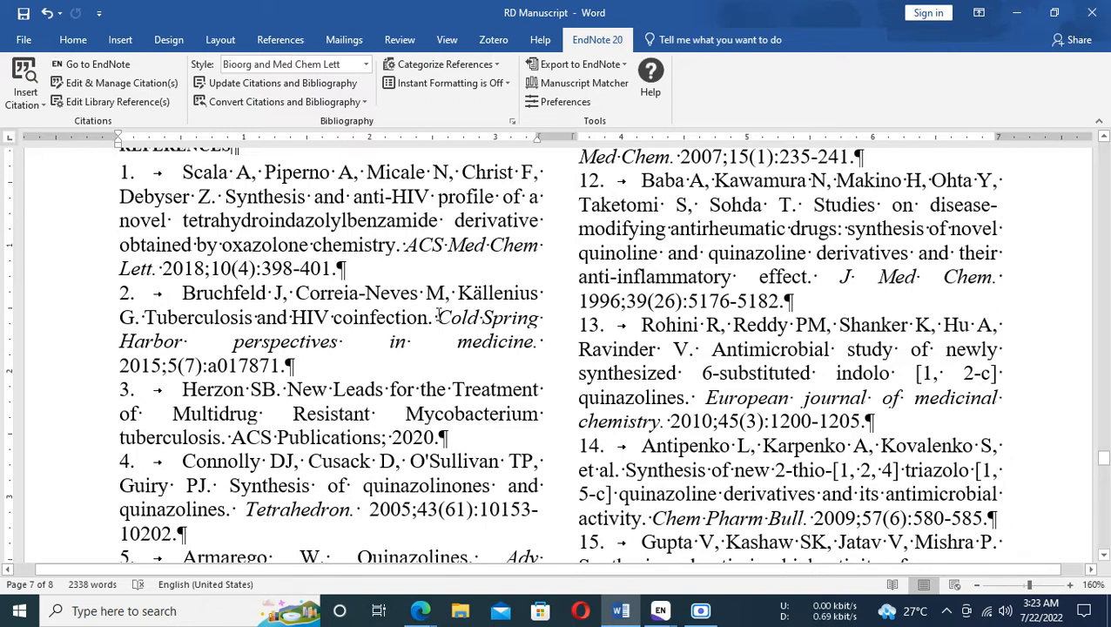
key("ctrl+a")
left_click_drag(447, 338, 534, 347)
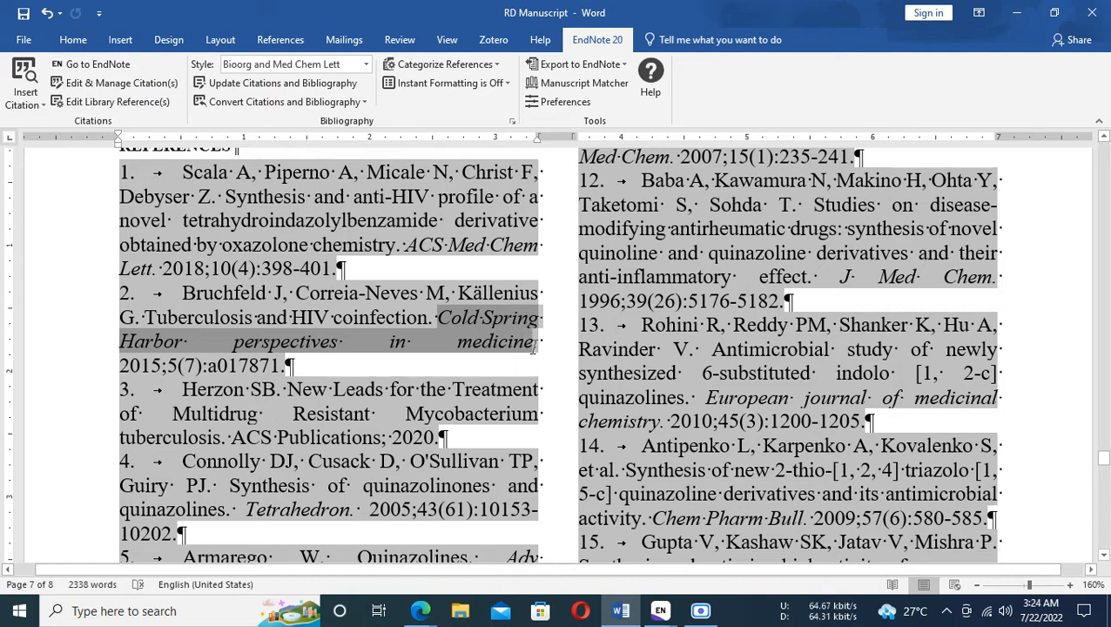
right_click(459, 328)
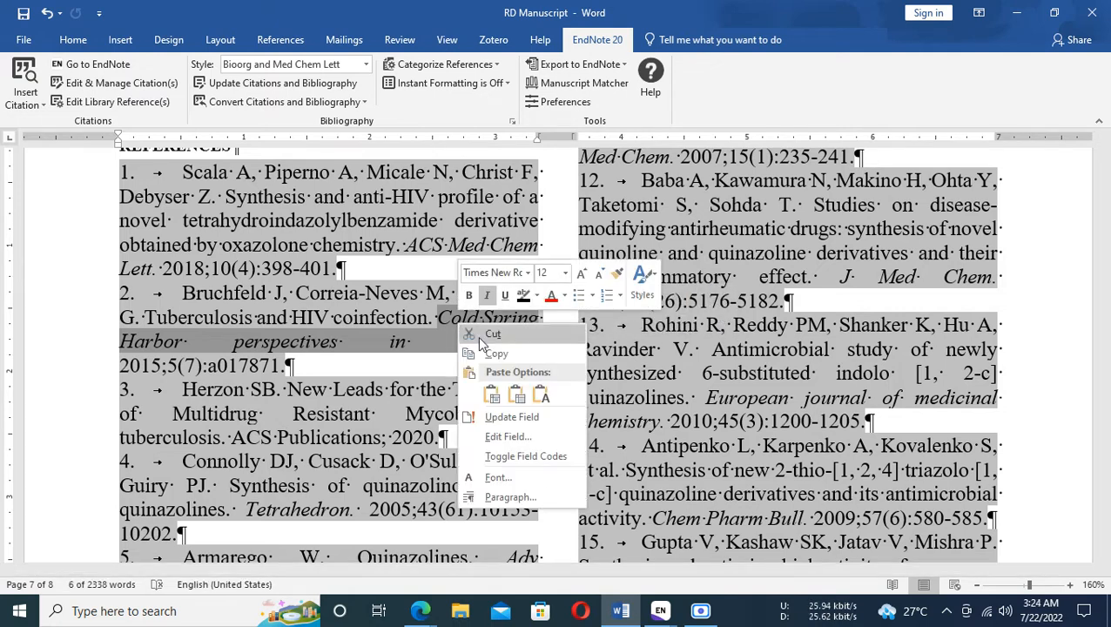
left_click(506, 352)
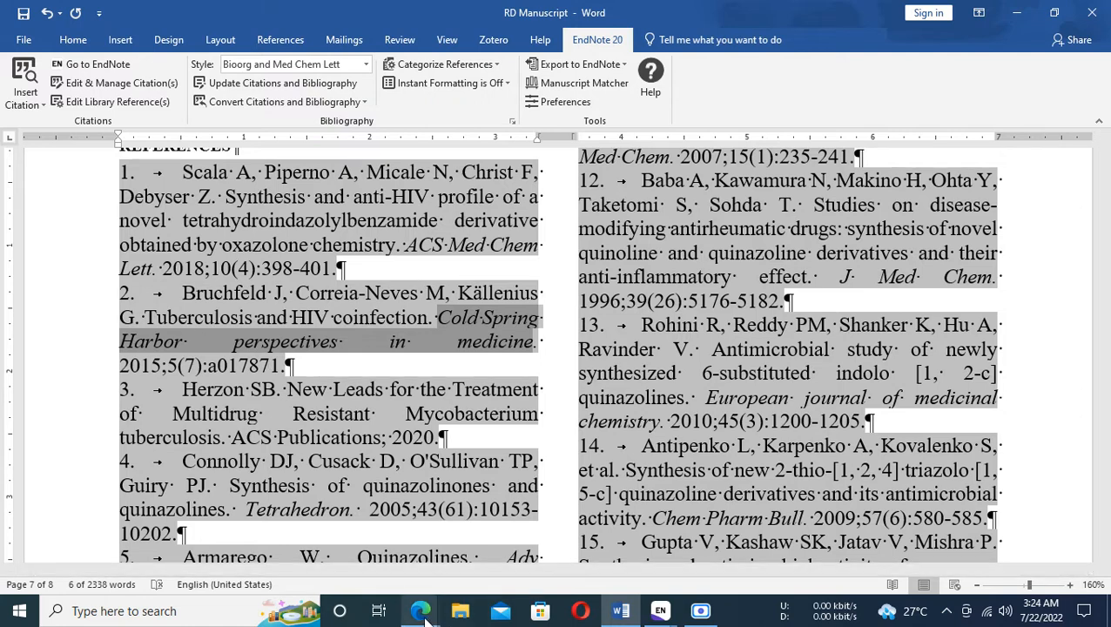
Step: Switch to the browser, search CASSI by title for "Cold Spring Harbor perspectives in medicine" and check the abbreviated title in its record
mouse_move(421, 613)
left_click(343, 559)
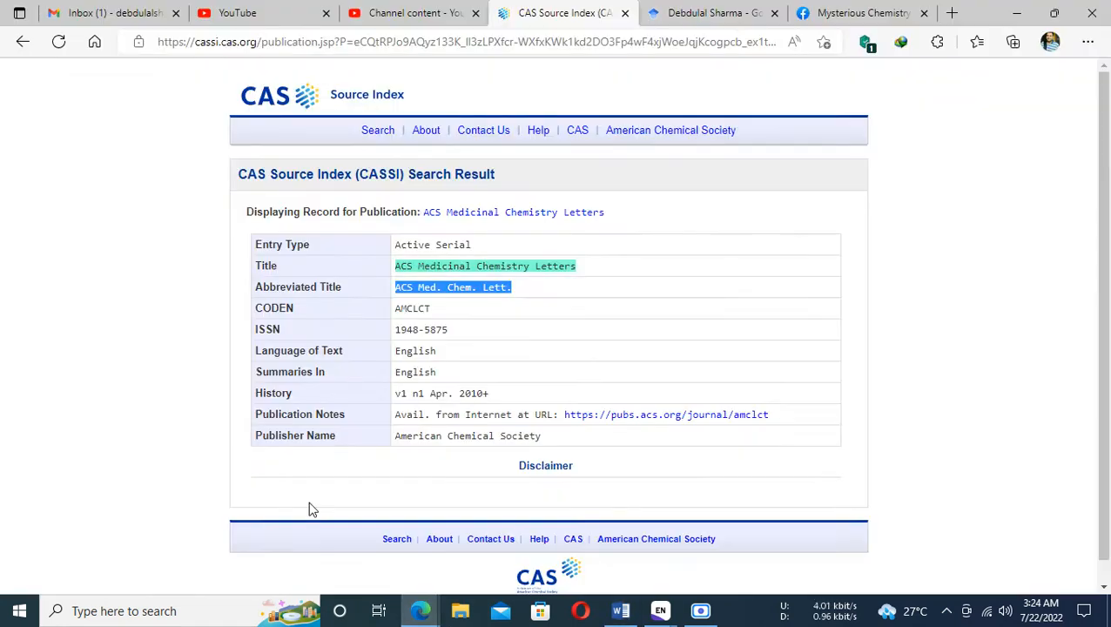
left_click(22, 44)
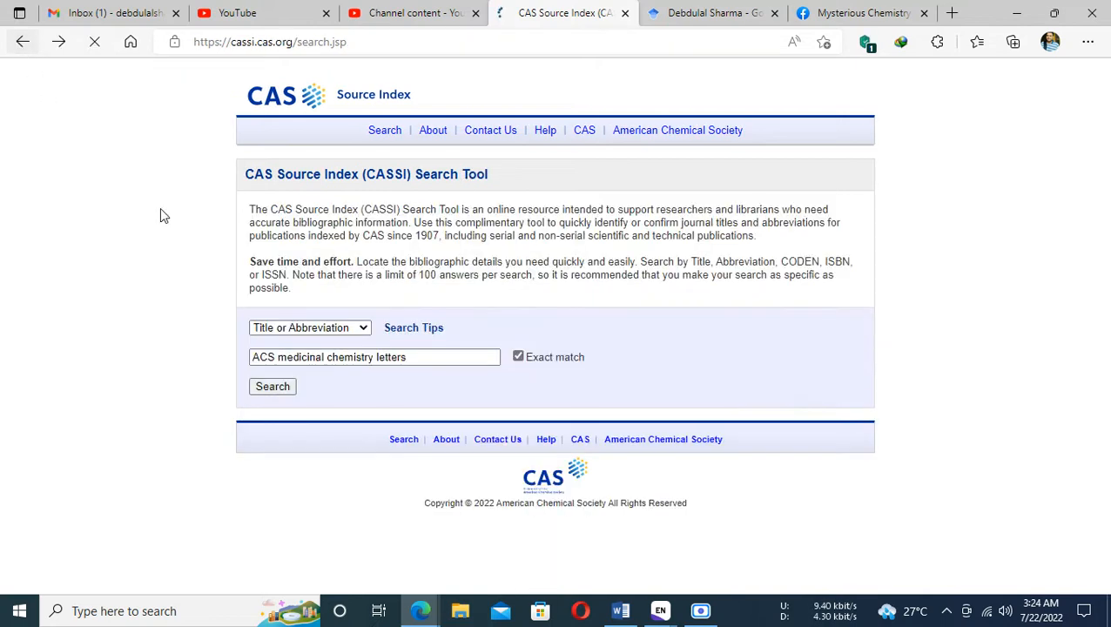
left_click_drag(423, 359, 5, 361)
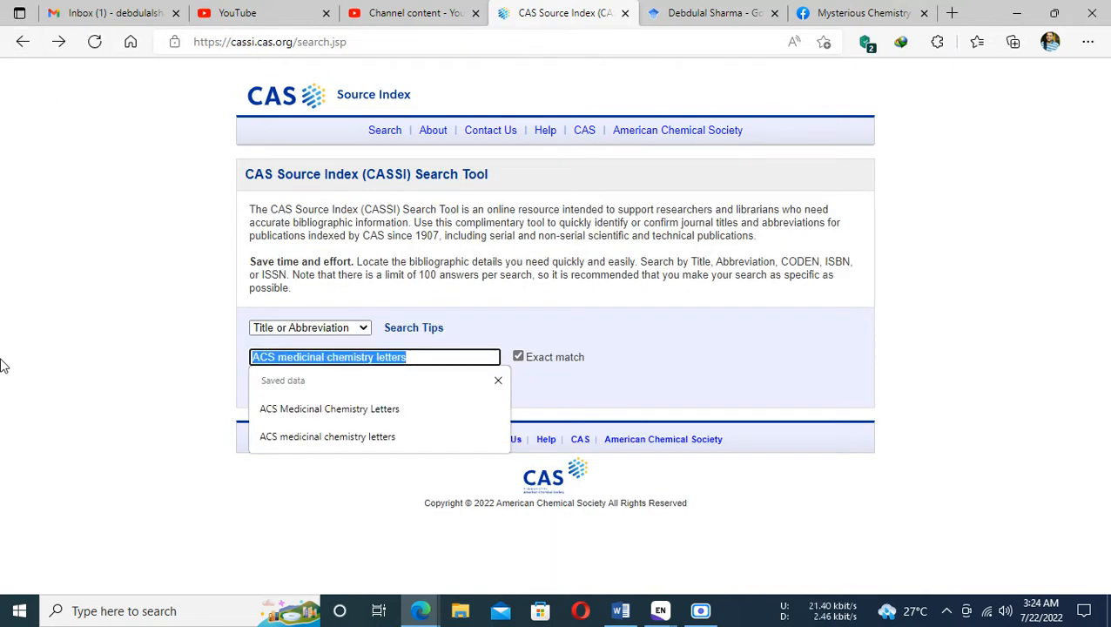
key("ctrl+v")
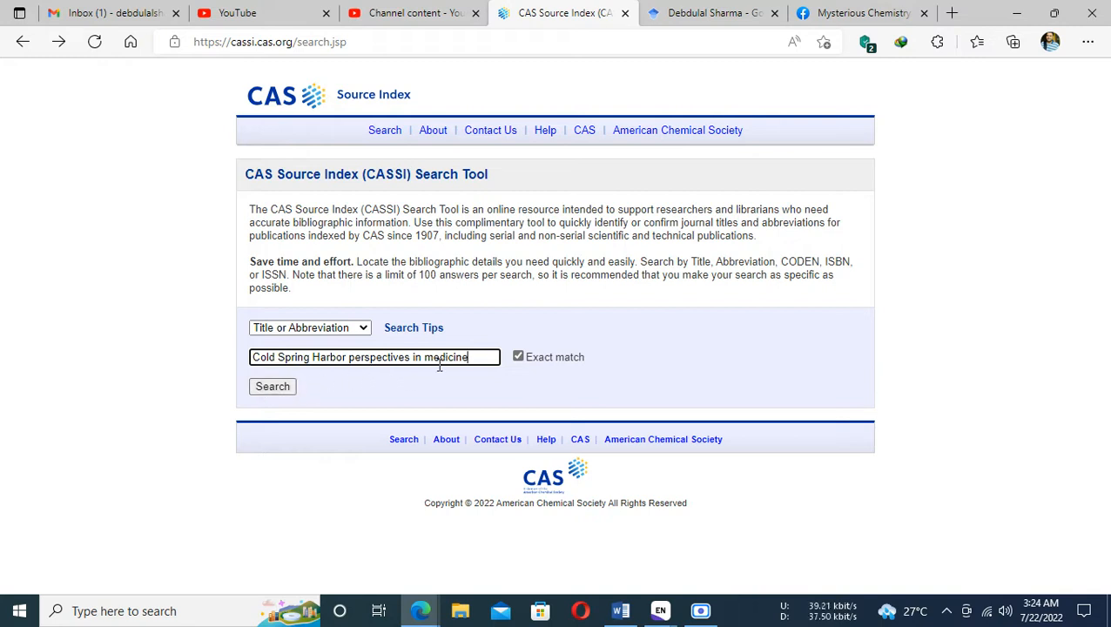
left_click(286, 391)
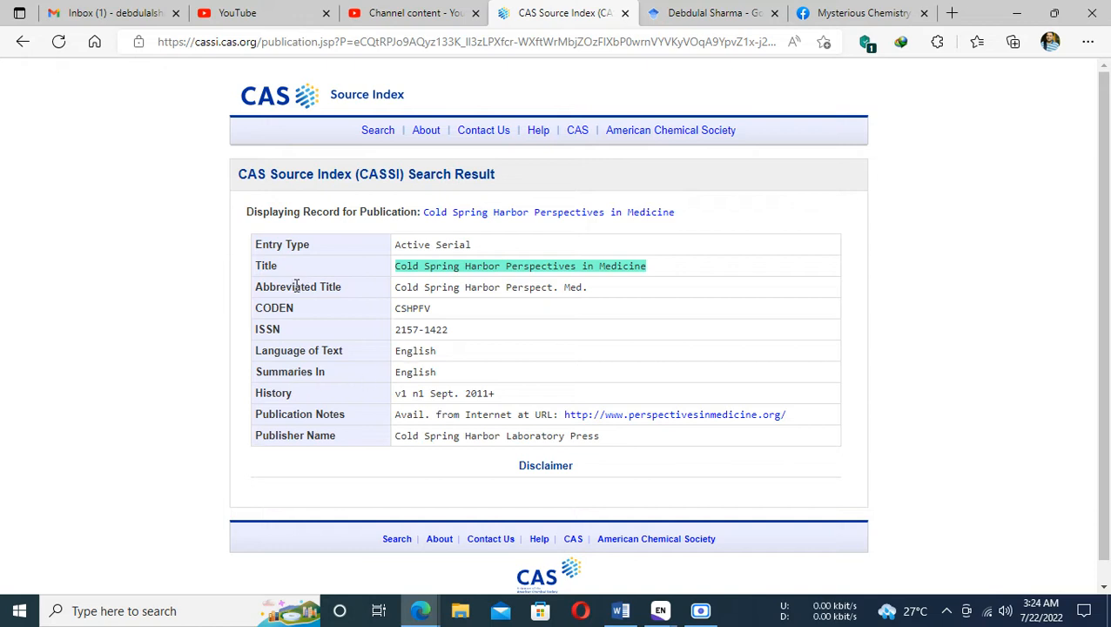
left_click_drag(593, 295, 396, 301)
left_click(598, 289)
Step: Switch to EndNote, display the terms of the RD Manuscript library's Journals list and enlarge the Term Lists window
mouse_move(661, 614)
left_click(756, 549)
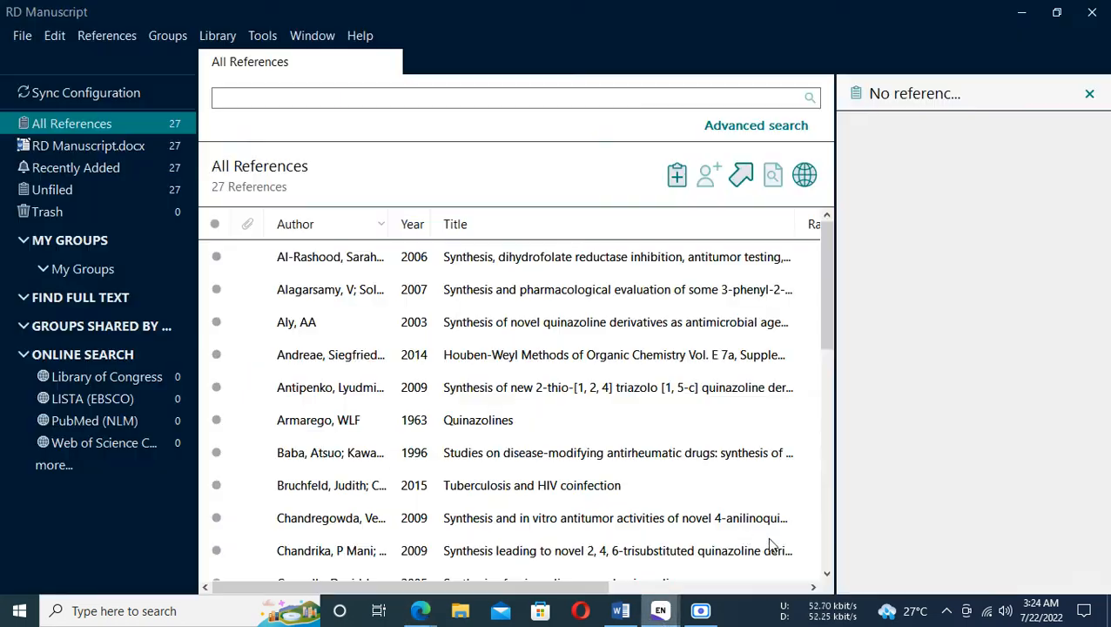
left_click(224, 40)
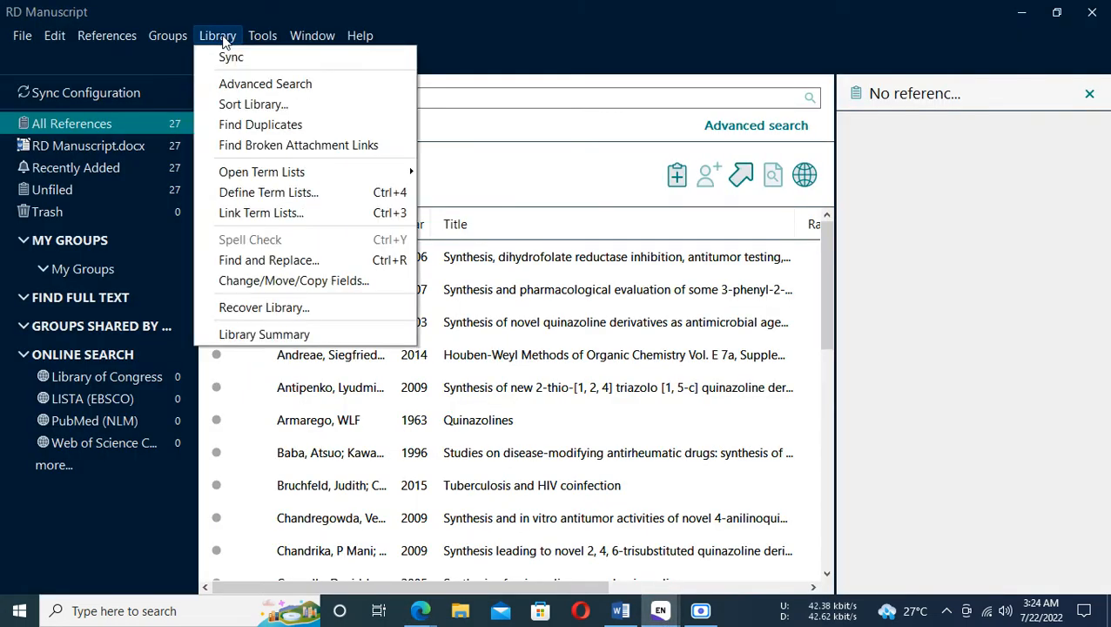
left_click(282, 199)
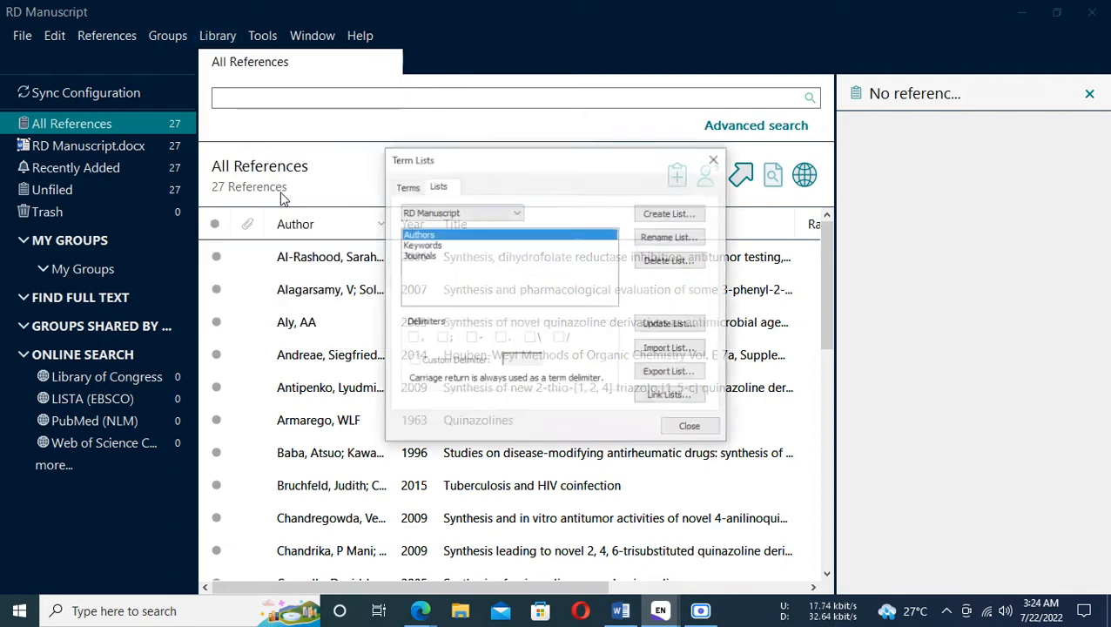
left_click(428, 257)
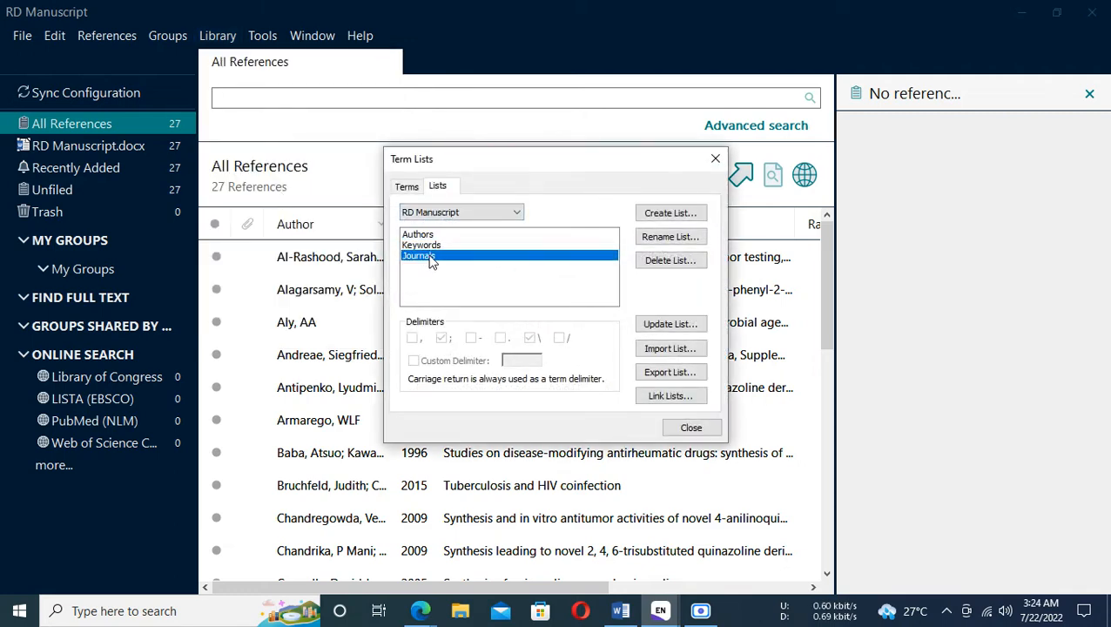
left_click(406, 189)
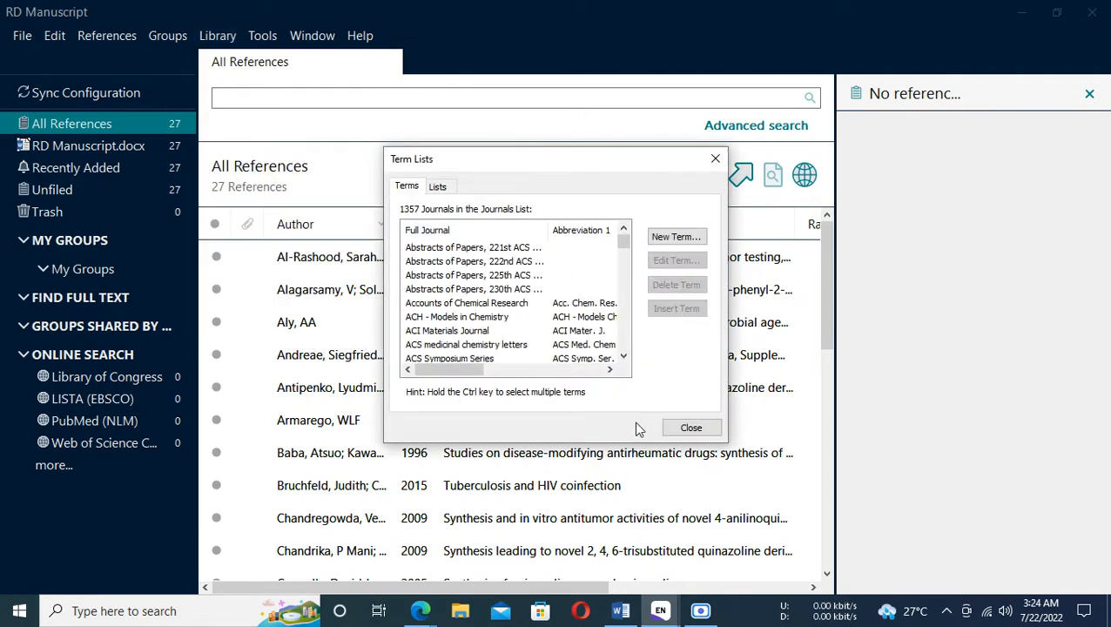
left_click_drag(723, 442, 992, 562)
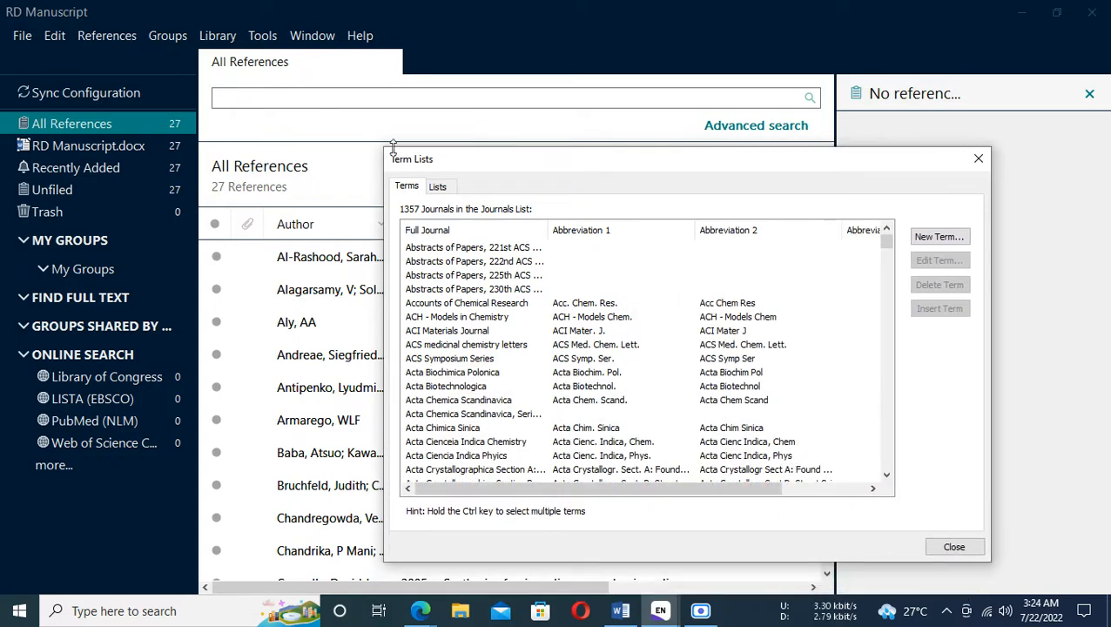
left_click_drag(385, 149, 252, 77)
Step: Look through the Journals list for an existing entry for "Cold Spring Harbor perspectives in medicine", checking the name against the CASSI record
scroll(426, 281, "down", 3)
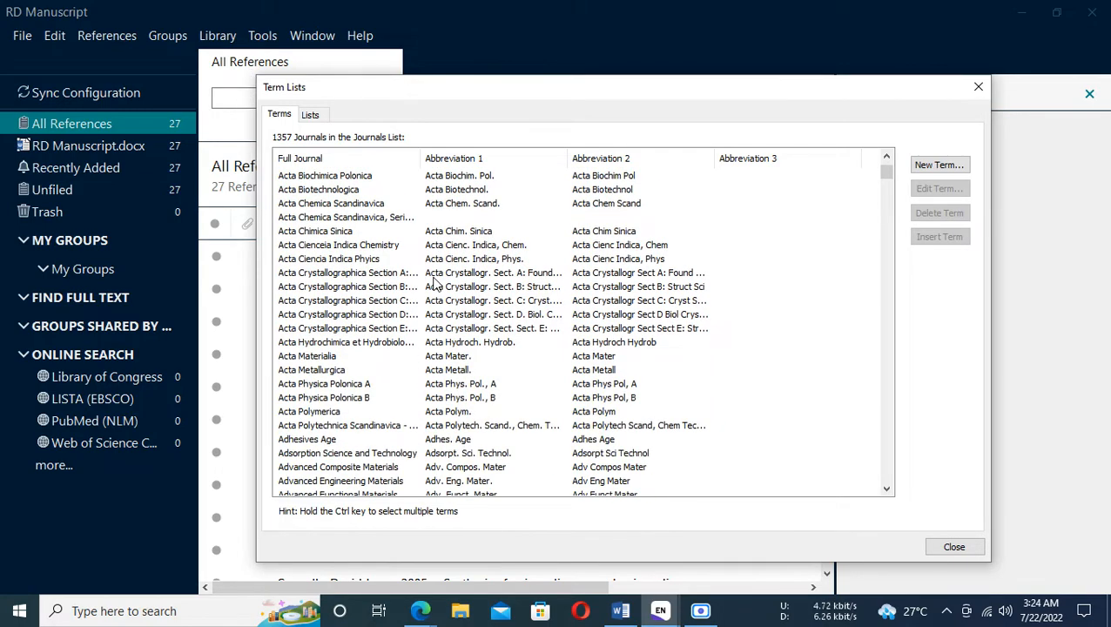
scroll(432, 279, "down", 20)
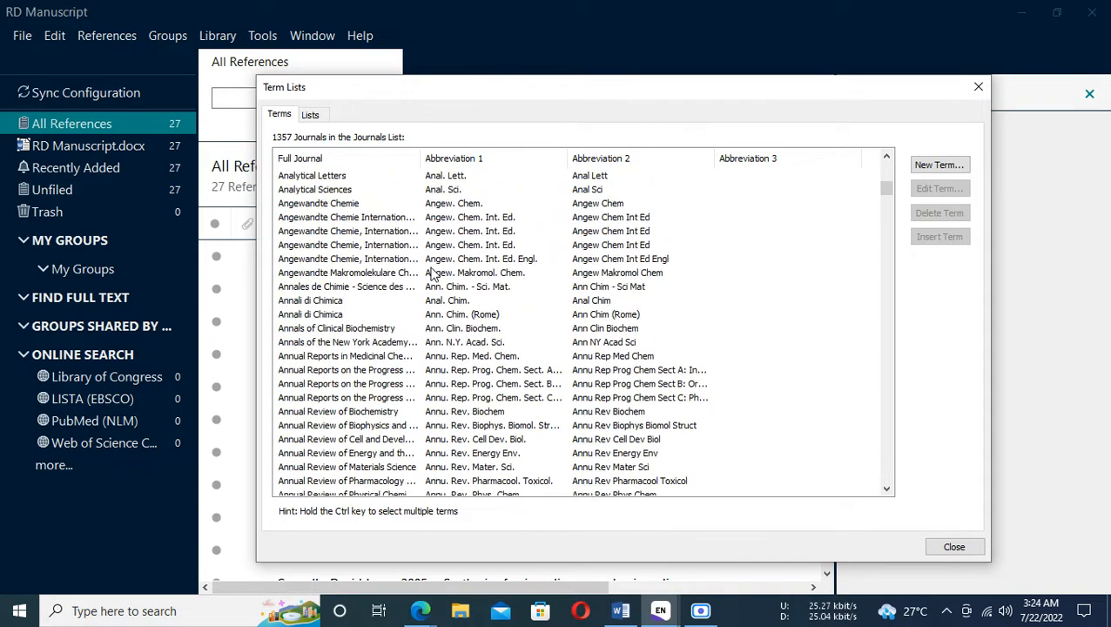
scroll(433, 275, "down", 20)
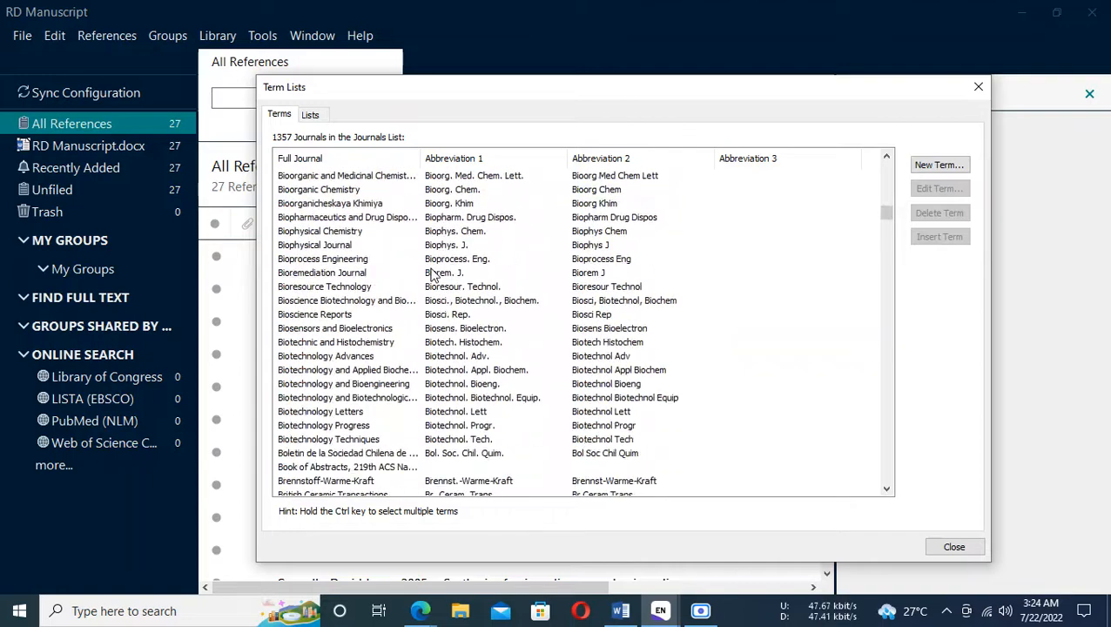
scroll(433, 275, "down", 20)
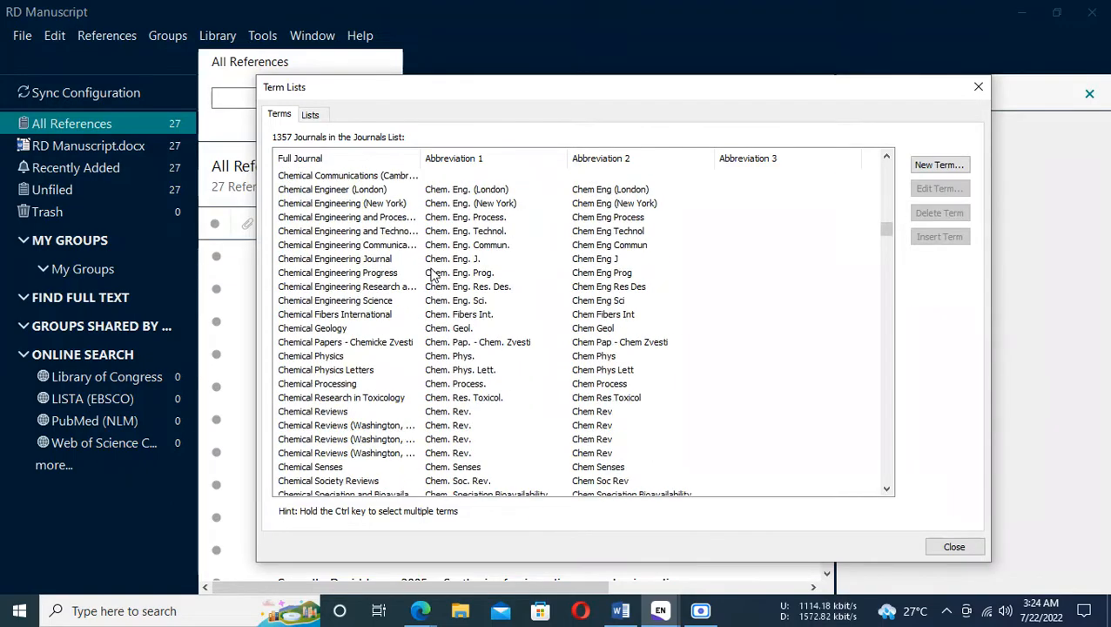
scroll(433, 275, "down", 10)
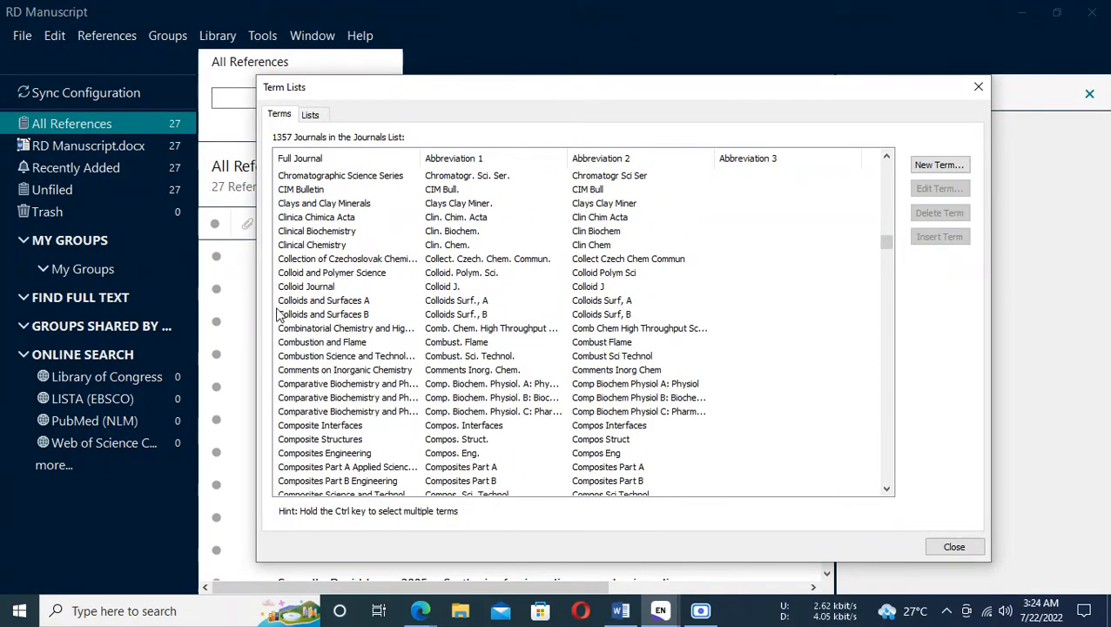
left_click(296, 247)
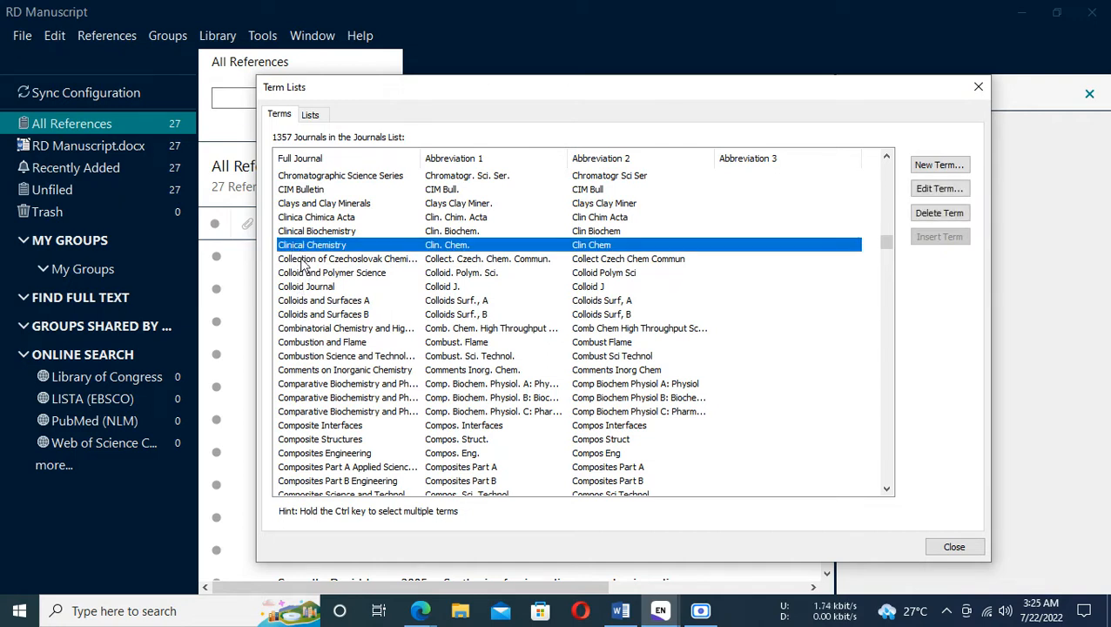
left_click(302, 259)
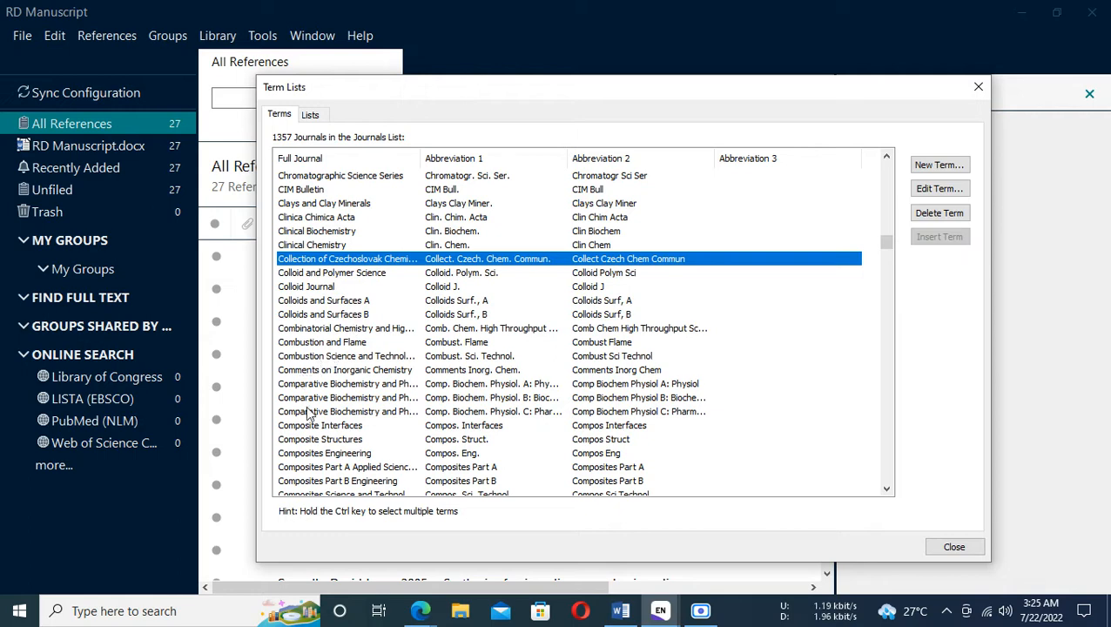
scroll(313, 401, "down", 15)
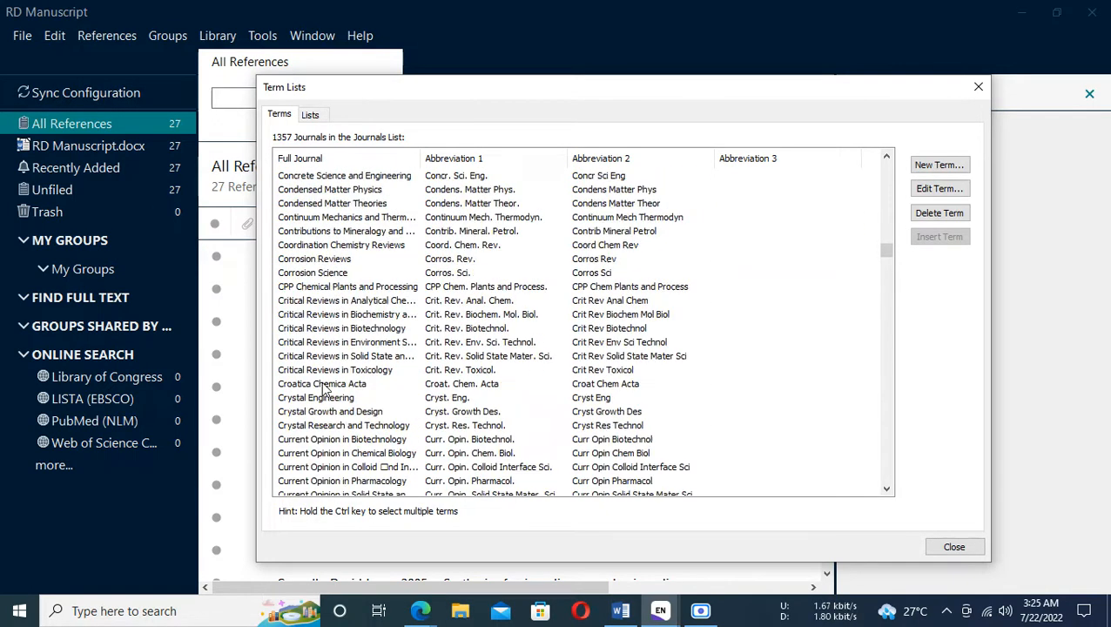
scroll(322, 385, "down", 9)
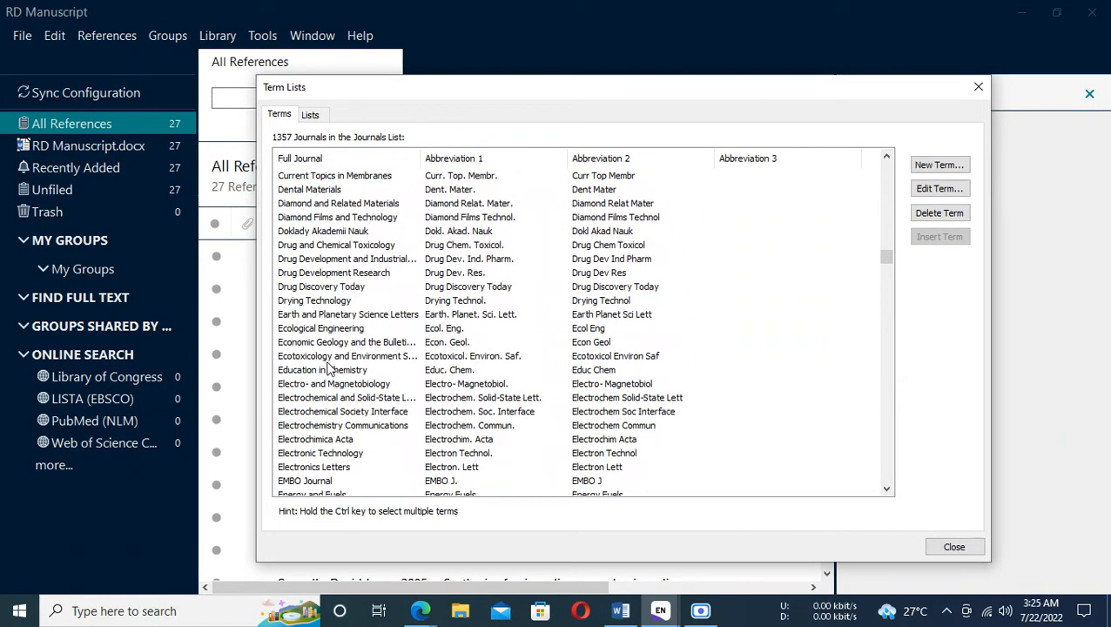
key("alt+Tab")
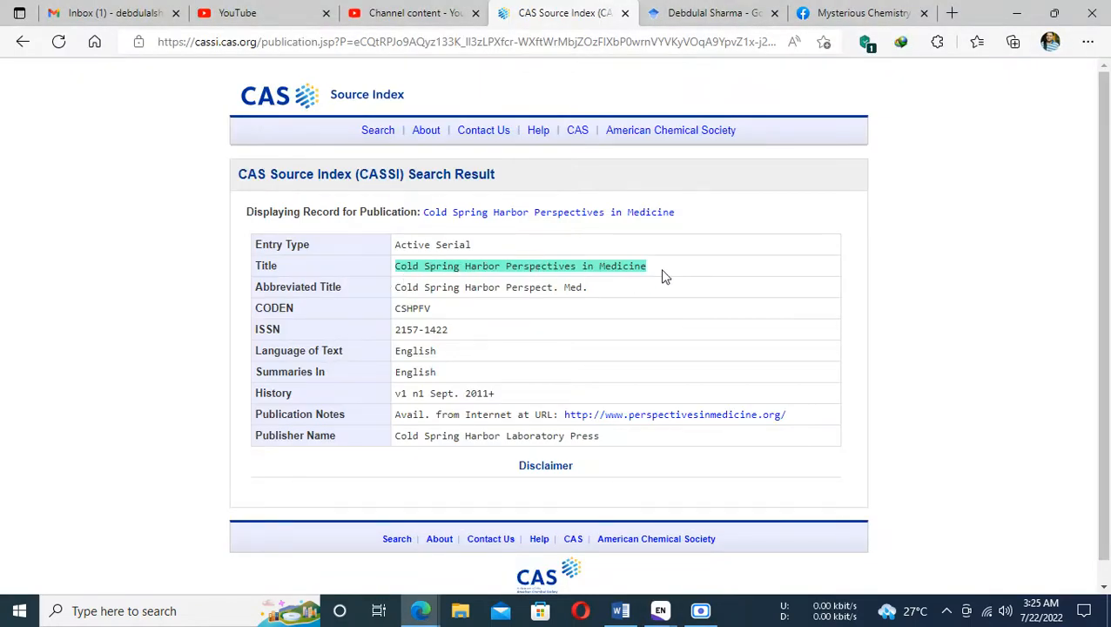
key("alt+Tab")
scroll(340, 285, "up", 4)
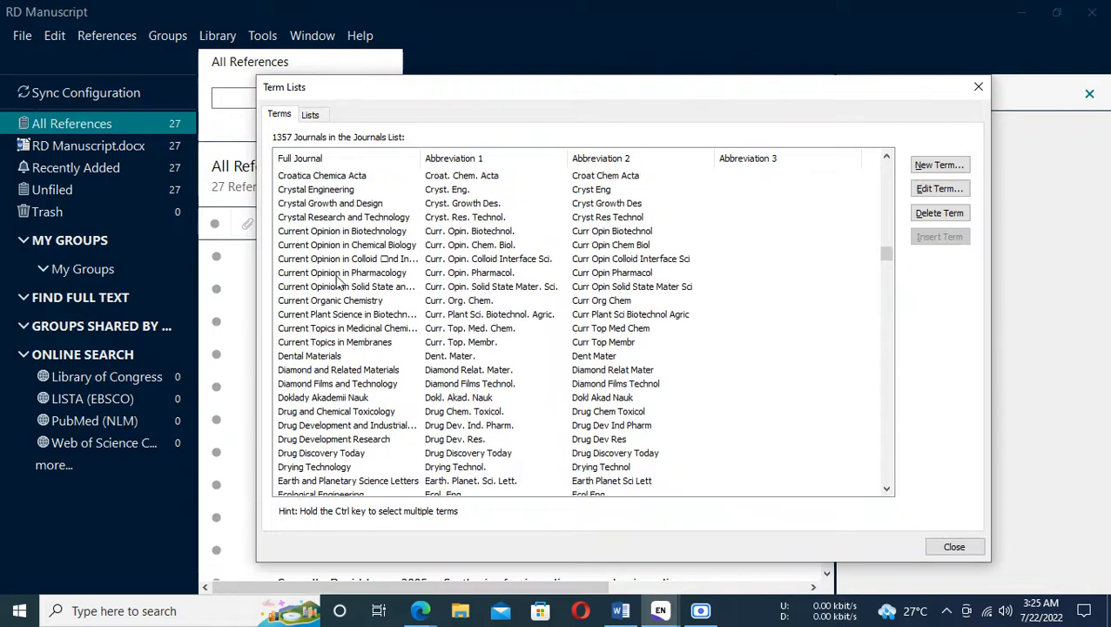
scroll(340, 284, "up", 6)
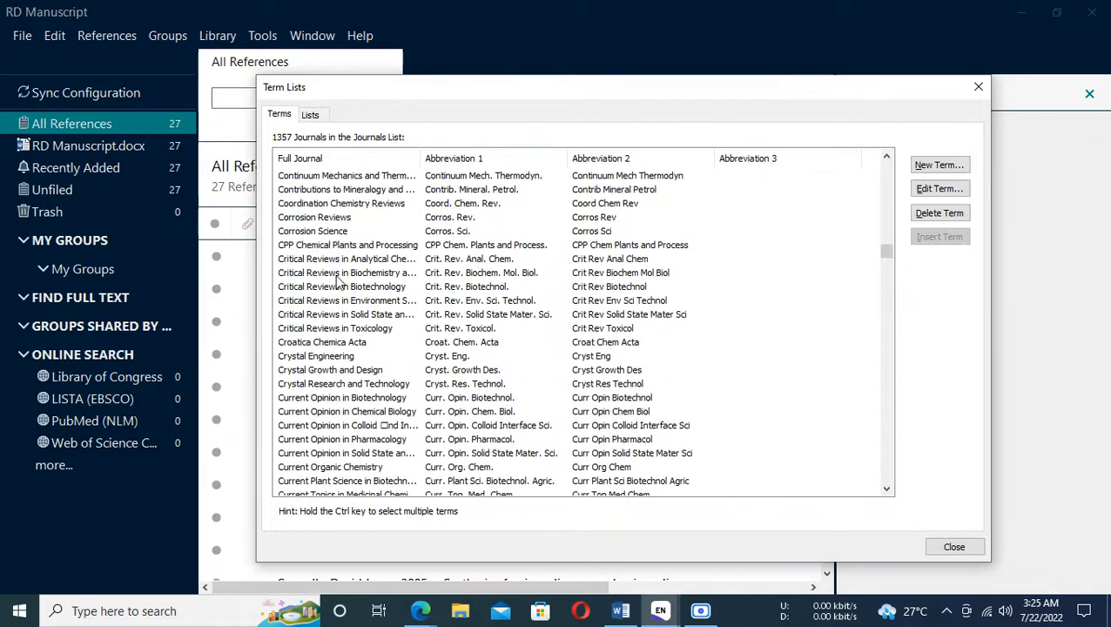
Step: Start a new journal term with the full name "Cold Spring Harbor perspectives in medicine" and copy its abbreviated title from the CASSI record in the browser
left_click(932, 166)
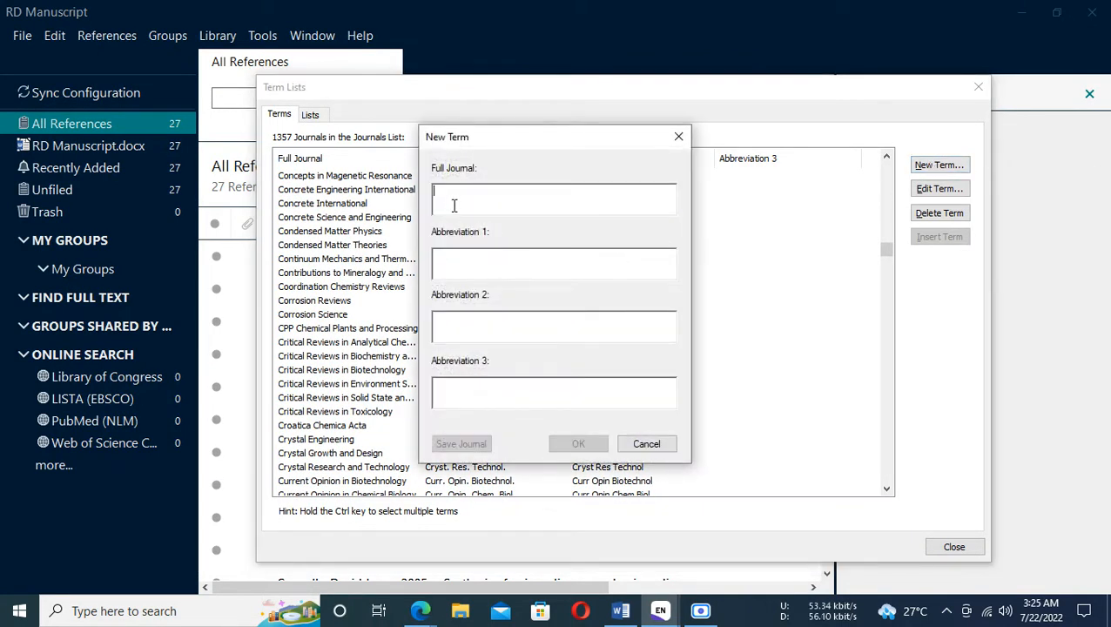
type("Cold Spring Harbor perspectives in medicine")
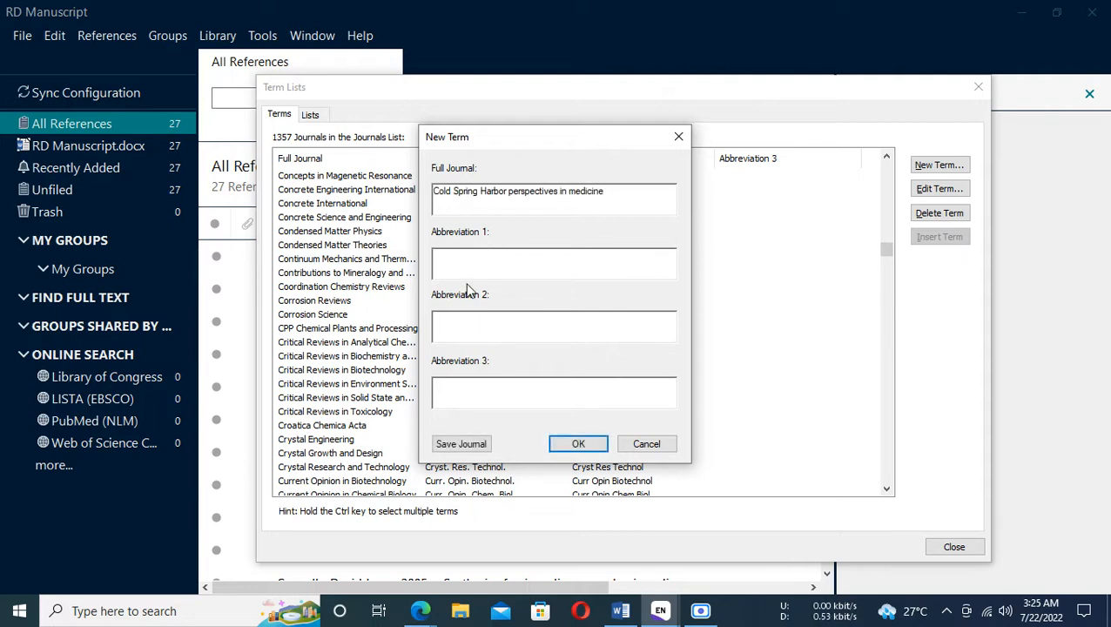
left_click(422, 609)
left_click(340, 544)
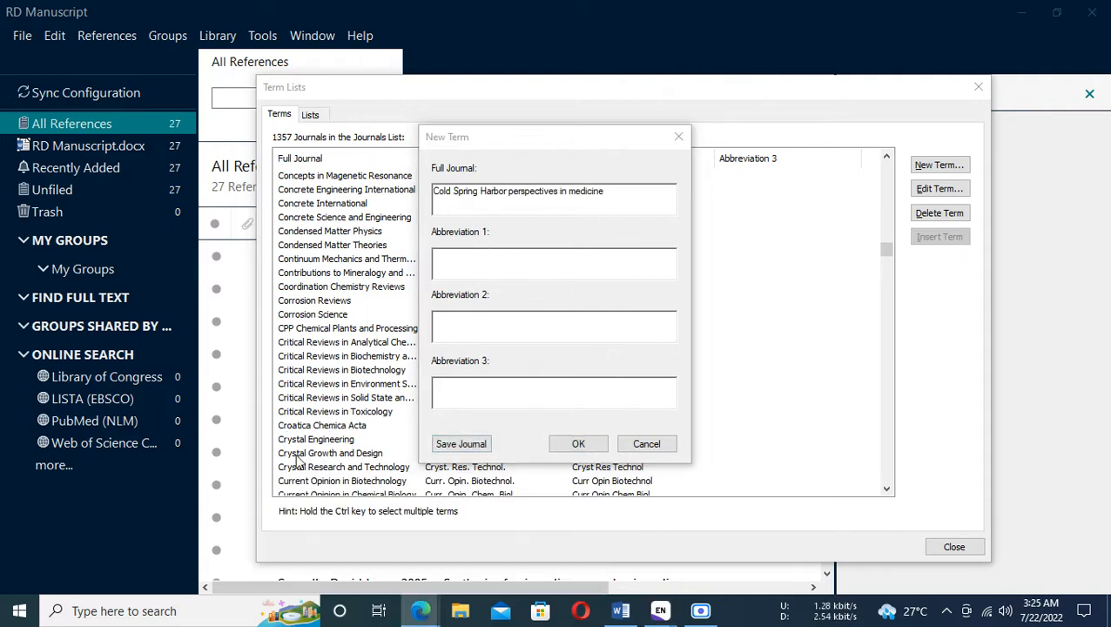
right_click(420, 612)
left_click(422, 612)
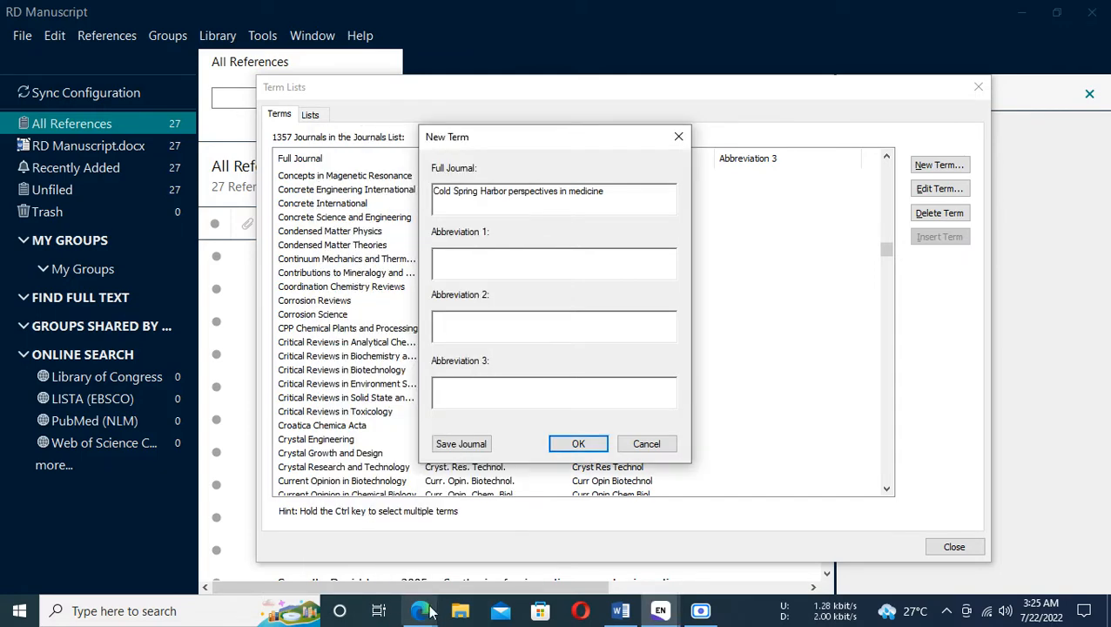
mouse_move(421, 613)
left_click(353, 558)
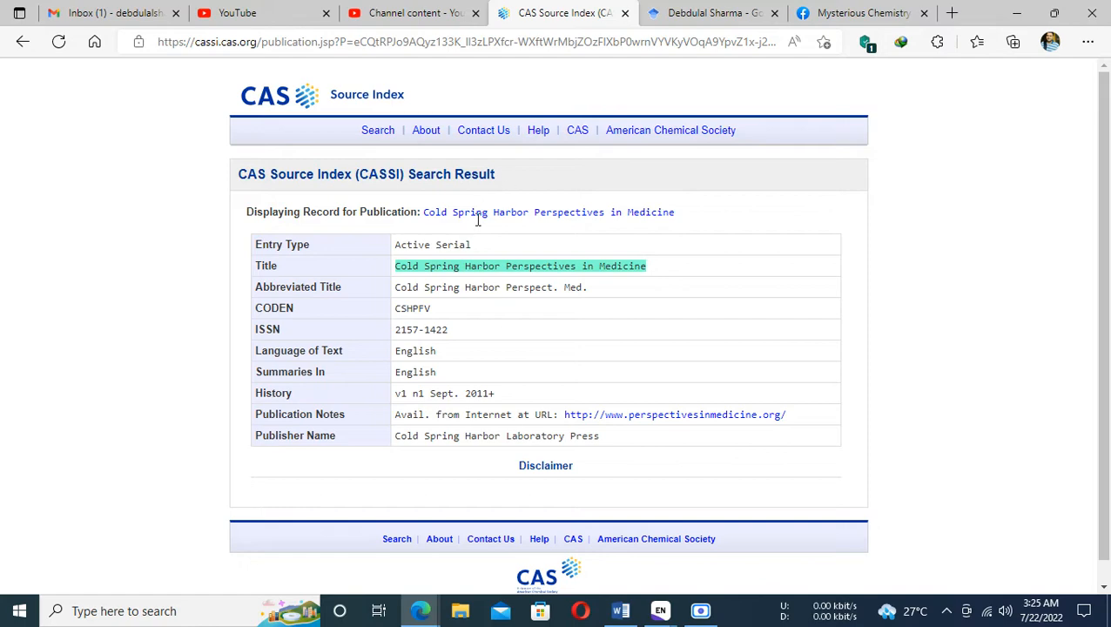
left_click_drag(598, 288, 399, 303)
key("ctrl+c")
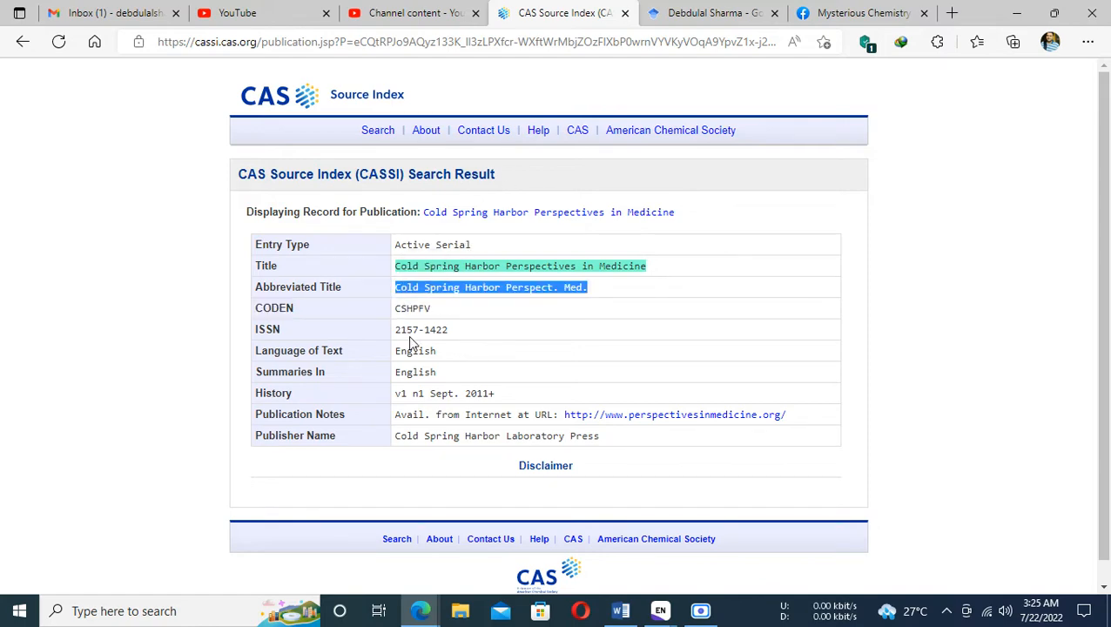
Step: Back in EndNote, set Abbreviation 1 and Abbreviation 2 to "Cold Spring Harbor Perspect. Med." and save the new journal term
key("alt+Tab")
left_click(473, 262)
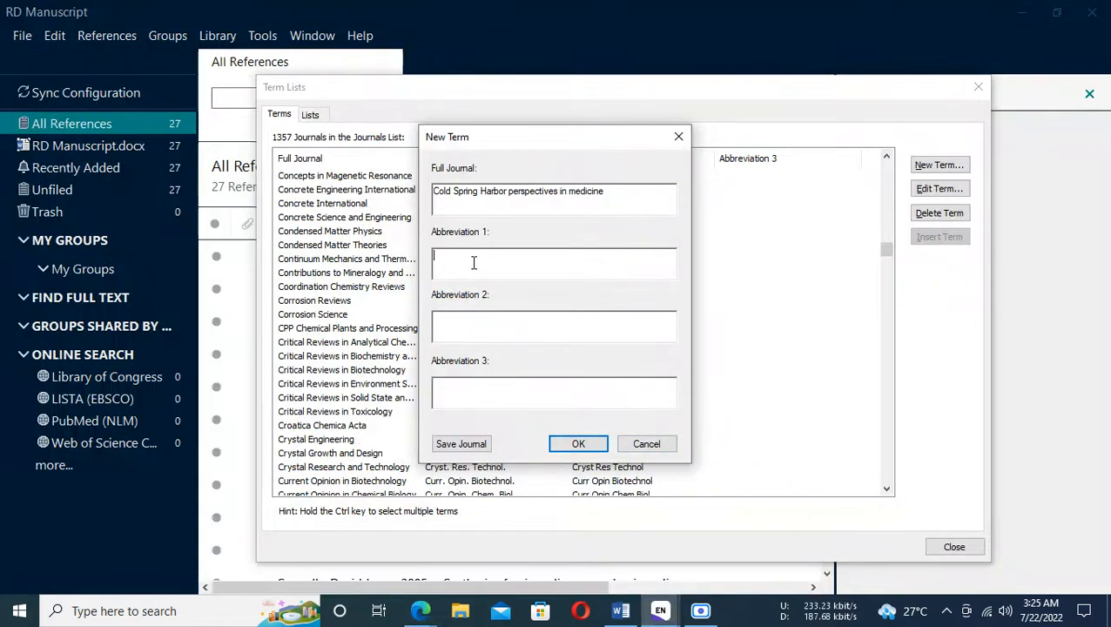
key("ctrl+v")
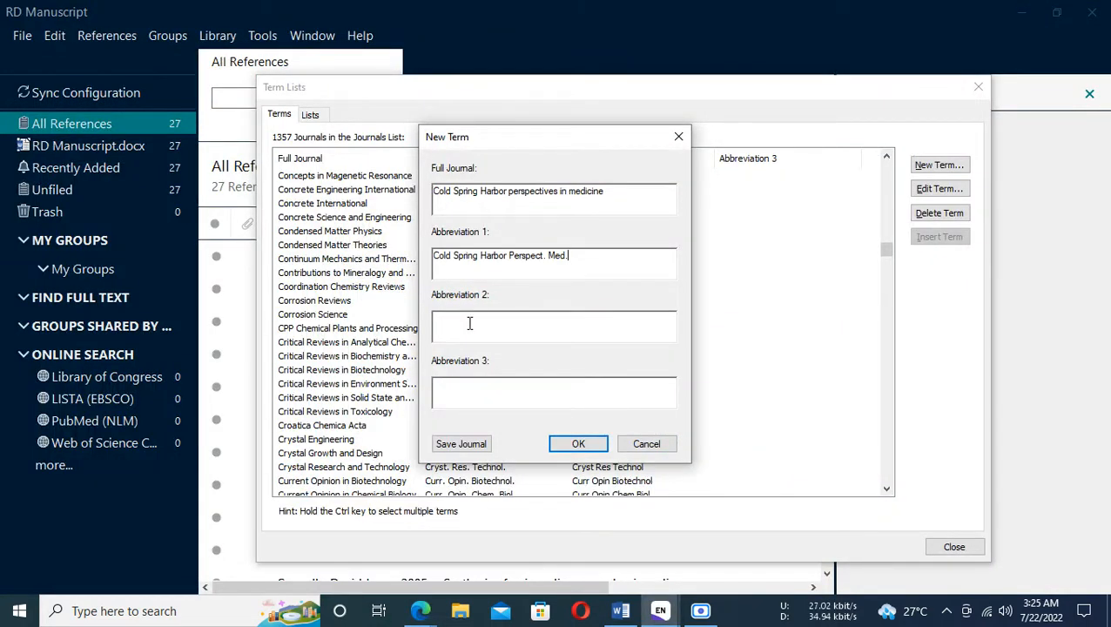
key("ctrl+v")
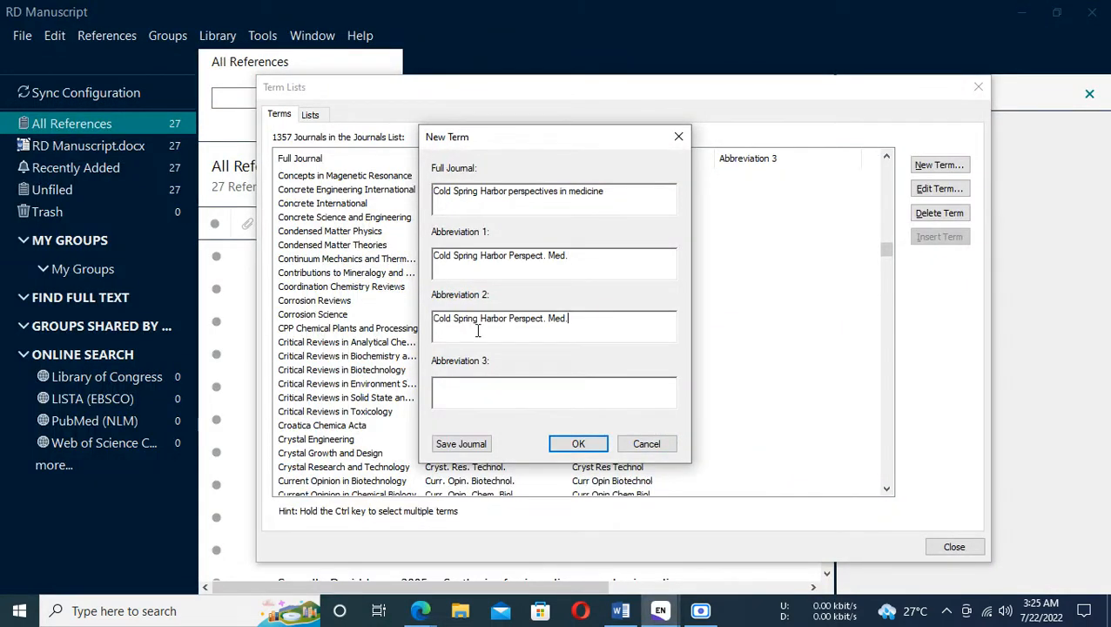
left_click(578, 445)
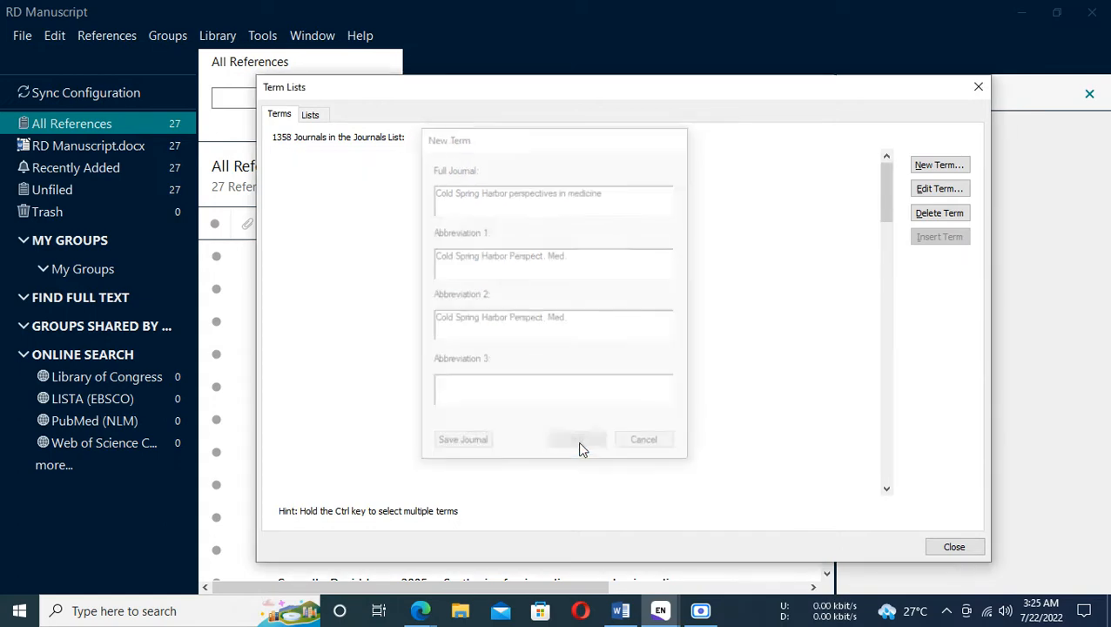
scroll(582, 445, "down", 15)
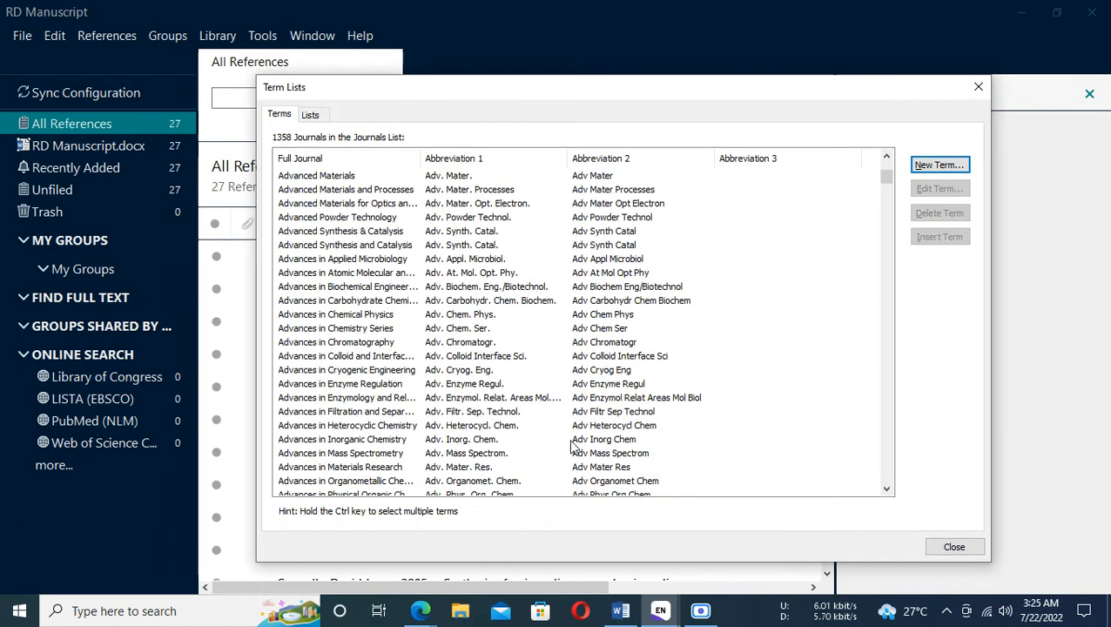
Step: Switch to the Word manuscript and copy the article title "New Leads for the Treatment of Multidrug Resistant Mycobacterium tuberculosis" from reference 3
left_click(621, 611)
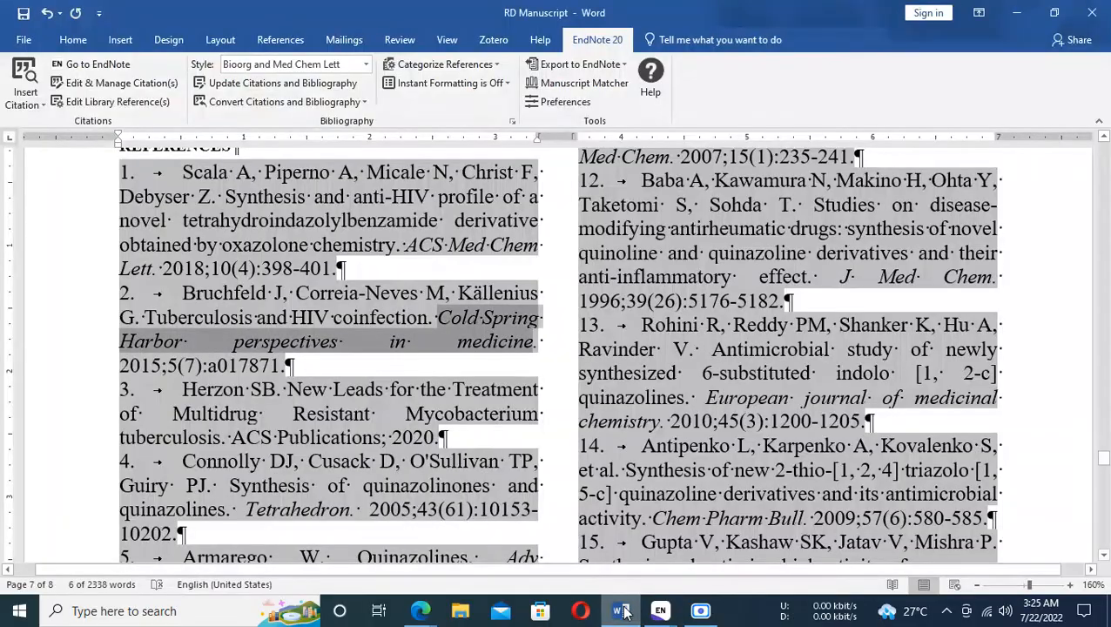
scroll(374, 349, "down", 3)
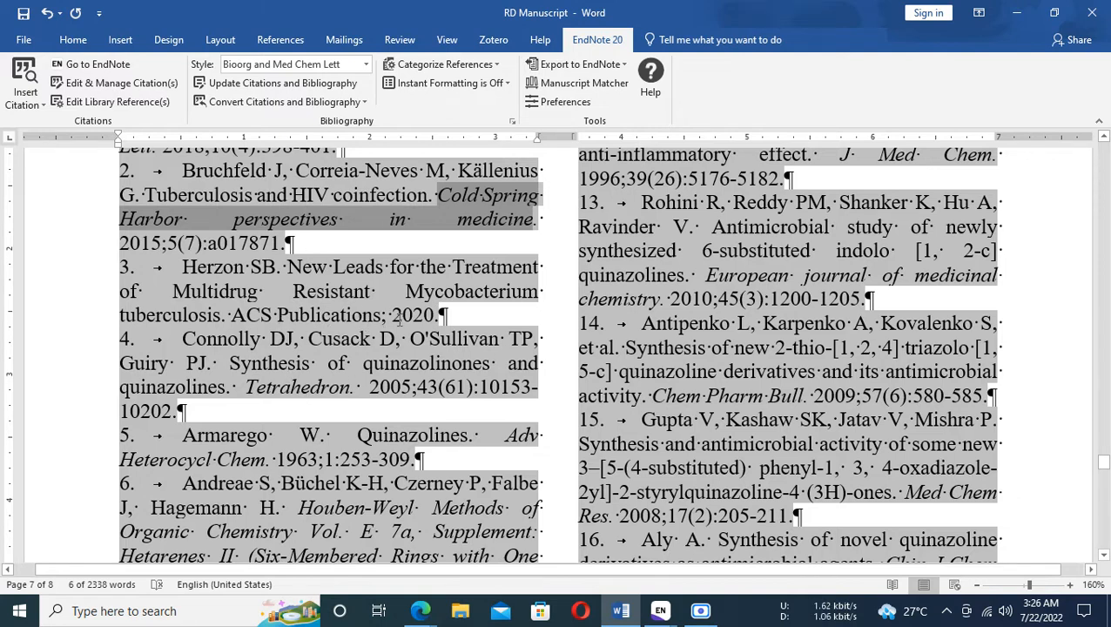
left_click(185, 265)
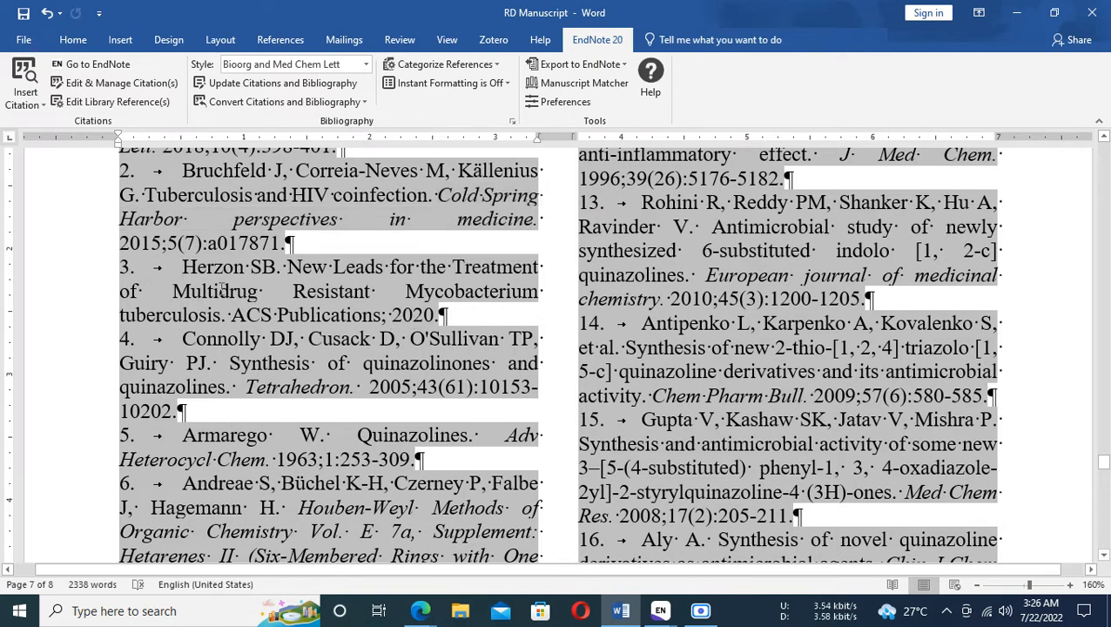
left_click_drag(185, 270, 254, 292)
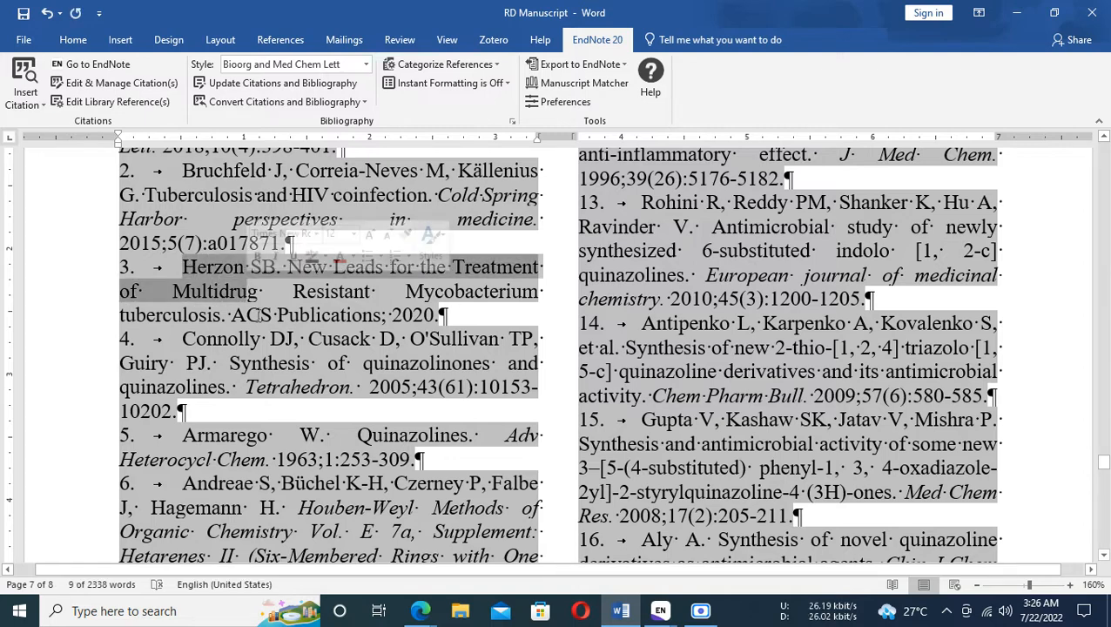
left_click(385, 312)
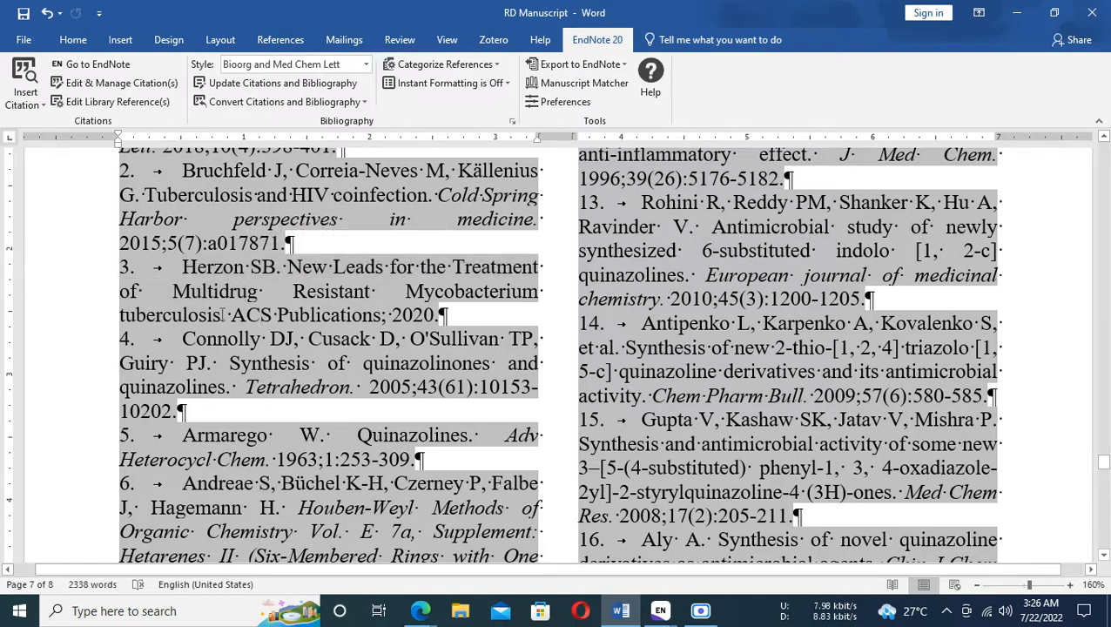
left_click_drag(223, 314, 287, 267)
left_click(348, 277)
left_click_drag(288, 267, 221, 323)
key("ctrl+c")
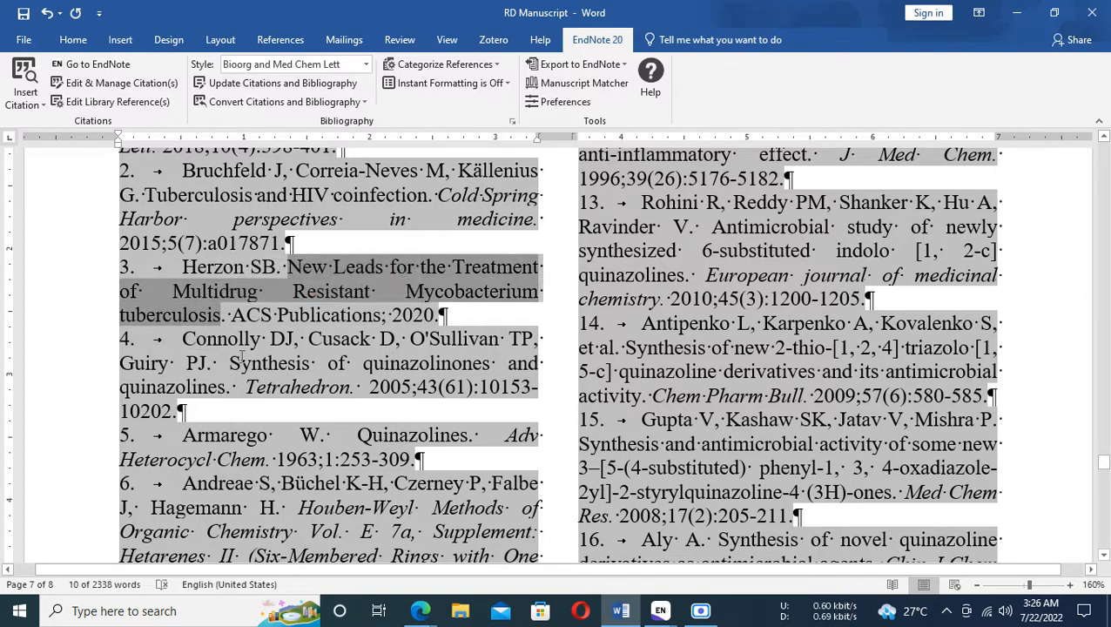
Step: Switch to the browser, search Google Scholar for the copied article title and display the citation formats of the matching article
left_click(420, 610)
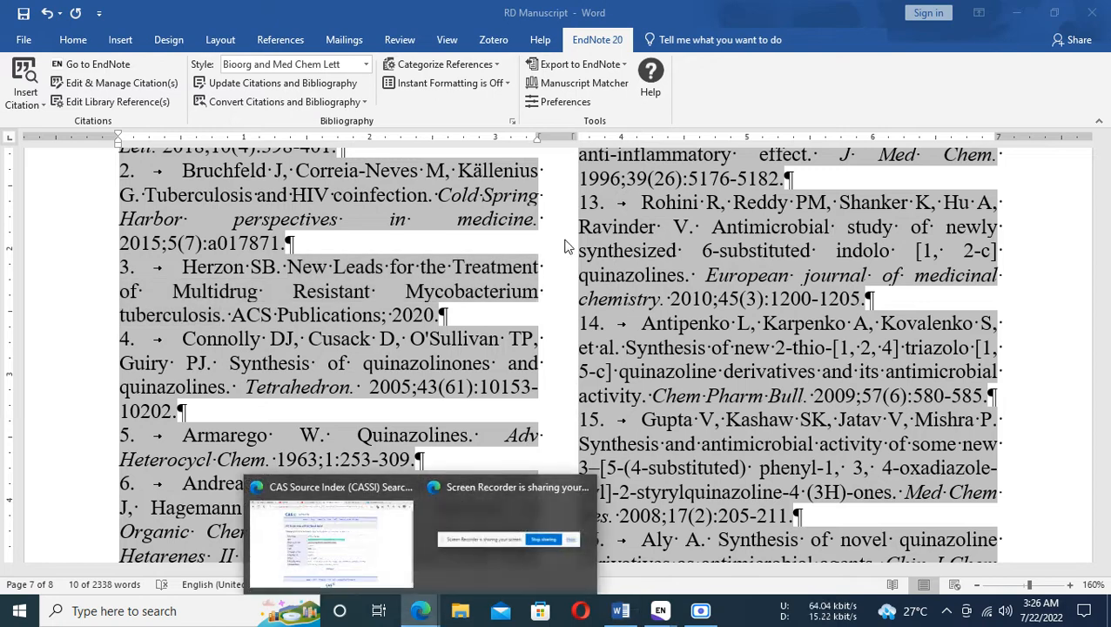
left_click(410, 535)
left_click(709, 12)
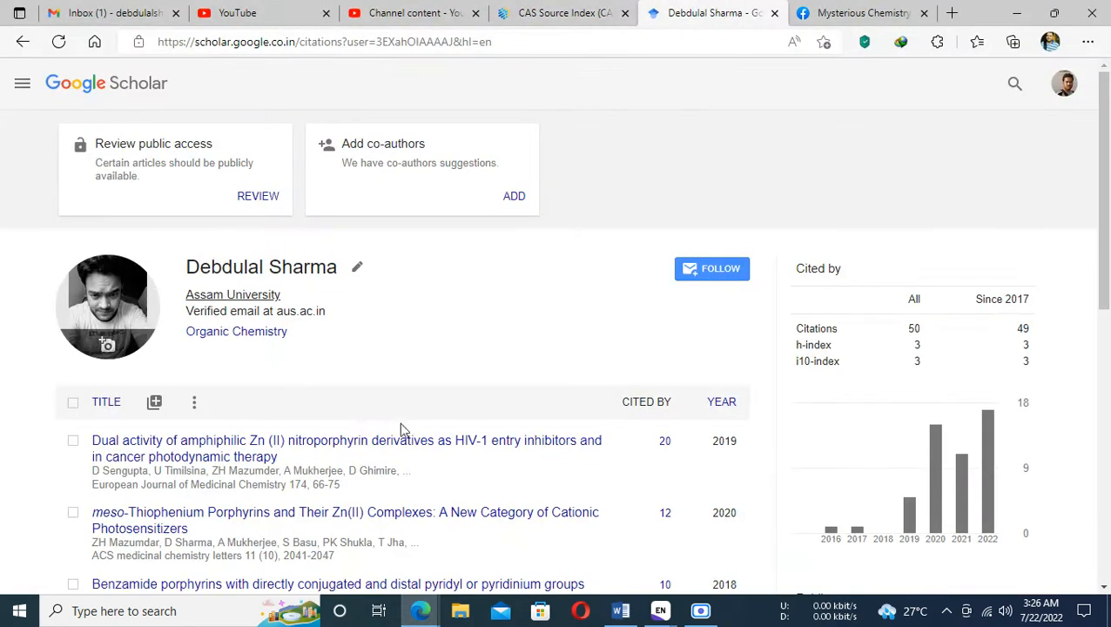
left_click(54, 89)
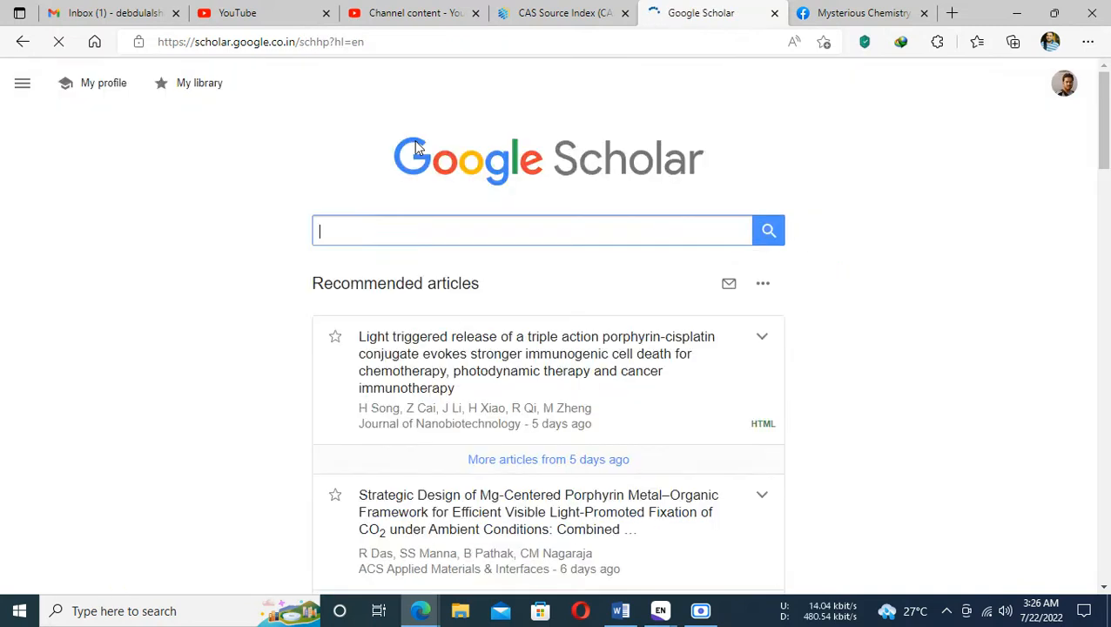
left_click(406, 223)
key("ctrl+v")
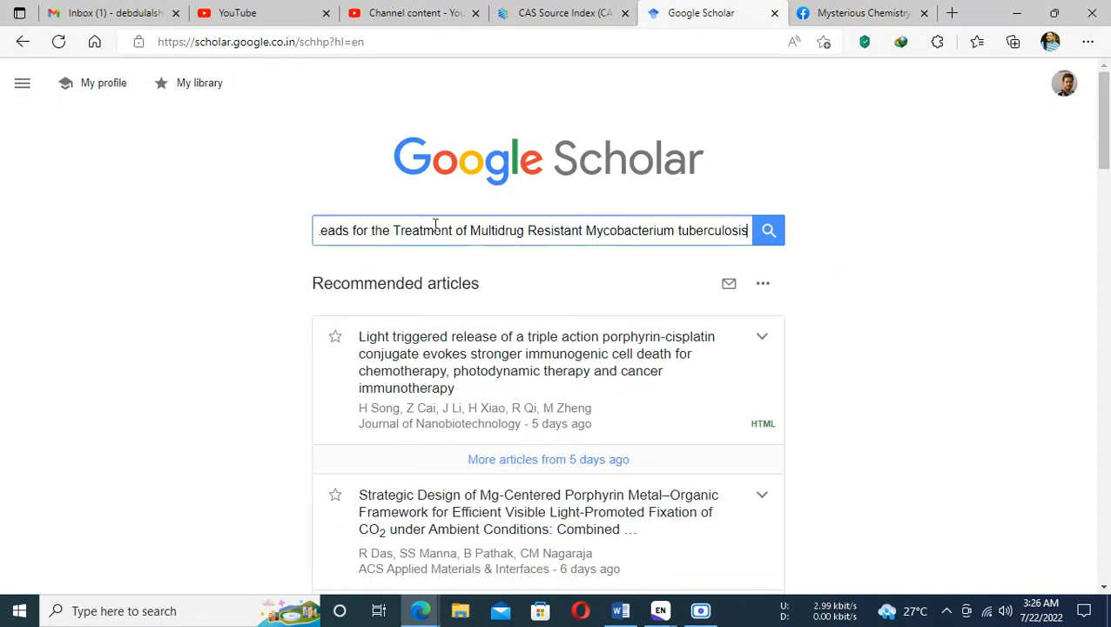
left_click(769, 231)
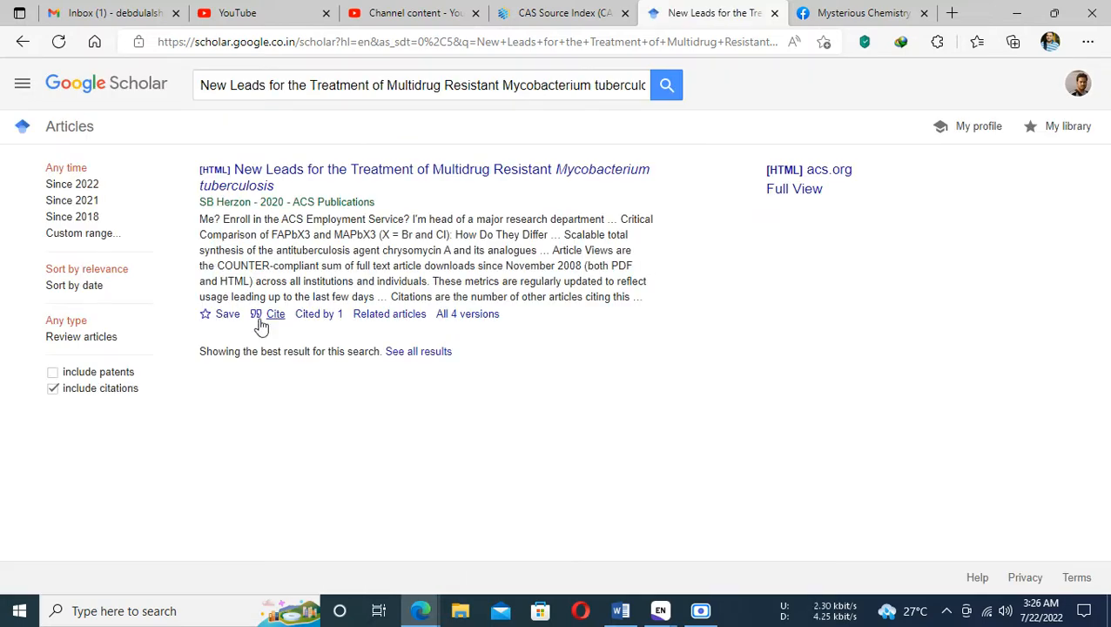
left_click(261, 314)
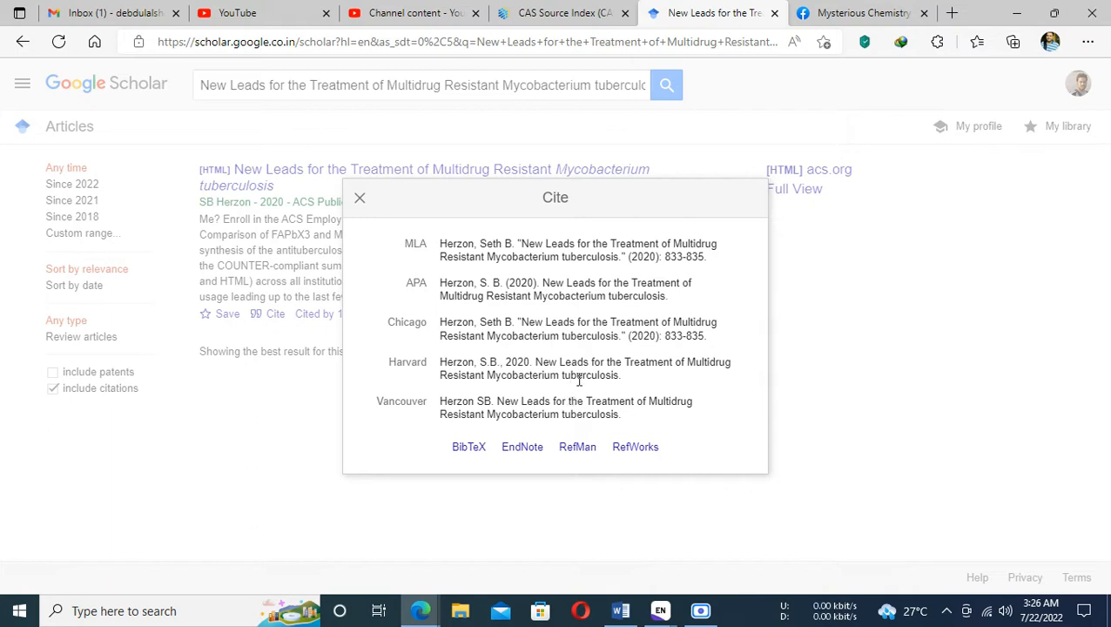
Step: Close the citation formats and open the matching article's page on ACS Publications to check its journal details
left_click(360, 198)
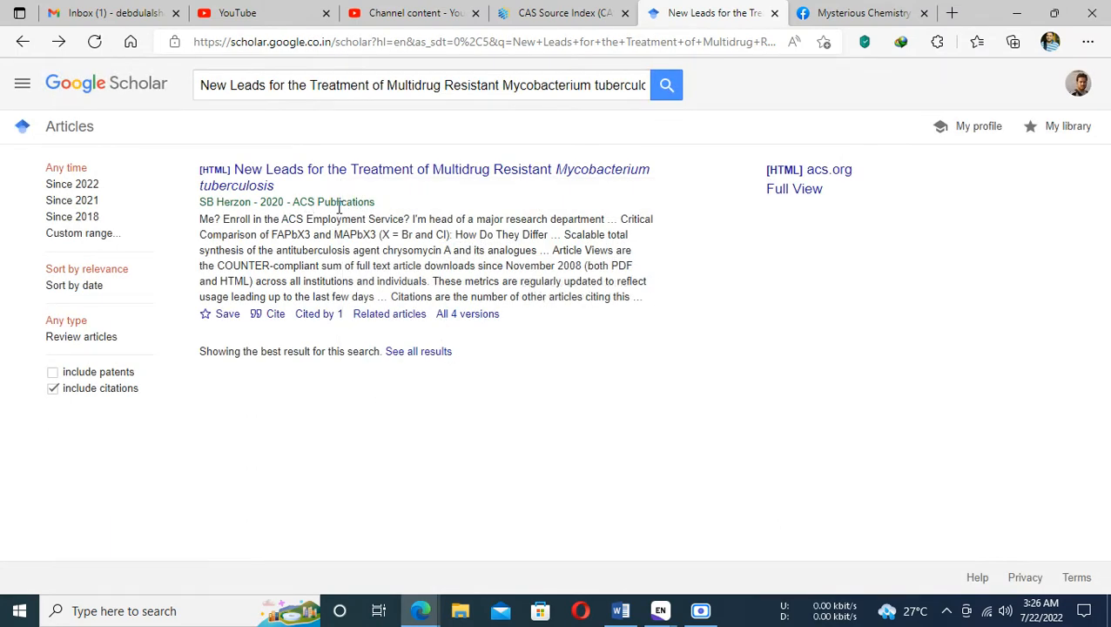
left_click(303, 177)
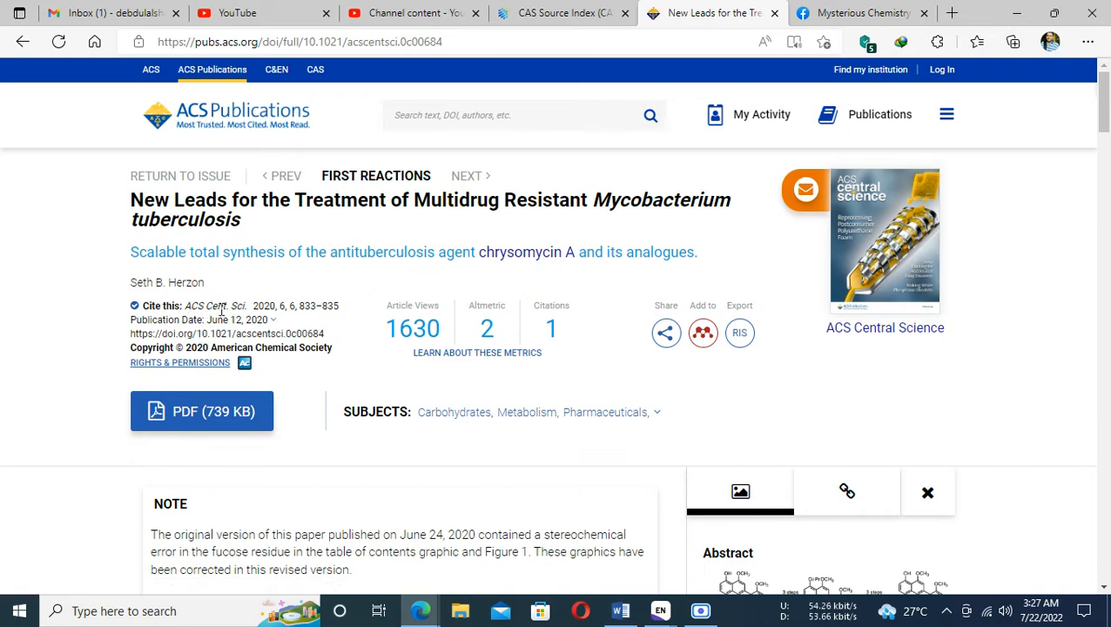
scroll(519, 475, "down", 3)
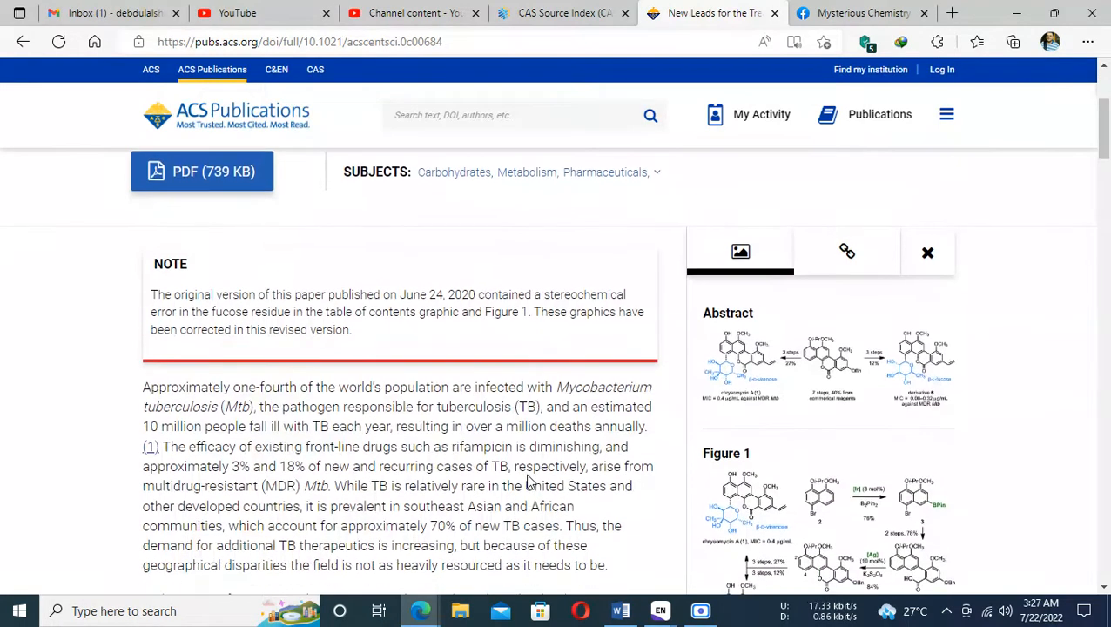
scroll(530, 472, "up", 3)
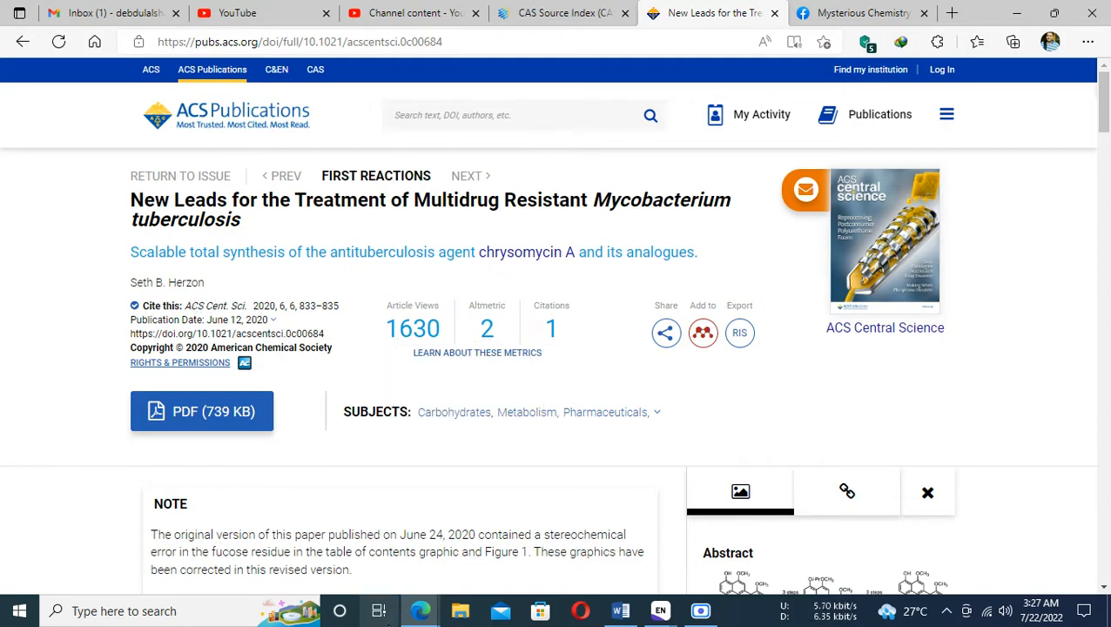
scroll(584, 488, "down", 3)
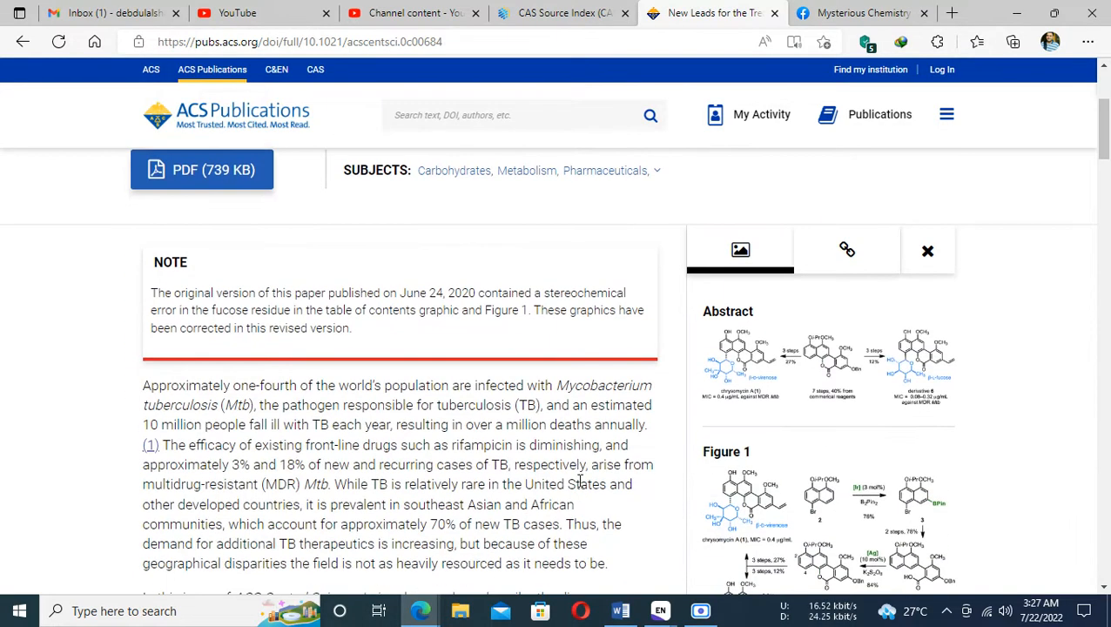
scroll(580, 481, "up", 3)
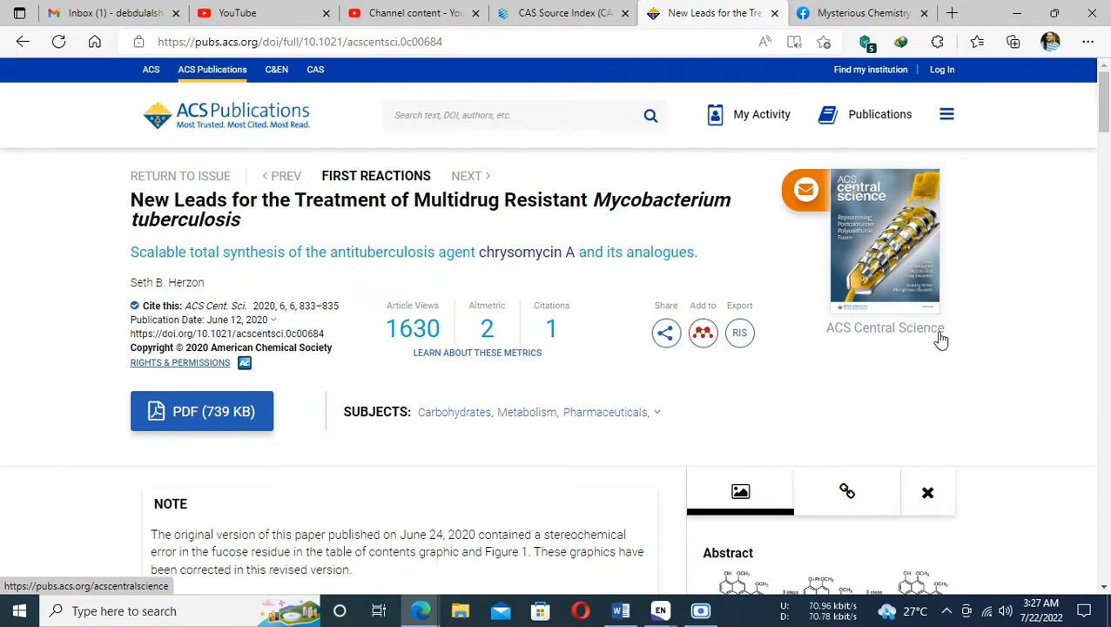
Step: Copy the full journal name "ACS Central Science" from the article page
left_click_drag(945, 330, 833, 332)
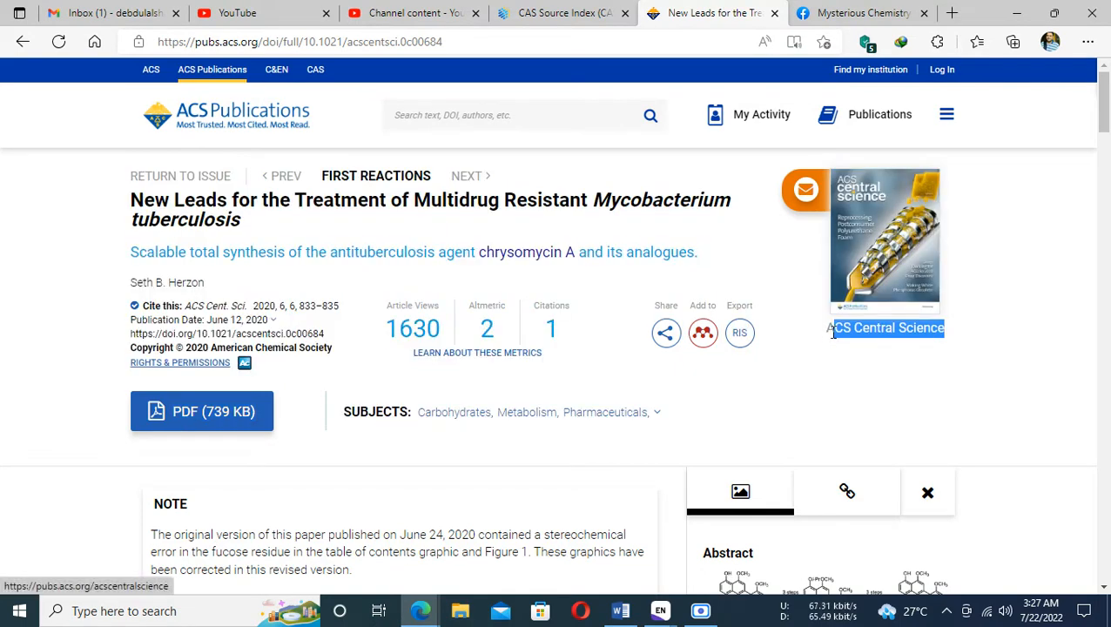
right_click(878, 331)
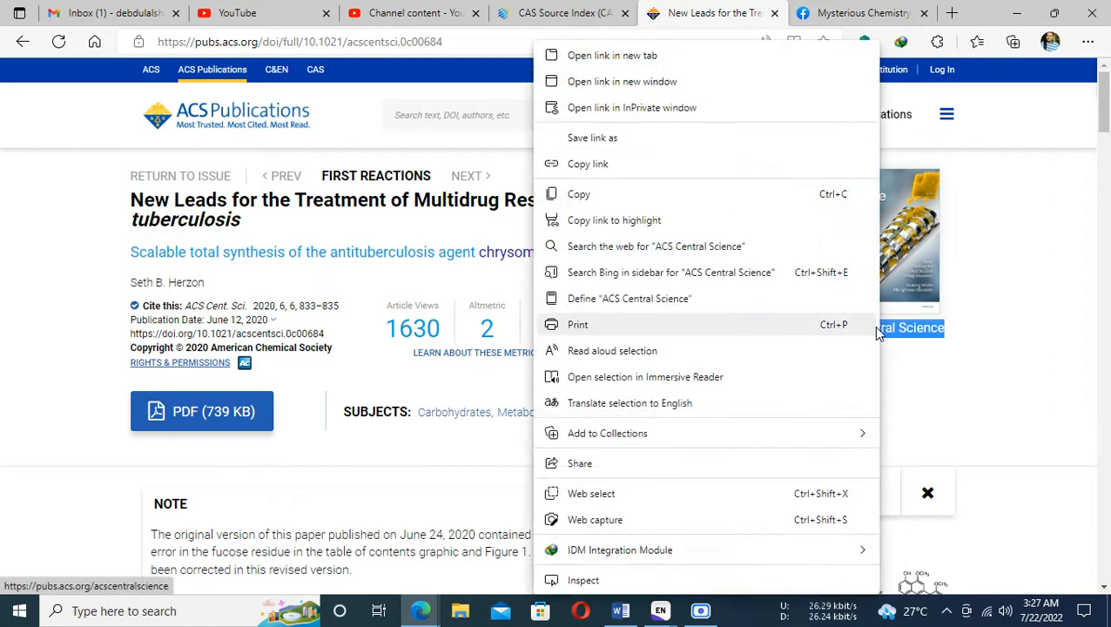
left_click(582, 194)
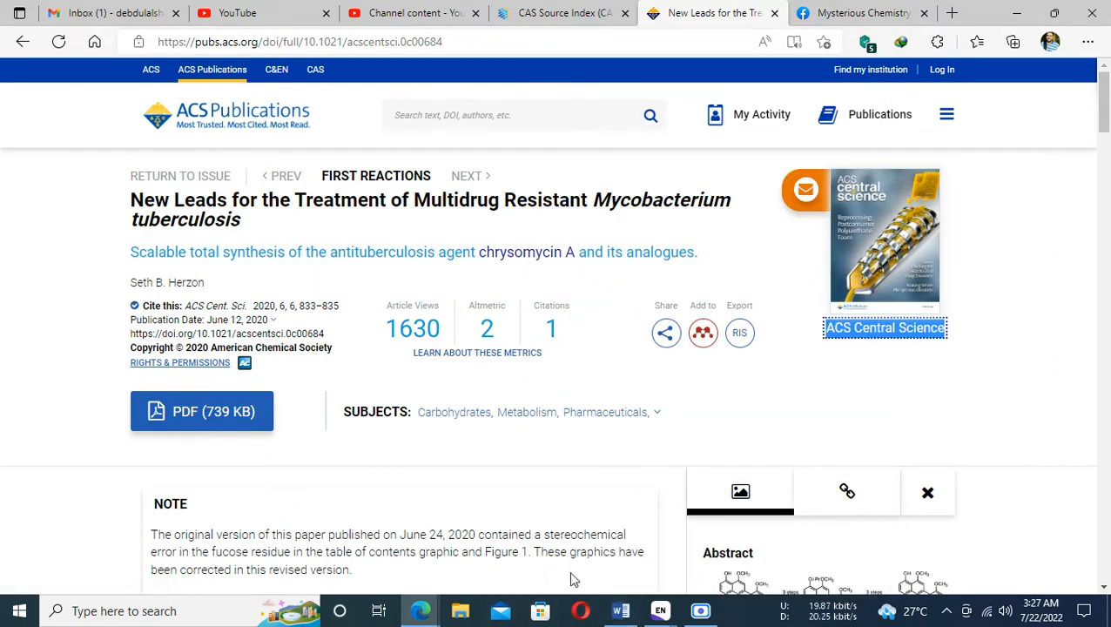
Step: Switch to the RD Manuscript library in EndNote and start a new journal term with the full name "ACS Central Science"
left_click(621, 611)
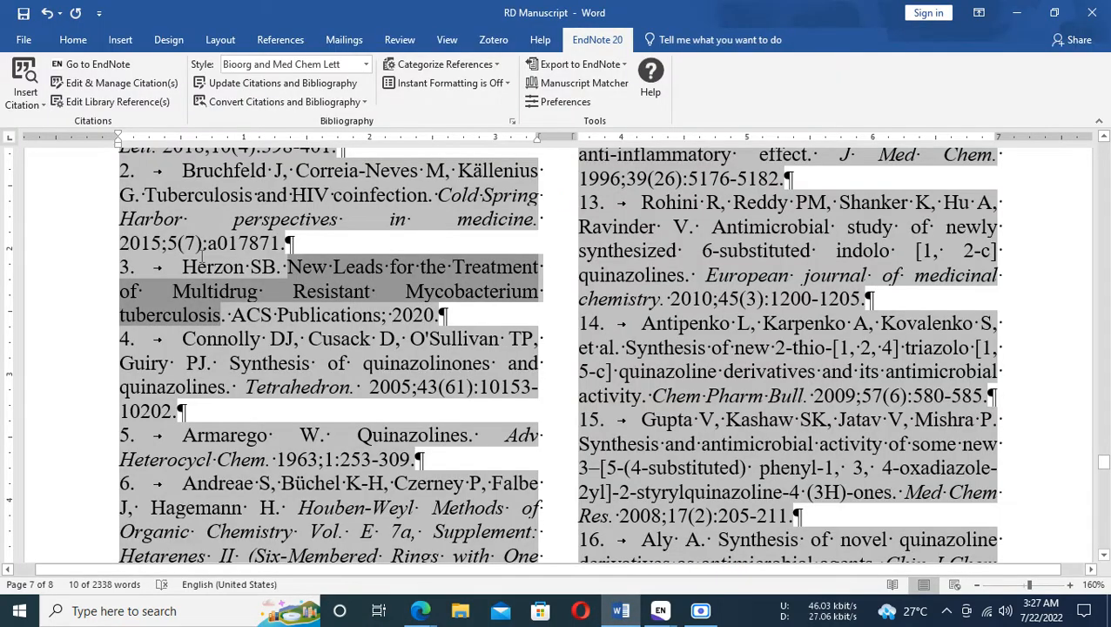
left_click(661, 611)
left_click(732, 538)
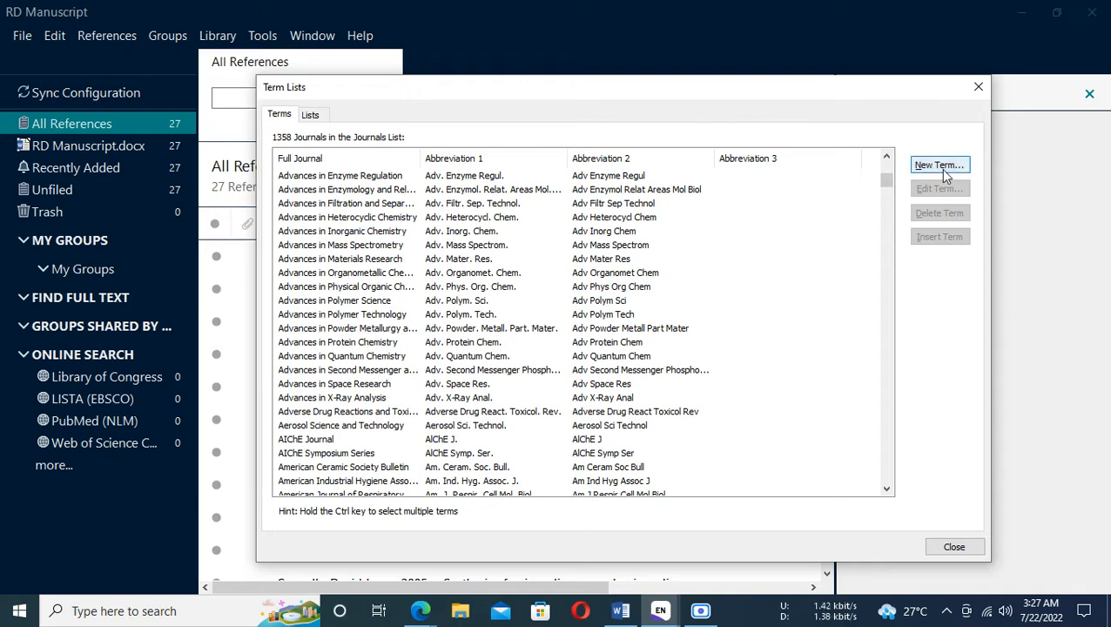
scroll(371, 331, "up", 12)
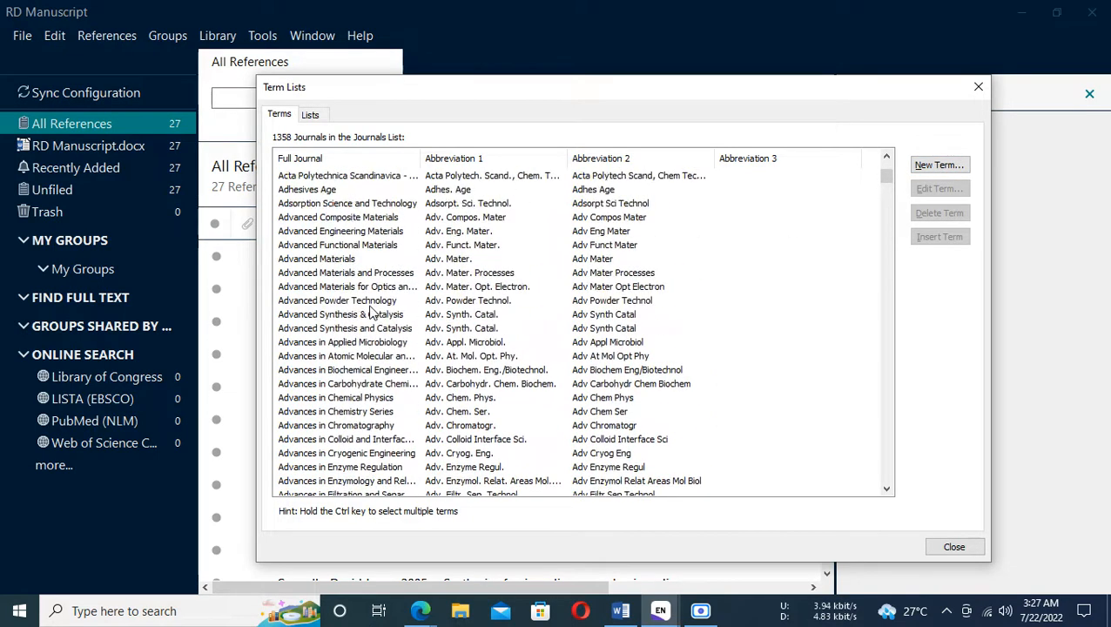
scroll(366, 313, "up", 4)
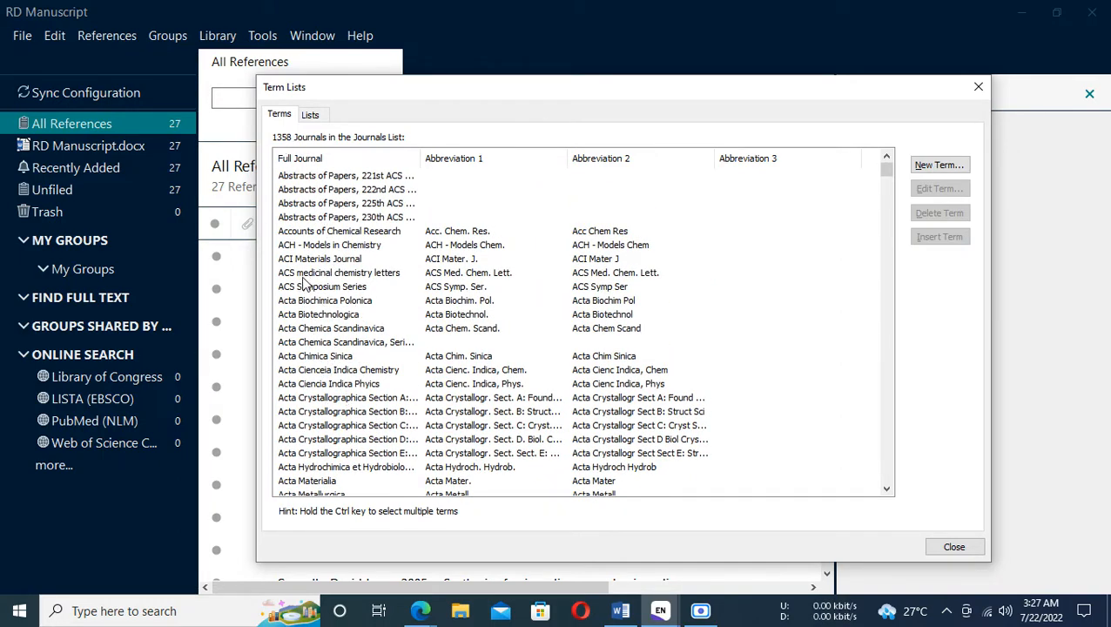
left_click(939, 164)
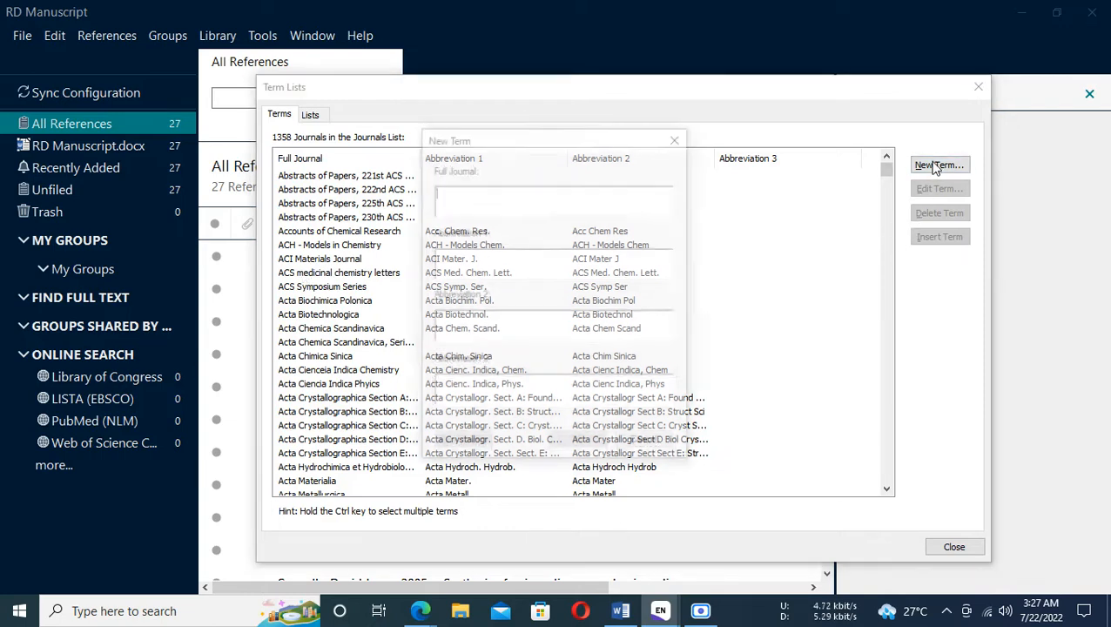
type("ACS Central Science")
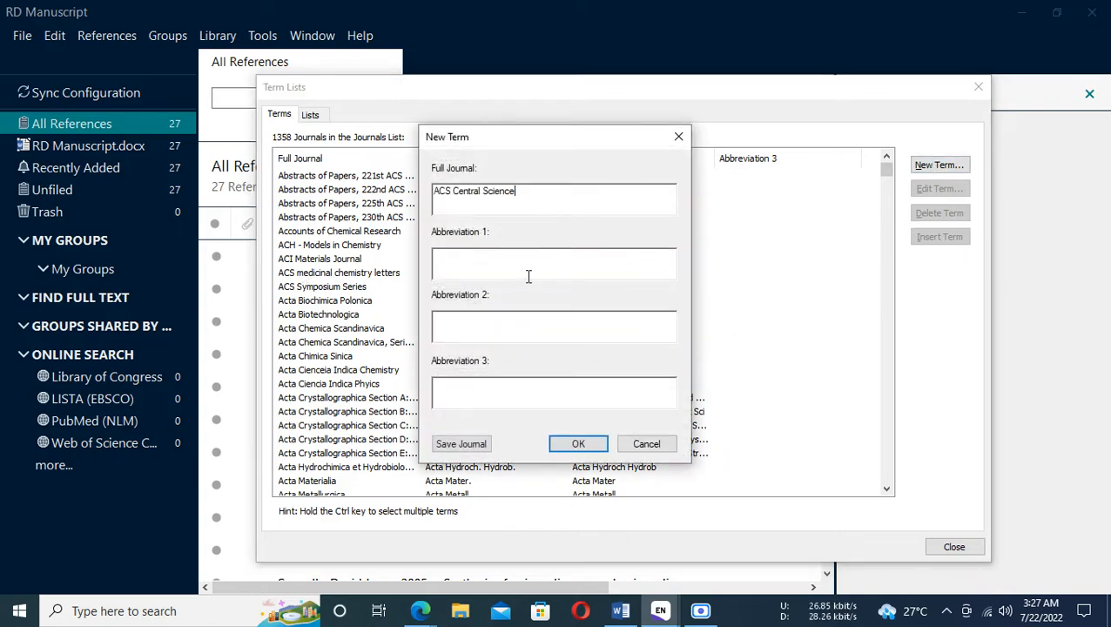
Step: Return to the article page in the browser and copy the journal abbreviation "ACS Cent. Sci." from the citation line
left_click(478, 261)
key("alt+Tab")
mouse_move(420, 614)
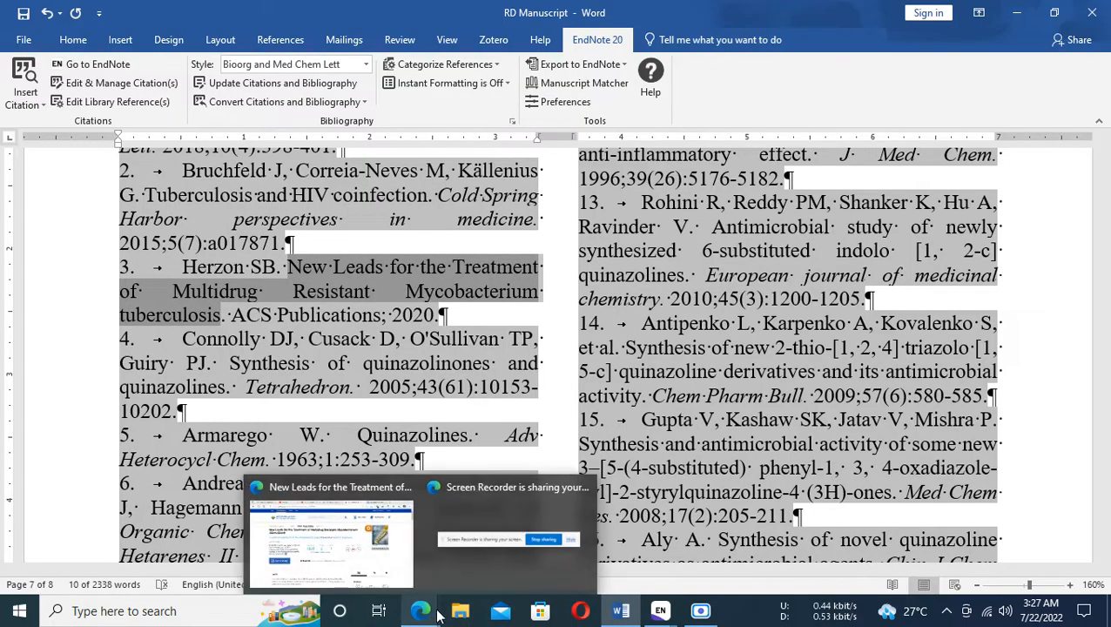
left_click(356, 554)
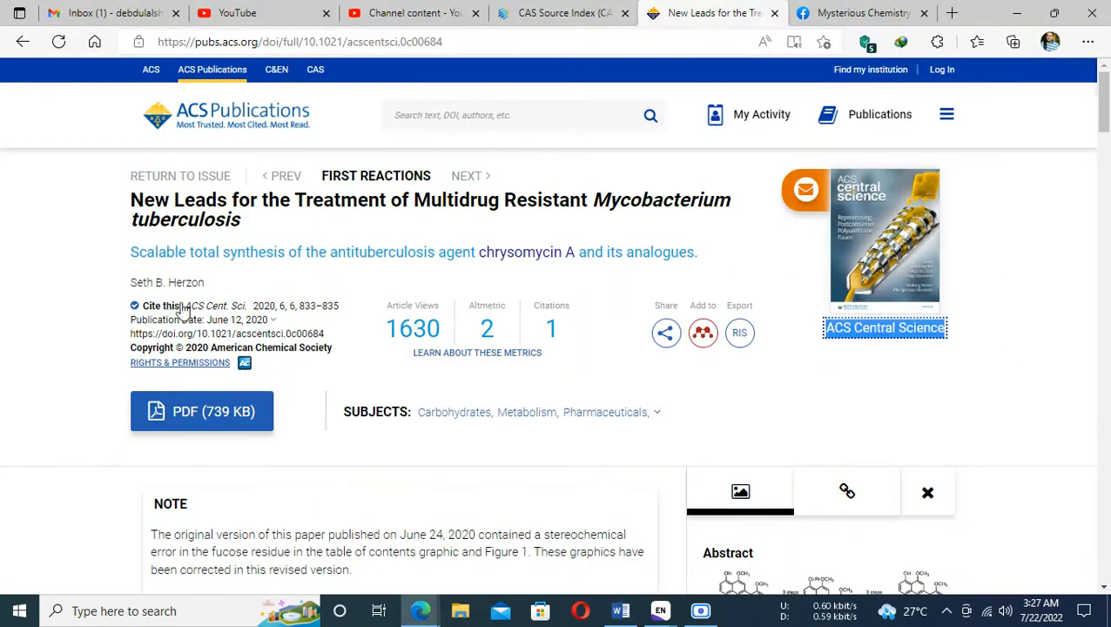
left_click_drag(185, 305, 252, 310)
key("ctrl+c")
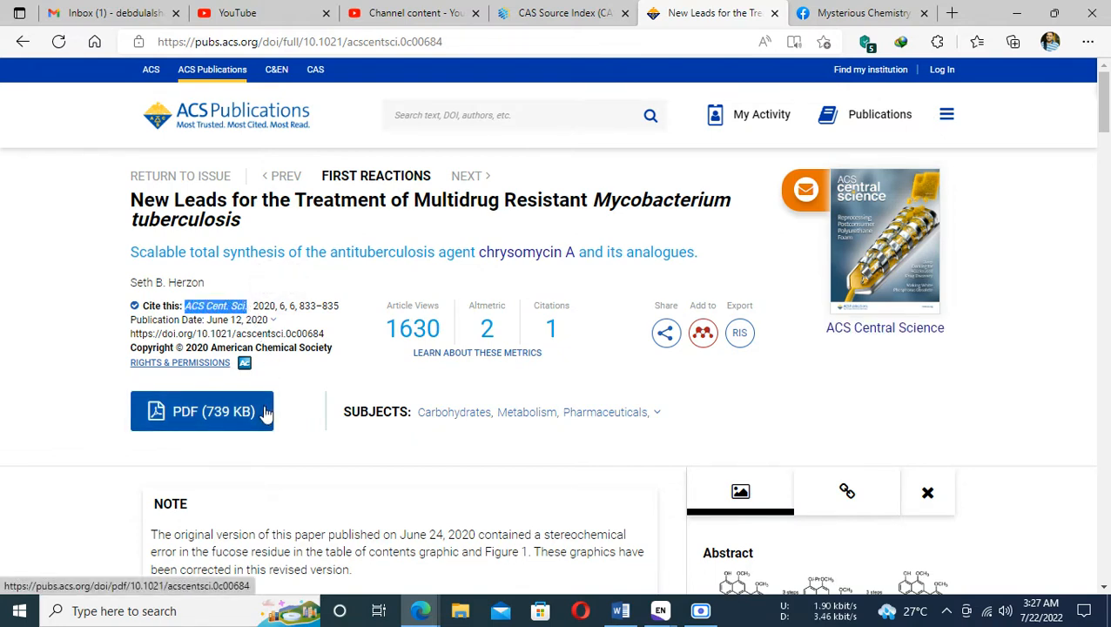
Step: Back in EndNote, set Abbreviation 1 and Abbreviation 2 to "ACS Cent. Sci.", save the journal term and select it in the list
key("alt+Tab")
key("alt+Tab")
key("Tab")
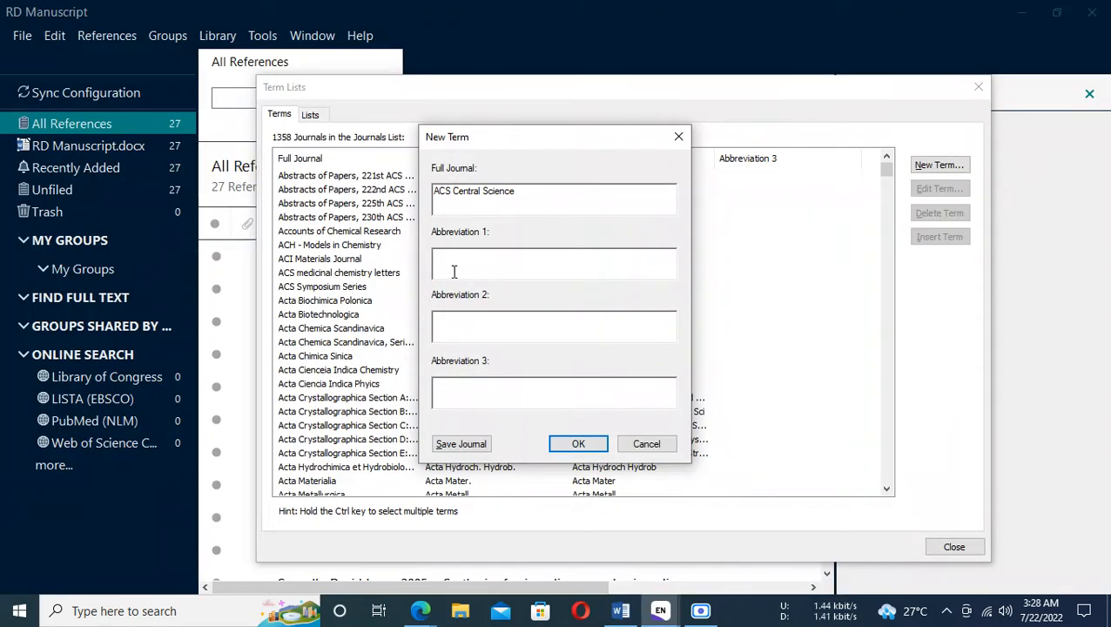
key("ctrl+v")
left_click(440, 319)
key("ctrl+v")
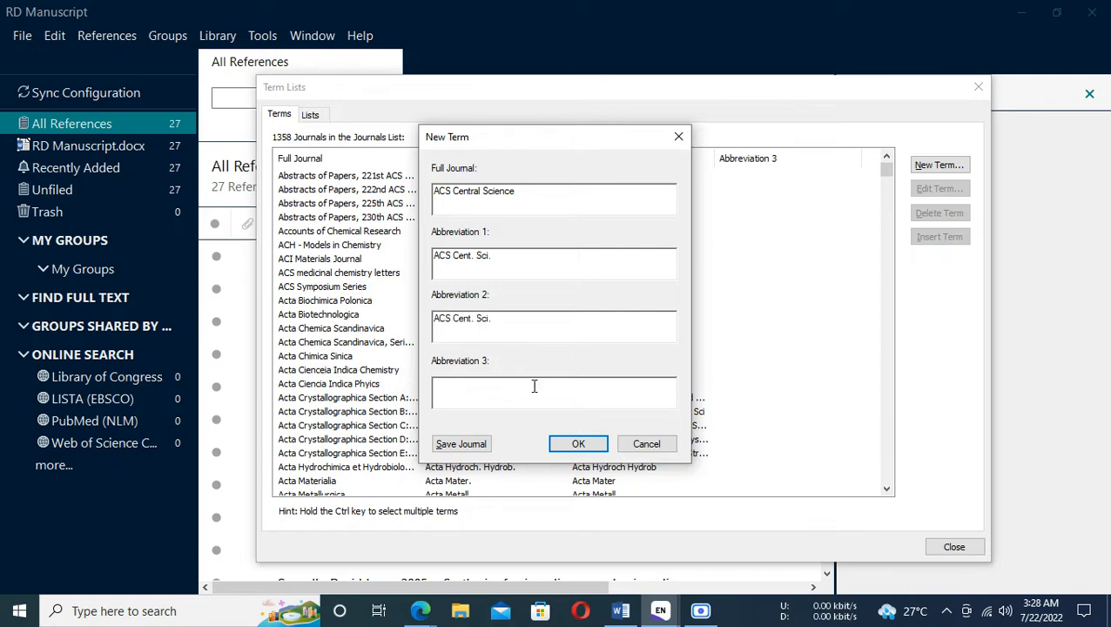
left_click(575, 446)
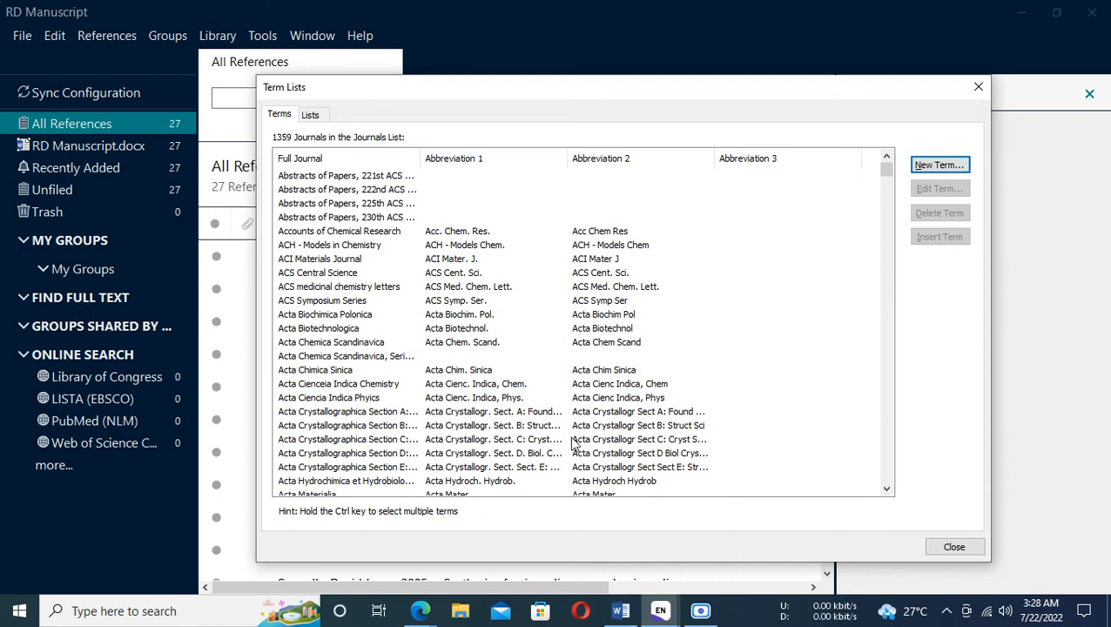
left_click(309, 273)
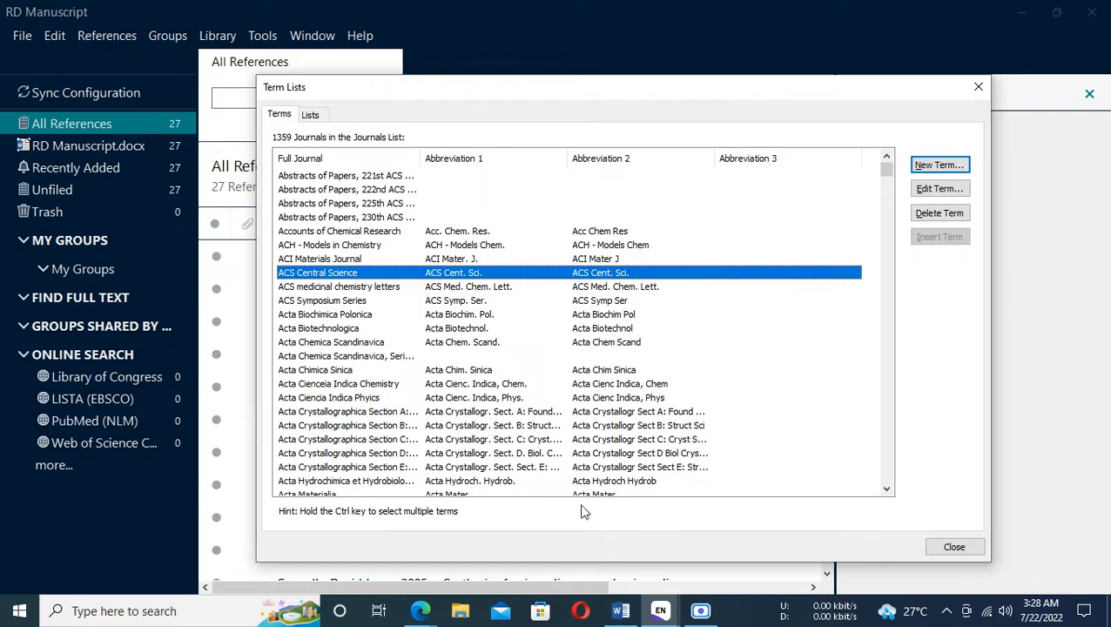
Step: Switch to the Word manuscript and examine the publication details of reference 3 in the bibliography
left_click(620, 611)
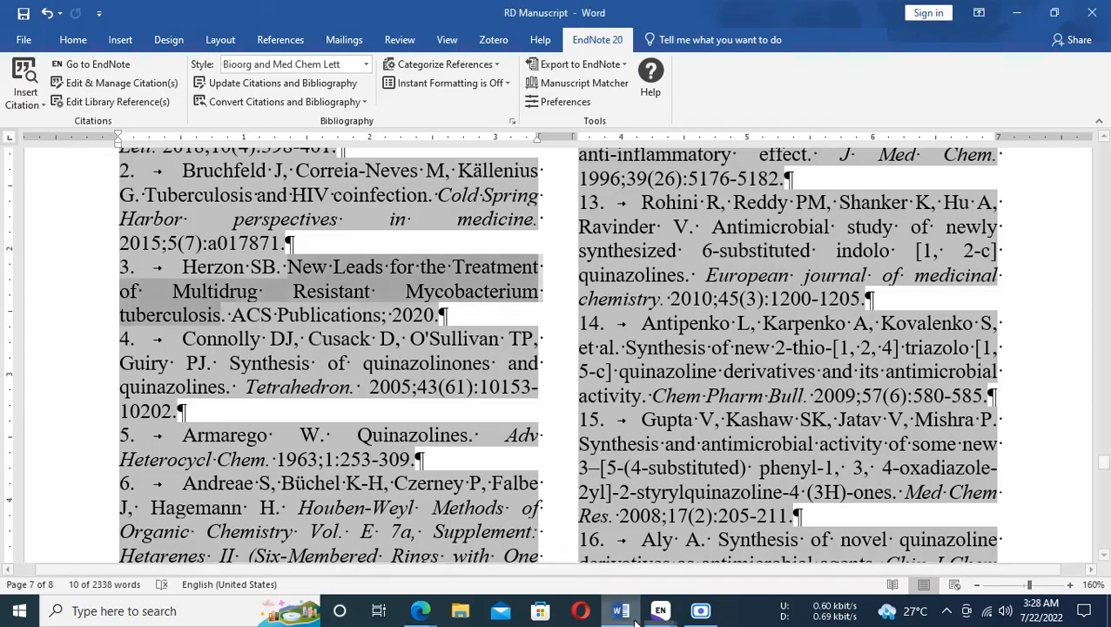
left_click(296, 326)
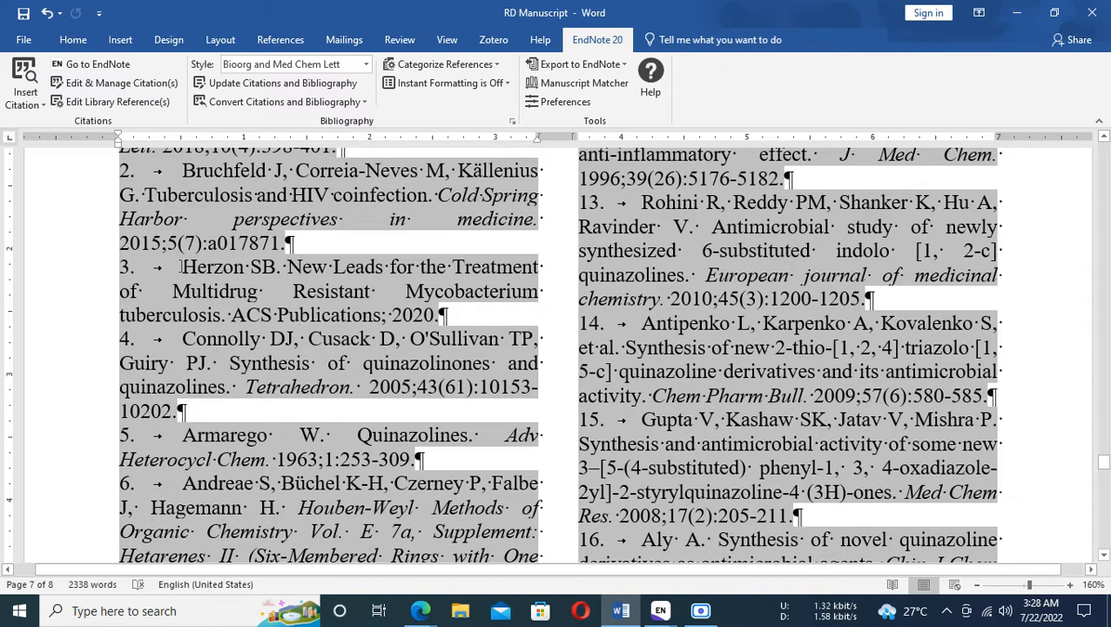
left_click_drag(180, 267, 446, 318)
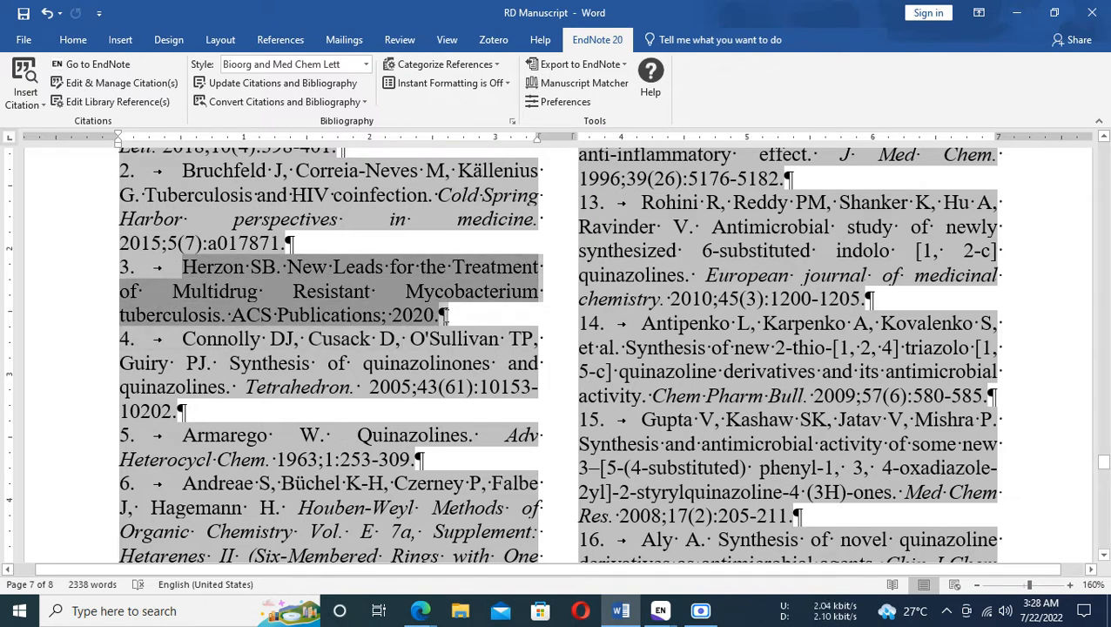
left_click(238, 313)
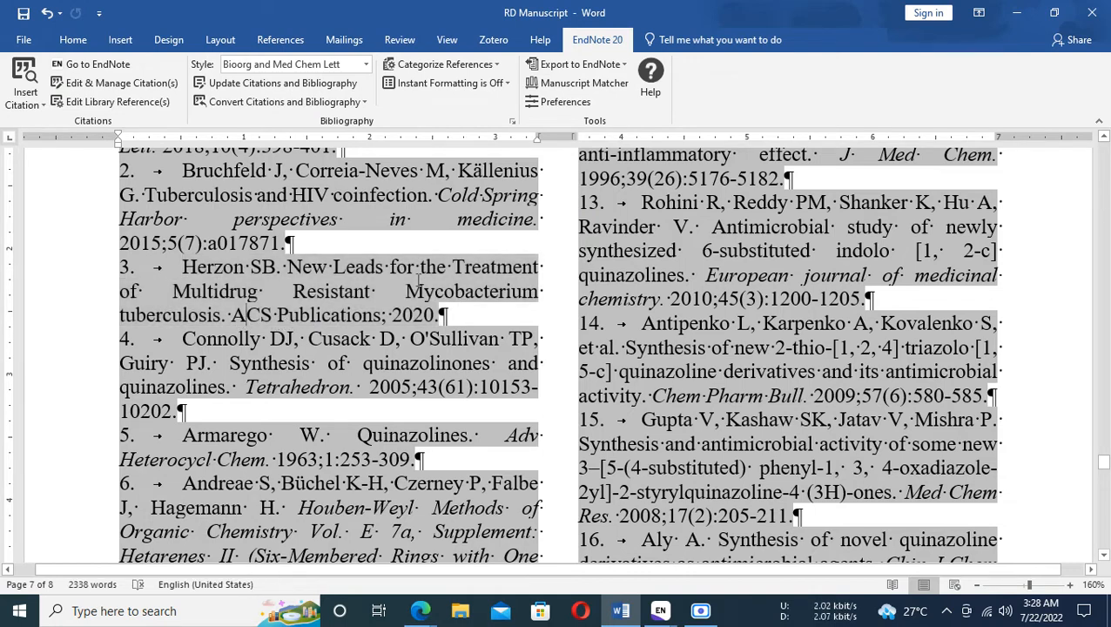
left_click_drag(446, 315, 126, 267)
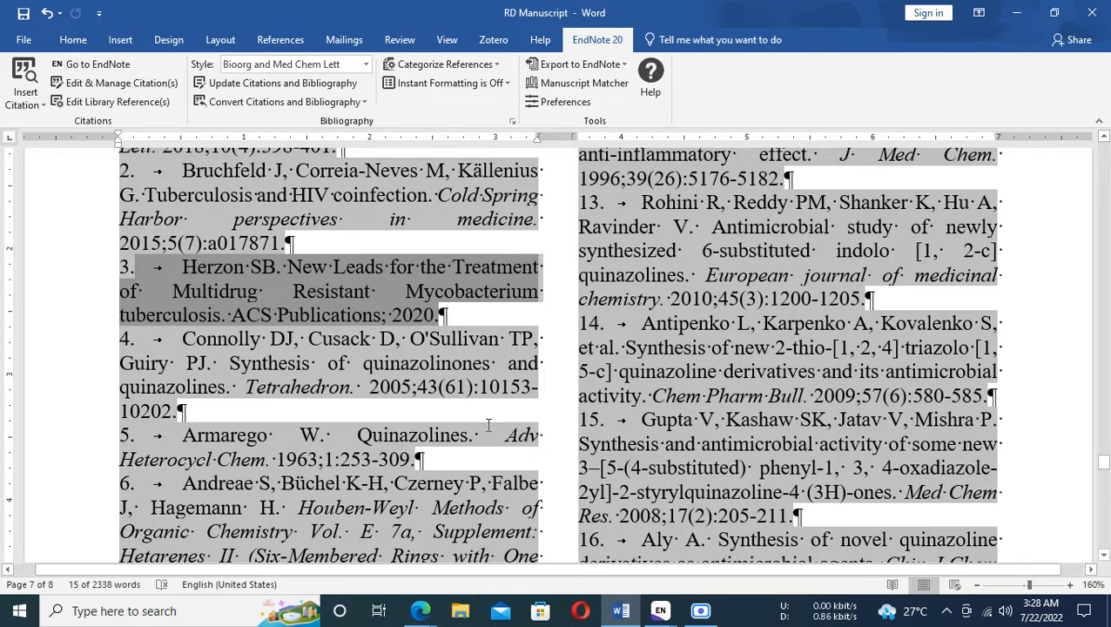
Step: Switch to EndNote, close the term lists and select the reference "New Leads for the Treatment of Multidrug Resistant Mycobacterium tuberculosis" in the library
left_click(659, 610)
left_click(725, 533)
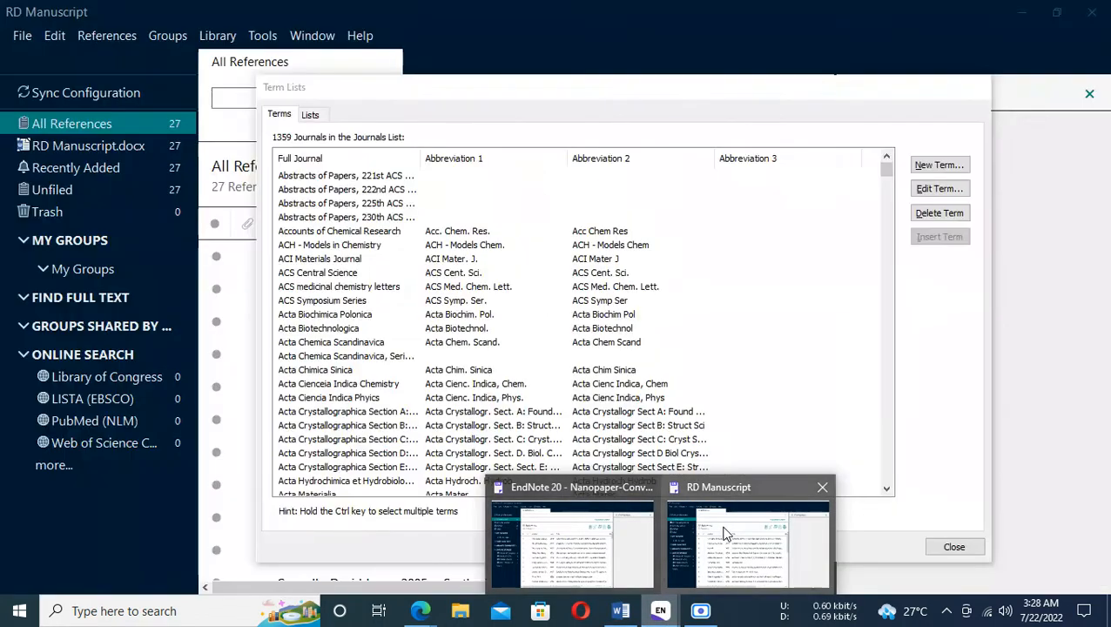
left_click(950, 547)
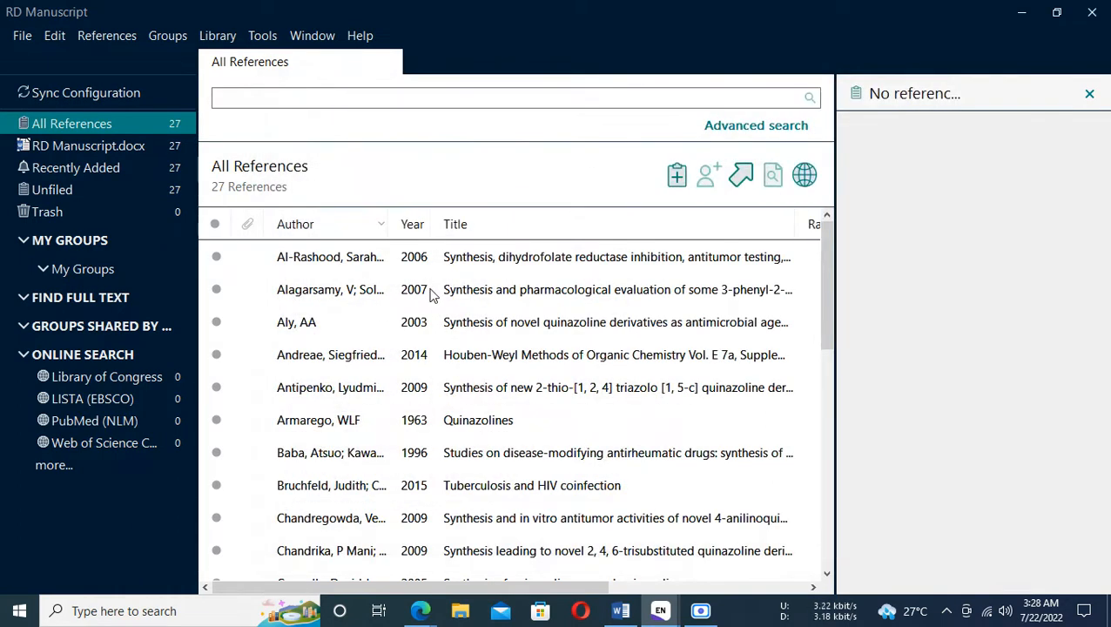
scroll(372, 317, "down", 5)
scroll(365, 380, "down", 1)
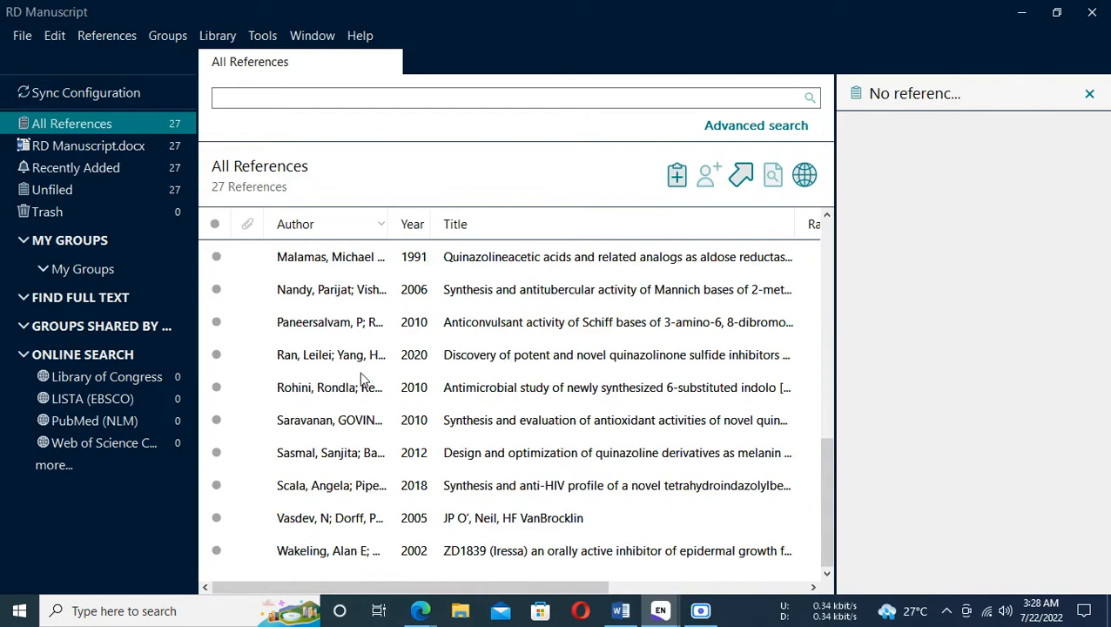
scroll(366, 371, "up", 6)
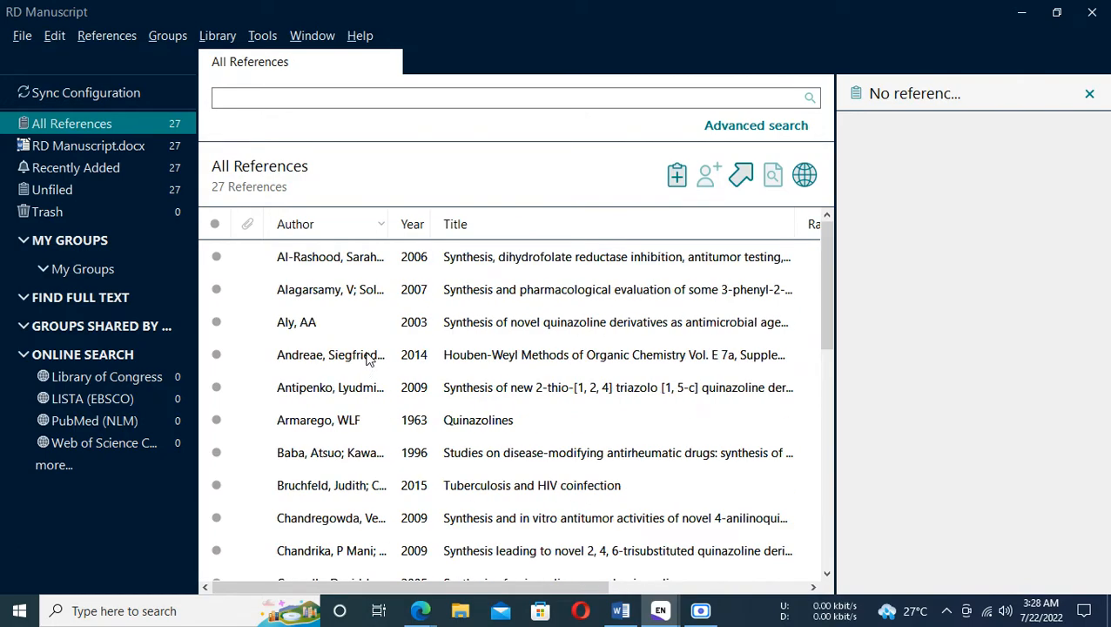
key("alt+Tab")
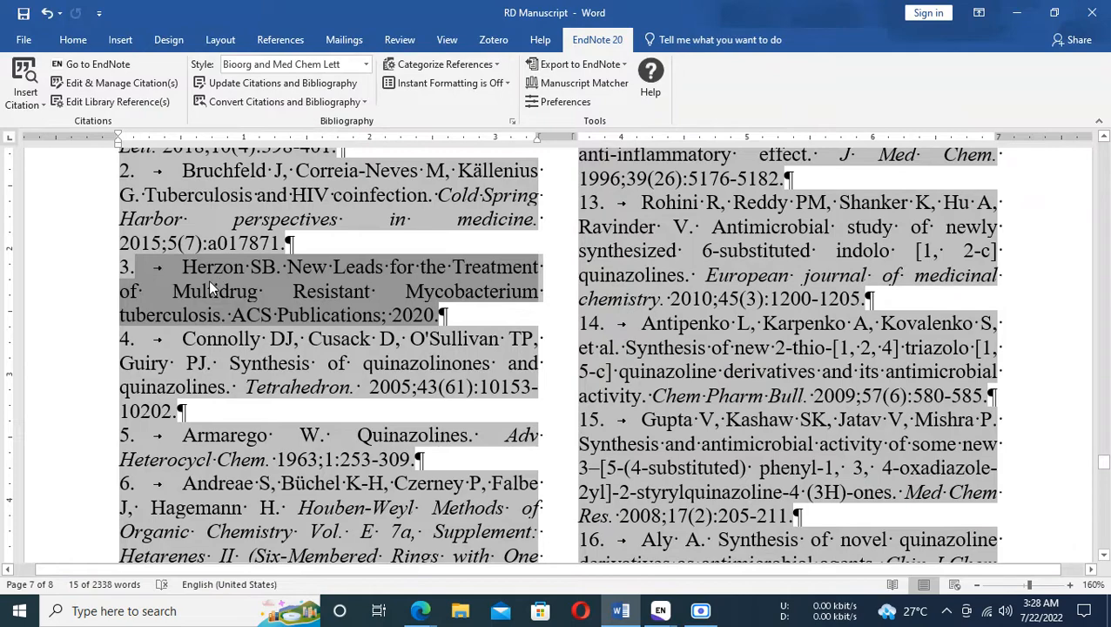
key("alt+Tab")
scroll(404, 421, "down", 5)
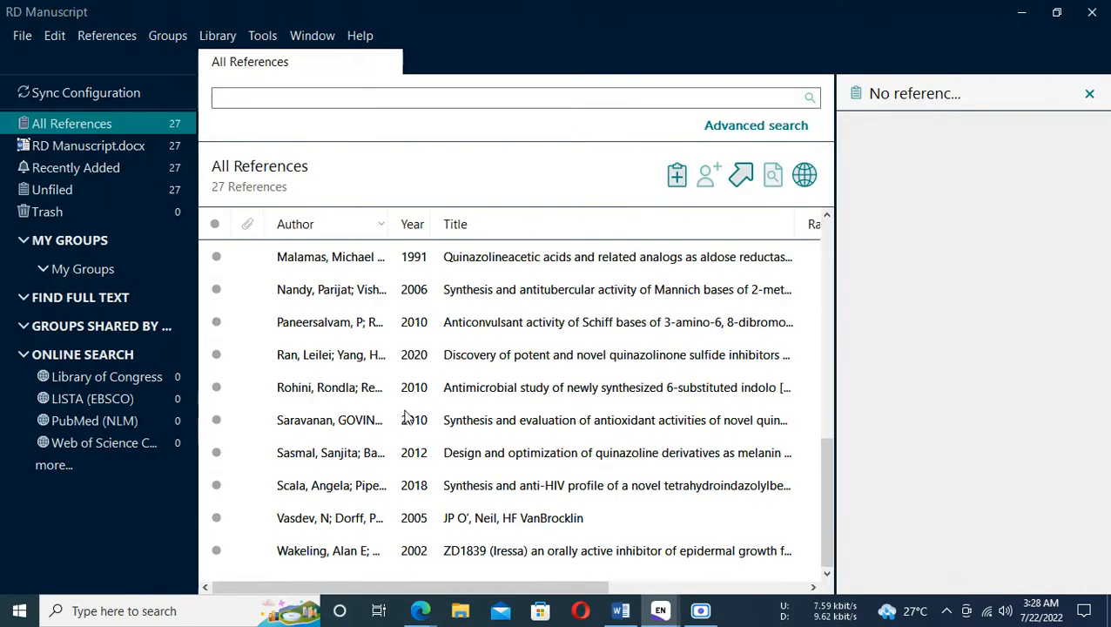
scroll(329, 413, "up", 2)
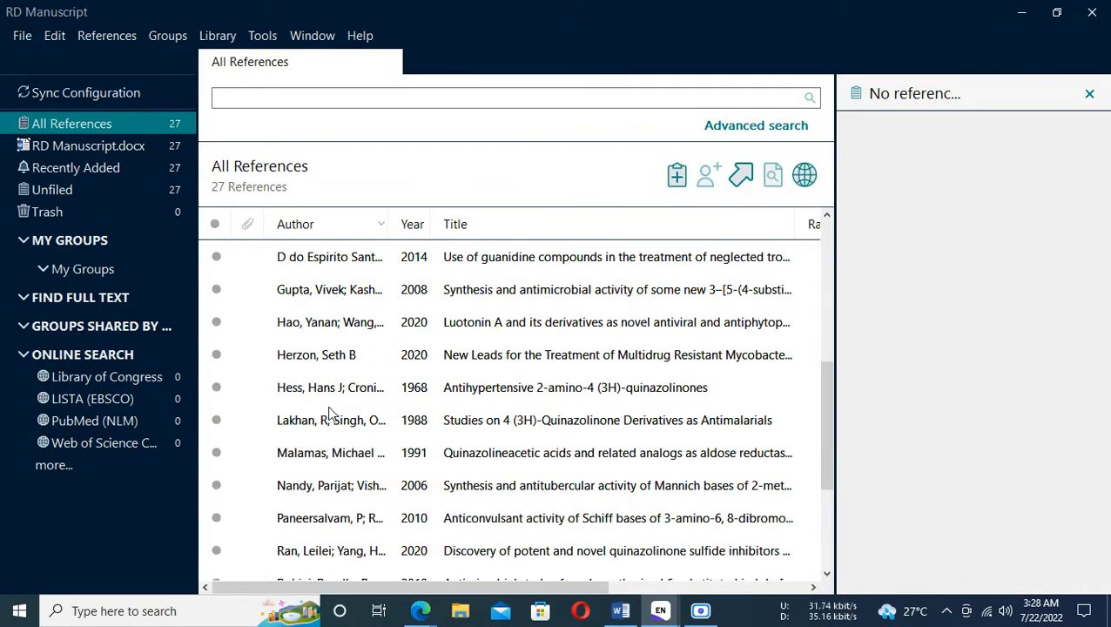
left_click(314, 358)
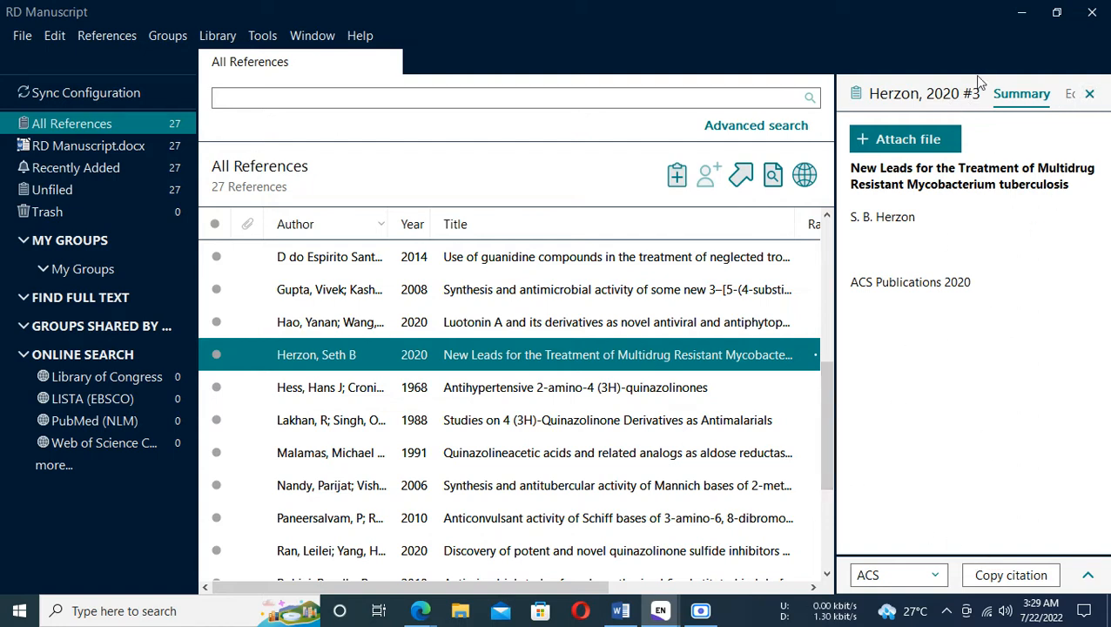
Step: Open the selected reference for editing and widen its details pane slightly
left_click(1066, 101)
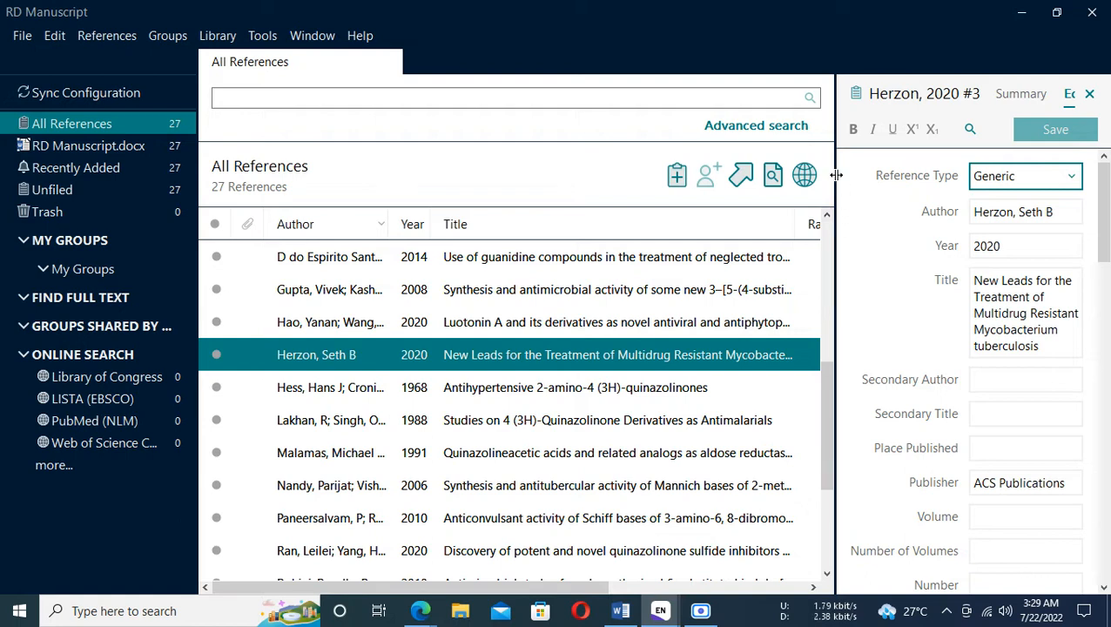
left_click_drag(836, 176, 806, 176)
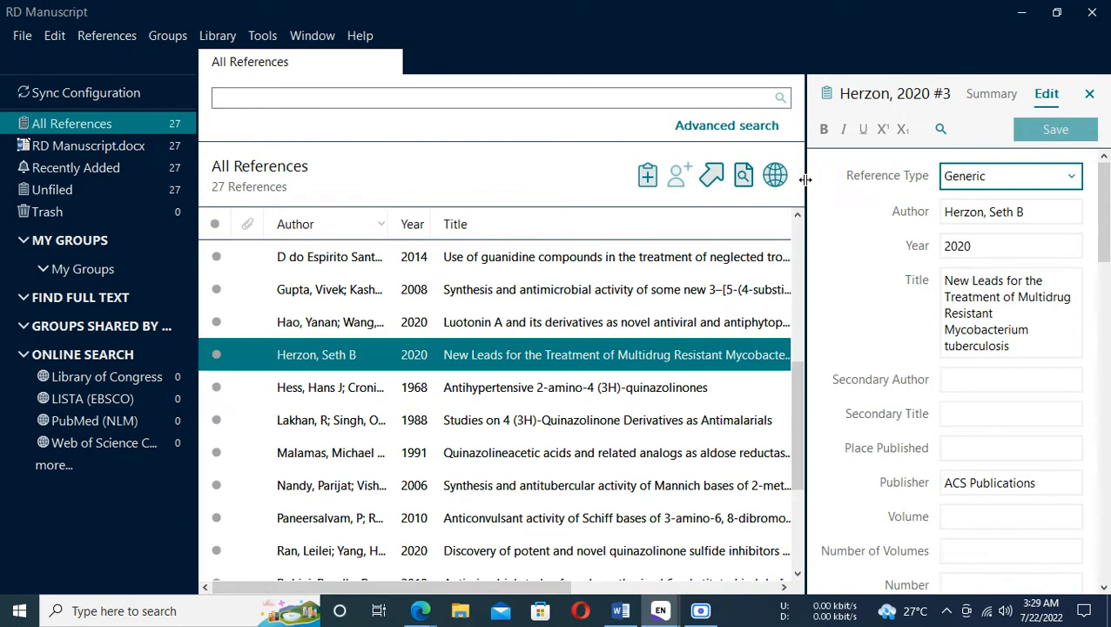
left_click(995, 94)
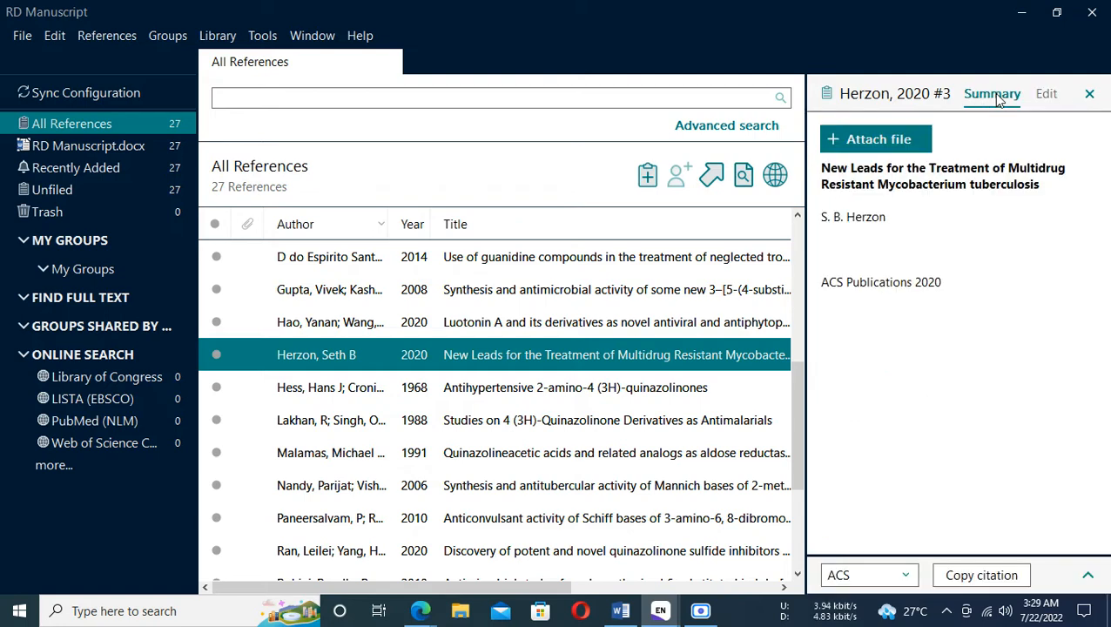
left_click(1048, 96)
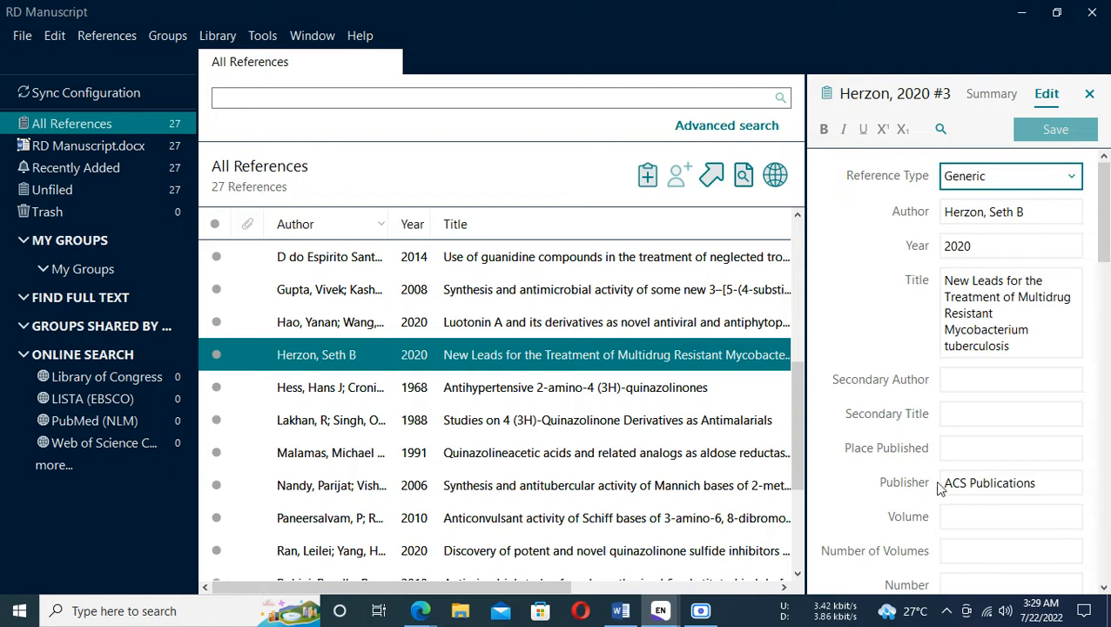
Step: Clear the "ACS Publications" entry from the reference's Publisher field
scroll(953, 481, "down", 1)
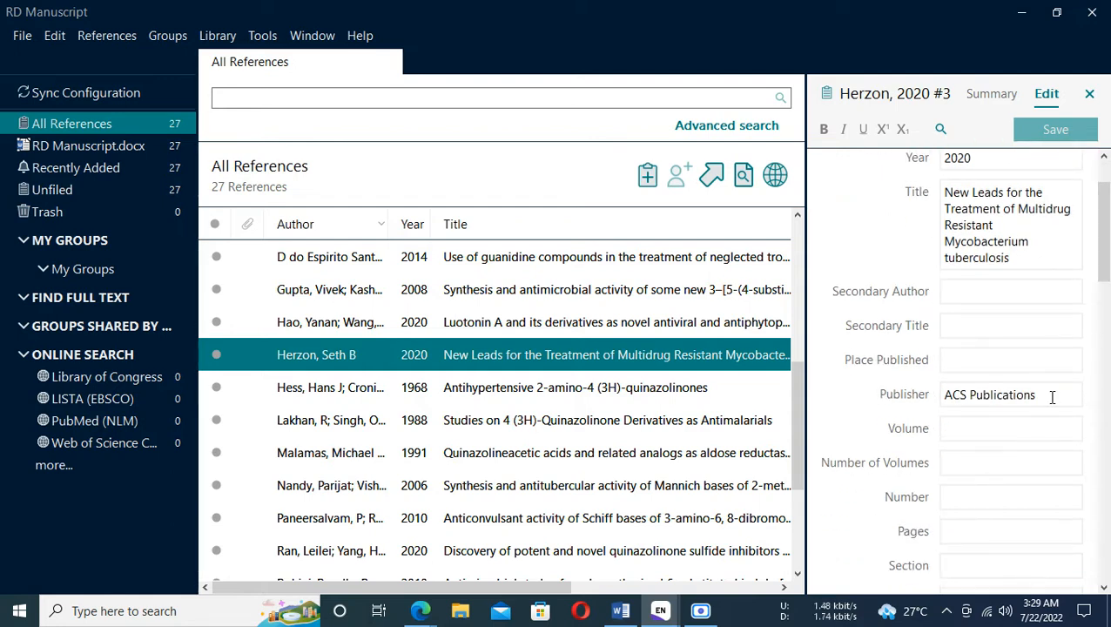
left_click(1052, 397)
left_click_drag(1053, 398, 884, 398)
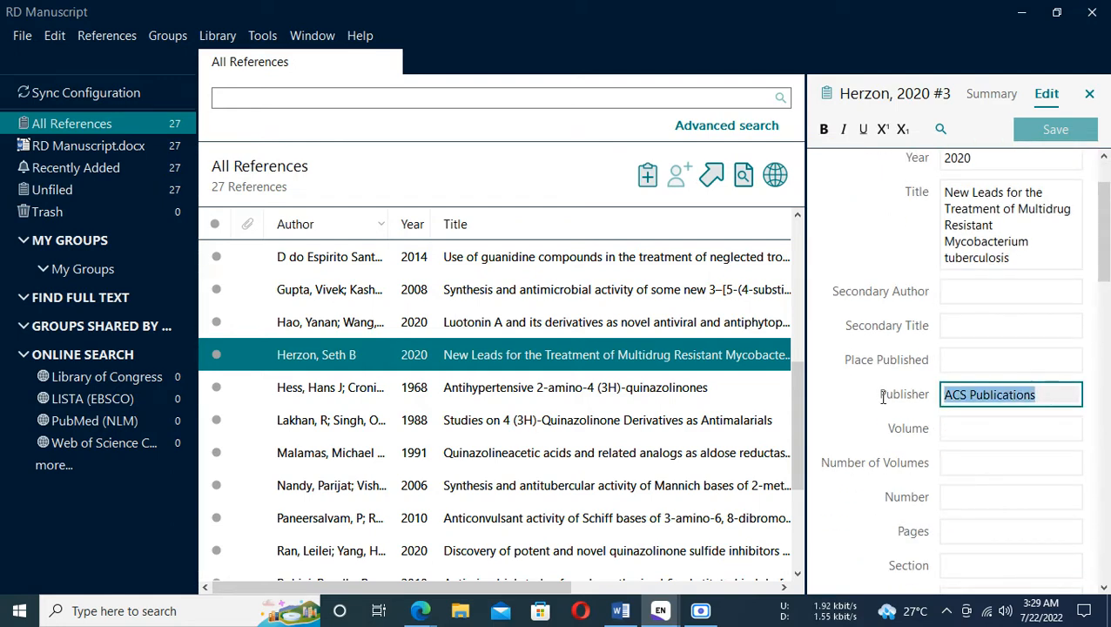
key("BackSpace")
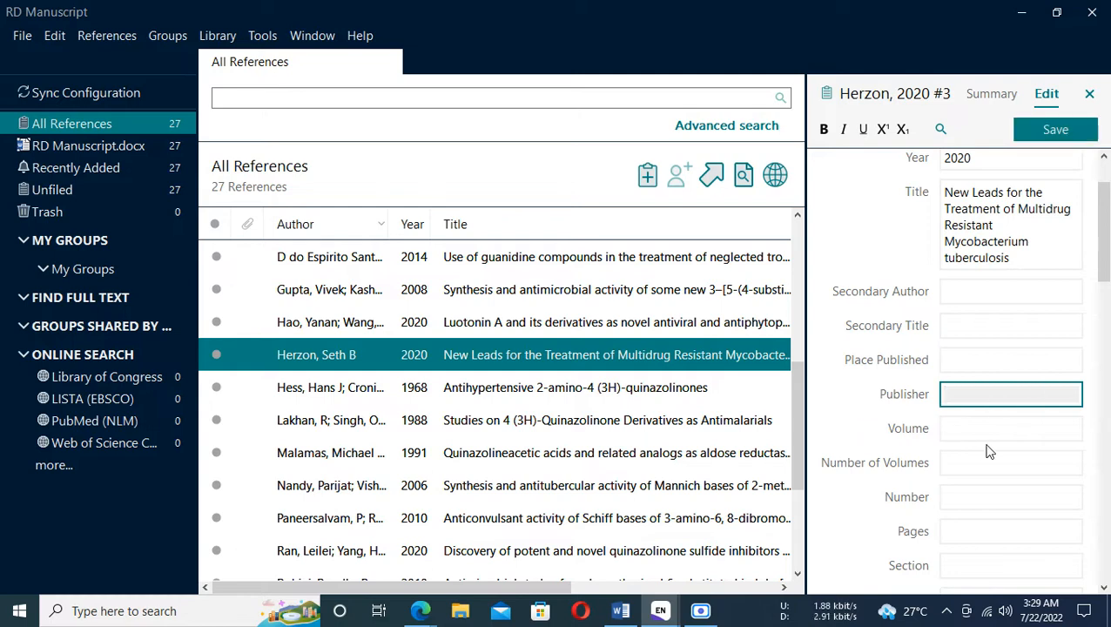
Step: Look through all the reference's fields to find where the journal and publication details belong
scroll(987, 452, "down", 2)
scroll(987, 452, "down", 3)
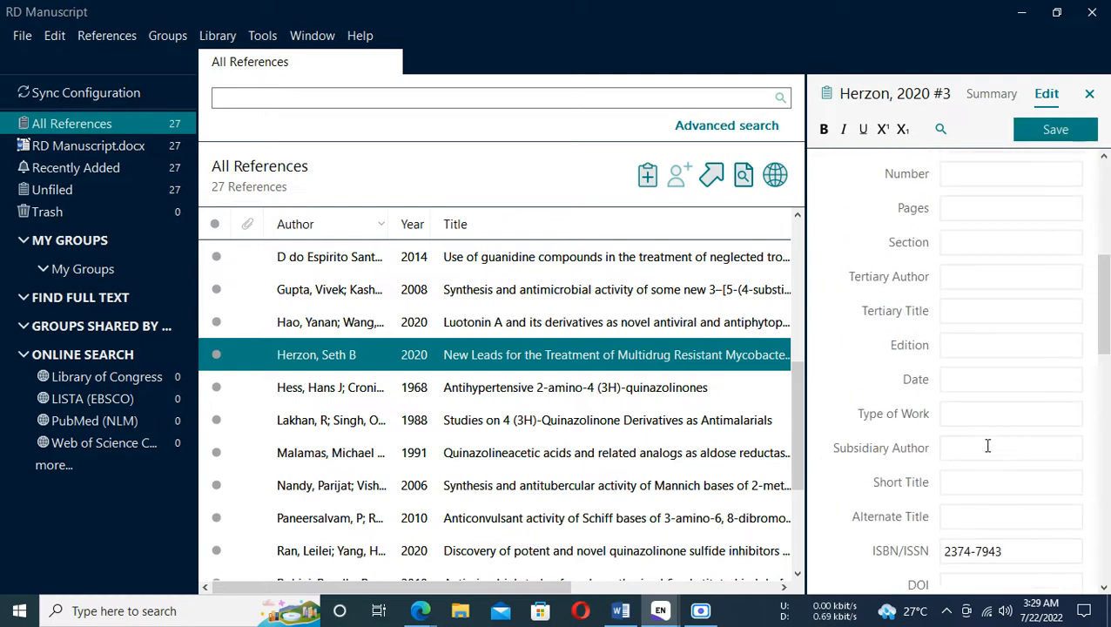
scroll(987, 448, "up", 2)
scroll(987, 448, "up", 4)
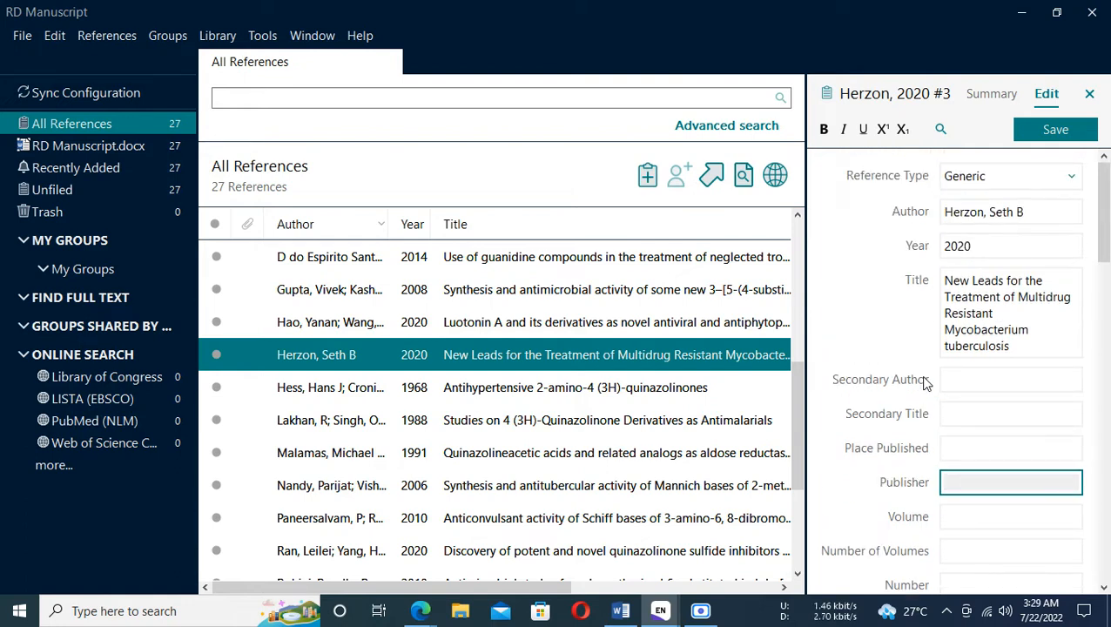
scroll(926, 382, "down", 2)
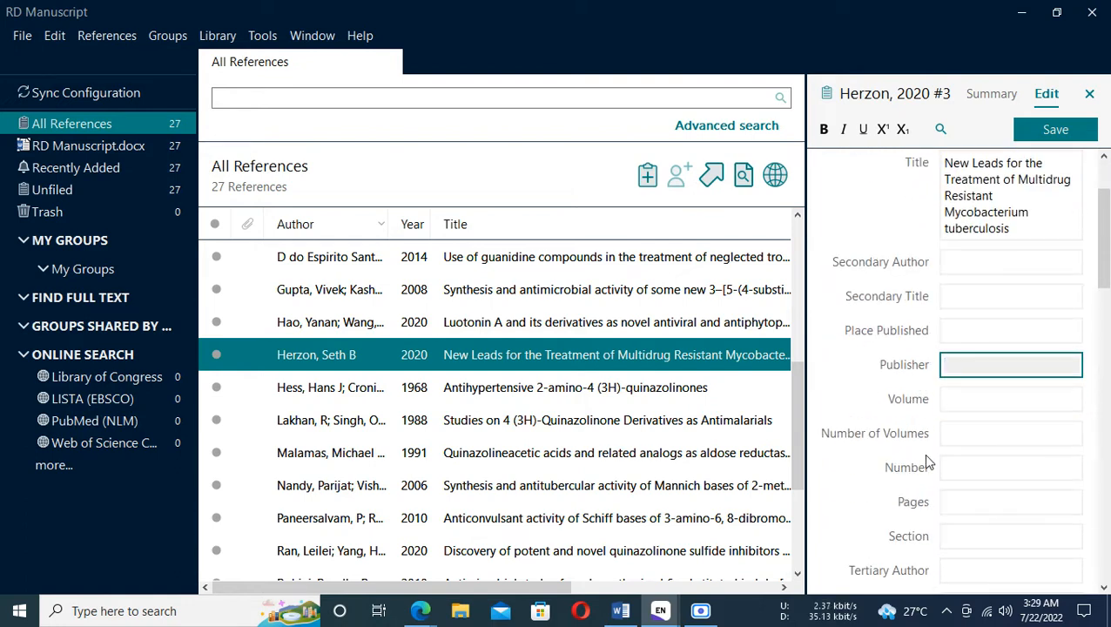
scroll(942, 448, "down", 2)
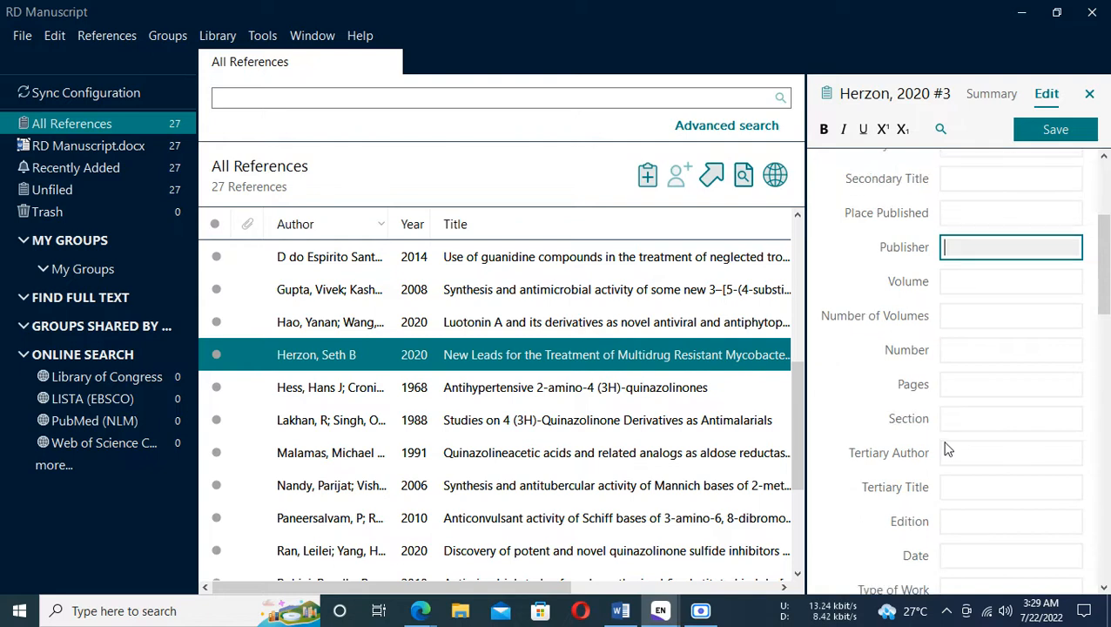
scroll(949, 449, "down", 5)
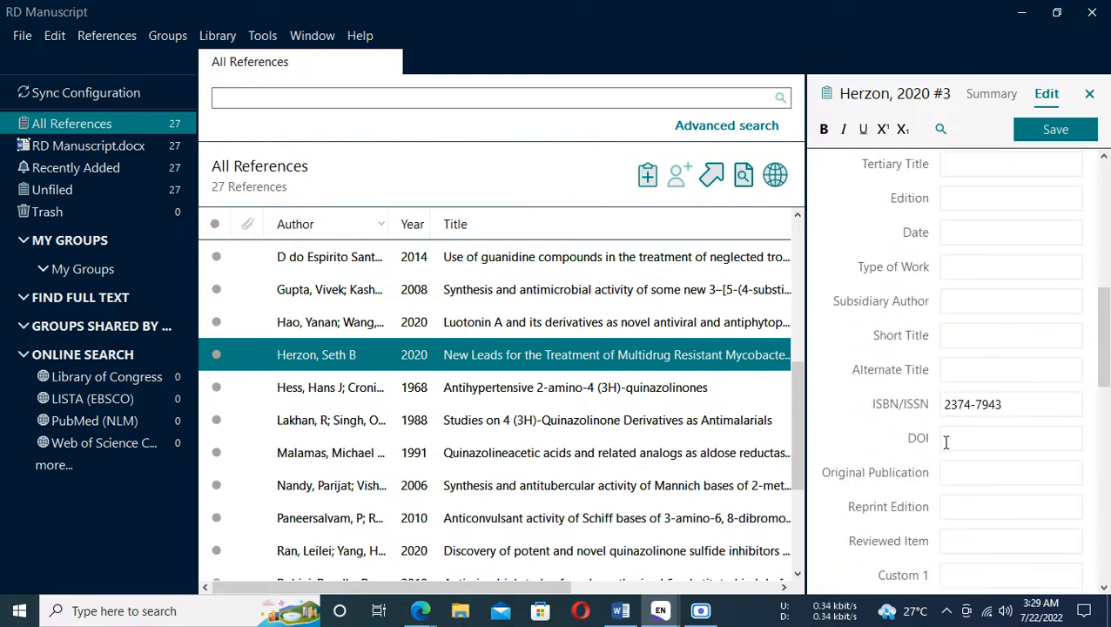
scroll(947, 442, "down", 7)
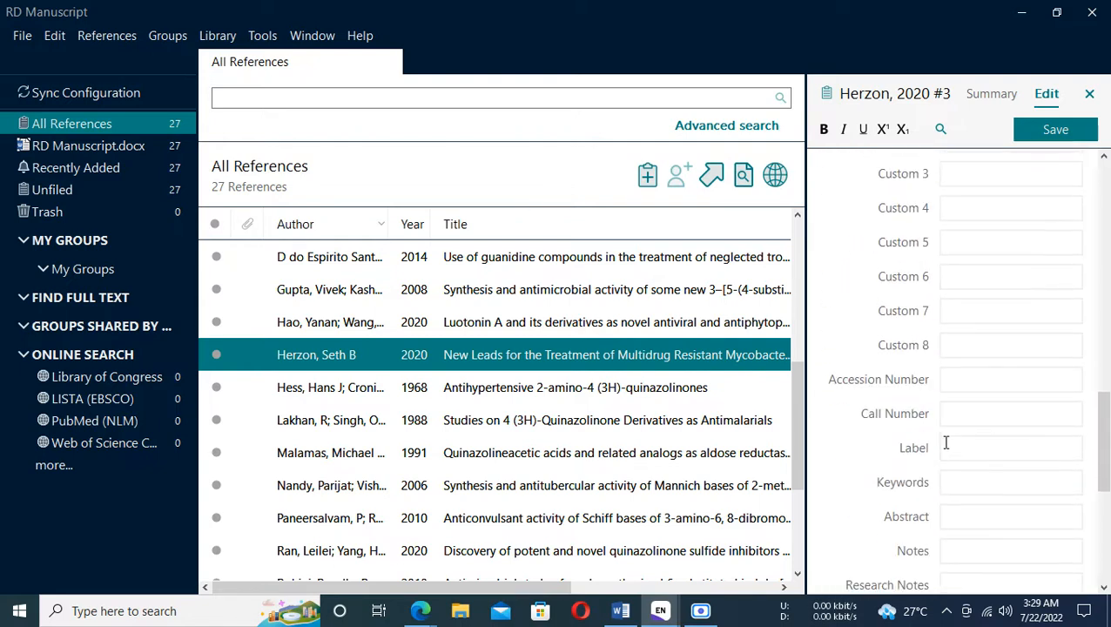
scroll(946, 443, "down", 6)
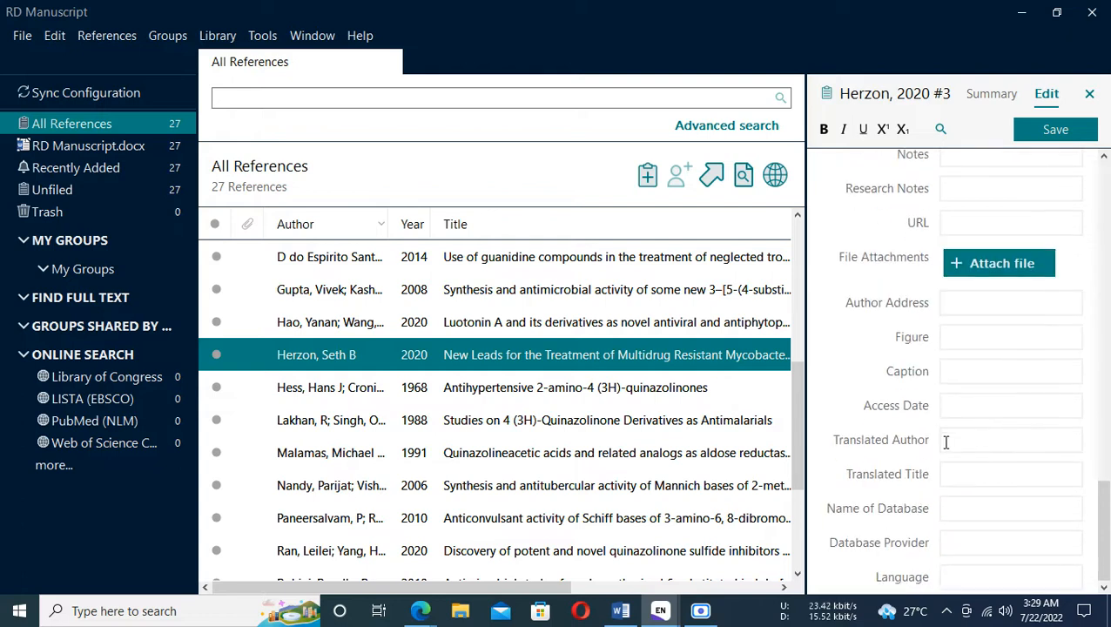
Step: Enter "ACS Cent. Sci." in the reference's Publisher field and select the entered text
scroll(947, 443, "up", 15)
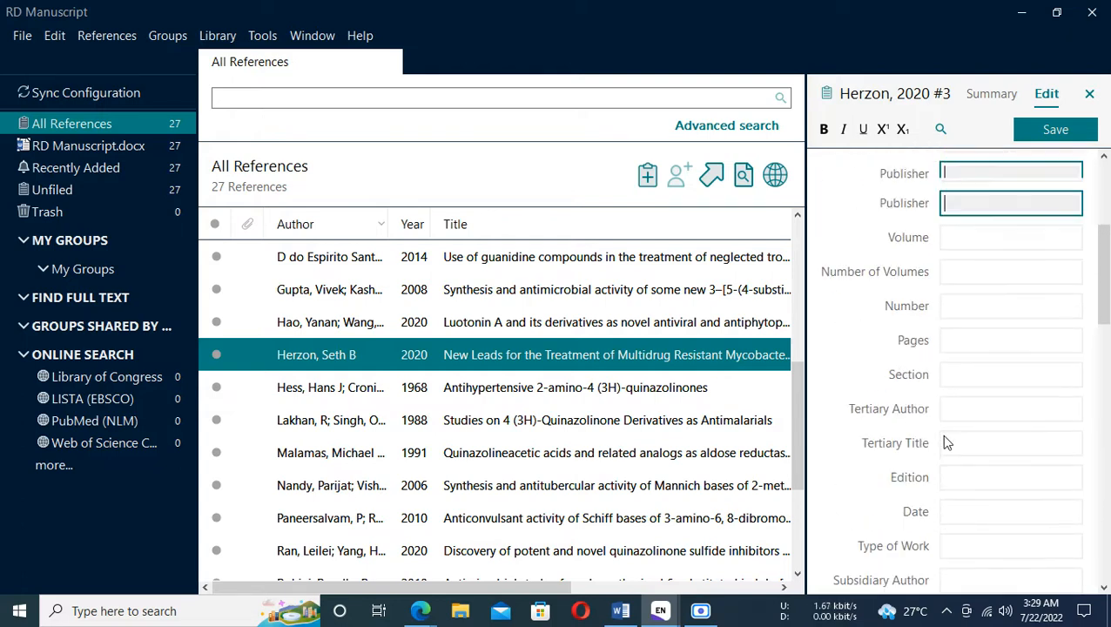
scroll(947, 442, "up", 3)
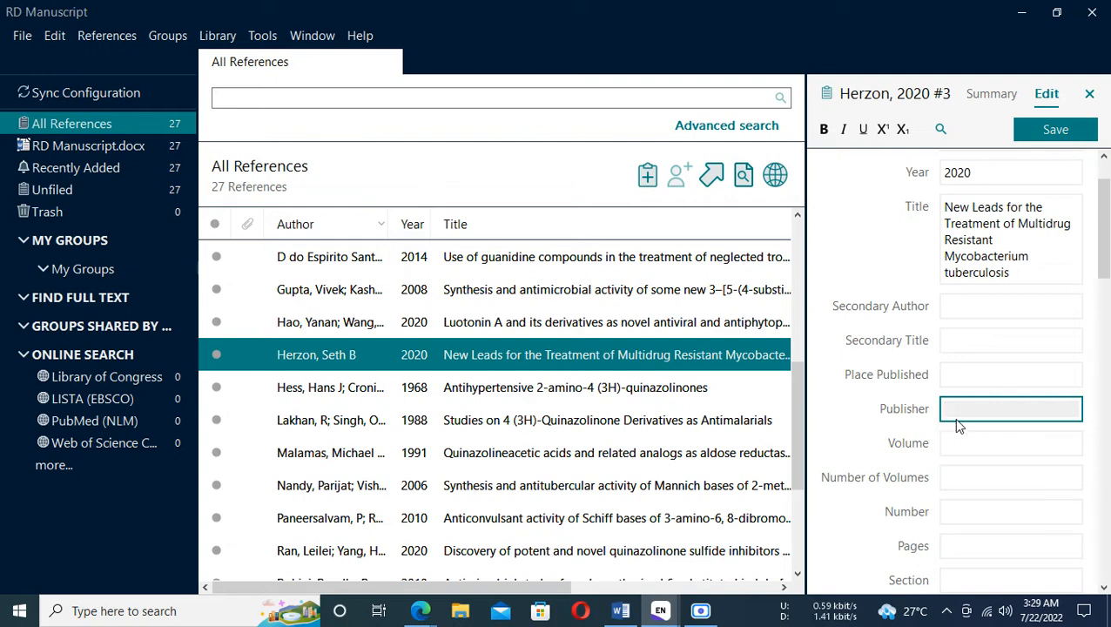
type("ACS Cent. Sci.")
left_click_drag(1044, 411, 945, 421)
Step: Switch to the article page in the browser and copy the full journal name "ACS Central Science" below the cover image
key("alt+Tab")
mouse_move(419, 609)
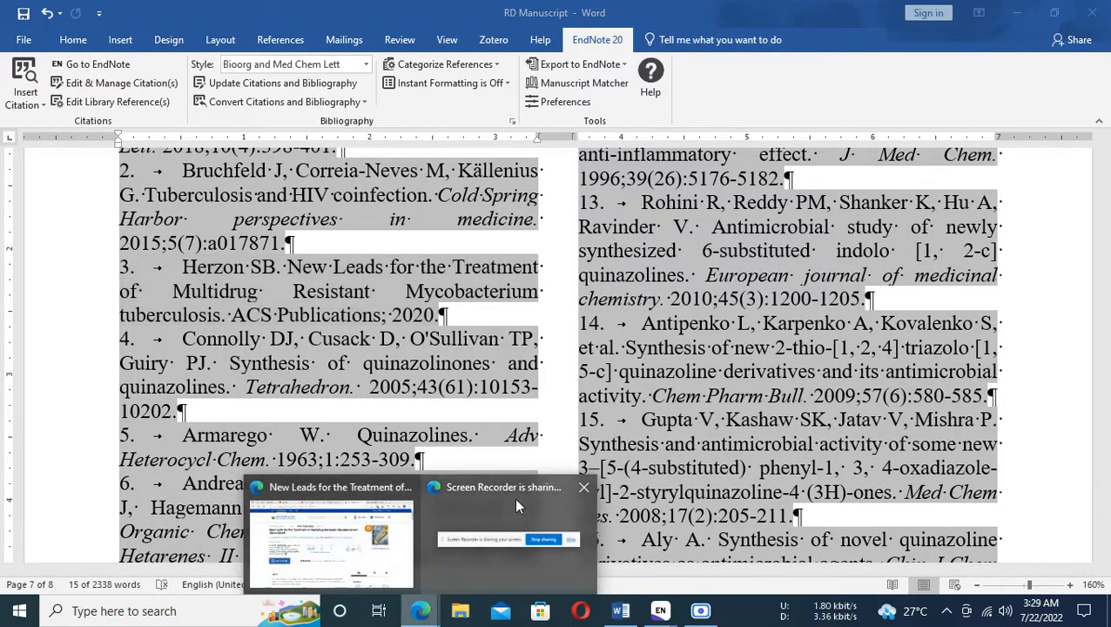
left_click(426, 509)
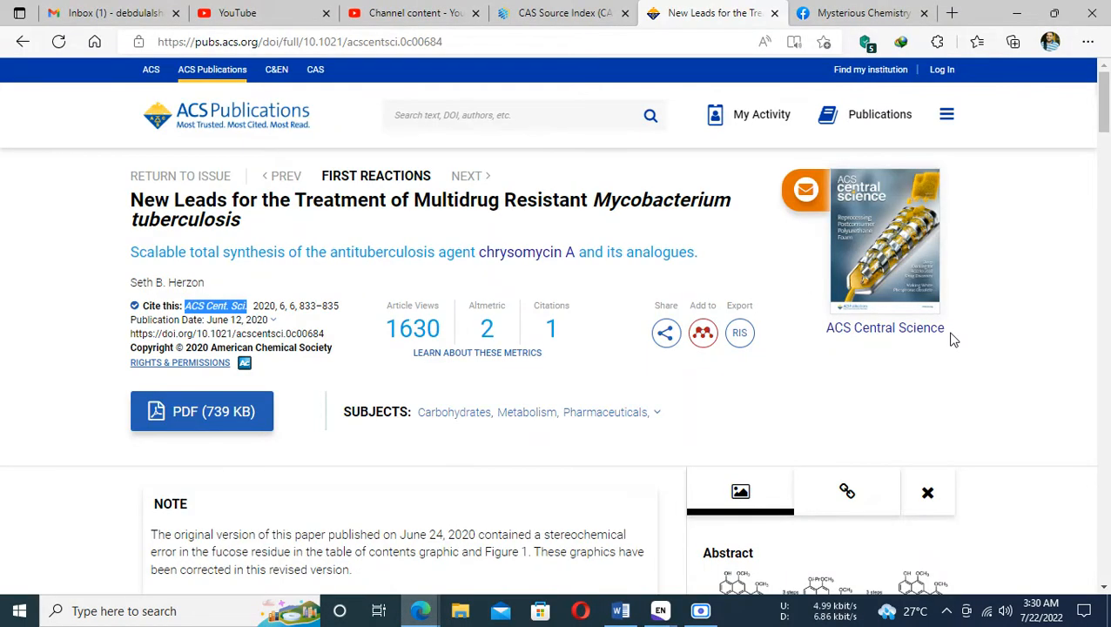
left_click_drag(948, 334, 824, 331)
key("ctrl+c")
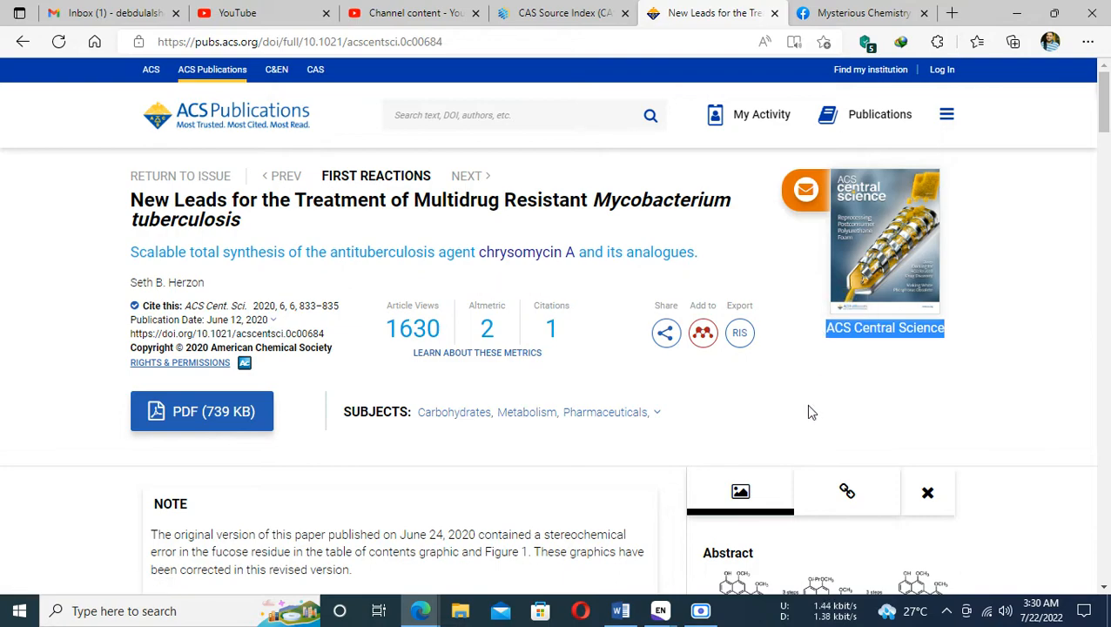
Step: Return to EndNote and replace the Publisher entry with the copied name "ACS Central Science"
key("alt+Tab")
key("alt+Tab")
key("alt+Tab")
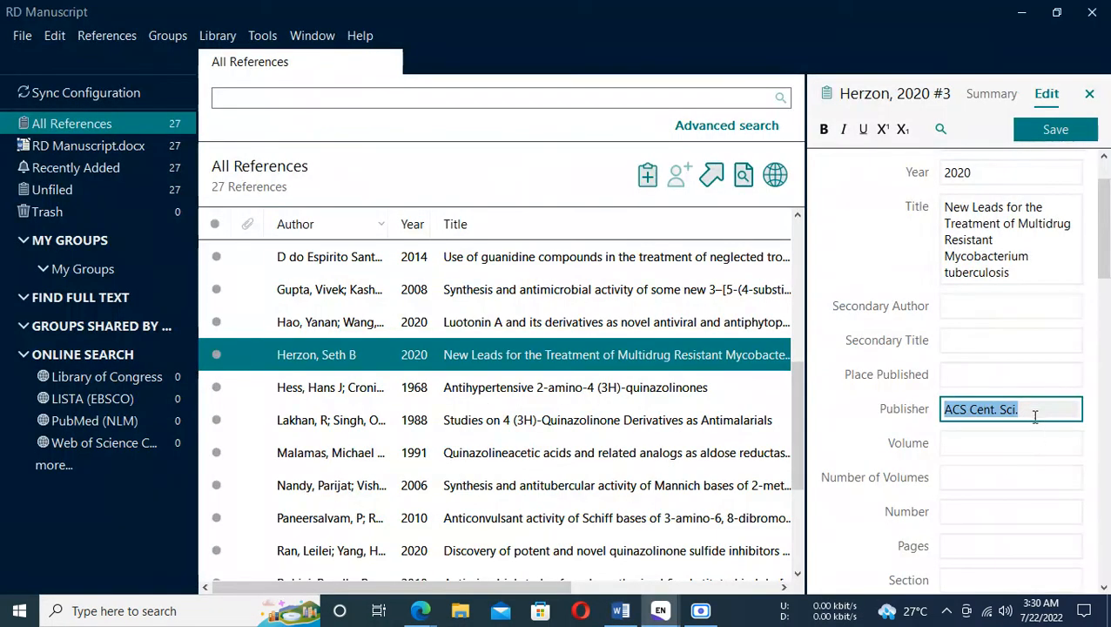
left_click(1035, 409)
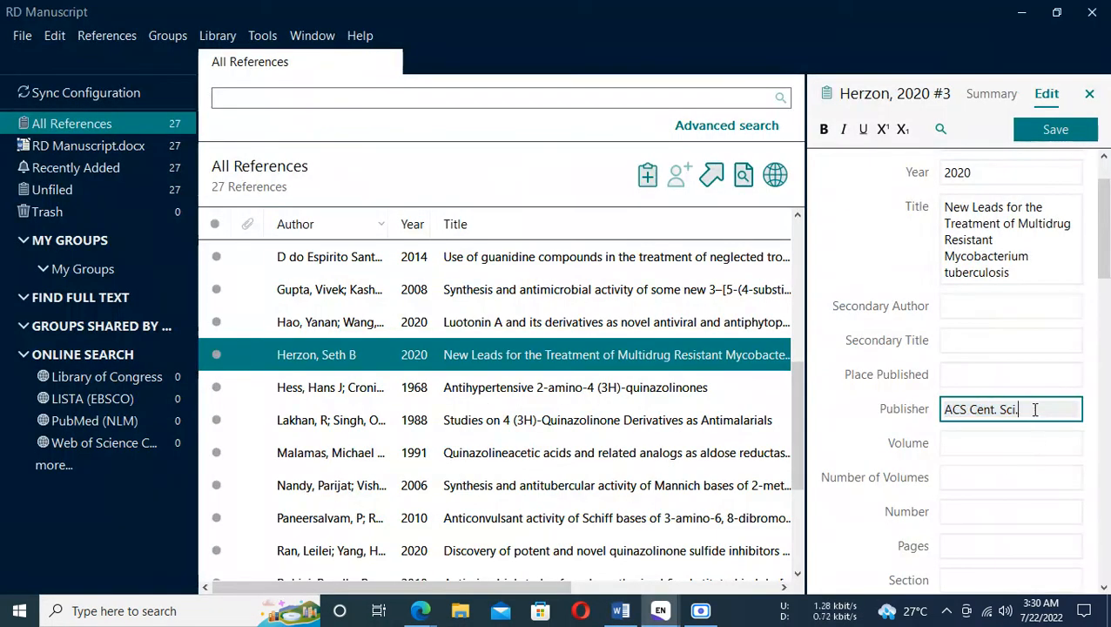
key("ctrl+a")
key("ctrl+v")
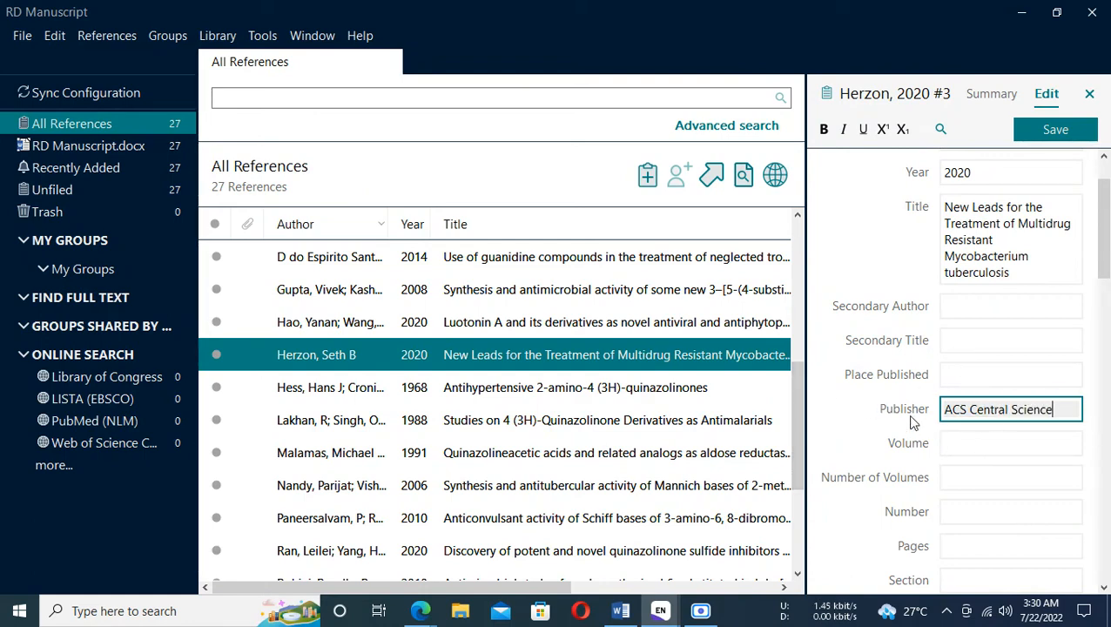
scroll(912, 422, "down", 2)
scroll(916, 421, "up", 1)
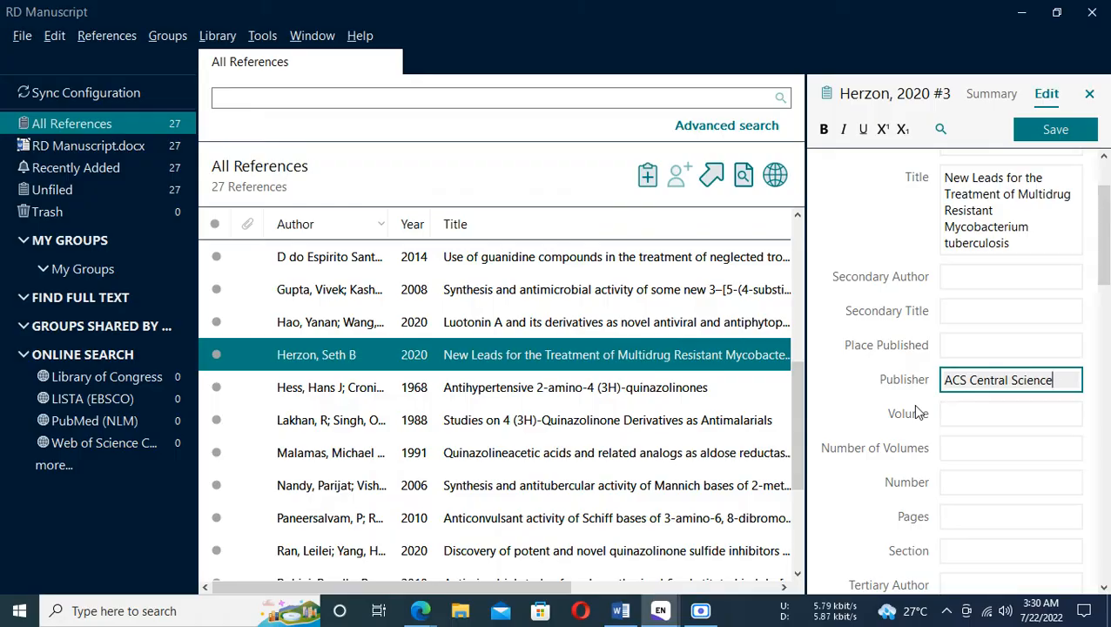
Step: Switch back to the article page in the browser and check the year and volume in the citation line
key("alt+Tab")
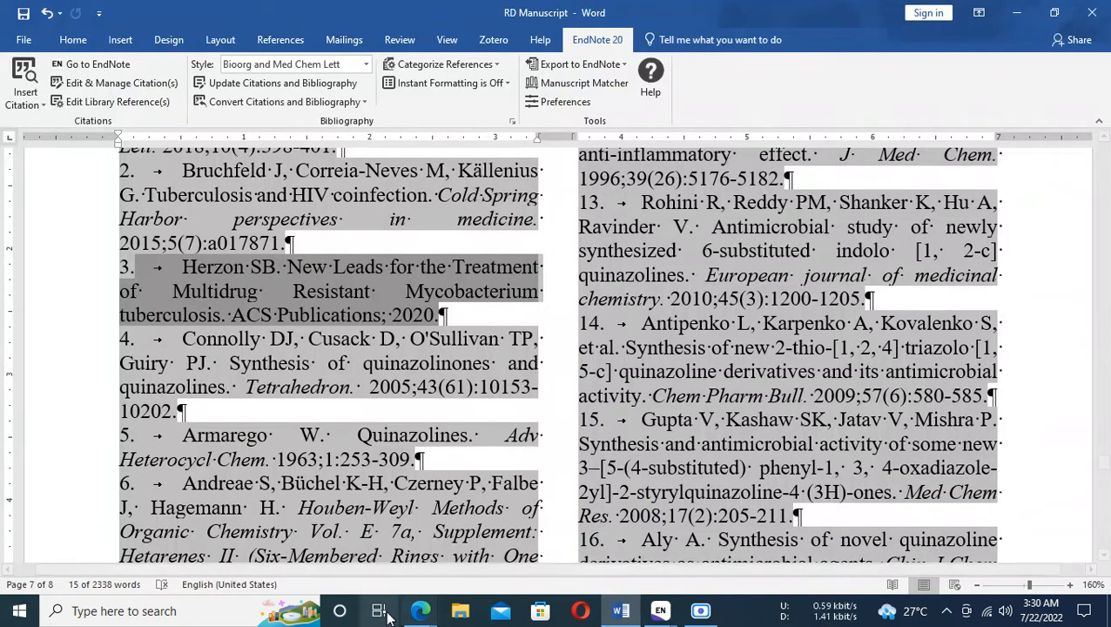
left_click(421, 611)
left_click(301, 554)
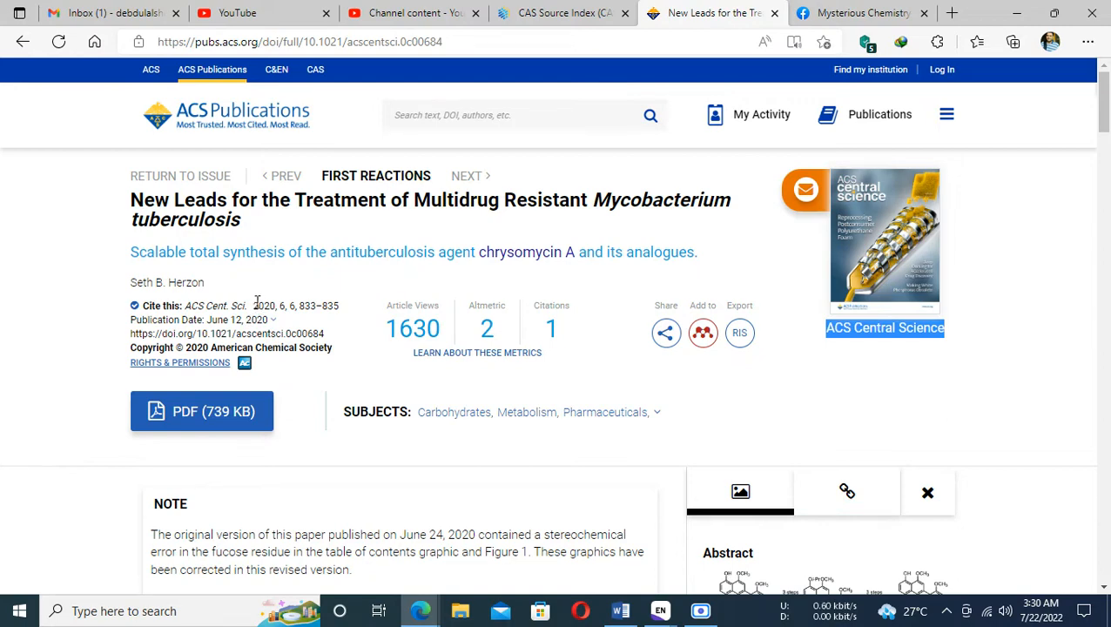
left_click_drag(255, 306, 288, 306)
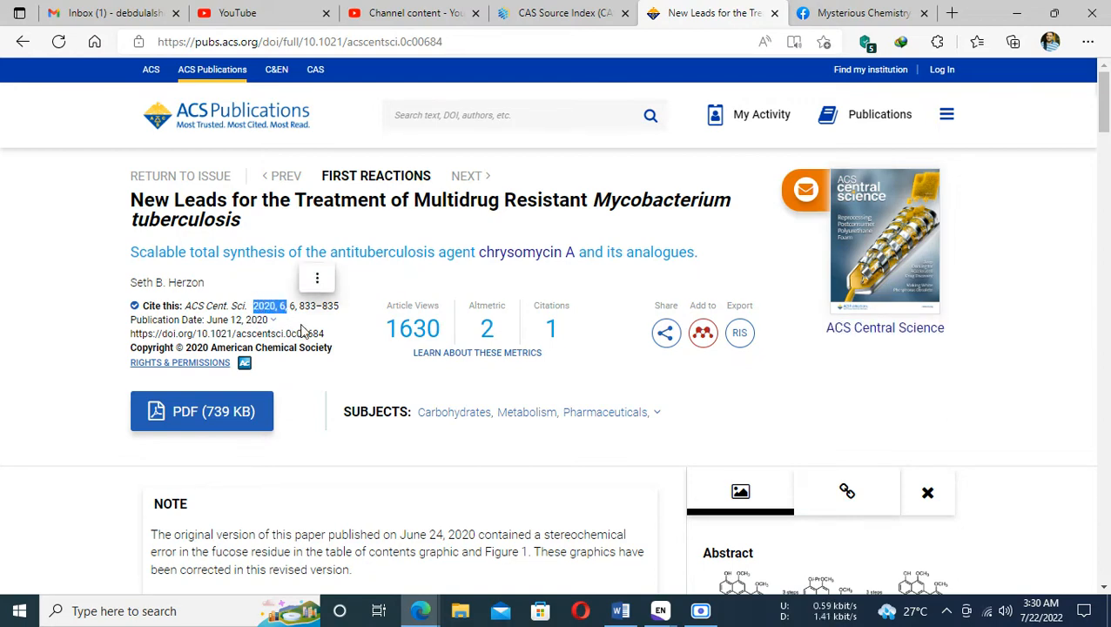
Step: Return to EndNote and check the reference's Year entry and the fields available for its volume and page details
left_click(620, 611)
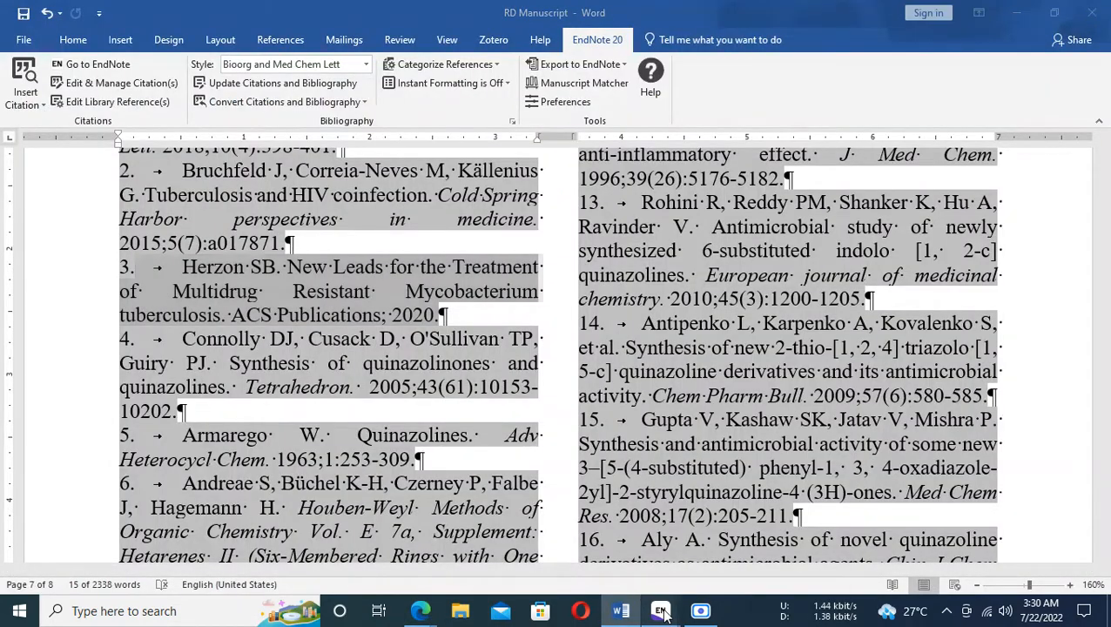
left_click(747, 540)
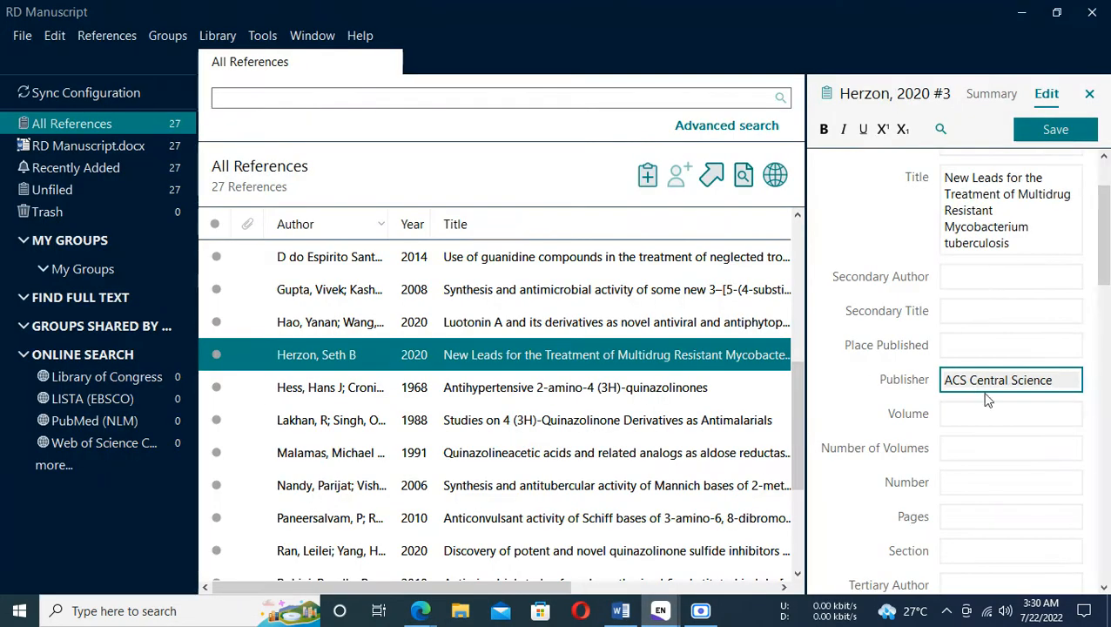
scroll(967, 319, "up", 2)
left_click_drag(981, 248, 880, 246)
scroll(948, 355, "down", 2)
scroll(949, 355, "down", 5)
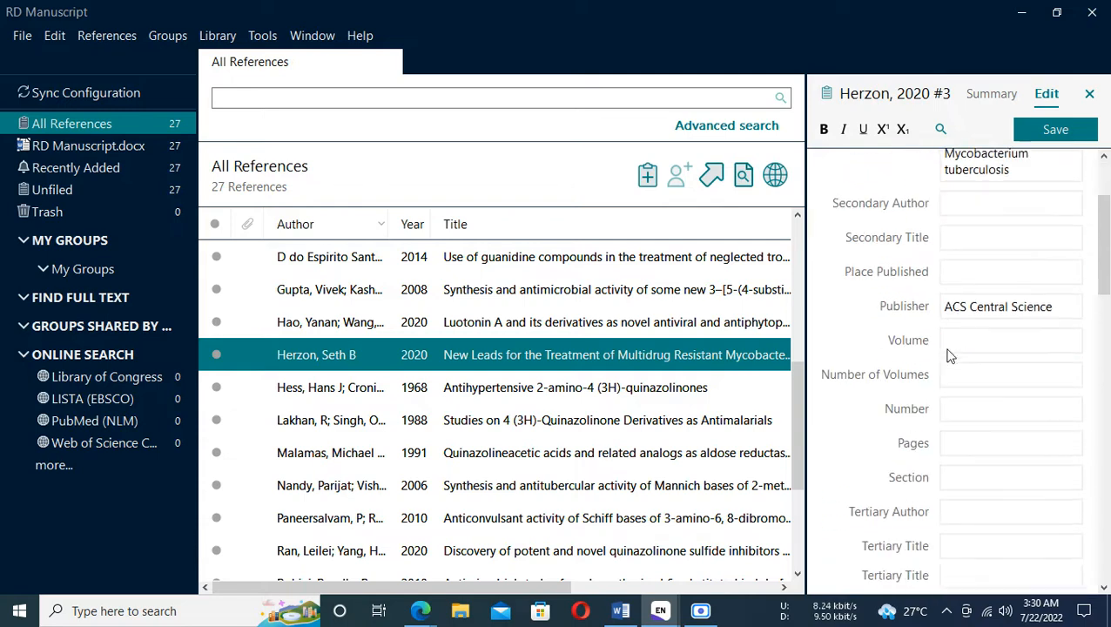
scroll(949, 349, "down", 2)
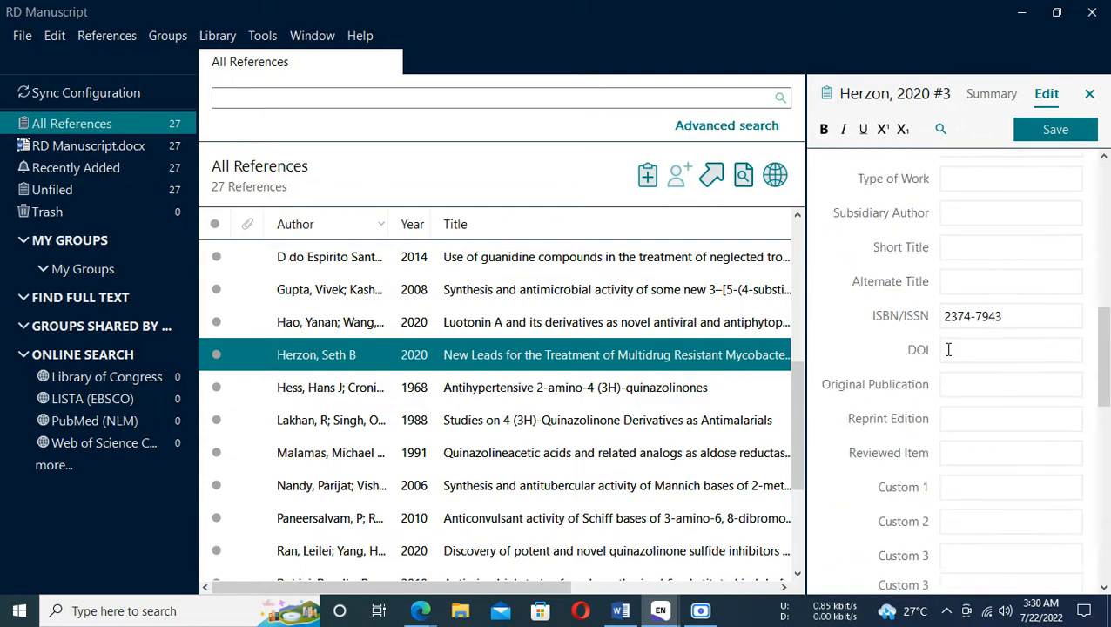
scroll(948, 349, "up", 3)
scroll(950, 349, "up", 4)
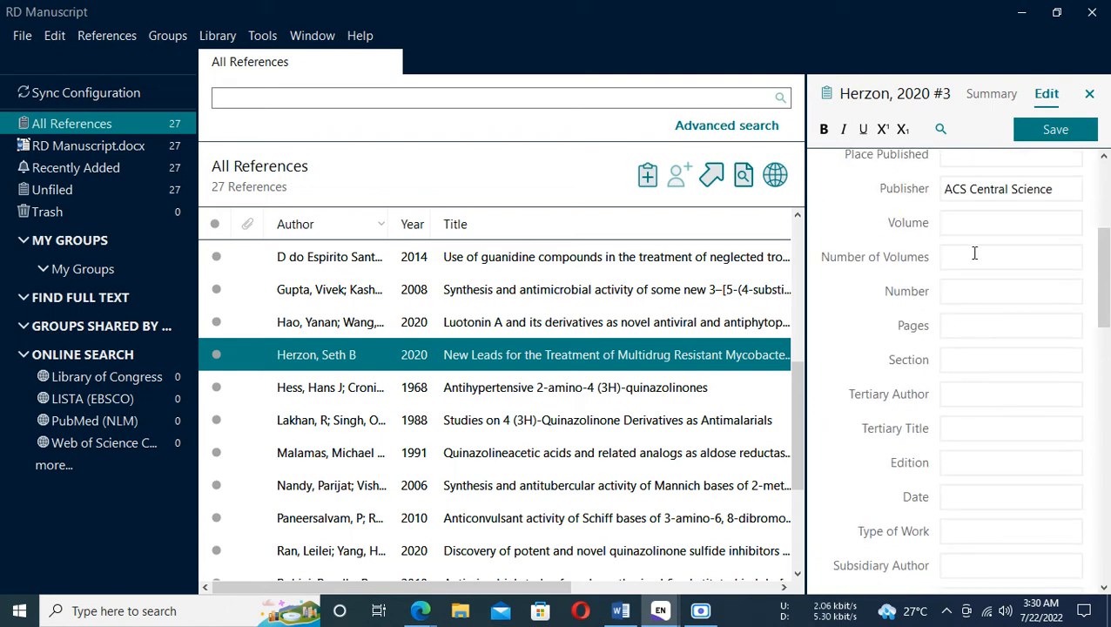
Step: Set the Volume of the 2020 Mycobacterium tuberculosis reference to 6, using the citation on its ACS article page in the browser
left_click(966, 224)
left_click(621, 610)
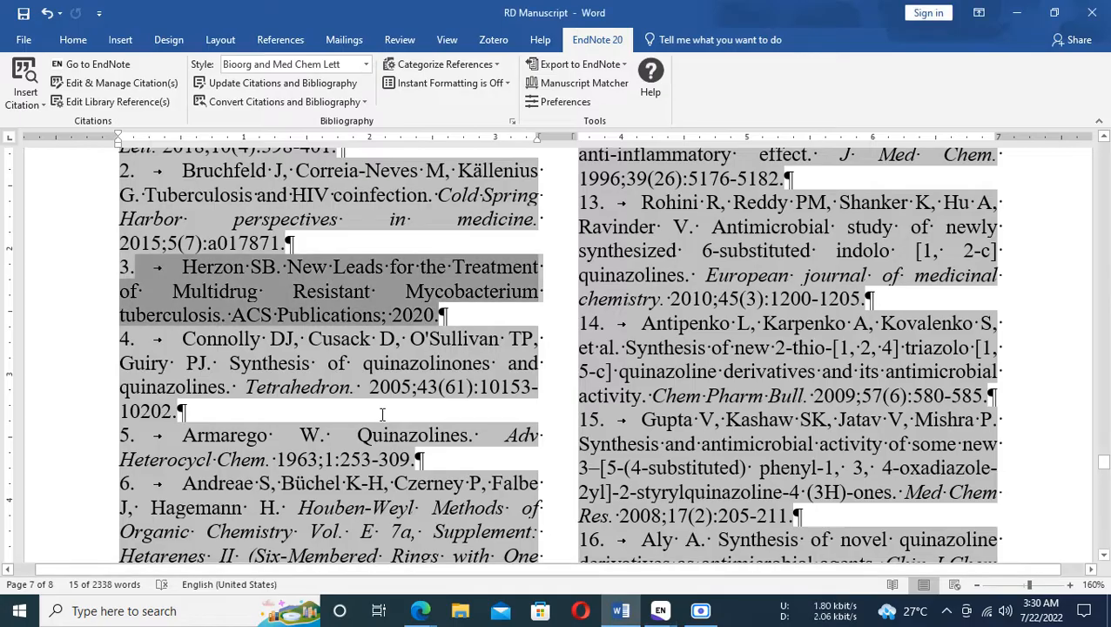
key("alt+Tab")
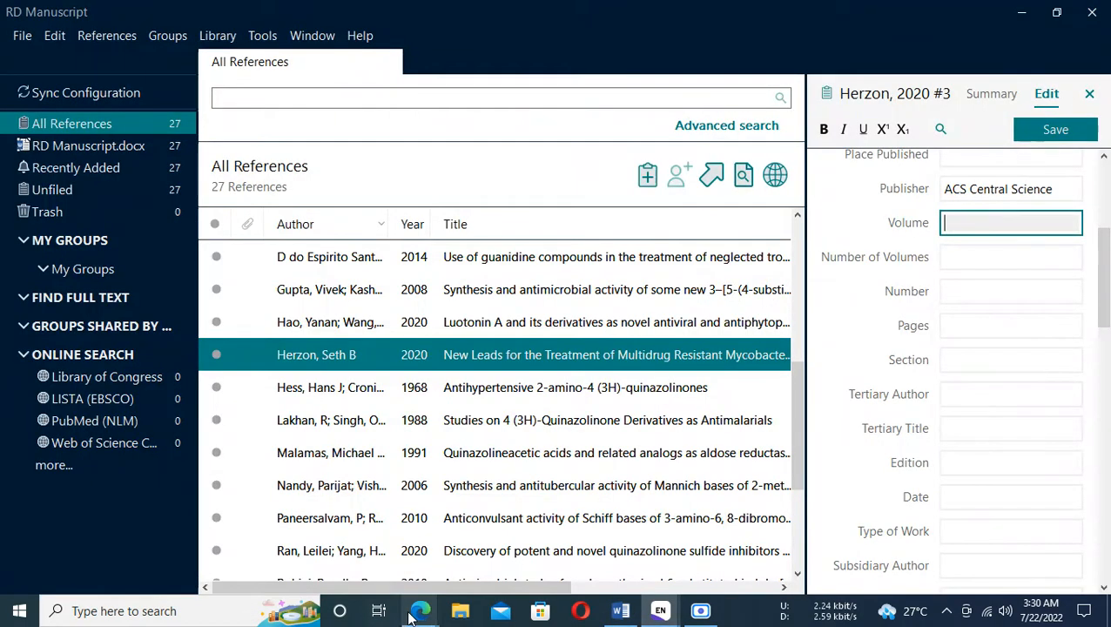
mouse_move(418, 613)
left_click(306, 522)
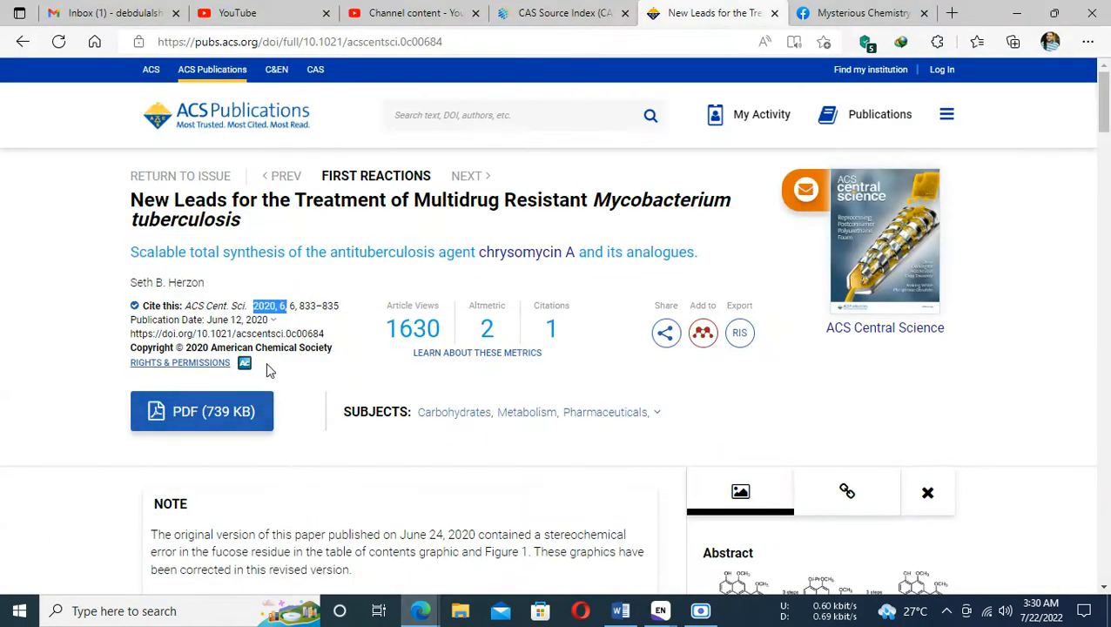
left_click(285, 316)
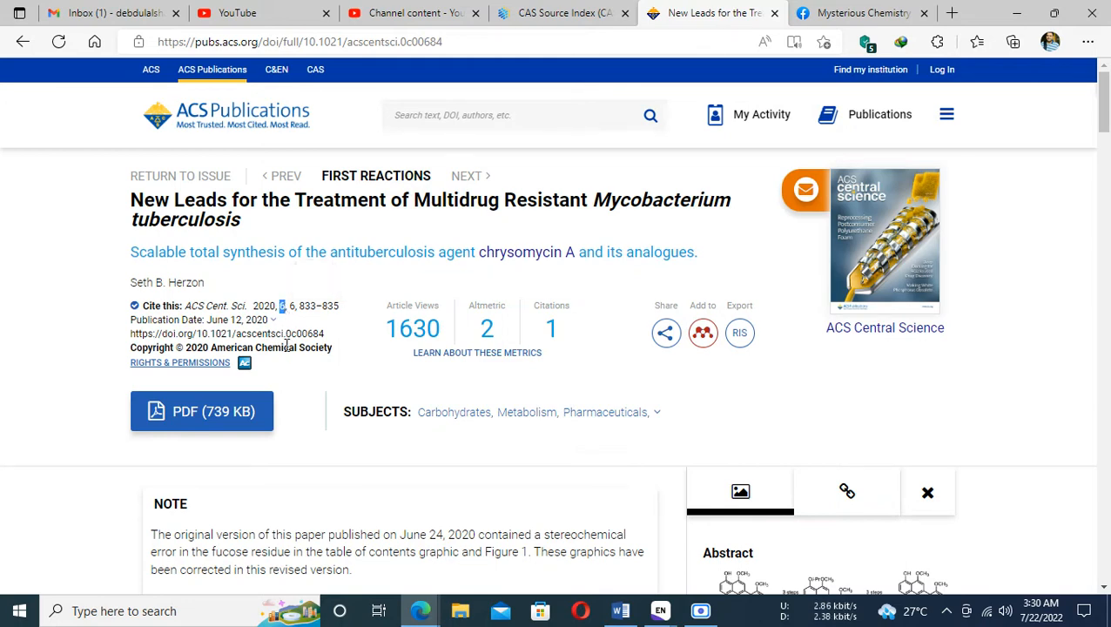
key("alt+Tab")
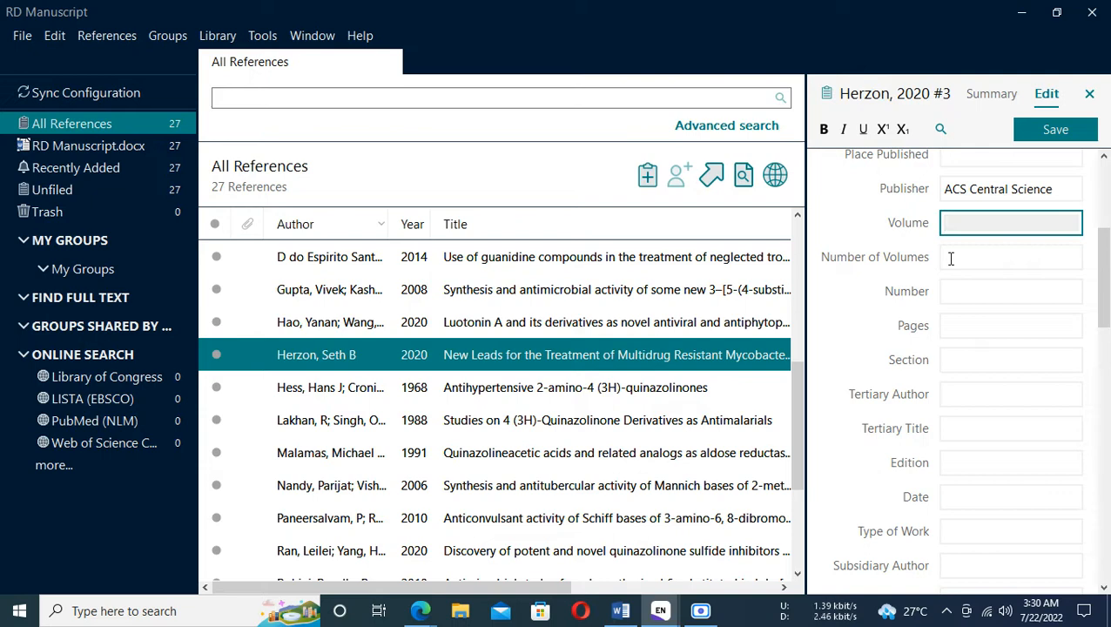
key("alt+Tab")
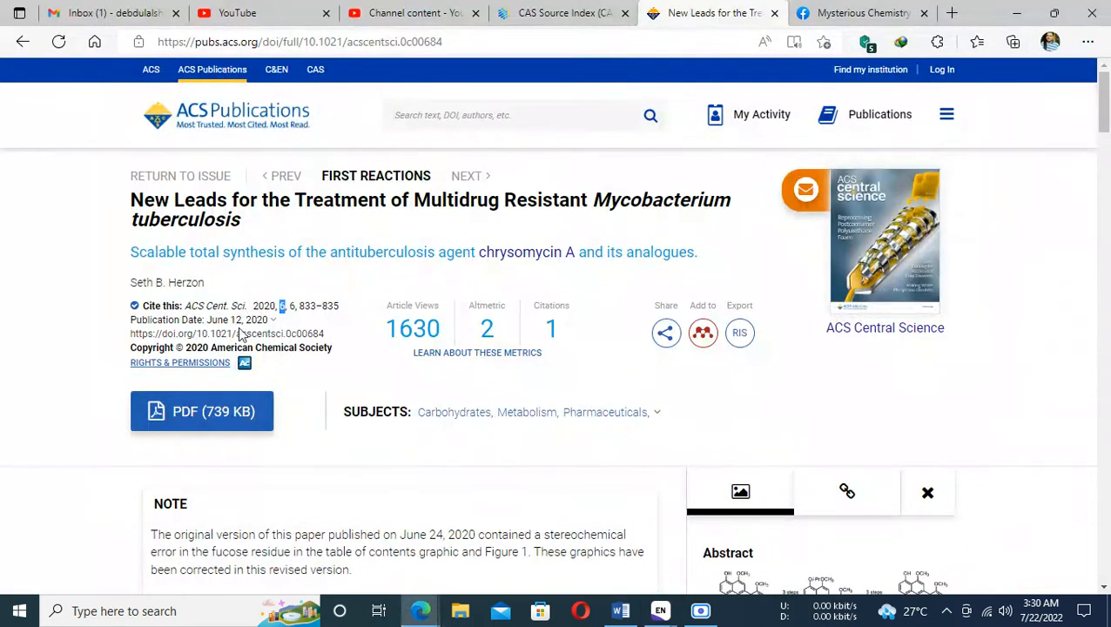
Step: Copy the page range 833–835 from the ACS article's citation into the reference's Pages field in EndNote
left_click_drag(294, 307, 296, 308)
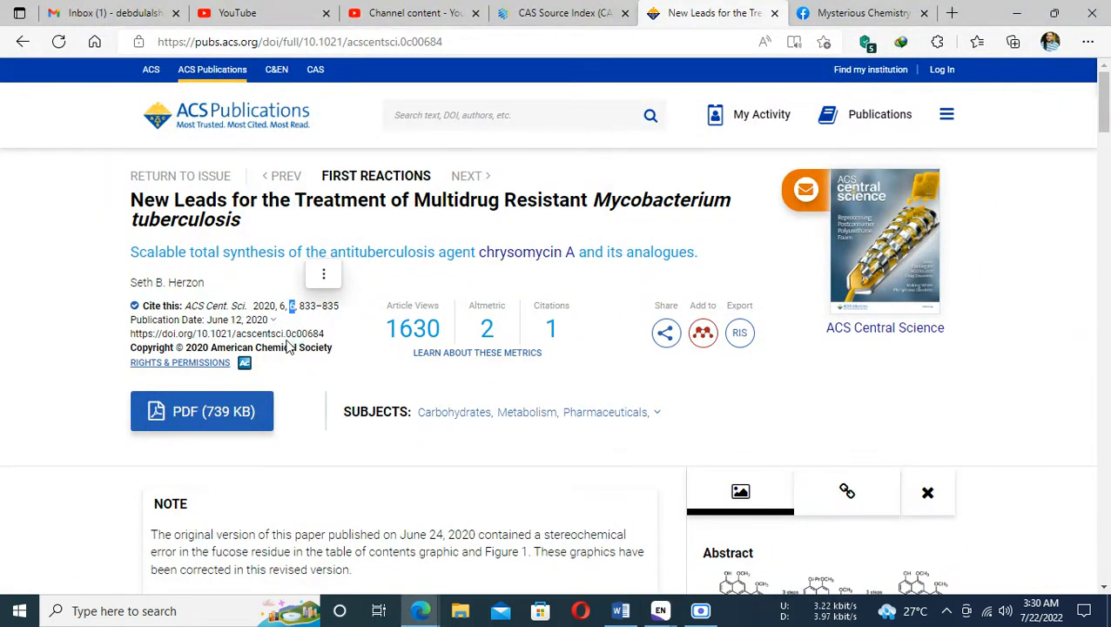
left_click(303, 314)
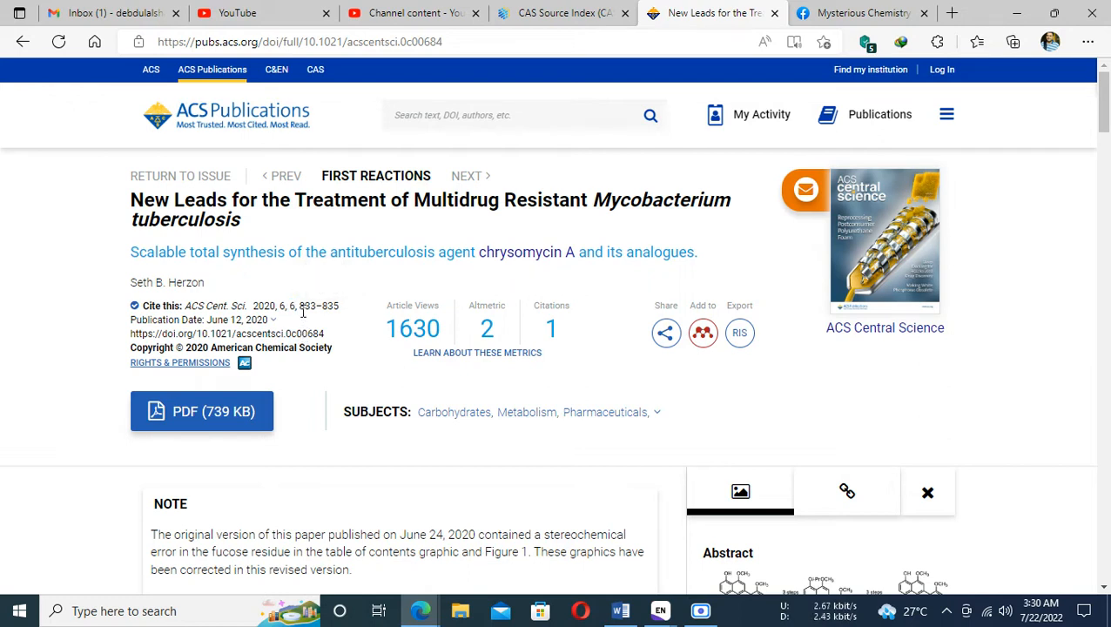
left_click_drag(299, 307, 340, 307)
key("ctrl+c")
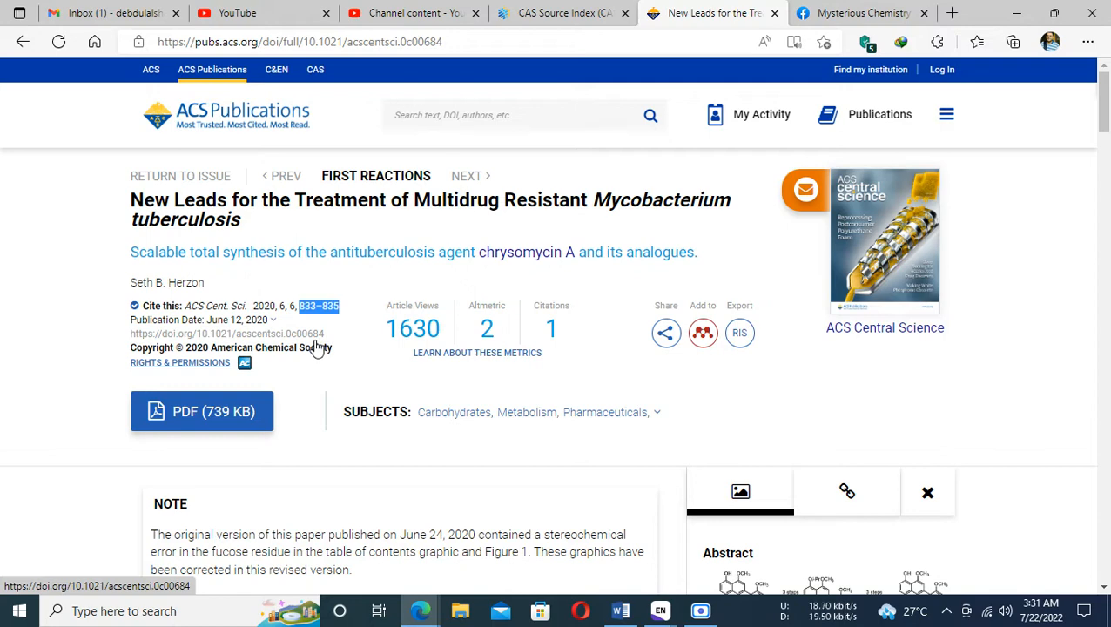
key("alt+Tab")
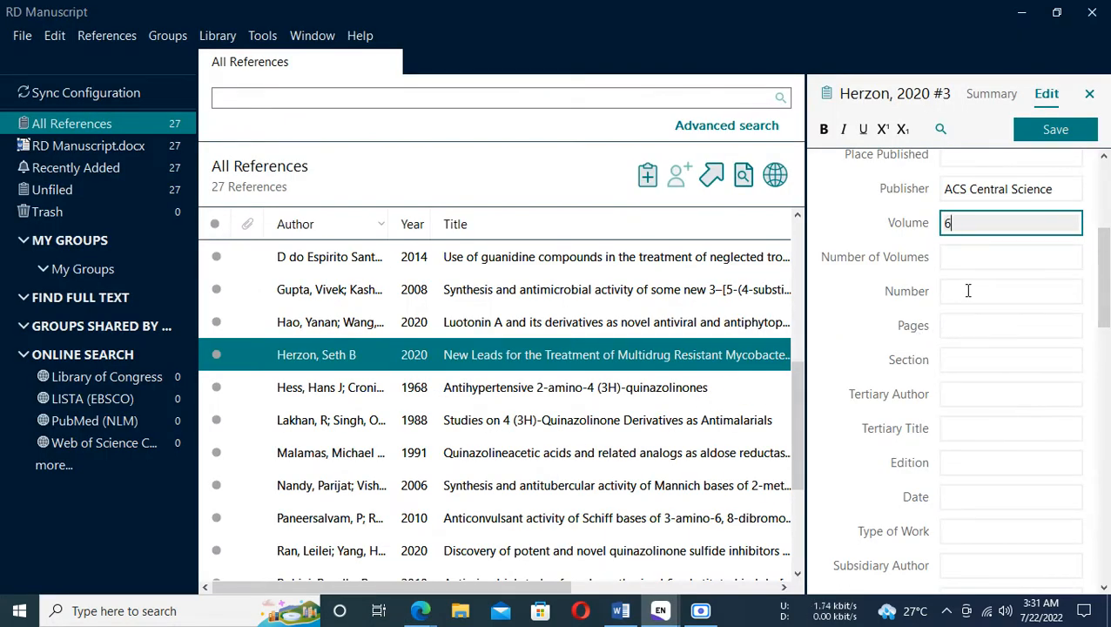
left_click(958, 326)
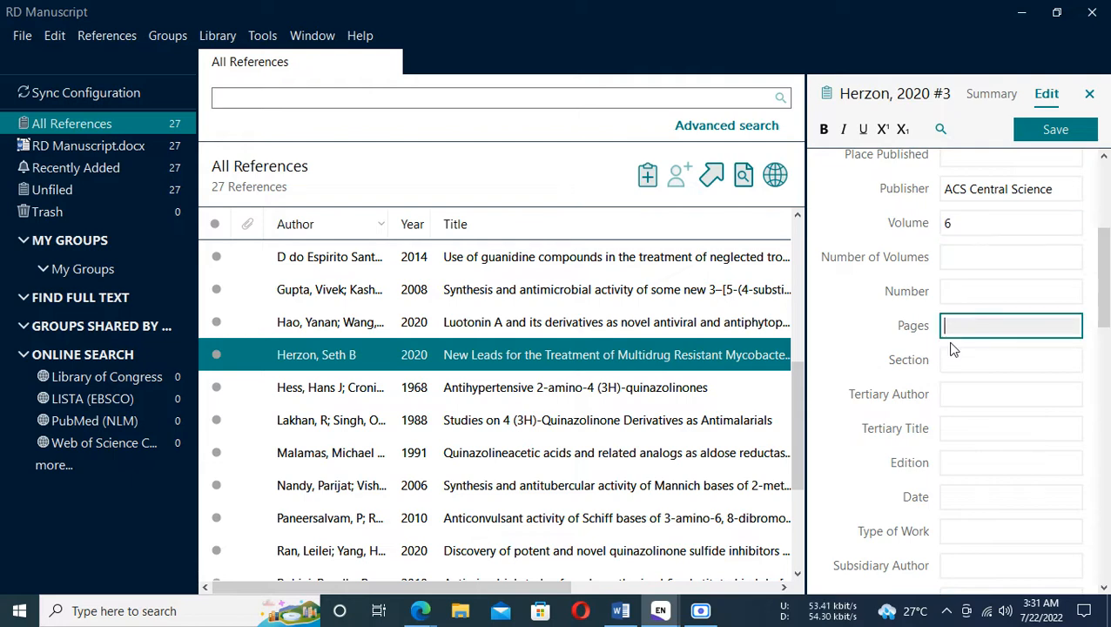
key("ctrl+v")
Step: Review the remaining fields of the reference, save its changes and close the reference editor
scroll(888, 515, "down", 3)
scroll(888, 515, "down", 8)
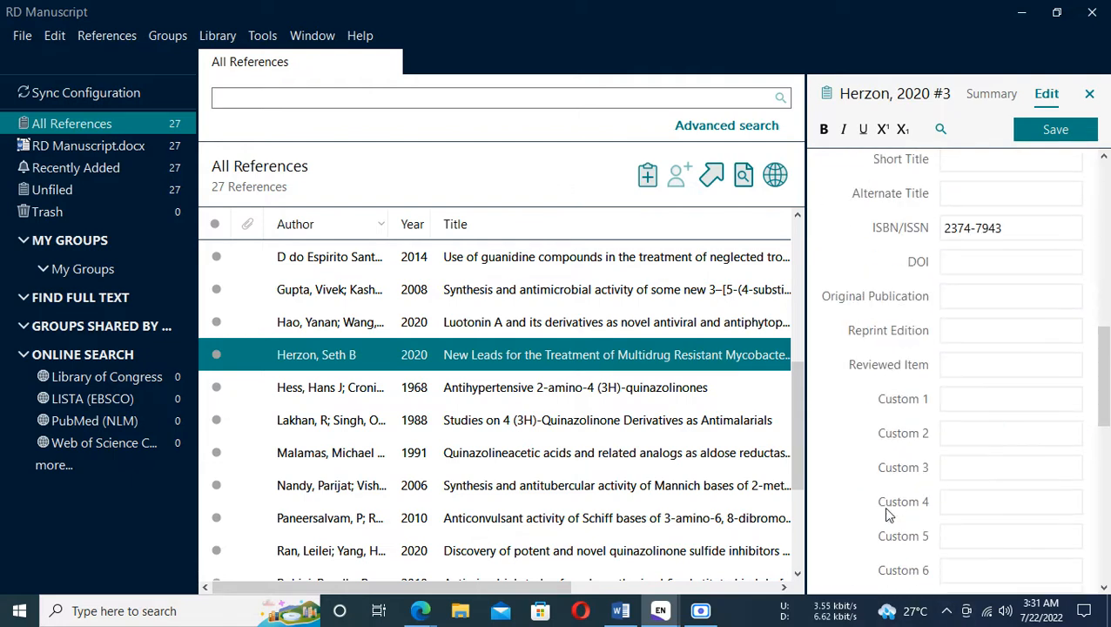
scroll(1003, 406, "down", 5)
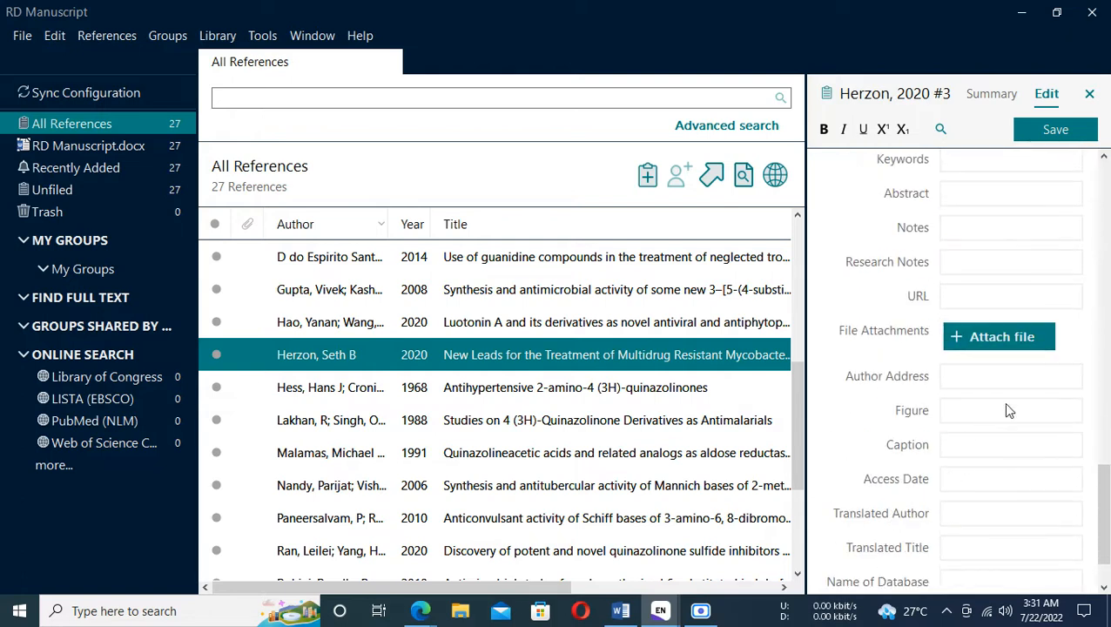
scroll(997, 485, "up", 9)
scroll(998, 485, "up", 15)
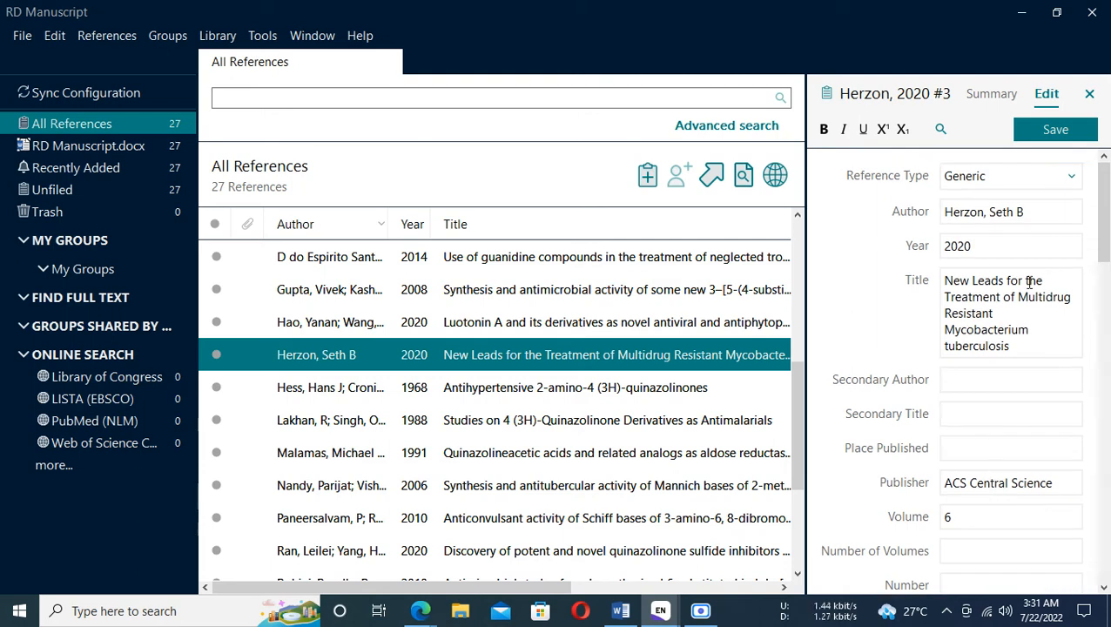
left_click(1051, 132)
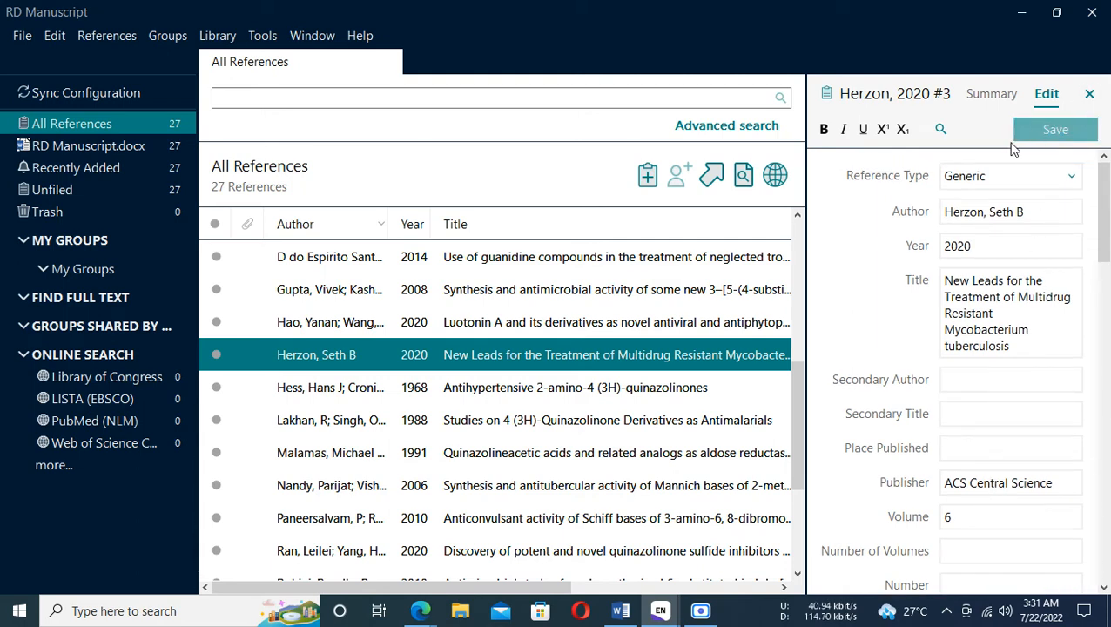
left_click(1089, 95)
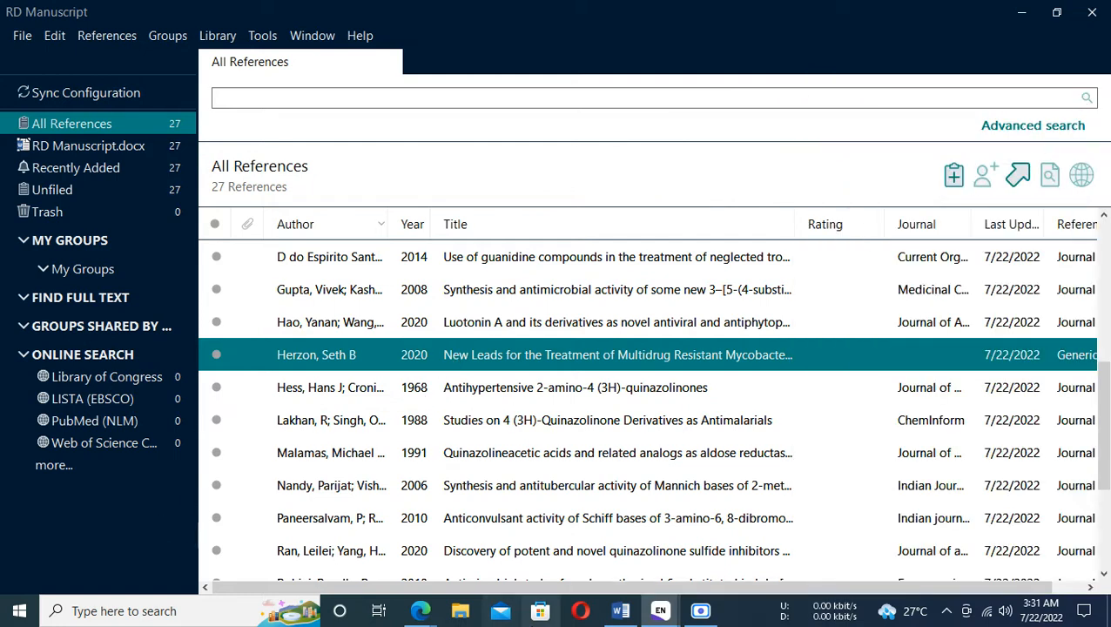
Step: Switch to the RD Manuscript document in Word and update its citations and bibliography
left_click(620, 610)
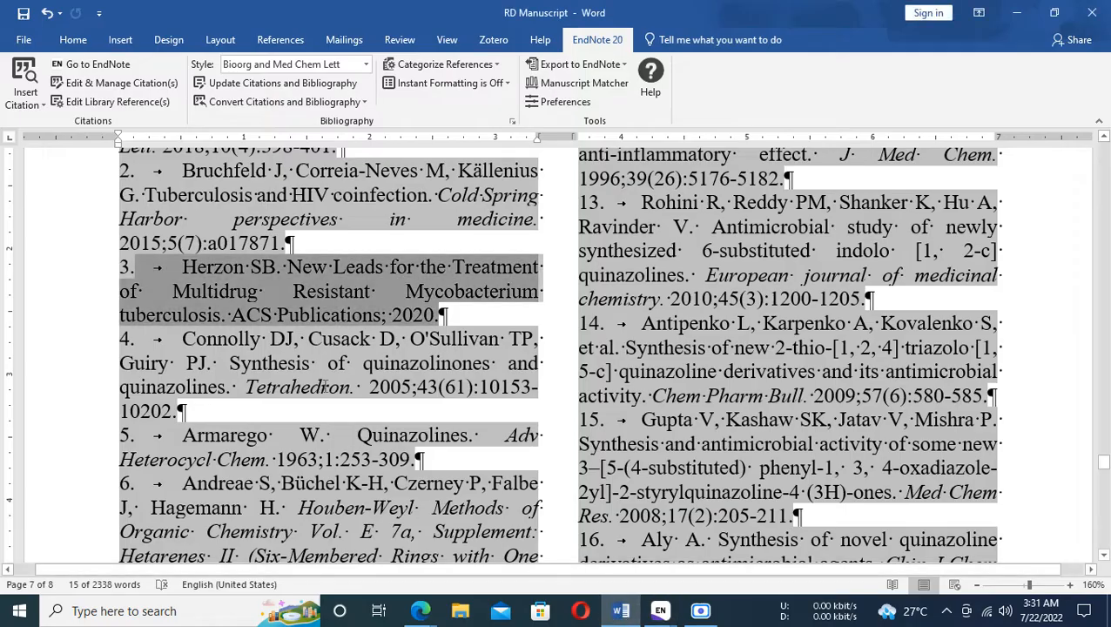
left_click(55, 272)
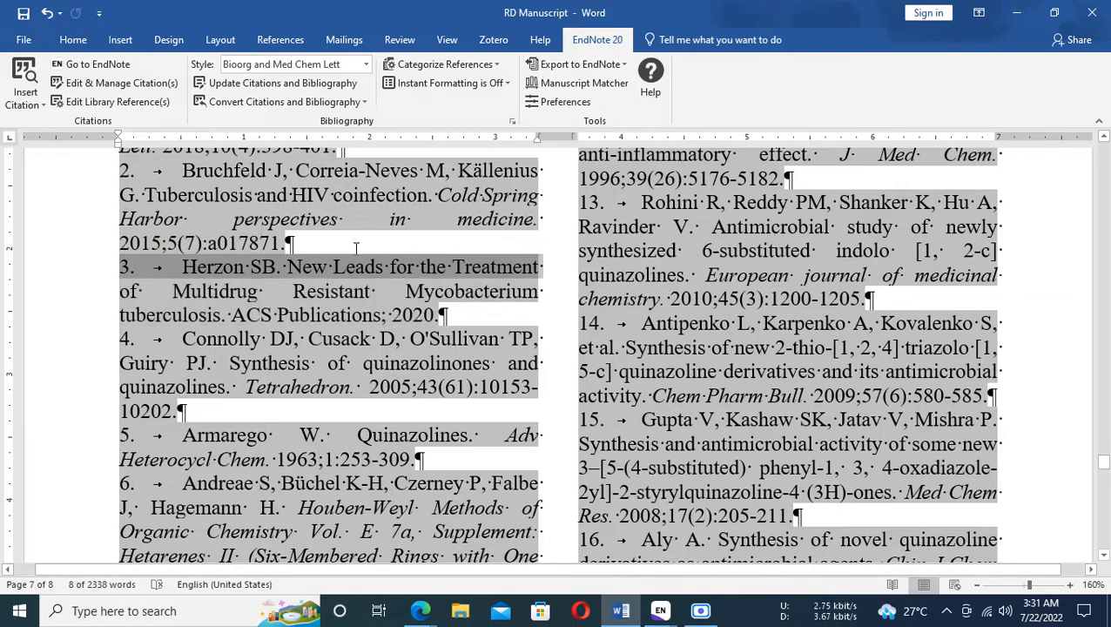
left_click(325, 250)
left_click(94, 217)
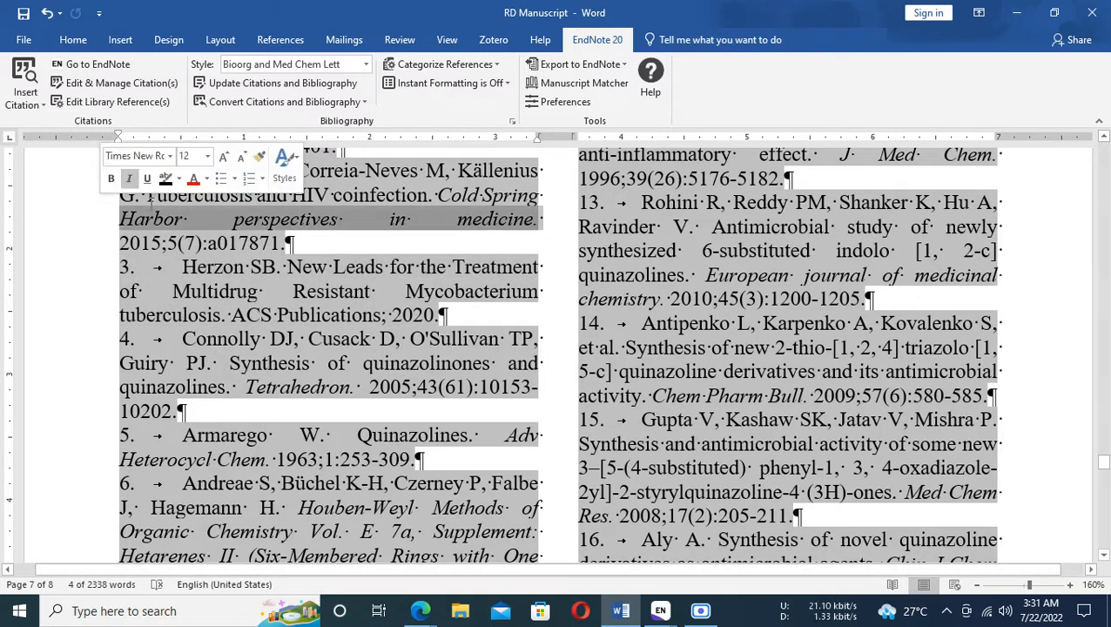
left_click(261, 84)
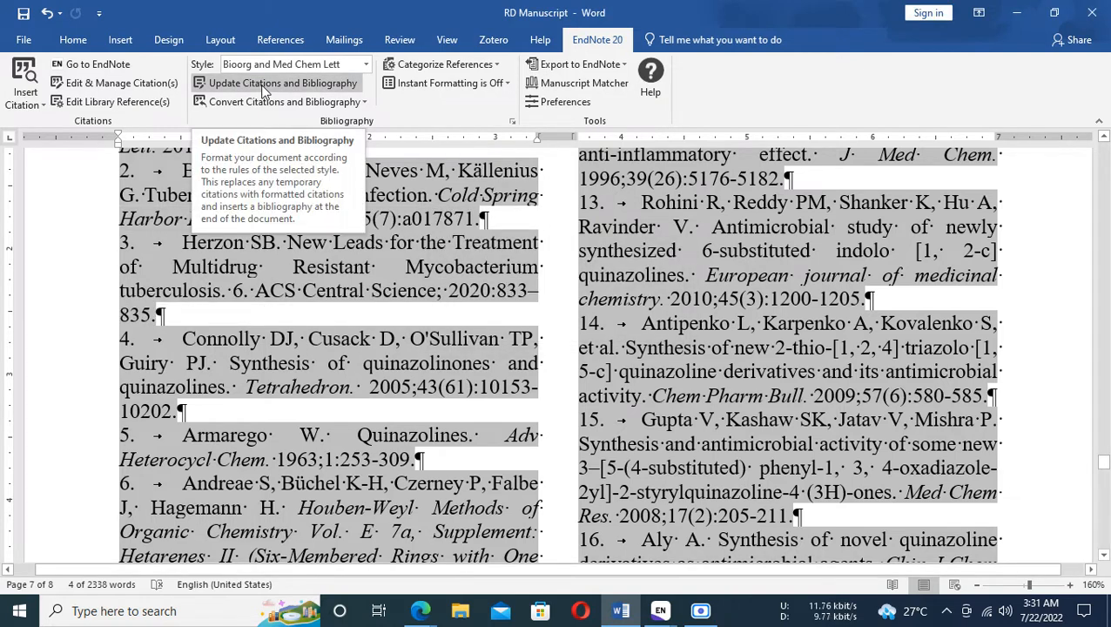
Step: Examine the journal name, year, volume and pages of entry 3 in the updated bibliography against the neighbouring entries
left_click(54, 244)
scroll(211, 290, "up", 1)
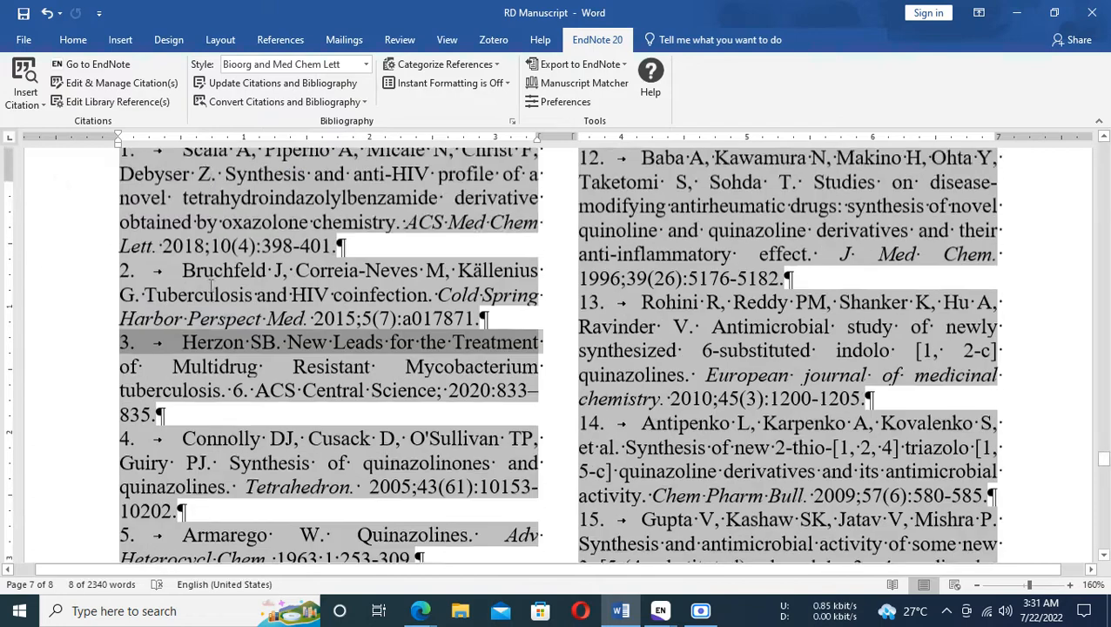
scroll(211, 290, "up", 2)
scroll(222, 441, "down", 3)
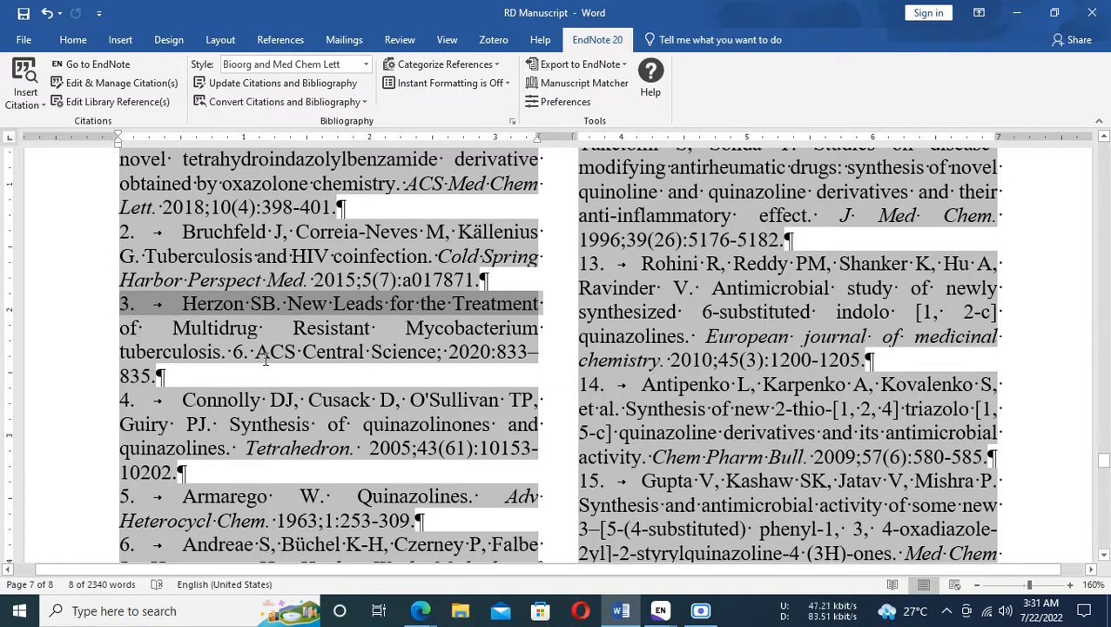
left_click_drag(259, 349, 159, 379)
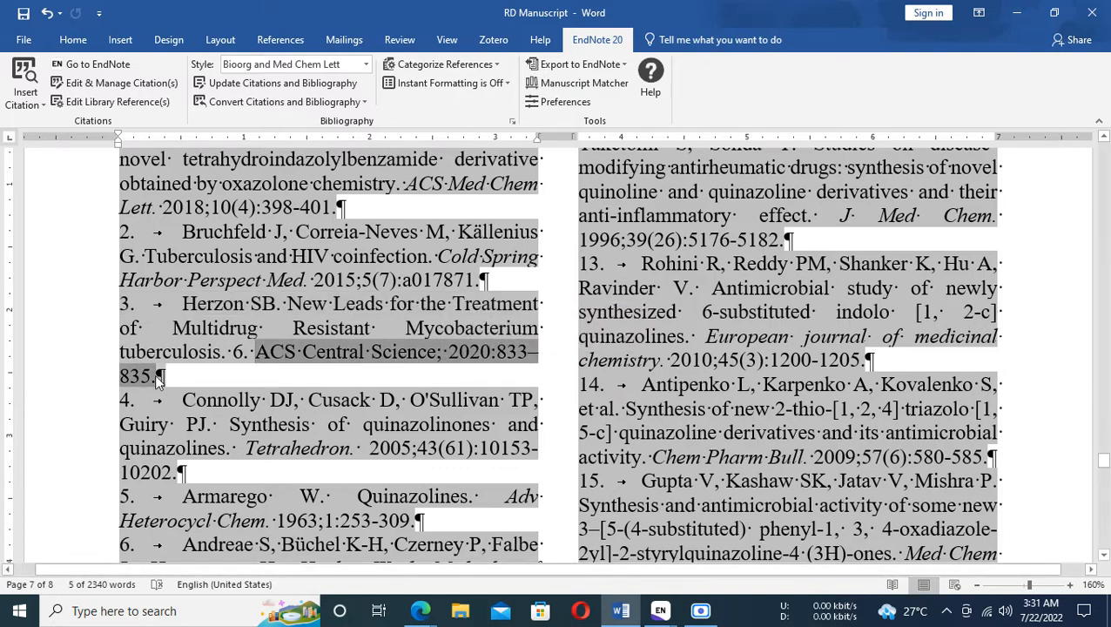
left_click(243, 362)
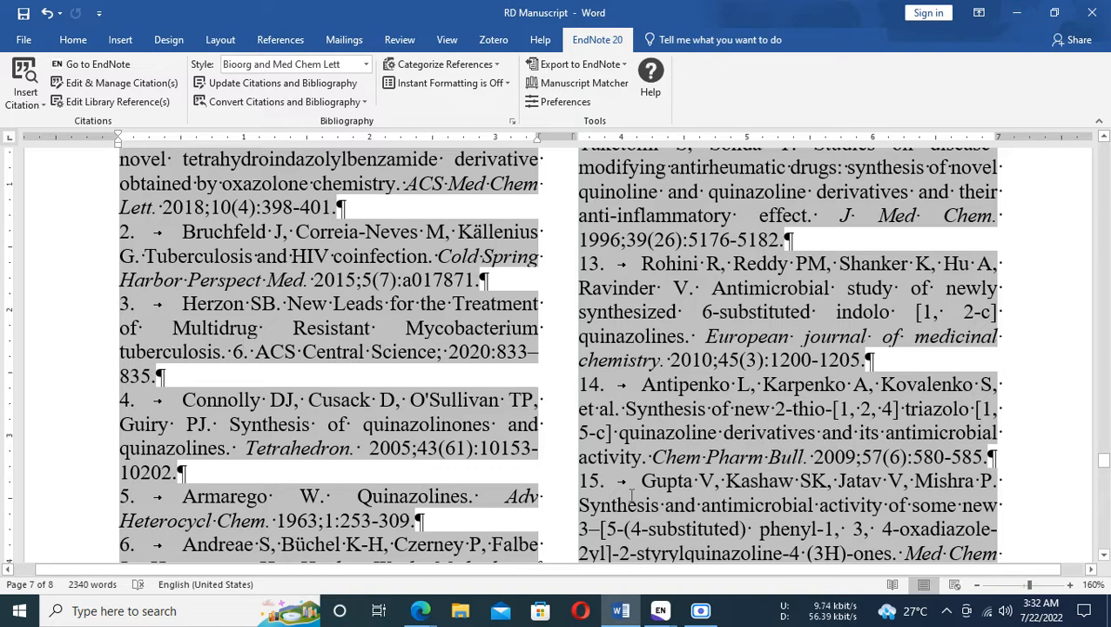
Step: Switch to the RD Manuscript library in EndNote and reopen the 2020 Mycobacterium tuberculosis reference for editing
mouse_move(659, 610)
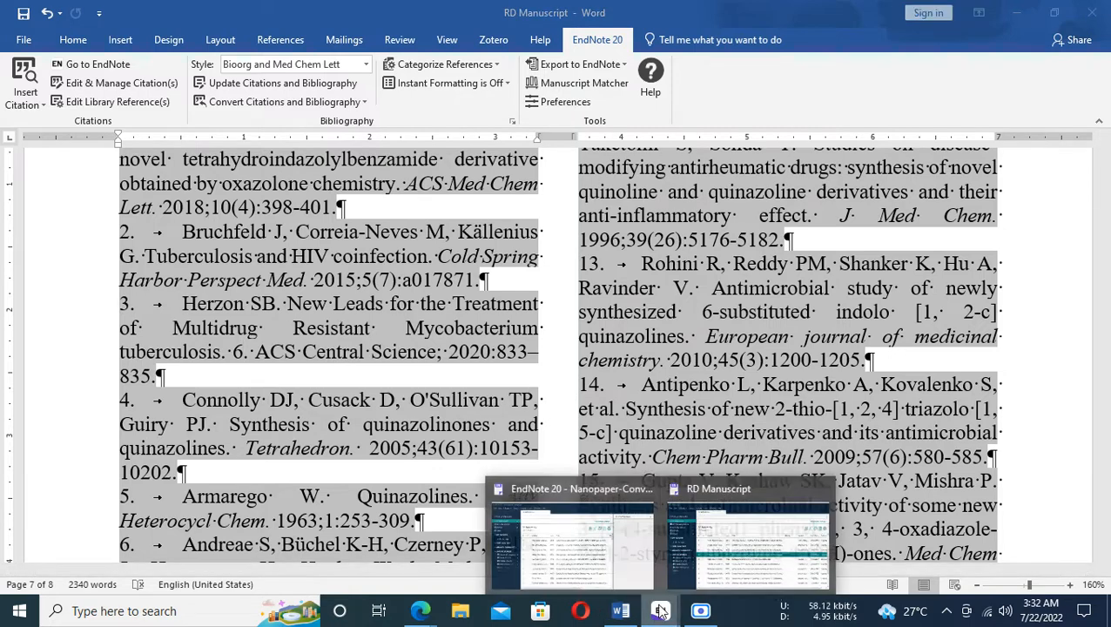
left_click(725, 527)
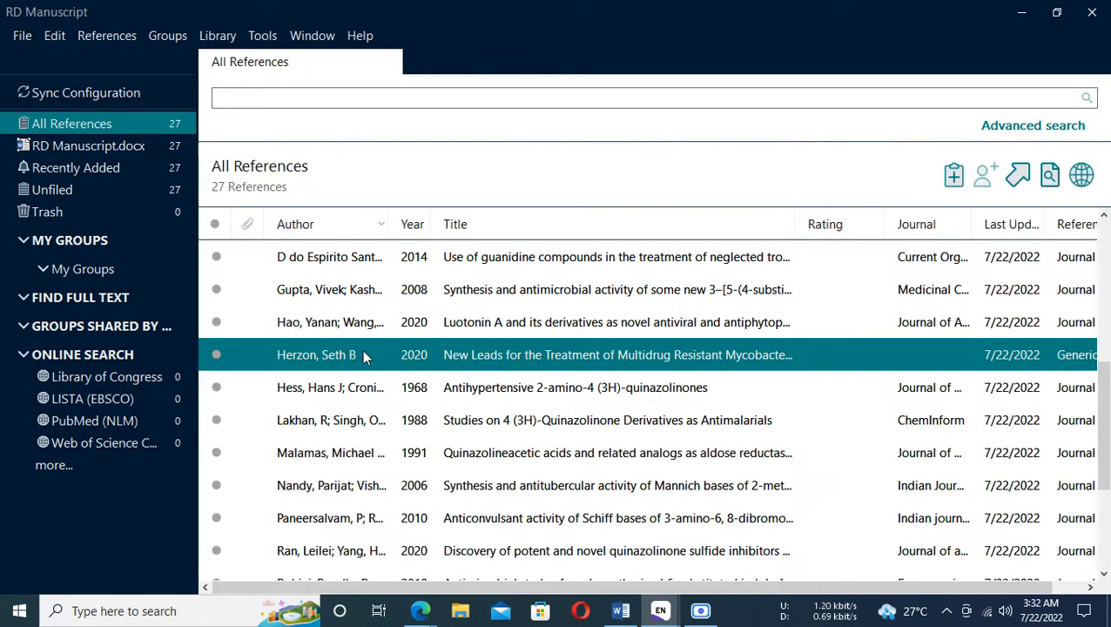
left_click(697, 361)
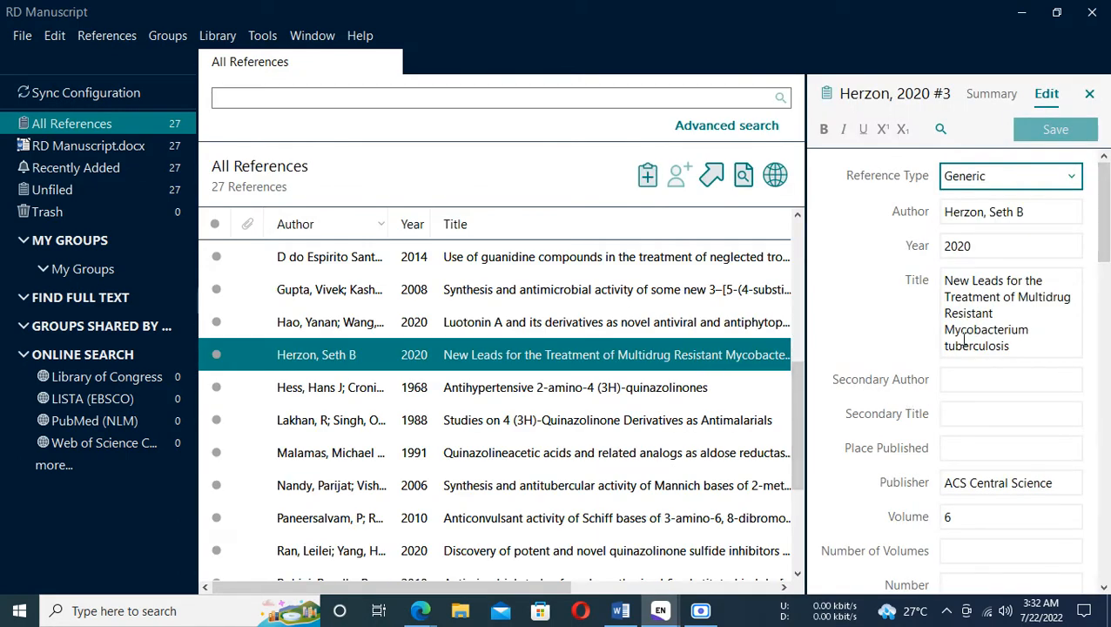
Step: Change the reference type of the 2020 Mycobacterium tuberculosis reference to Journal Article
left_click(1080, 178)
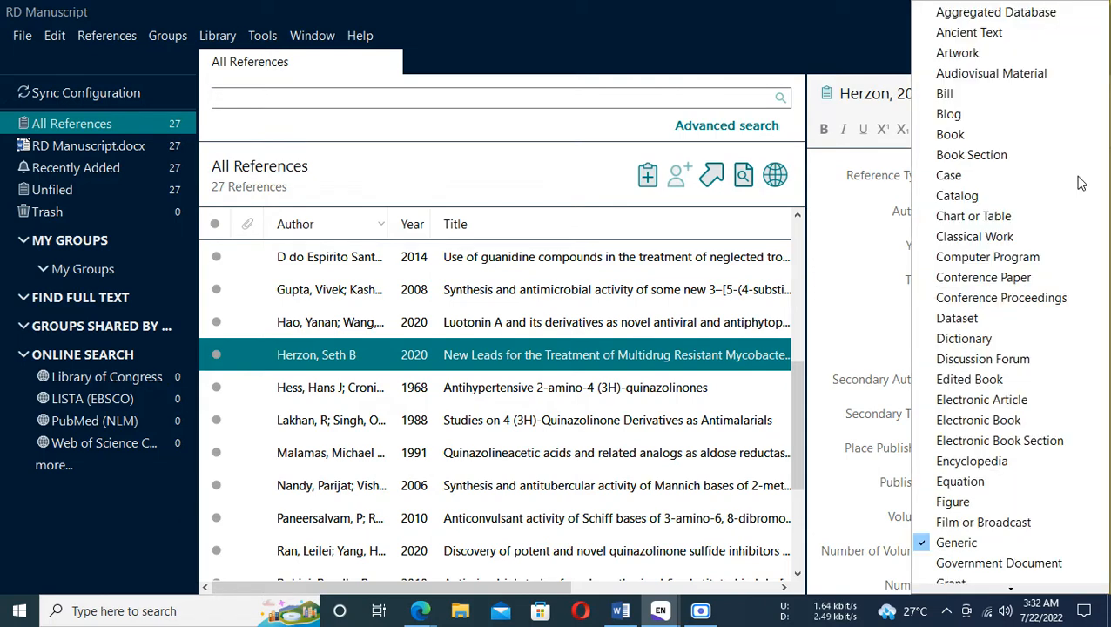
left_click(849, 234)
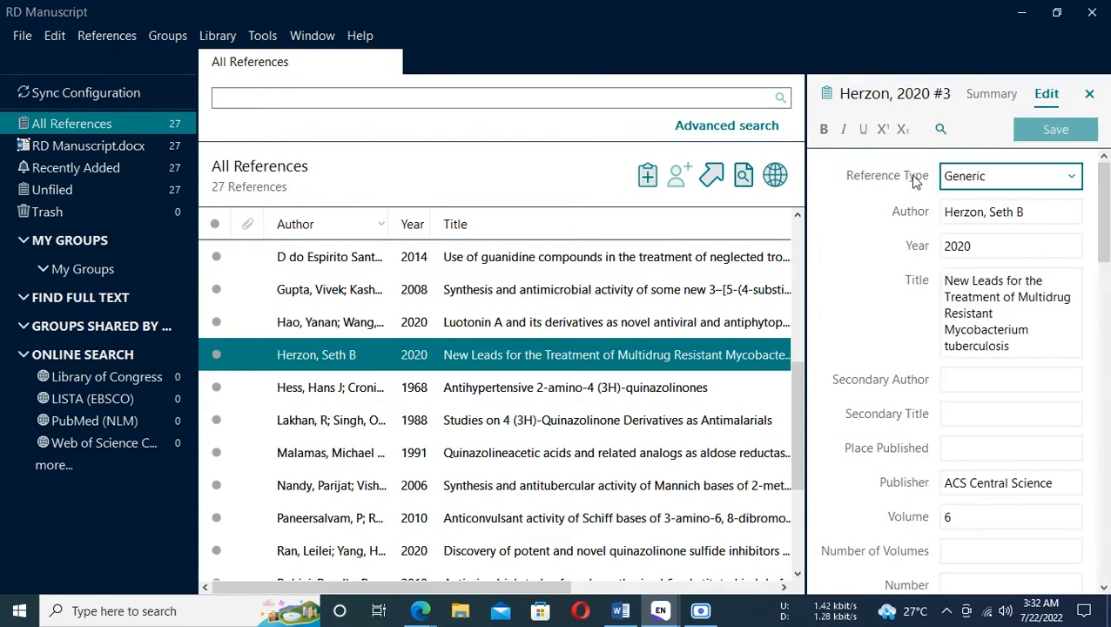
left_click(1072, 178)
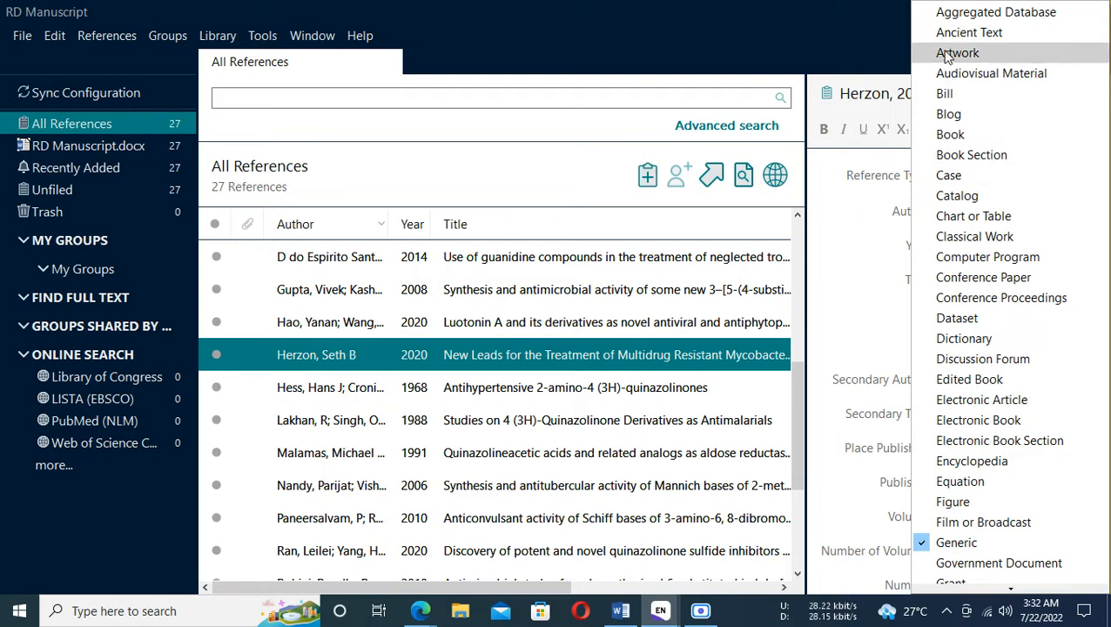
scroll(950, 361, "down", 4)
scroll(958, 352, "down", 2)
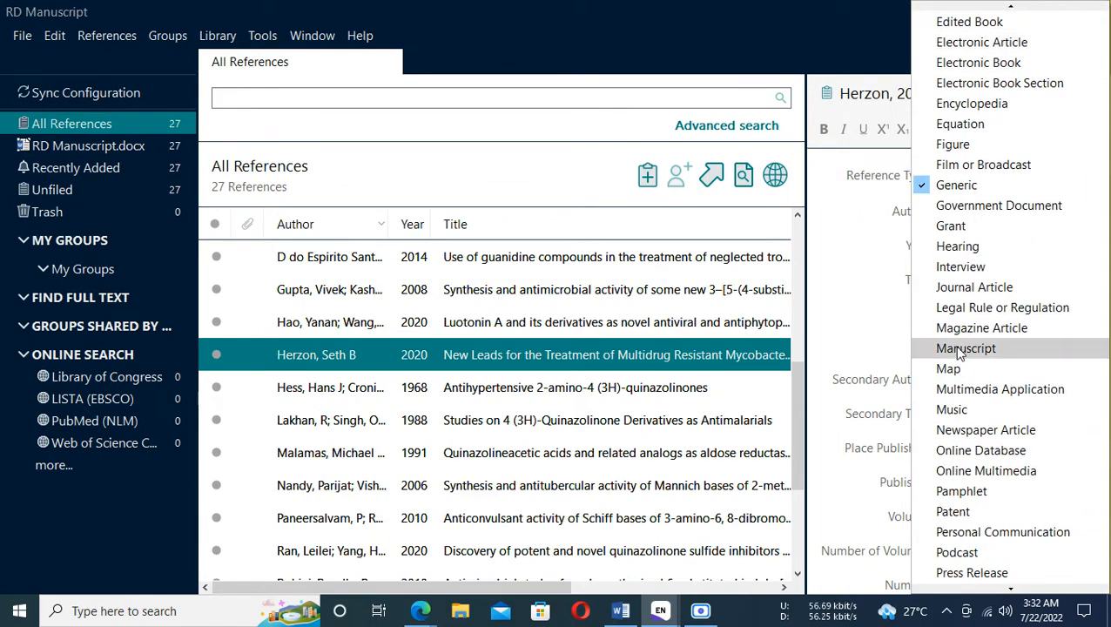
scroll(967, 348, "down", 2)
scroll(976, 409, "down", 2)
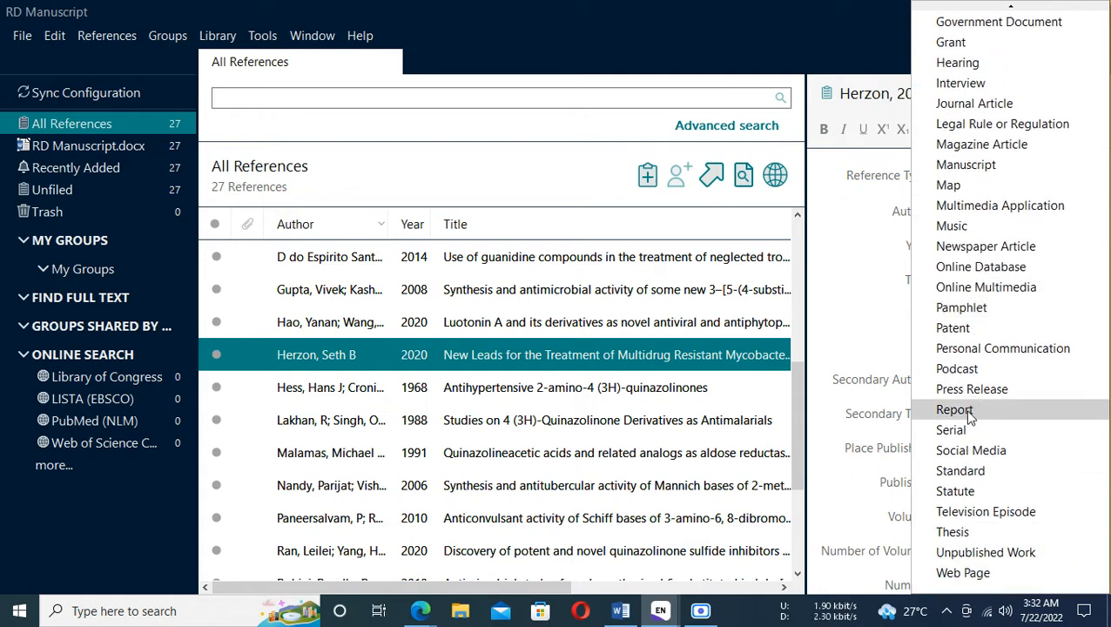
scroll(976, 475, "up", 3)
scroll(965, 394, "up", 1)
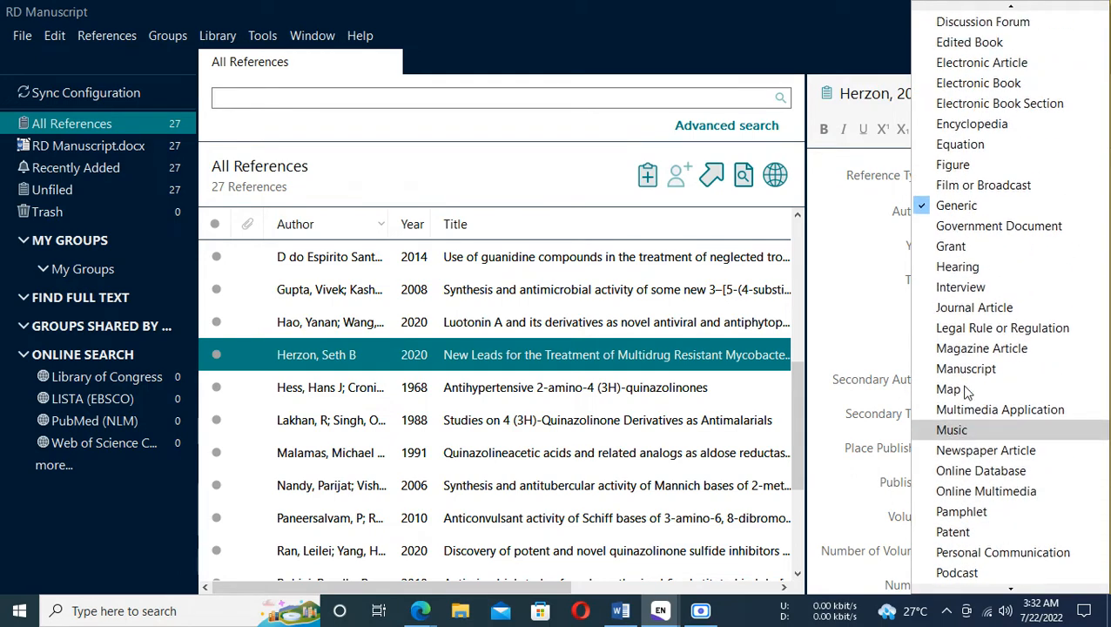
scroll(967, 394, "up", 1)
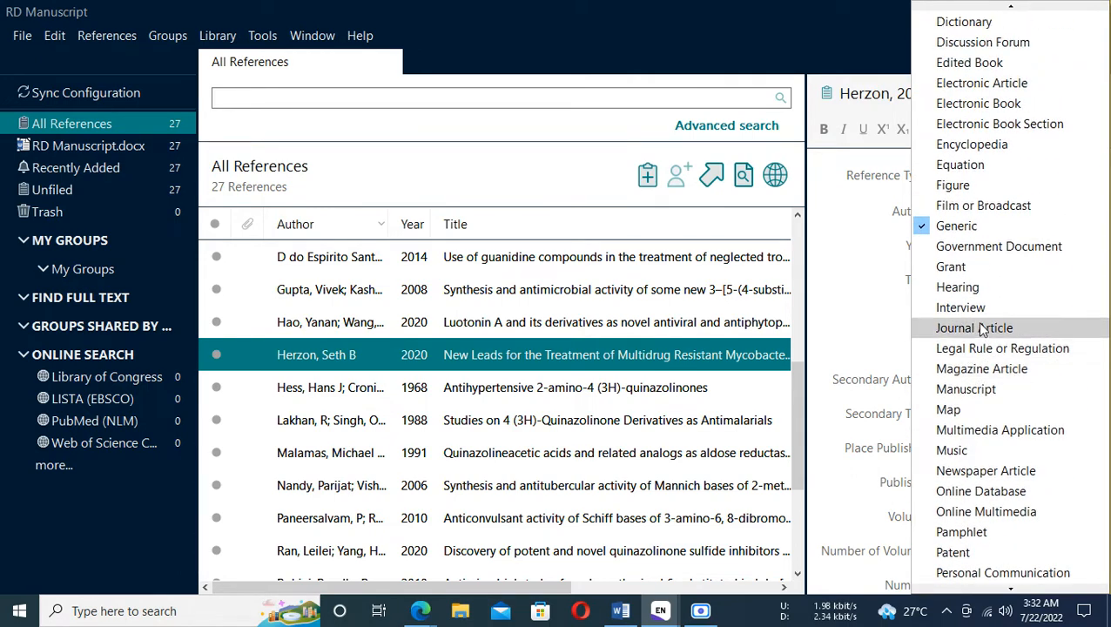
left_click(982, 325)
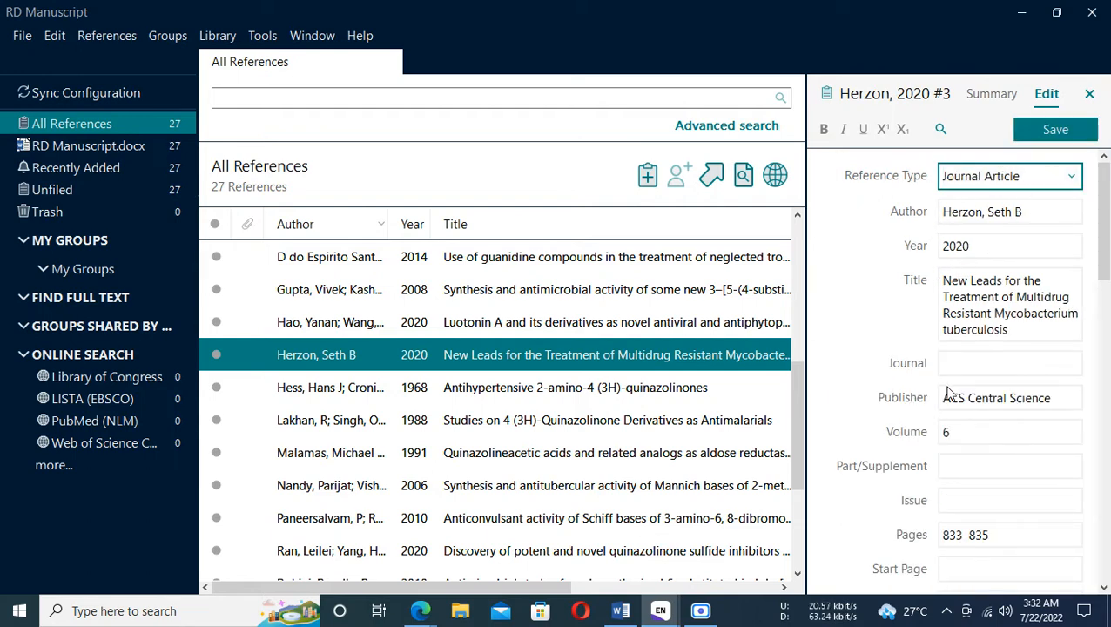
Step: Move ACS Central Science from the publisher field to the journal field of the 2020 reference, and enter ACS as the publisher
left_click(1070, 398)
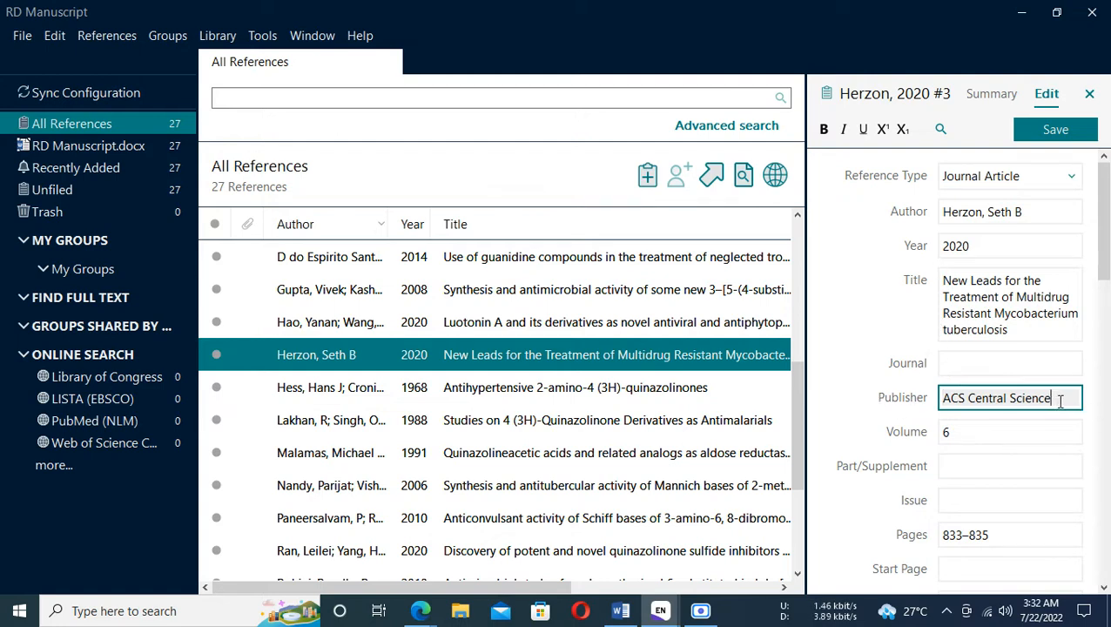
left_click_drag(1057, 401, 913, 406)
key("ctrl+c")
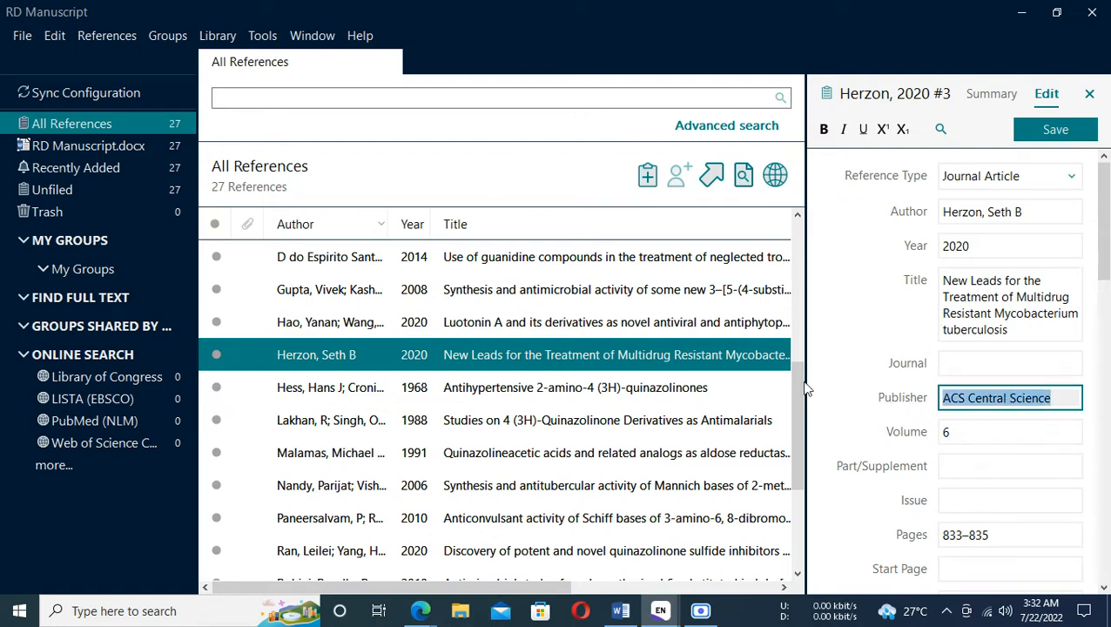
key("Delete")
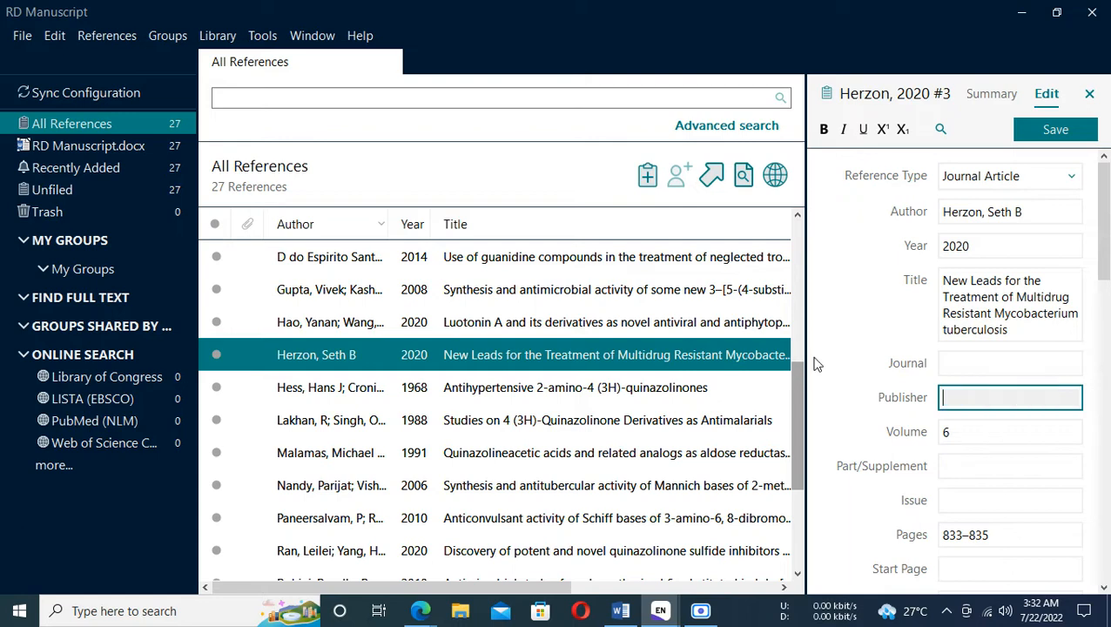
left_click(958, 367)
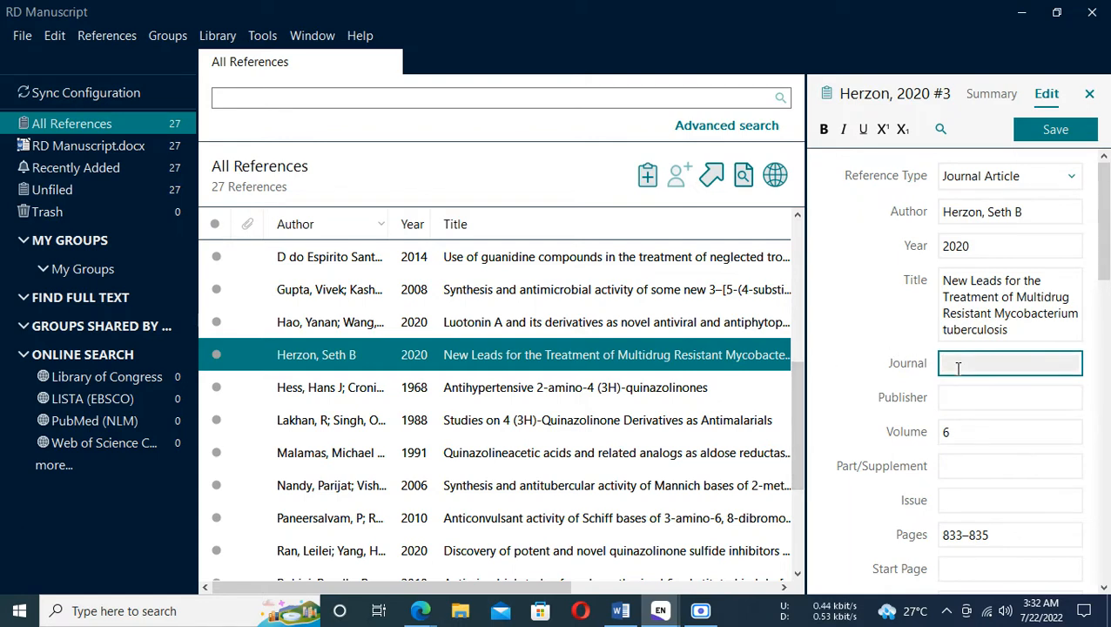
key("ctrl+v")
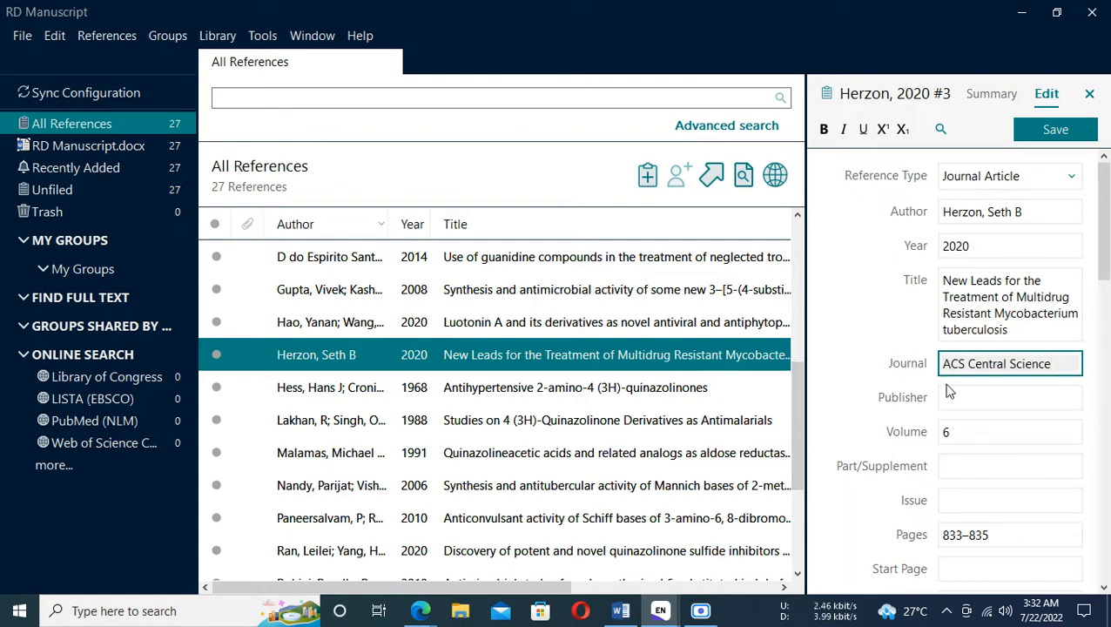
left_click(953, 399)
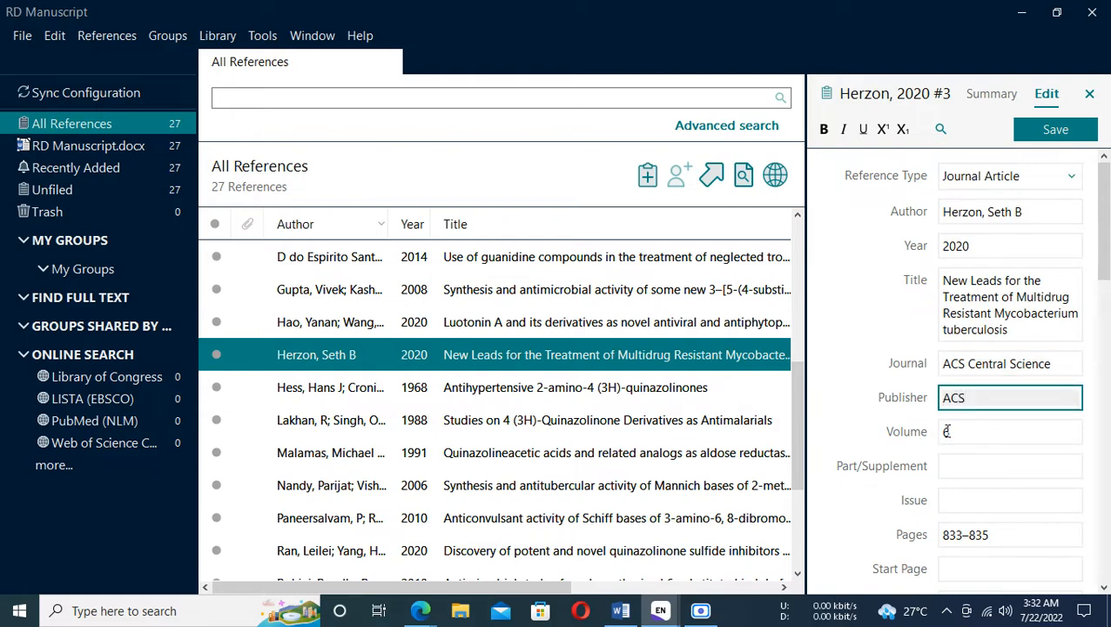
Step: Look up the volume and issue on the article's ACS Publications page in the browser and set the EndNote reference's issue to 6
left_click(955, 431)
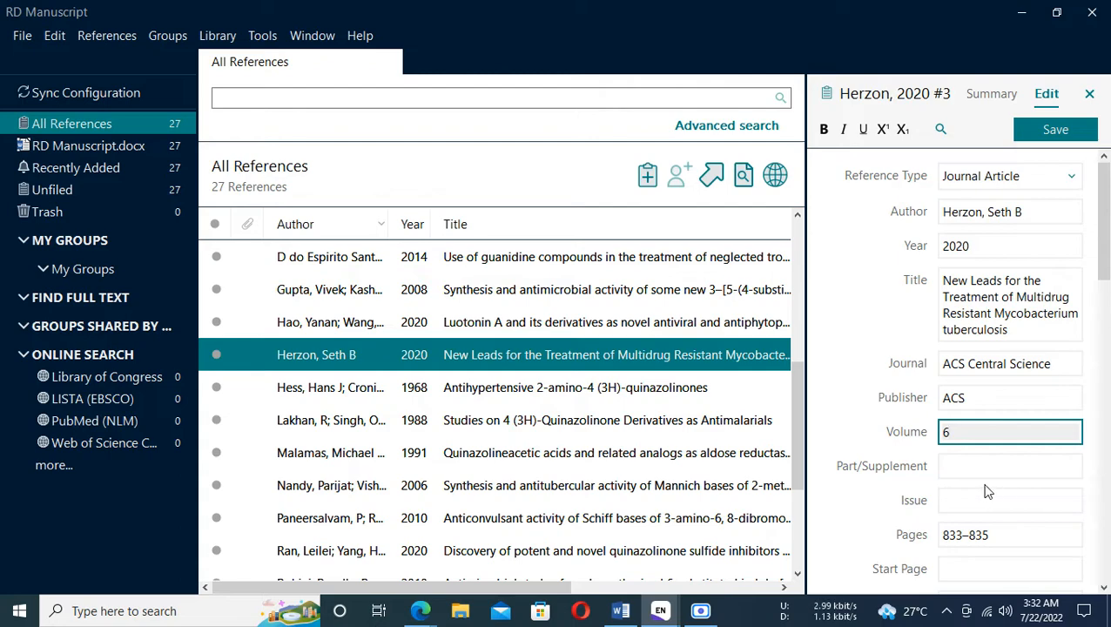
left_click(956, 498)
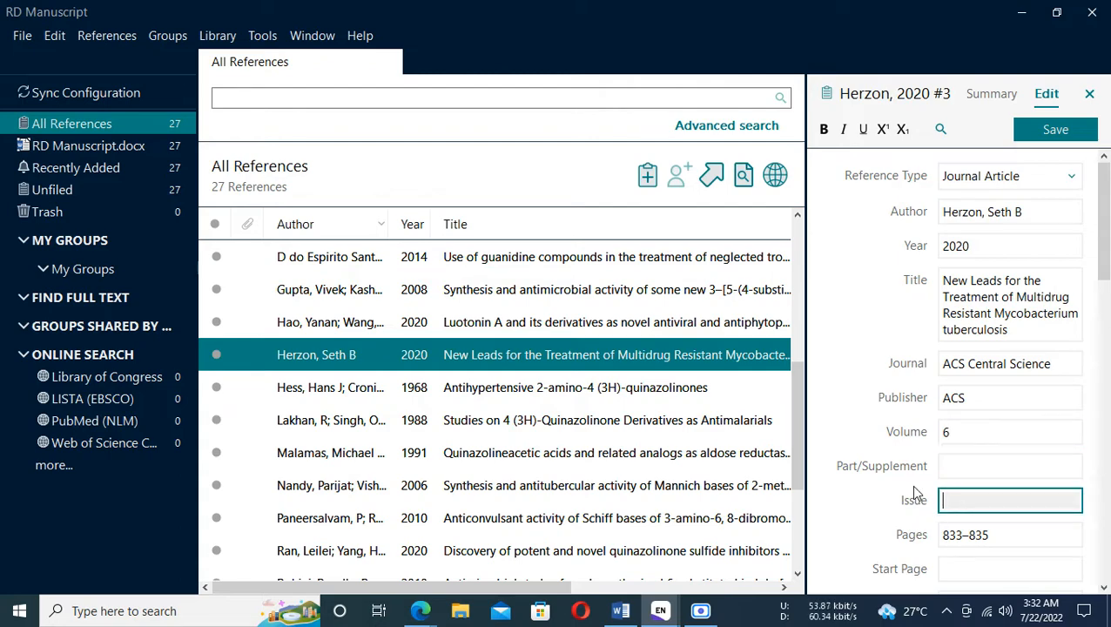
key("alt+Tab")
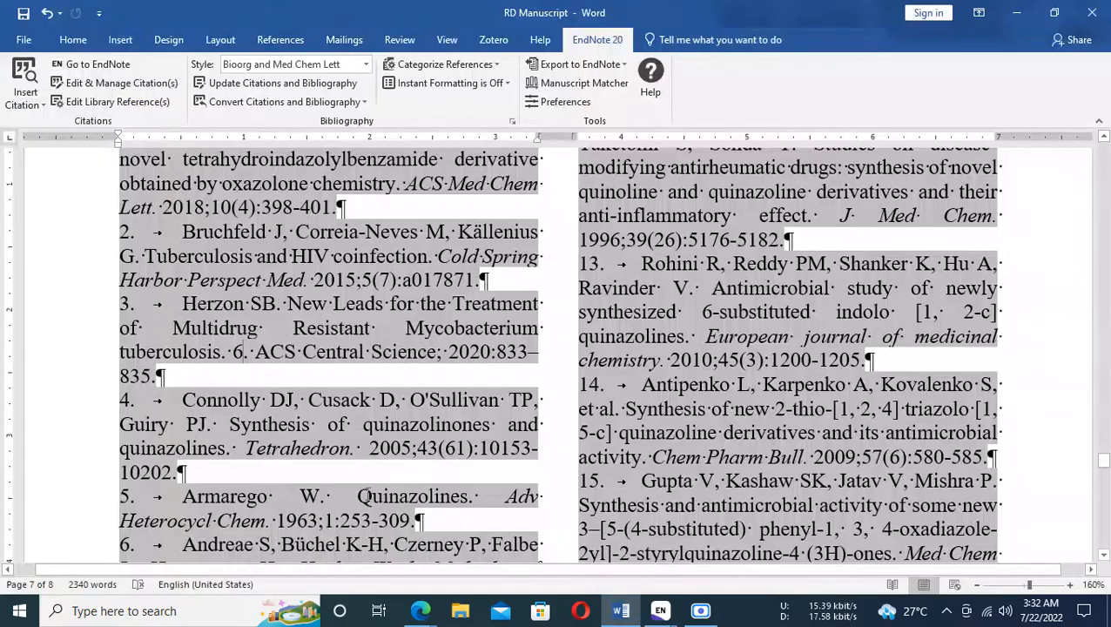
left_click(414, 614)
left_click(346, 561)
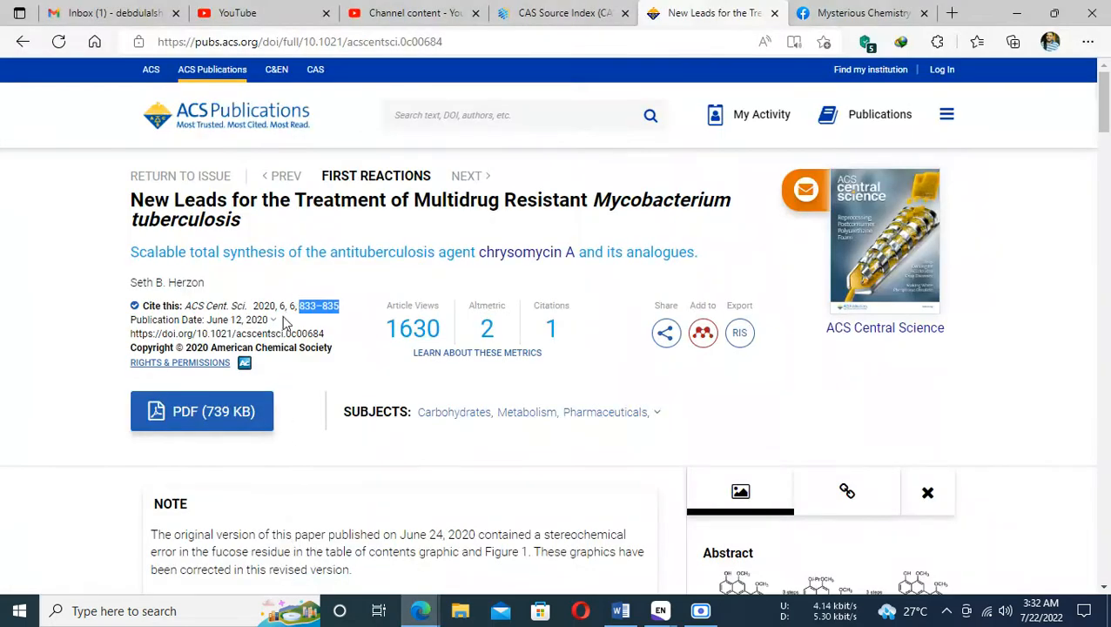
left_click_drag(278, 307, 294, 311)
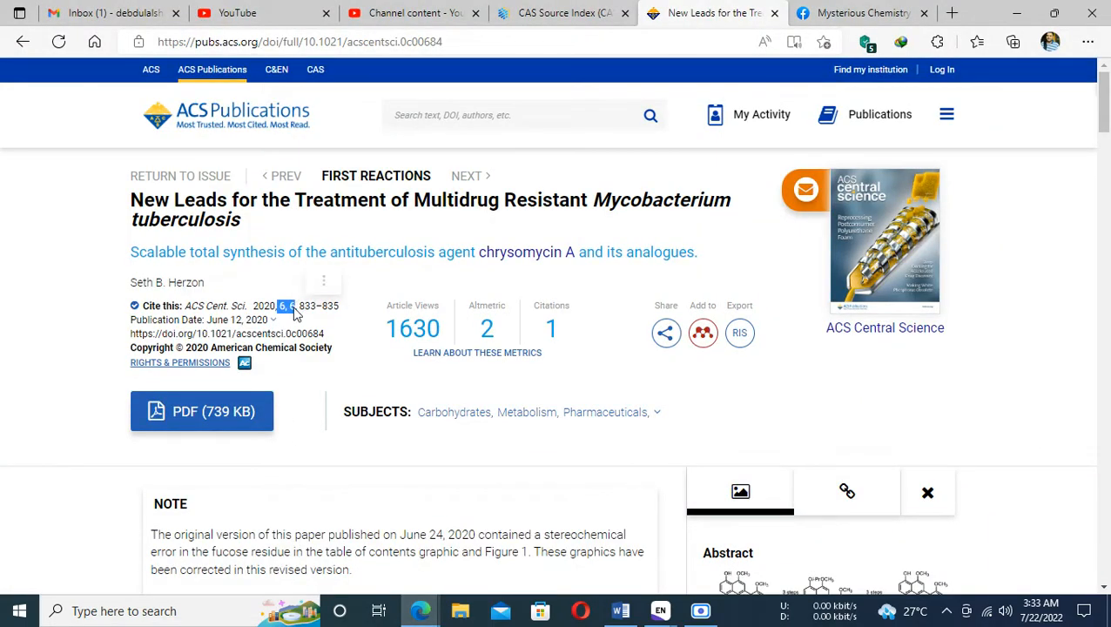
key("alt+Tab")
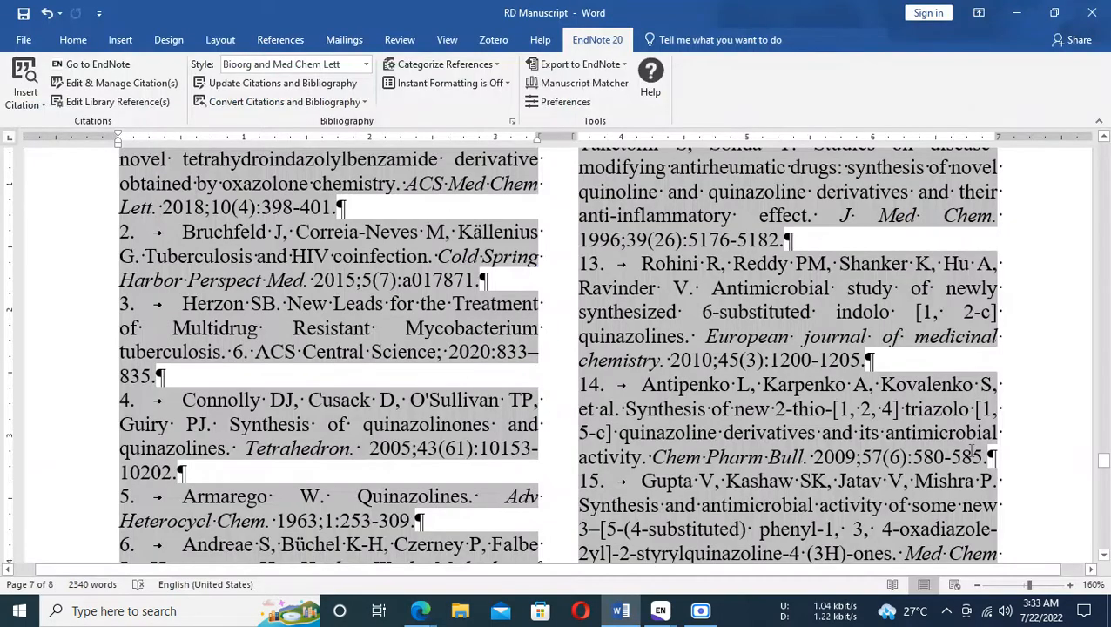
key("alt+Tab")
key("alt+Tab")
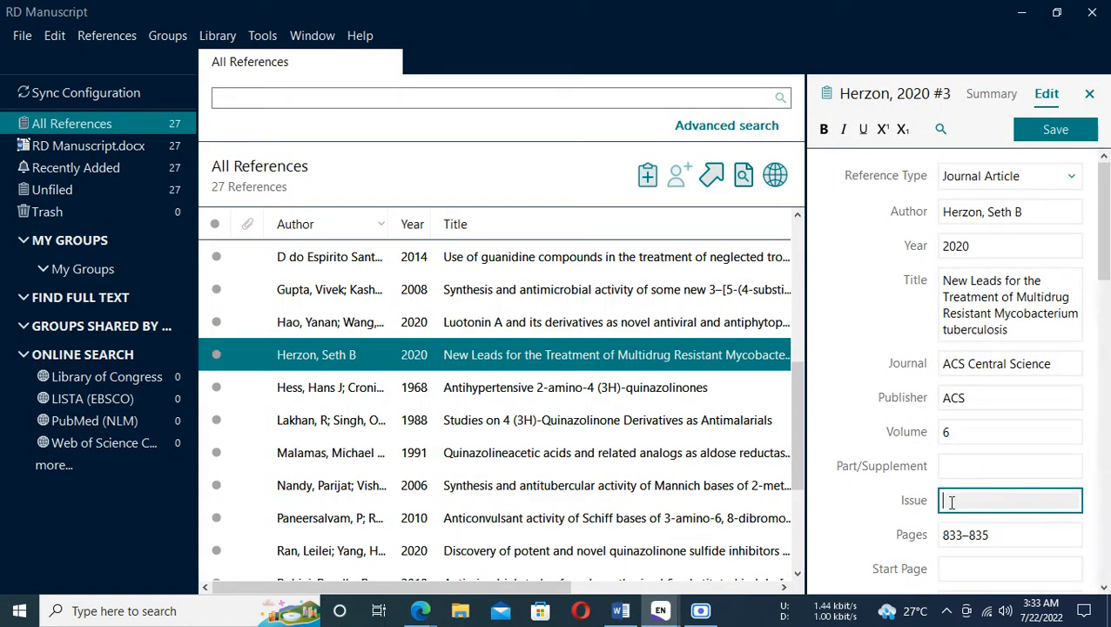
type("6")
Step: Review the remaining fields of the 2020 Mycobacterium tuberculosis reference, save its changes and close it
scroll(1067, 484, "down", 1)
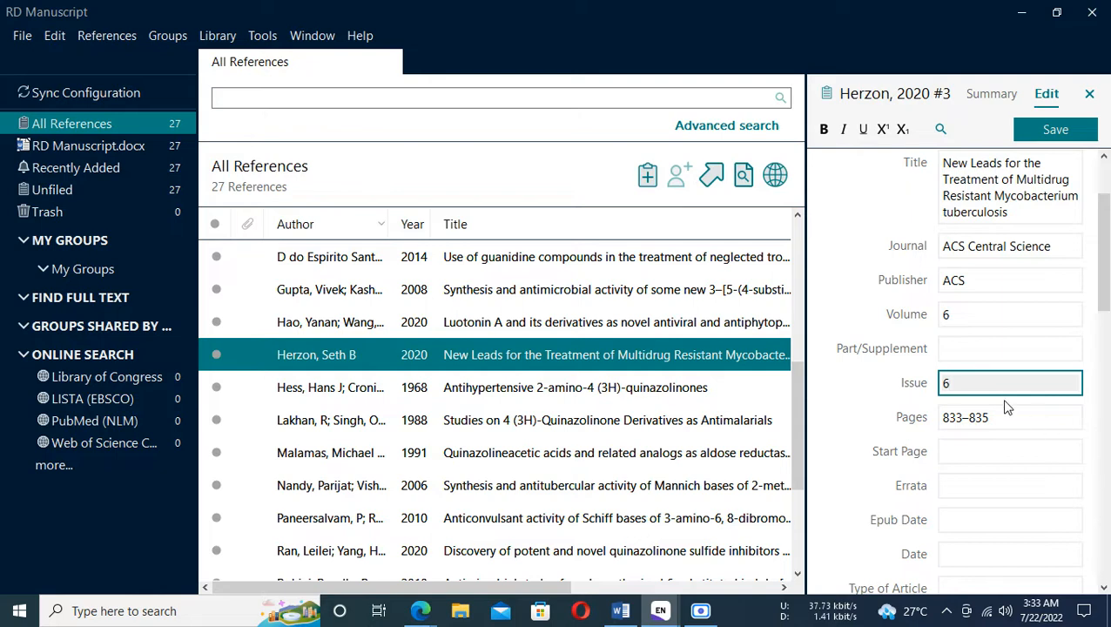
left_click(993, 419)
scroll(998, 427, "down", 6)
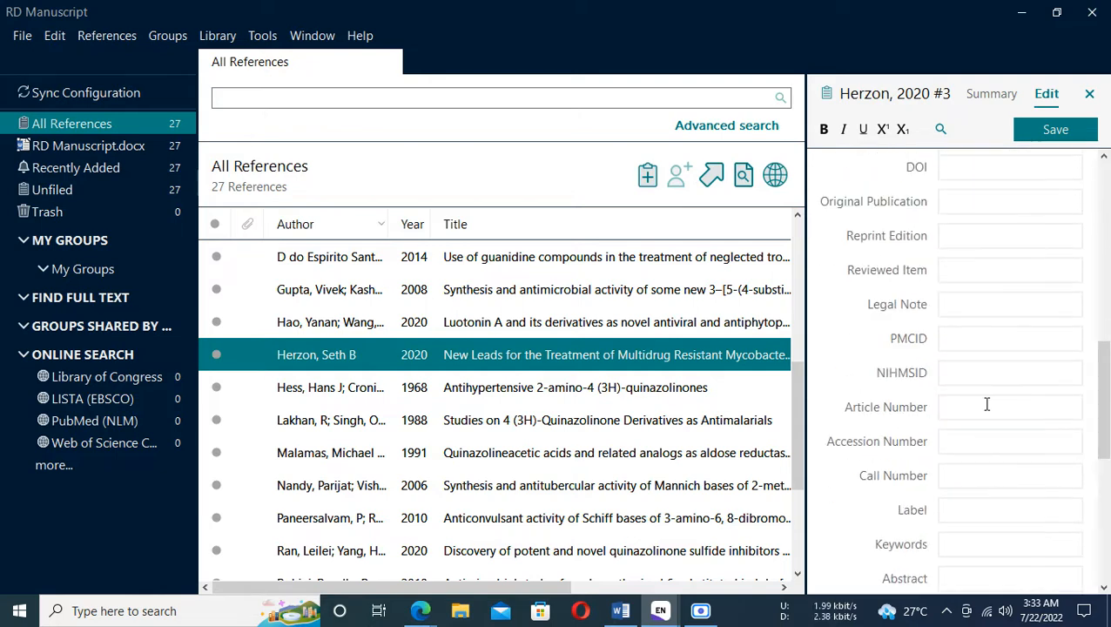
scroll(986, 433, "down", 5)
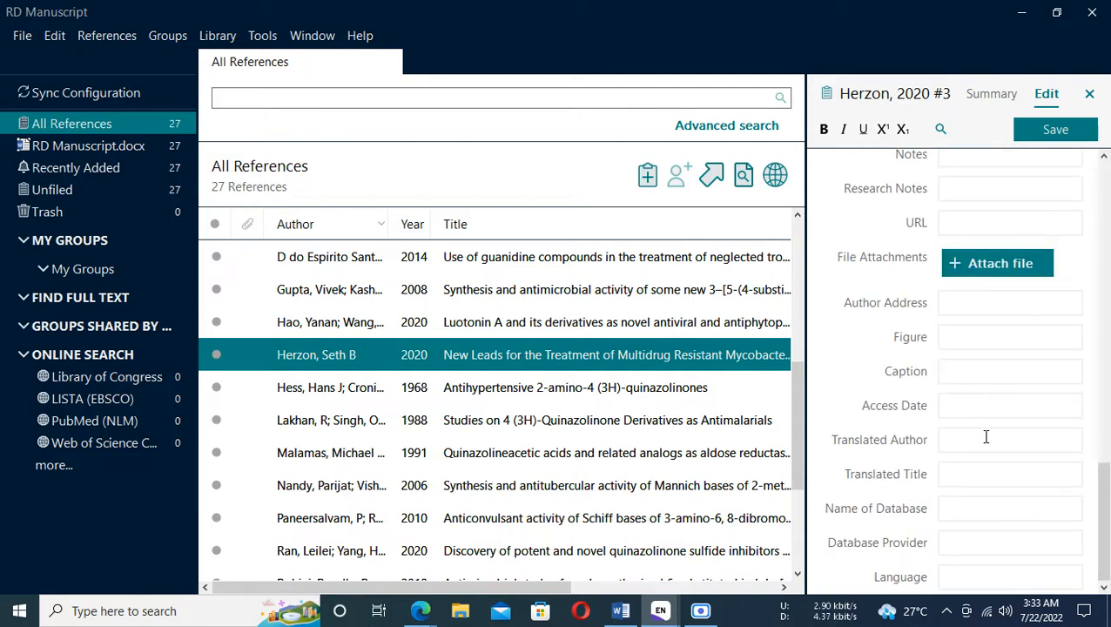
left_click(1047, 131)
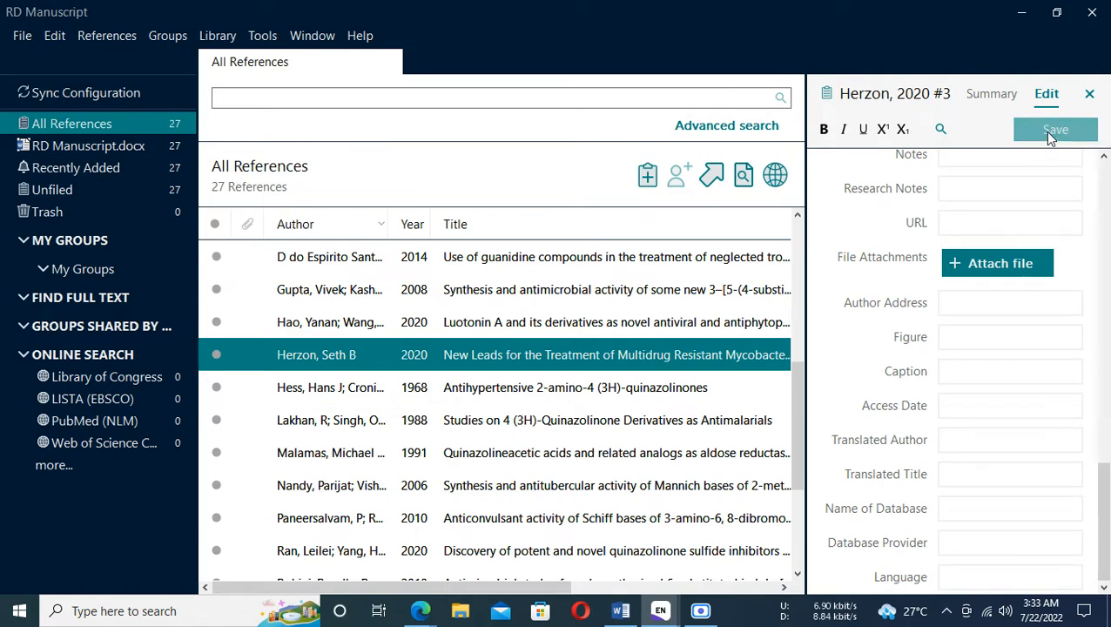
left_click(1089, 93)
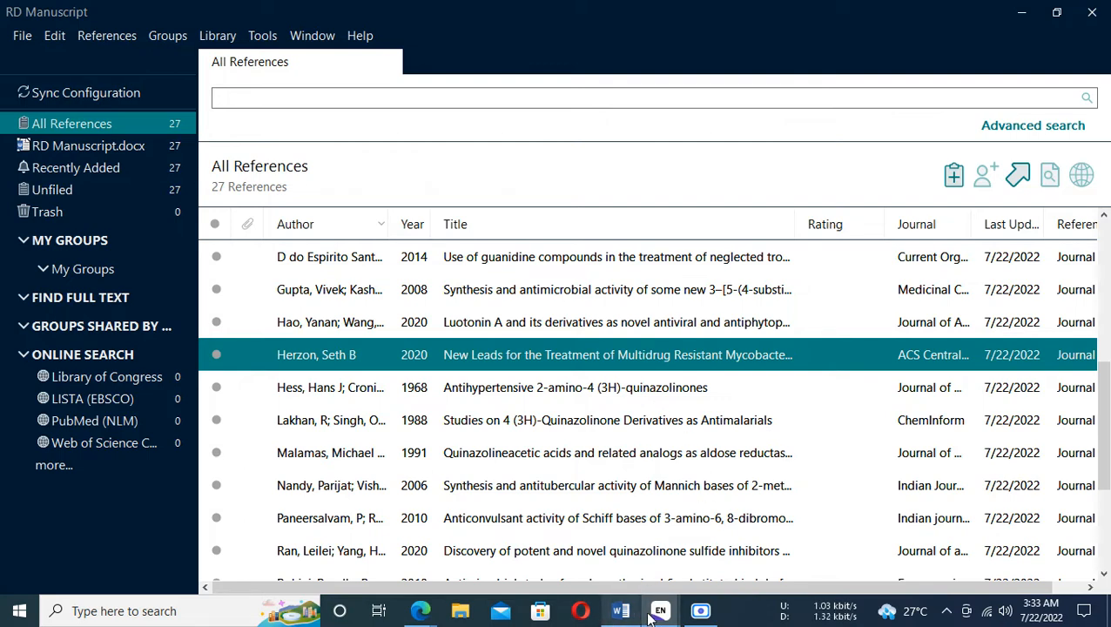
Step: Try to open the term list definitions of the RD Manuscript library
mouse_move(666, 610)
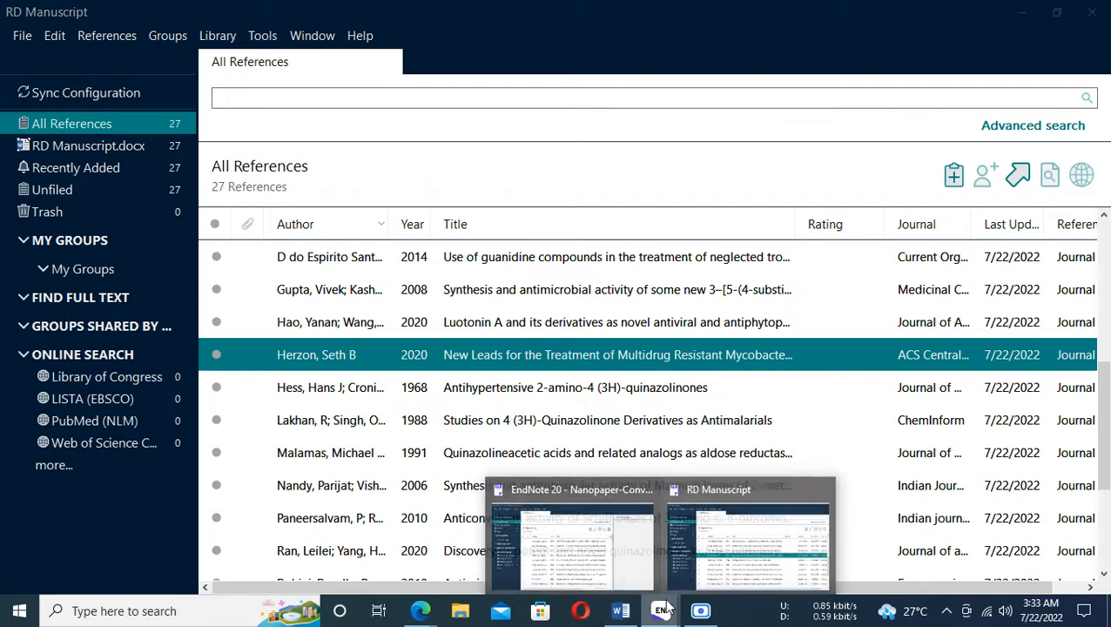
left_click(707, 549)
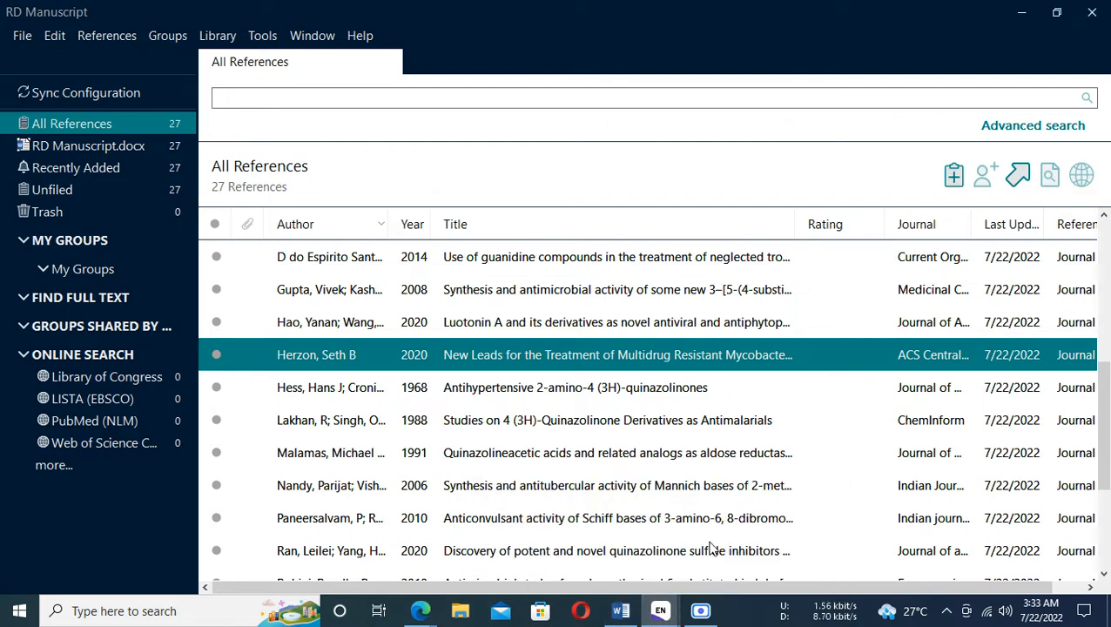
left_click(218, 37)
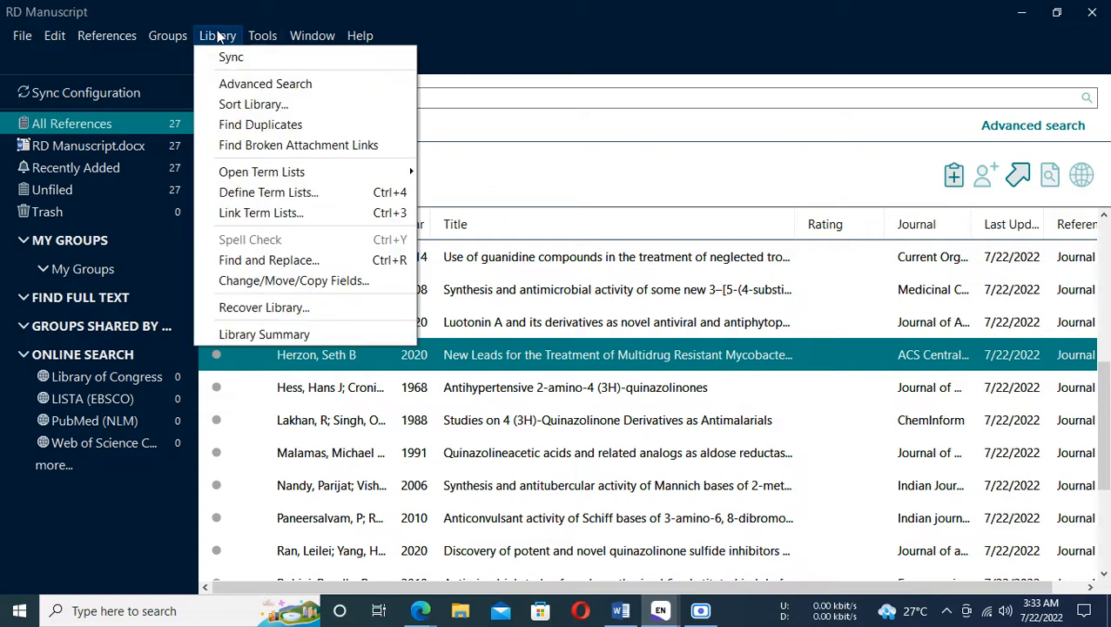
left_click(275, 193)
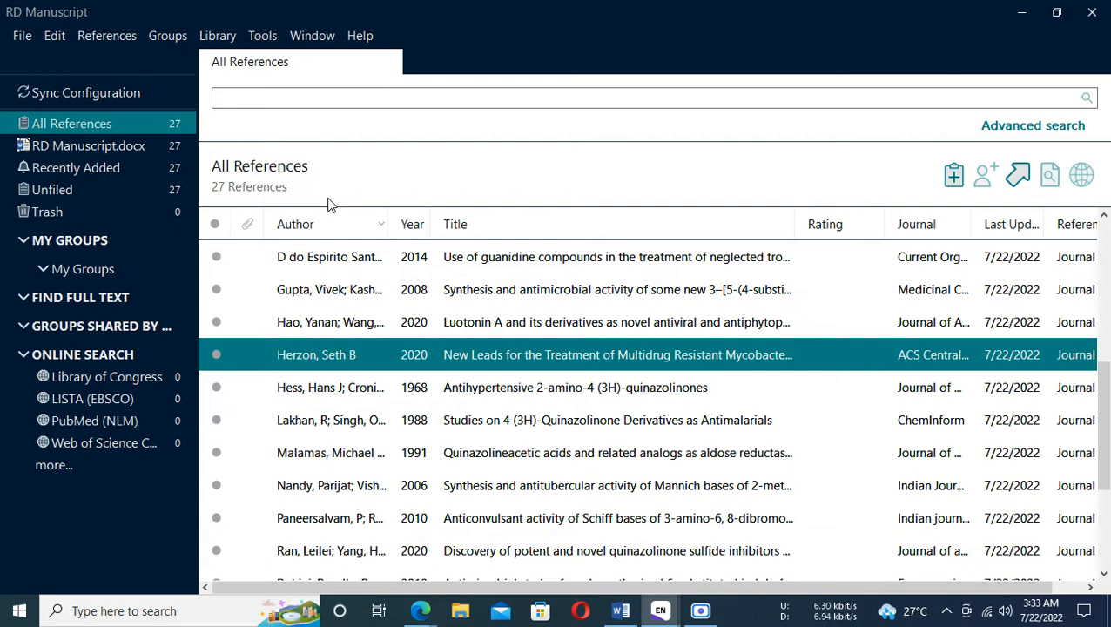
left_click(259, 40)
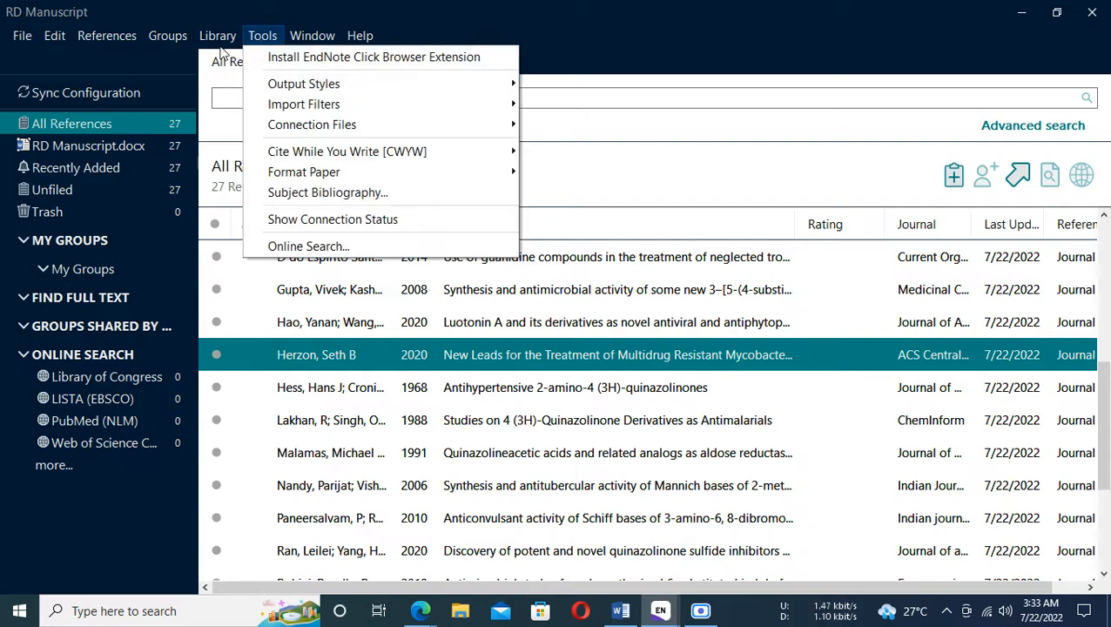
mouse_move(223, 54)
left_click(277, 192)
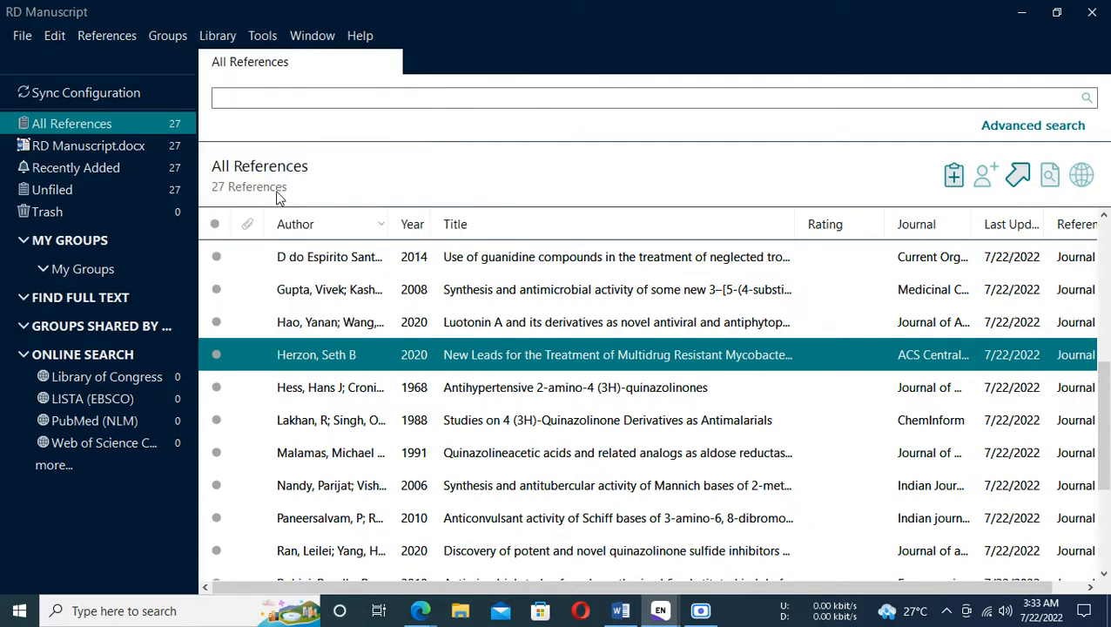
mouse_move(652, 617)
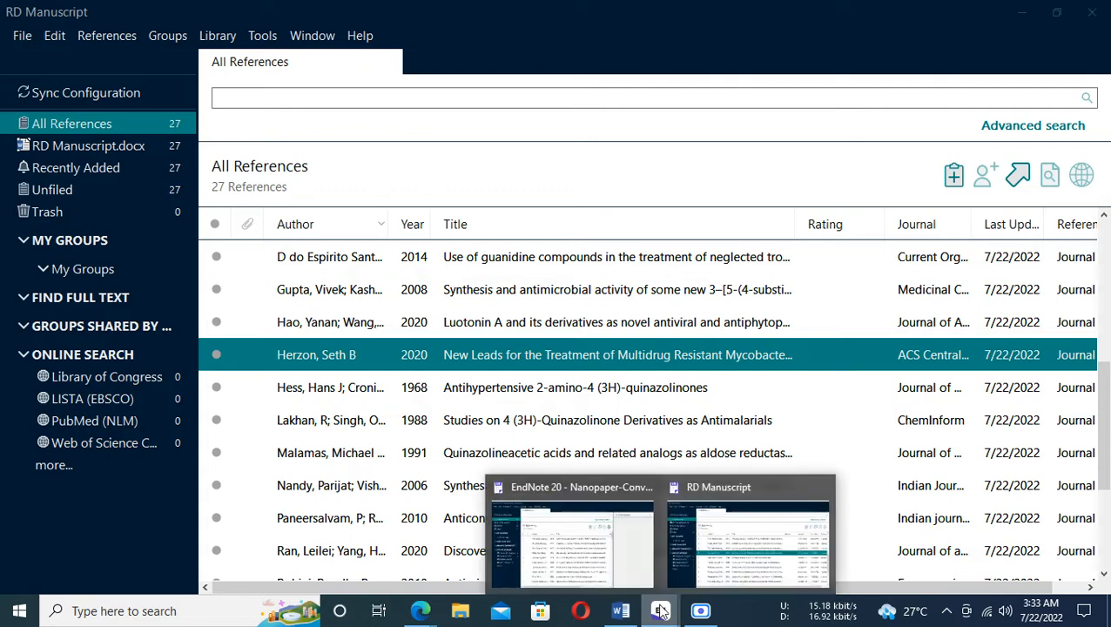
left_click(732, 538)
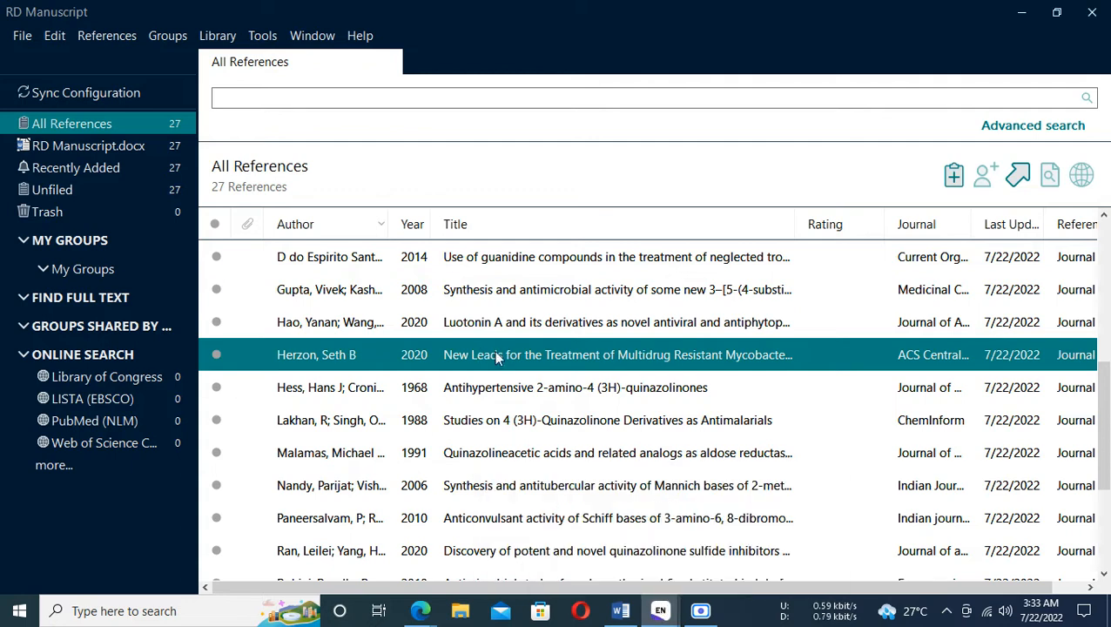
Step: Switch to the RD Manuscript document in Word and refresh its citations and bibliography with the corrected reference
left_click(620, 612)
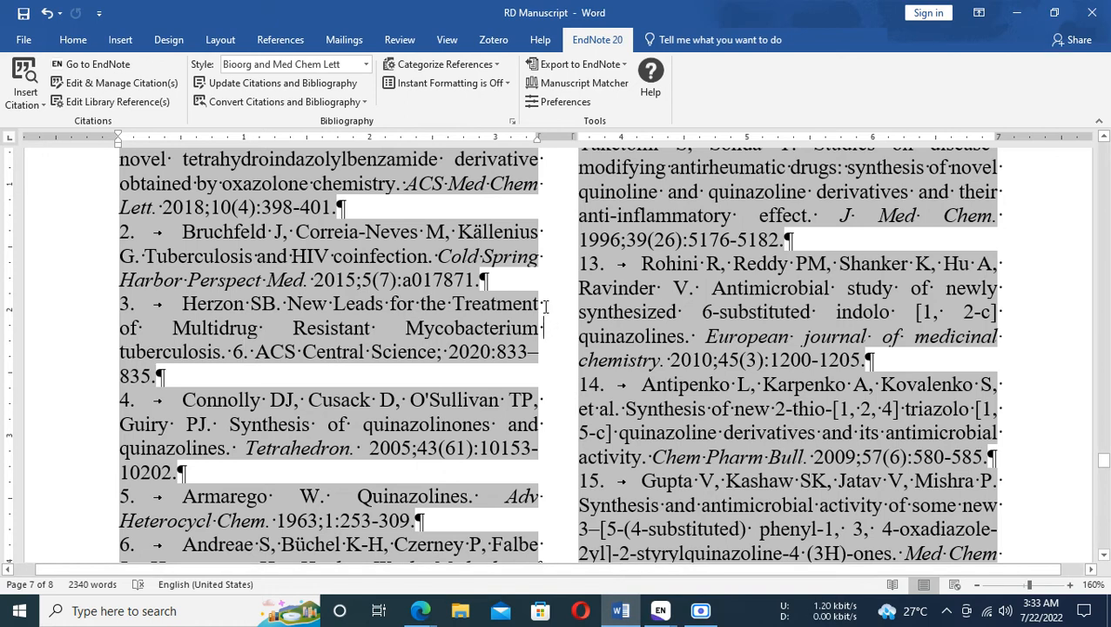
left_click(258, 84)
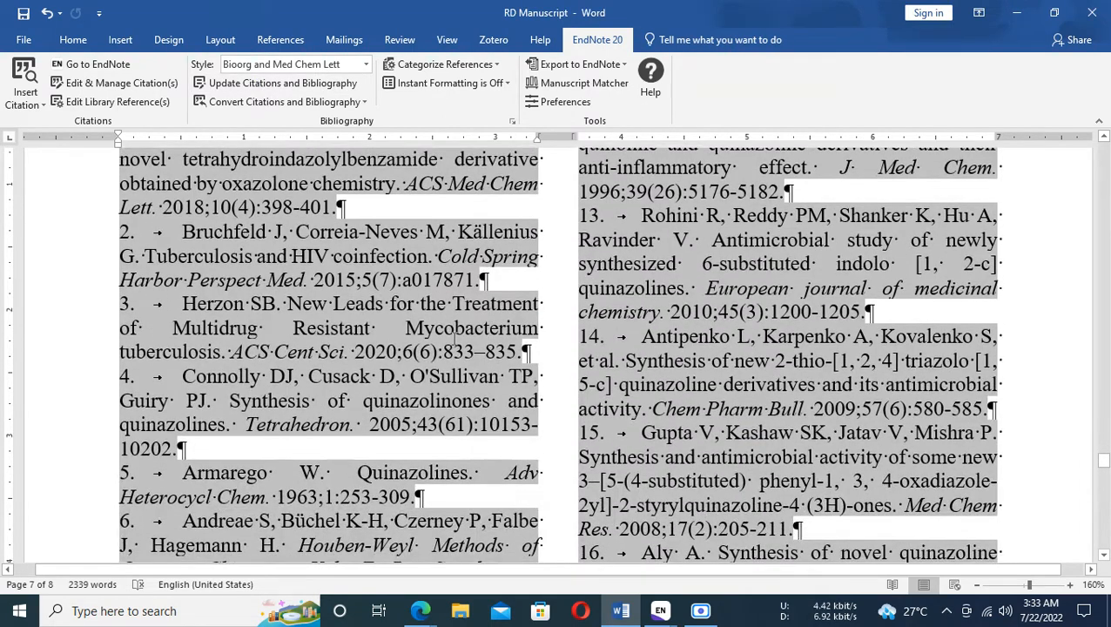
Step: Examine the journal abbreviation, volume and issue of bibliography entry 3, and return to the RD Manuscript library in EndNote
left_click(76, 342)
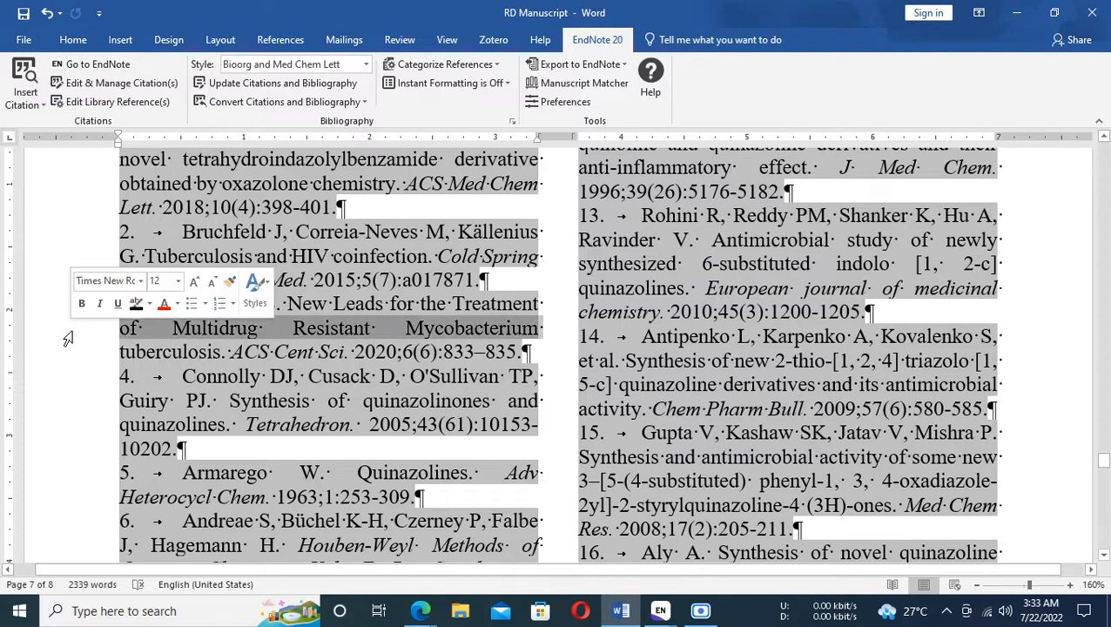
left_click(299, 360)
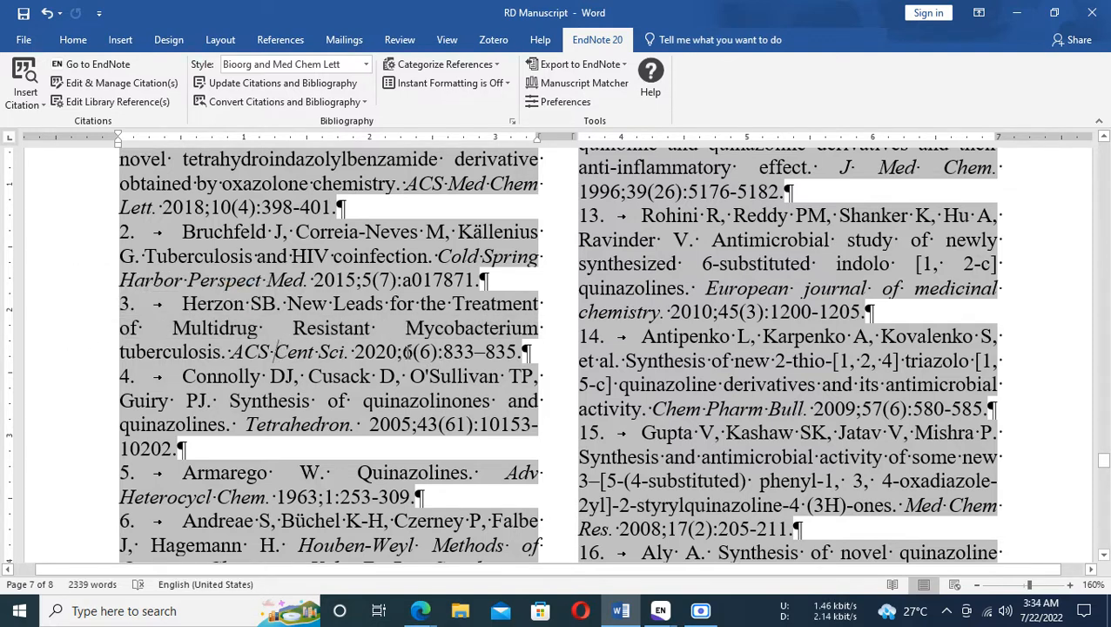
left_click_drag(405, 352, 432, 353)
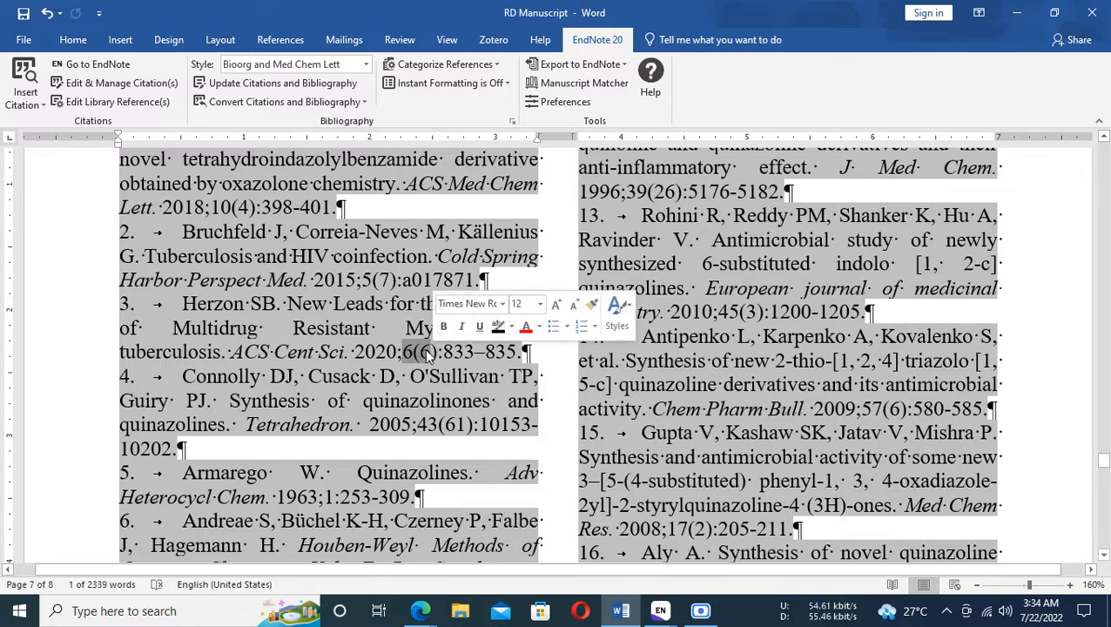
left_click(429, 352)
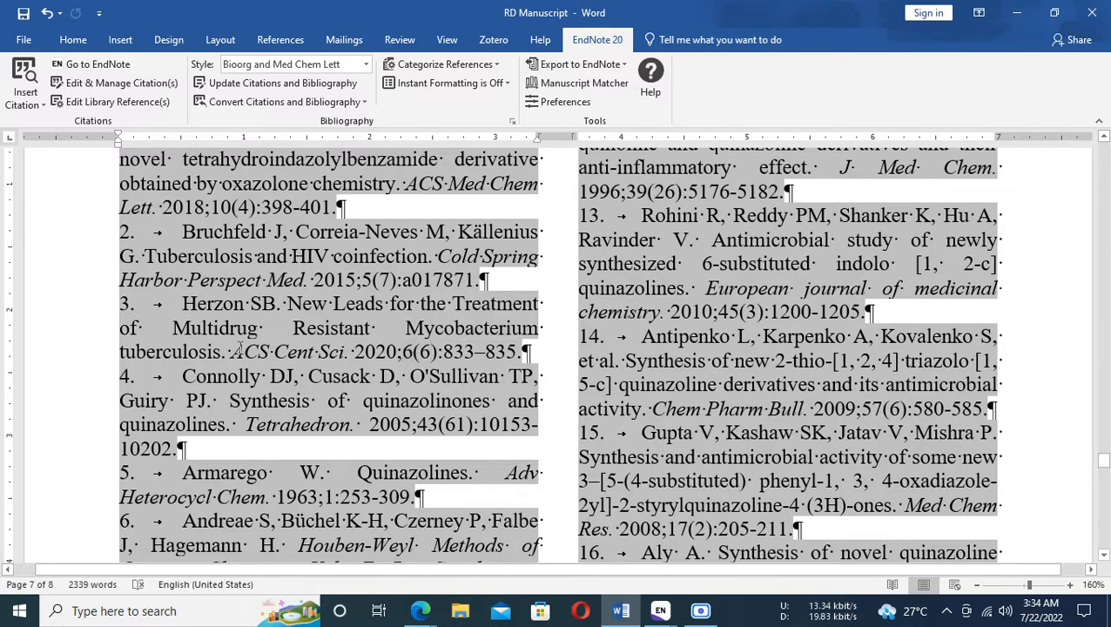
left_click_drag(233, 351, 348, 356)
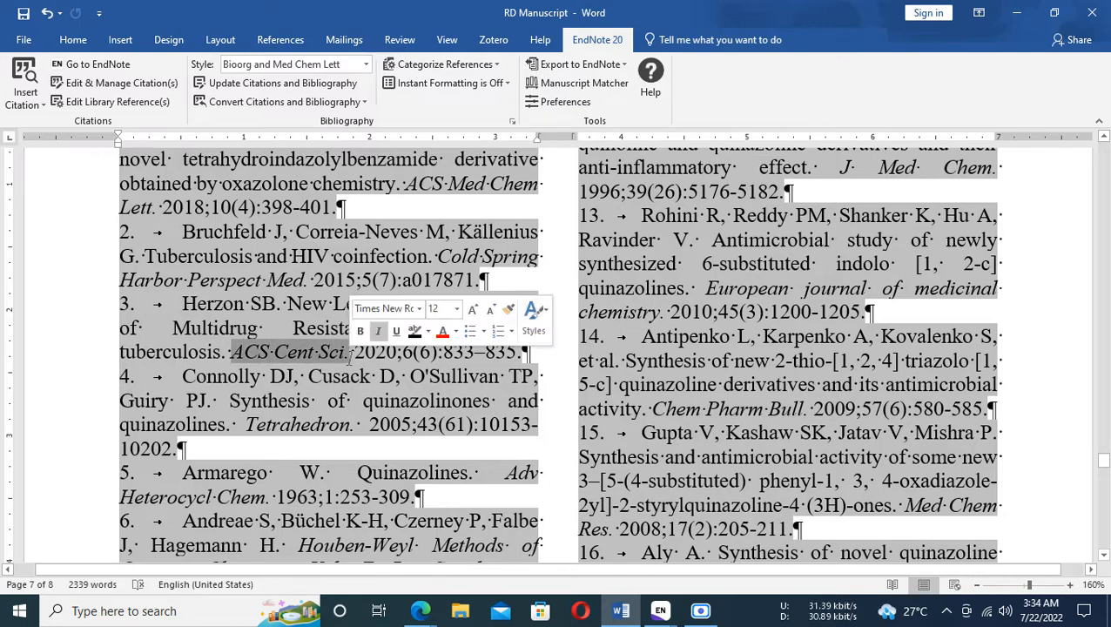
left_click(75, 276)
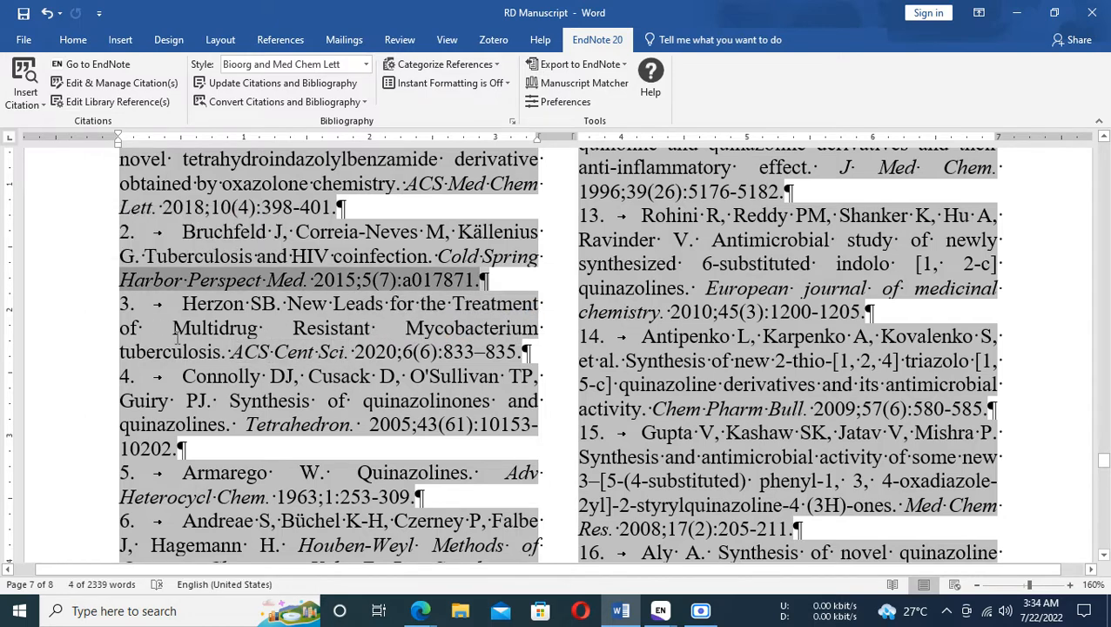
left_click(249, 429)
key("alt+Tab")
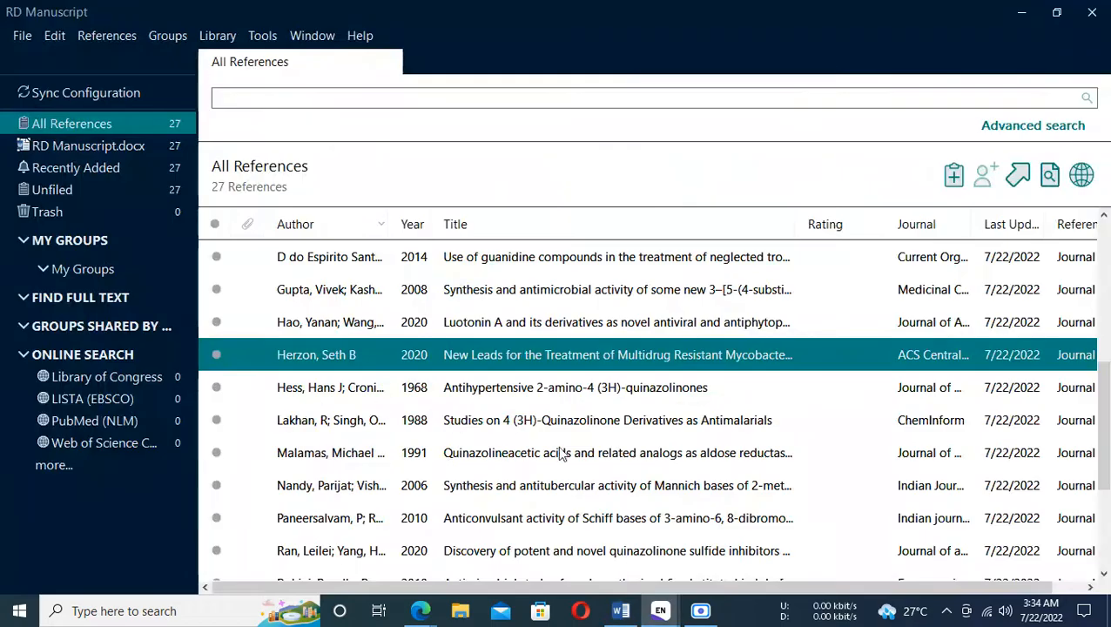
Step: Switch to the RD Manuscript document in Word and examine the journal name in bibliography entry 7
key("alt+Tab")
scroll(477, 446, "down", 3)
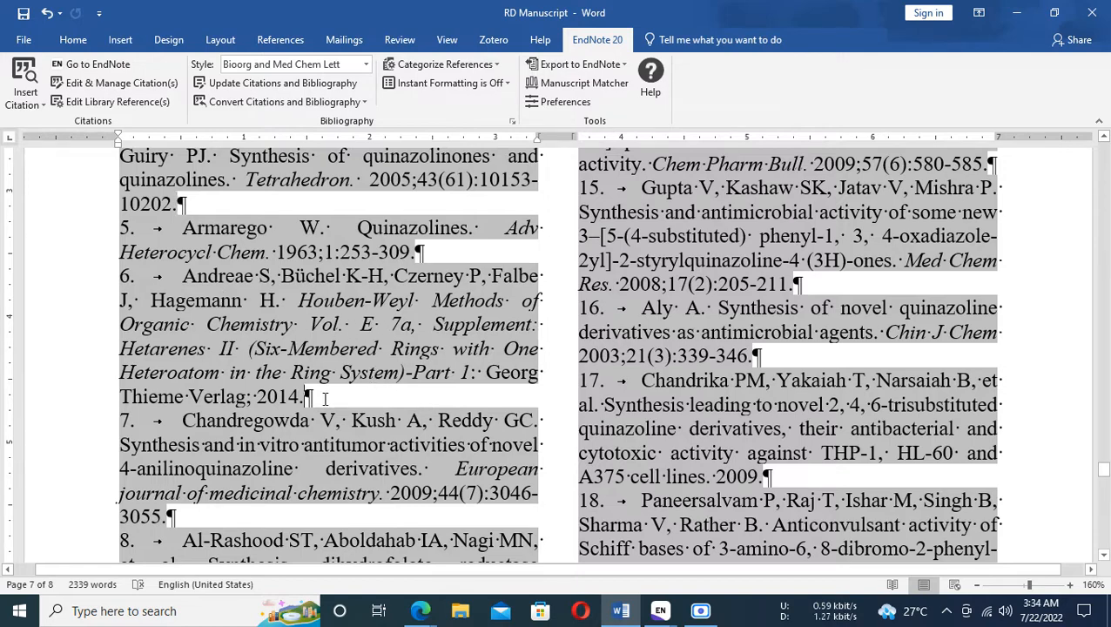
scroll(324, 399, "down", 2)
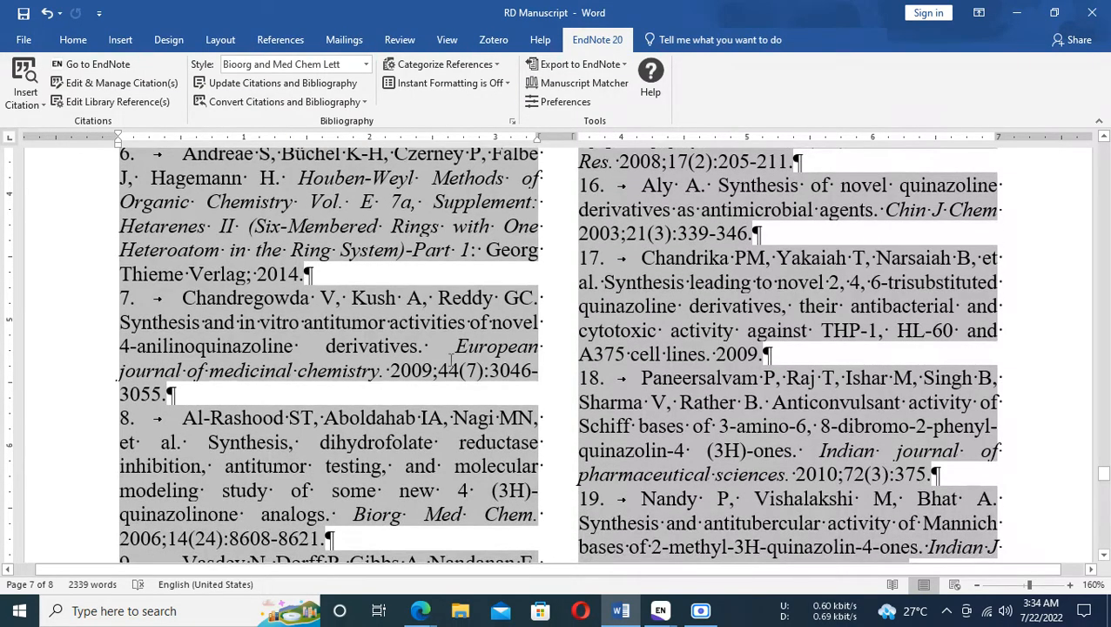
left_click_drag(459, 346, 381, 373)
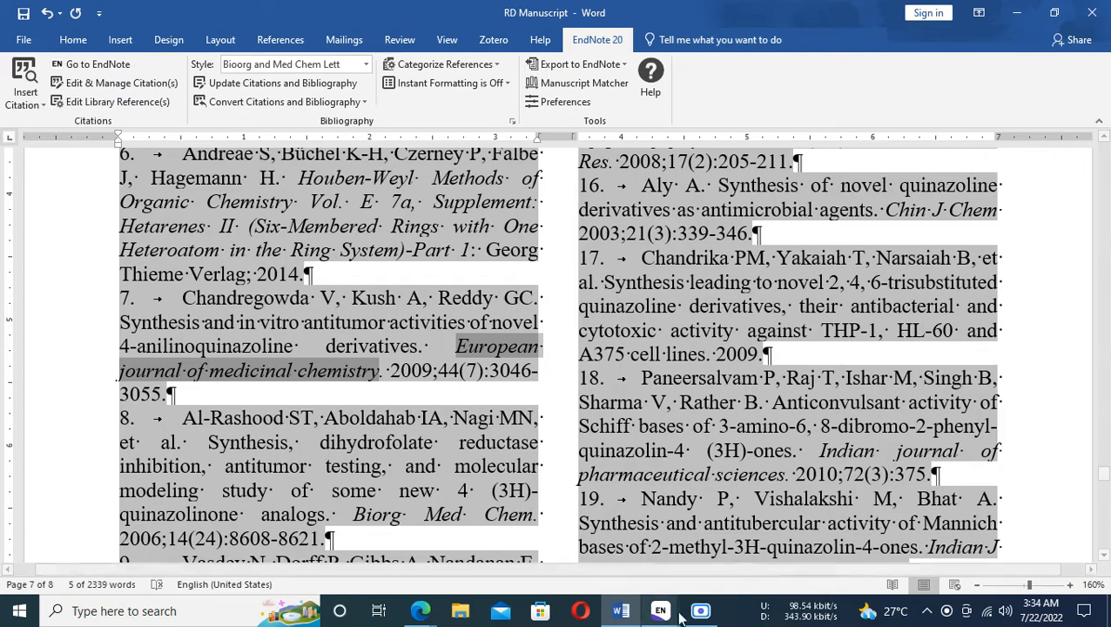
Step: Return to the RD Manuscript library in EndNote and show the terms of its Journals term list
left_click(640, 615)
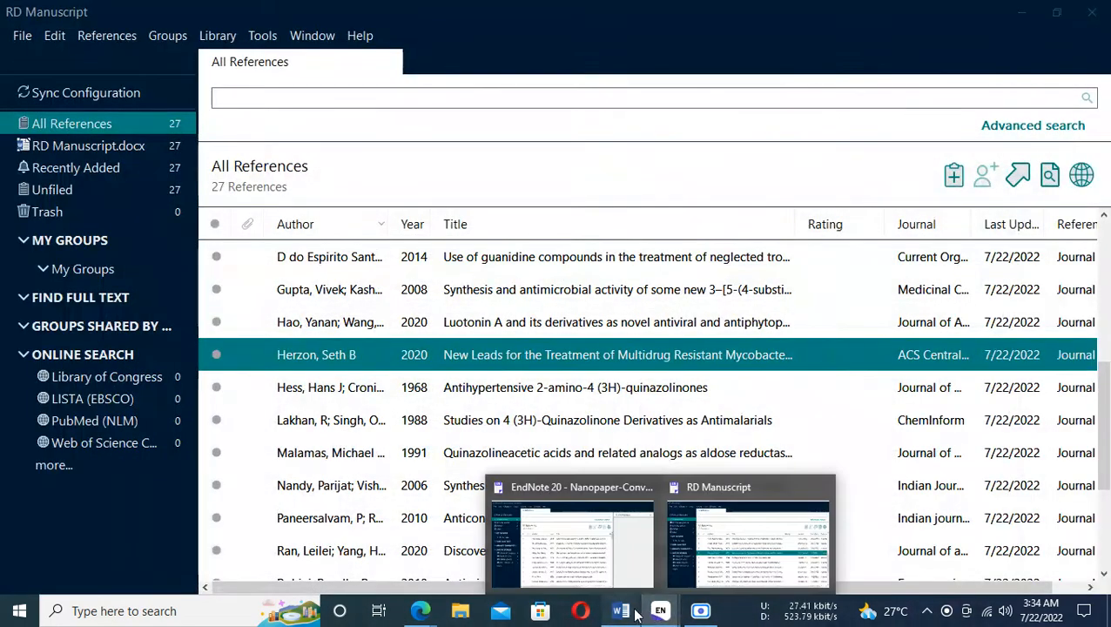
left_click(636, 614)
mouse_move(661, 610)
left_click(727, 561)
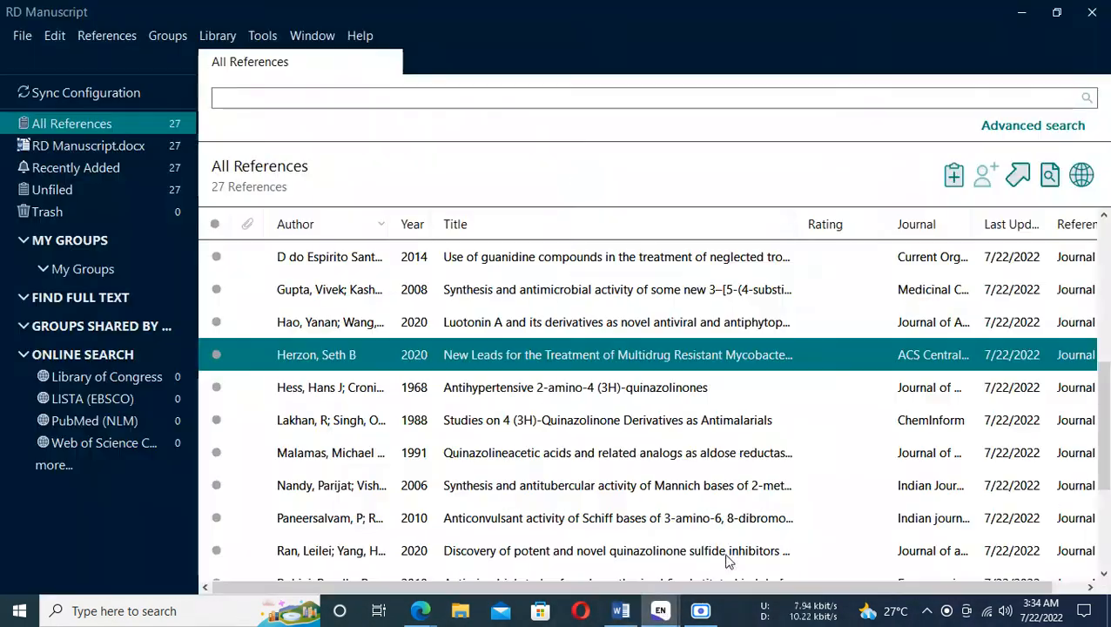
left_click(262, 35)
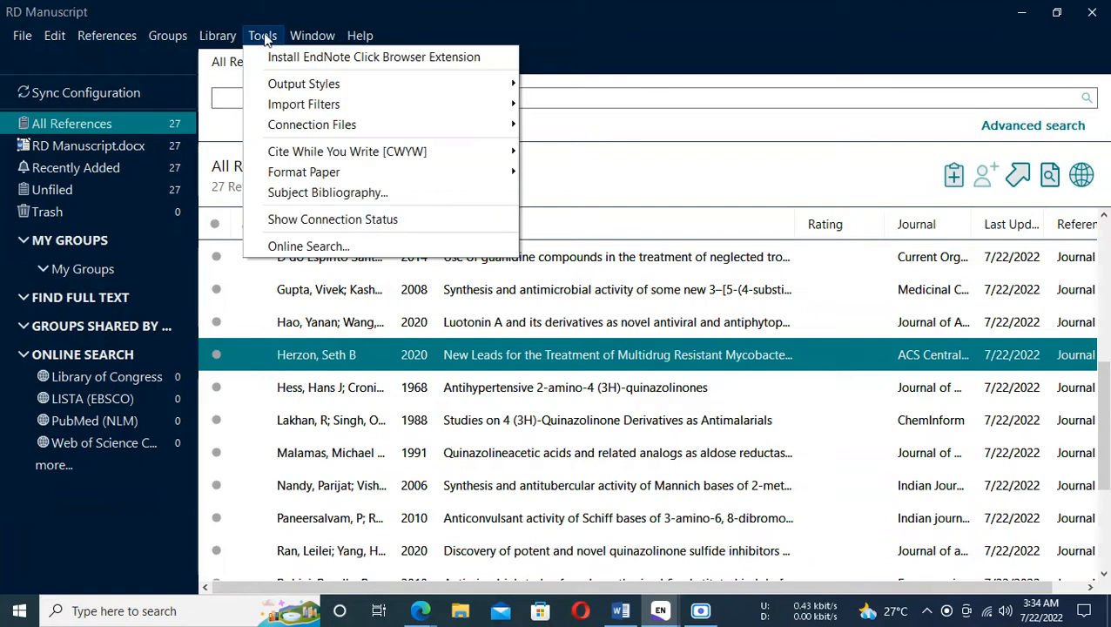
mouse_move(218, 35)
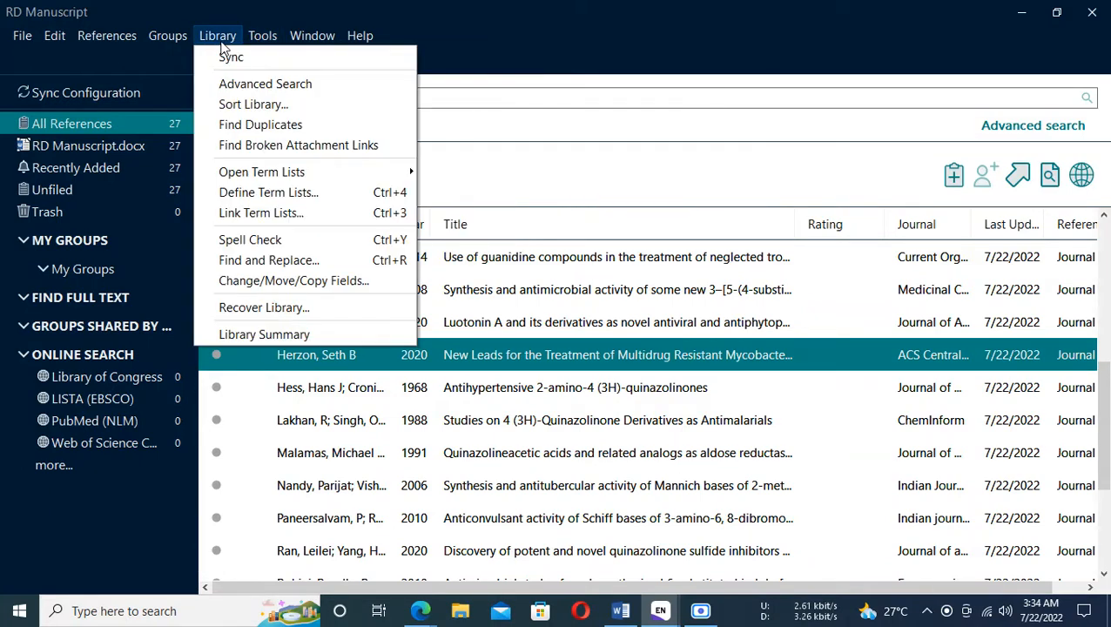
left_click(256, 195)
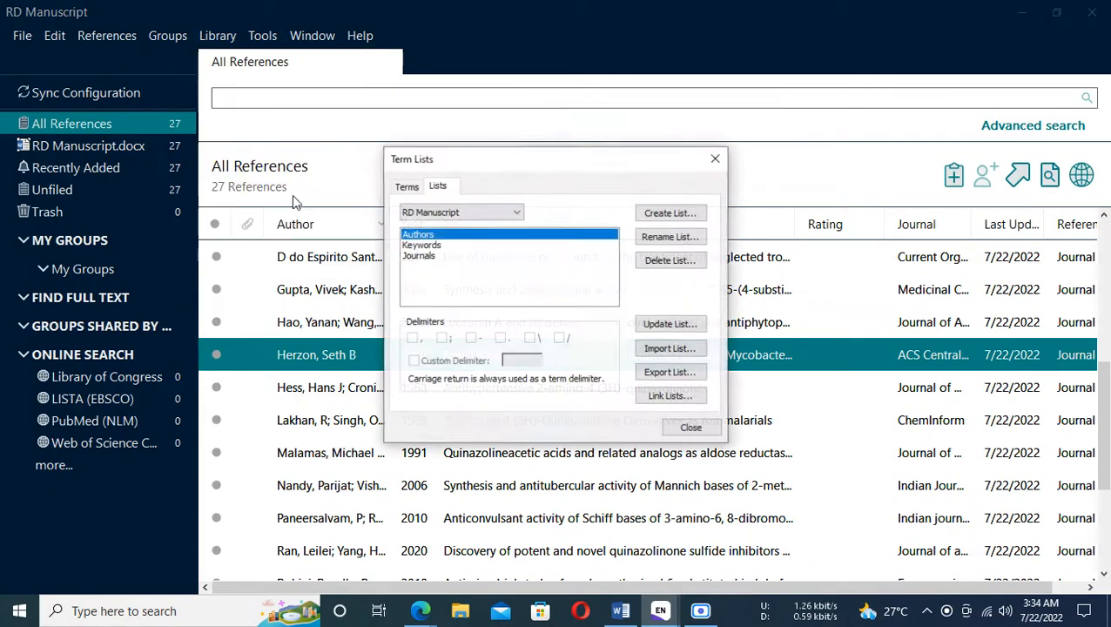
left_click(428, 257)
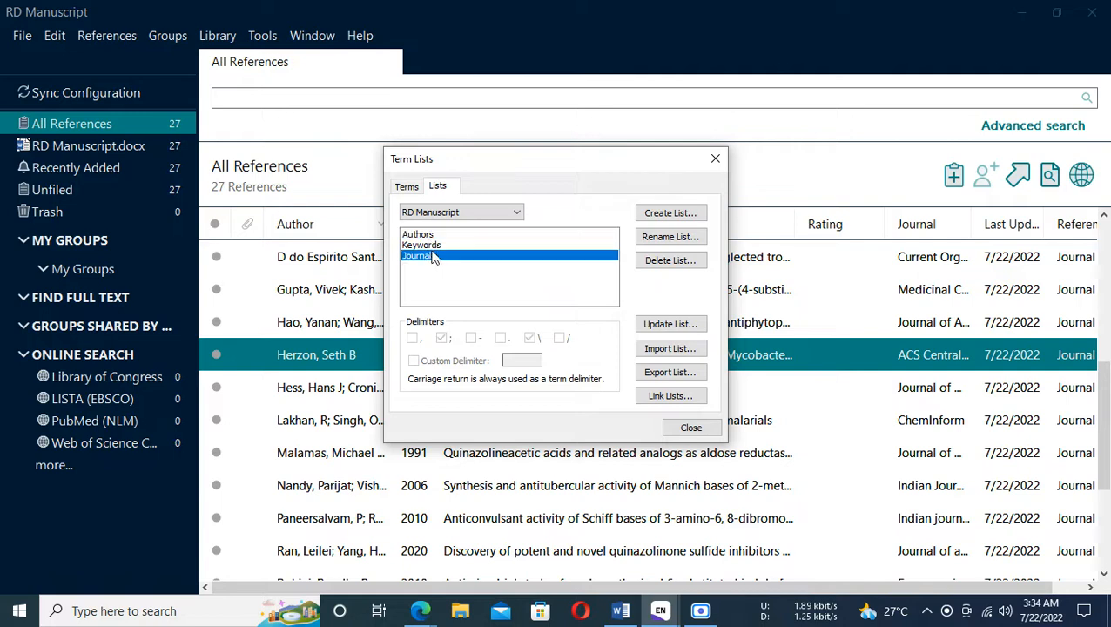
left_click(406, 187)
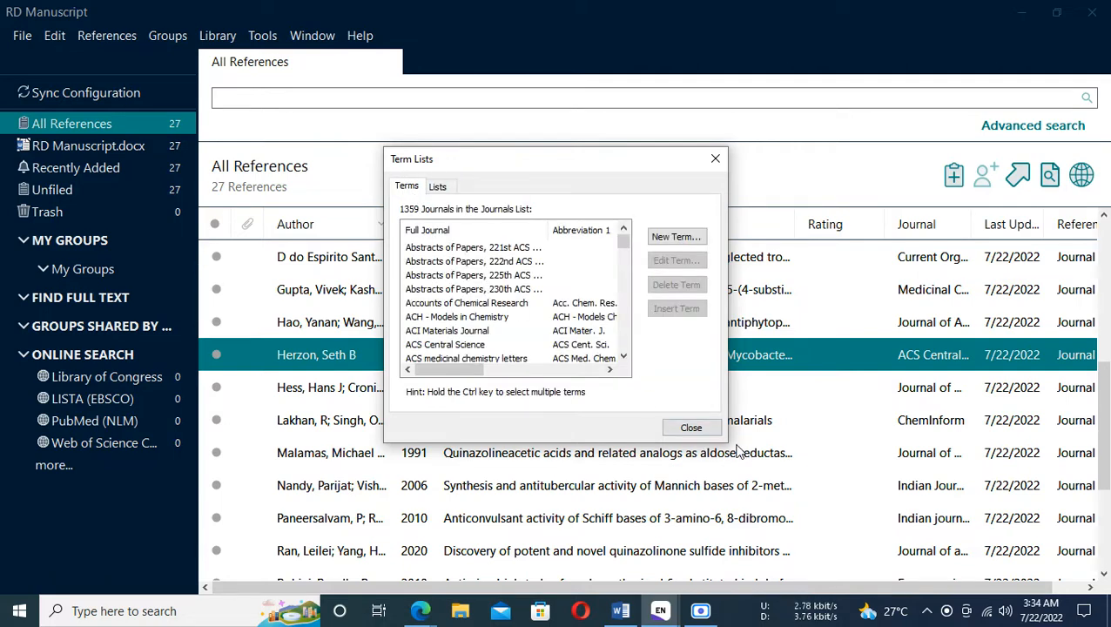
Step: Enlarge the term list window, find European Journal of Medical Chemistry and open that term for editing to inspect its full name and abbreviations
left_click_drag(726, 437, 870, 549)
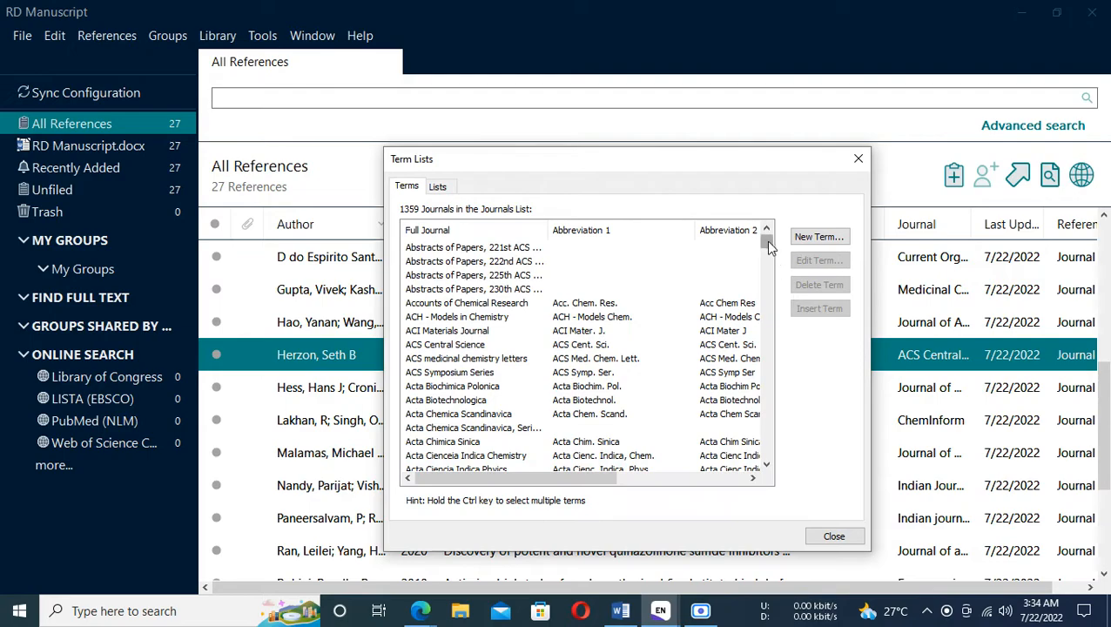
left_click_drag(769, 246, 748, 299)
scroll(506, 348, "down", 5)
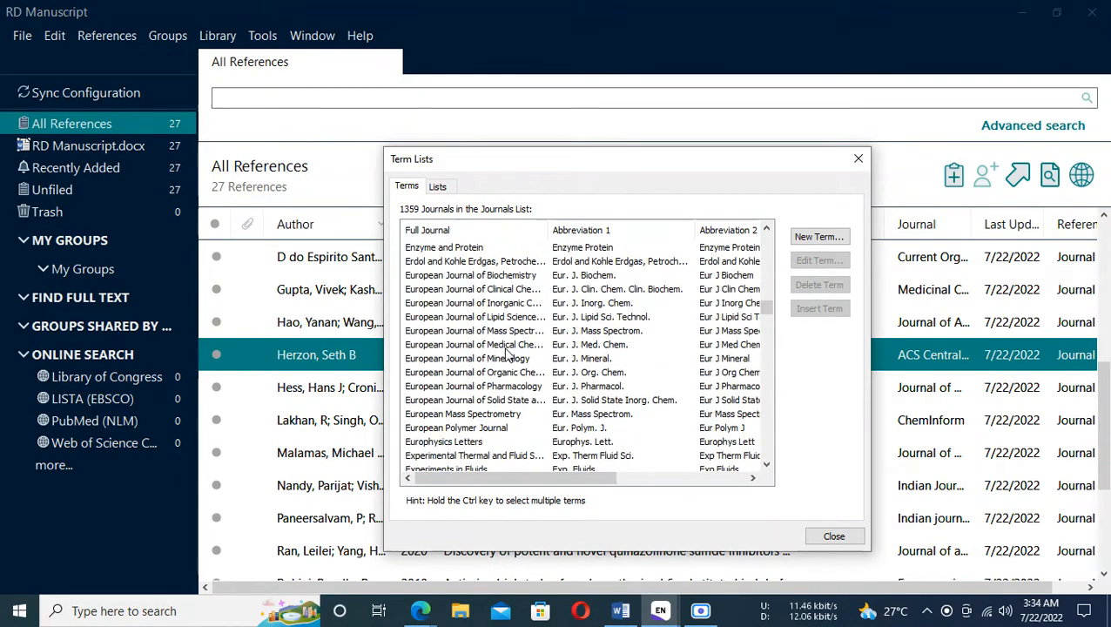
left_click(492, 345)
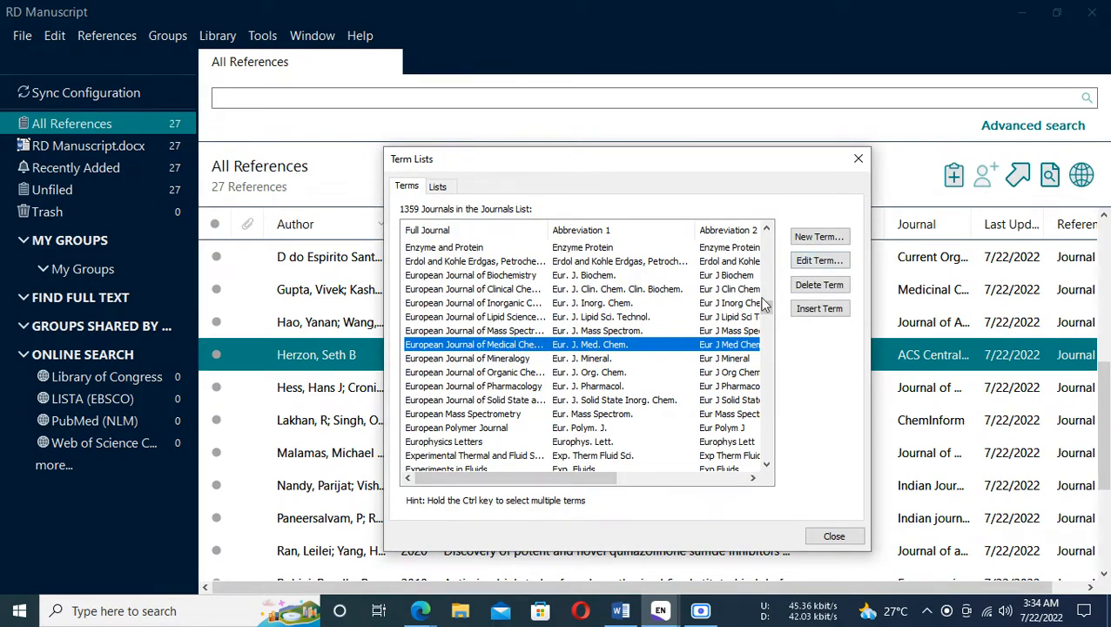
left_click(812, 264)
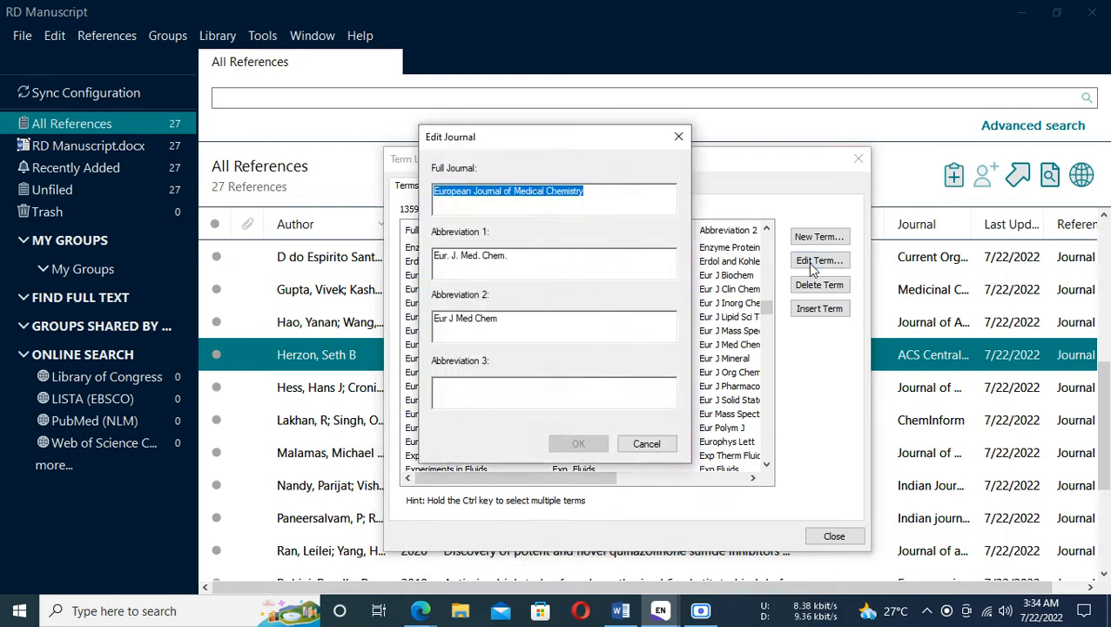
left_click(489, 209)
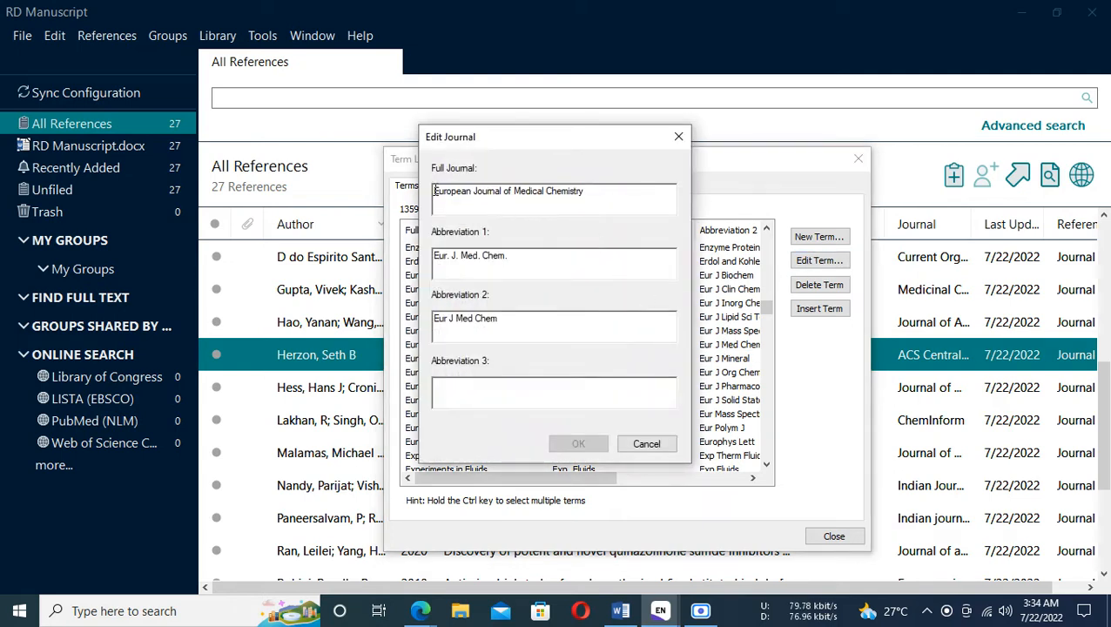
left_click(596, 198)
left_click_drag(596, 198, 434, 185)
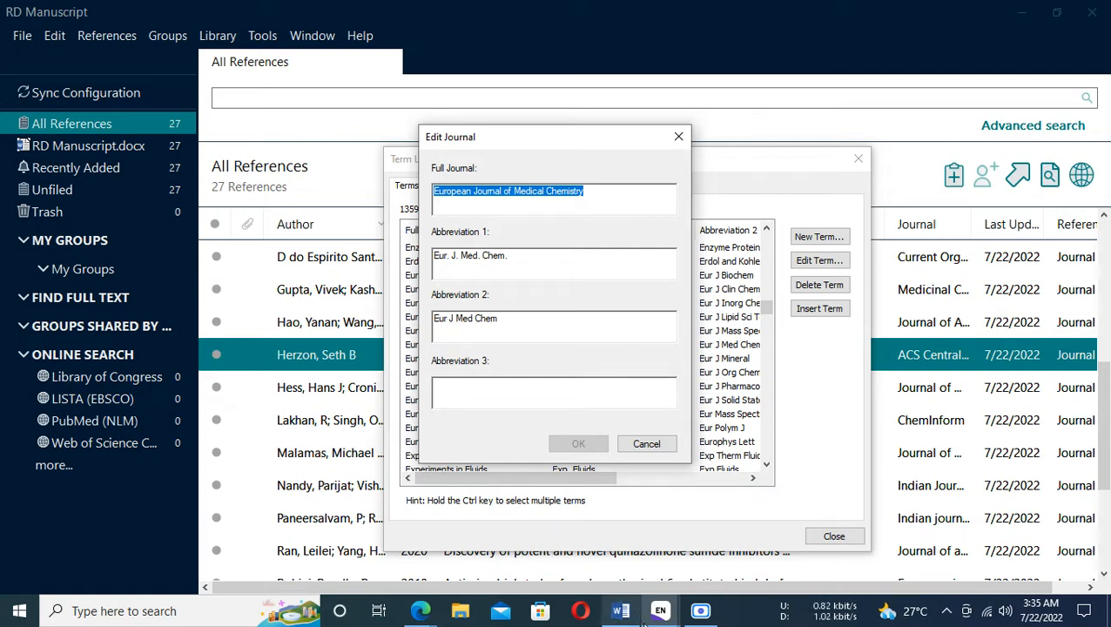
Step: Switch to the manuscript in Word and copy the journal name European journal of medicinal chemistry from bibliography entry 7
left_click(621, 611)
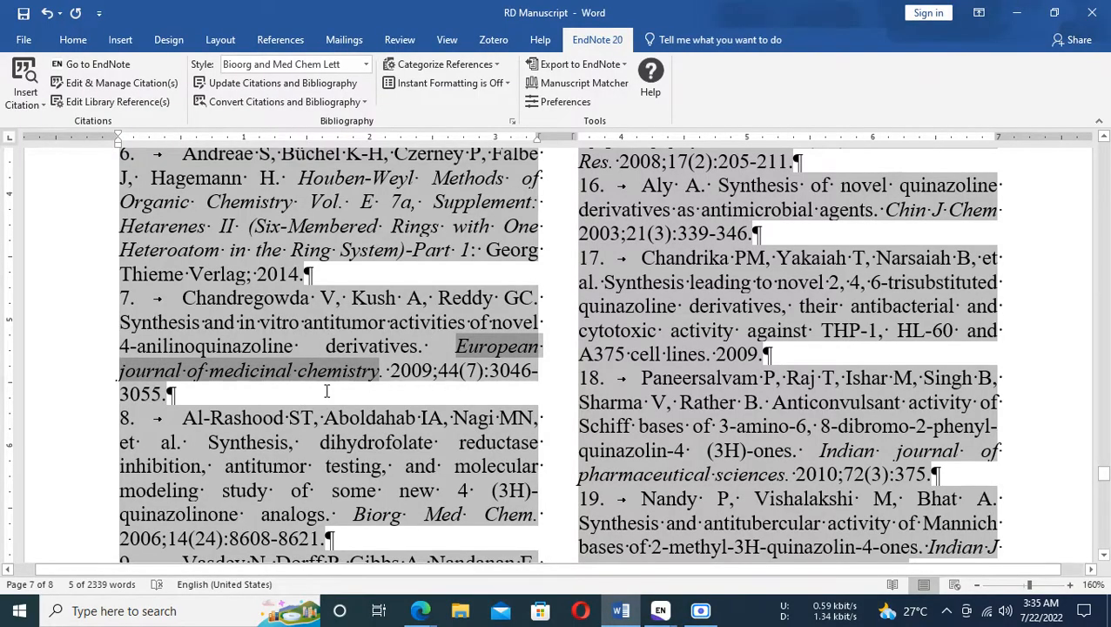
left_click(262, 386)
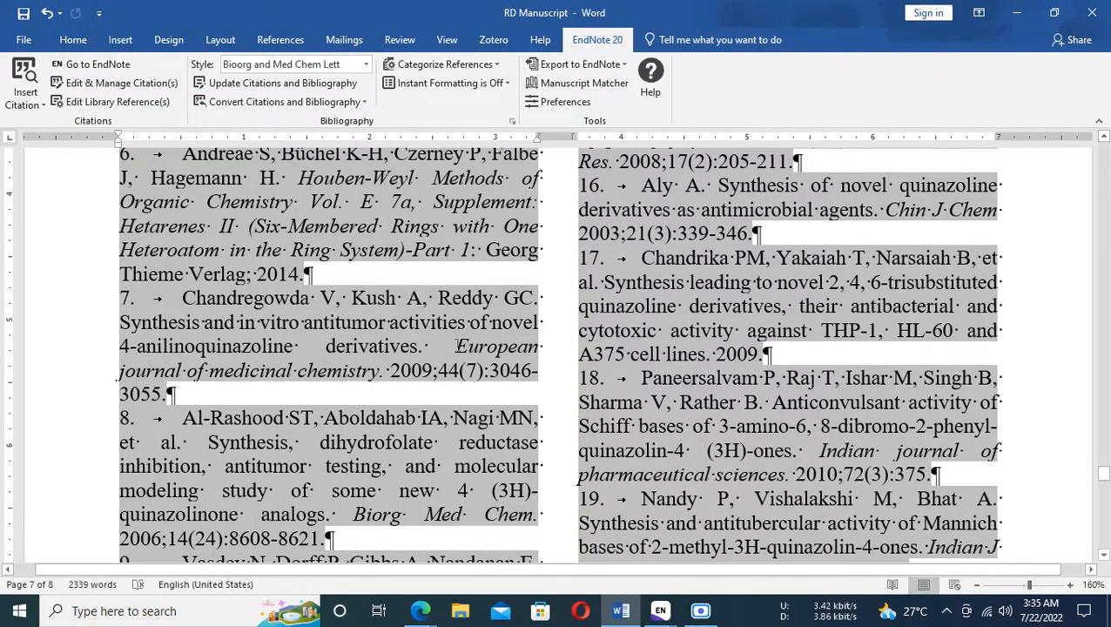
left_click_drag(459, 347, 381, 373)
key("ctrl+c")
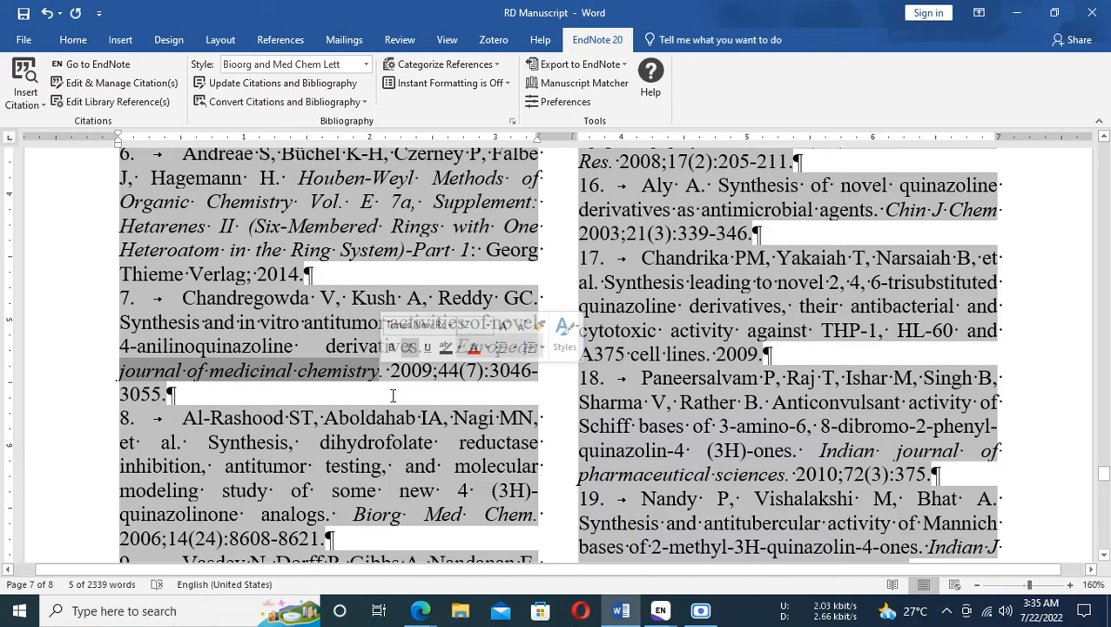
left_click(199, 402)
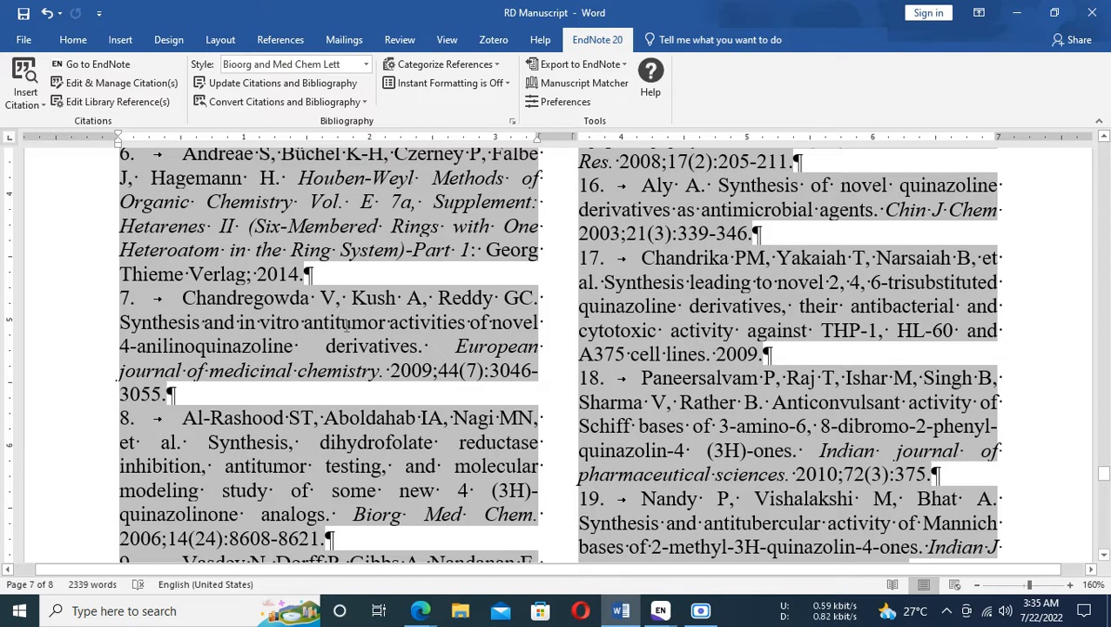
Step: Return to the RD Manuscript library in EndNote, cancel the journal term edit and close the term lists
left_click(659, 611)
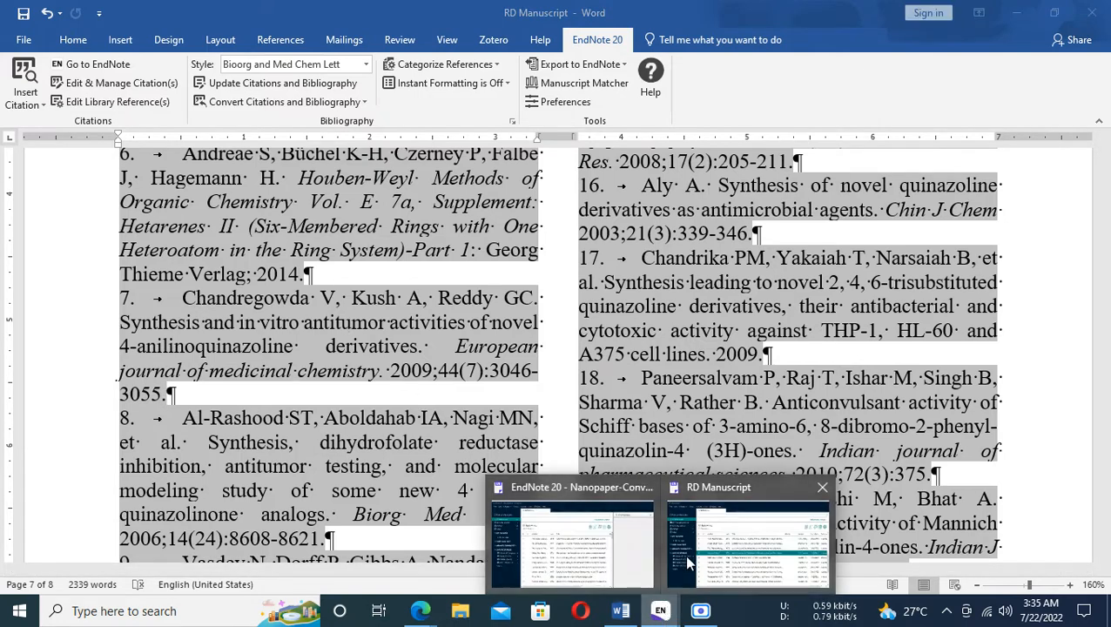
left_click(738, 533)
left_click(662, 446)
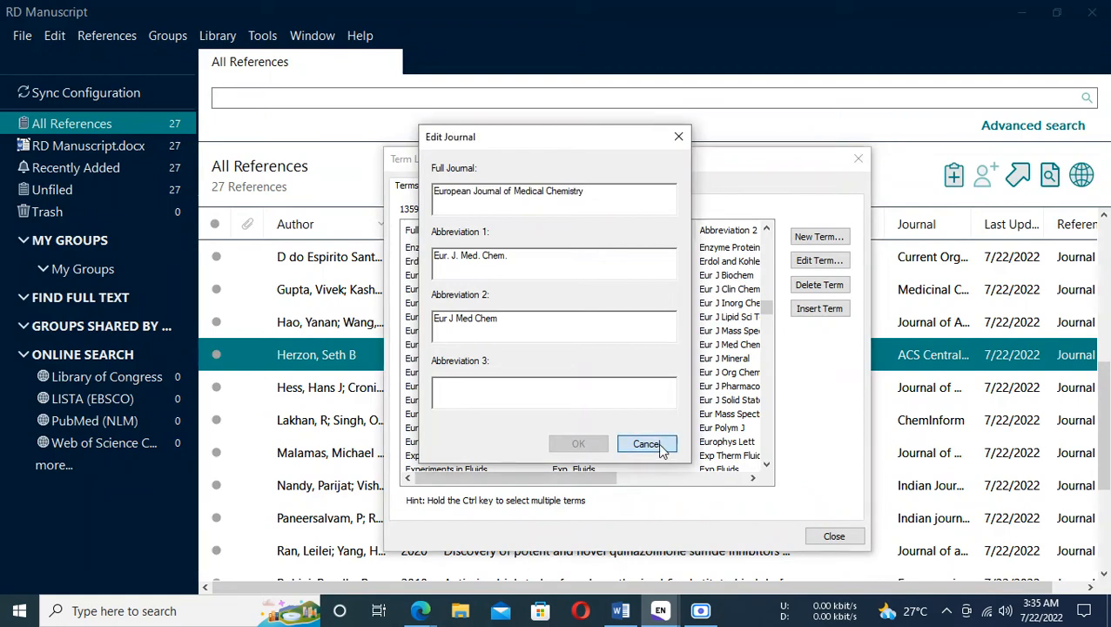
left_click(834, 537)
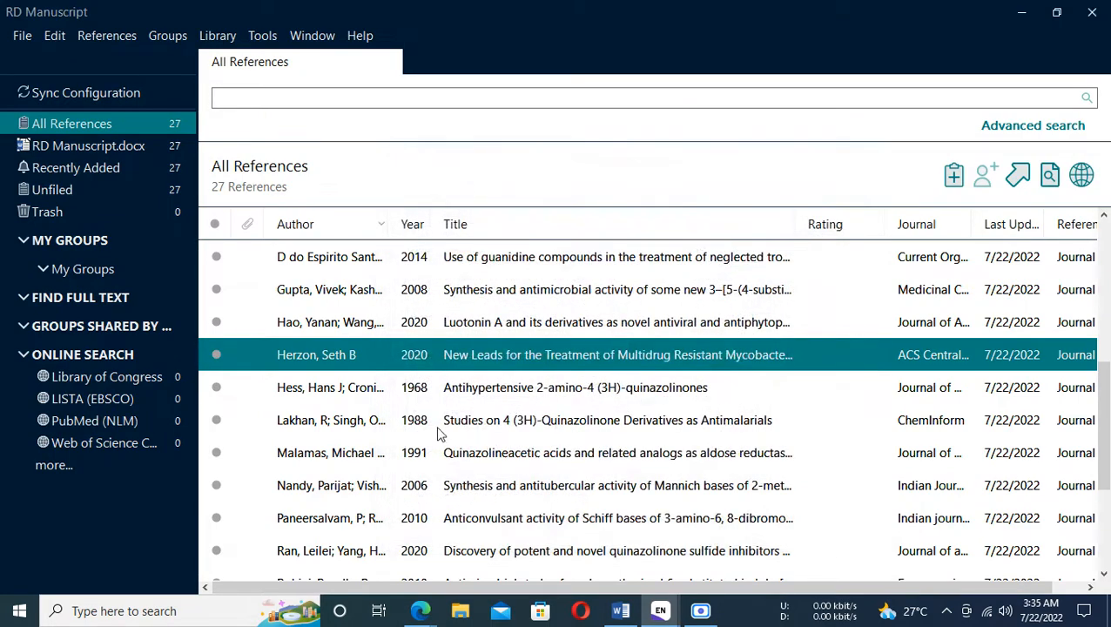
Step: Find the 2009 reference on antitumor activities of novel 4-anilinoquinazoline derivatives and open it for editing
scroll(374, 409, "up", 4)
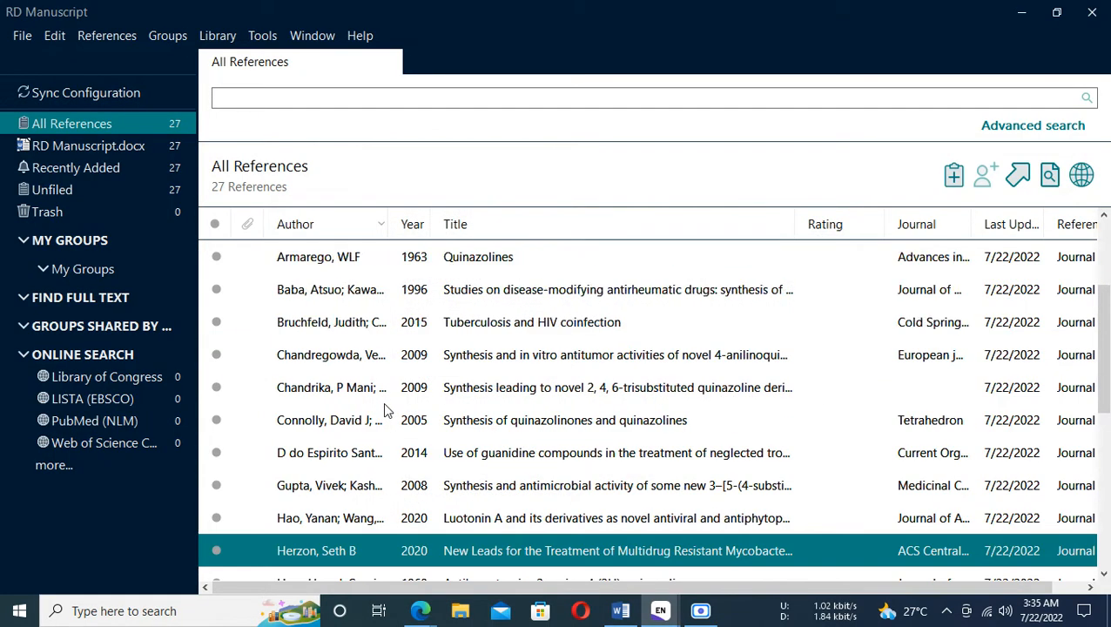
scroll(357, 413, "down", 2)
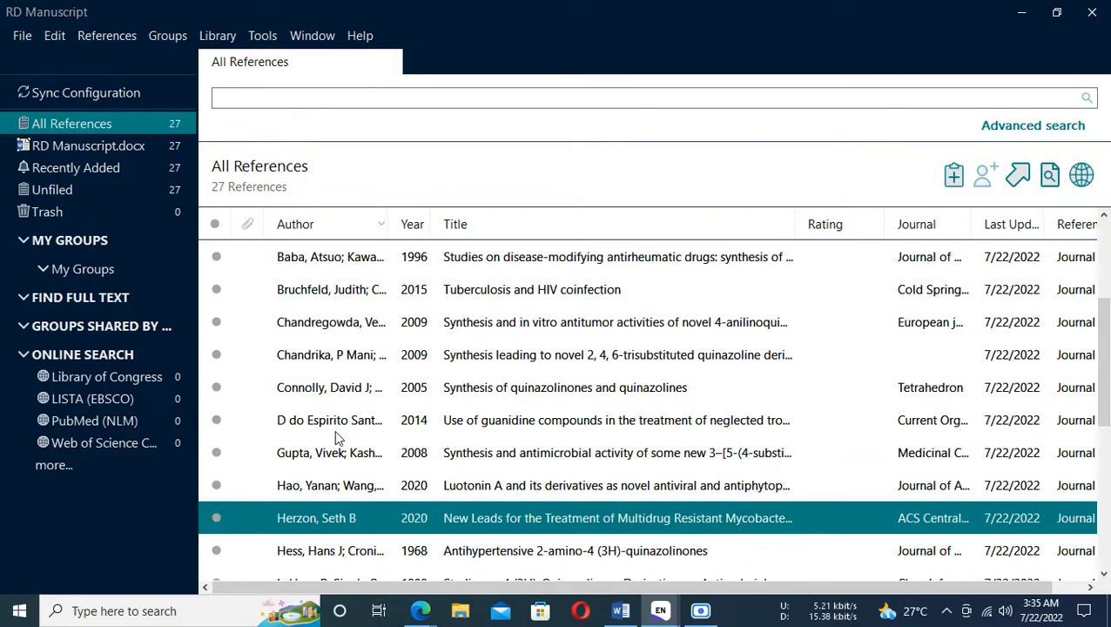
scroll(338, 438, "down", 1)
scroll(336, 427, "up", 2)
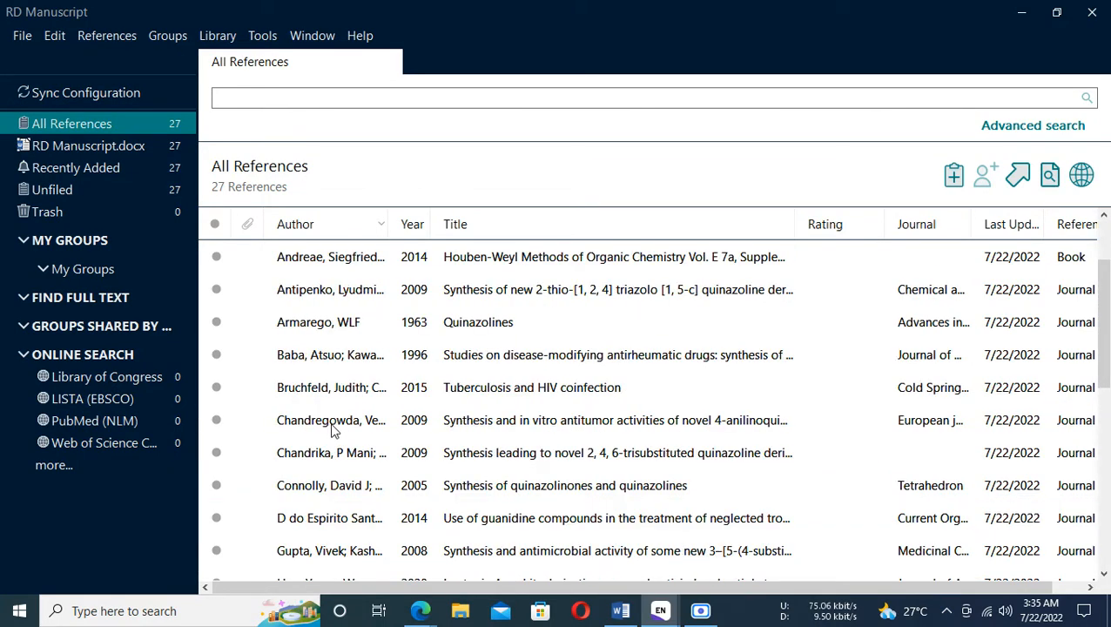
left_click(331, 429)
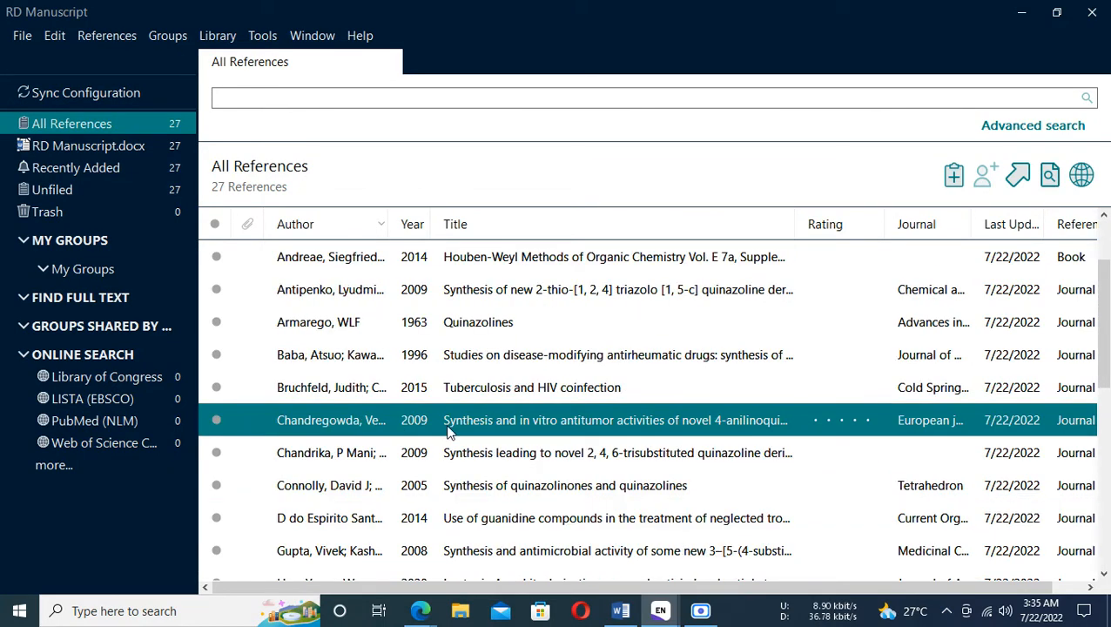
double_click(689, 419)
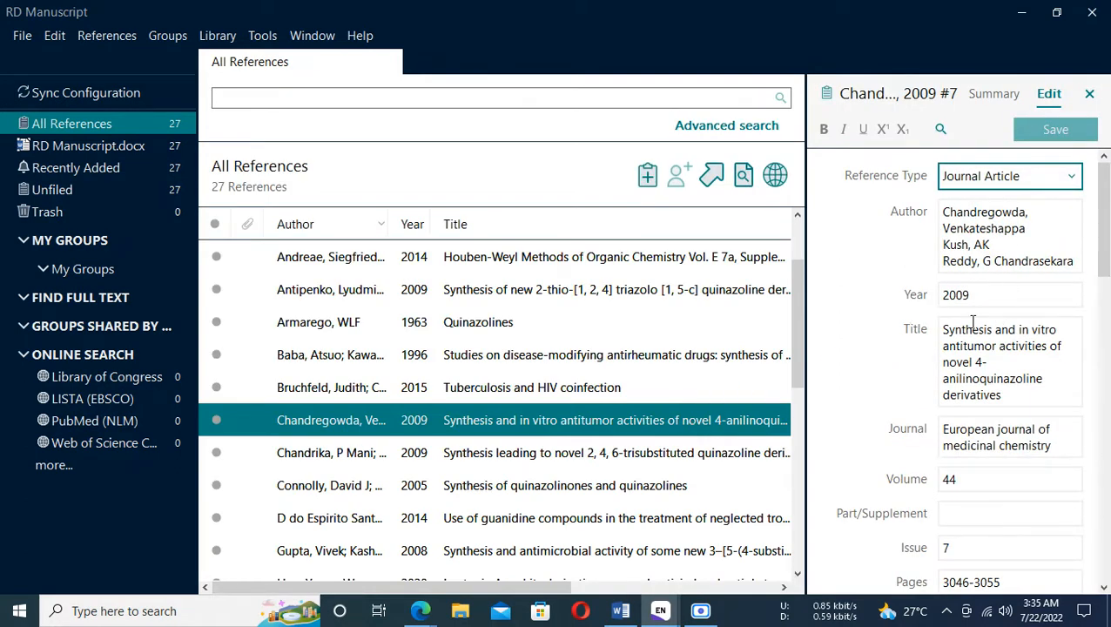
Step: Replace the reference's Journal entry with the copied journal name
scroll(1019, 424, "down", 1)
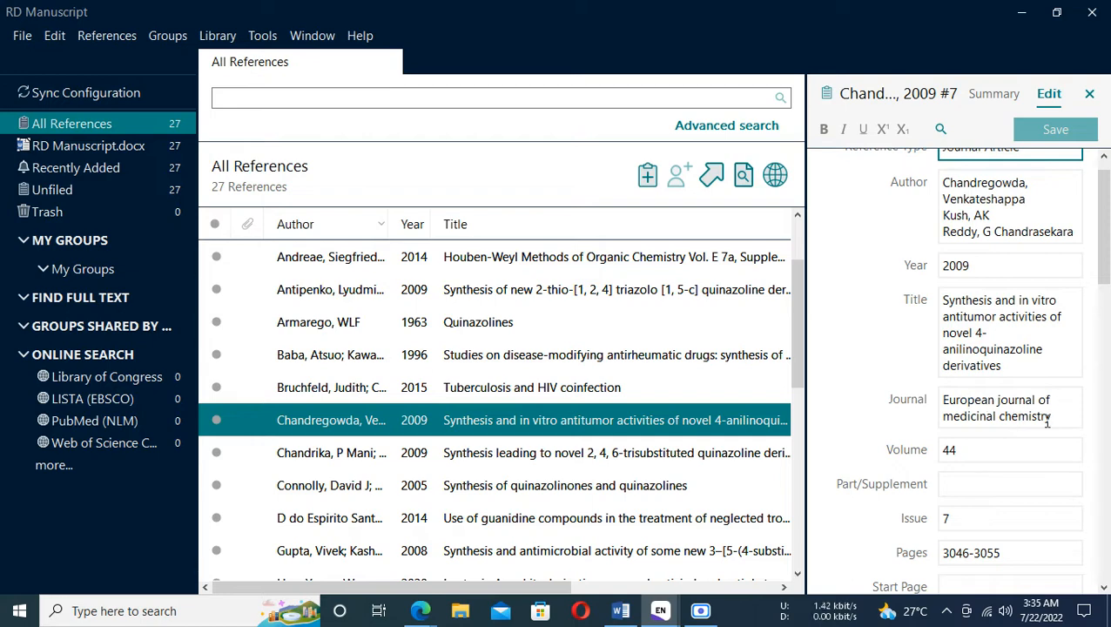
left_click_drag(1053, 416, 888, 350)
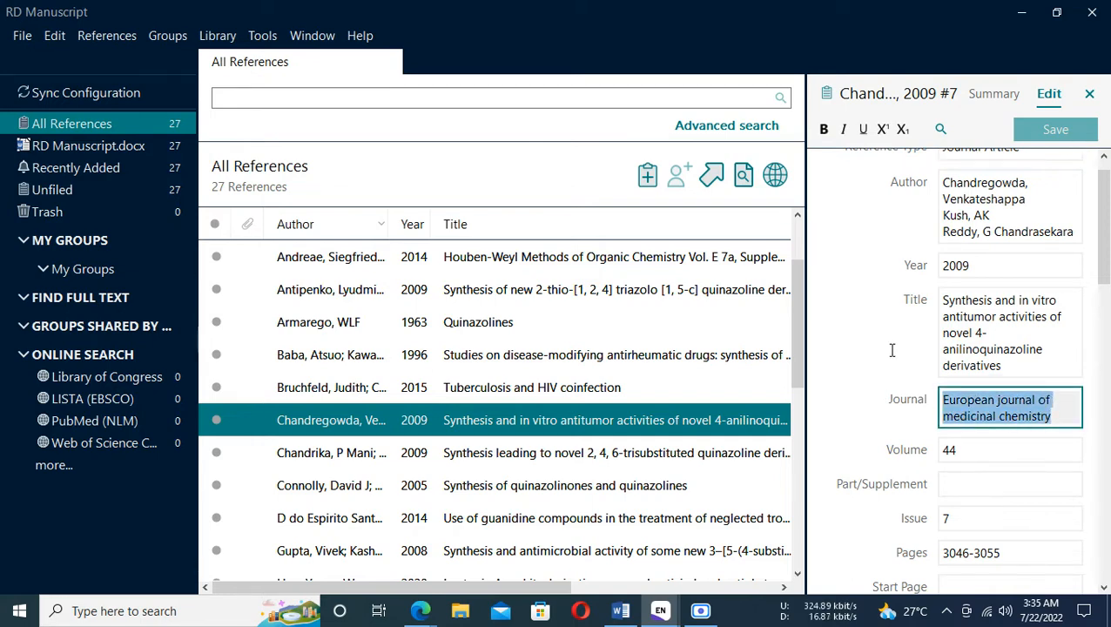
key("ctrl+v")
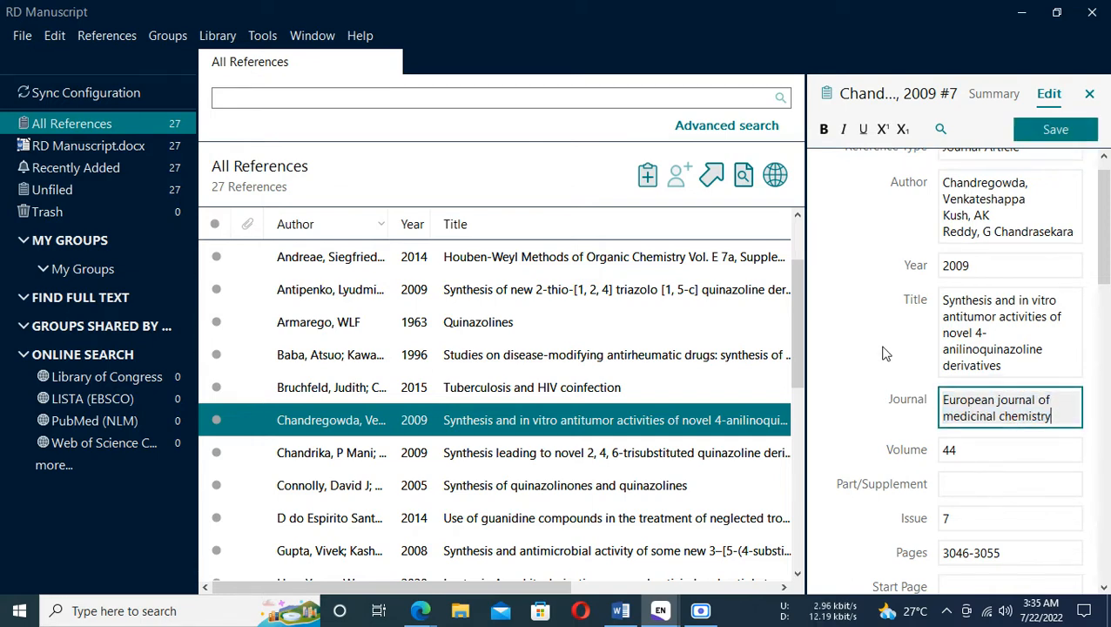
Step: Capitalize the words in the Journal field so it reads European Journal of Medicinal Chemistry
left_click(998, 401)
key("Delete")
type("J")
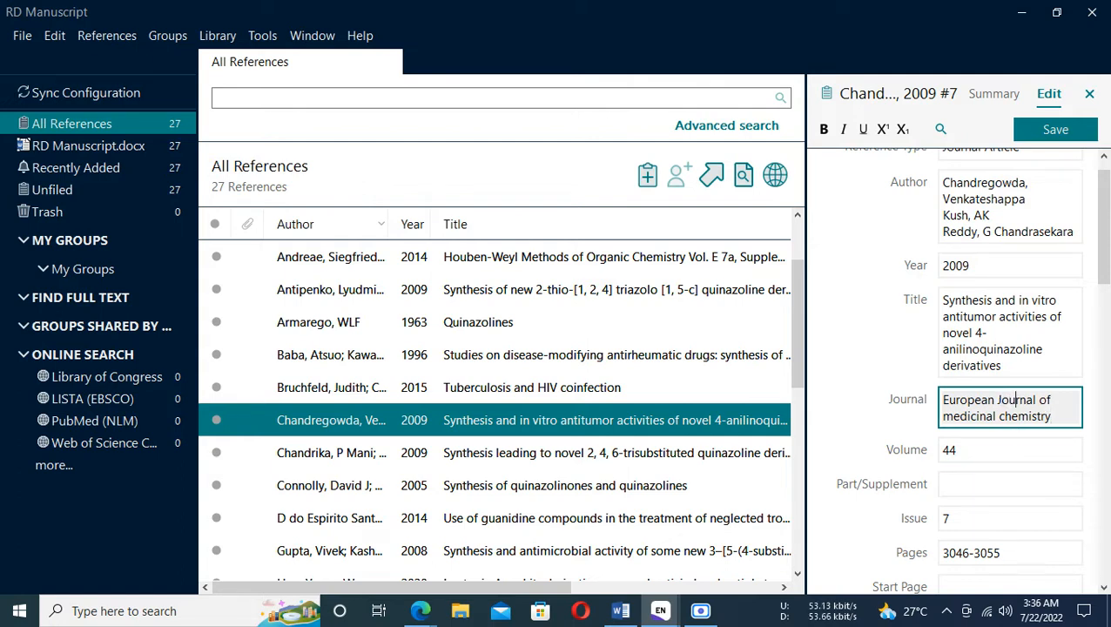
key("Left")
key("Left")
key("Left")
key("Left")
key("Left")
key("Left")
key("shift+Left")
key("Right")
key("Right")
key("Right")
key("Right")
key("shift+Right")
type("C")
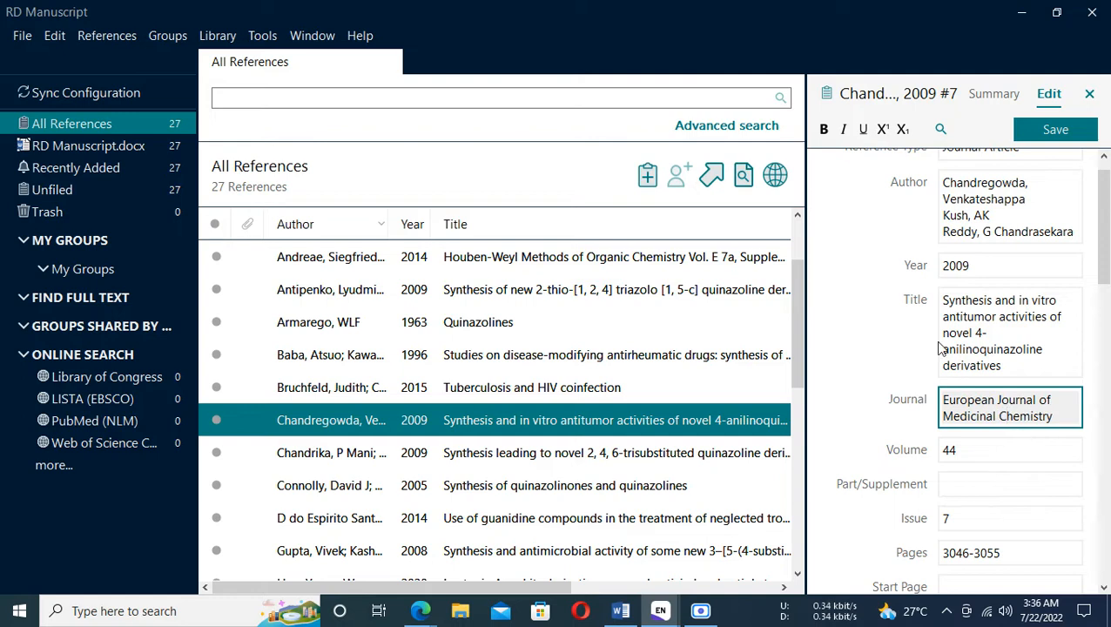
Step: Save and close the edited 2009 reference, and switch back to the RD Manuscript document in Word
left_click(1042, 130)
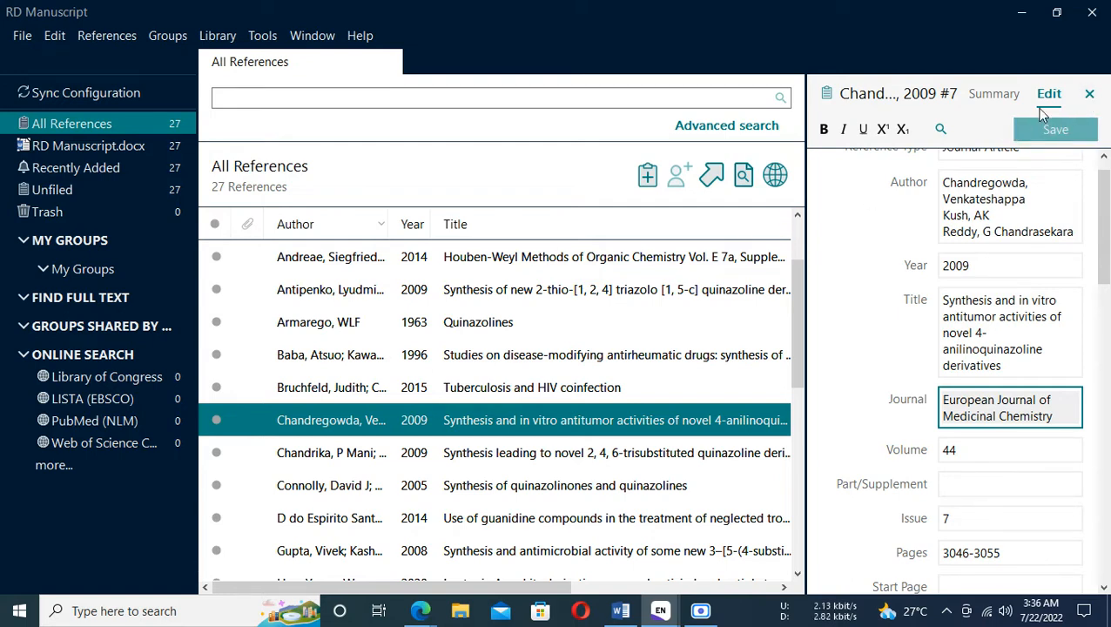
left_click(1090, 94)
left_click(620, 610)
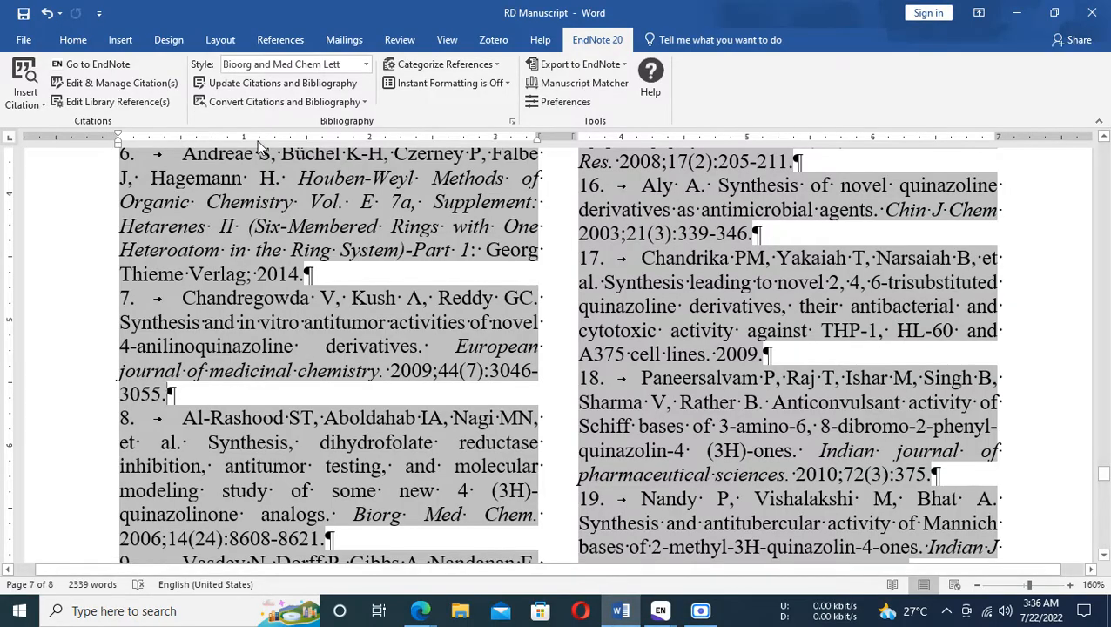
Step: Update the citations and bibliography, and copy the journal name European Journal of Medicinal Chemistry from reference 7
left_click(252, 83)
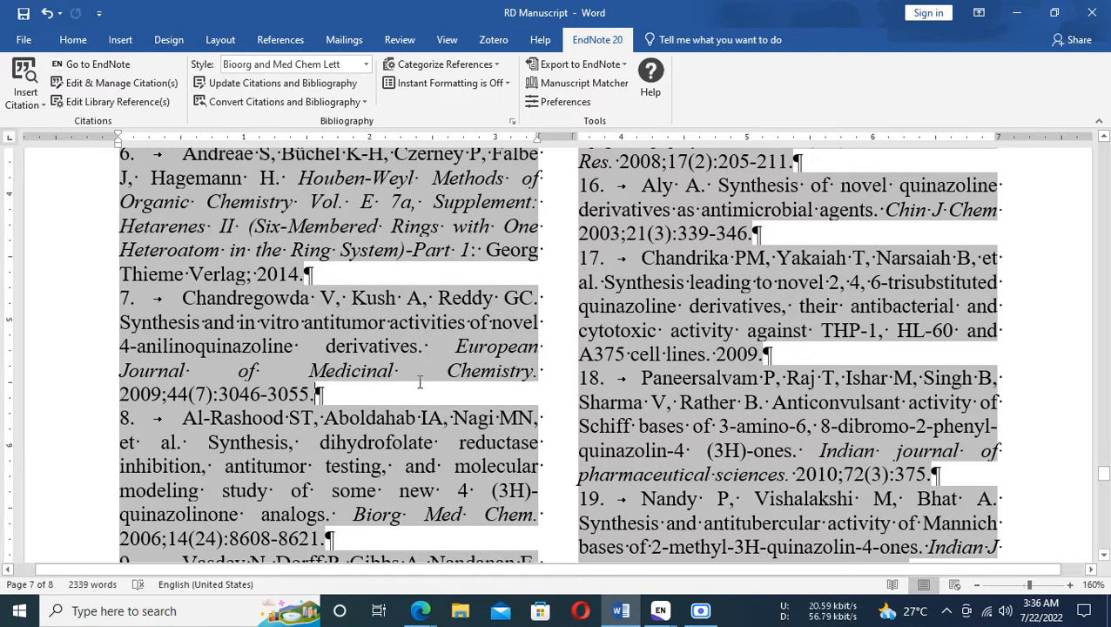
left_click(457, 345)
left_click_drag(457, 345, 535, 375)
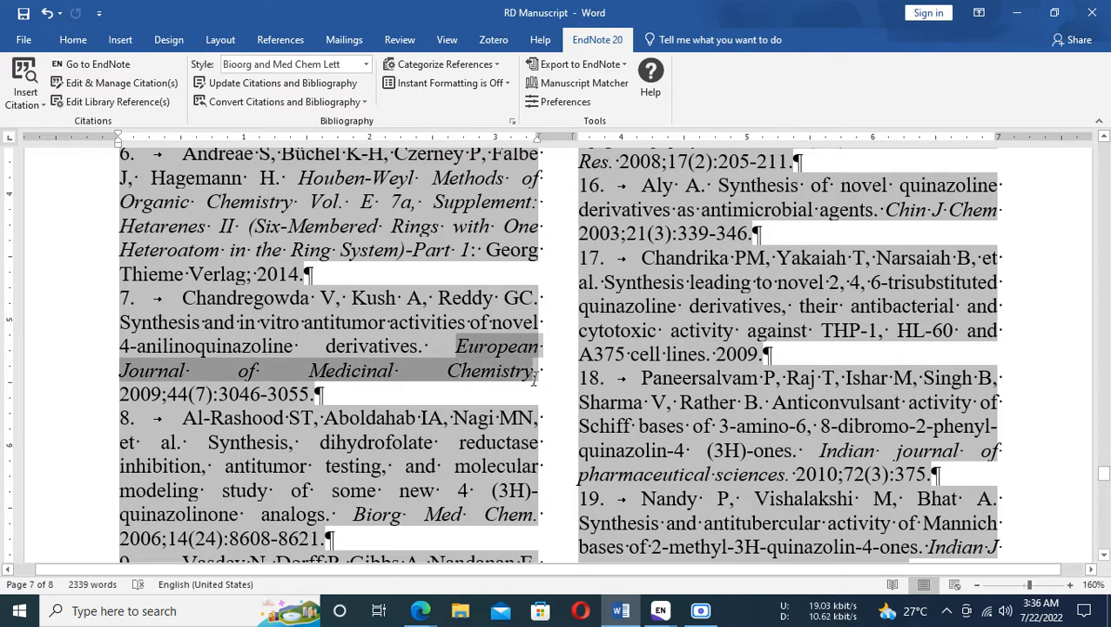
right_click(497, 373)
left_click(535, 395)
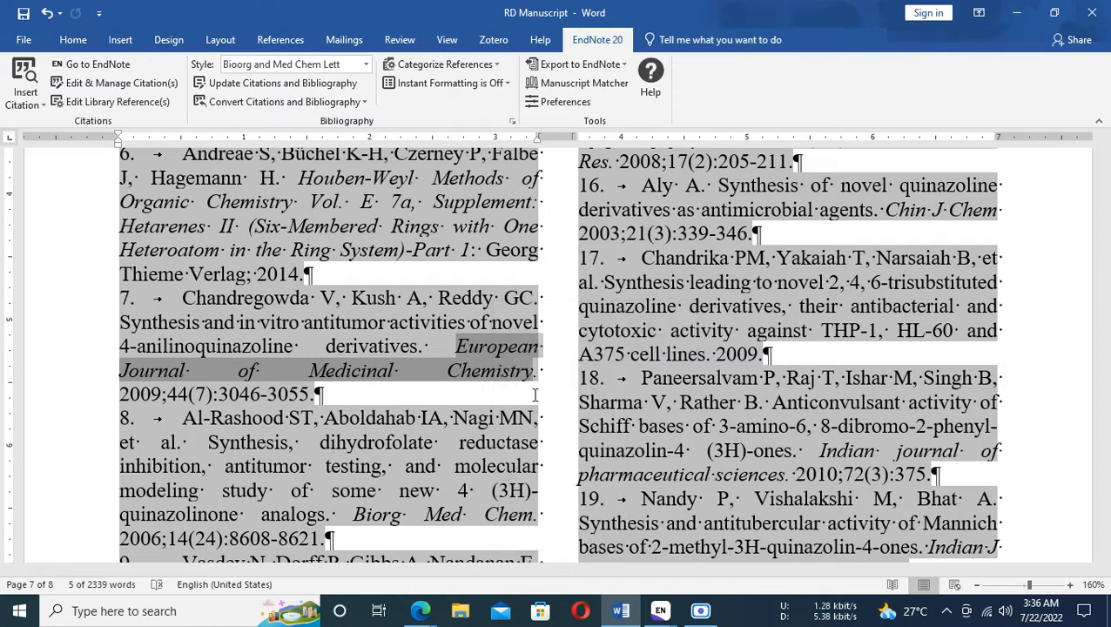
Step: Switch to the RD Manuscript library in EndNote, open the terms of its Journals term list and enlarge the dialog
mouse_move(659, 616)
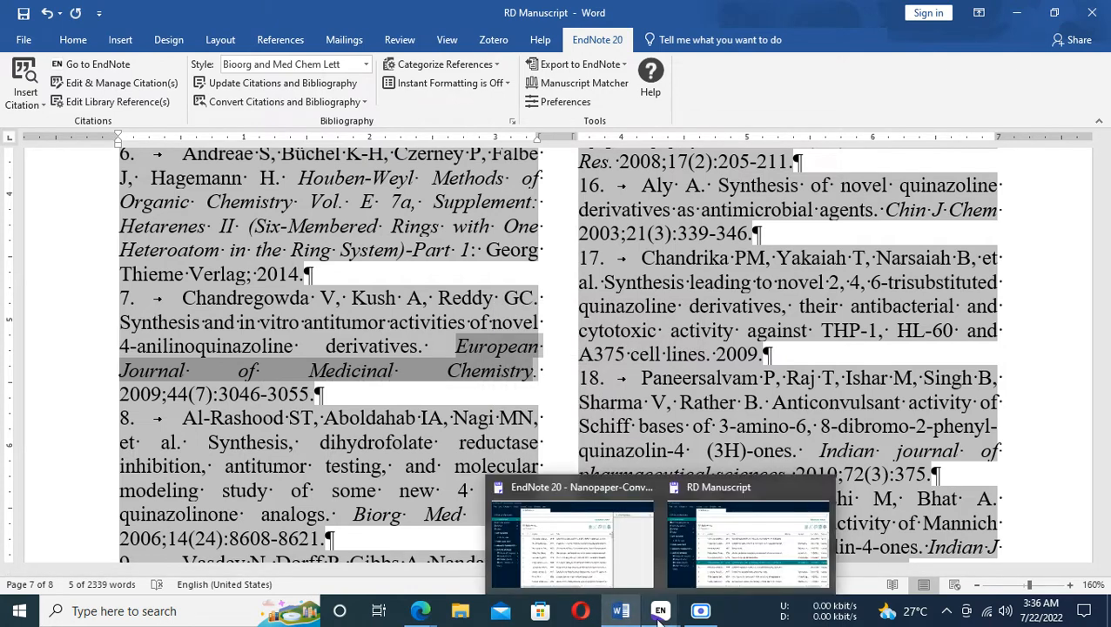
left_click(730, 567)
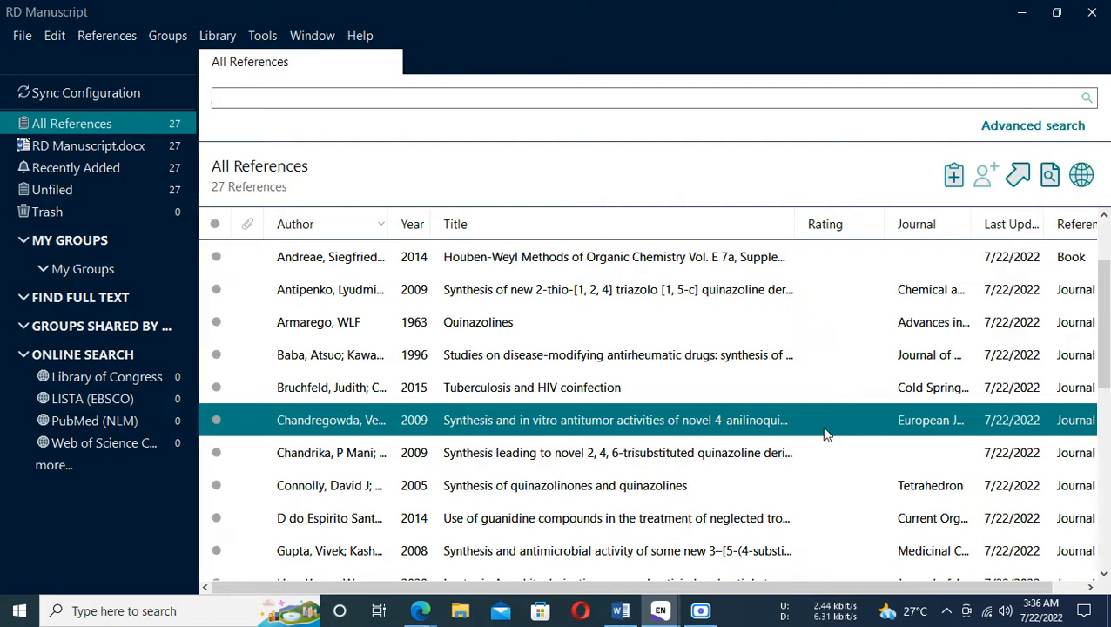
left_click(217, 36)
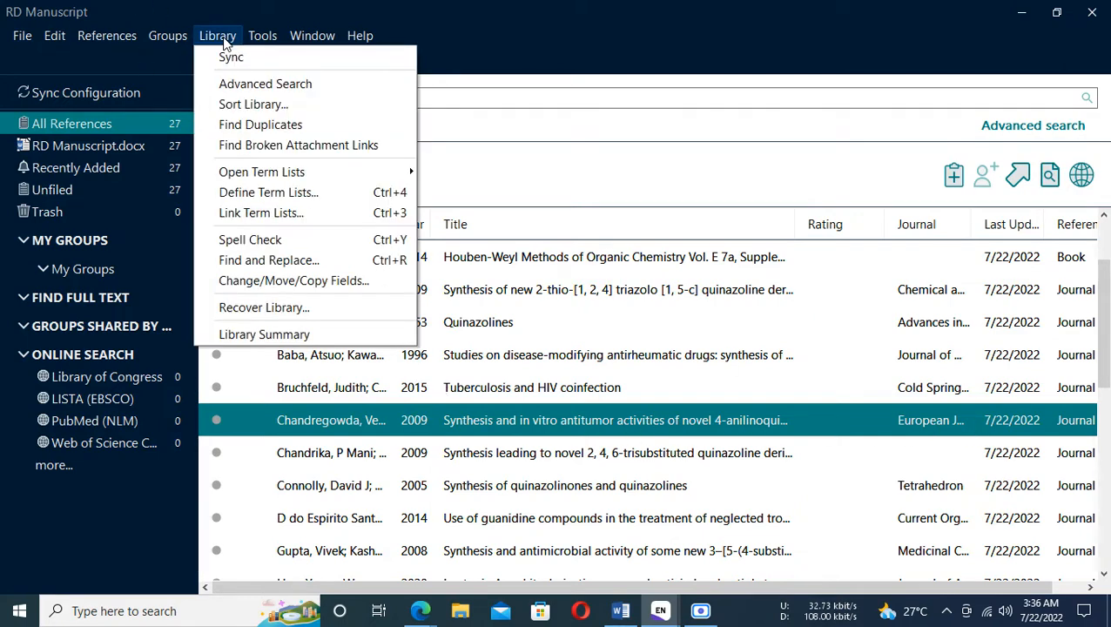
left_click(259, 194)
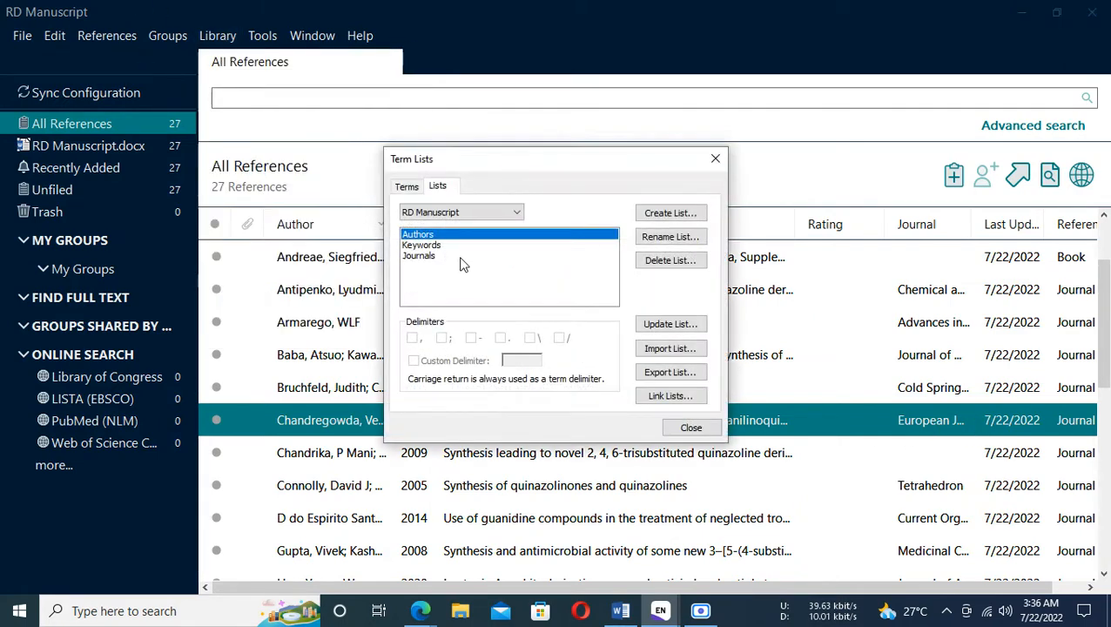
left_click(419, 258)
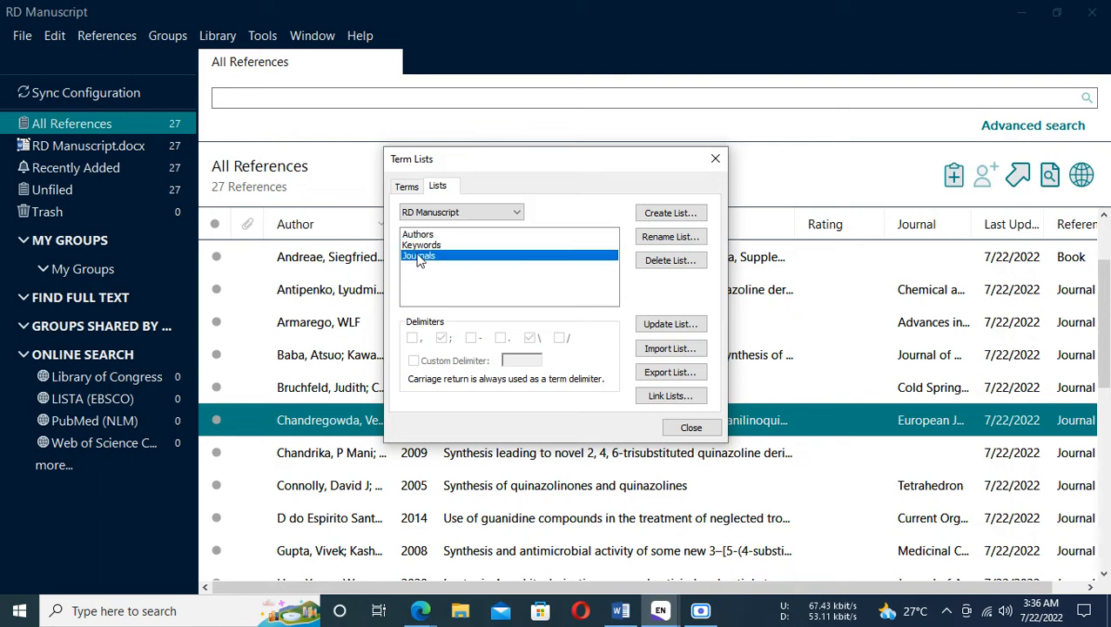
left_click(406, 187)
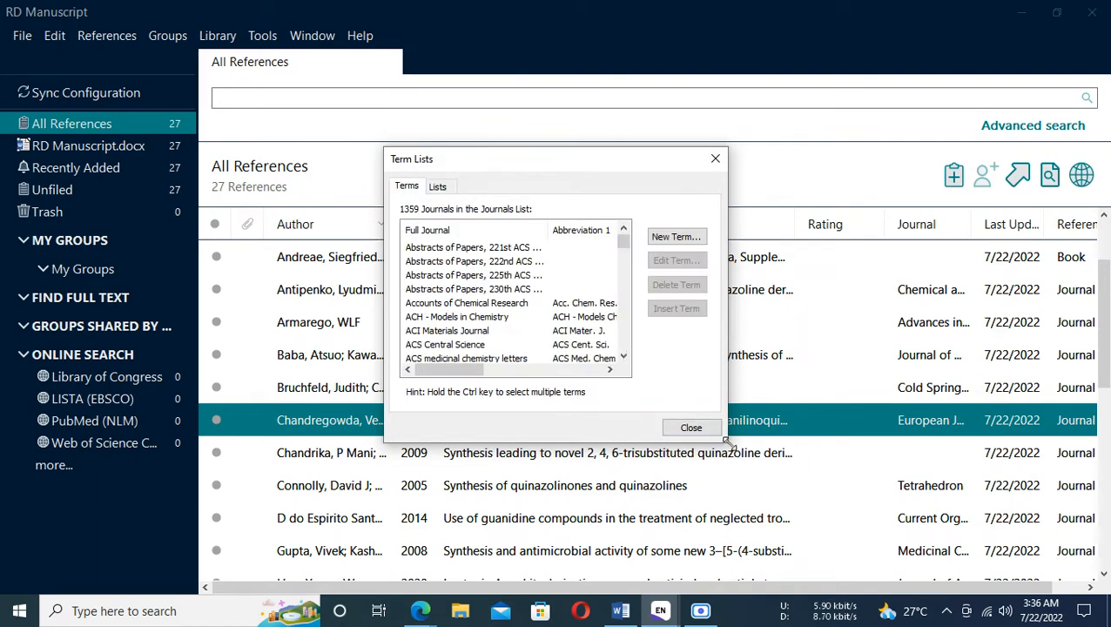
left_click_drag(730, 444, 1038, 590)
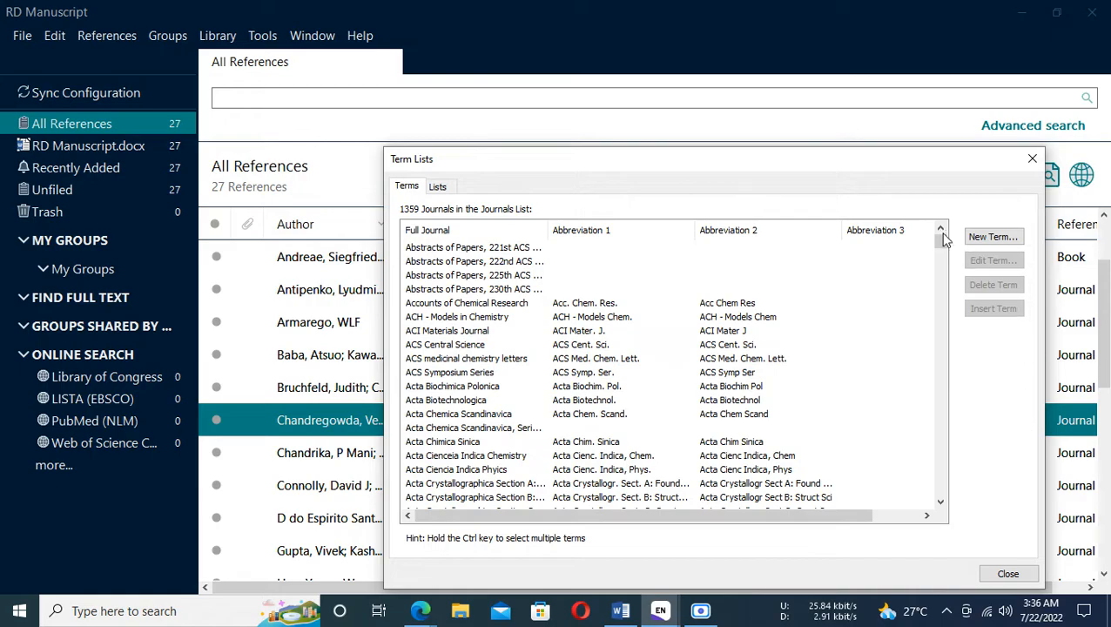
Step: Change the full journal name of the European Journal of Medical Chemistry term to European Journal of Medicinal Chemistry and close the term lists
left_click_drag(941, 250, 930, 327)
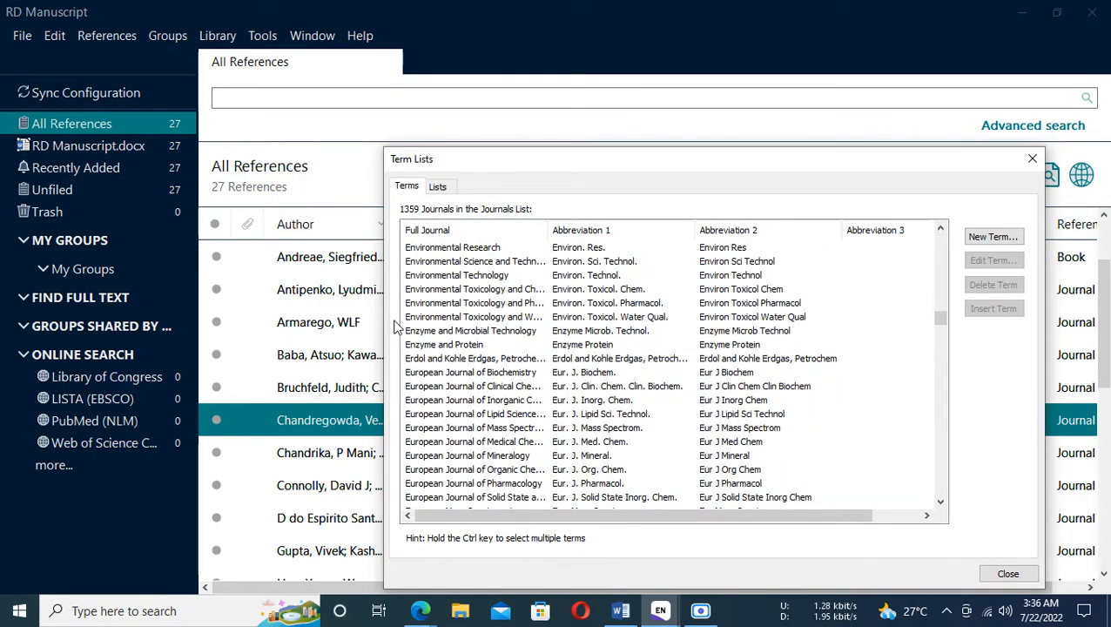
scroll(482, 408, "down", 1)
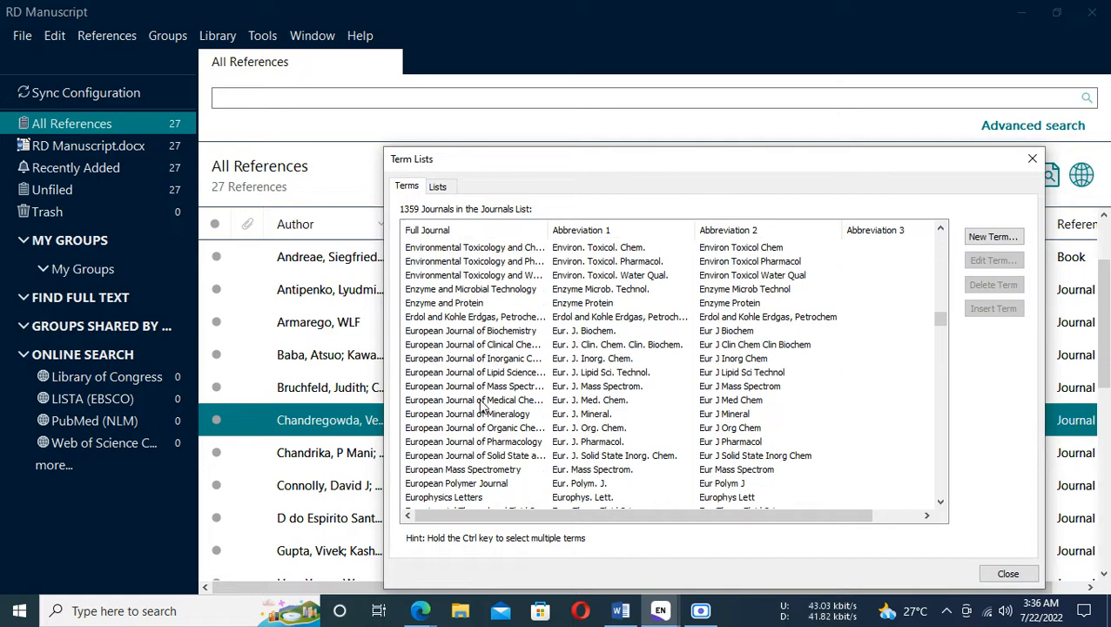
left_click(490, 402)
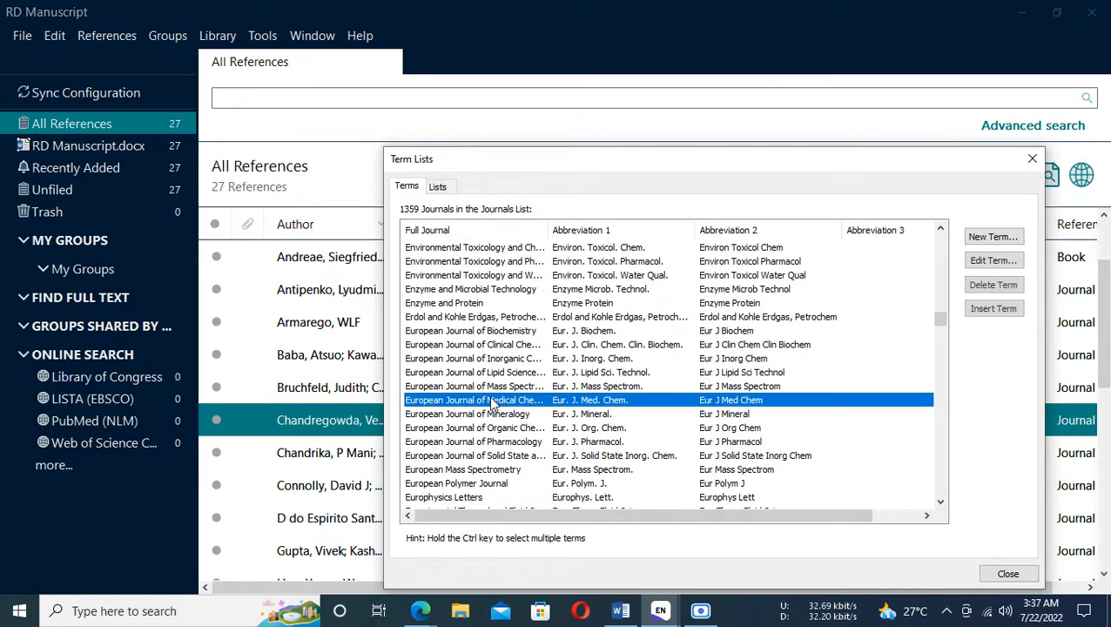
left_click(993, 260)
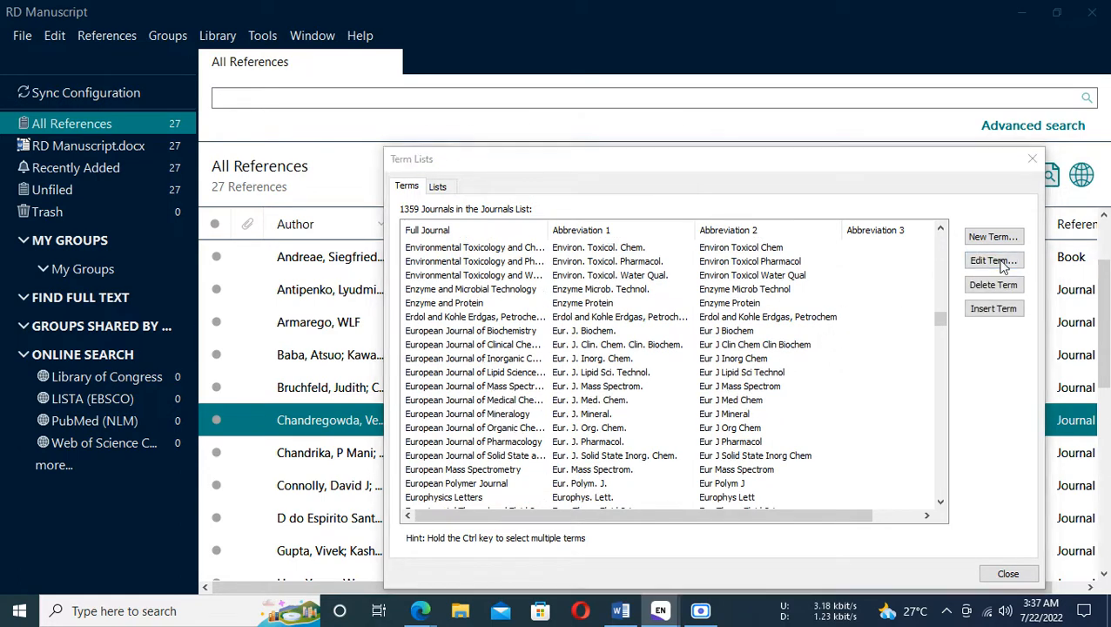
left_click_drag(606, 190, 100, 165)
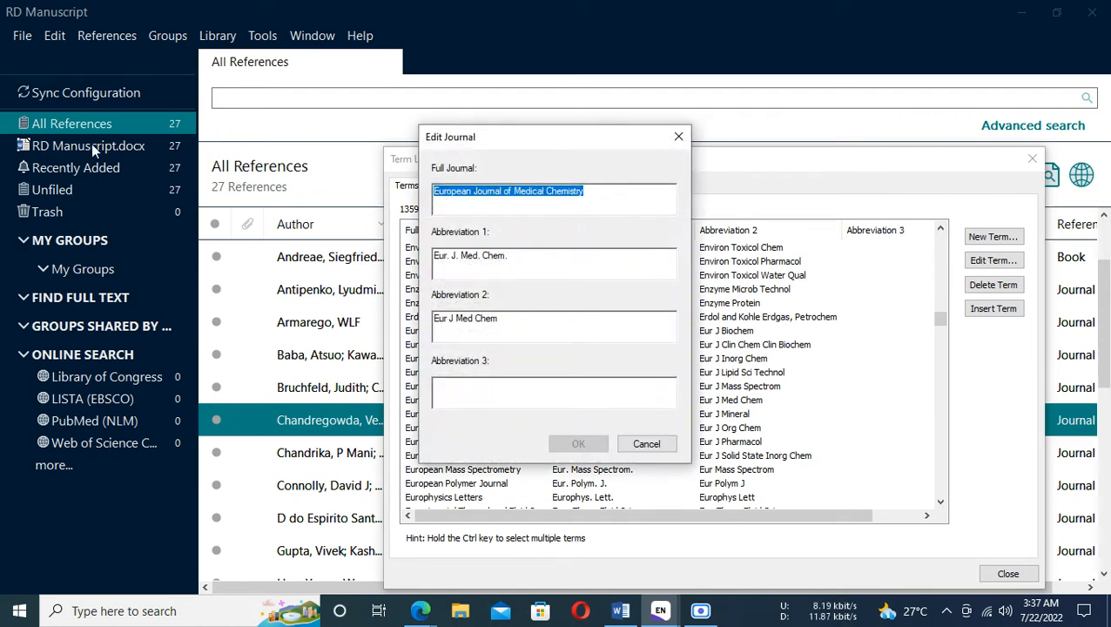
key("ctrl+v")
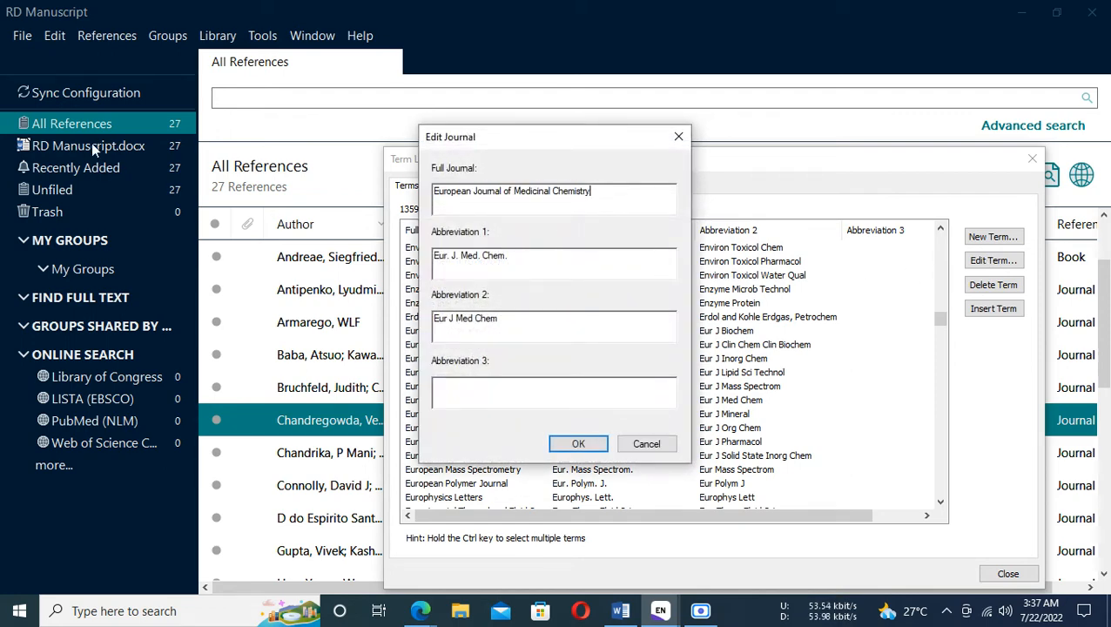
left_click(565, 446)
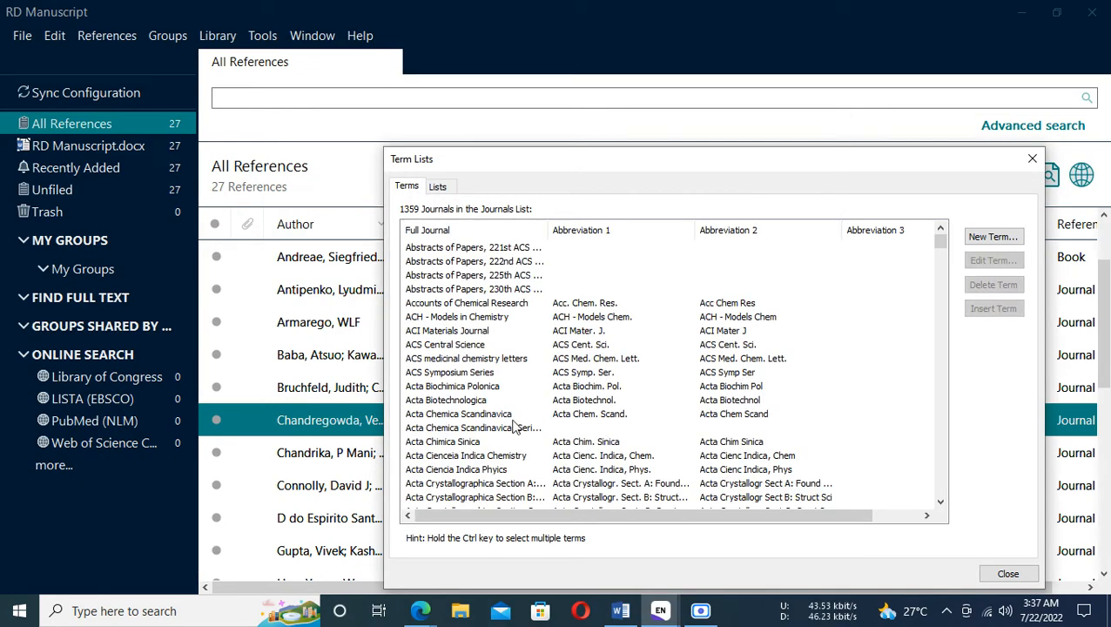
left_click(1009, 574)
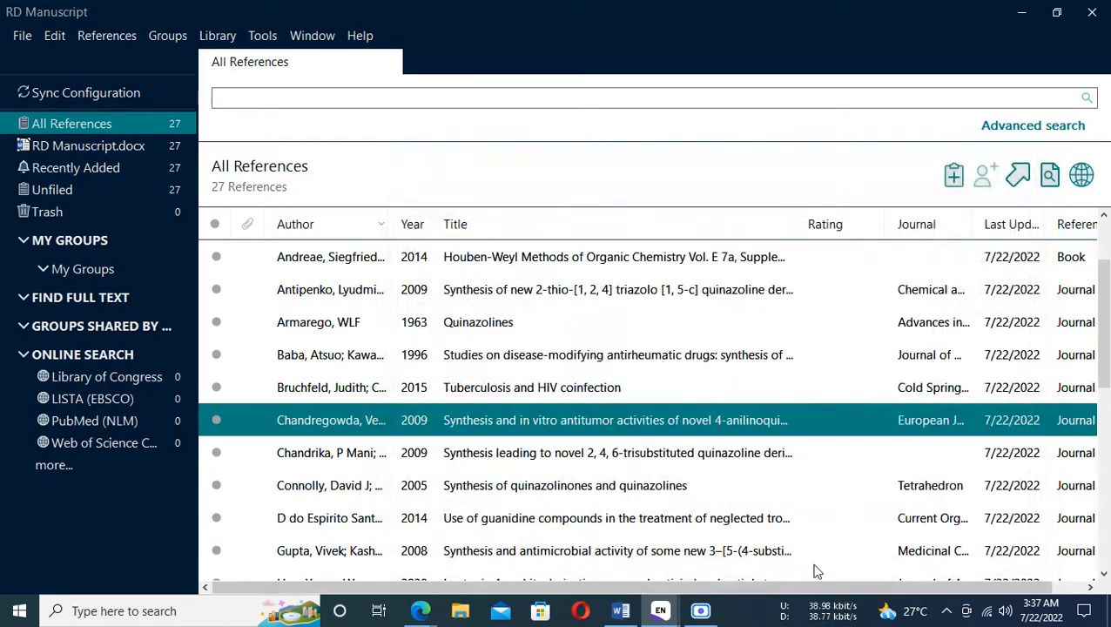
Step: Switch back to the Word manuscript, update the citations and bibliography, and check the journal abbreviation in reference 7
left_click(621, 611)
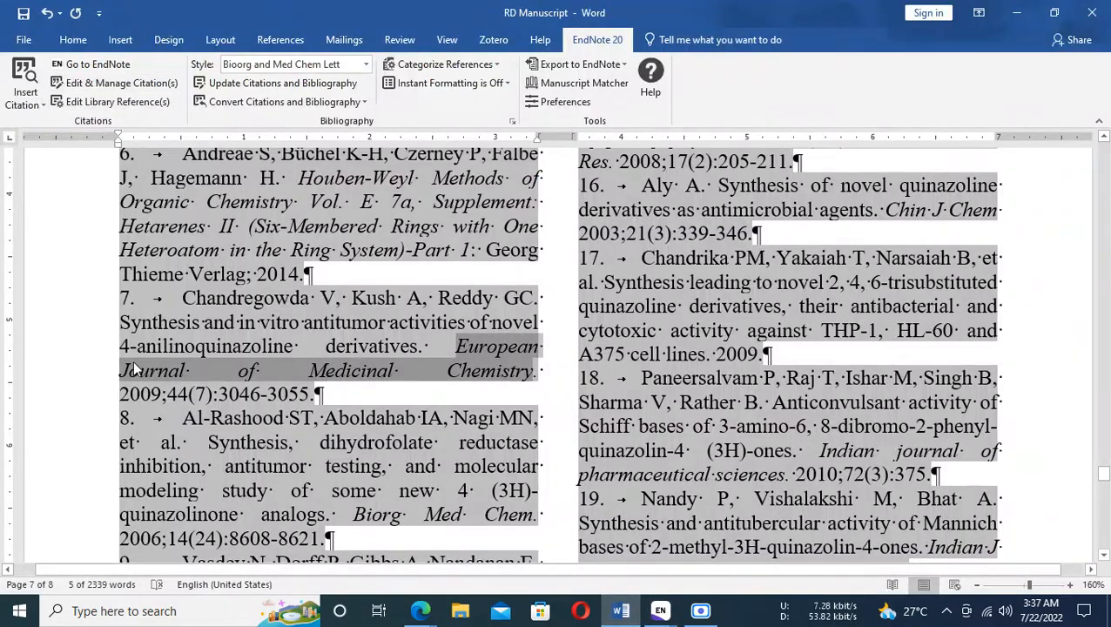
left_click(102, 252)
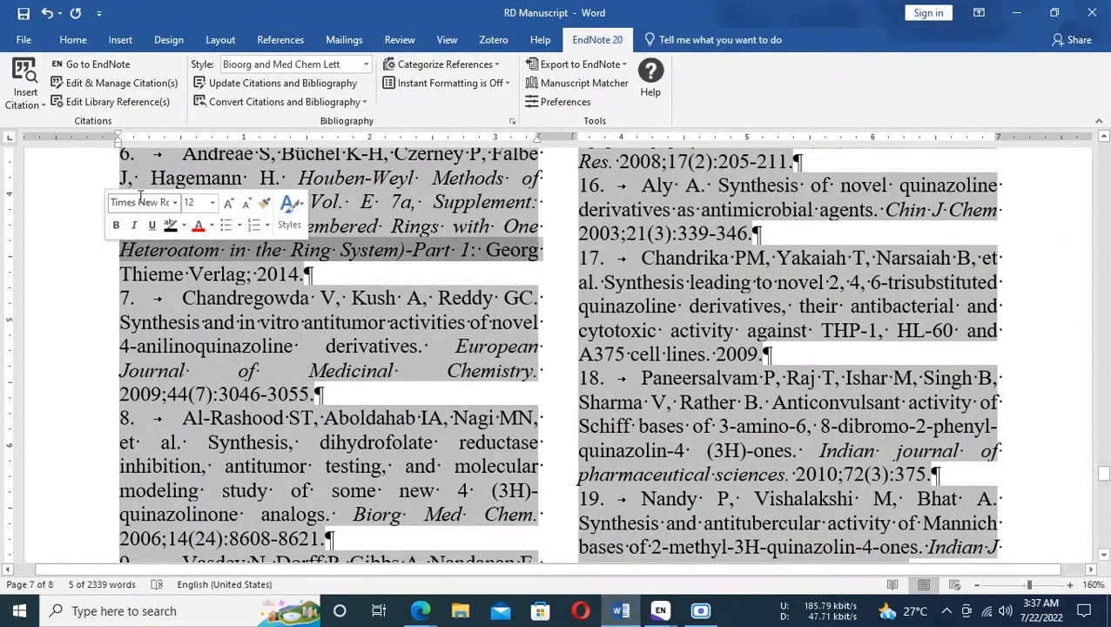
left_click(233, 81)
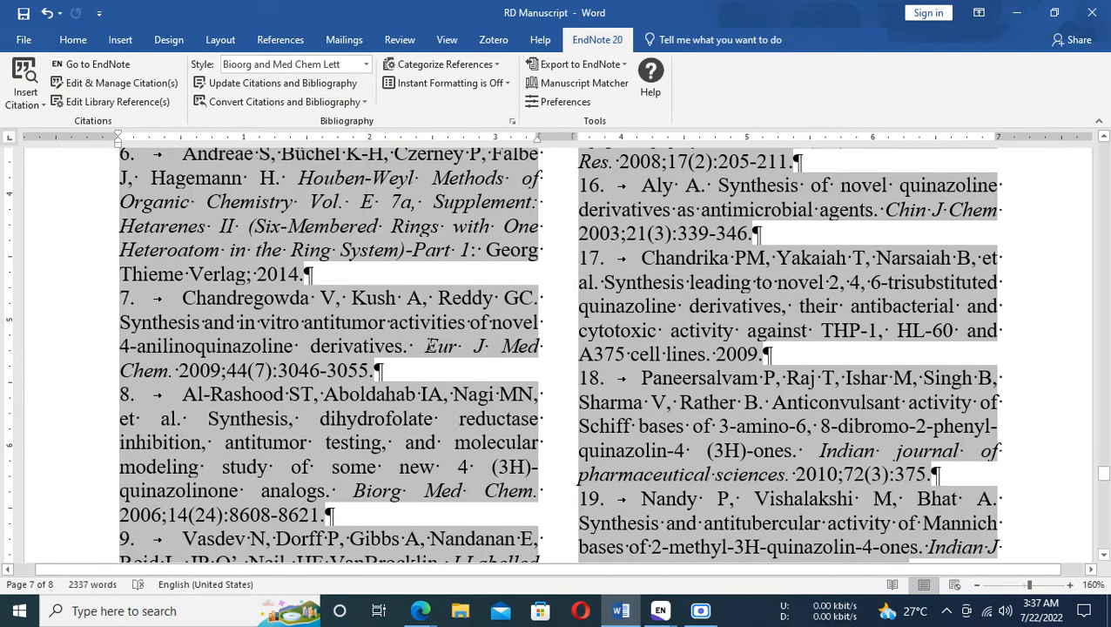
left_click_drag(422, 346, 193, 370)
left_click(51, 448)
Step: Copy the journal name Cancer research from reference 10 in the bibliography
scroll(377, 408, "down", 3)
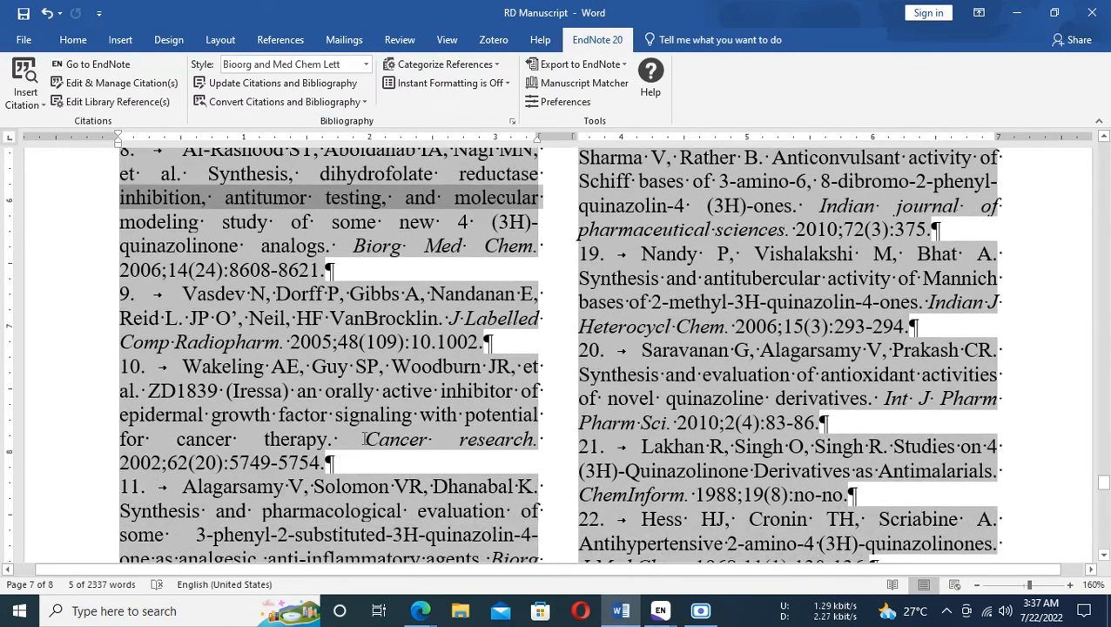
scroll(364, 440, "down", 1)
left_click_drag(364, 377, 538, 377)
key("ctrl+c")
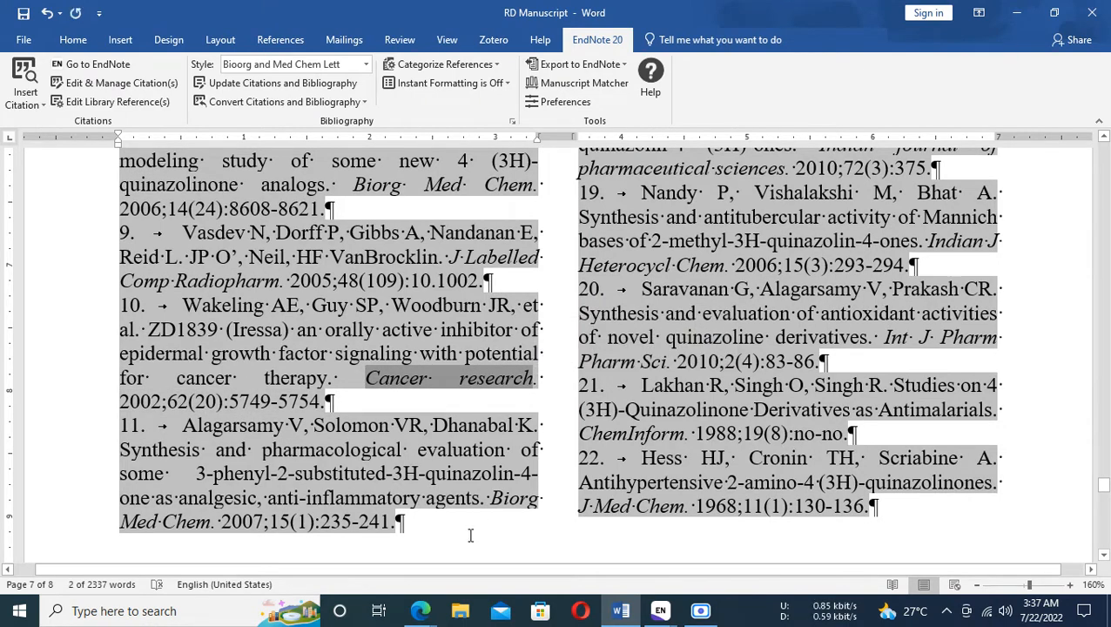
Step: Switch to the CAS Source Index page in Edge and search by title or abbreviation for Cancer research
mouse_move(421, 611)
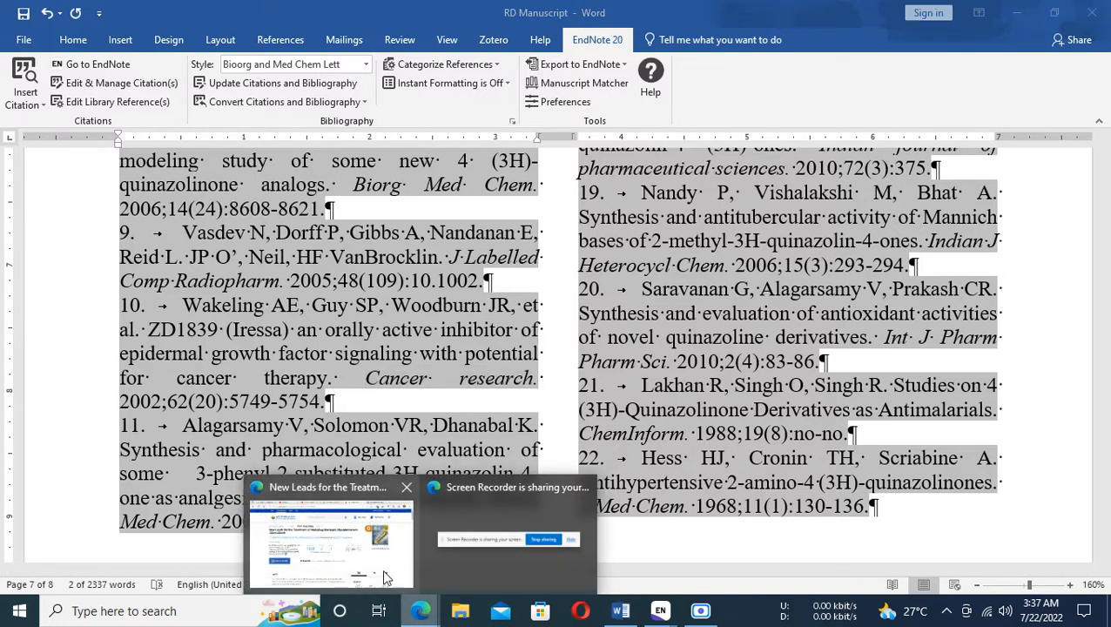
left_click(322, 574)
left_click(563, 15)
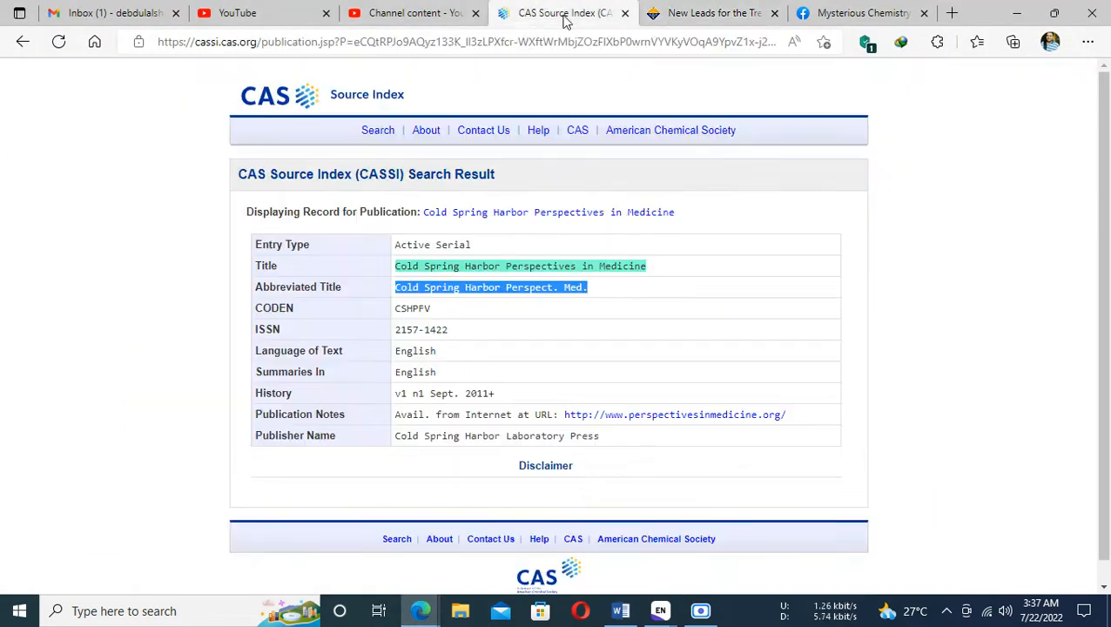
left_click(23, 42)
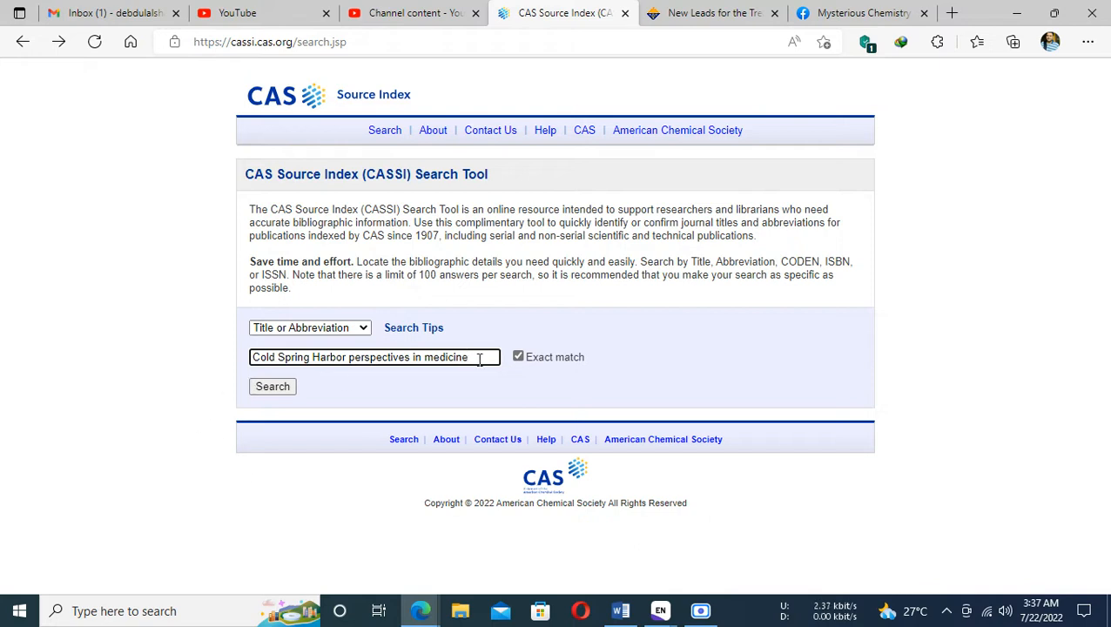
left_click_drag(480, 360, 4, 402)
key("ctrl+v")
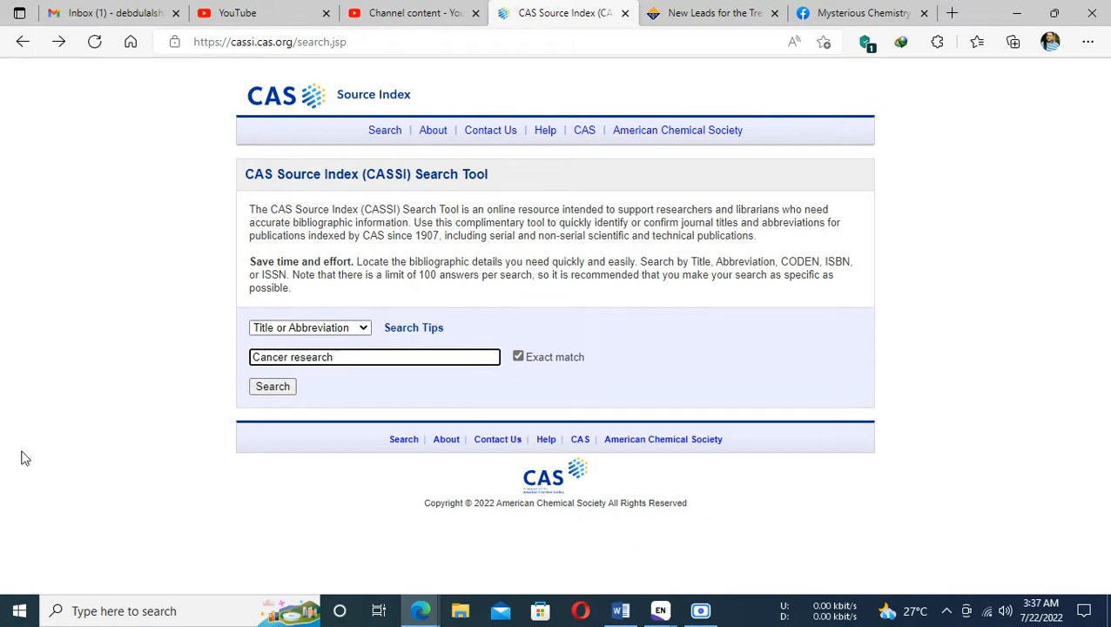
left_click(273, 389)
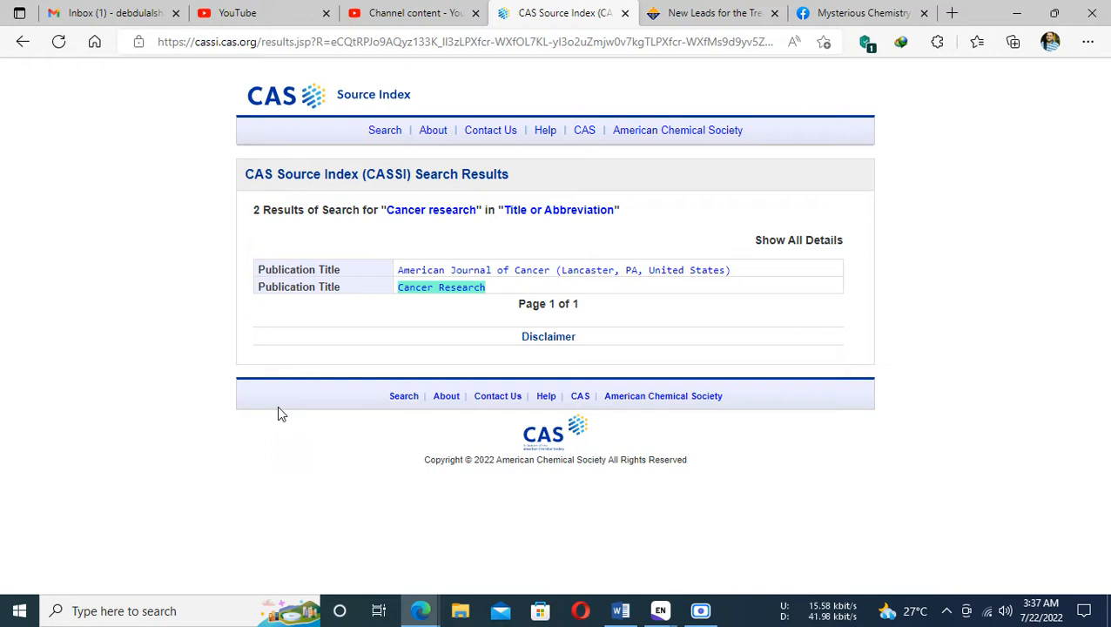
Step: Open the Cancer Research publication record and copy its abbreviated title, Cancer Res
left_click(453, 288)
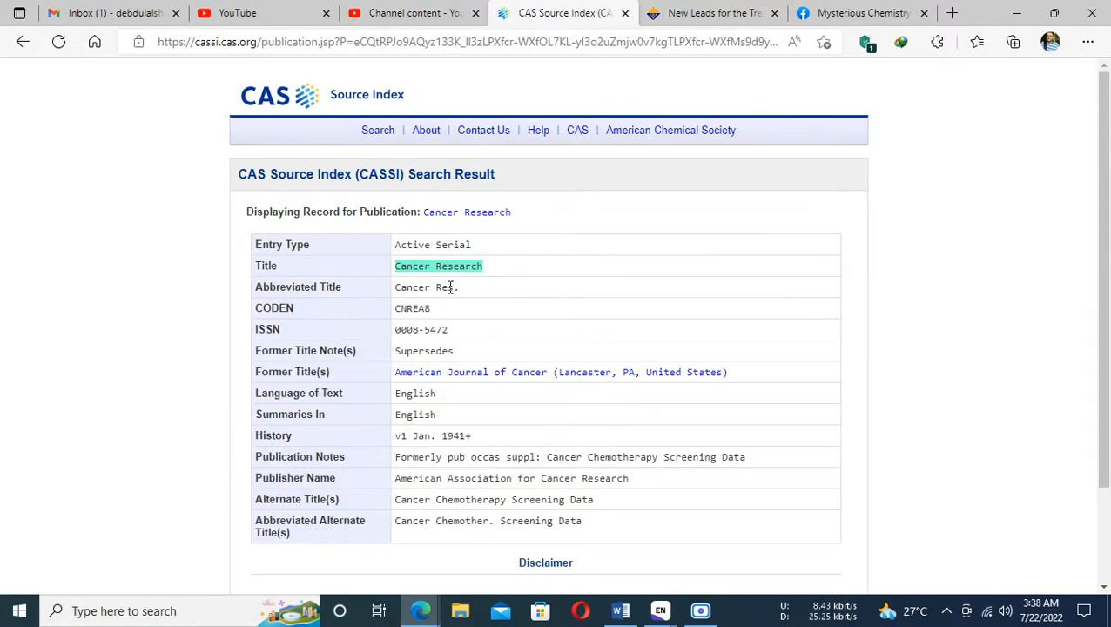
left_click_drag(463, 290, 387, 288)
key("ctrl+c")
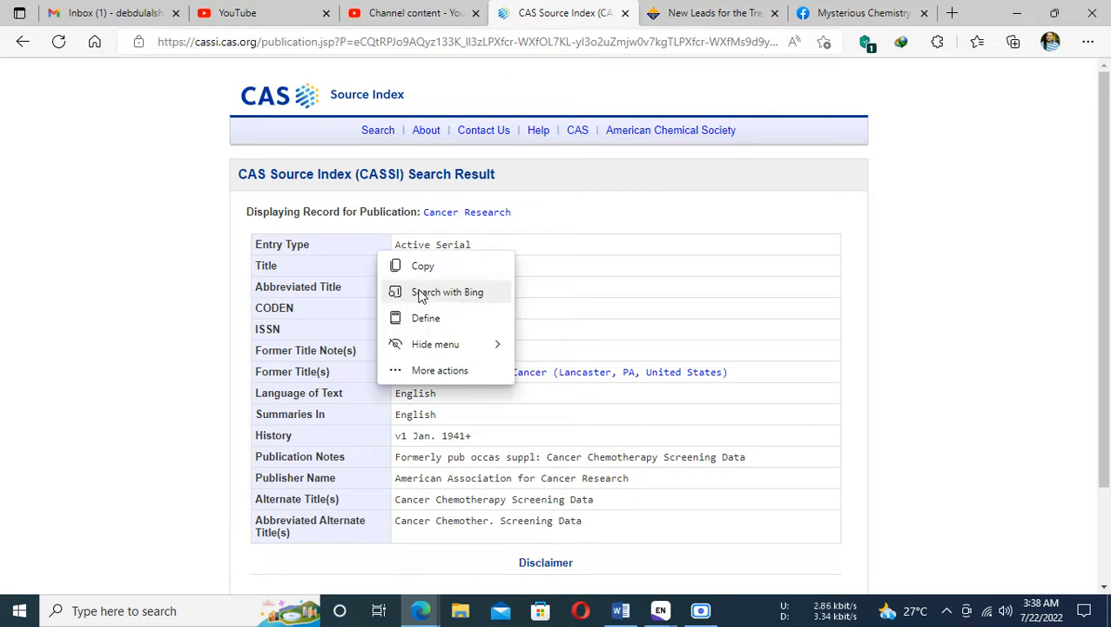
left_click(424, 267)
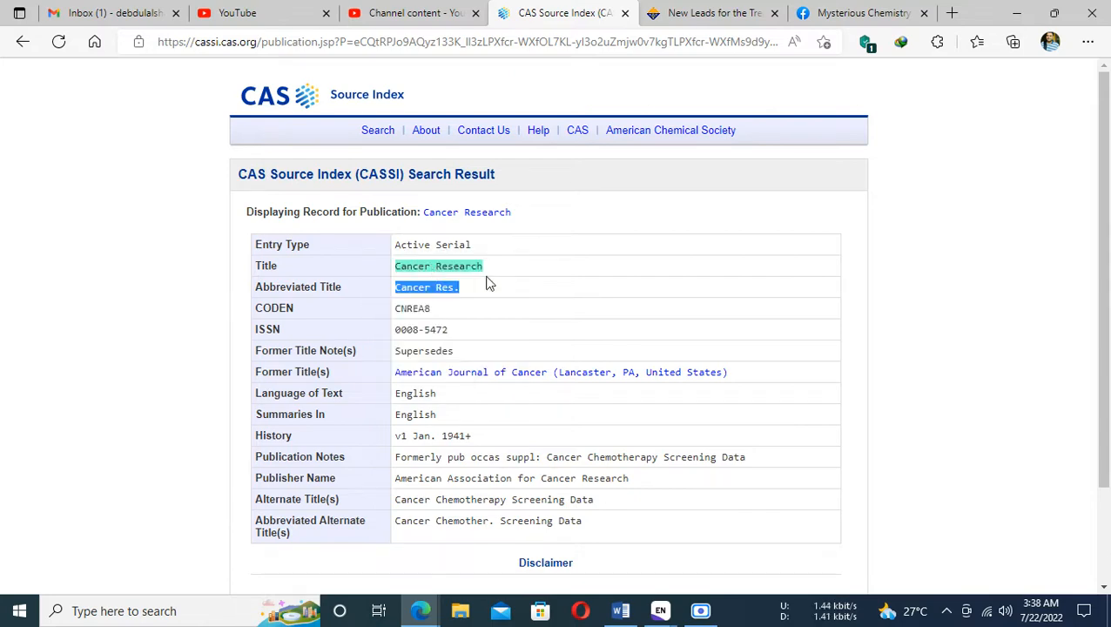
Step: Switch to the RD Manuscript library in EndNote, open the terms of its Journals list, and enlarge the term list window
left_click(631, 616)
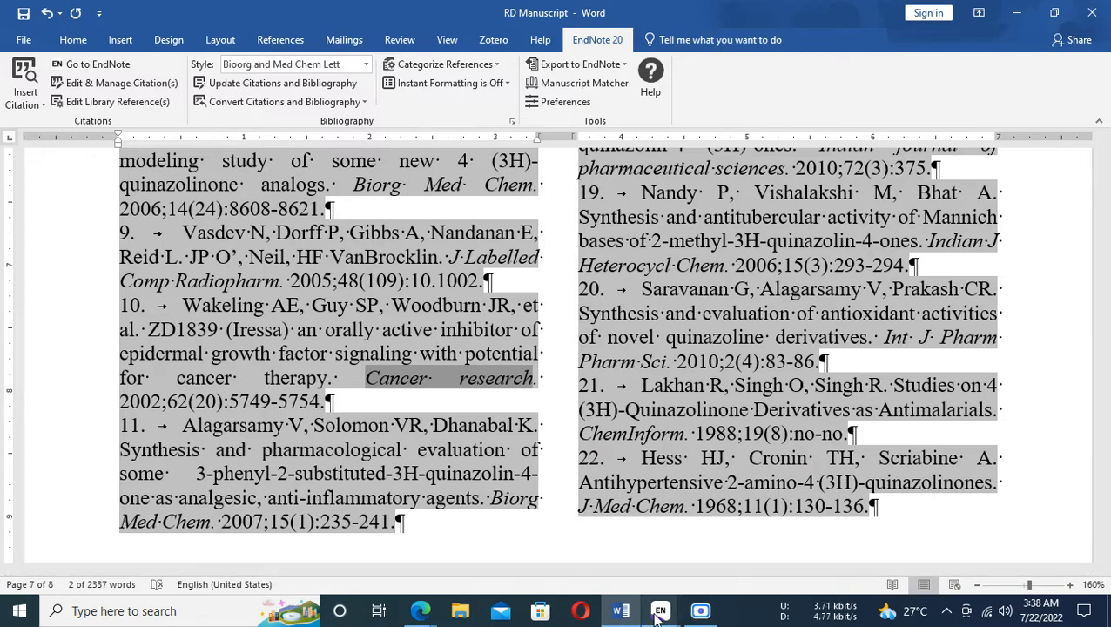
mouse_move(658, 616)
left_click(743, 536)
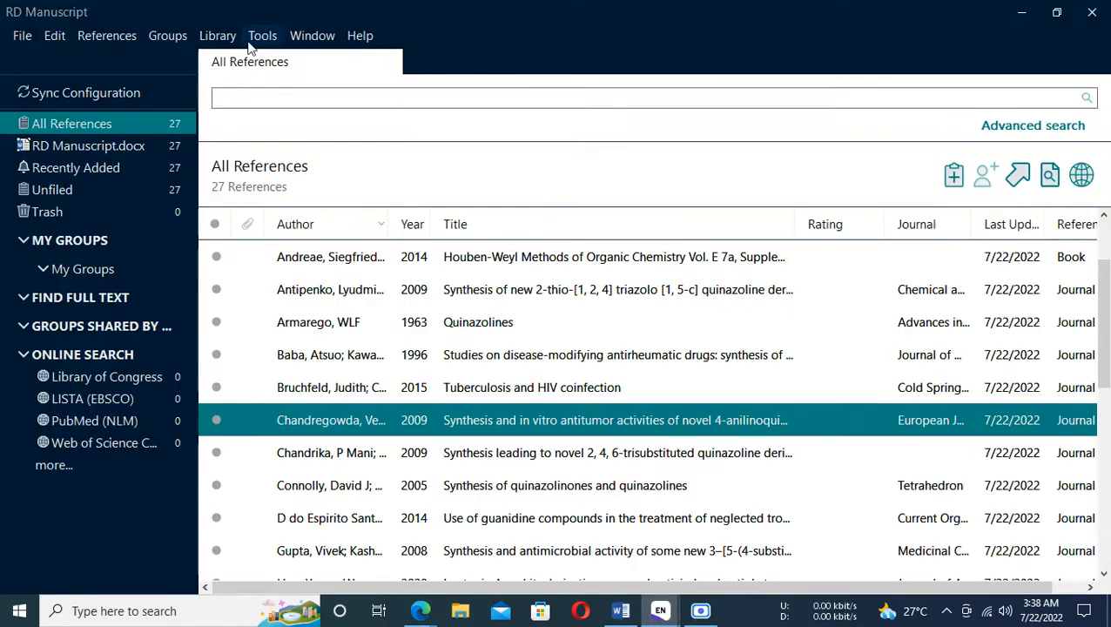
left_click(218, 35)
left_click(250, 192)
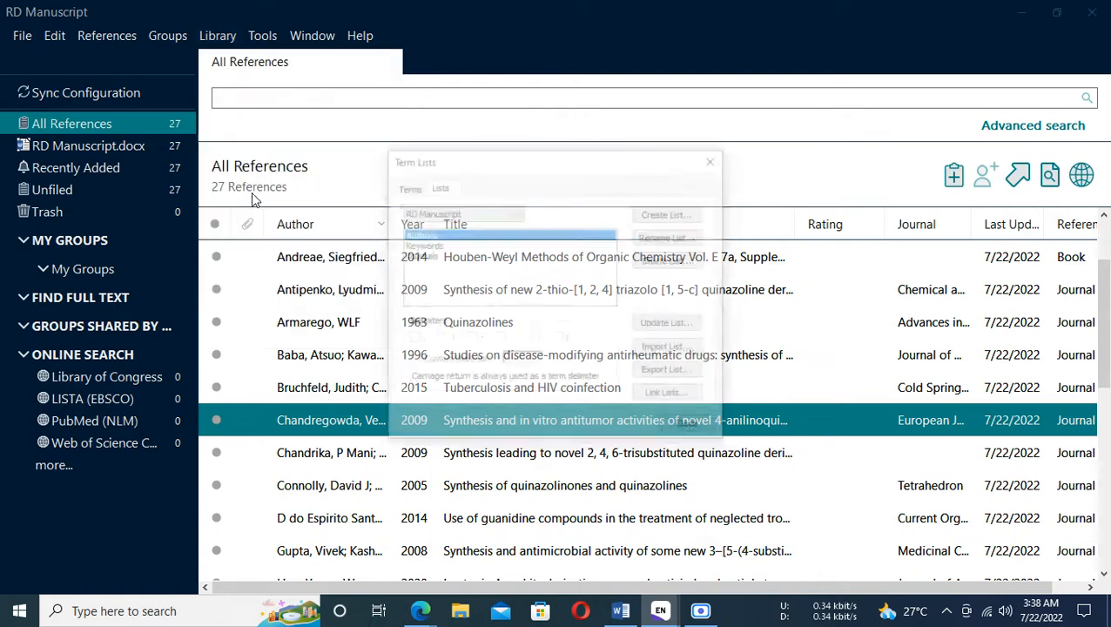
left_click(425, 256)
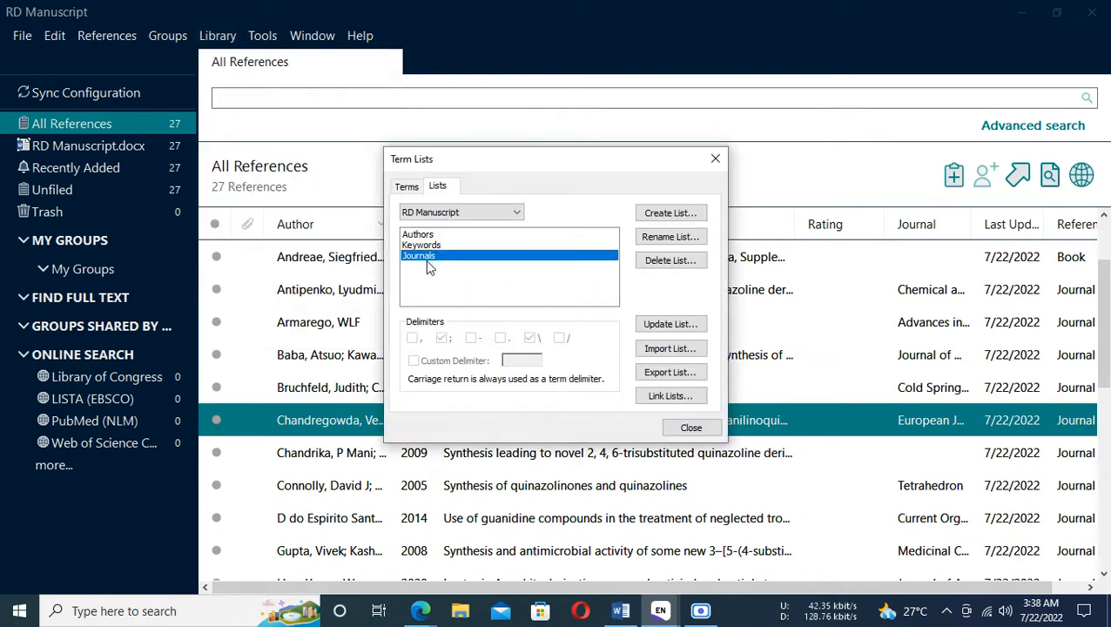
left_click(407, 188)
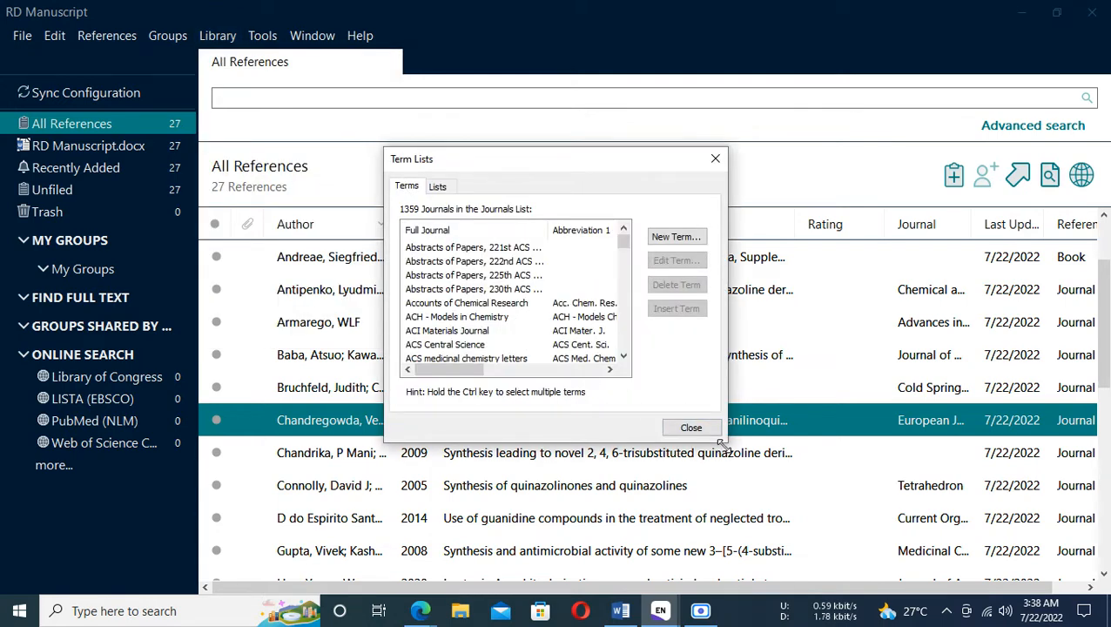
left_click_drag(725, 441, 993, 575)
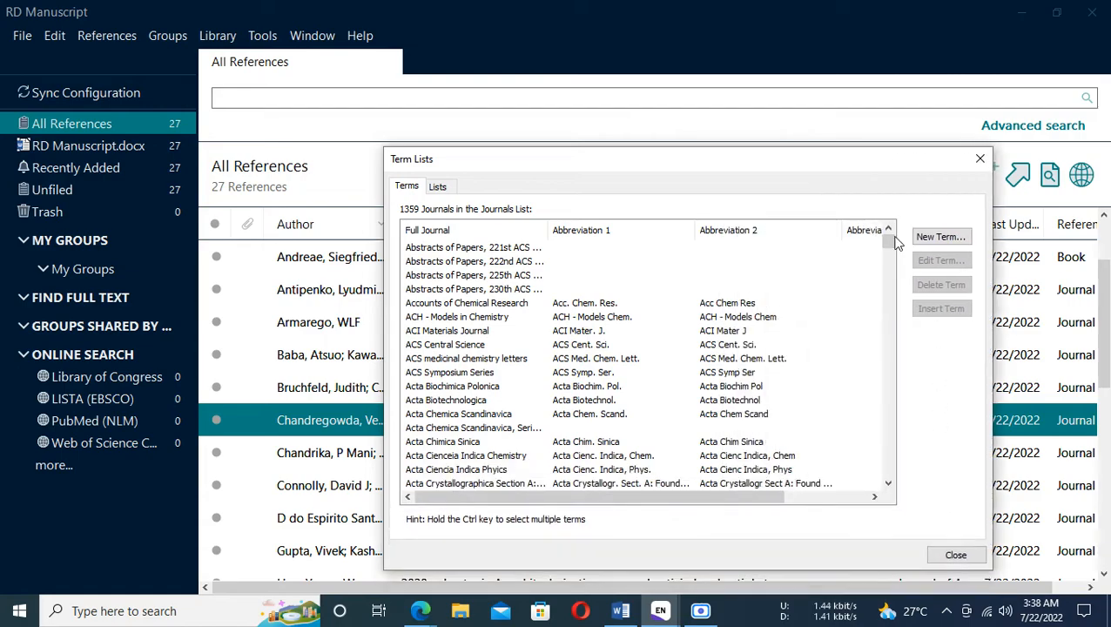
Step: Look through the journals starting with C for an existing Cancer Research entry
left_click_drag(888, 238, 889, 297)
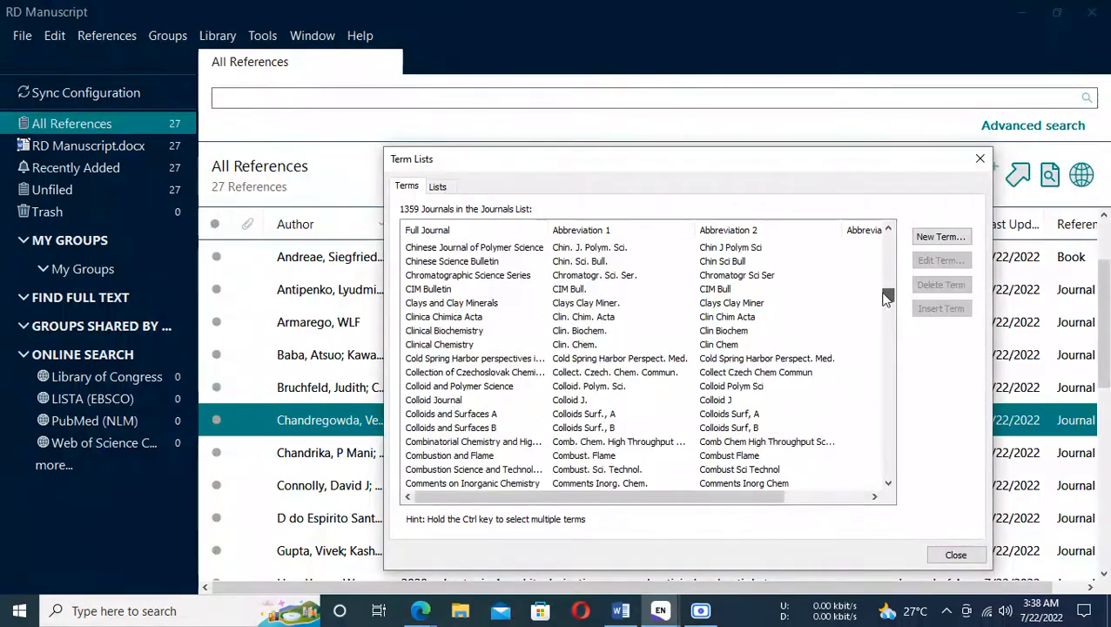
scroll(478, 316, "up", 20)
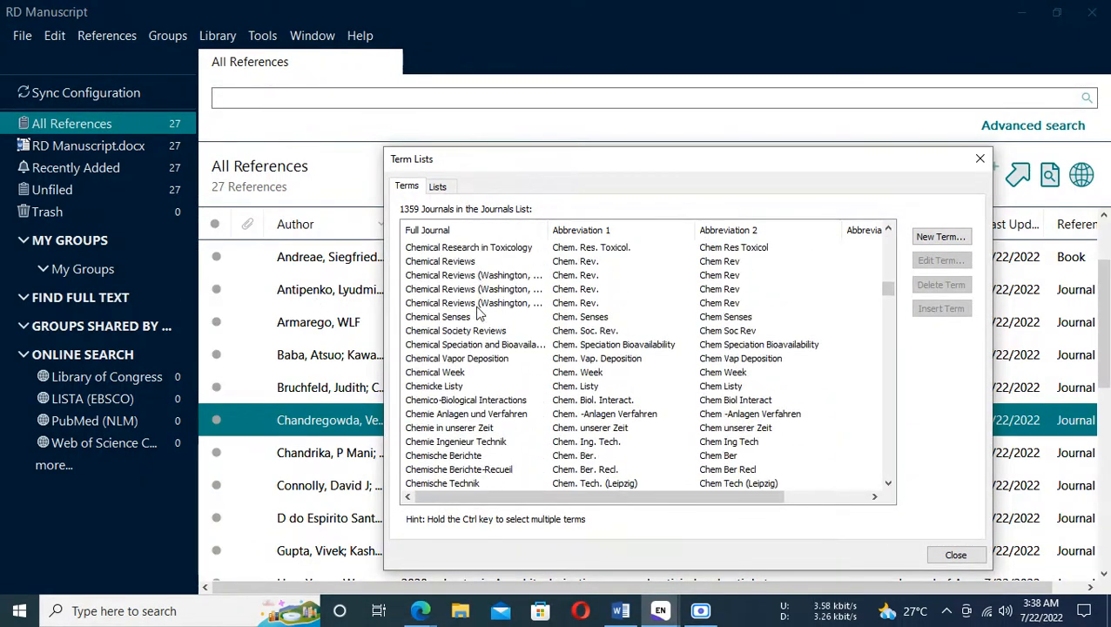
scroll(478, 316, "up", 3)
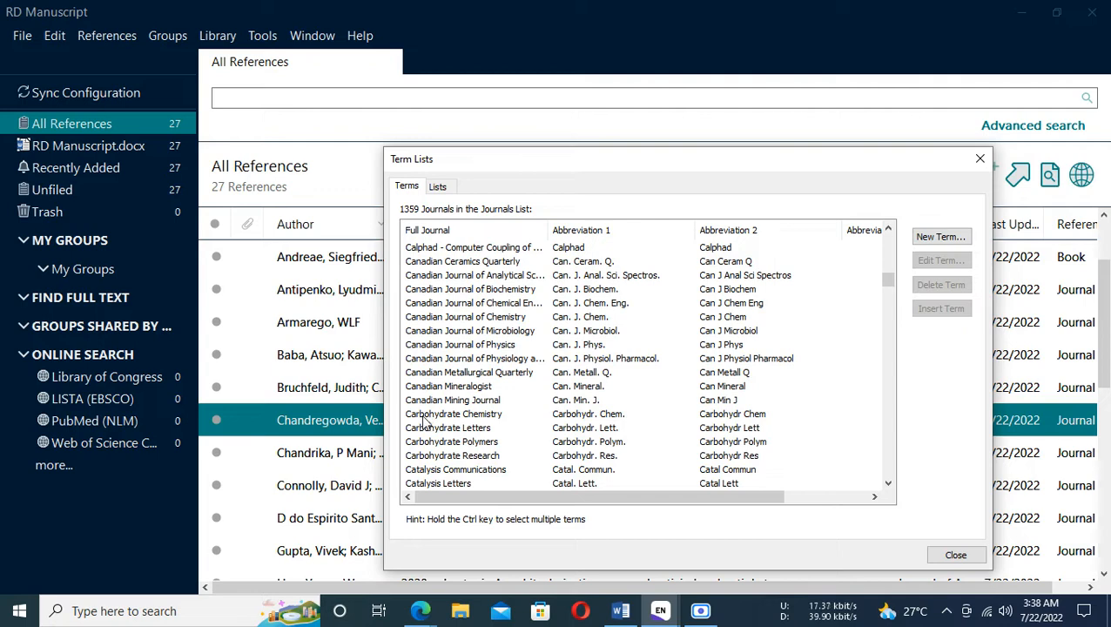
scroll(427, 446, "down", 2)
scroll(427, 418, "up", 4)
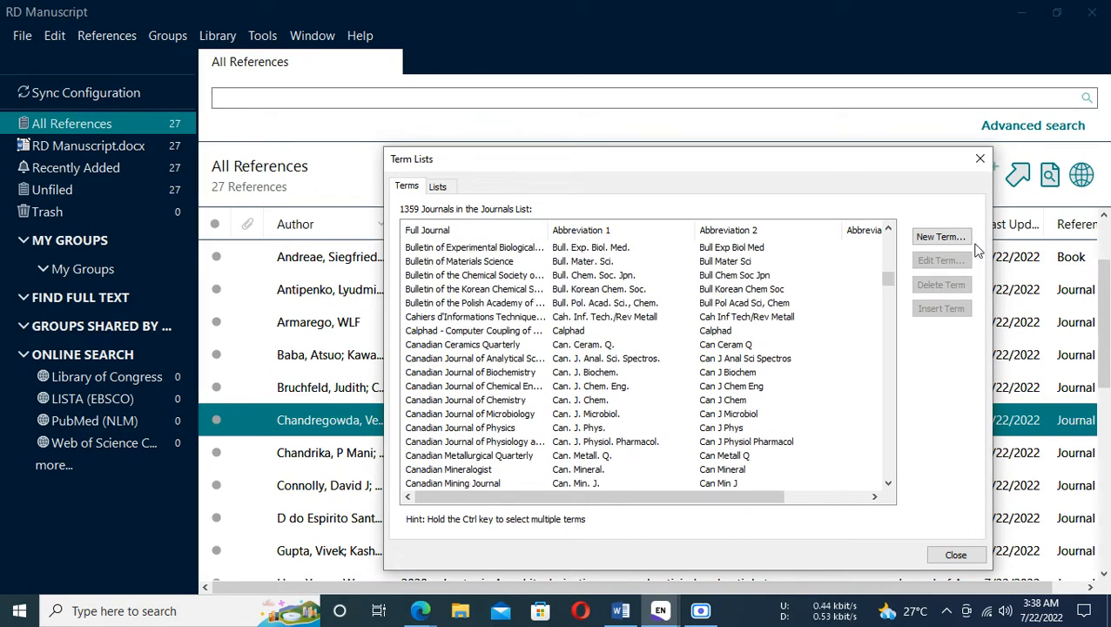
Step: Start a new journal term with the full name Cancer Research and Cancer Res. as Abbreviation 1, without leading spaces
left_click(937, 242)
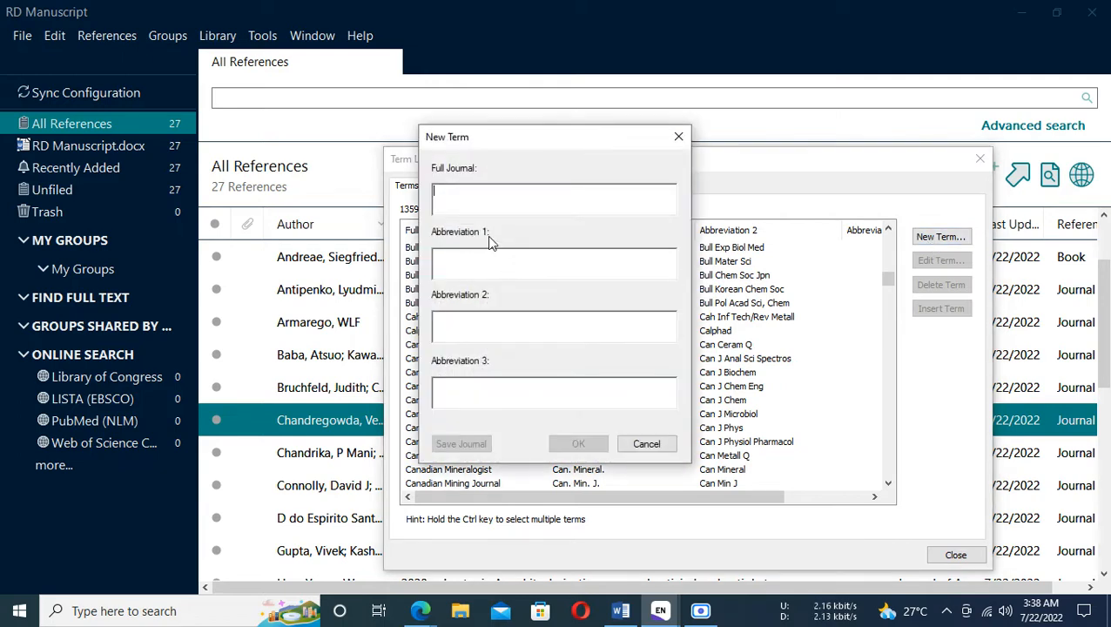
key("ctrl+v")
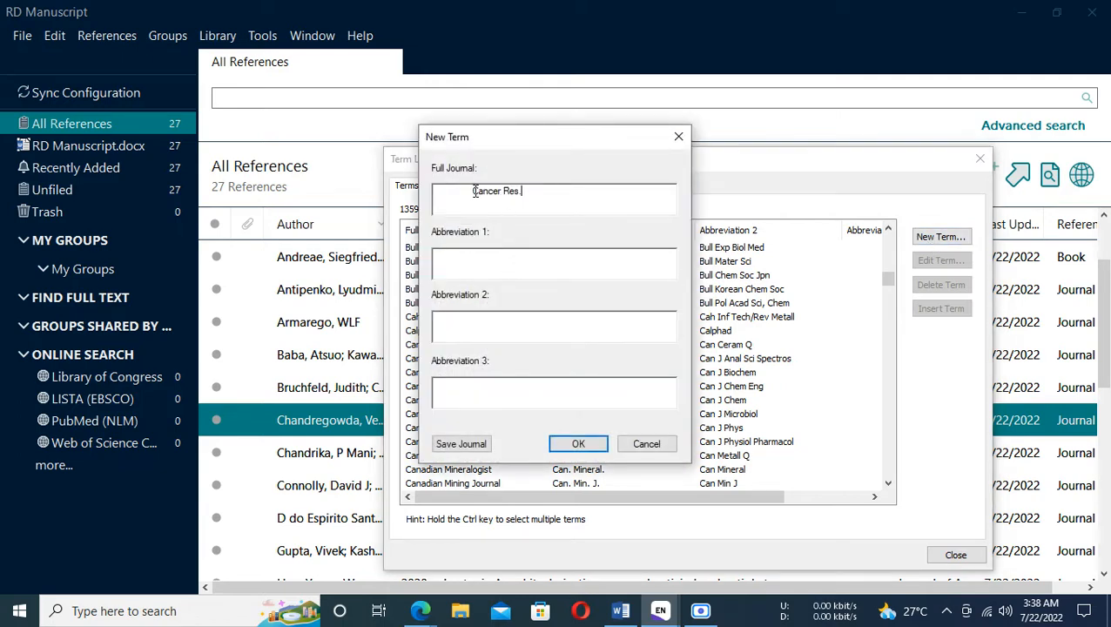
key("BackSpace")
key("ctrl+v")
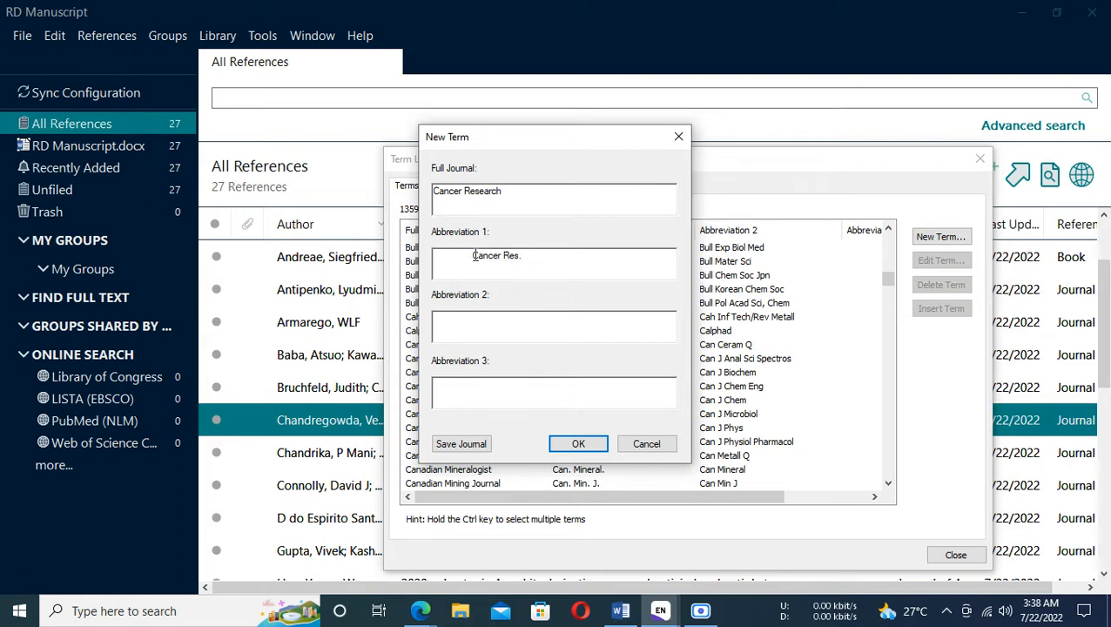
key("shift+Right")
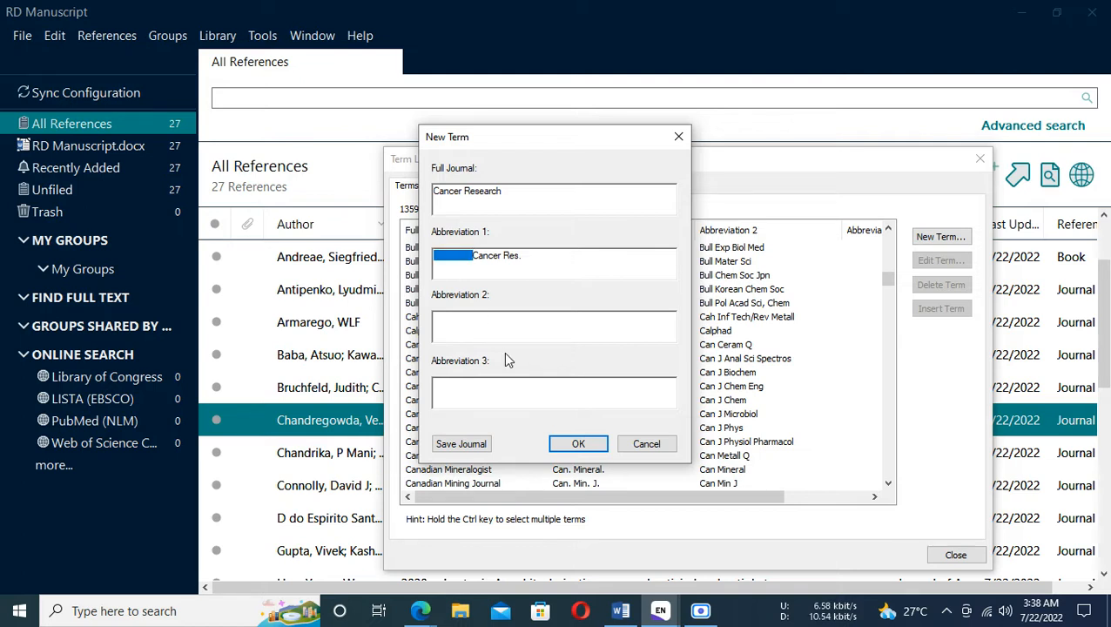
key("BackSpace")
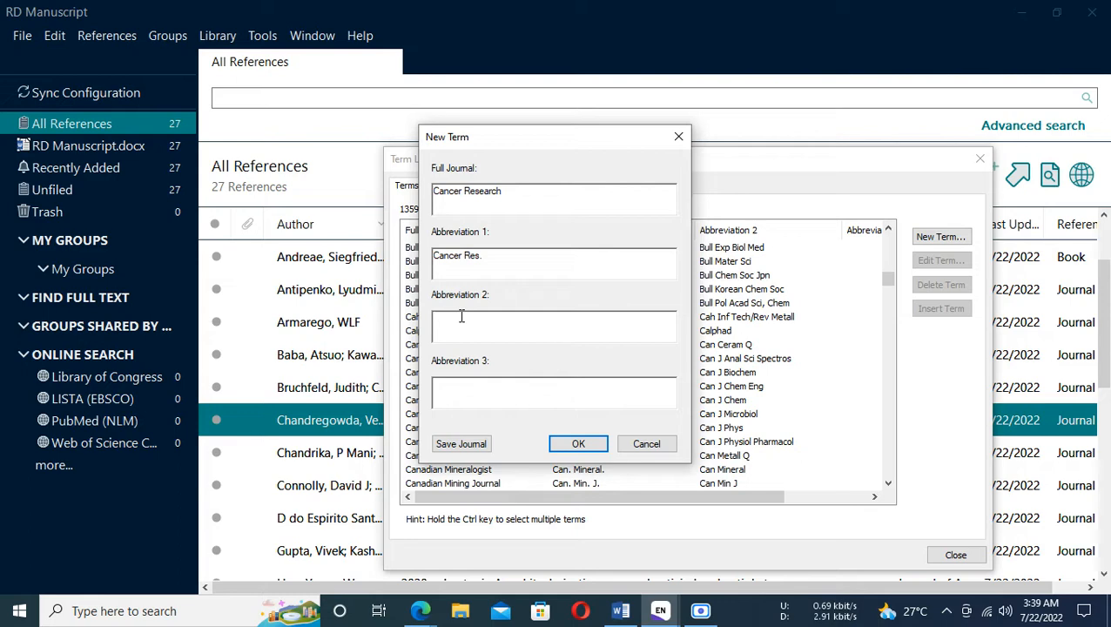
Step: Fill Abbreviation 2 with the copied Cancer Research abbreviation without leading spaces, save the term, and close the term lists
key("ctrl+v")
key("shift+Home")
key("BackSpace")
left_click(576, 445)
left_click(951, 557)
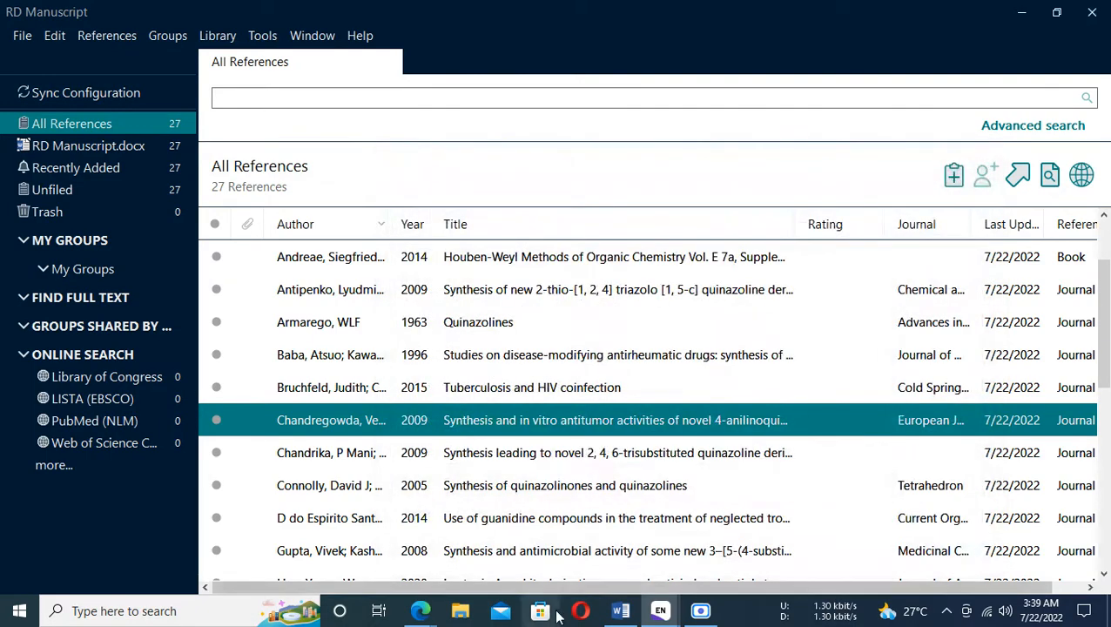
Step: Switch back to the Word manuscript, update the citations and bibliography, and check the journal abbreviation in reference 10
left_click(621, 611)
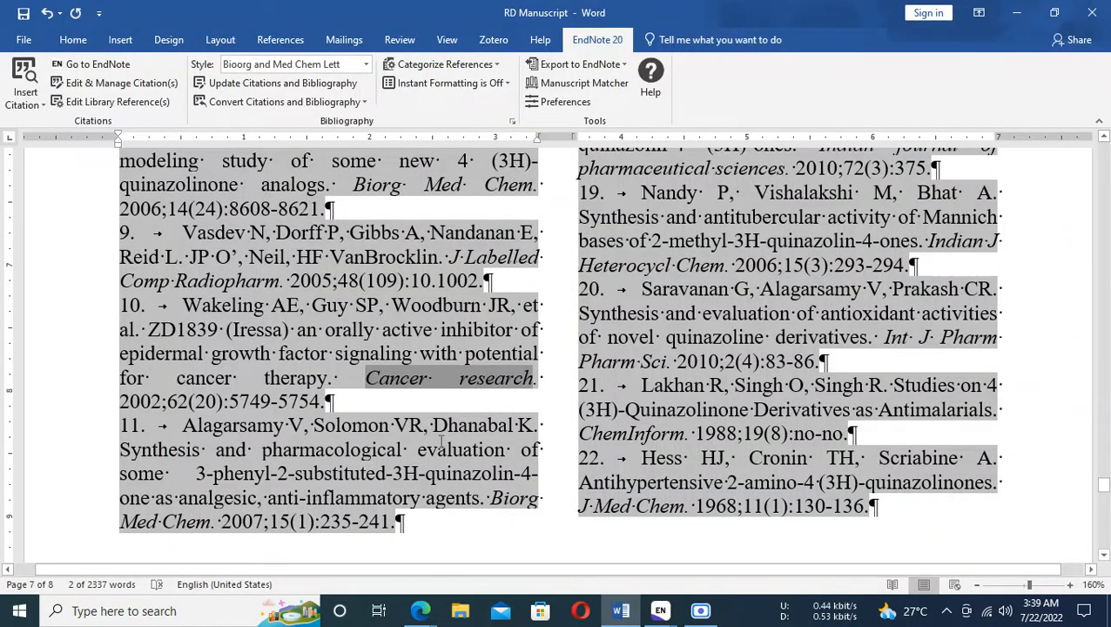
left_click(352, 402)
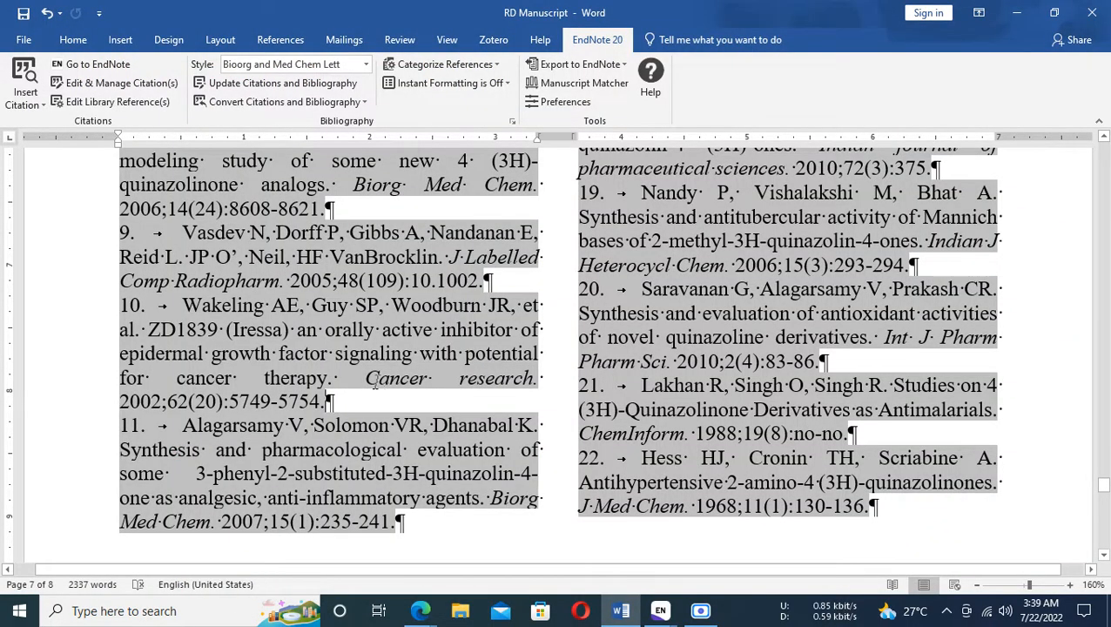
left_click(250, 83)
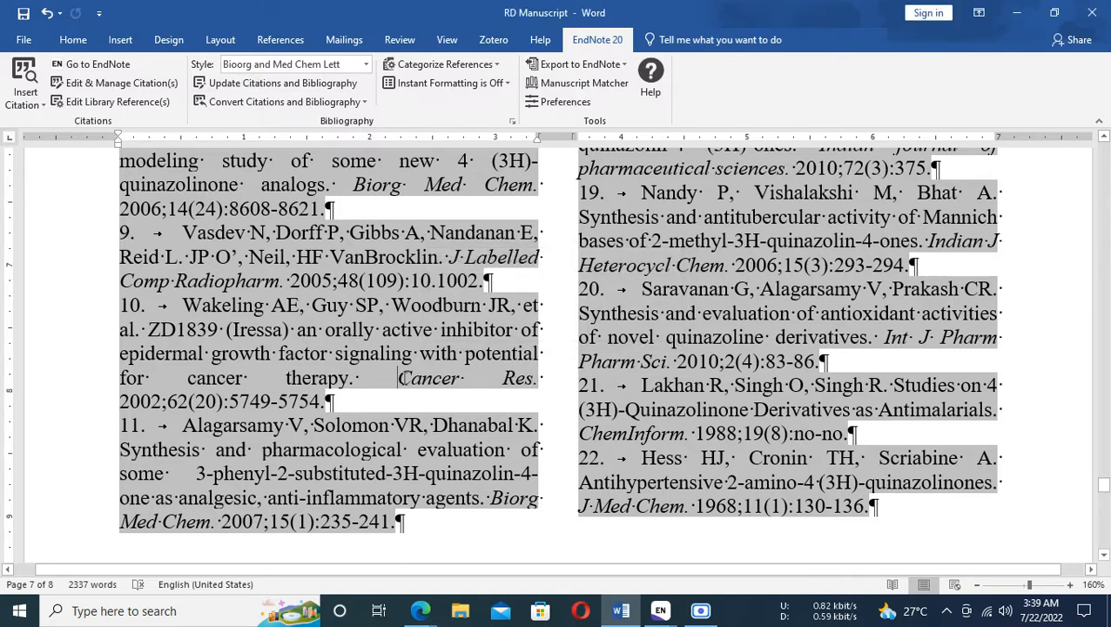
left_click_drag(399, 378, 528, 384)
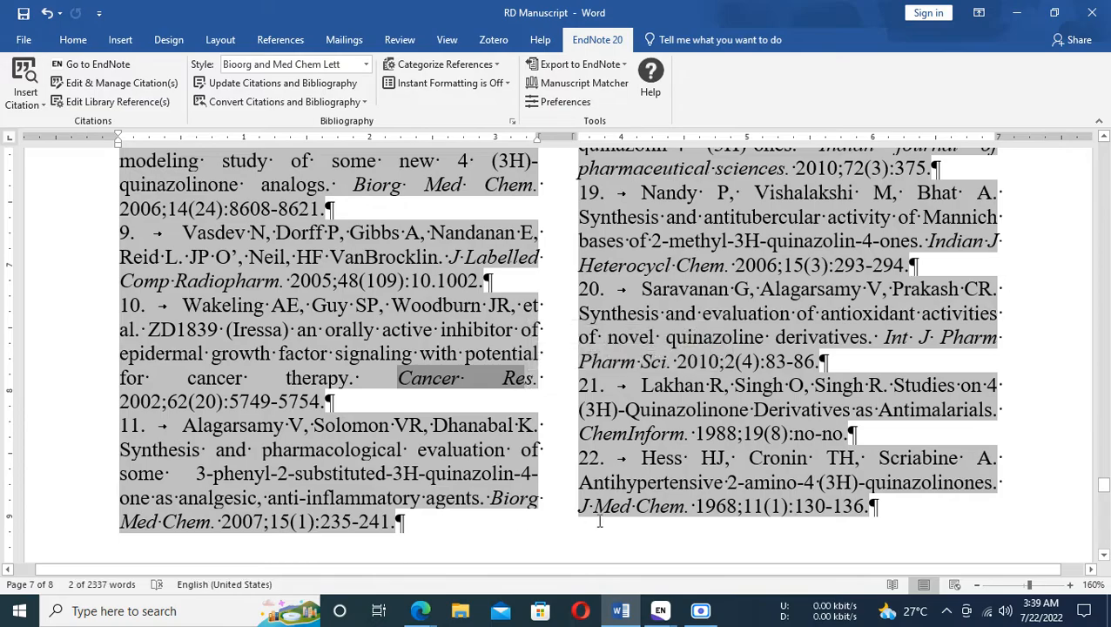
Step: Examine the remaining bibliography entries through reference 27 for journal names that are still unabbreviated
scroll(599, 521, "up", 8)
scroll(597, 514, "down", 6)
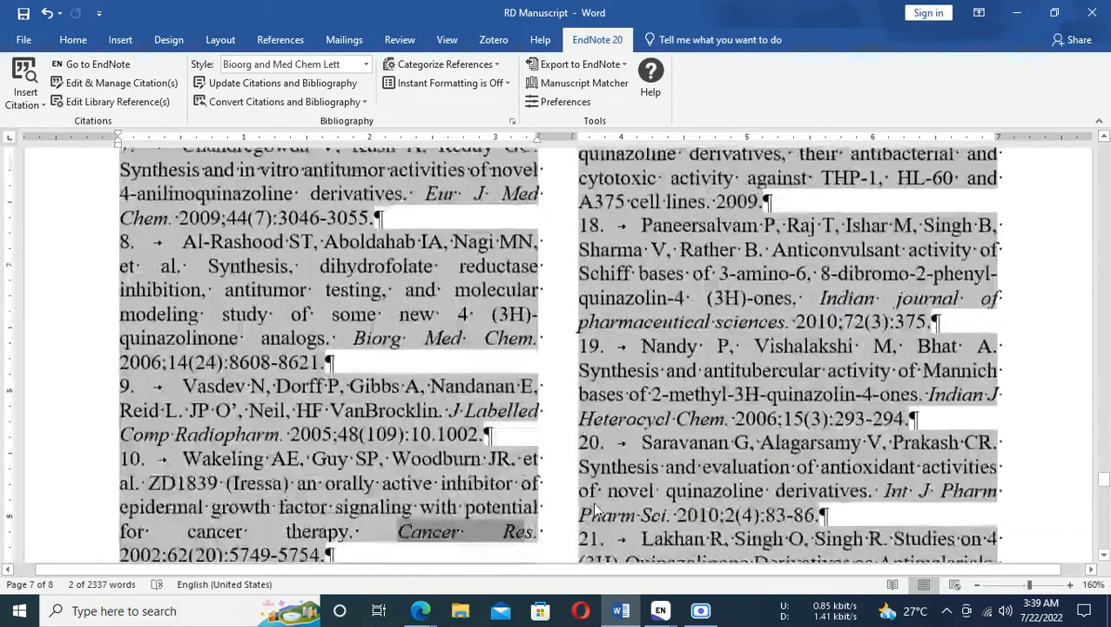
scroll(597, 512, "down", 10)
scroll(665, 439, "up", 5)
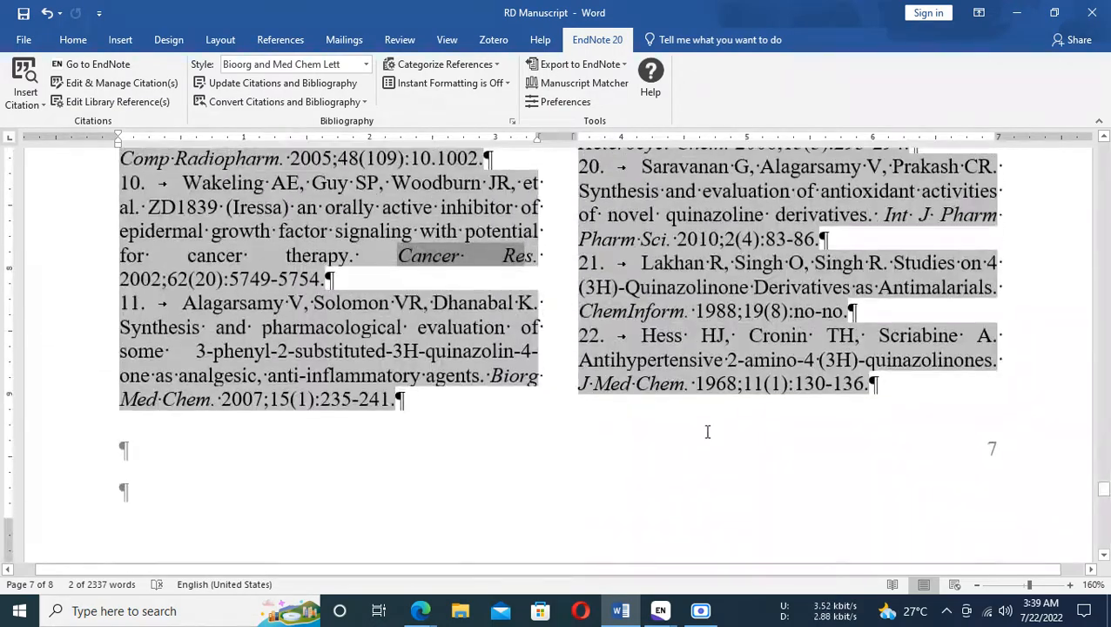
scroll(749, 463, "down", 10)
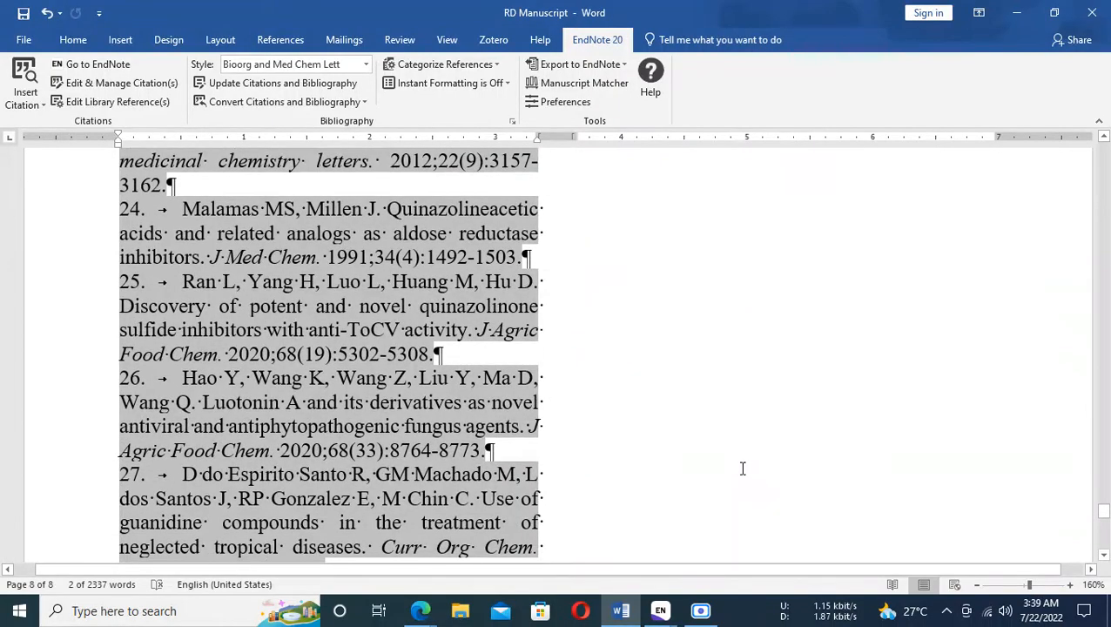
scroll(743, 466, "up", 3)
scroll(741, 465, "down", 6)
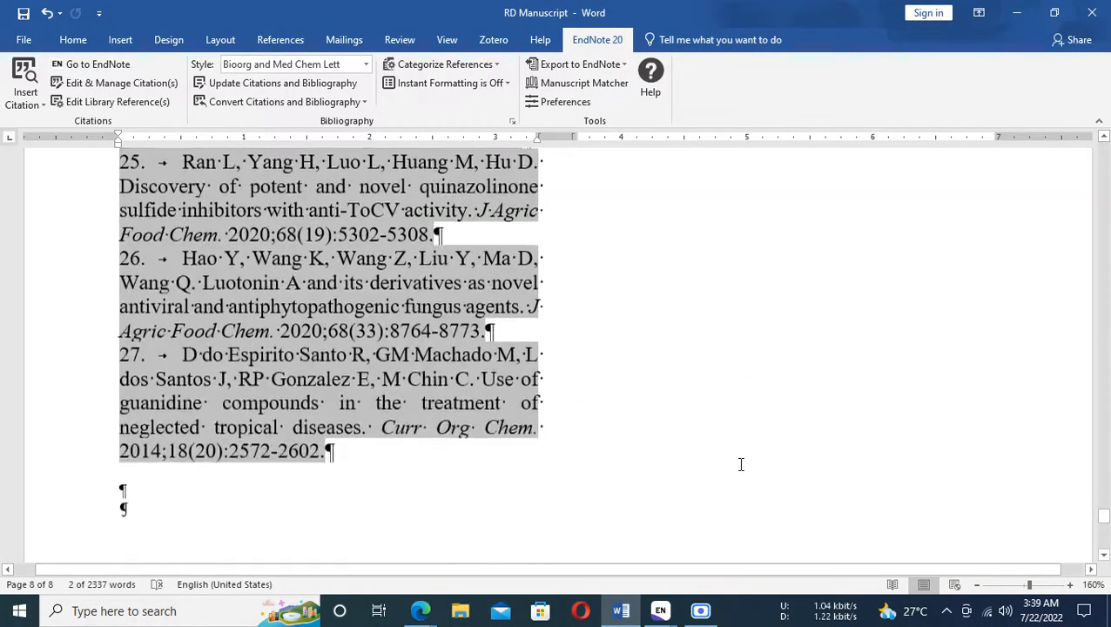
scroll(741, 464, "down", 3)
scroll(742, 464, "up", 2)
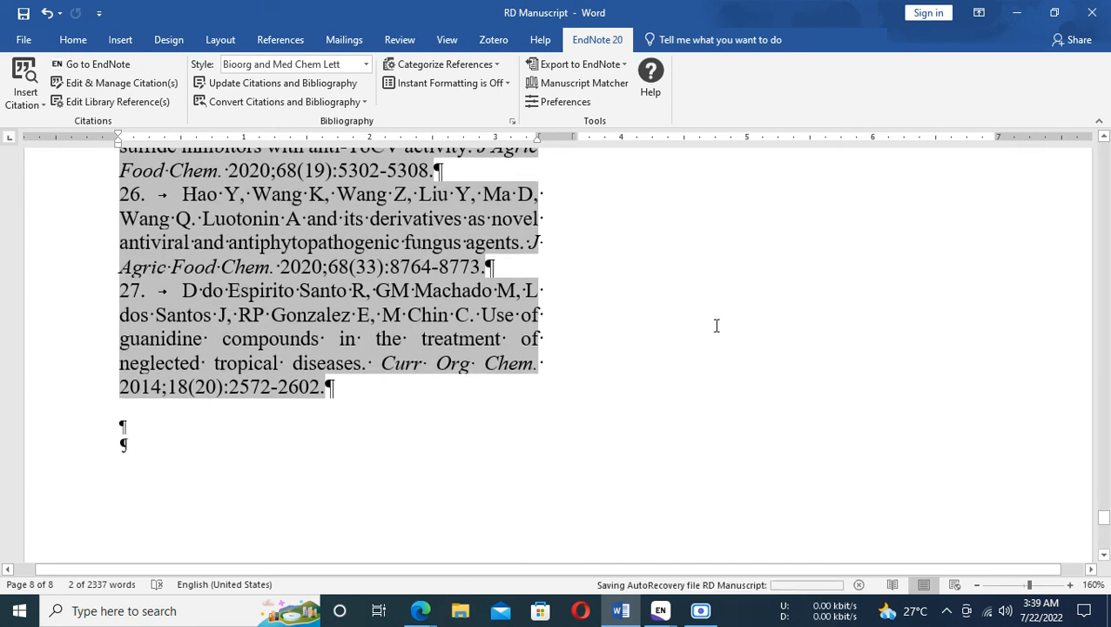
scroll(671, 333, "up", 10)
scroll(532, 303, "down", 4)
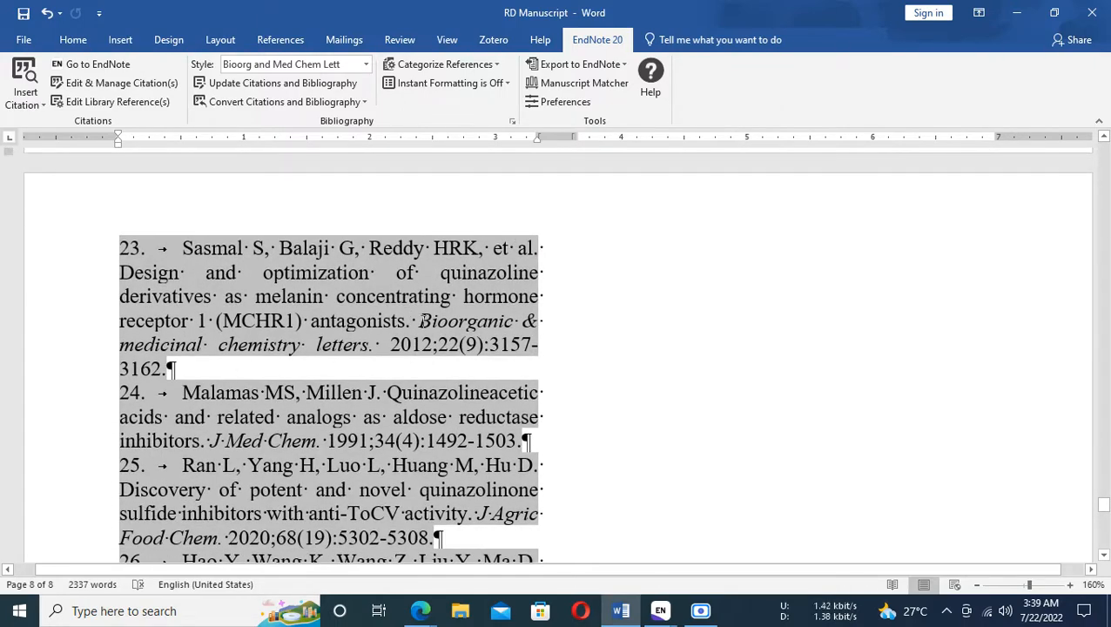
Step: Copy the journal name Bioorganic & medicinal chemistry letters from reference 23 in the bibliography
left_click_drag(421, 321, 369, 355)
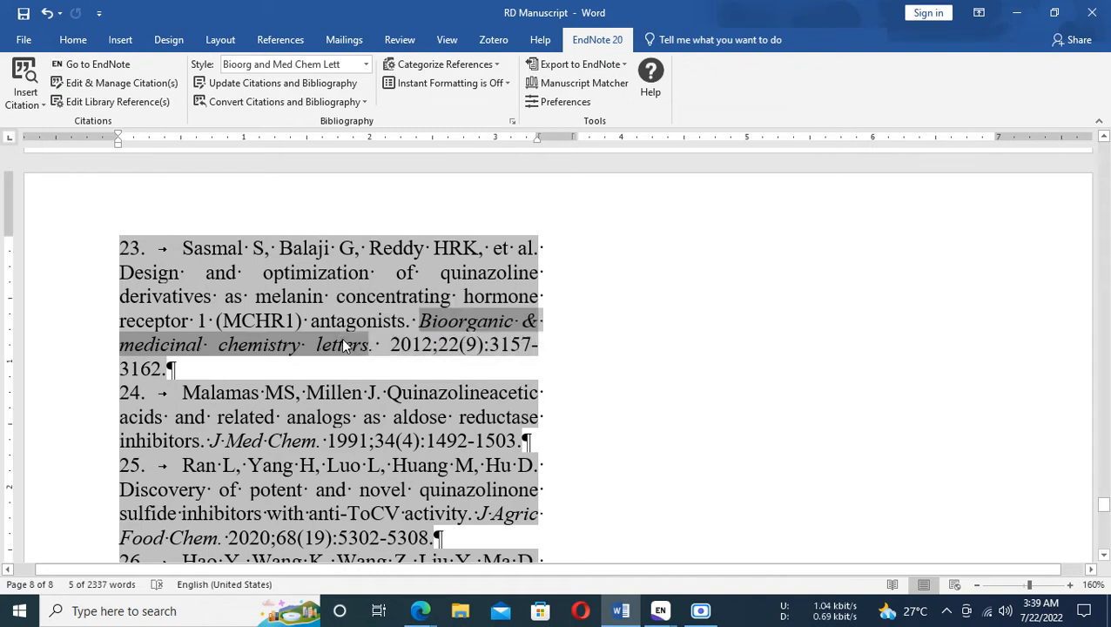
right_click(343, 337)
left_click(389, 368)
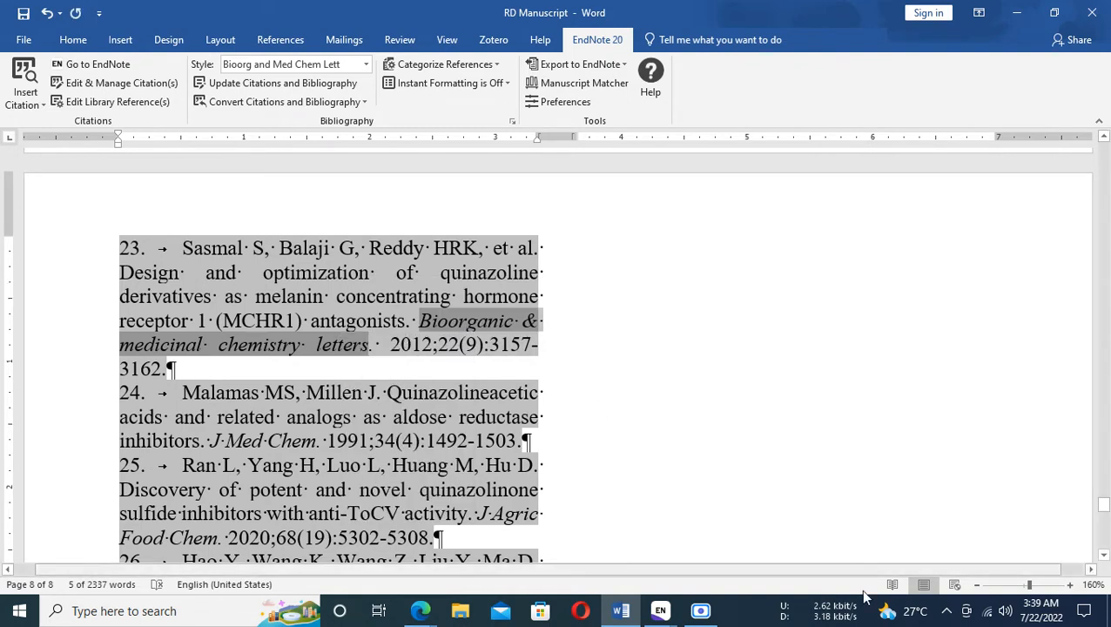
Step: Switch to the RD Manuscript library in EndNote, display the Journals term list's terms, and enlarge the term lists window
left_click(660, 611)
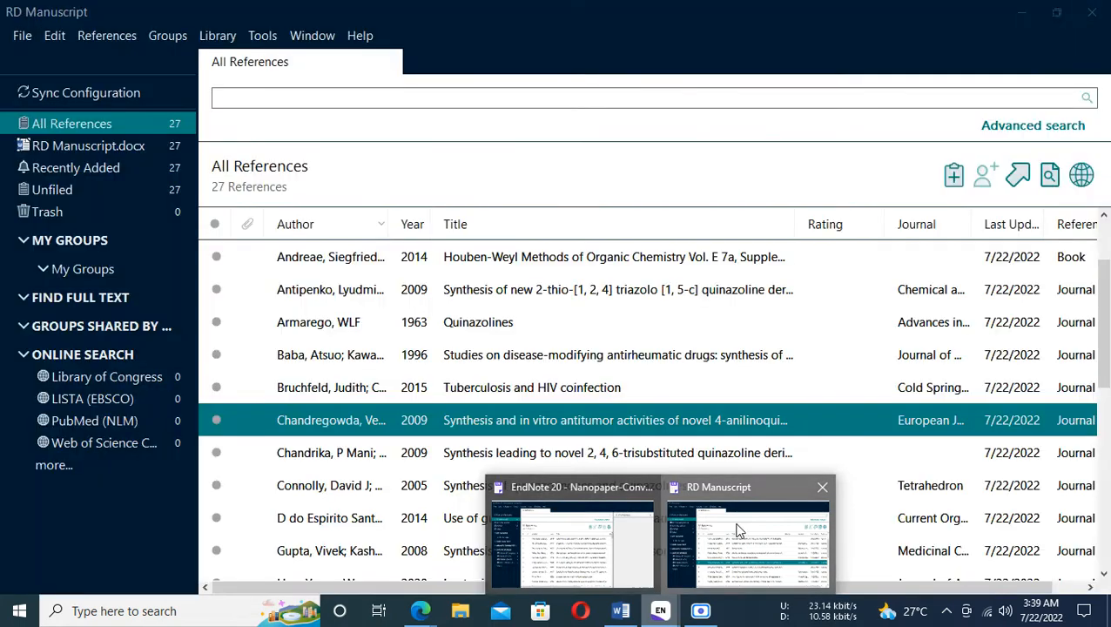
left_click(749, 535)
left_click(215, 37)
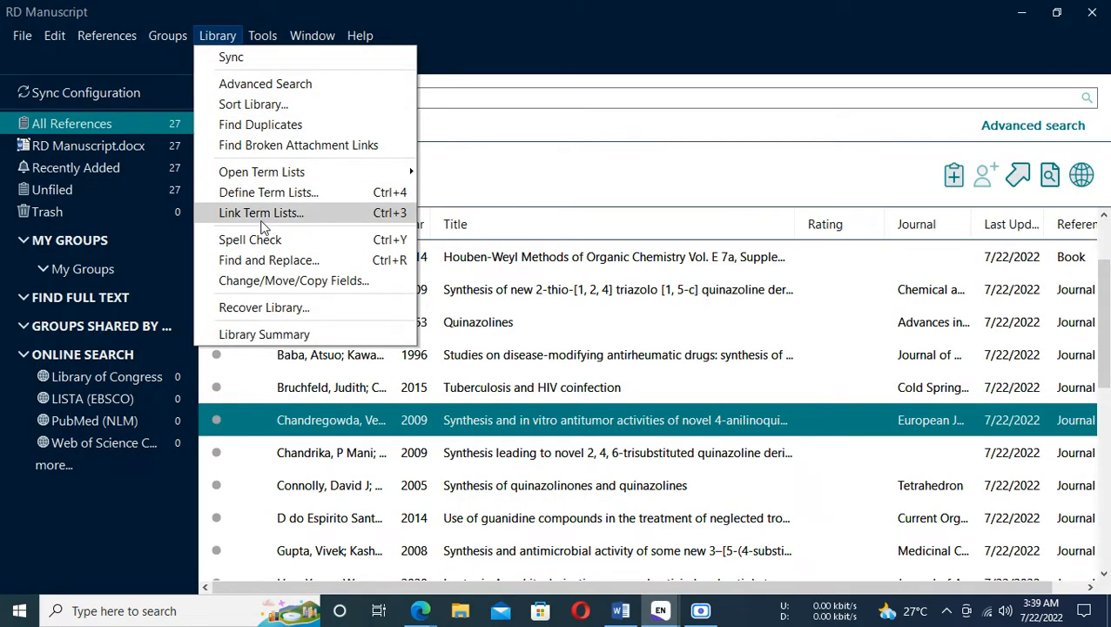
left_click(272, 194)
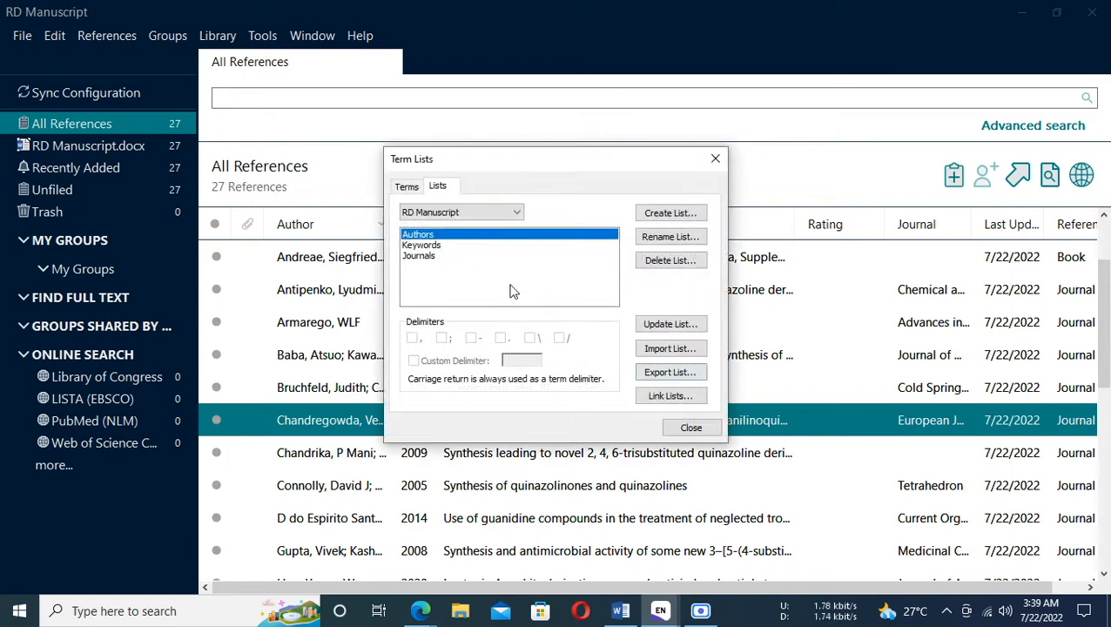
left_click(417, 256)
left_click(407, 186)
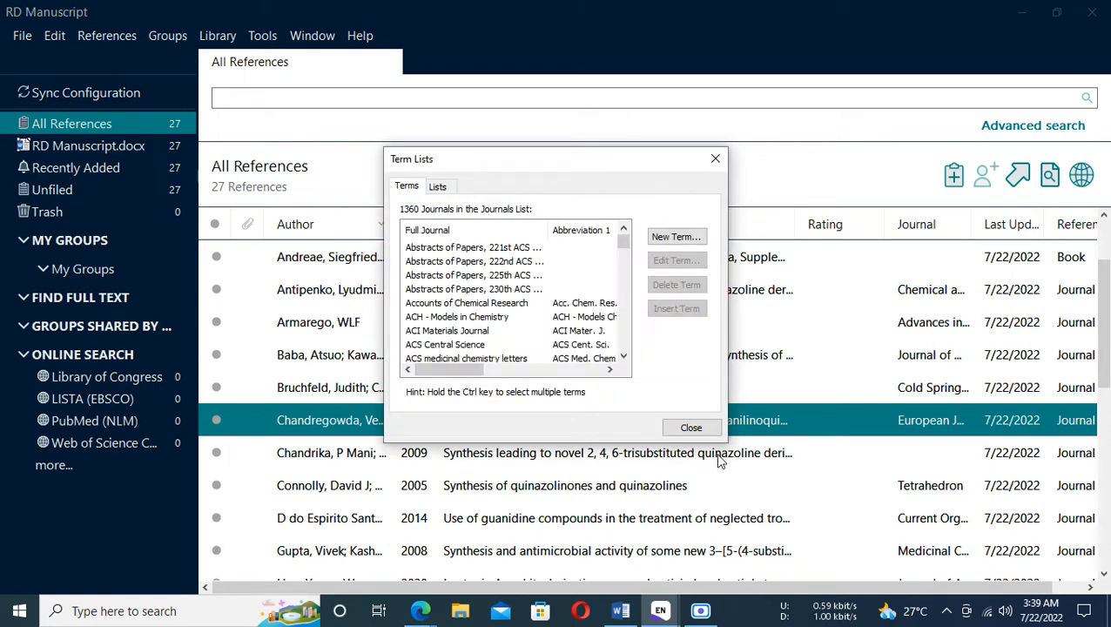
left_click_drag(721, 440, 1029, 597)
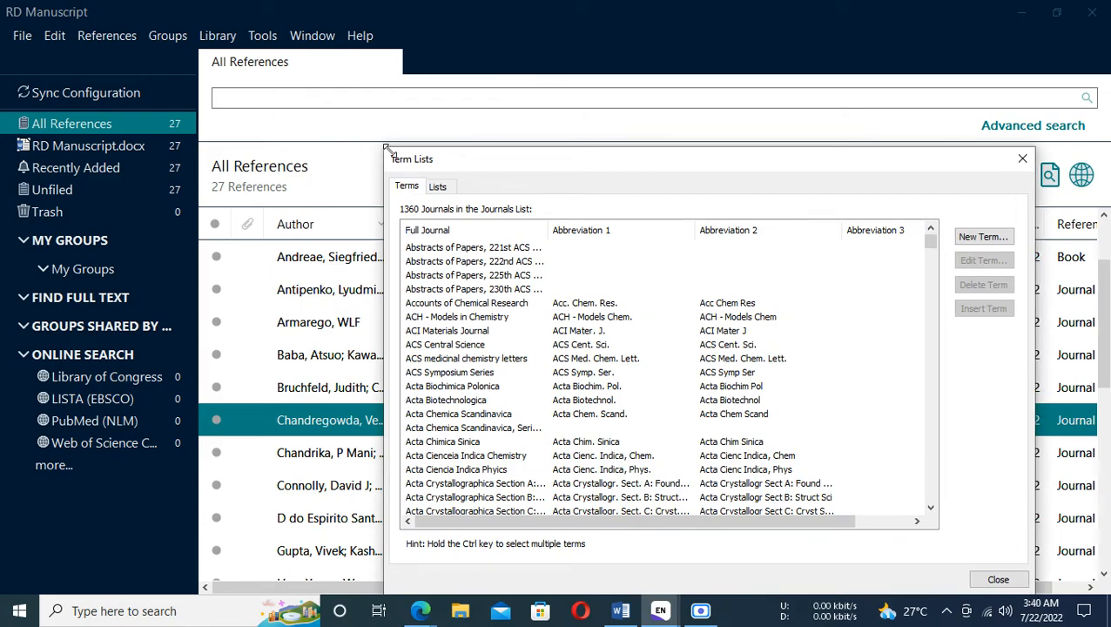
left_click_drag(384, 150, 298, 58)
Step: Locate the Bioorganic & Medicinal Chemistry entries in the journal terms and widen the Full Journal column to show complete names
left_click_drag(932, 153, 928, 216)
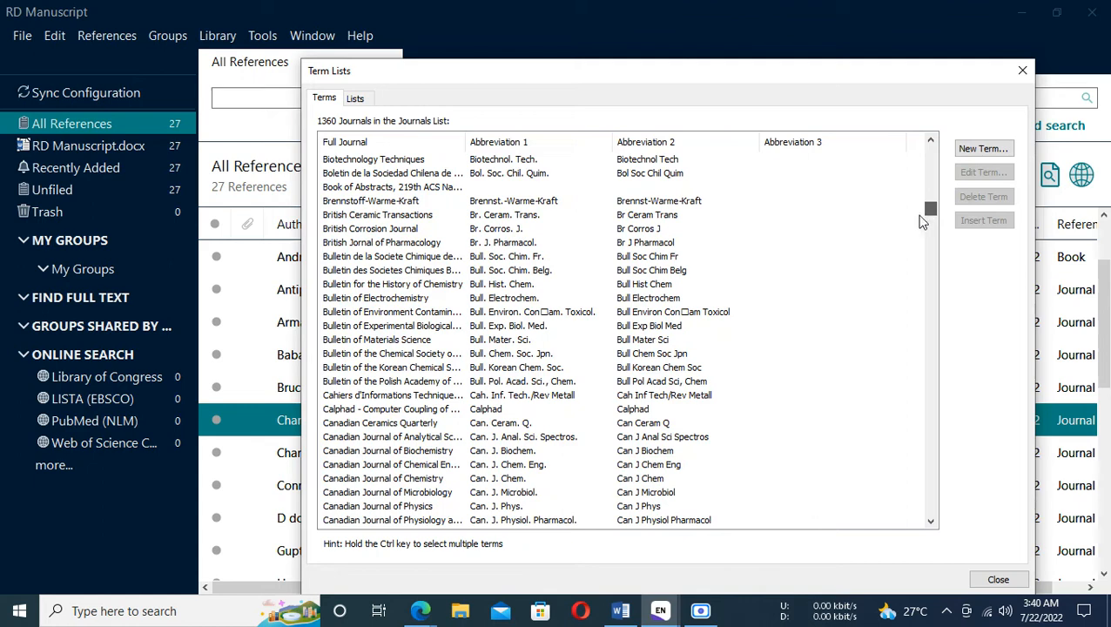
scroll(410, 288, "up", 3)
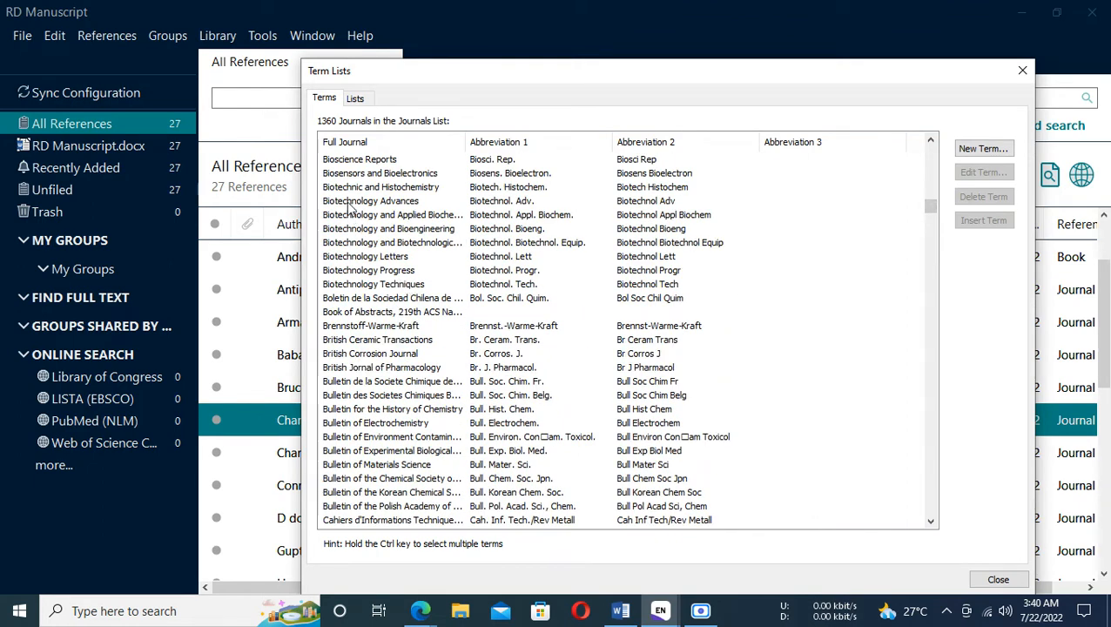
scroll(349, 208, "up", 3)
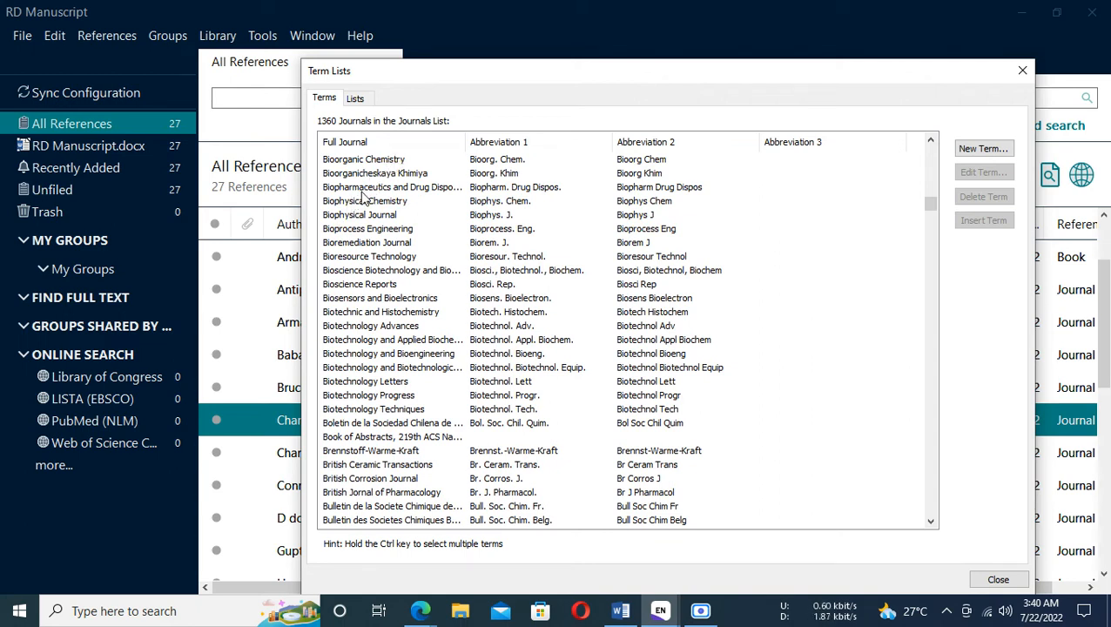
scroll(364, 198, "up", 1)
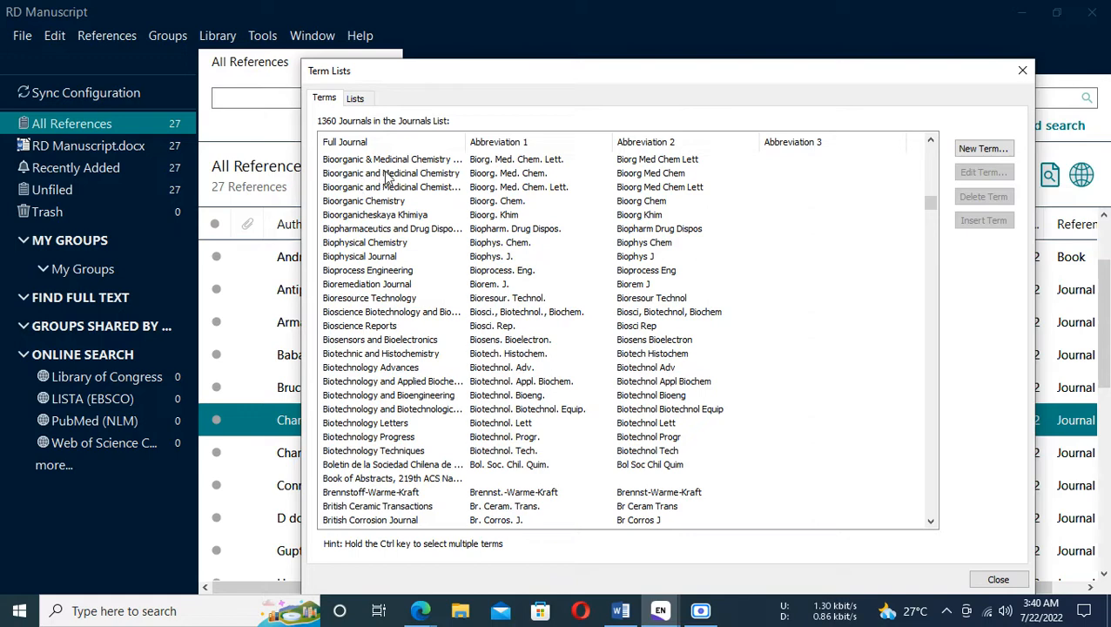
left_click(418, 174)
left_click(436, 161)
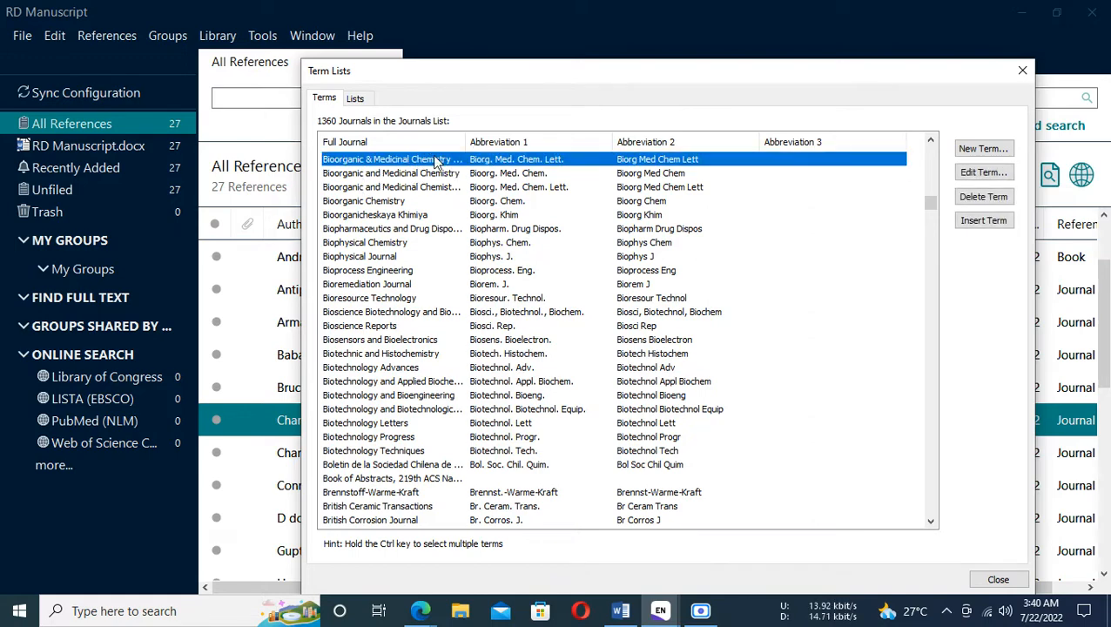
scroll(701, 260, "up", 2)
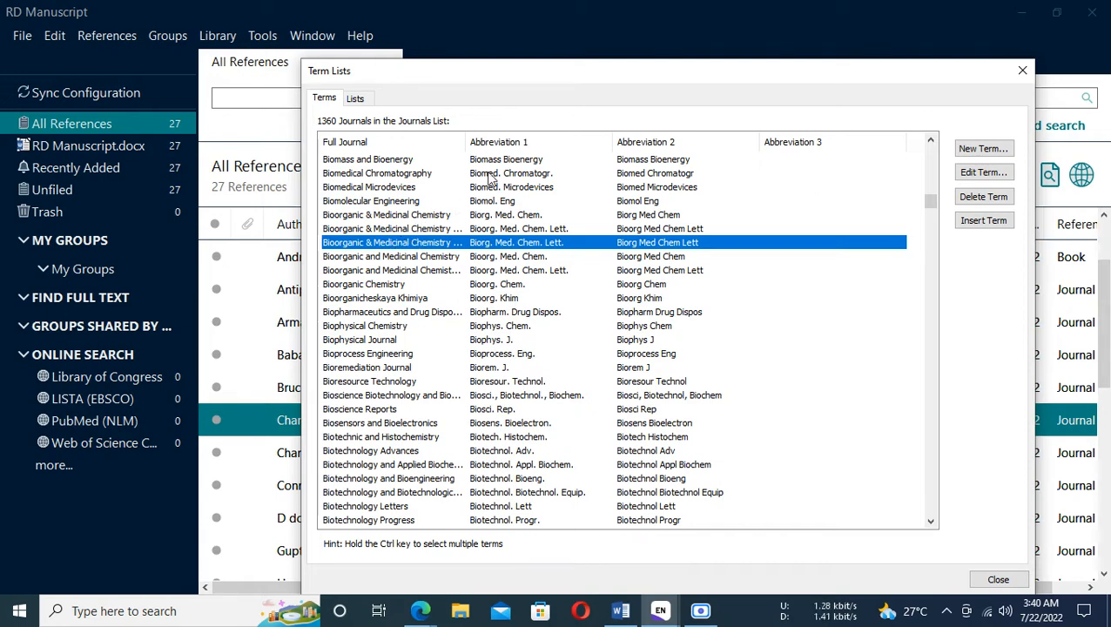
left_click_drag(463, 141, 536, 141)
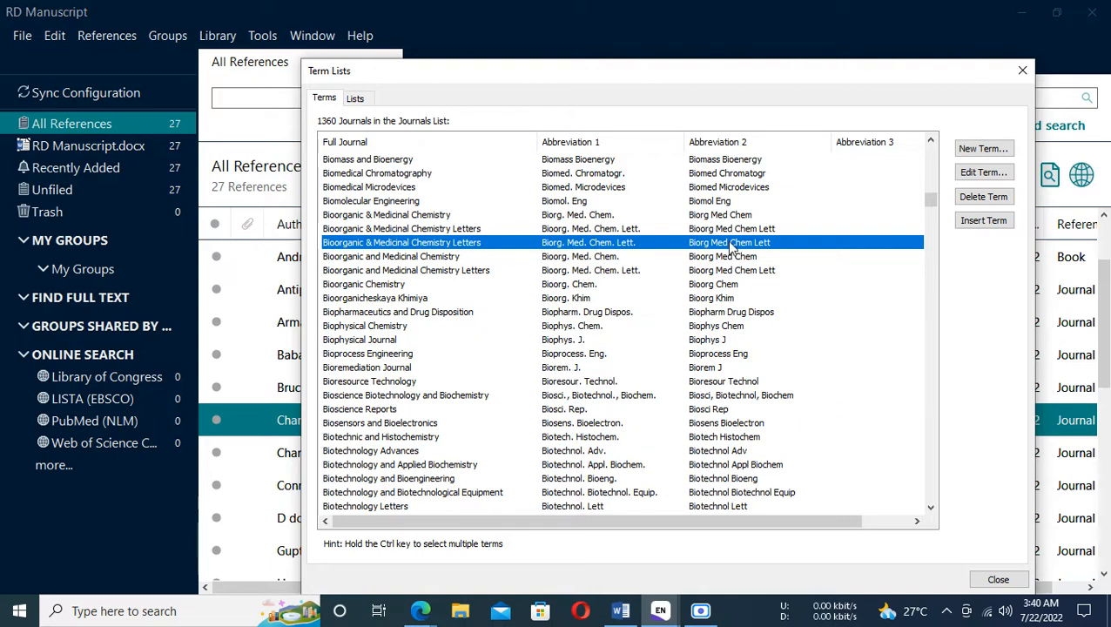
Step: Delete the duplicate Bioorganic & Medicinal Chemistry Letters term that has the misspelled abbreviation Biorg Med Chem Lett
left_click(415, 229)
left_click(422, 243)
left_click(986, 197)
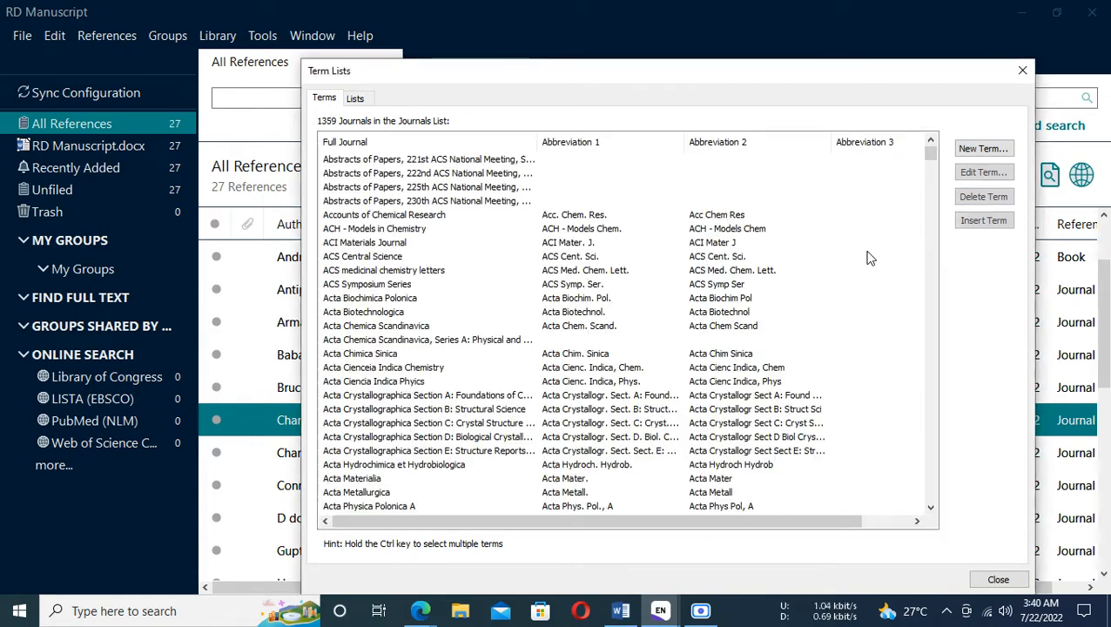
Step: Find and select the remaining Bioorganic & Medicinal Chemistry Letters term in the journals list
left_click_drag(930, 154, 921, 233)
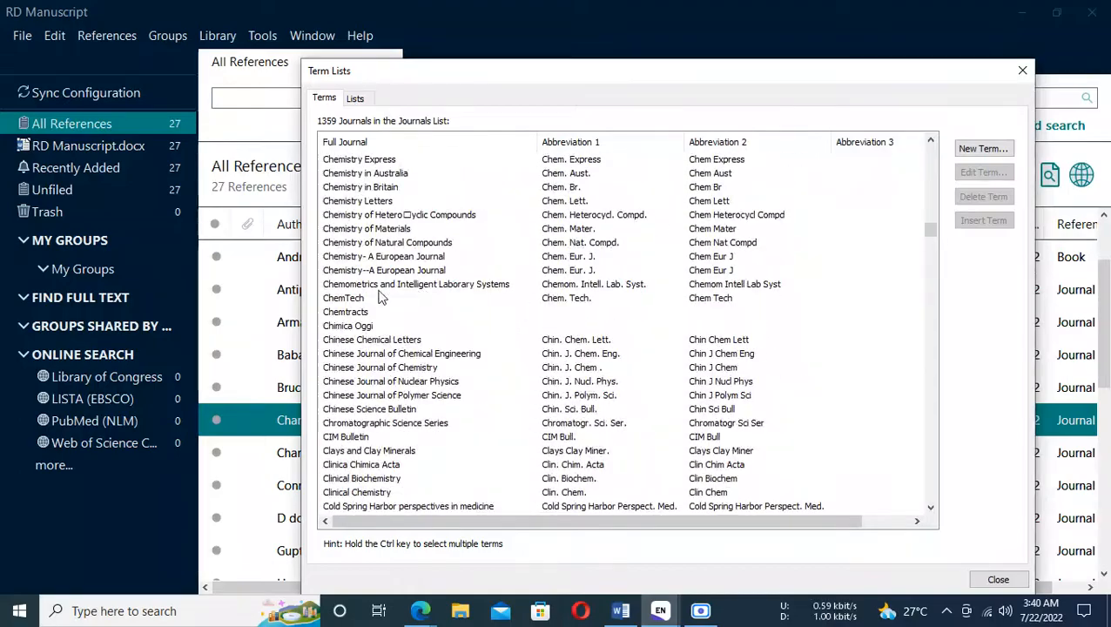
scroll(369, 297, "up", 5)
scroll(369, 297, "up", 20)
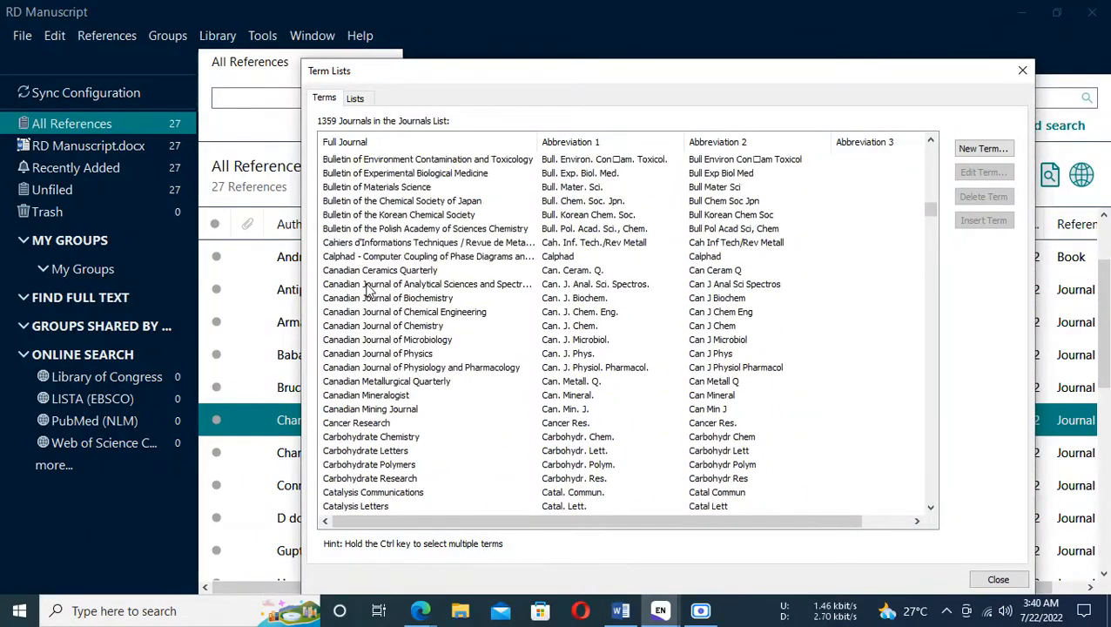
scroll(368, 292, "up", 8)
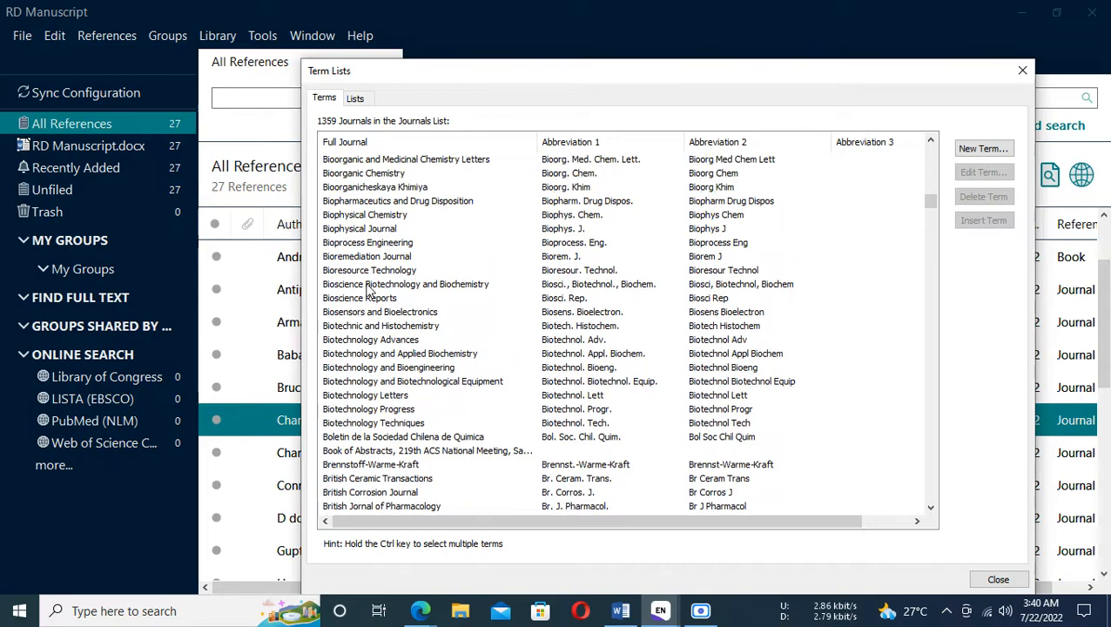
left_click(427, 175)
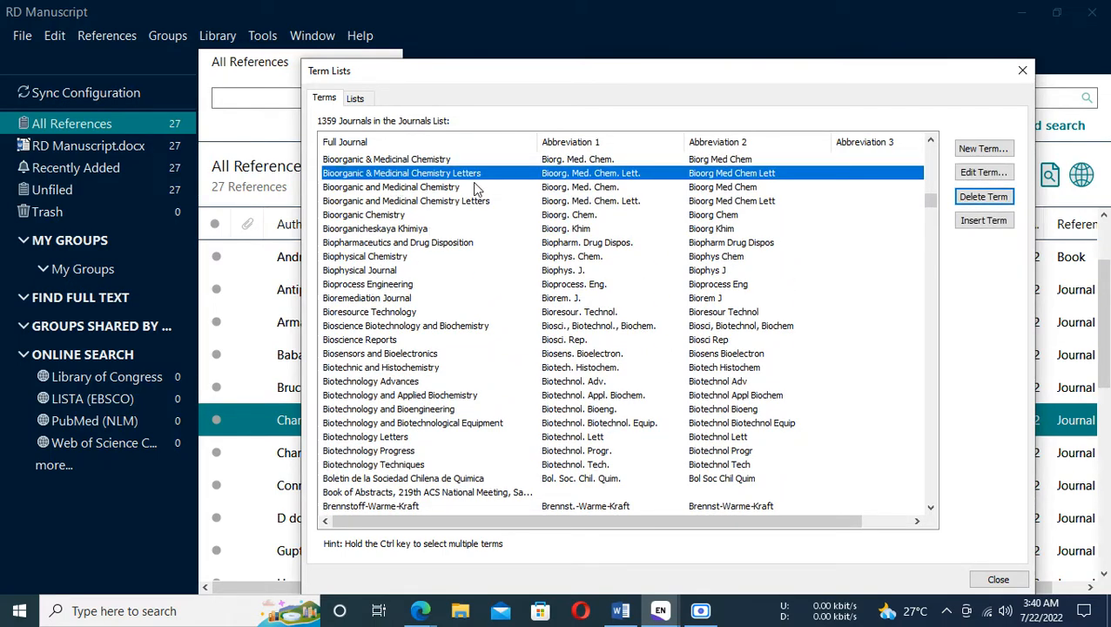
Step: Compare the journal name in reference 23 of the Word manuscript with the selected term in the EndNote journals list
left_click(615, 613)
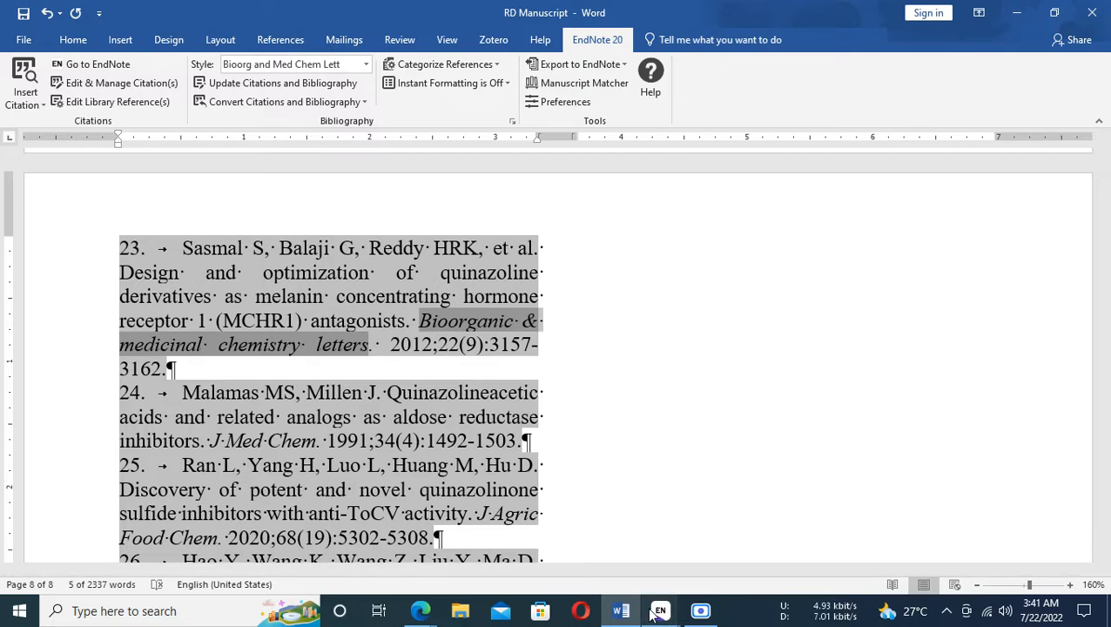
mouse_move(660, 611)
left_click(759, 507)
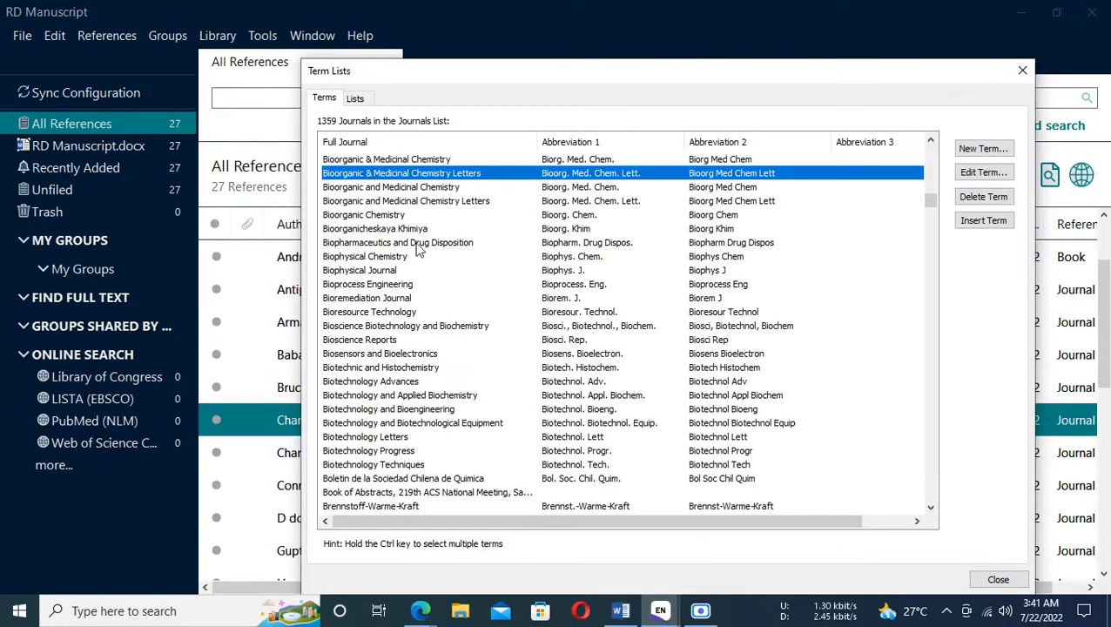
left_click(616, 614)
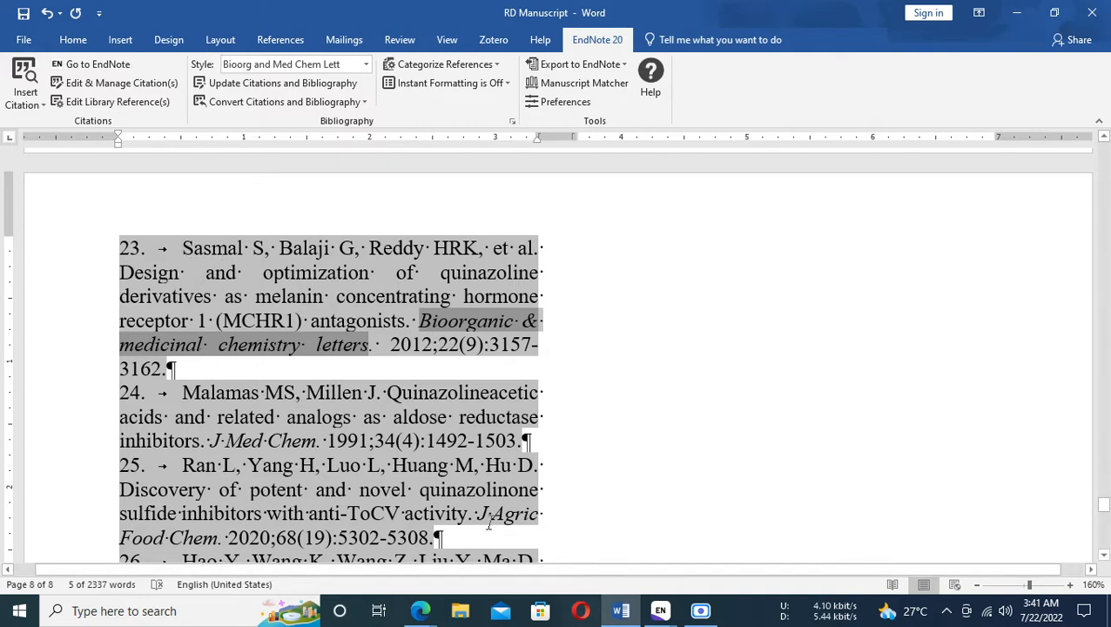
mouse_move(660, 611)
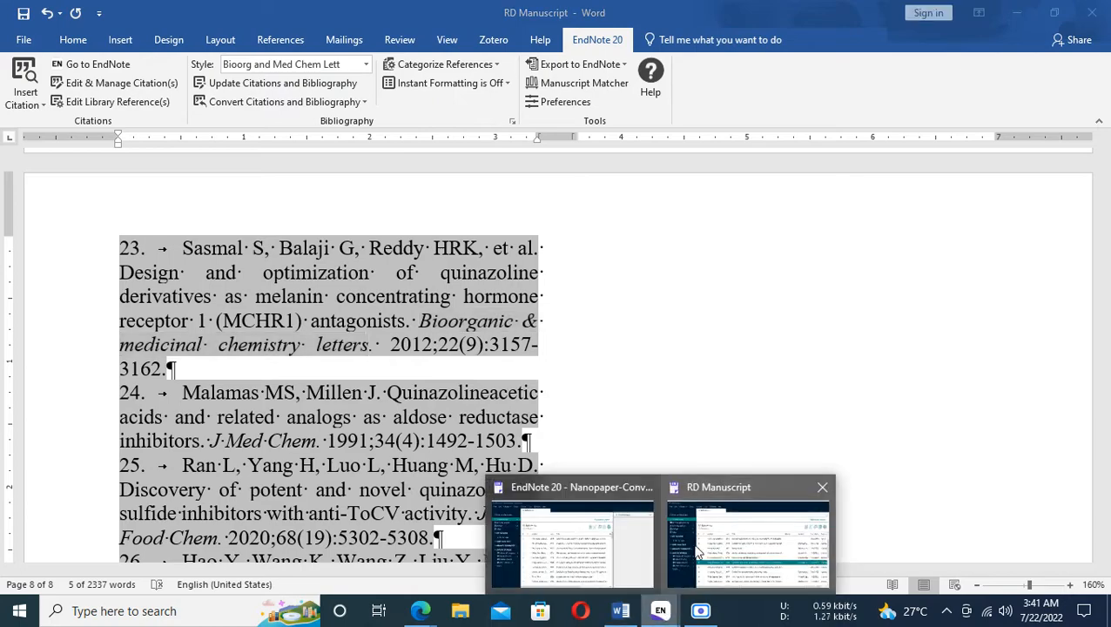
left_click(745, 524)
Step: Close the term lists and open the 2012 reference on melanin concentrating hormone receptor 1 antagonists for editing at its Journal field
left_click(998, 580)
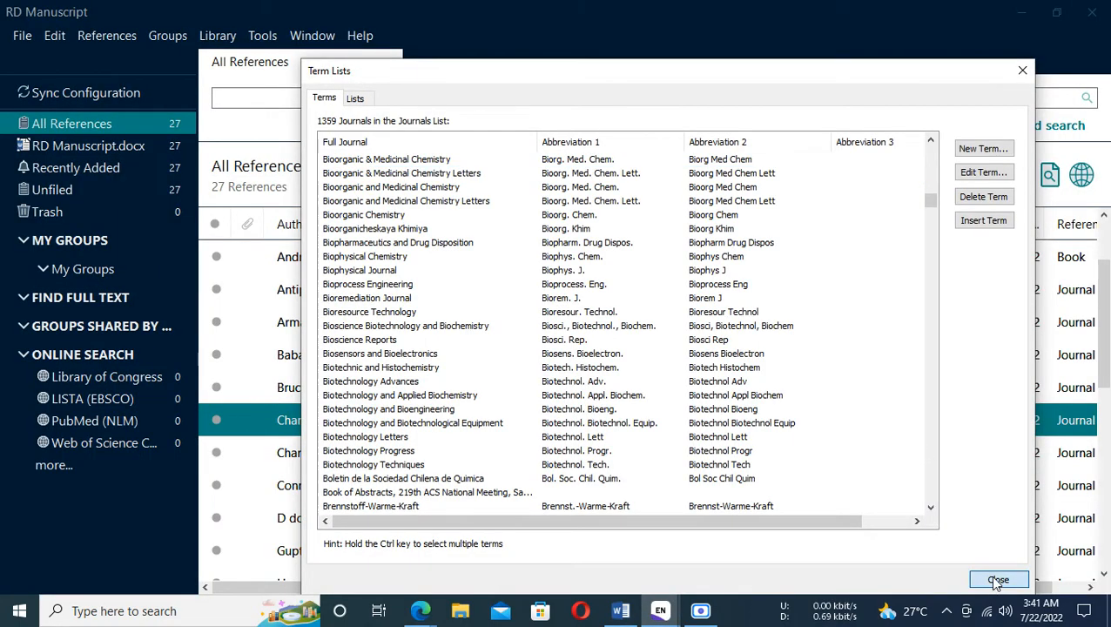
scroll(251, 383, "down", 5)
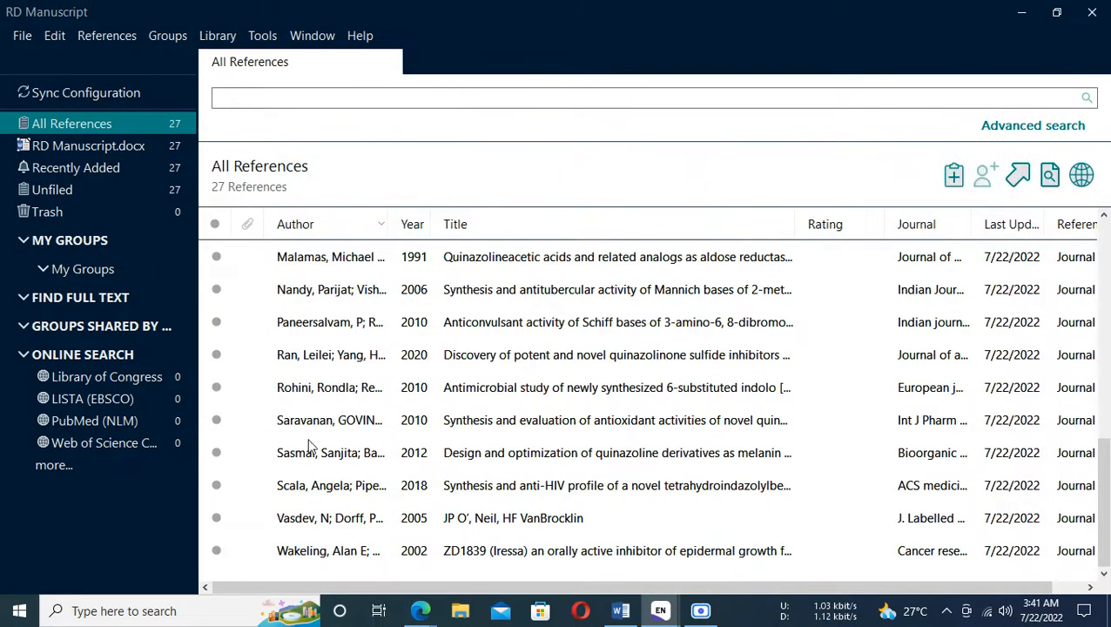
left_click(309, 453)
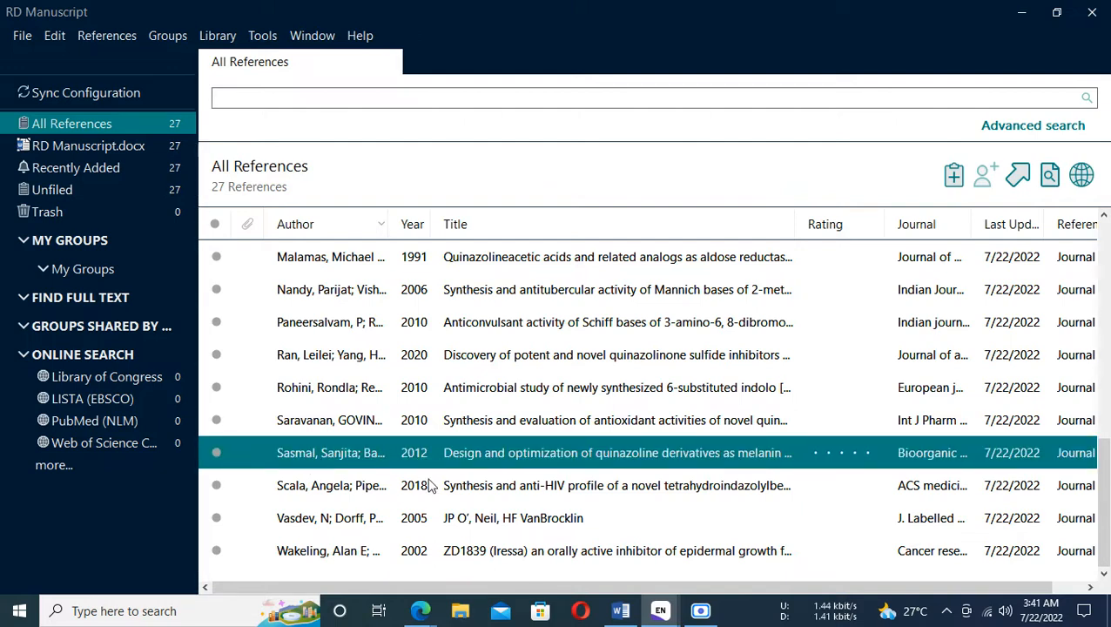
double_click(810, 455)
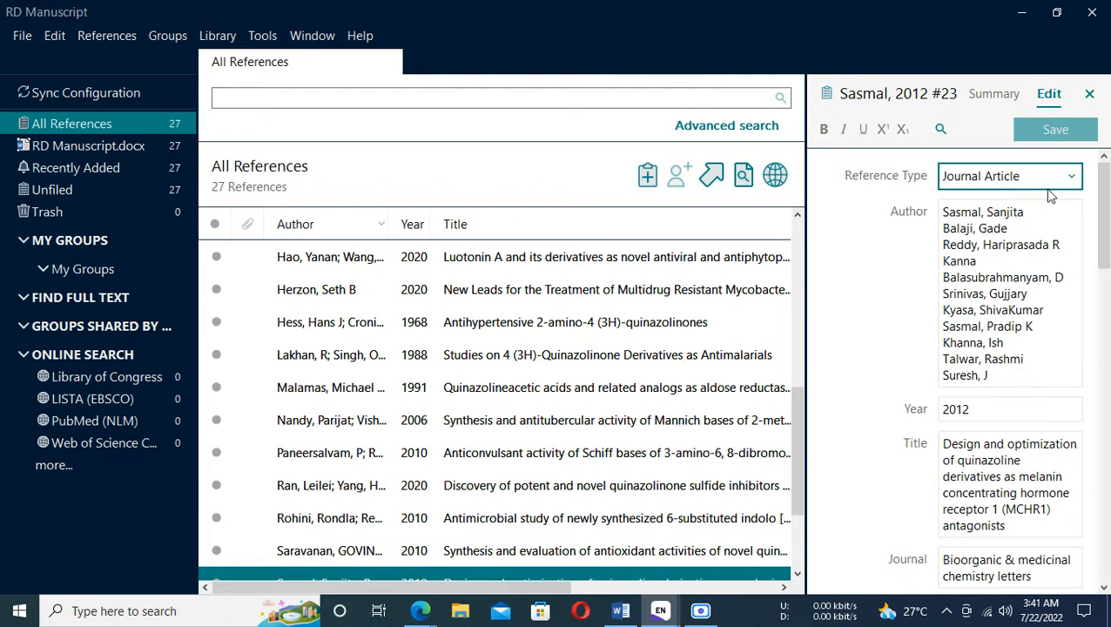
scroll(1023, 435, "down", 3)
scroll(1026, 414, "down", 1)
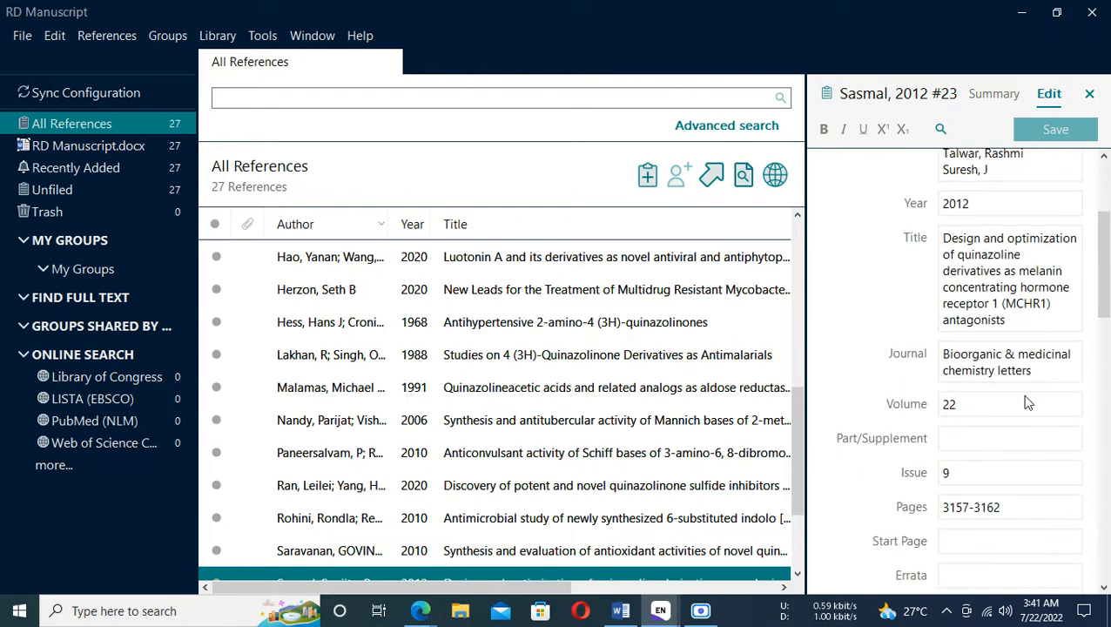
Step: Capitalize Medicinal and Letters in the reference's journal name to match the term list, and save the reference
left_click_drag(1047, 374, 909, 328)
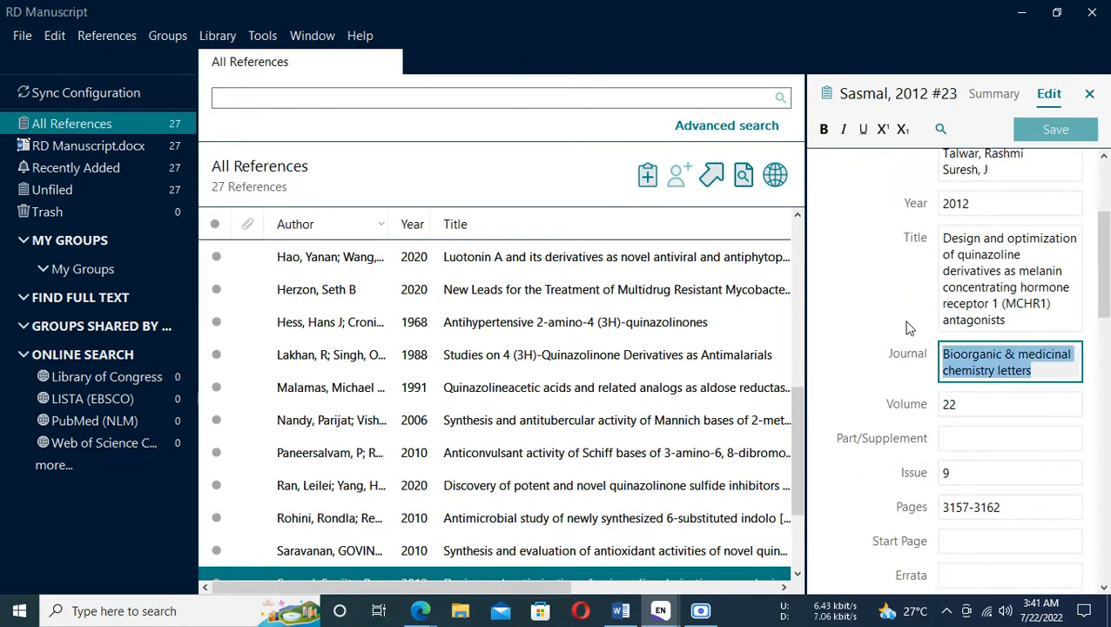
key("Right")
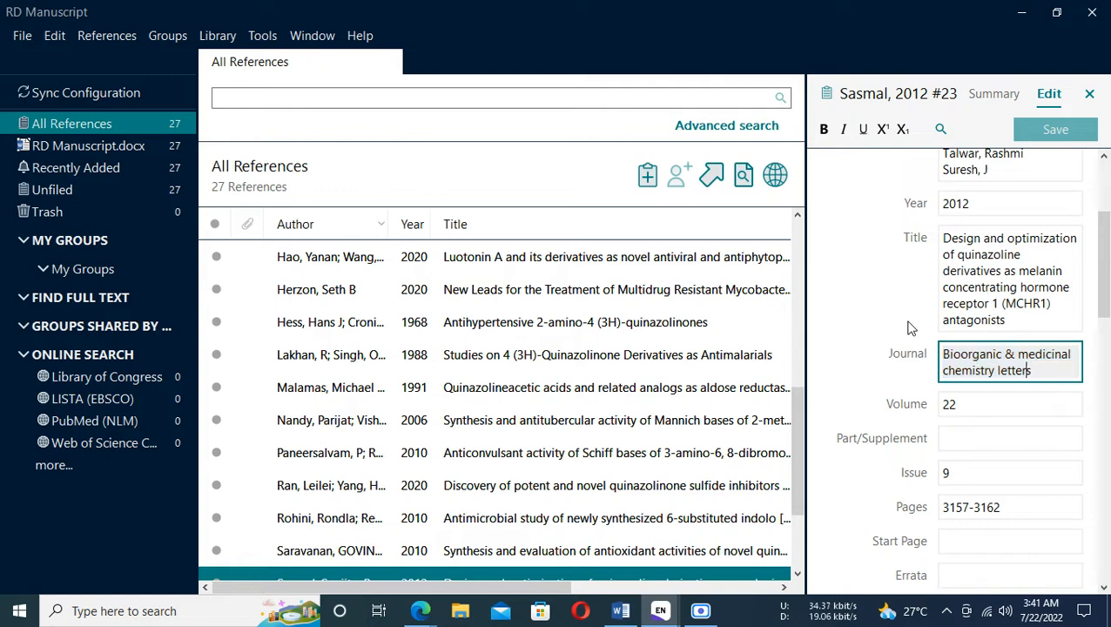
key("shift+Left")
type("M")
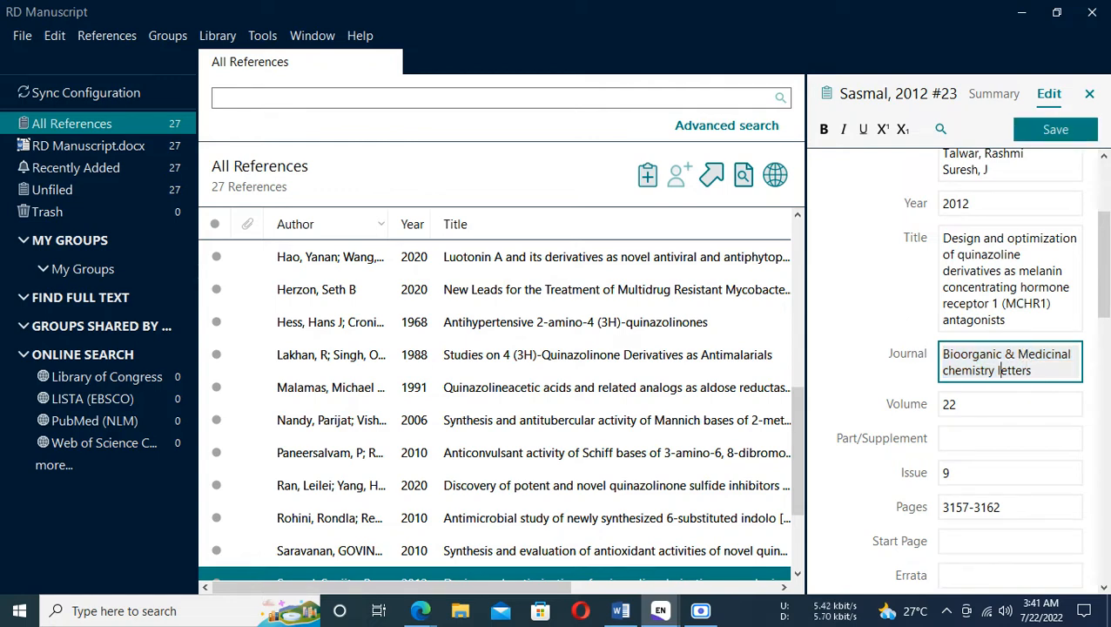
type("L")
key("Left")
key("Left")
key("Left")
key("Left")
key("Left")
key("Left")
key("Left")
scroll(906, 331, "down", 6)
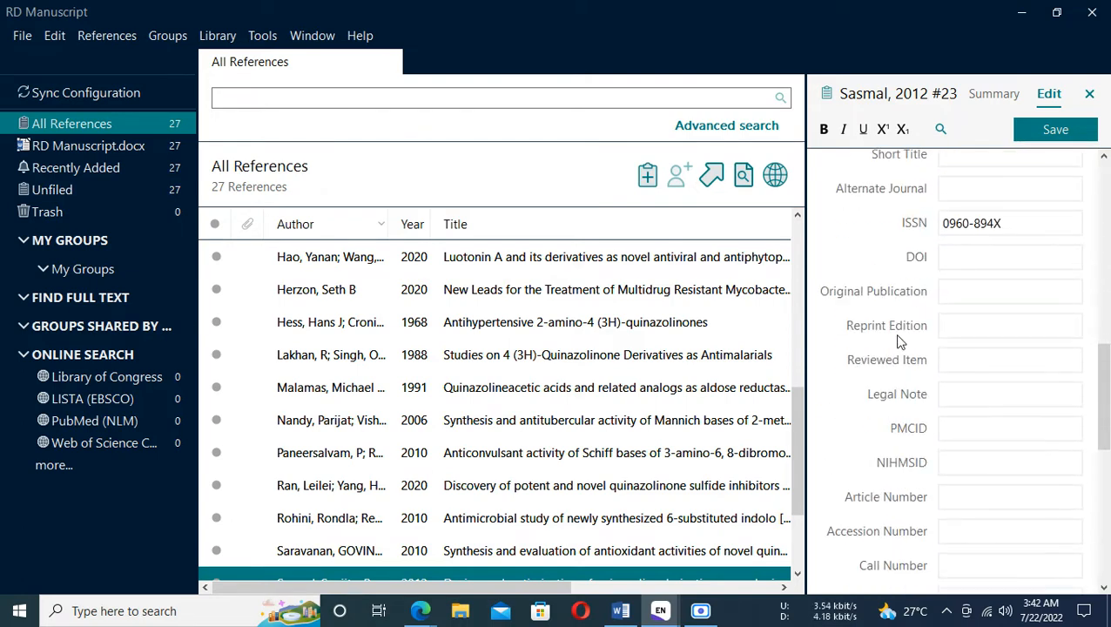
scroll(889, 349, "down", 8)
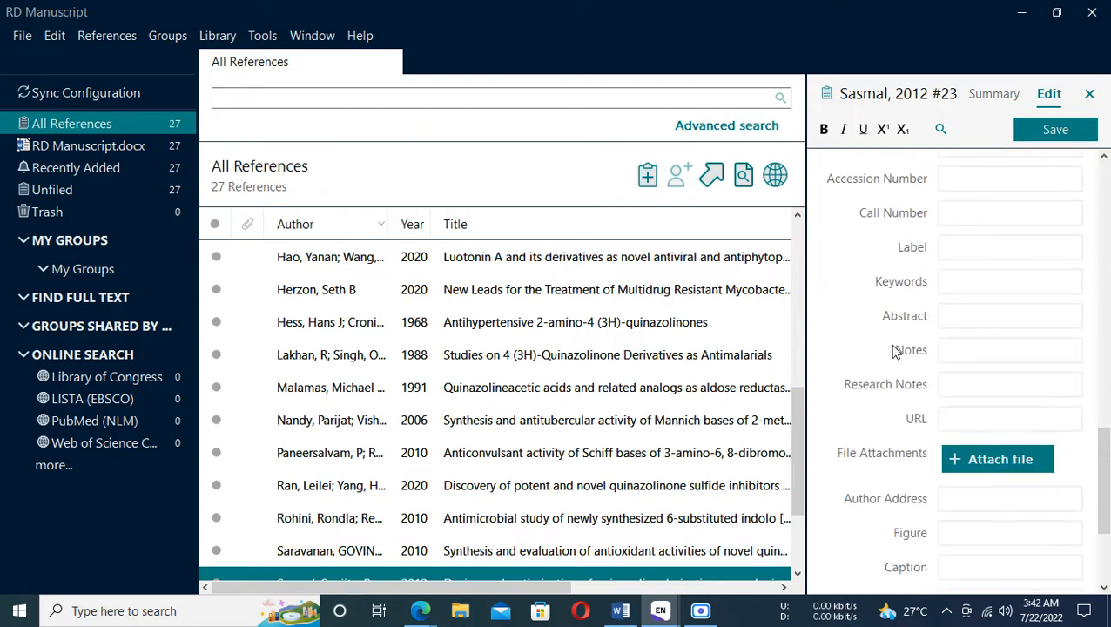
left_click(1056, 128)
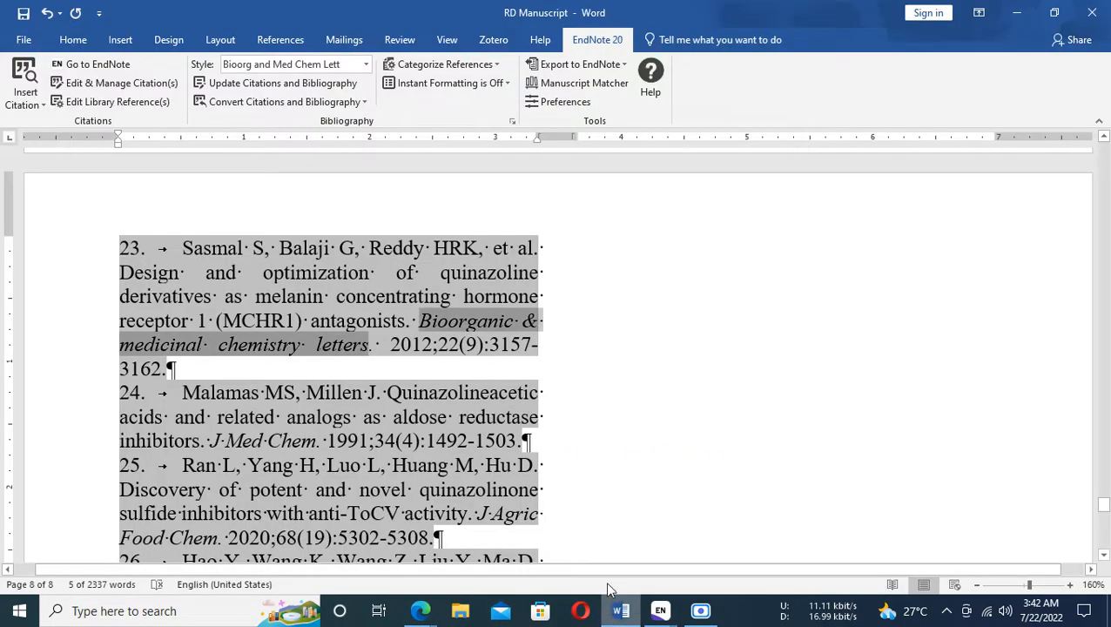
Step: Switch back to the Word manuscript and update the citations and bibliography
left_click(620, 610)
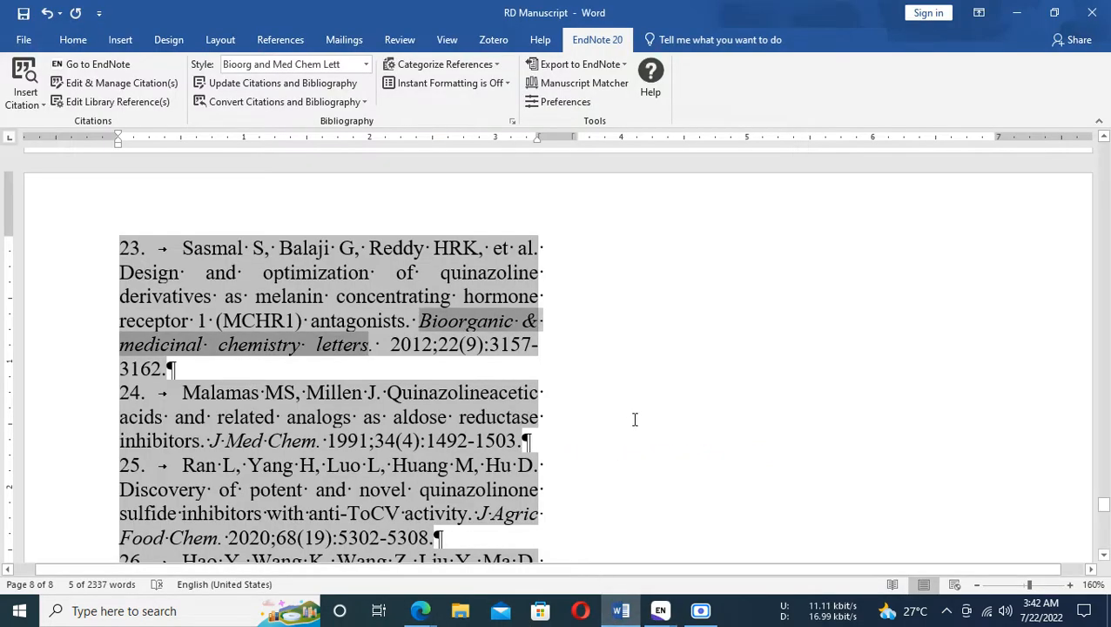
left_click(195, 371)
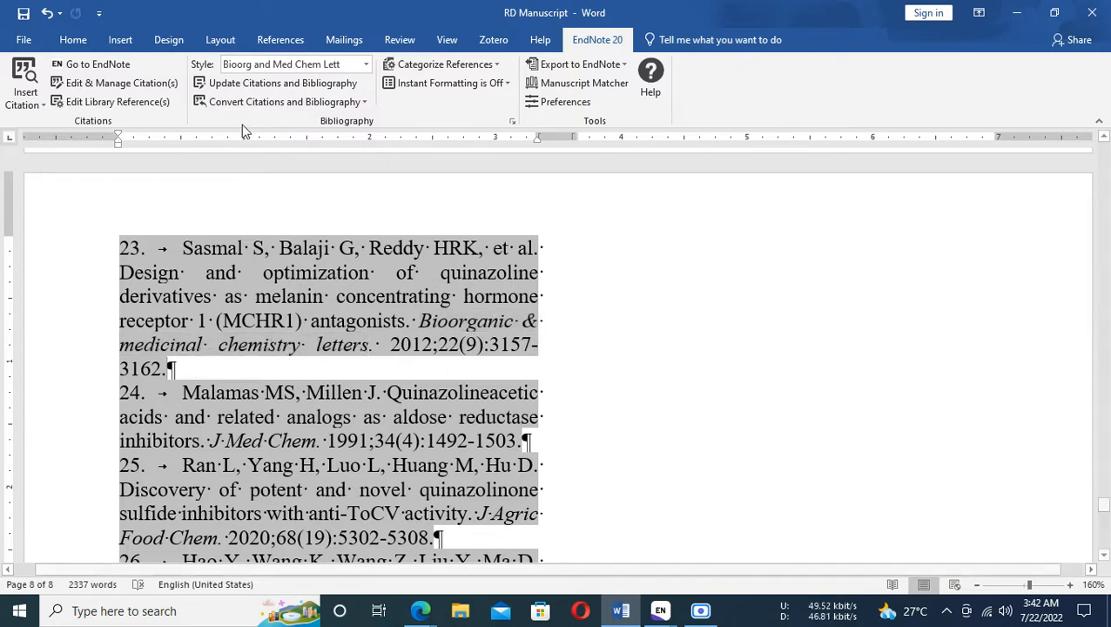
left_click(252, 82)
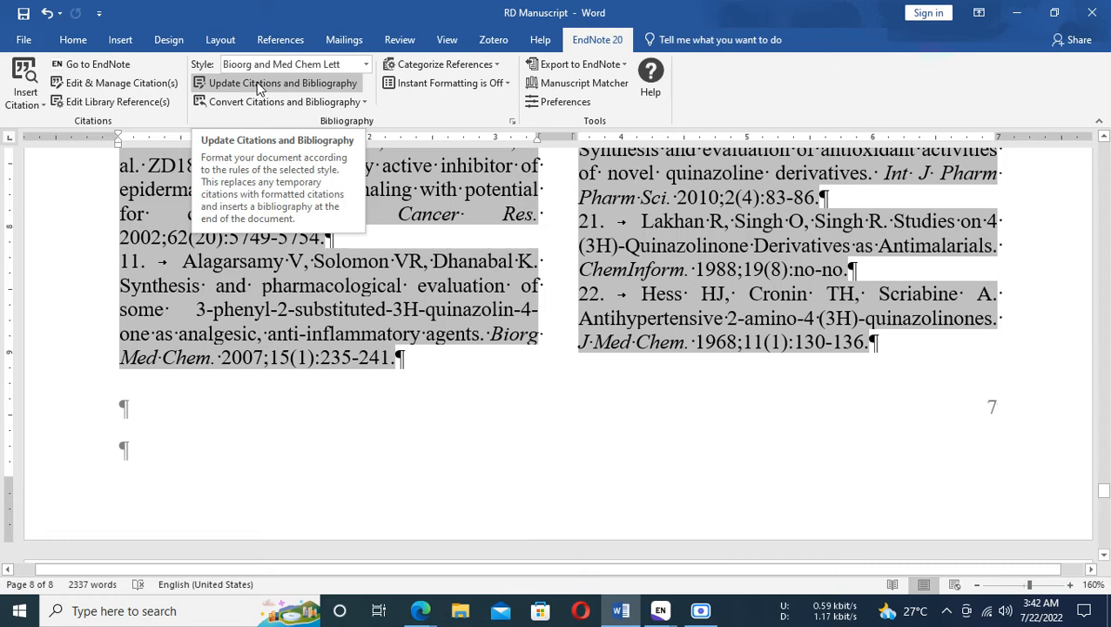
Step: Review the updated bibliography from reference 27 back to reference 2, checking each entry for an abbreviated journal name
scroll(315, 455, "down", 5)
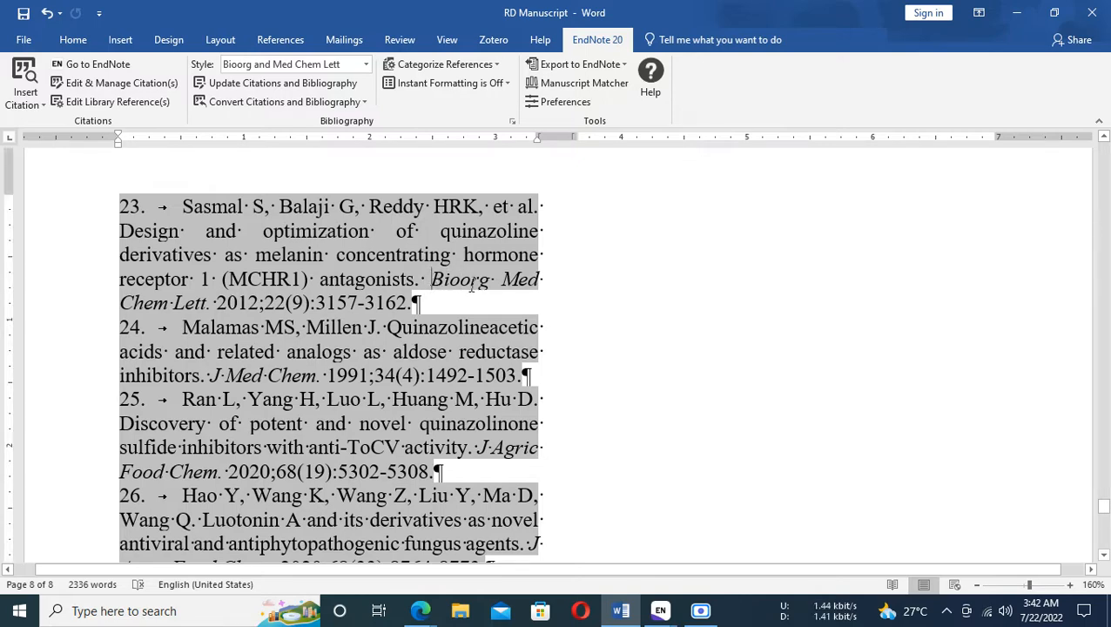
scroll(375, 371, "down", 3)
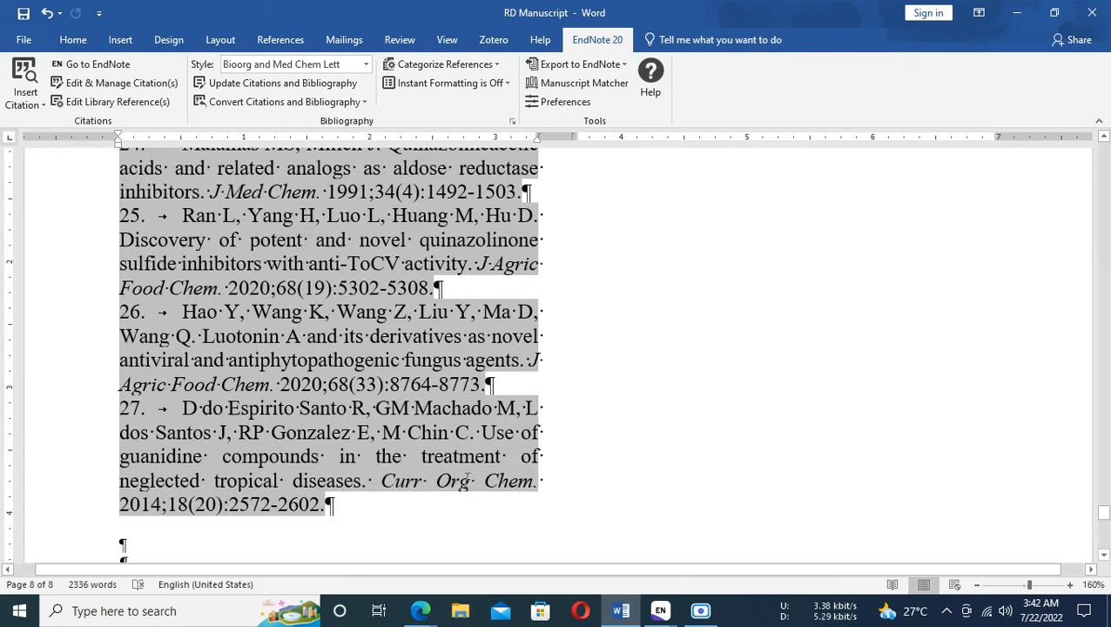
scroll(468, 480, "up", 15)
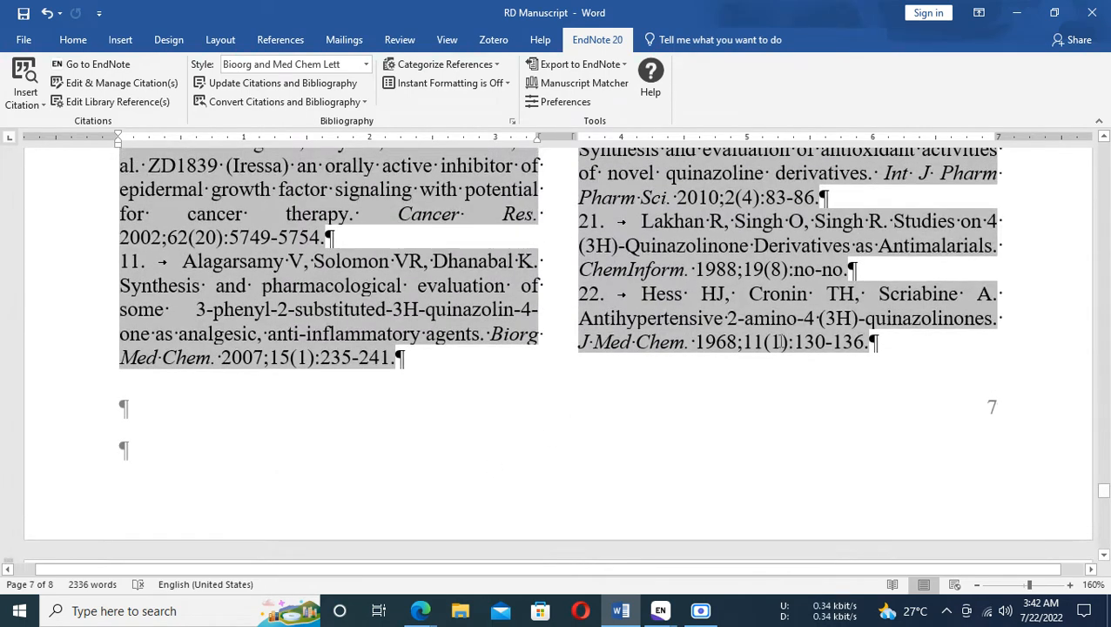
scroll(779, 342, "up", 1)
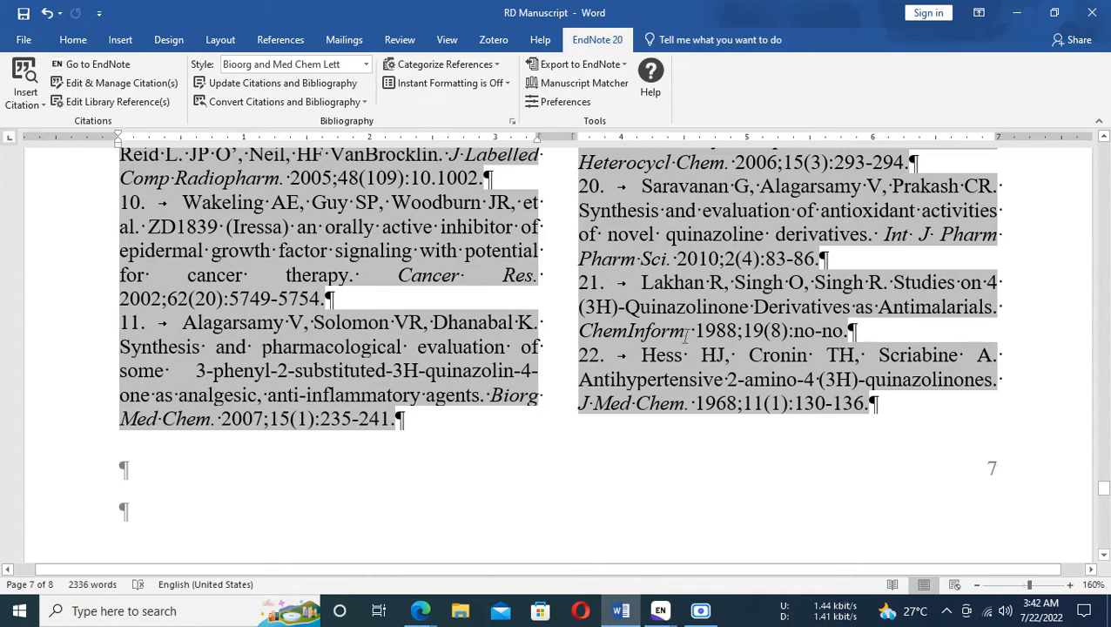
scroll(726, 348, "up", 2)
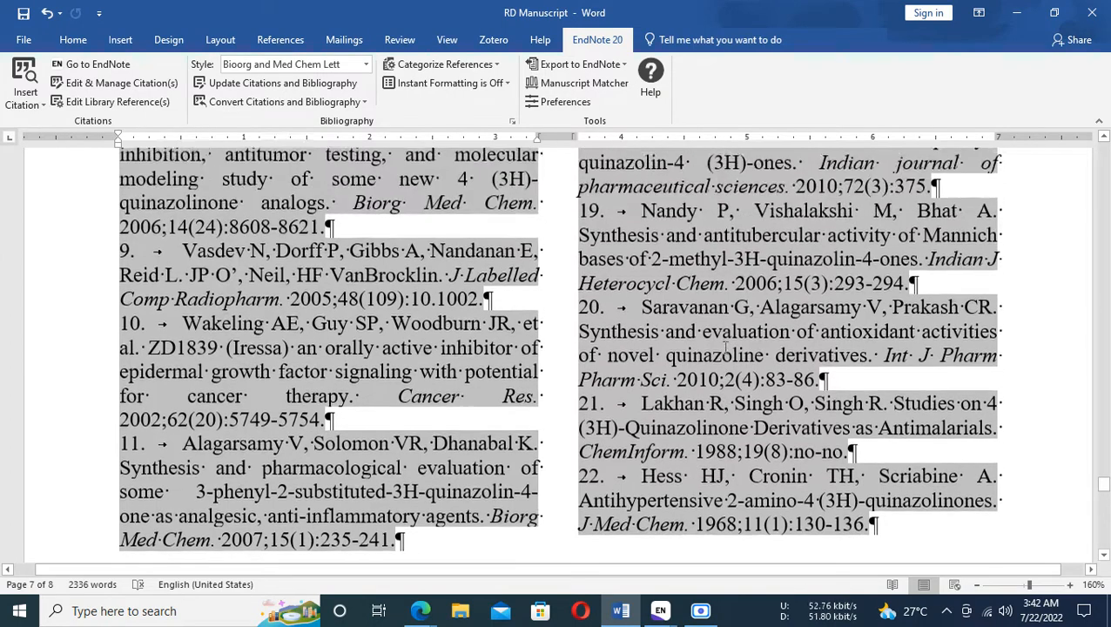
scroll(798, 297, "up", 1)
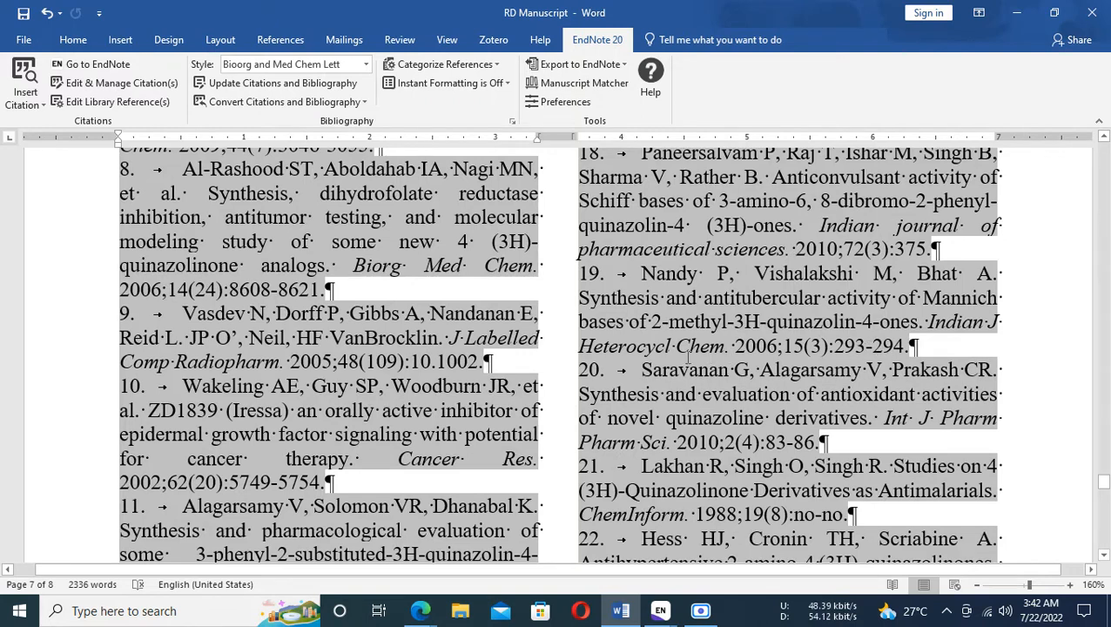
scroll(730, 353, "up", 1)
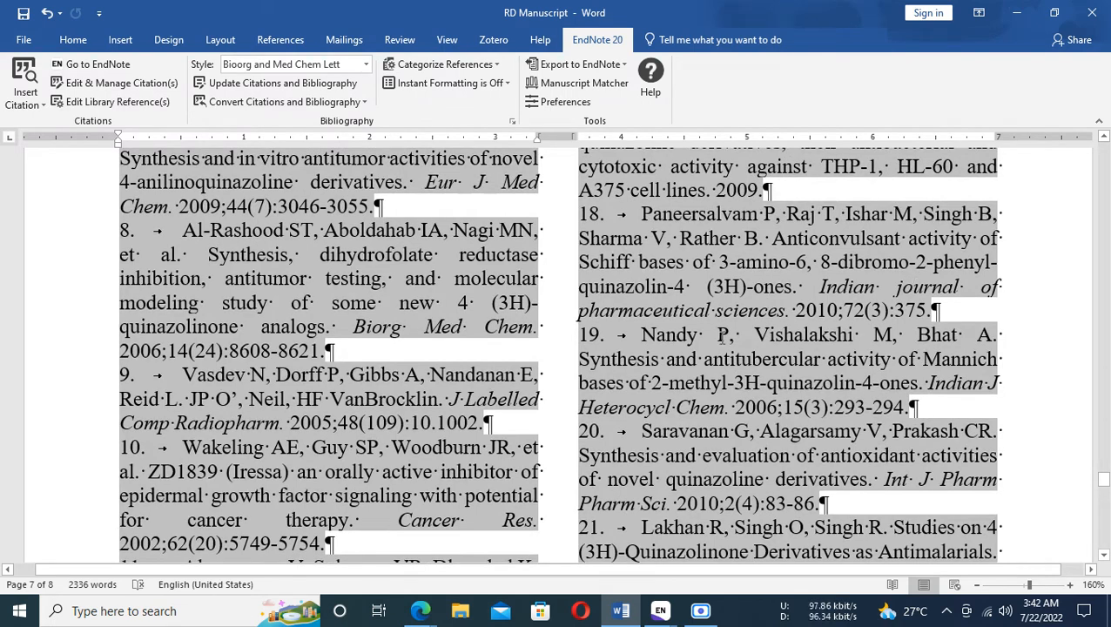
scroll(722, 338, "up", 1)
scroll(757, 310, "up", 1)
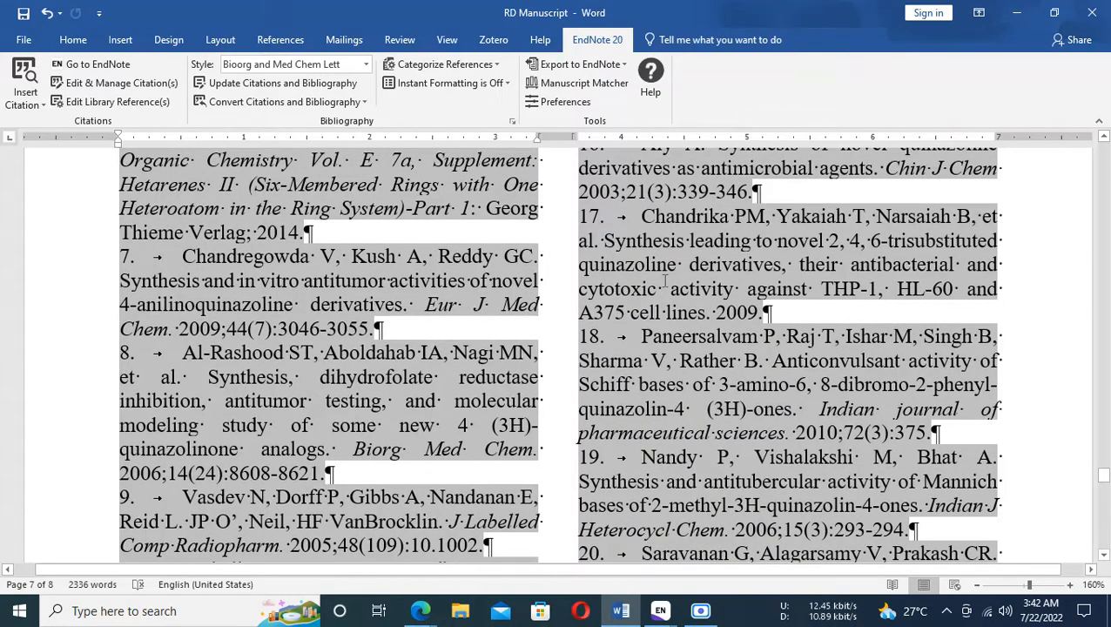
scroll(717, 279, "up", 3)
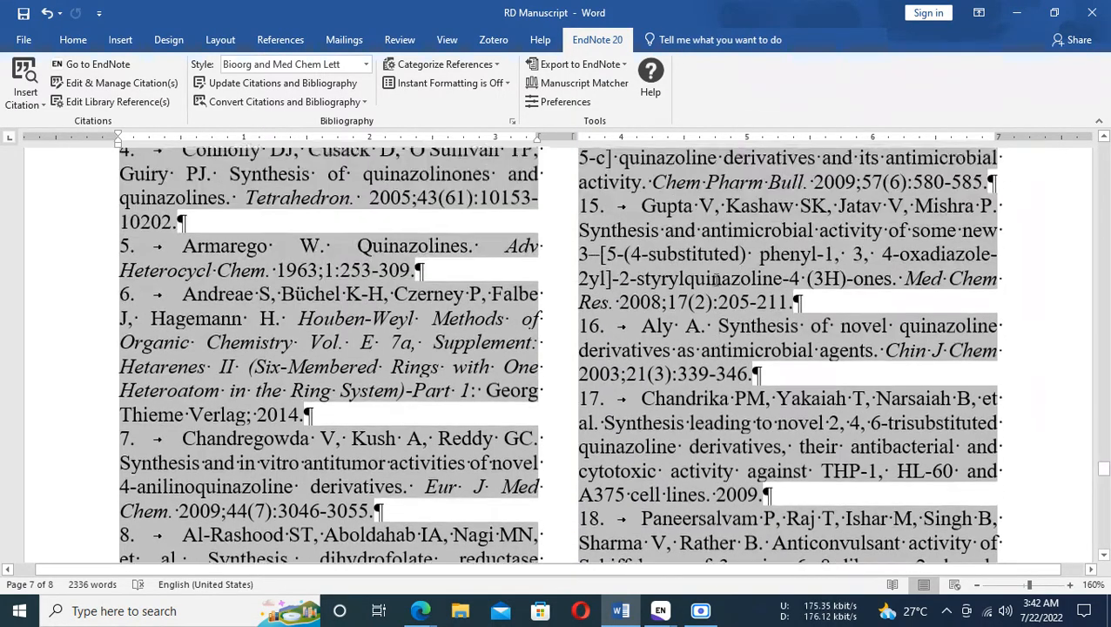
scroll(717, 280, "up", 1)
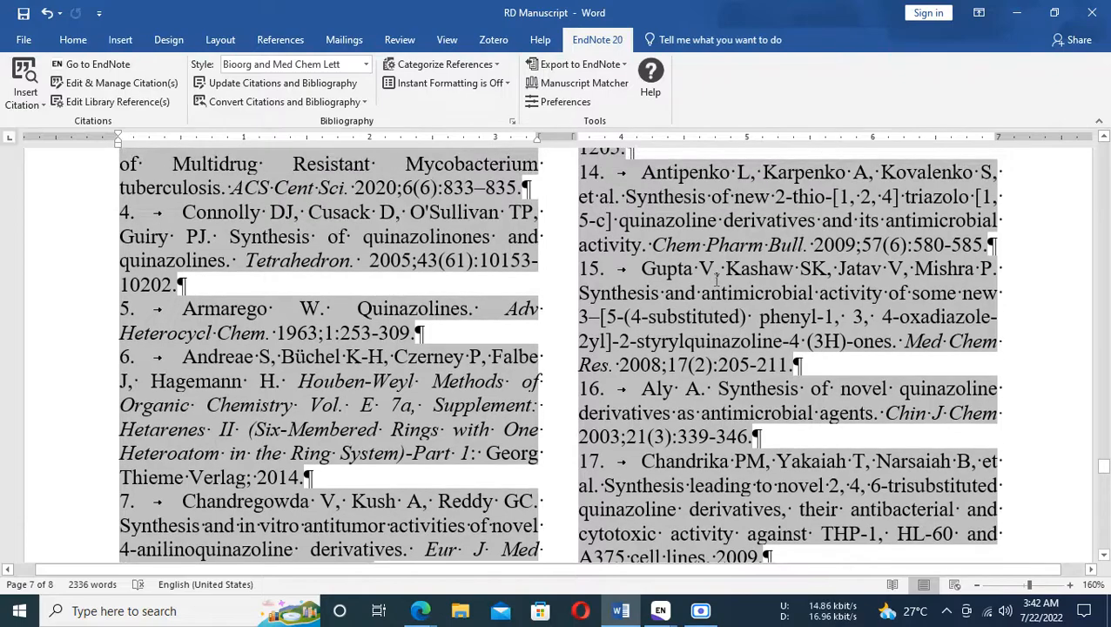
scroll(716, 279, "up", 1)
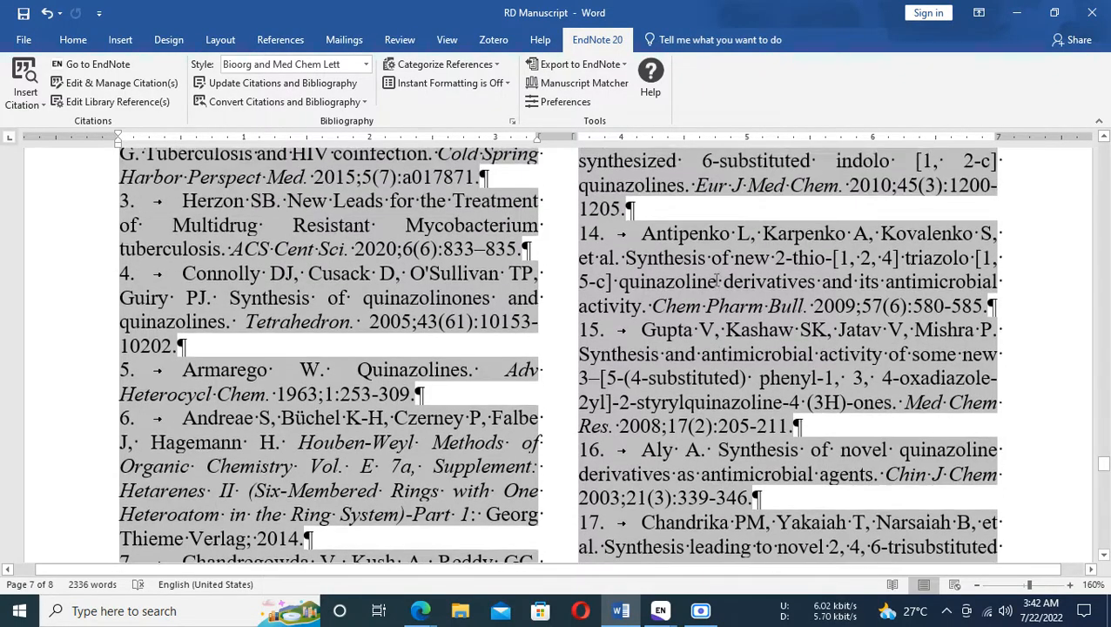
Step: Copy the unabbreviated journal name, Indian journal of pharmaceutical sciences, from reference 18 of the bibliography
scroll(717, 279, "down", 8)
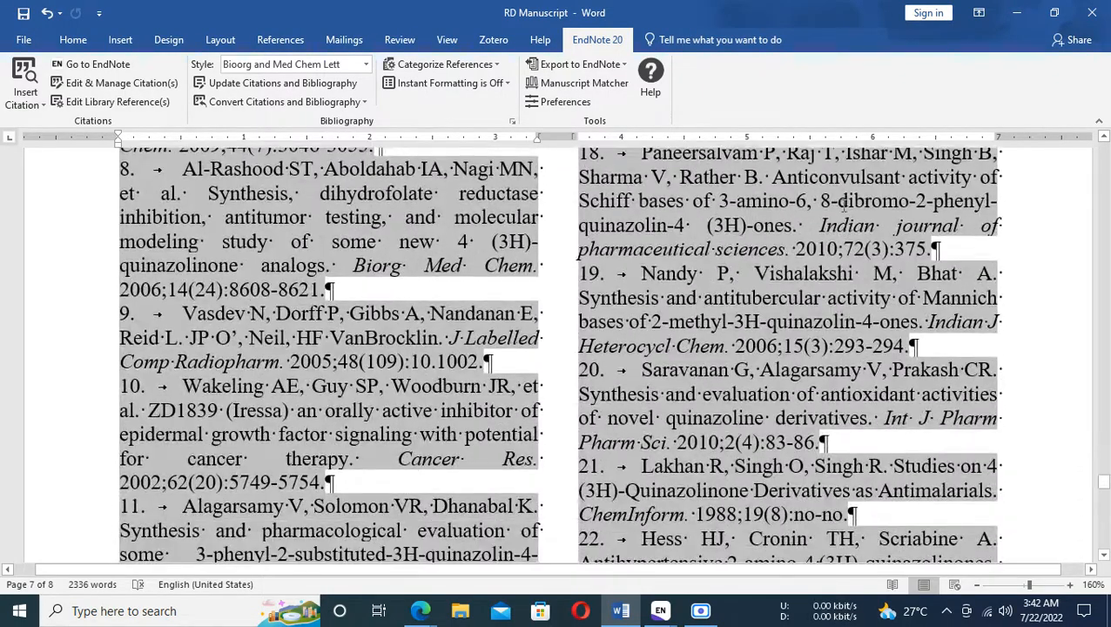
left_click_drag(820, 225, 785, 250)
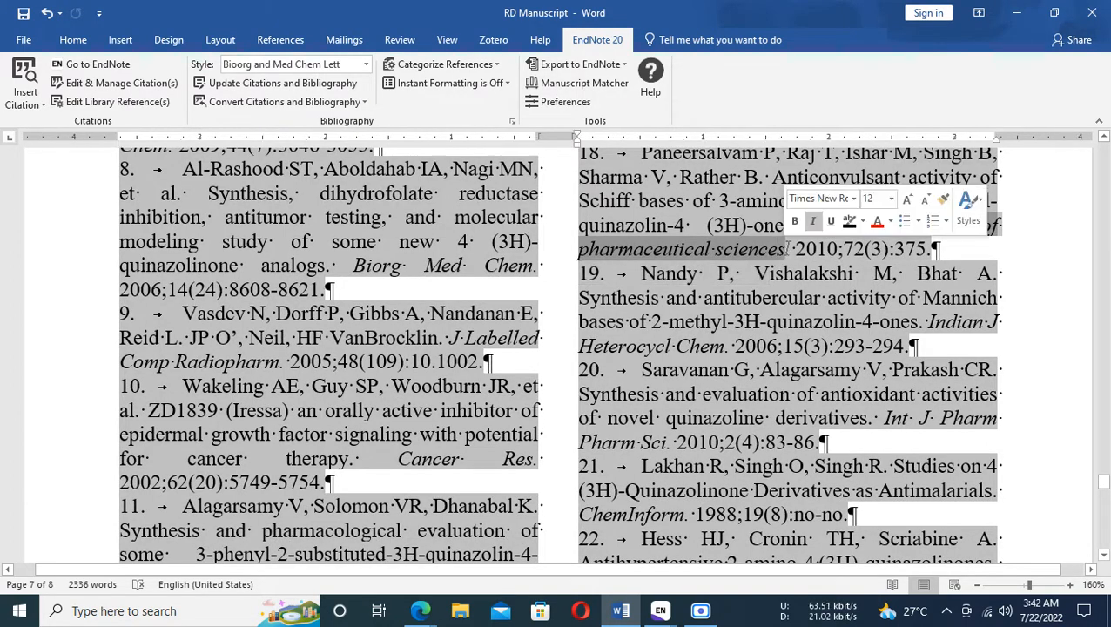
right_click(755, 252)
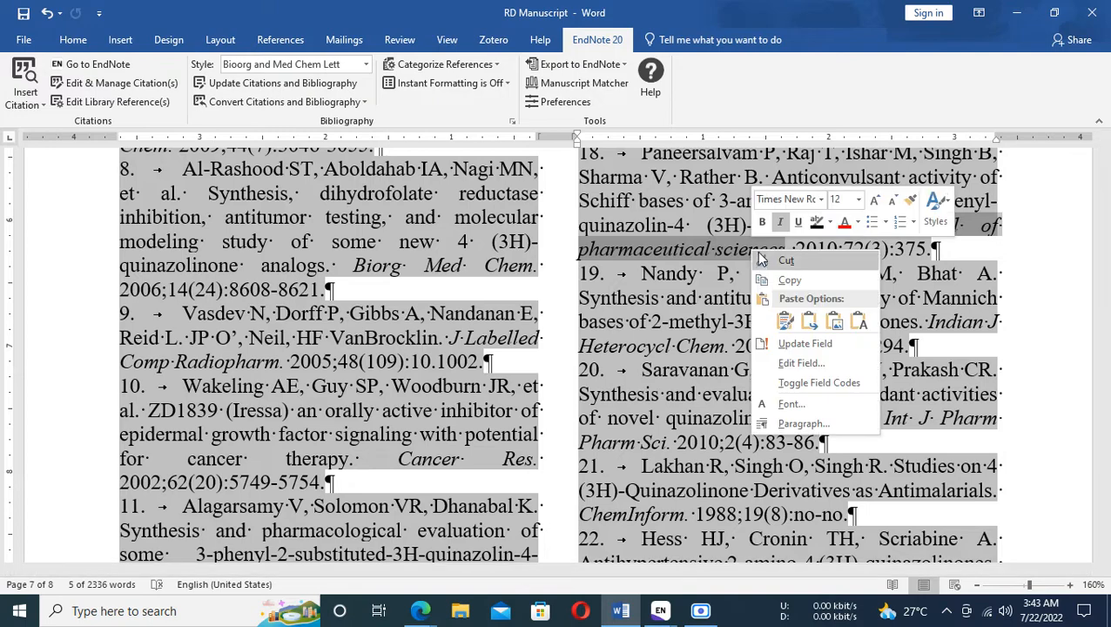
left_click(787, 278)
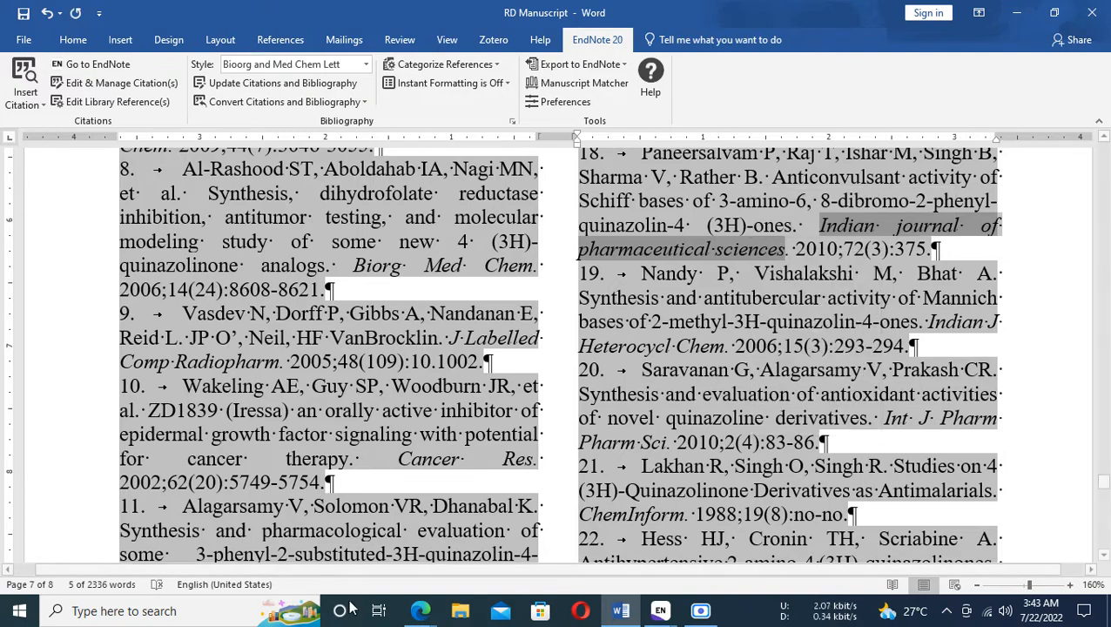
Step: Switch to the CASSI page in the browser, search for the copied journal title, and open the Indian Journal of Pharmaceutical Sciences record
left_click(421, 610)
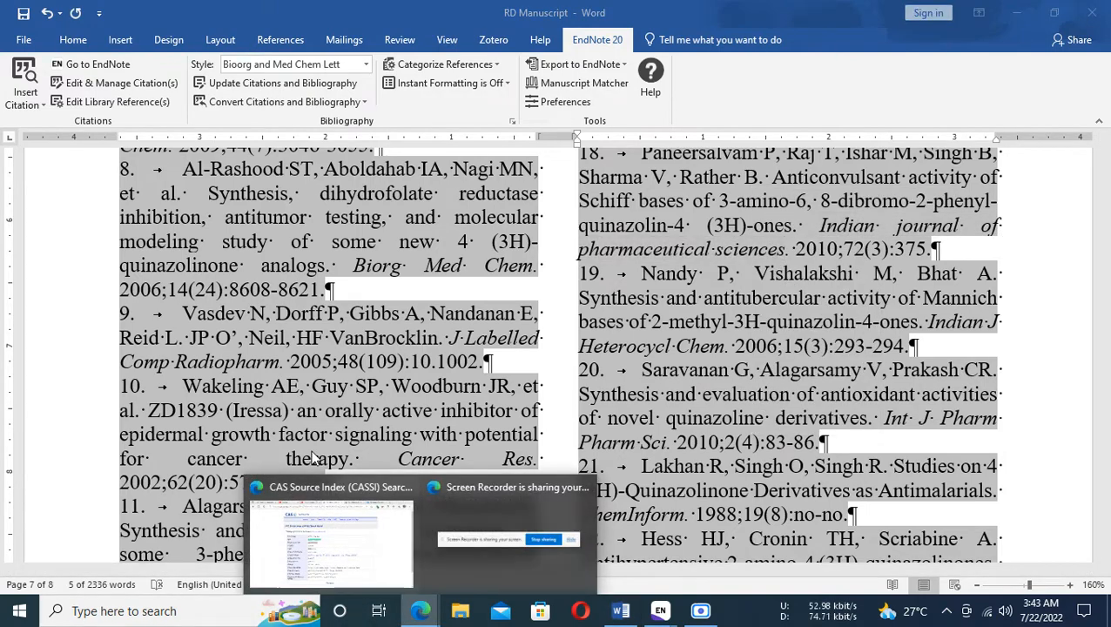
left_click(331, 531)
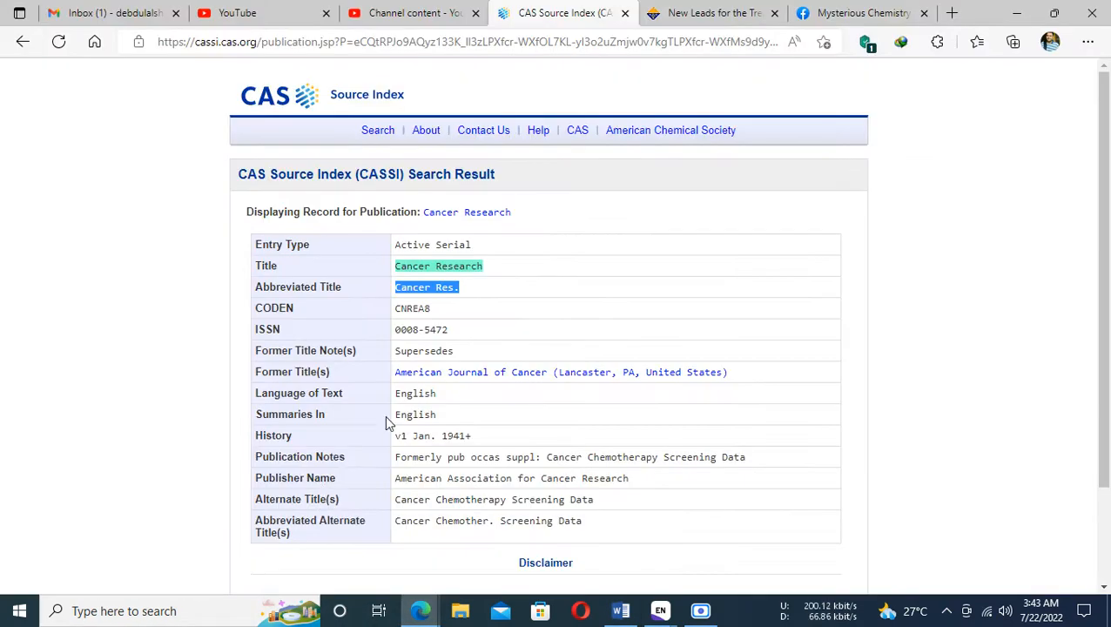
left_click(23, 42)
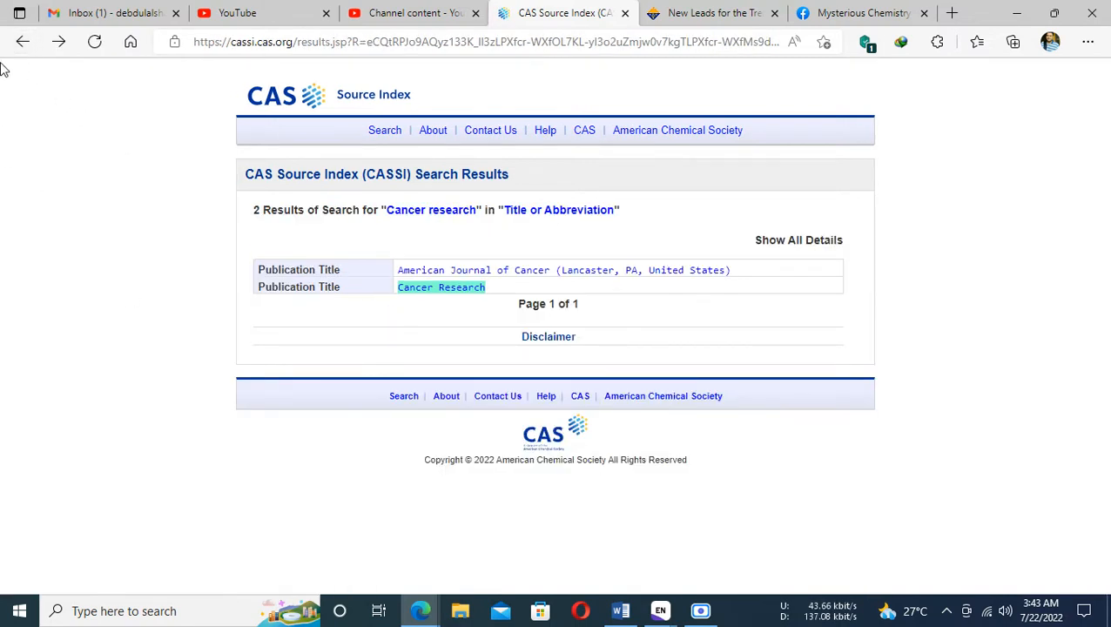
left_click(22, 42)
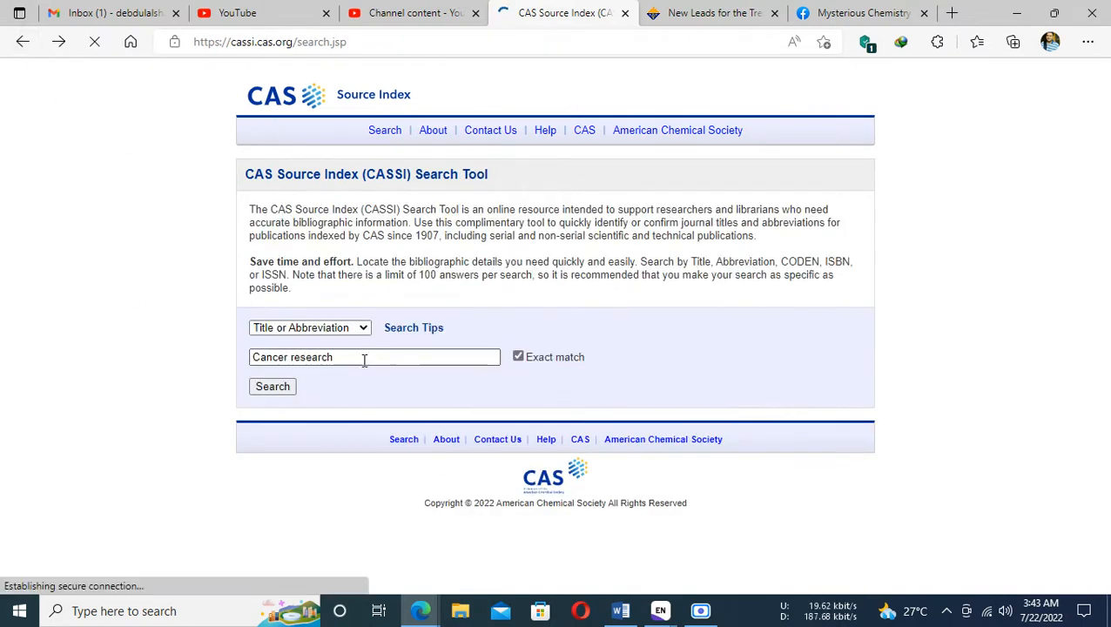
key("ctrl+v")
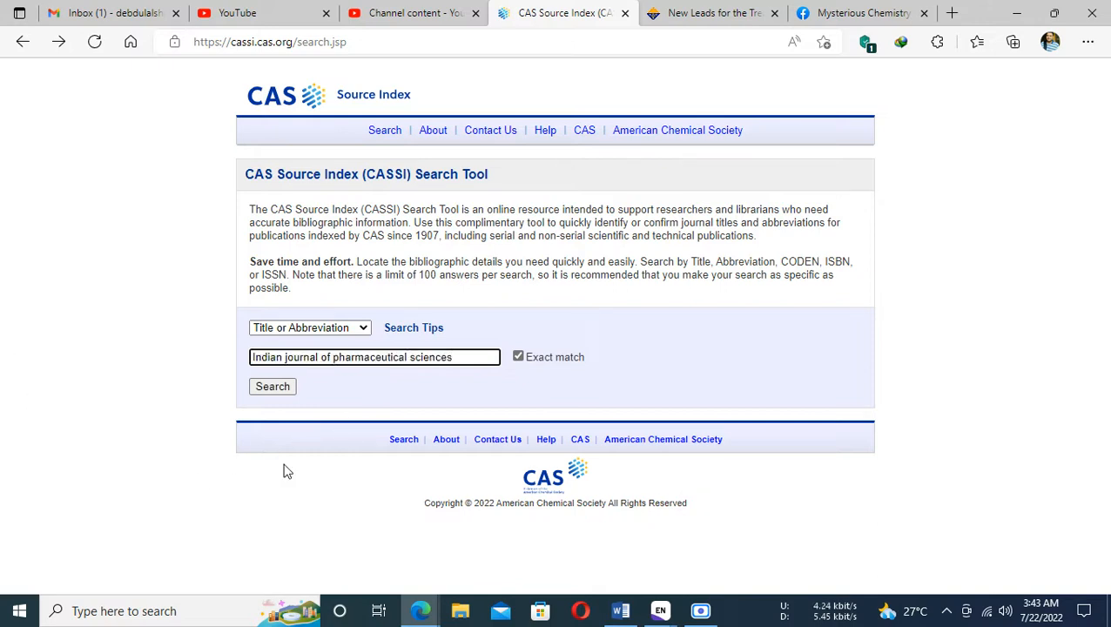
left_click(273, 387)
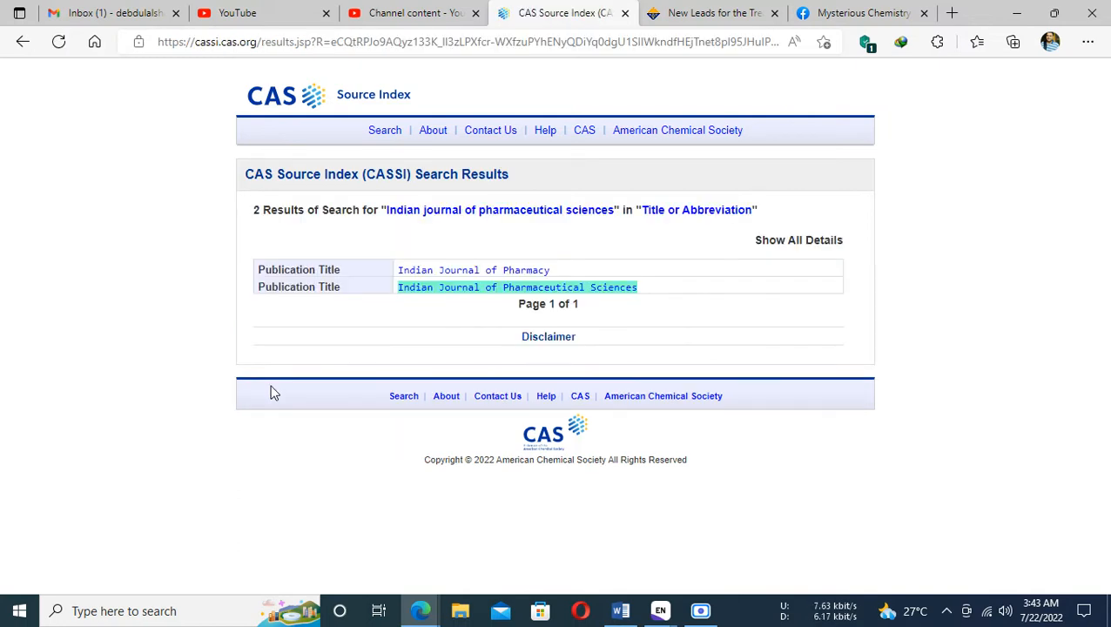
left_click(527, 291)
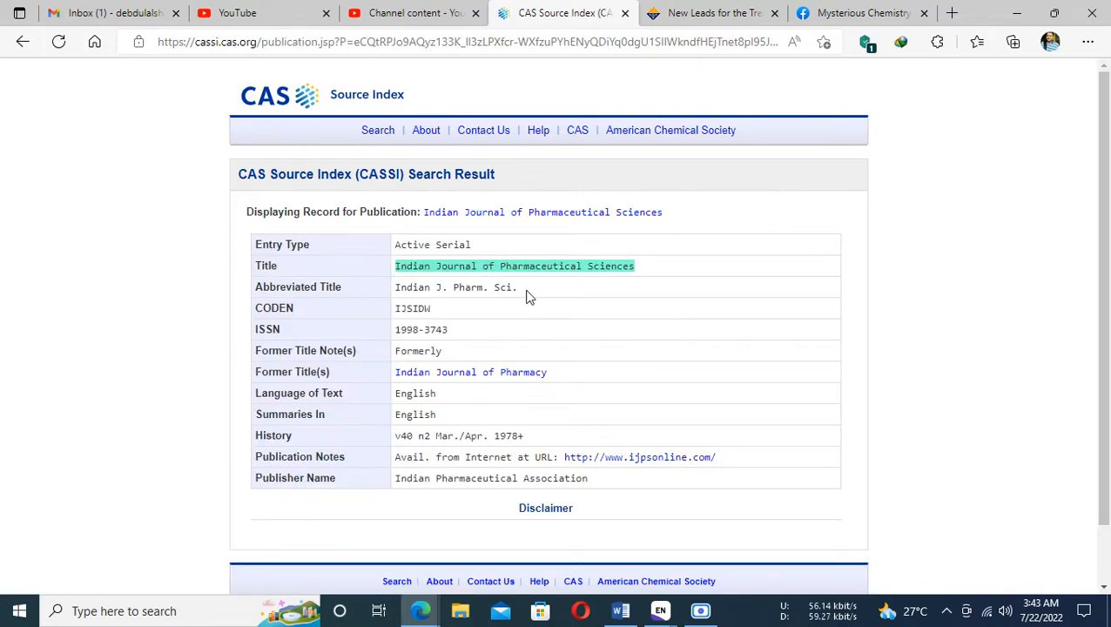
Step: Switch to the RD Manuscript library in EndNote, display the terms of its Journals list, and enlarge the Term Lists window
mouse_move(661, 611)
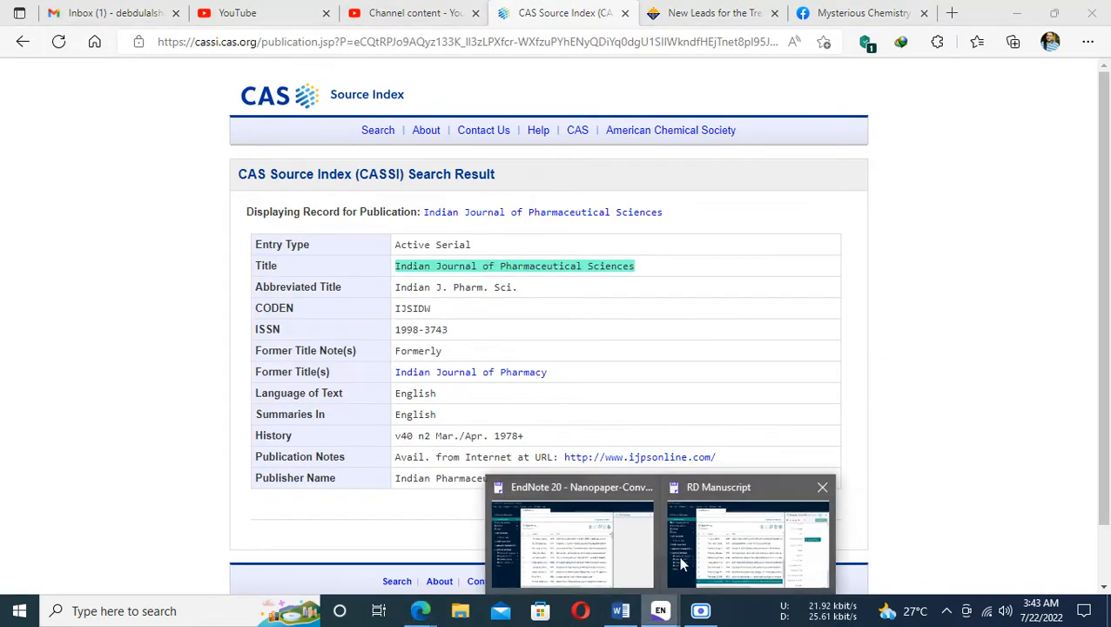
left_click(746, 535)
left_click(218, 36)
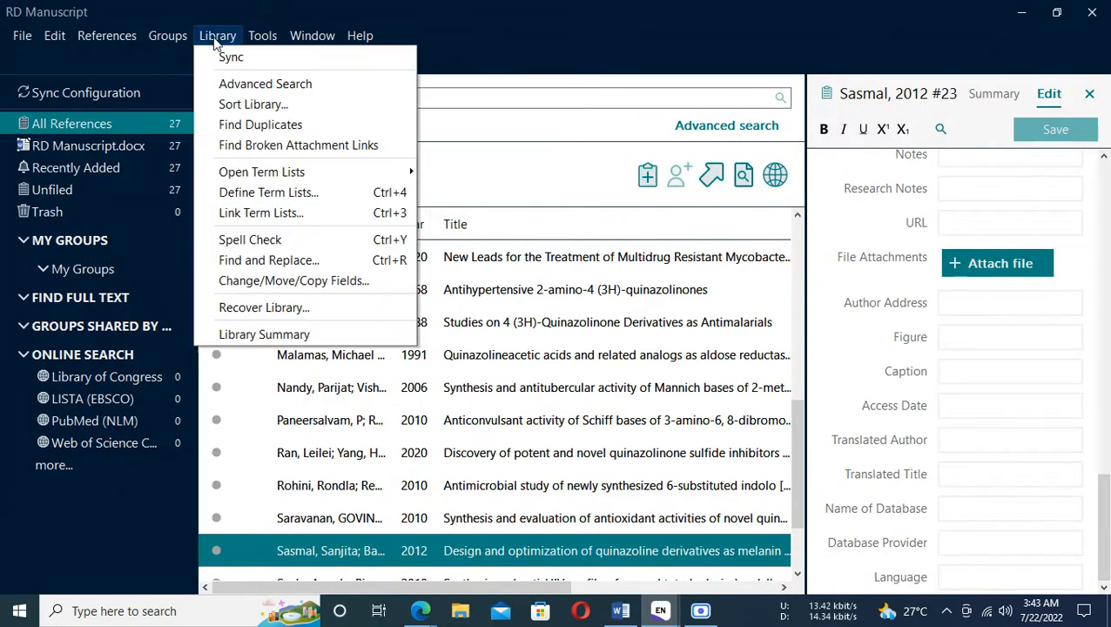
left_click(275, 193)
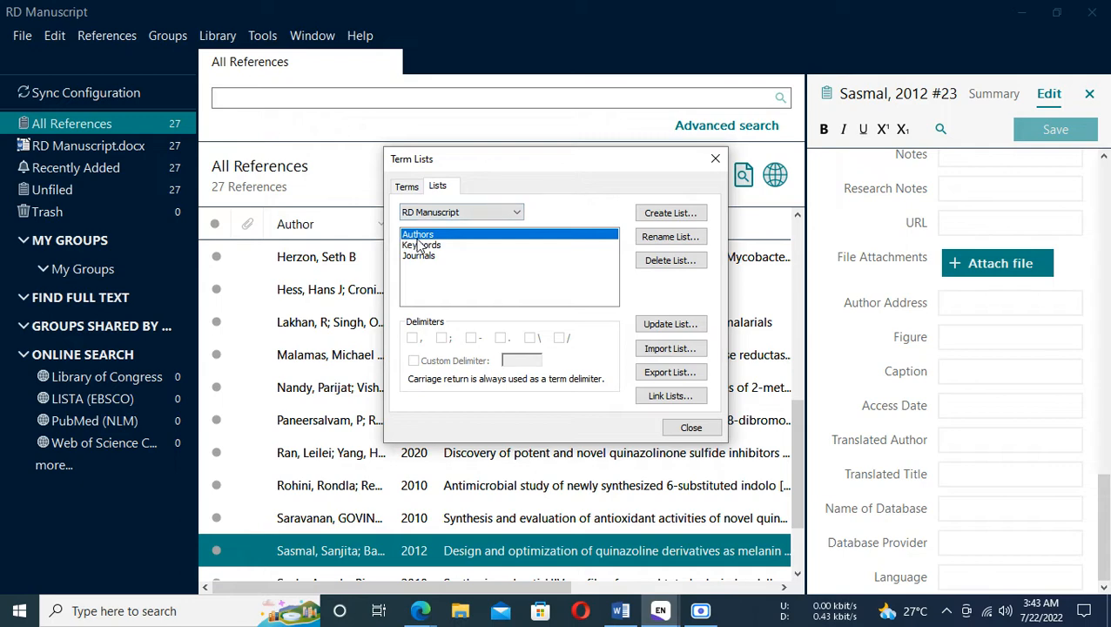
left_click(421, 256)
left_click(405, 187)
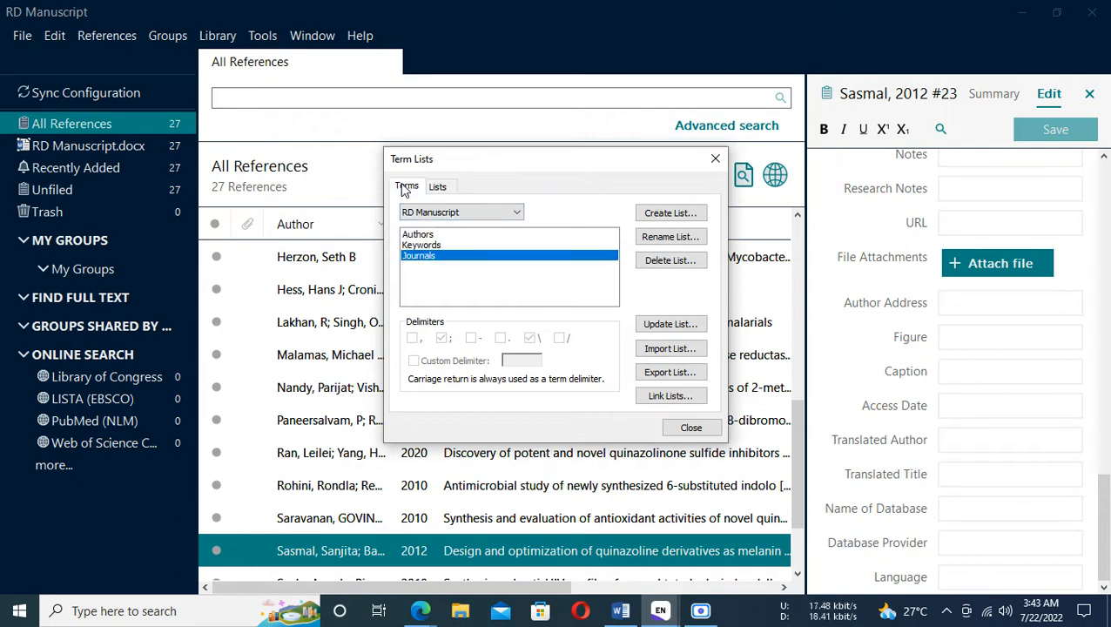
left_click_drag(725, 439, 1106, 565)
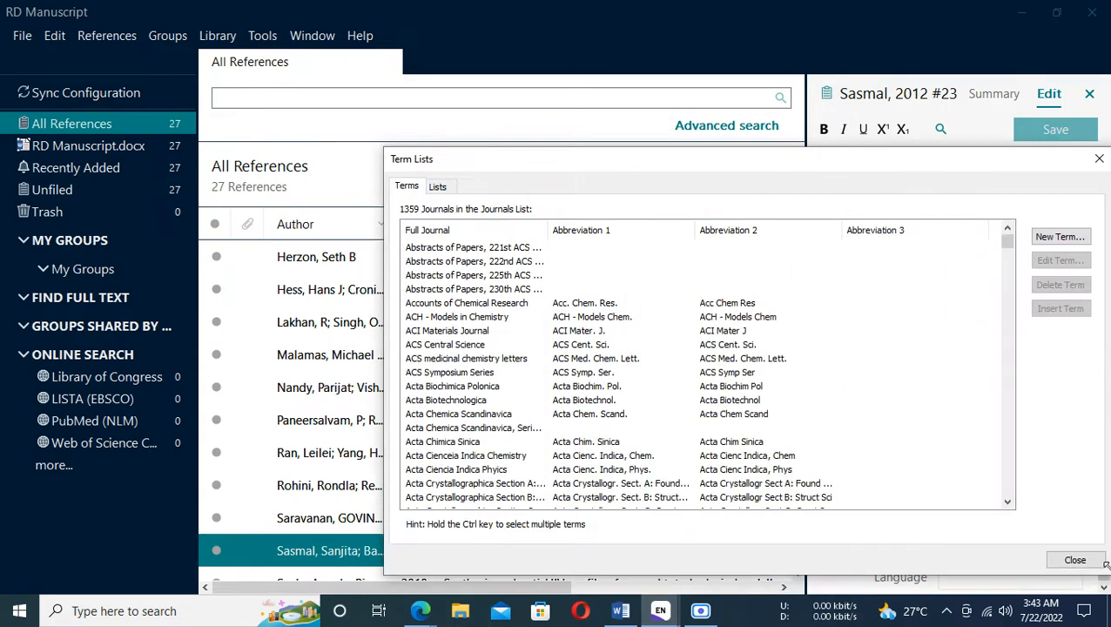
left_click_drag(385, 150, 213, 24)
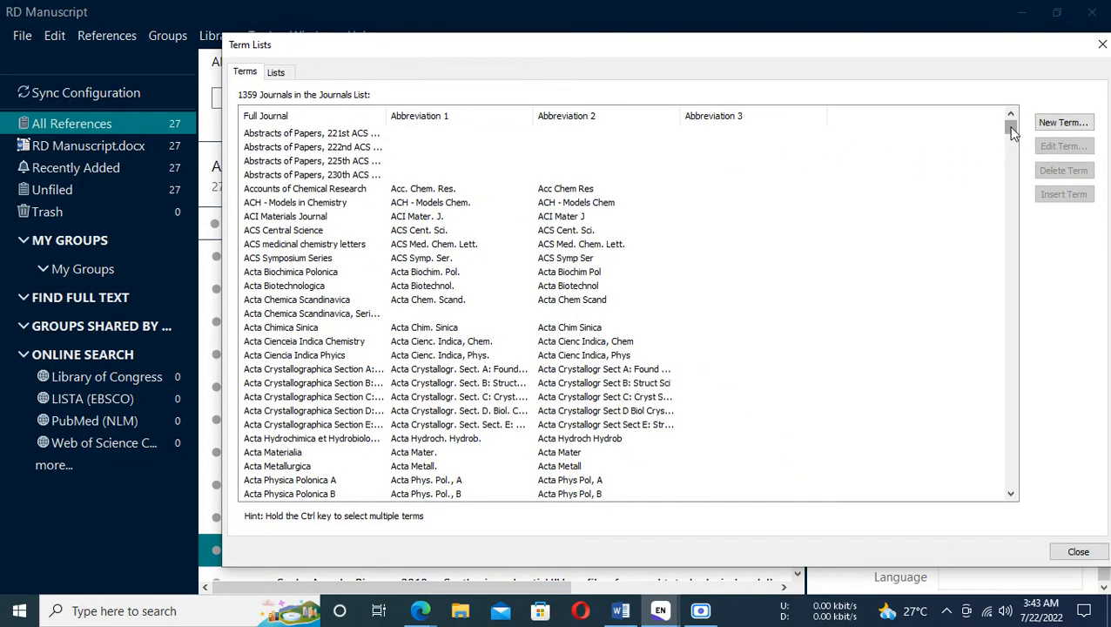
Step: Look through the Indian Journal entries in the journals list for Indian Journal of Pharmaceutical Sciences
left_click_drag(1013, 129, 1007, 272)
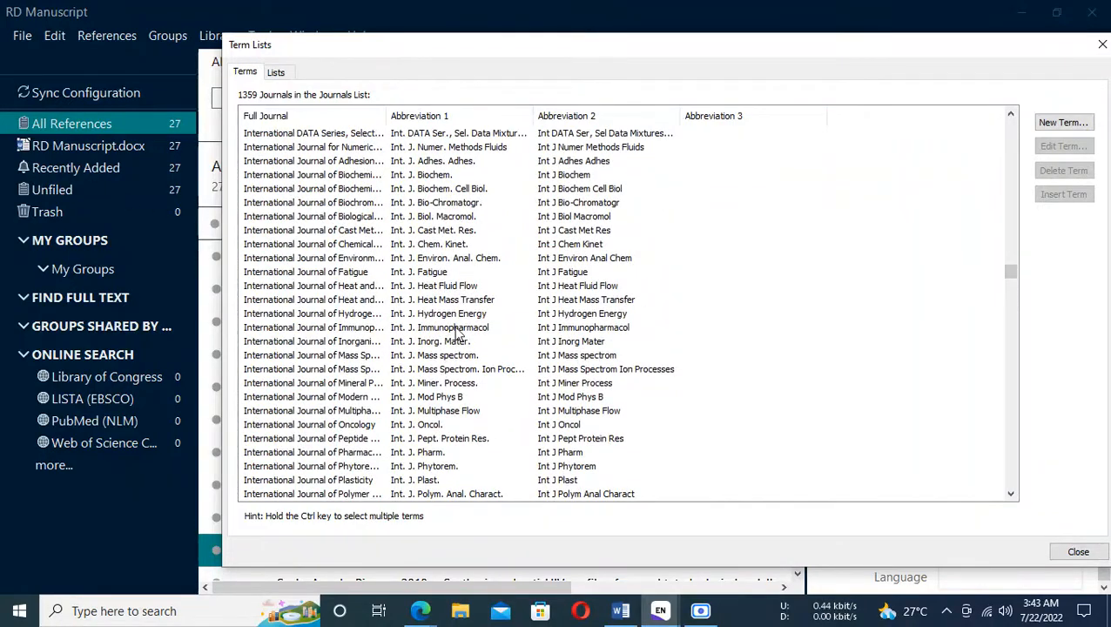
scroll(458, 336, "up", 9)
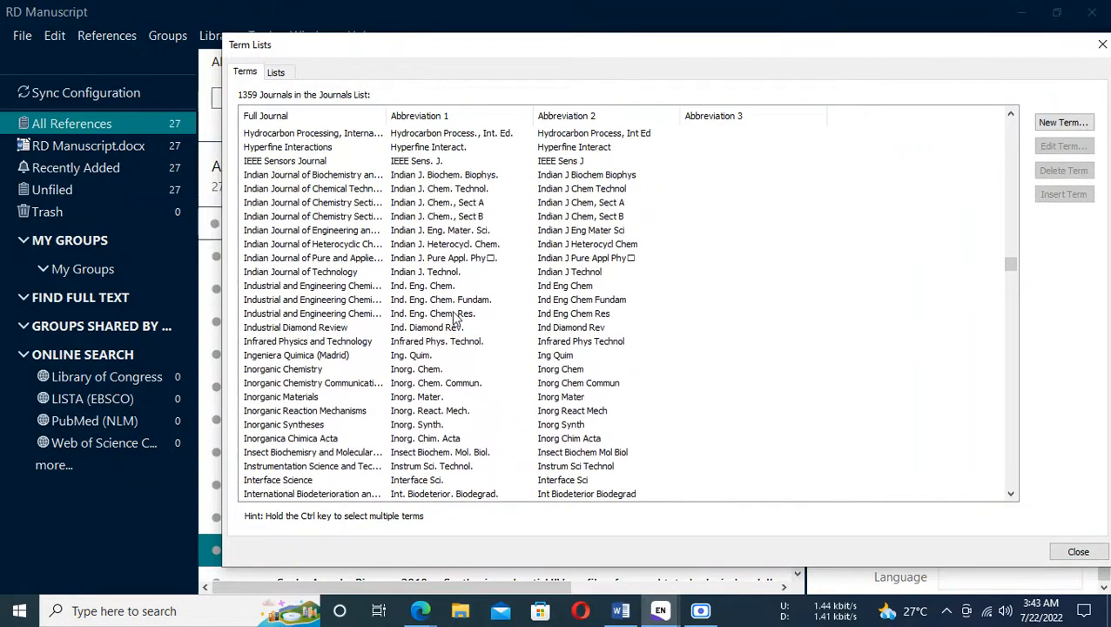
left_click(316, 189)
left_click(304, 176)
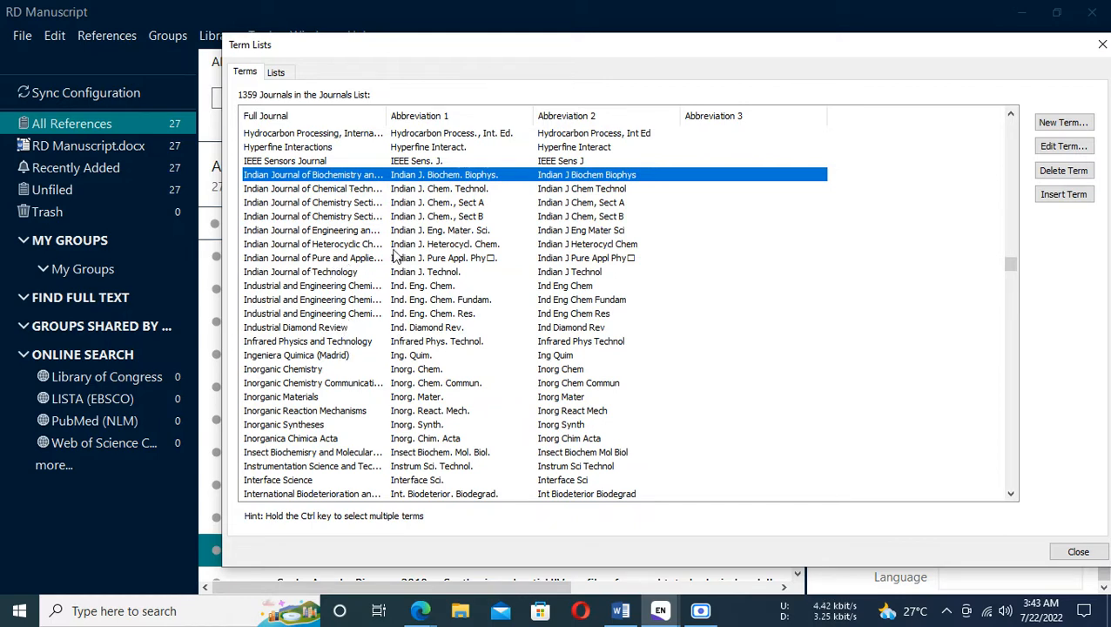
Step: Start a new term in the Journals list with the full journal name Indian Journal of Pharmaceutical Sciences, capitalizing each main word
left_click(1064, 123)
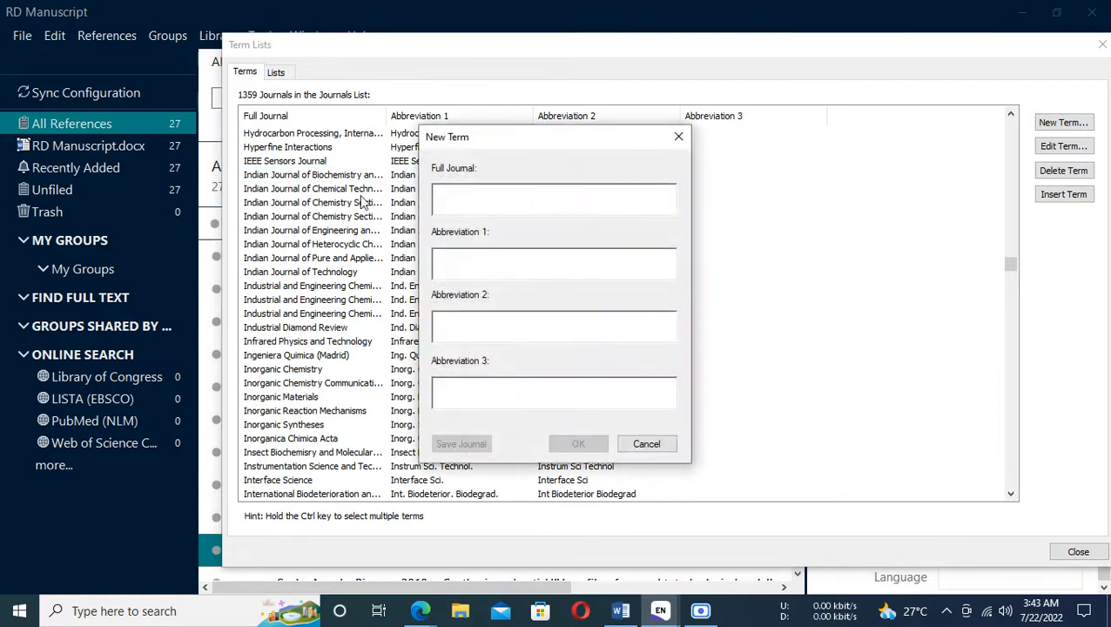
key("ctrl+v")
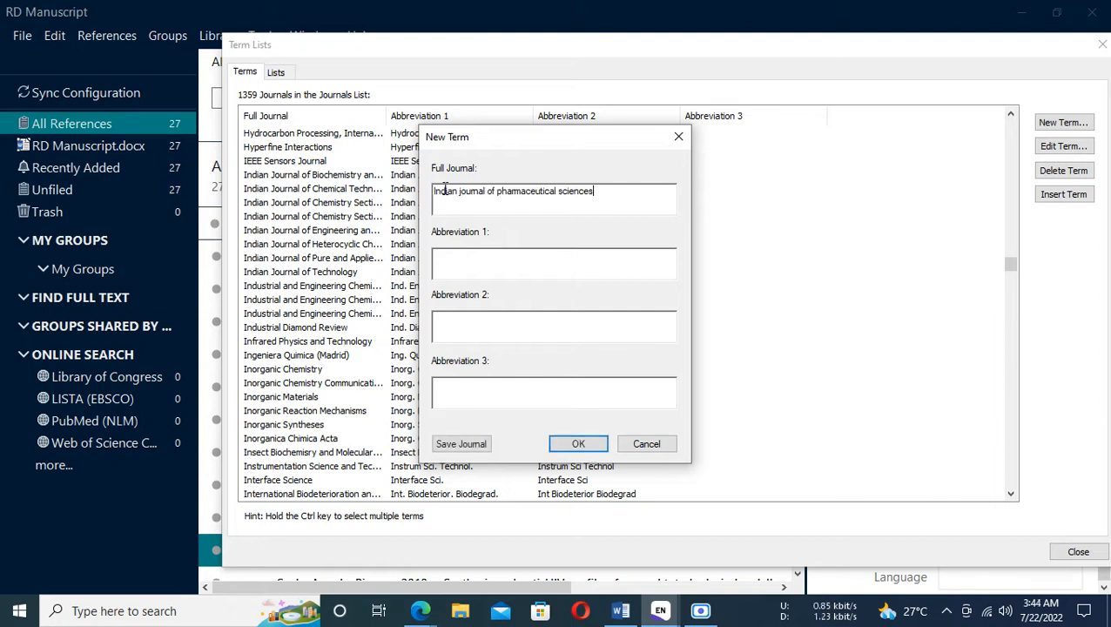
left_click(469, 195)
type("J")
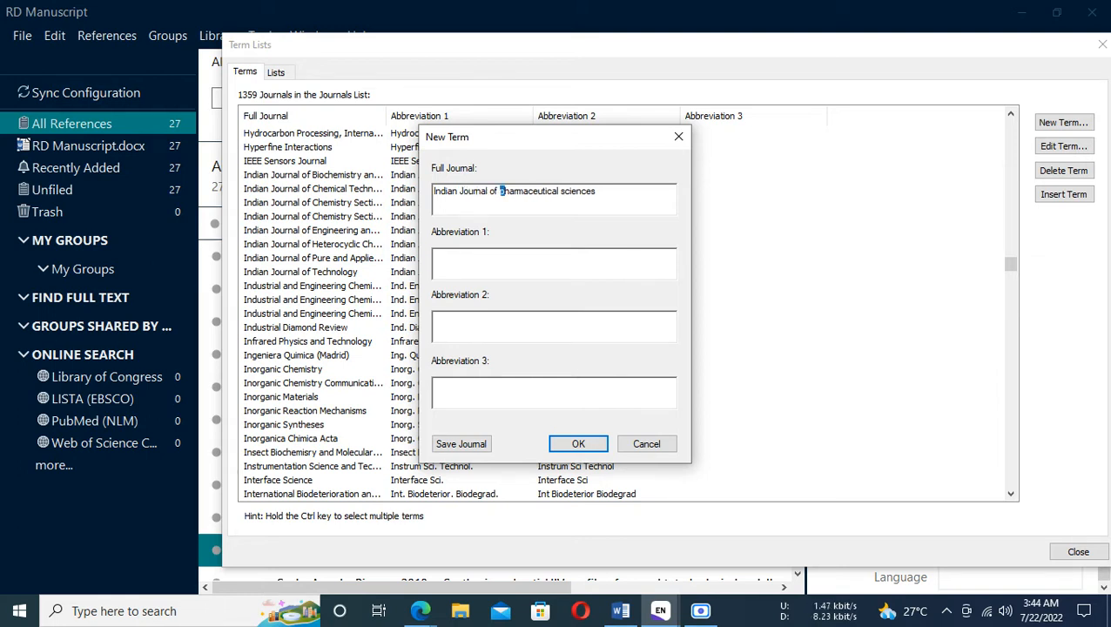
type("P")
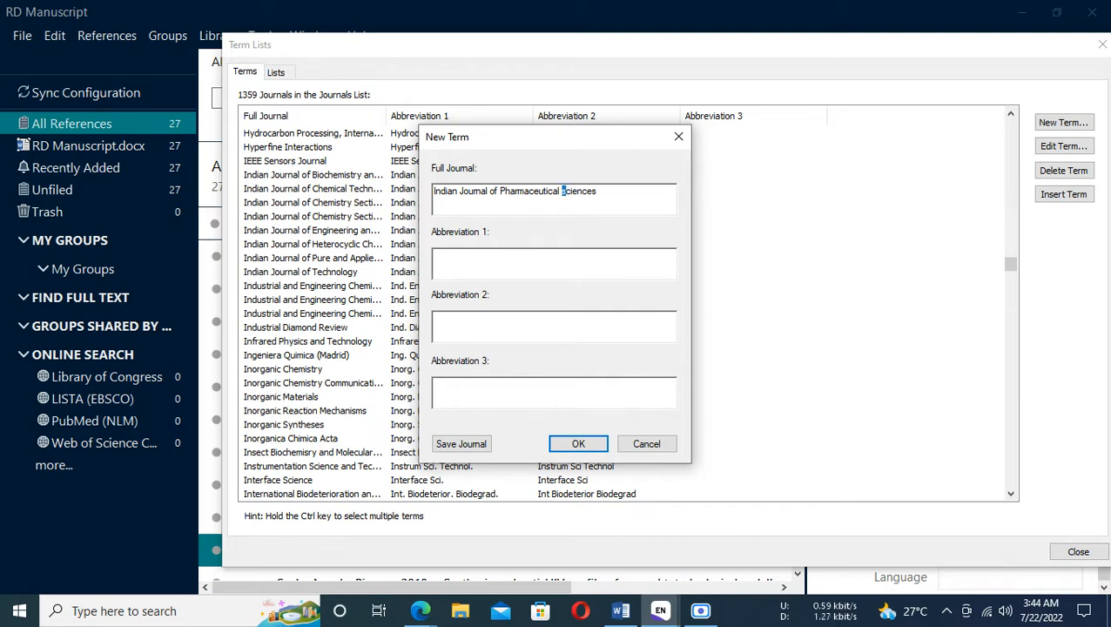
type("S")
Step: Switch to the CASSI record in the browser and copy the abbreviated title Indian J. Pharm. Sci
mouse_move(425, 614)
left_click(362, 557)
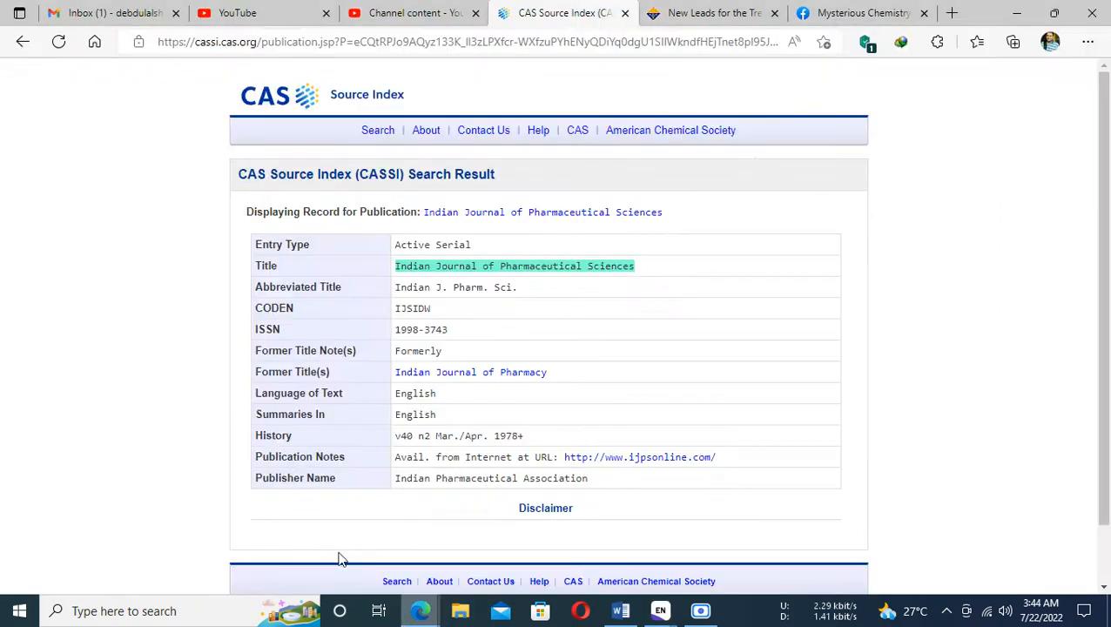
left_click_drag(527, 290, 392, 297)
key("ctrl+c")
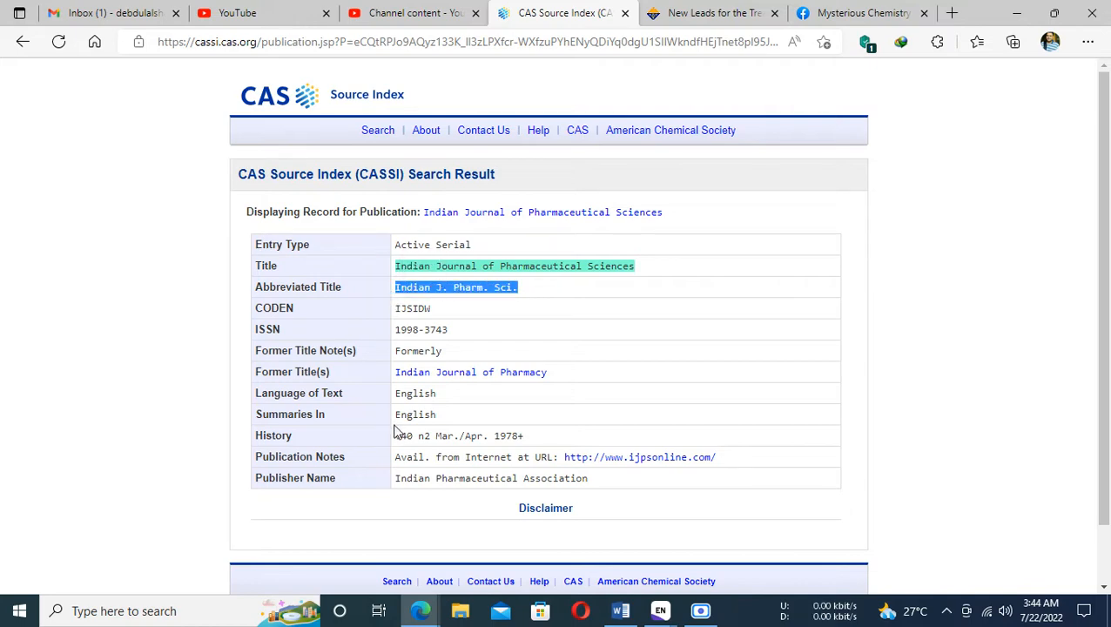
Step: Back in EndNote, enter Indian J. Pharm. Sci. as Abbreviation 1 and Abbreviation 2 and save the new journal term
key("alt+Tab")
left_click(491, 267)
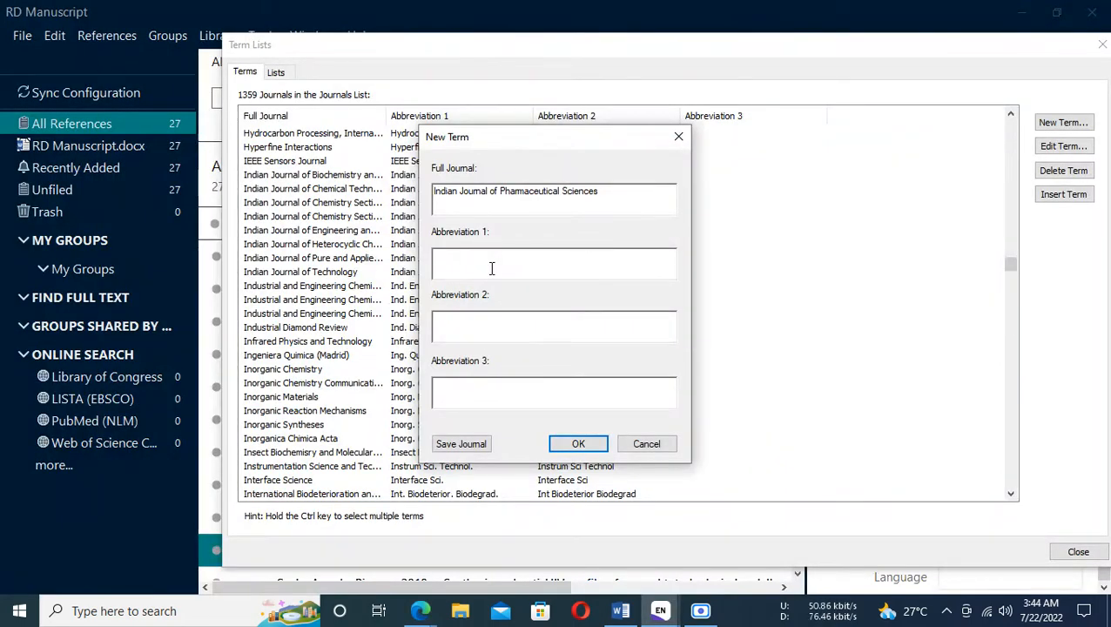
key("ctrl+v")
key("ctrl+v")
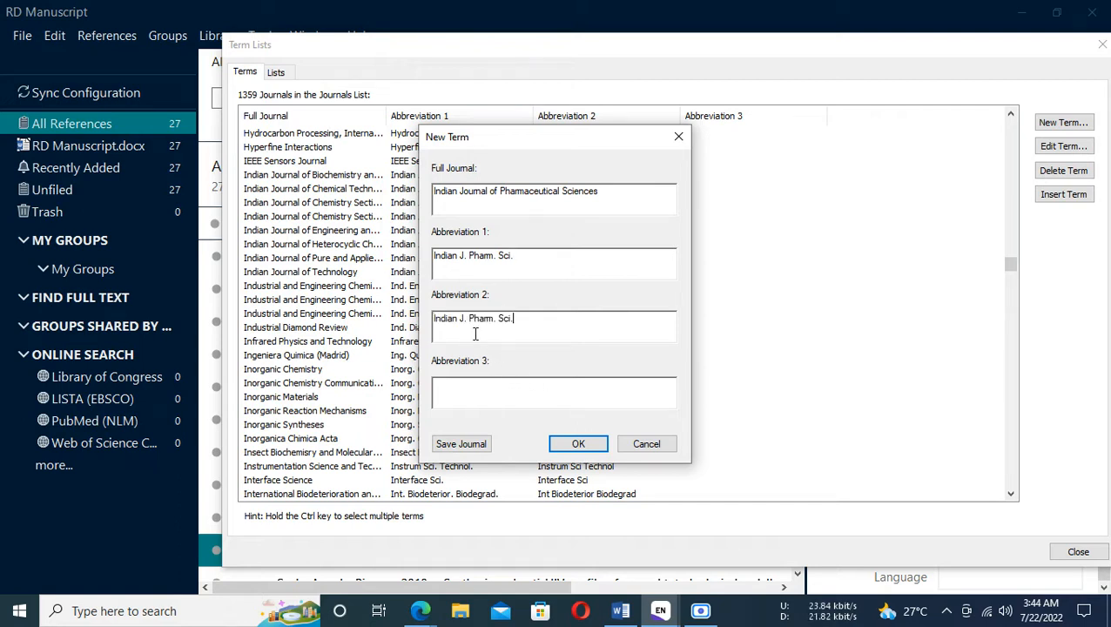
left_click(568, 445)
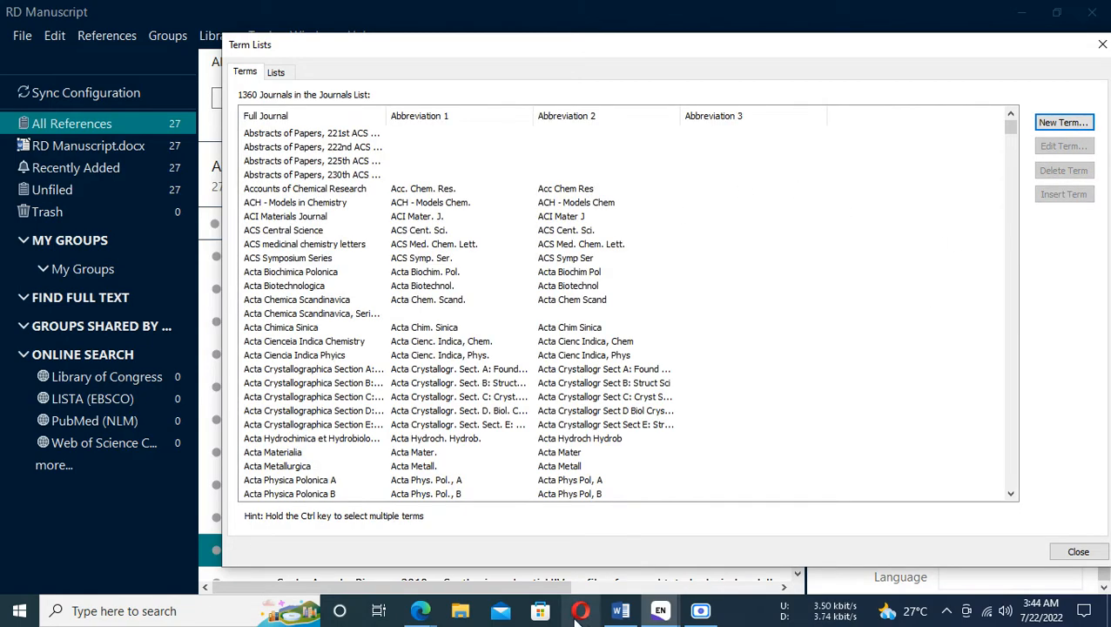
Step: Switch to the Word manuscript and check the journal name and author list of reference 18 in the bibliography
left_click(620, 613)
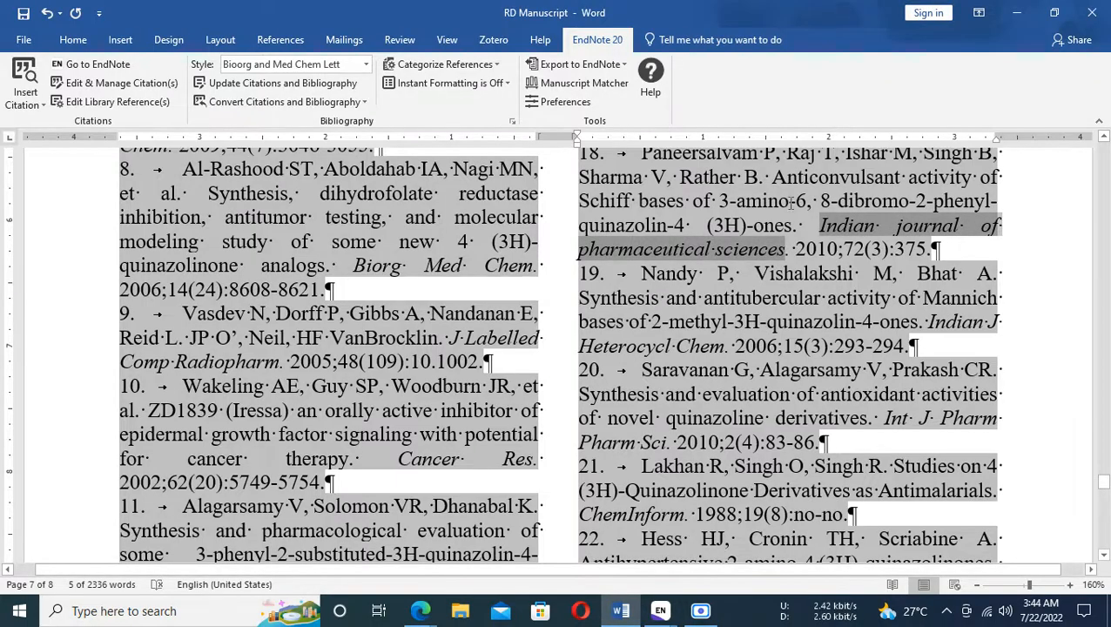
left_click(998, 236)
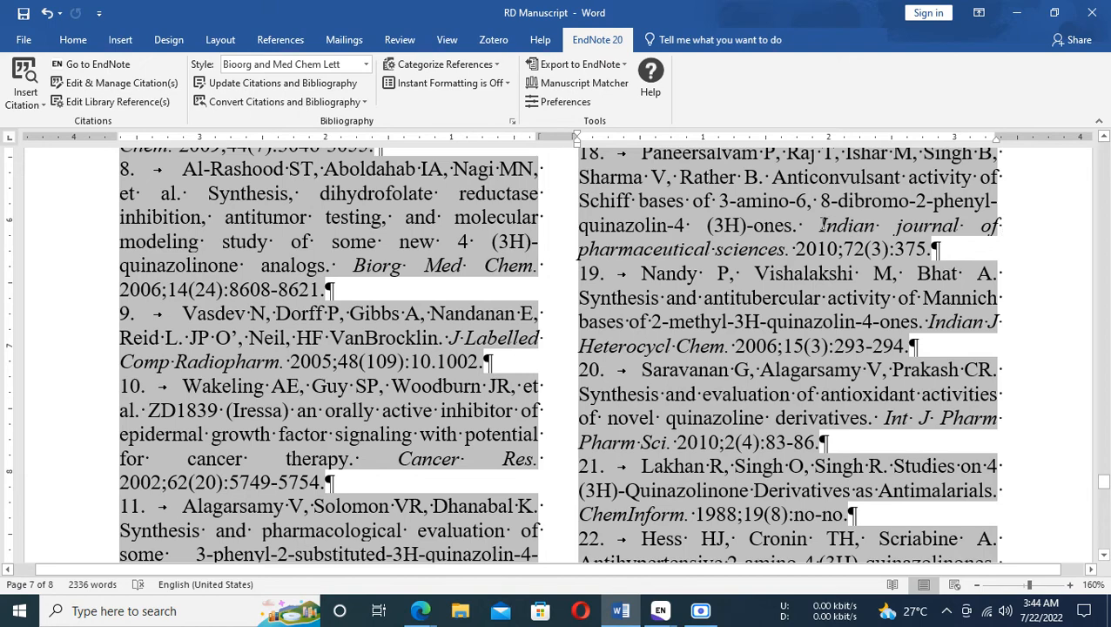
scroll(929, 231, "up", 2)
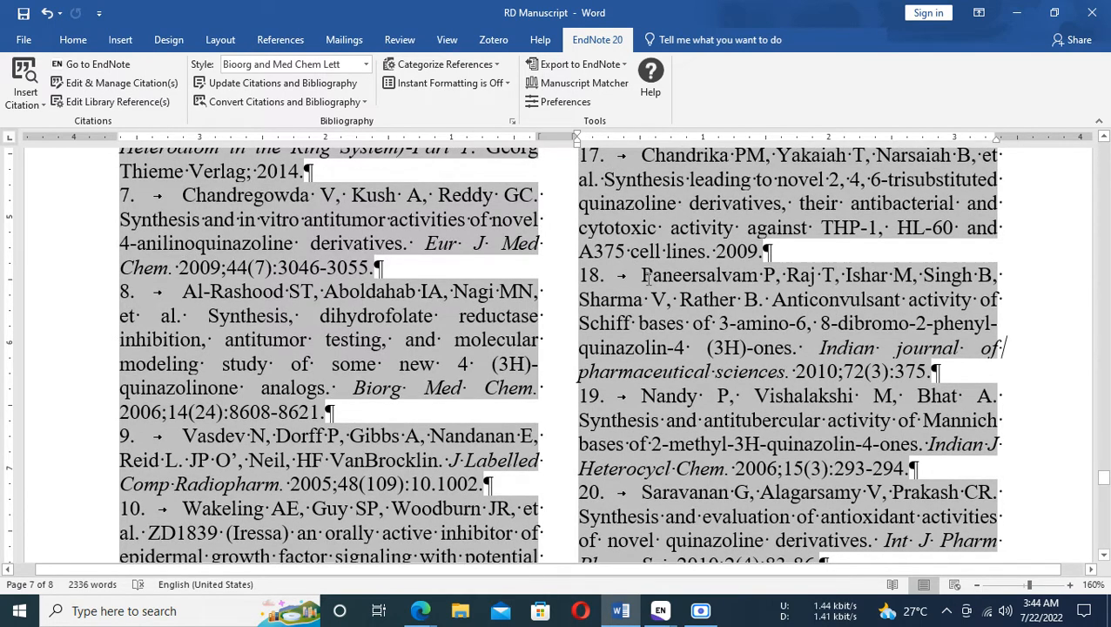
left_click_drag(659, 277, 759, 300)
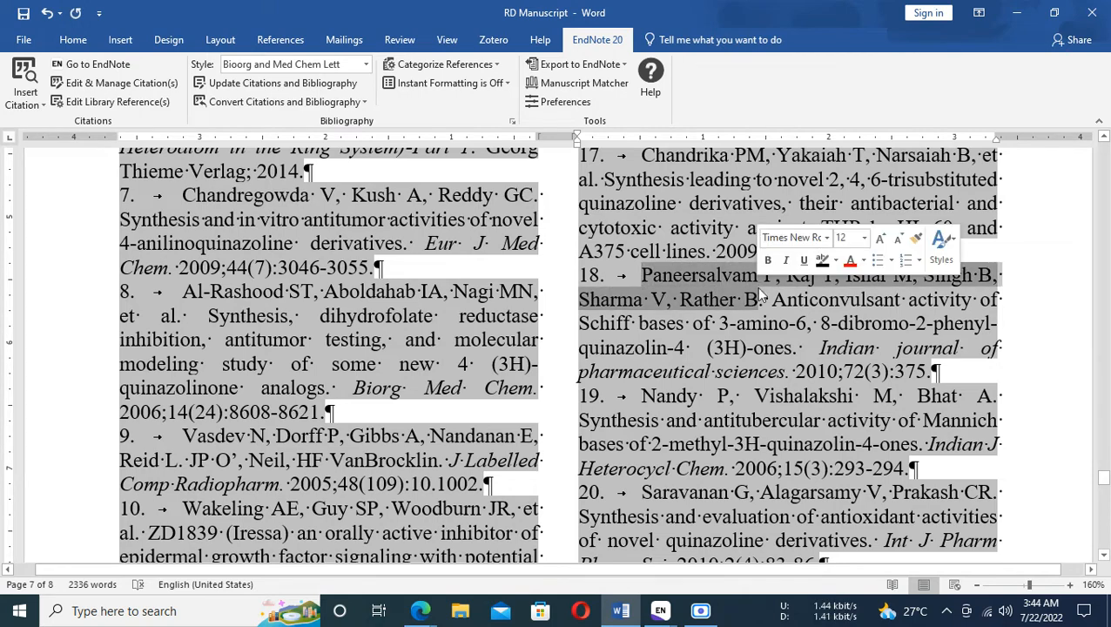
Step: Return to EndNote, close the Term Lists window, and open the 2010 reference on the anticonvulsant activity of Schiff bases
left_click(660, 610)
left_click(755, 518)
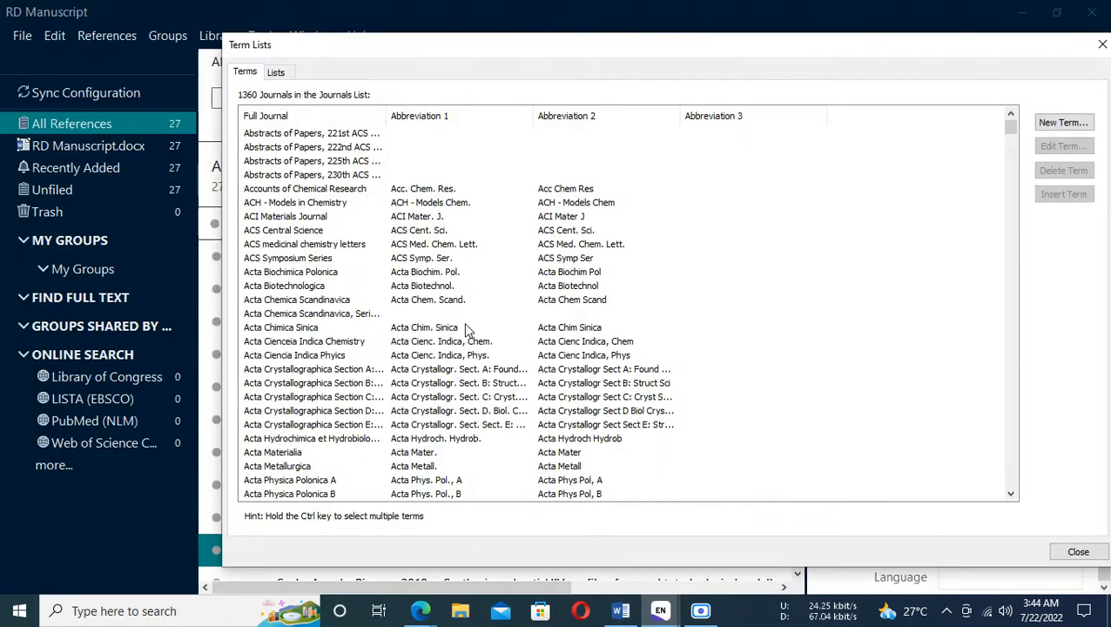
left_click(1078, 552)
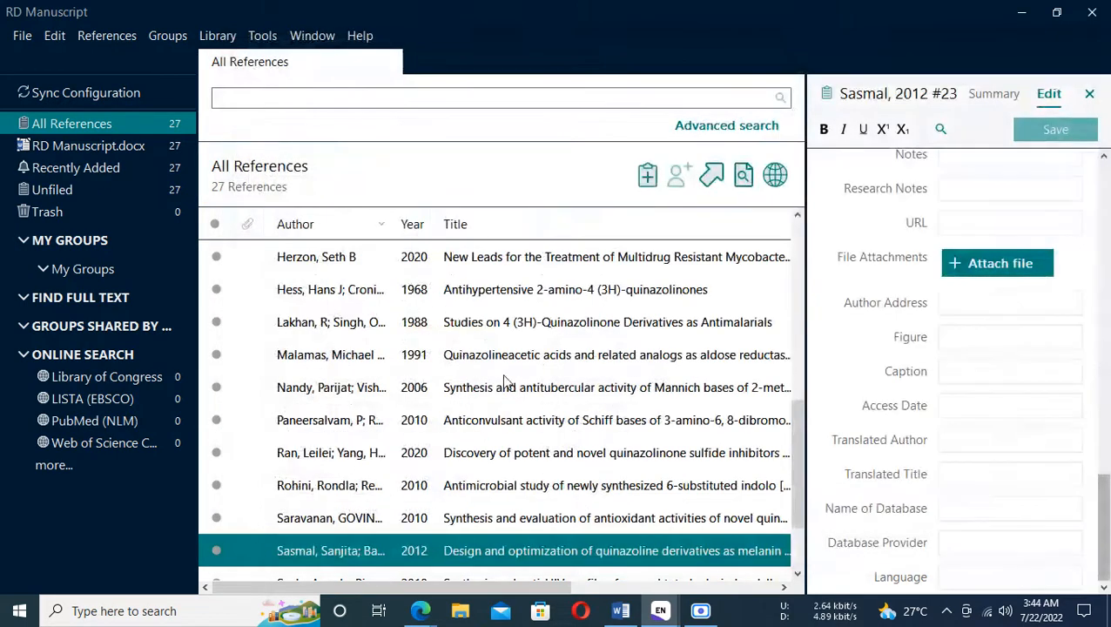
left_click(353, 430)
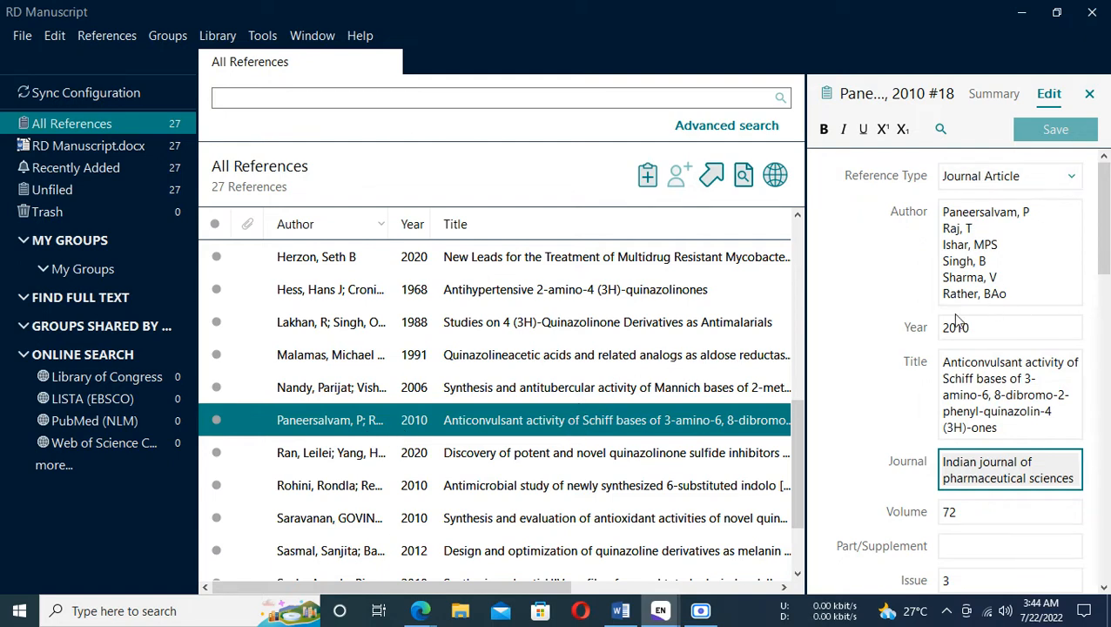
Step: Change the reference's journal name to Indian Journal of Pharmaceutical Sciences with capitalized main words and save the reference
scroll(984, 277, "down", 3)
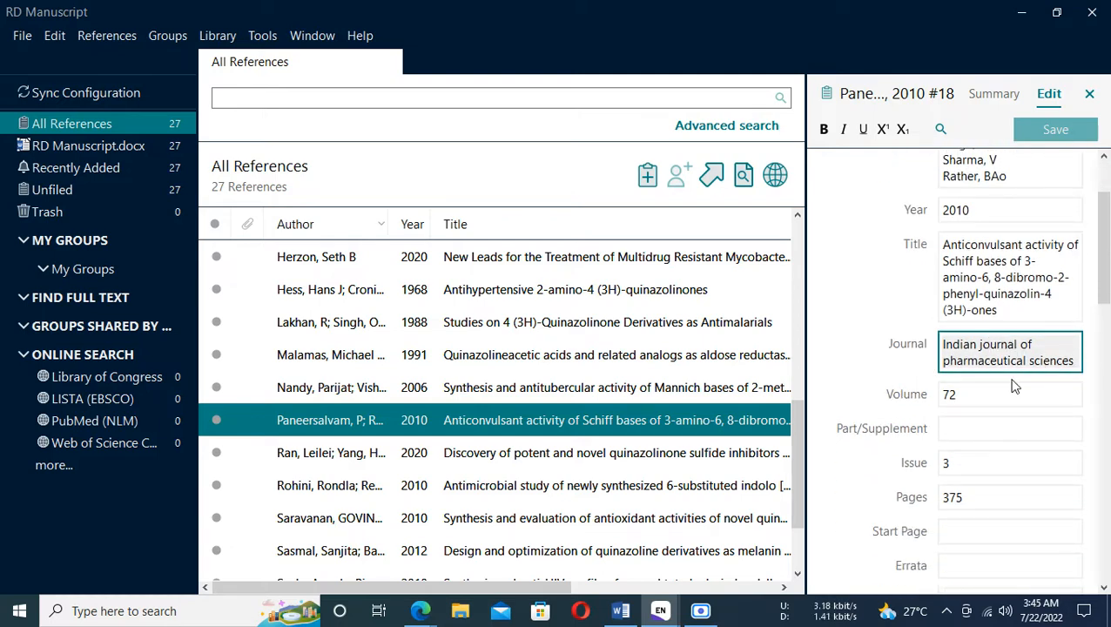
key("Delete")
type("J")
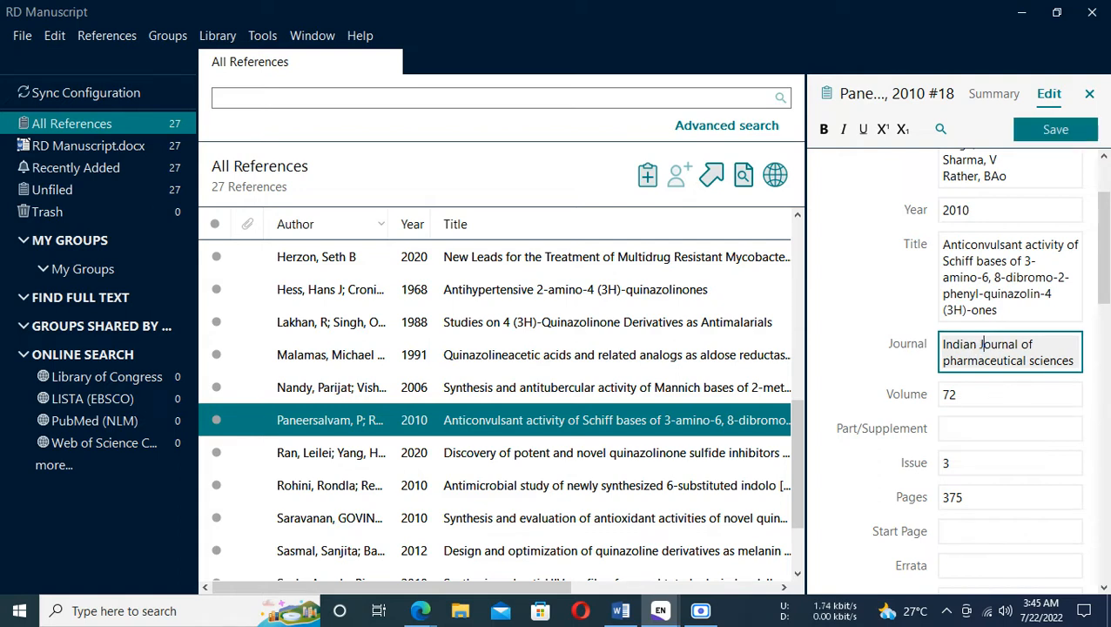
key("Right")
key("Right")
key("Right")
key("Right")
key("Right")
key("Right")
key("Right")
key("Right")
key("Right")
key("Right")
key("Right")
key("Right")
key("Right")
key("Right")
key("Right")
type("P")
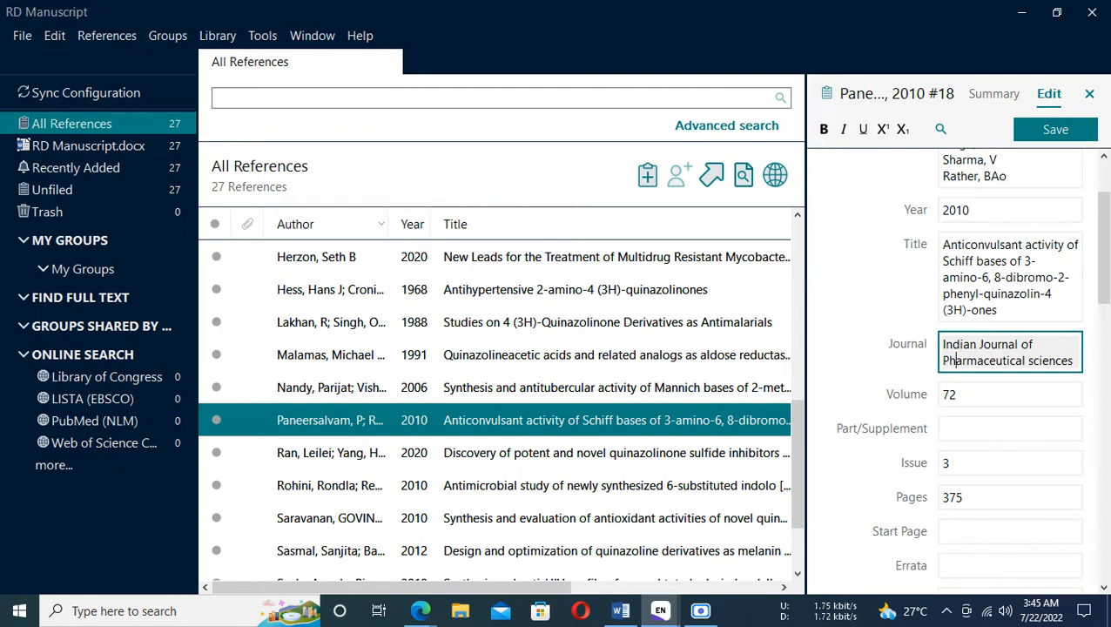
key("Right")
key("Right")
key("Right")
key("Right")
type("S")
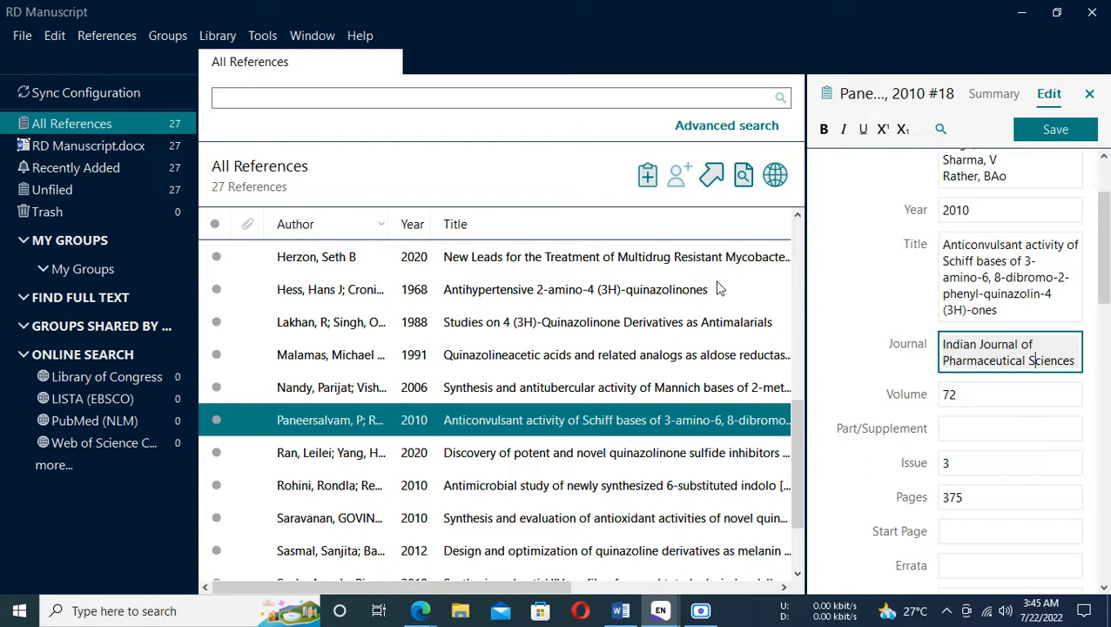
scroll(1056, 365, "down", 5)
scroll(1054, 360, "up", 6)
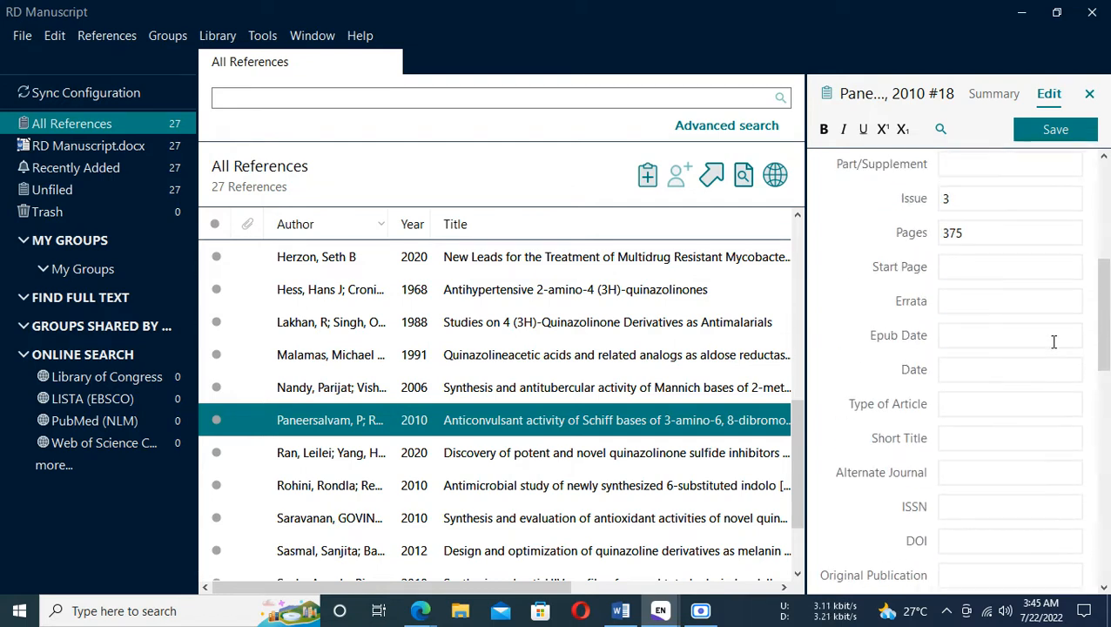
left_click(1052, 131)
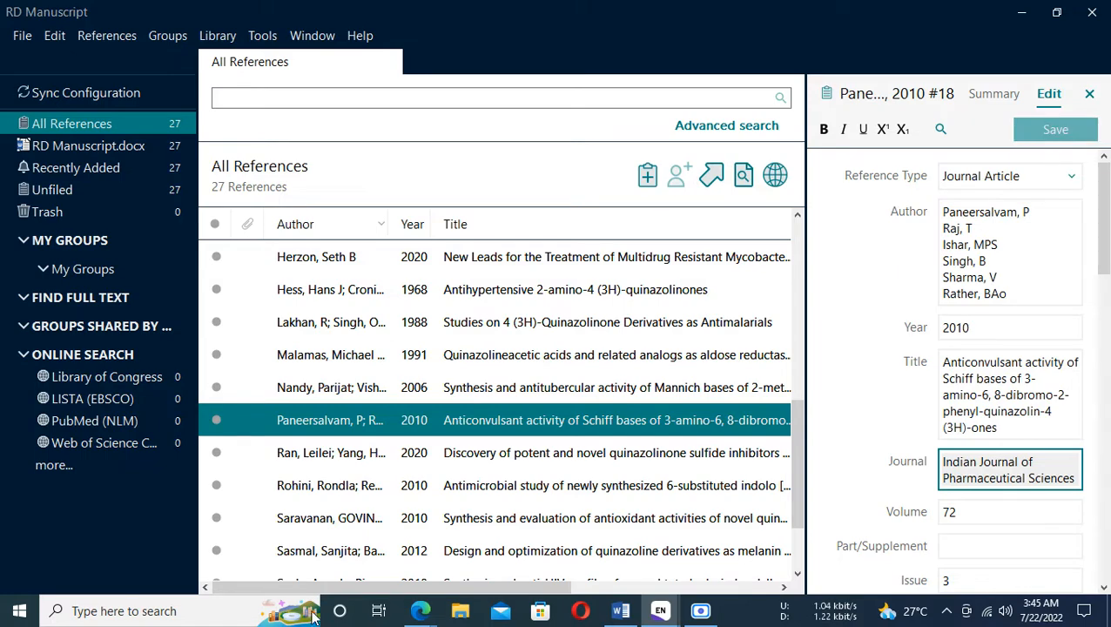
Step: Switch to the Word manuscript, update the citations and bibliography, and check the journal abbreviation in reference 18
left_click(632, 619)
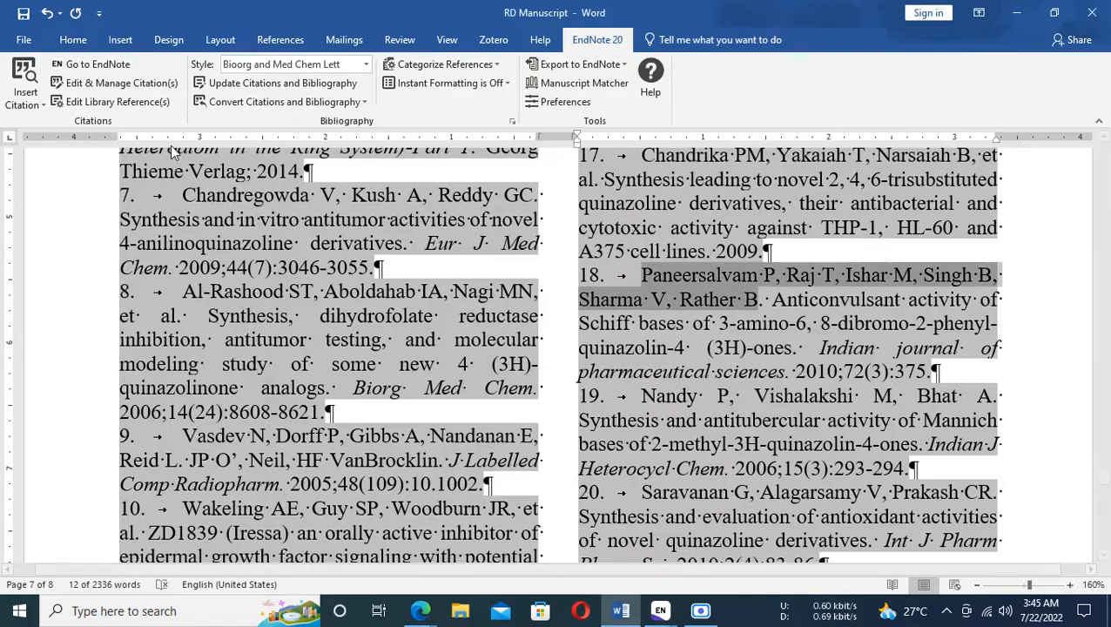
left_click(239, 85)
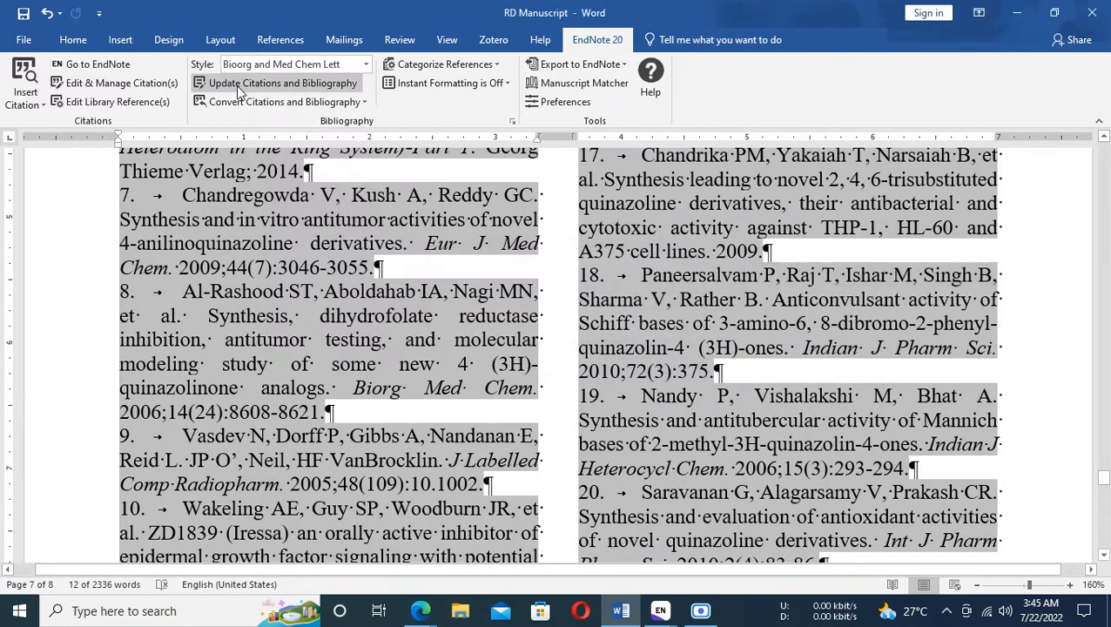
left_click(763, 353)
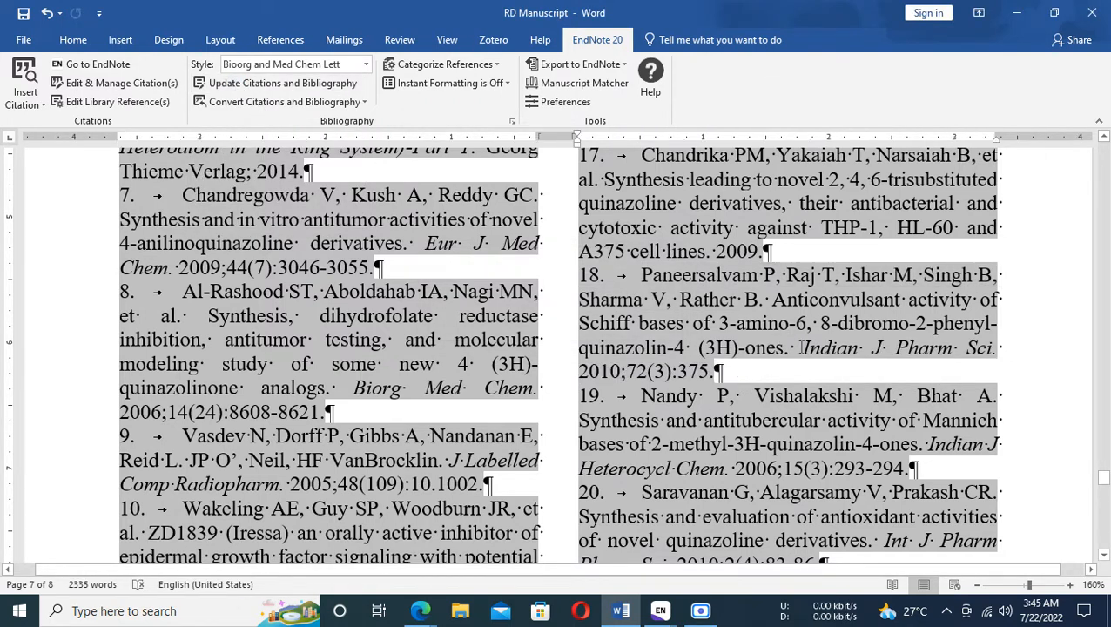
left_click_drag(805, 347, 999, 350)
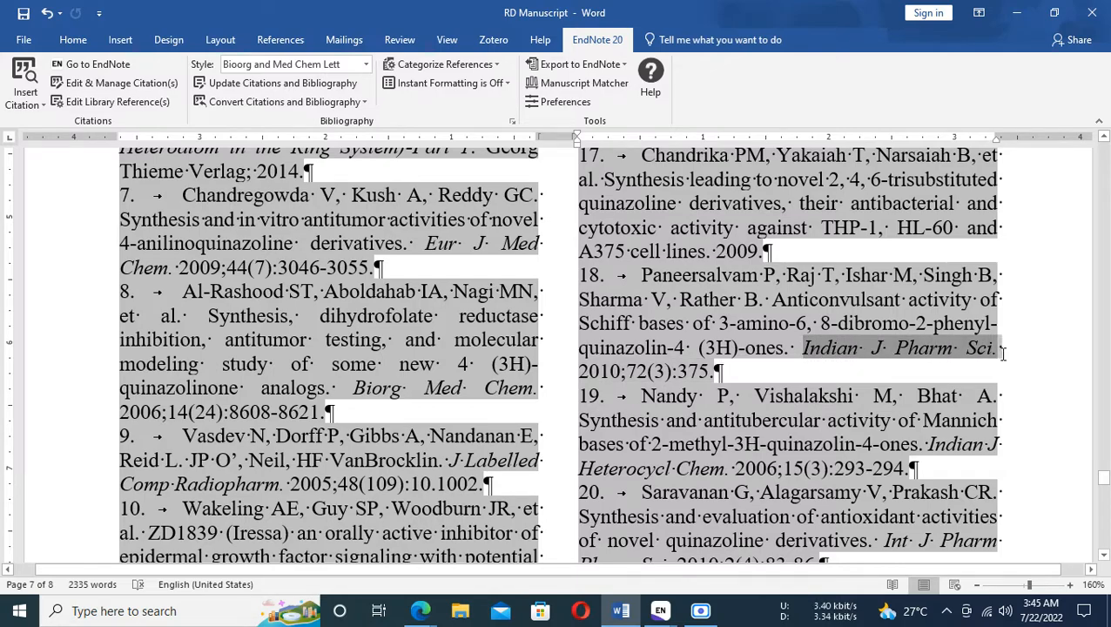
Step: Look through the manuscript's reference list, spectral analysis sections, and in-text citations on the first page, through to the last page
left_click(990, 418)
scroll(990, 418, "up", 15)
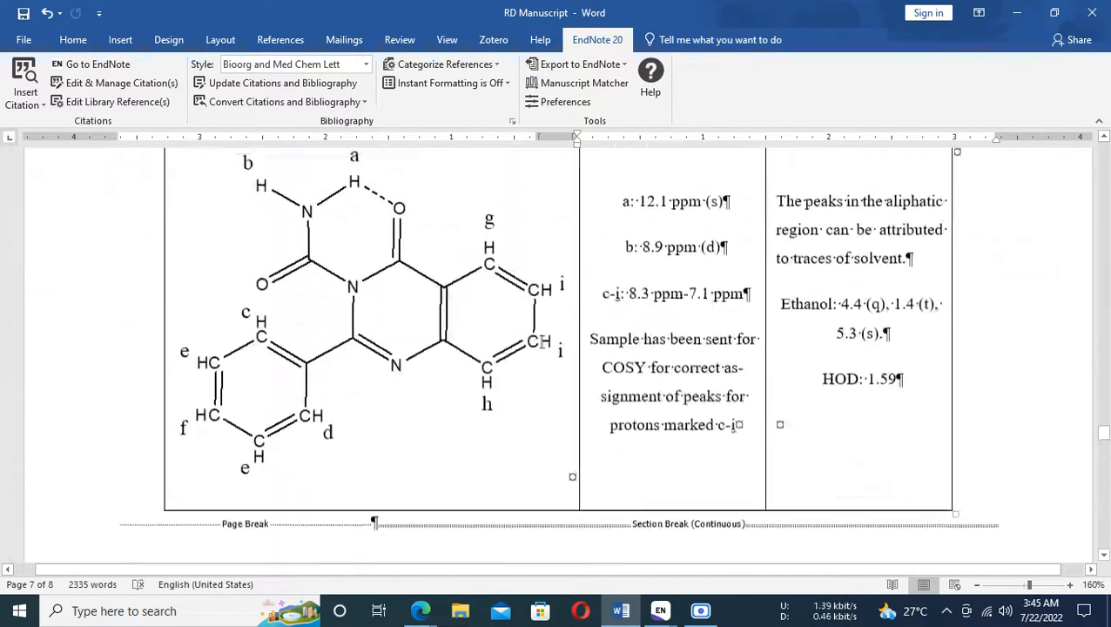
scroll(421, 353, "down", 3)
left_click(633, 226)
scroll(541, 326, "down", 7)
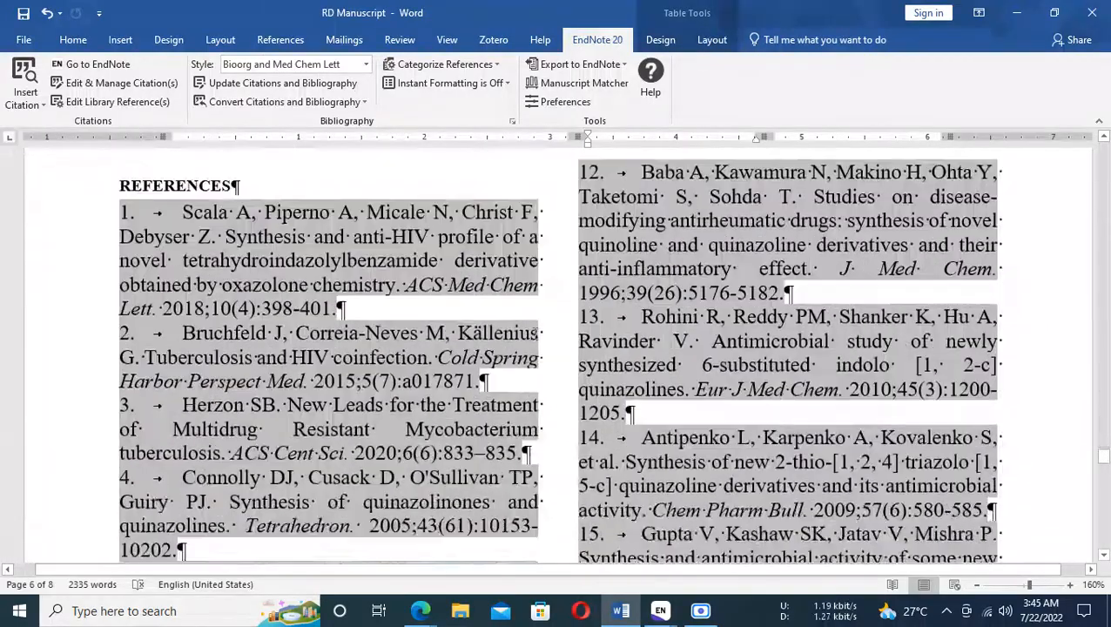
scroll(139, 494, "up", 6)
left_click(246, 524)
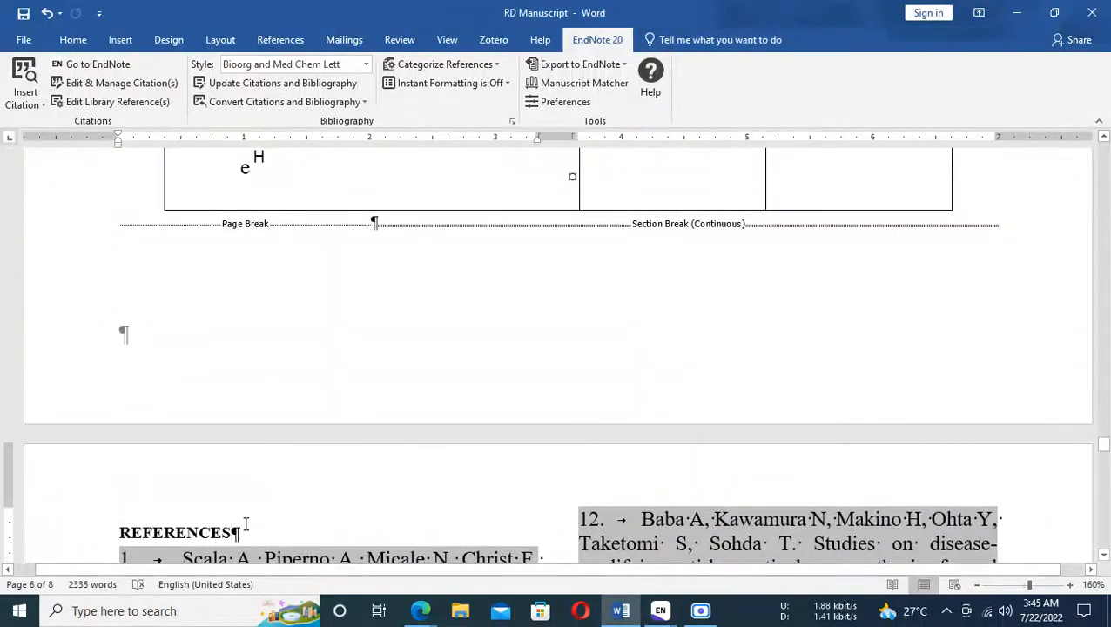
scroll(247, 523, "down", 6)
scroll(244, 506, "up", 20)
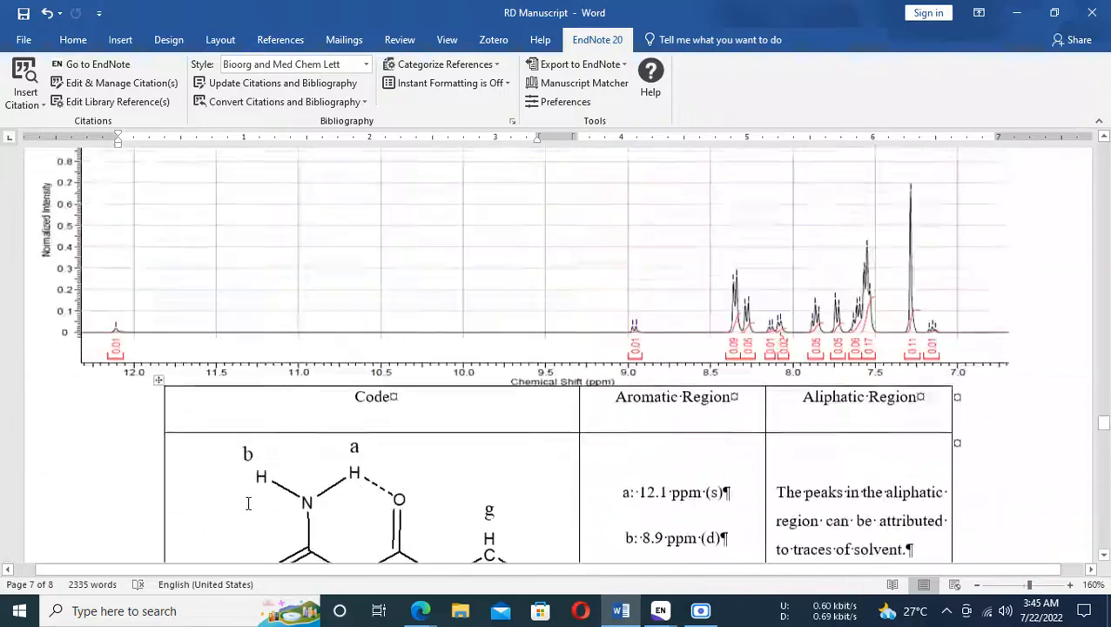
scroll(614, 527, "up", 20)
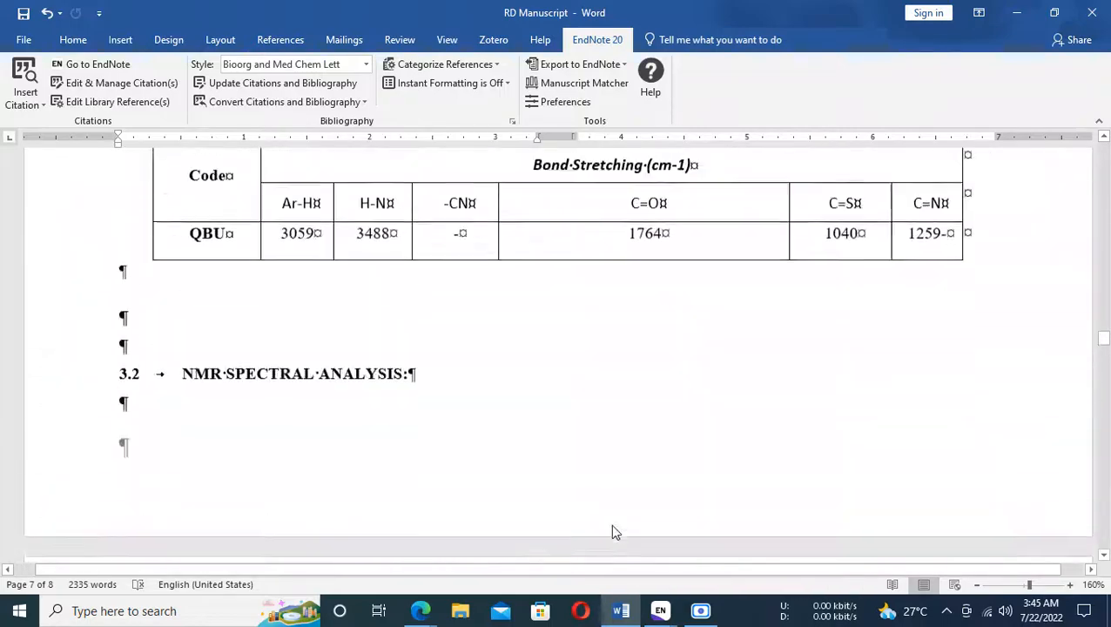
scroll(589, 438, "up", 5)
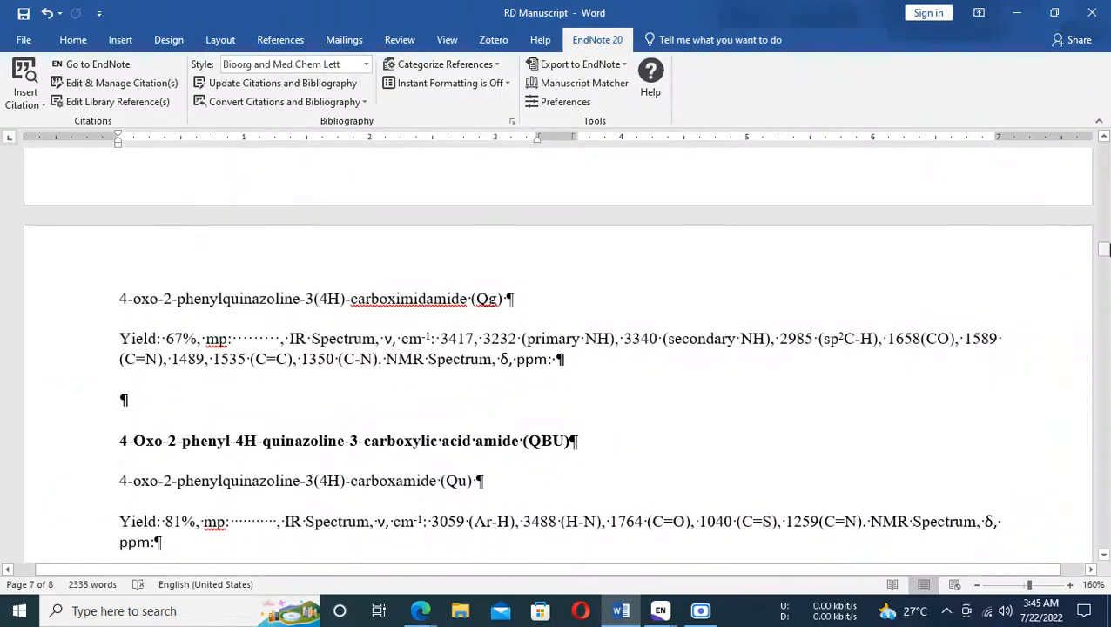
left_click_drag(1106, 250, 1106, 140)
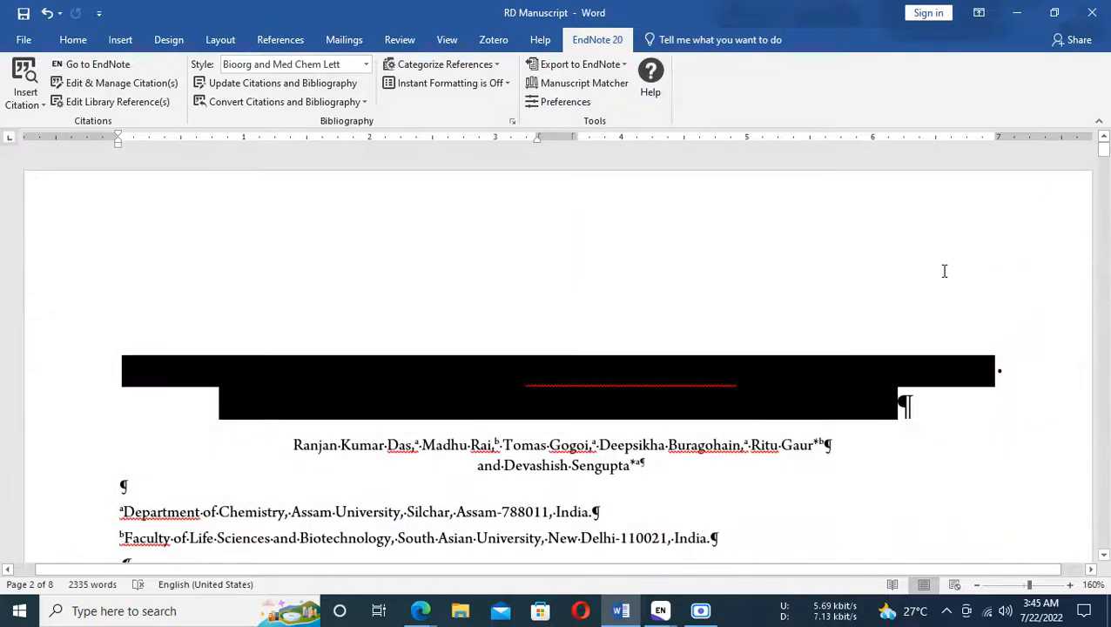
scroll(711, 450, "down", 3)
scroll(711, 450, "down", 3)
left_click(571, 263)
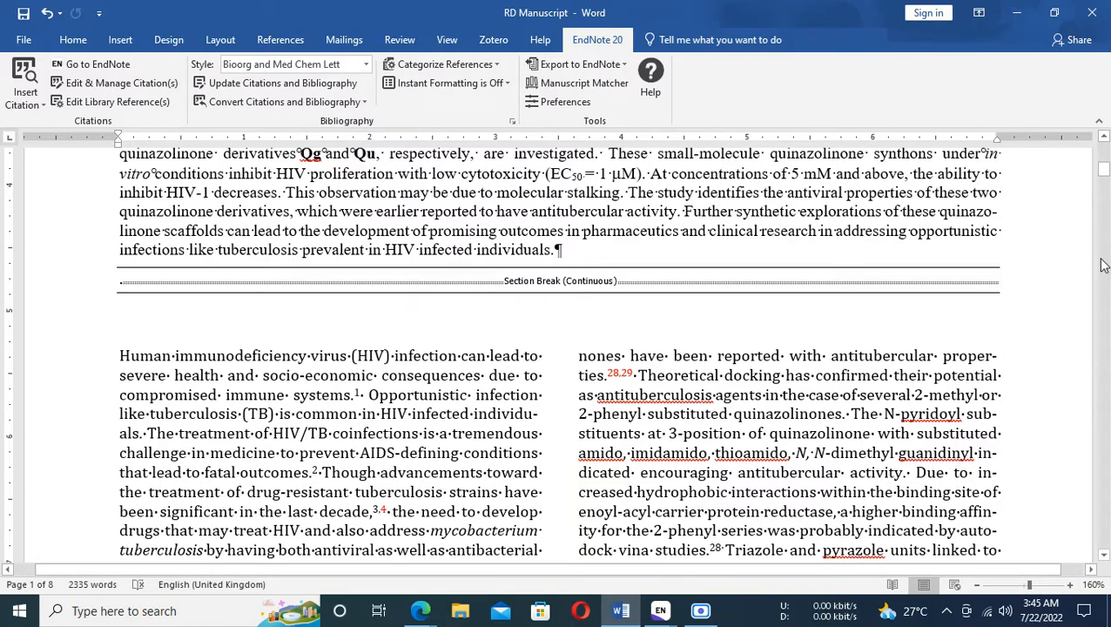
left_click_drag(1104, 171, 1071, 620)
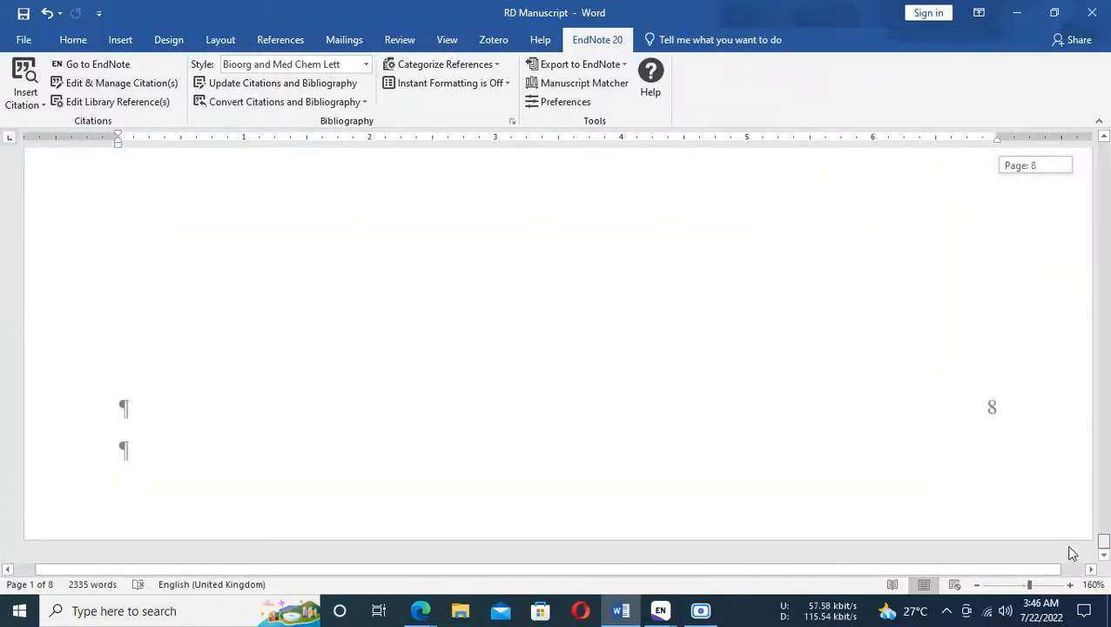
Step: Review the numbered bibliography entries on pages 7 and 8, examining the abbreviated journal names in both columns
scroll(1084, 518, "up", 5)
key("ctrl+a")
scroll(816, 407, "up", 5)
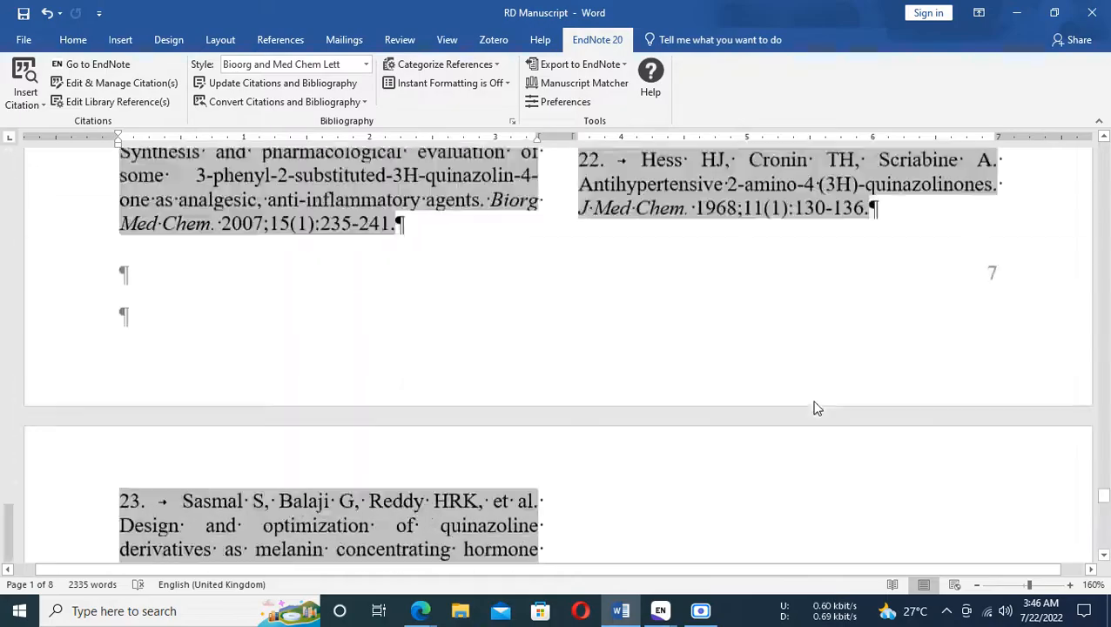
scroll(817, 409, "up", 20)
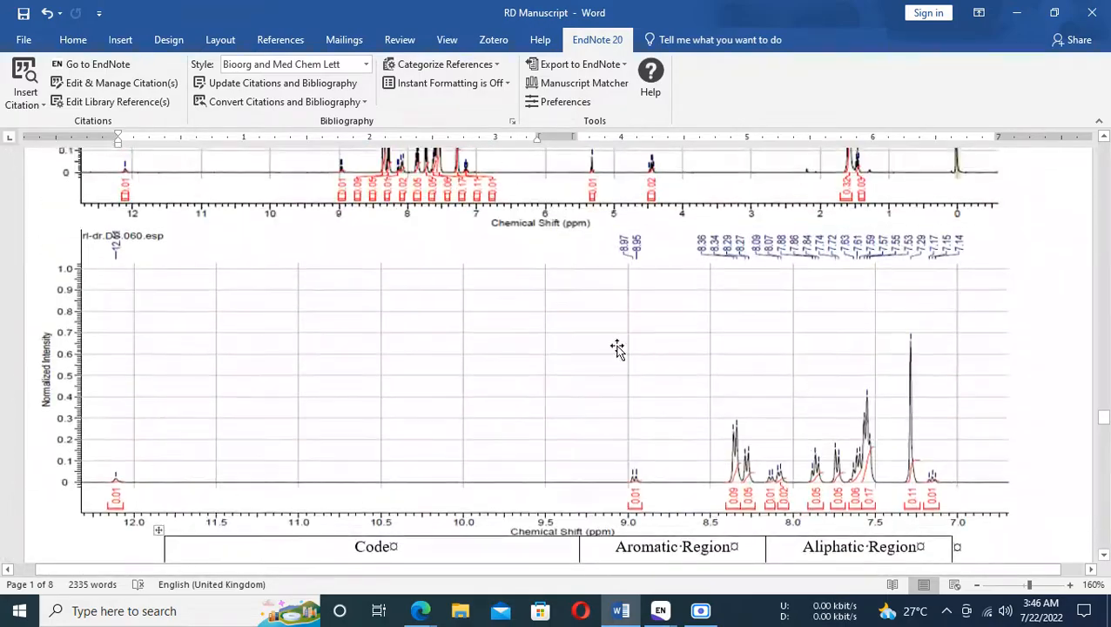
scroll(617, 349, "up", 15)
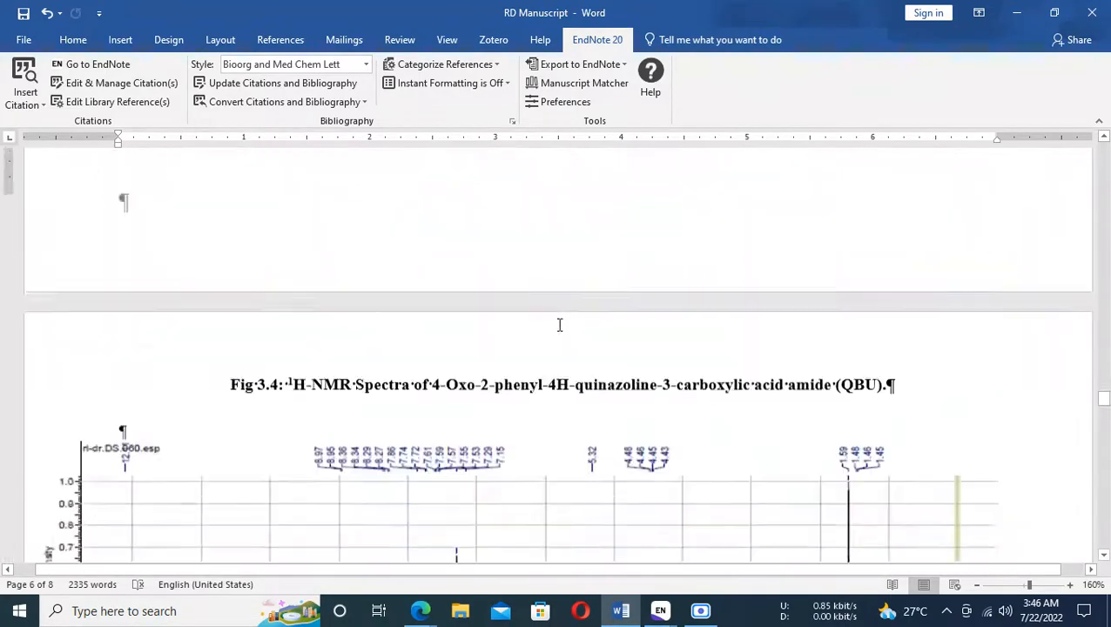
scroll(560, 325, "down", 20)
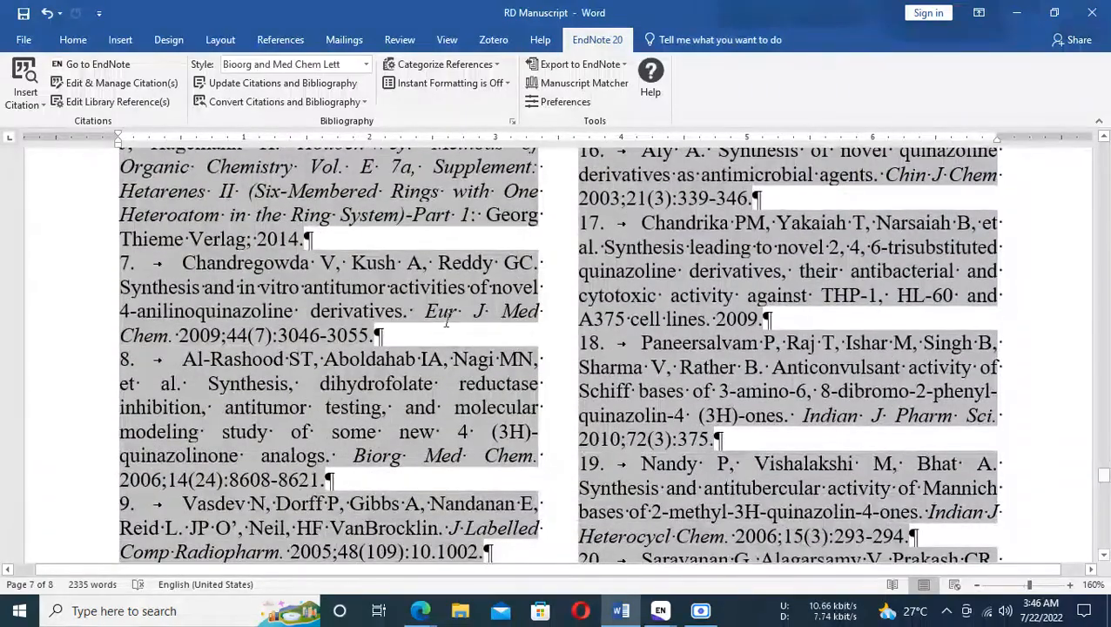
scroll(425, 341, "down", 8)
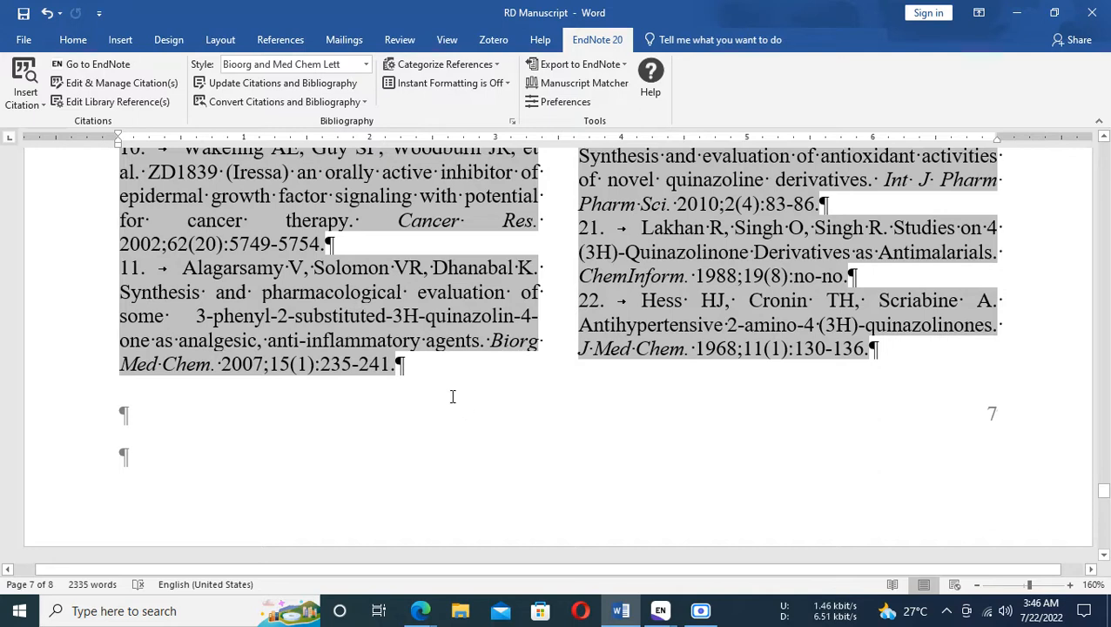
left_click(405, 370)
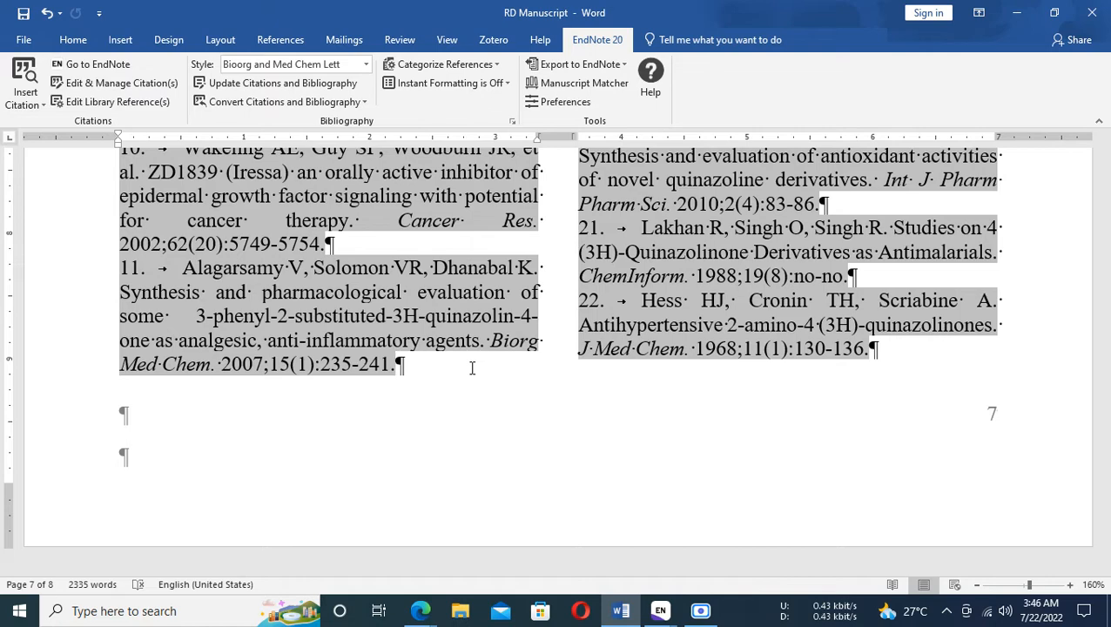
scroll(472, 368, "up", 3)
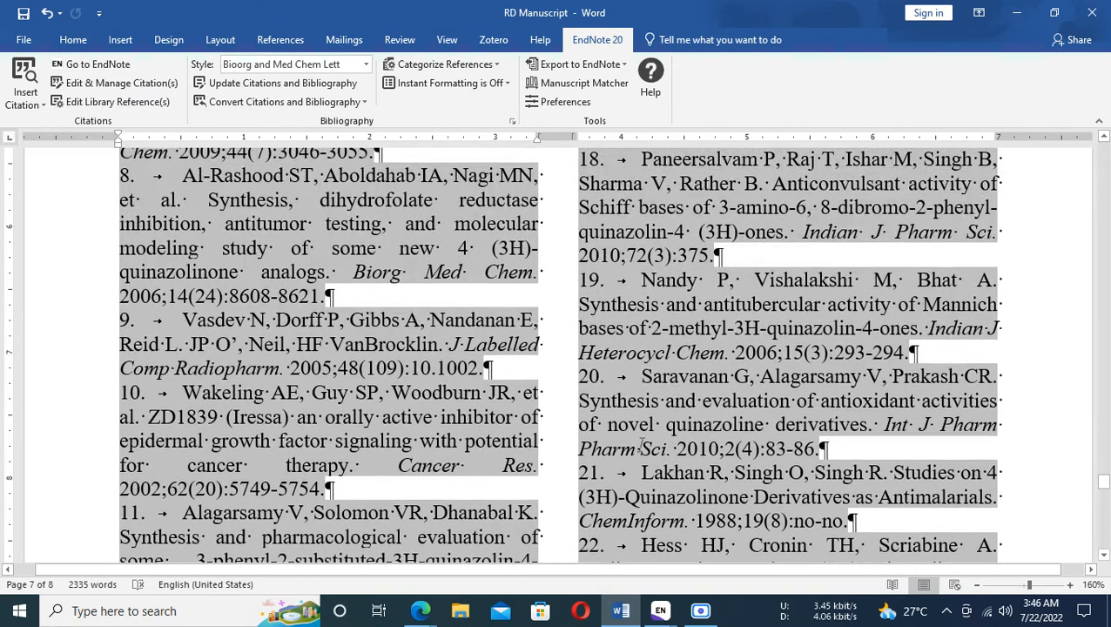